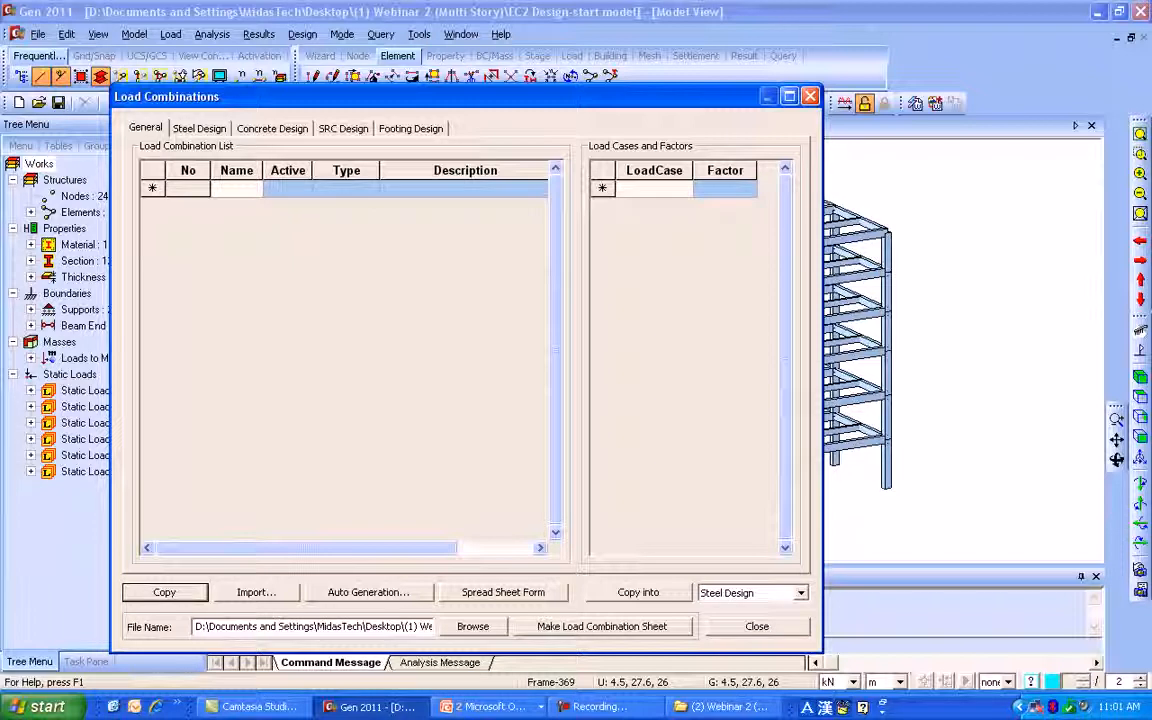
# - Auto-generate the concrete design load combinations using the Eurocode2:04 design code
pyautogui.click(199, 128)
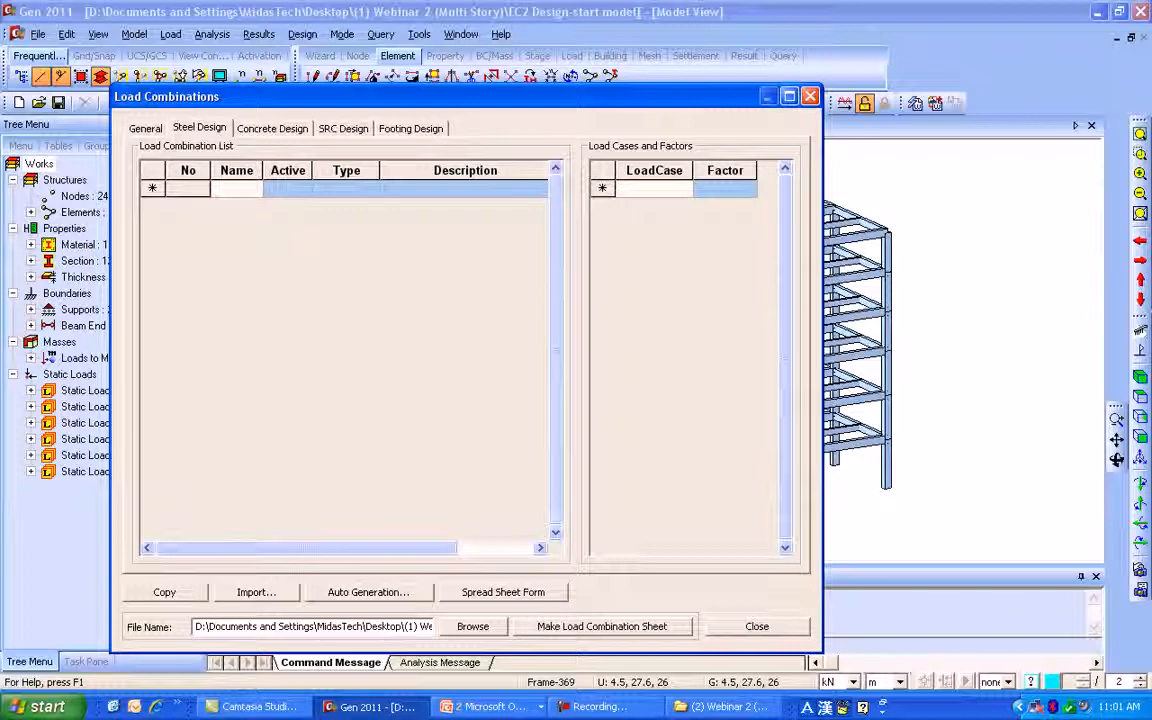
pyautogui.click(272, 128)
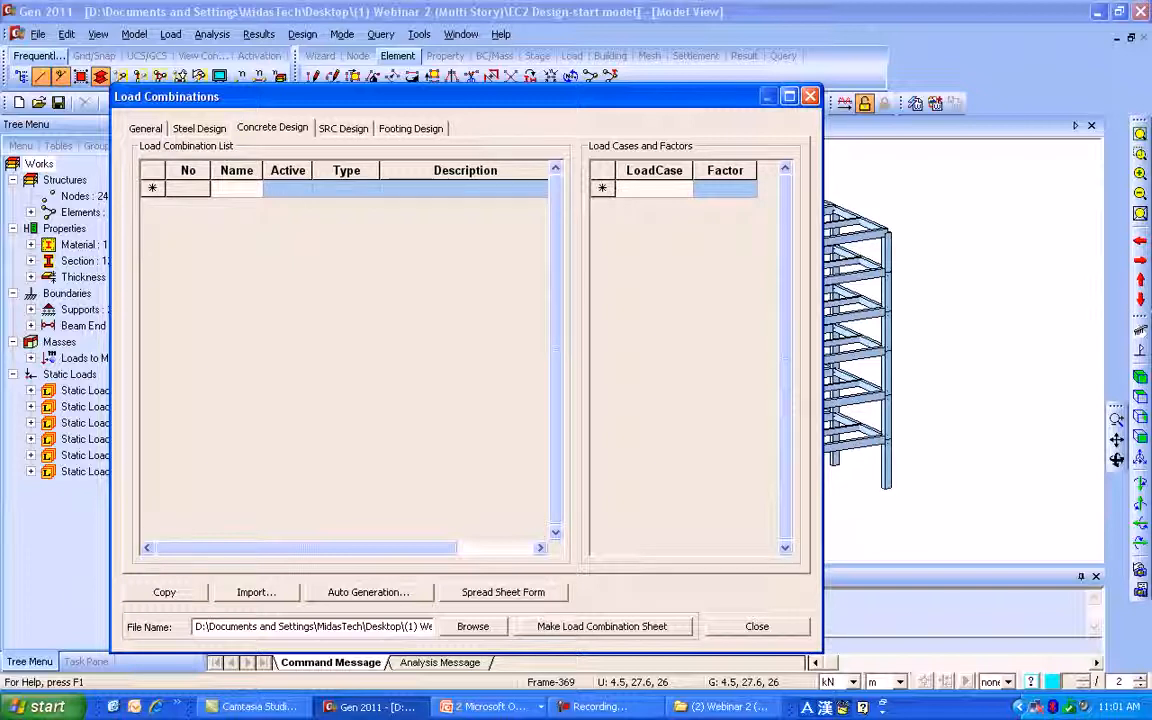
pyautogui.click(146, 128)
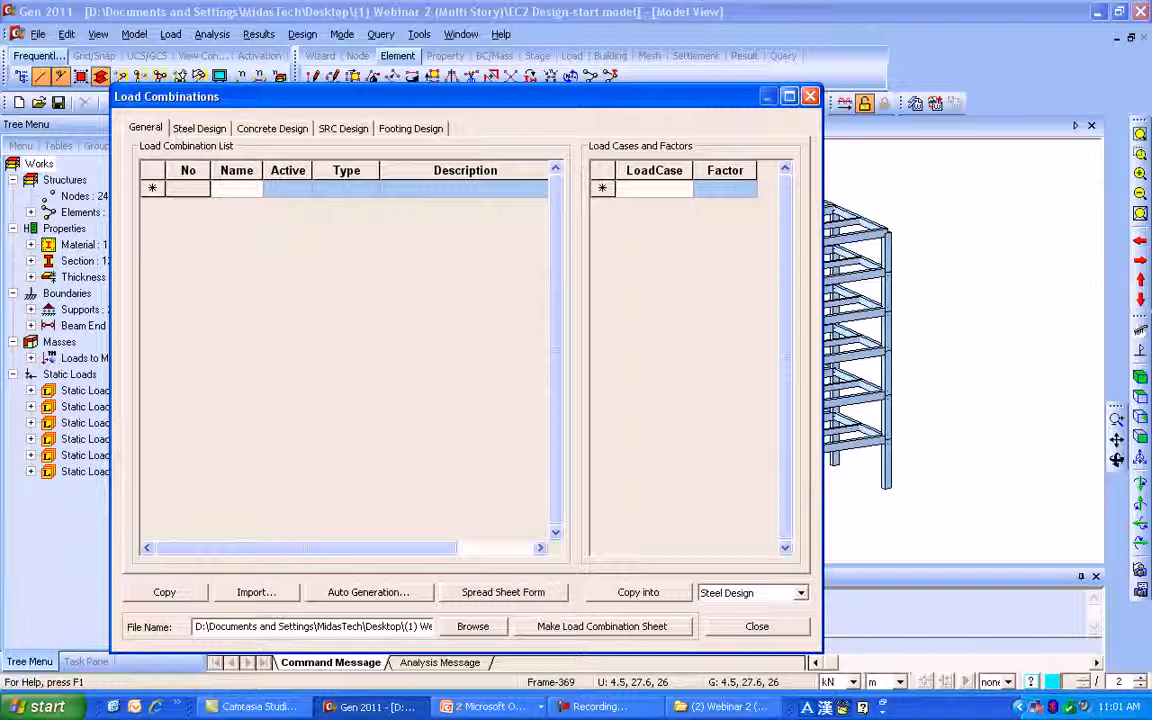
pyautogui.click(272, 128)
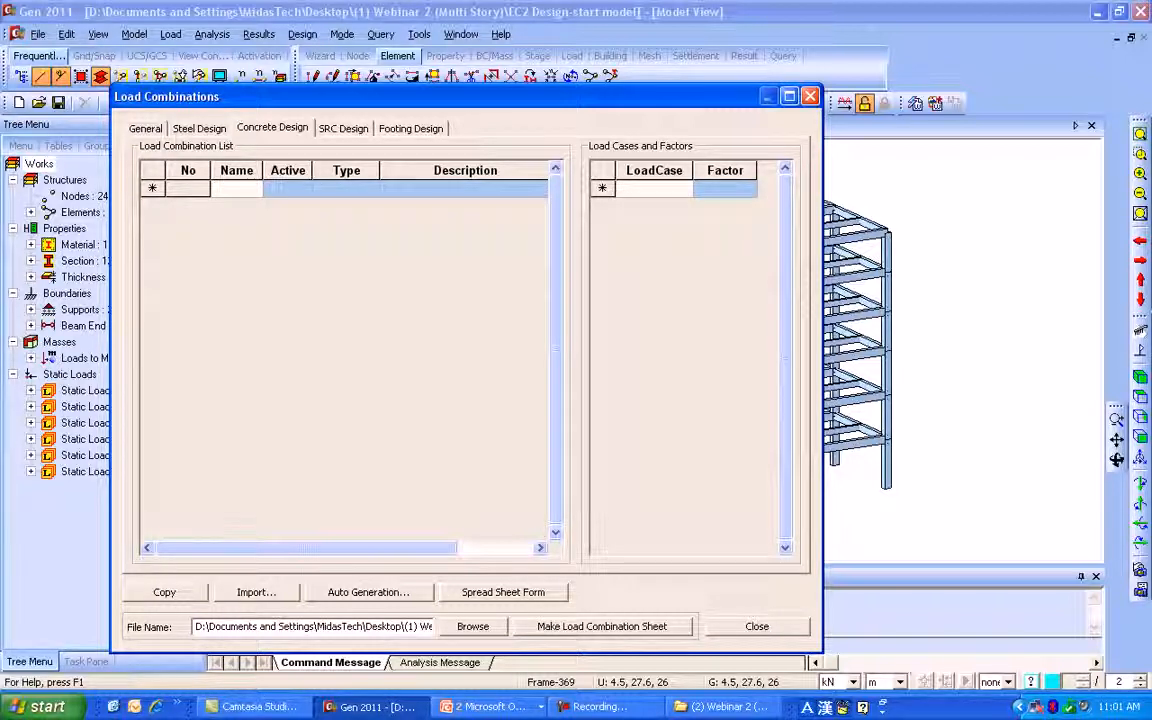
pyautogui.click(368, 592)
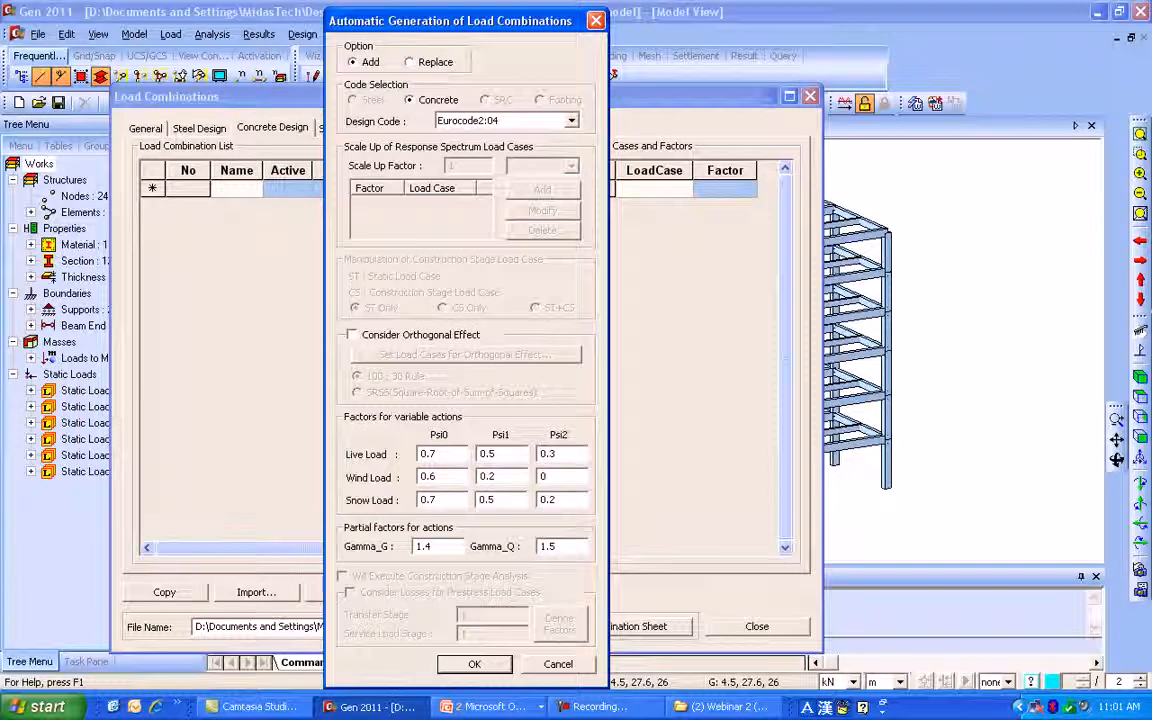
pyautogui.click(571, 121)
pyautogui.click(571, 121)
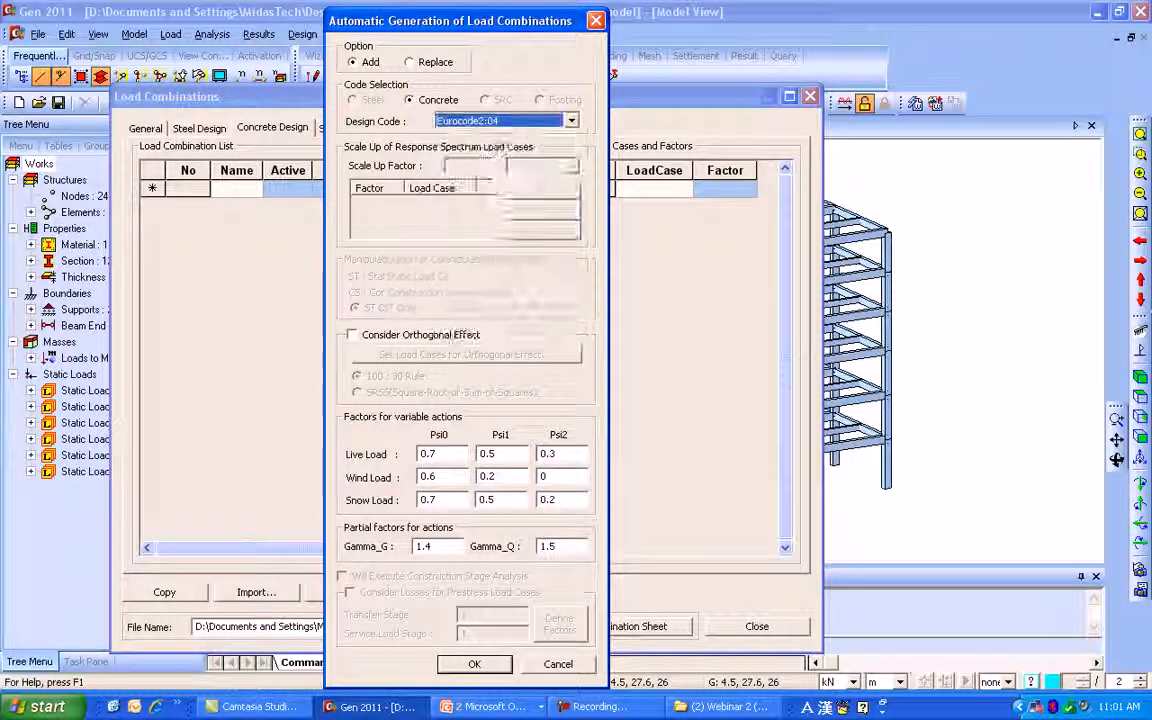
pyautogui.press('Return')
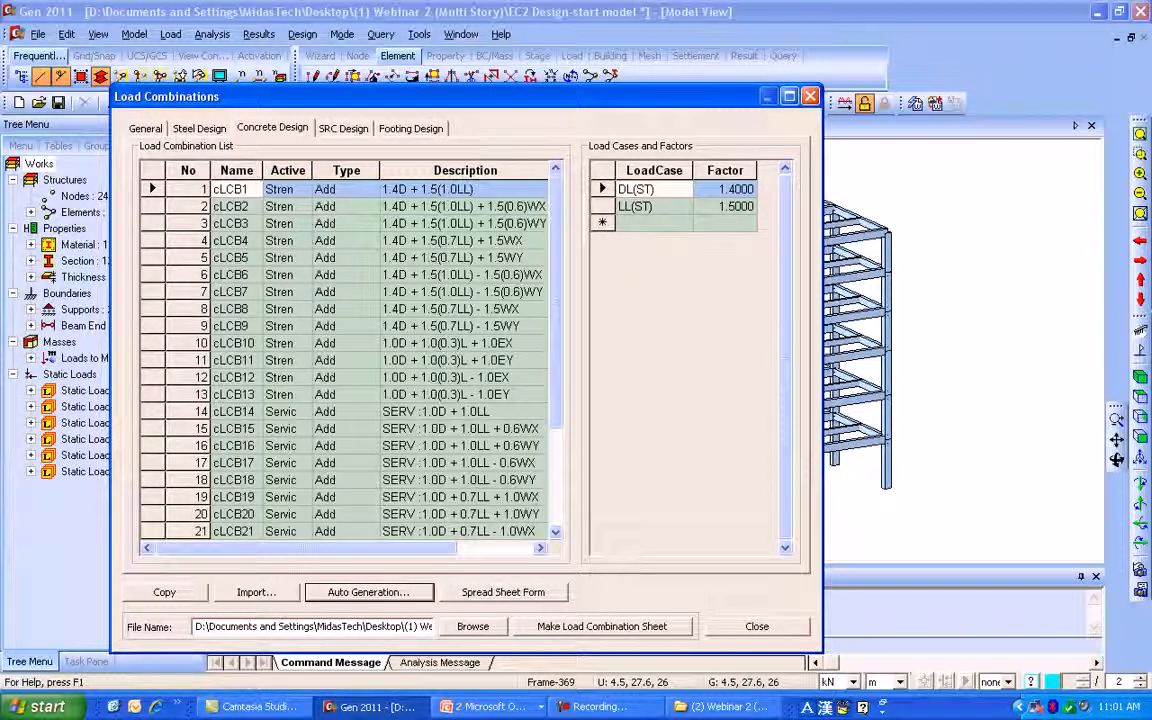
# - Examine the load cases and factors of the individual strength combinations that include wind loads
pyautogui.click(458, 258)
pyautogui.click(460, 242)
pyautogui.press('Down')
pyautogui.press('Down')
pyautogui.press('Down')
pyautogui.press('Up')
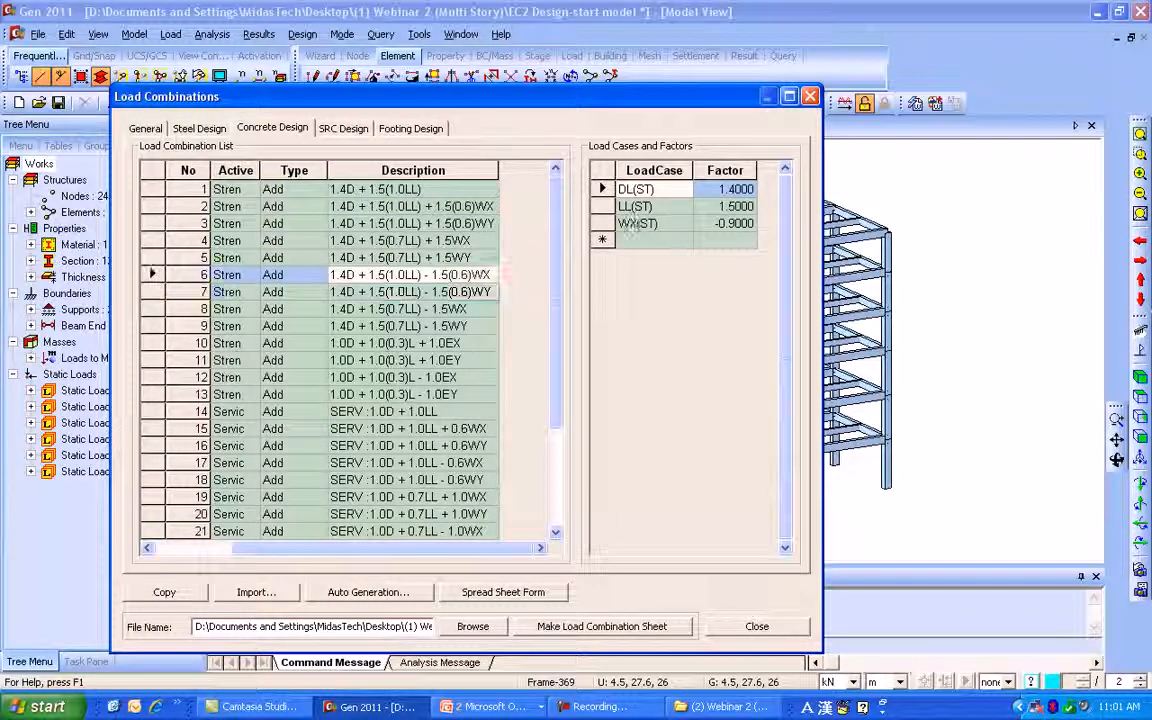
pyautogui.press('Up')
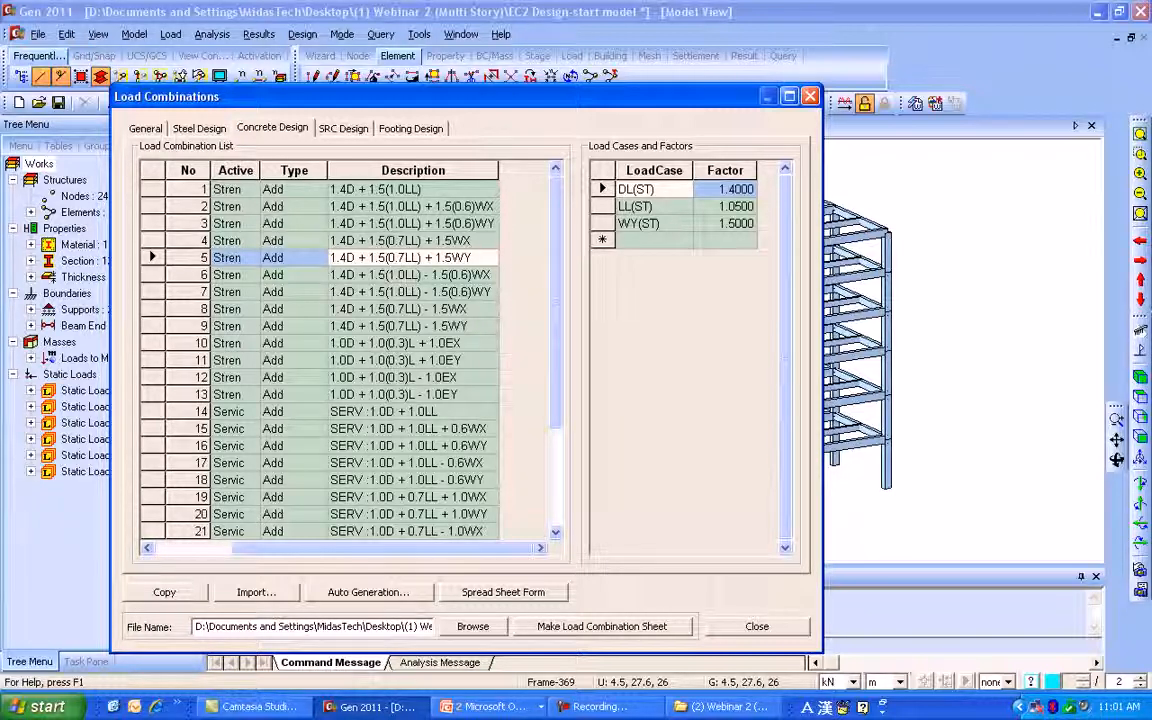
pyautogui.click(452, 274)
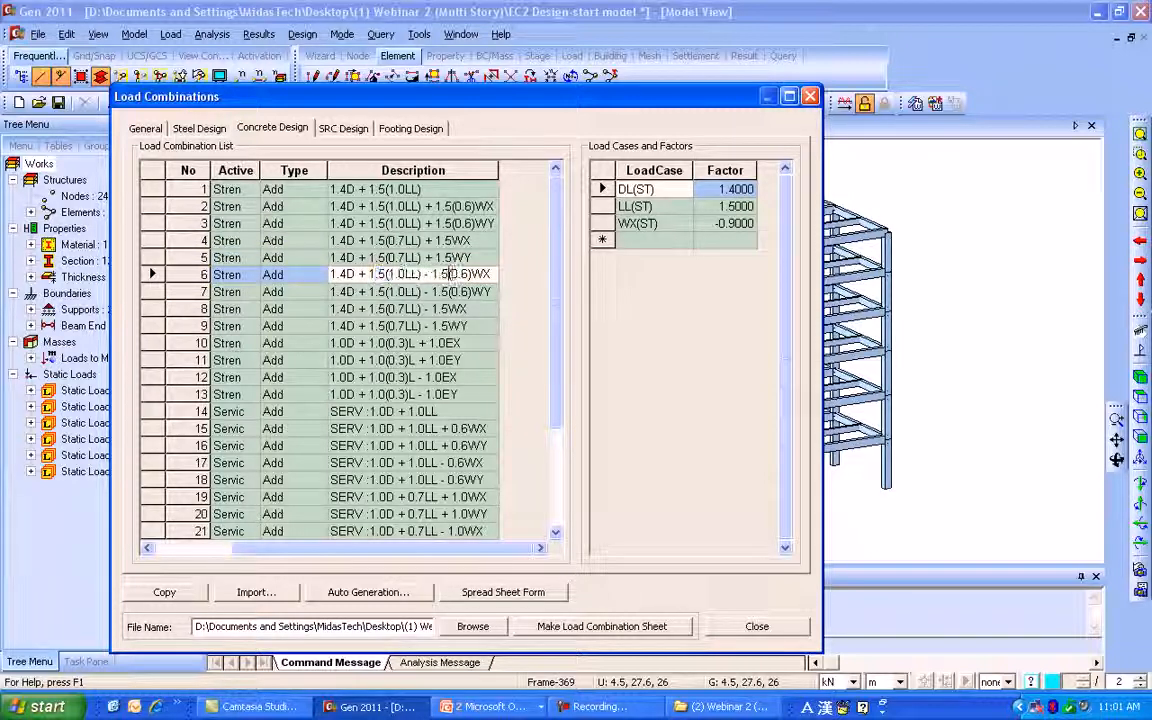
pyautogui.press('BackSpace')
pyautogui.write('3')
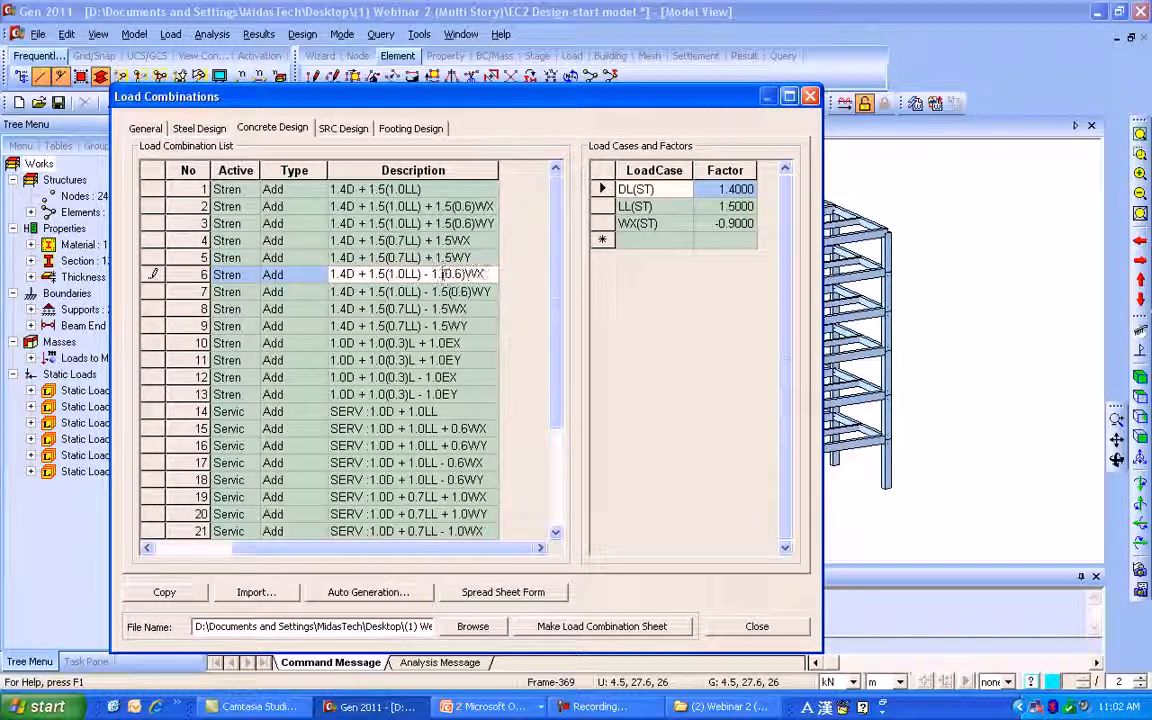
pyautogui.press('BackSpace')
pyautogui.write('5')
pyautogui.press('Return')
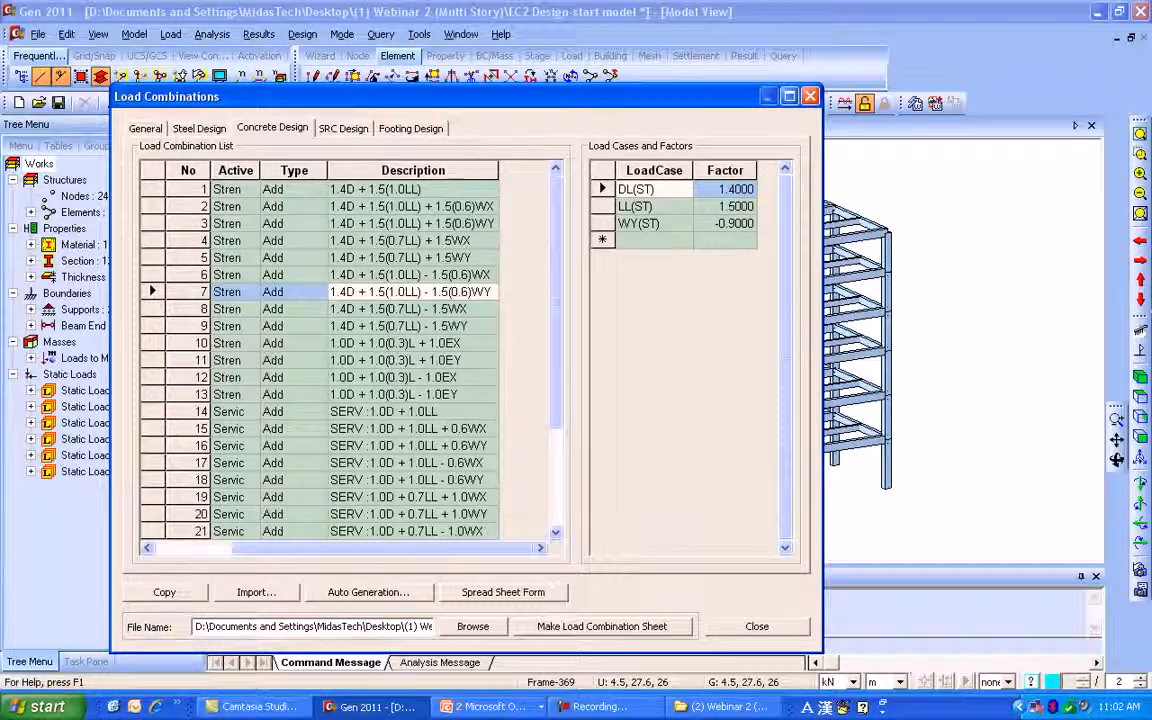
# - Review all concrete load combination factors in spreadsheet form, then return to the normal form
pyautogui.click(503, 592)
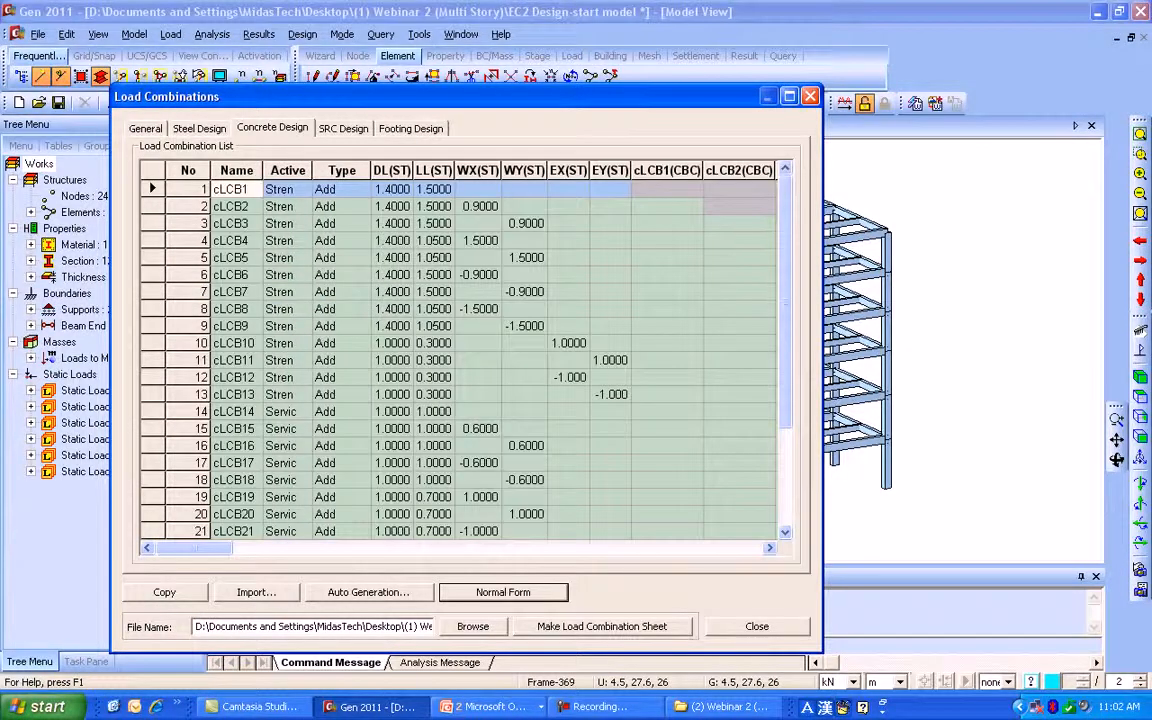
pyautogui.moveTo(236, 189); pyautogui.dragTo(667, 463)
pyautogui.scroll(2, 460, 360)
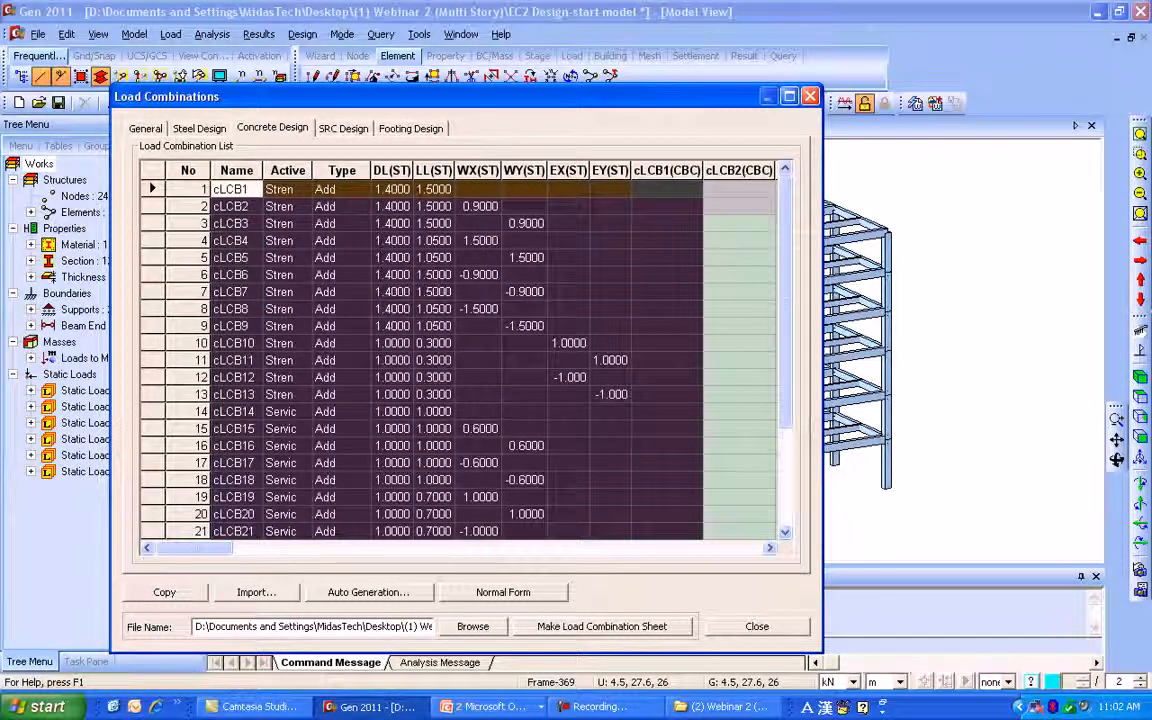
pyautogui.click(503, 592)
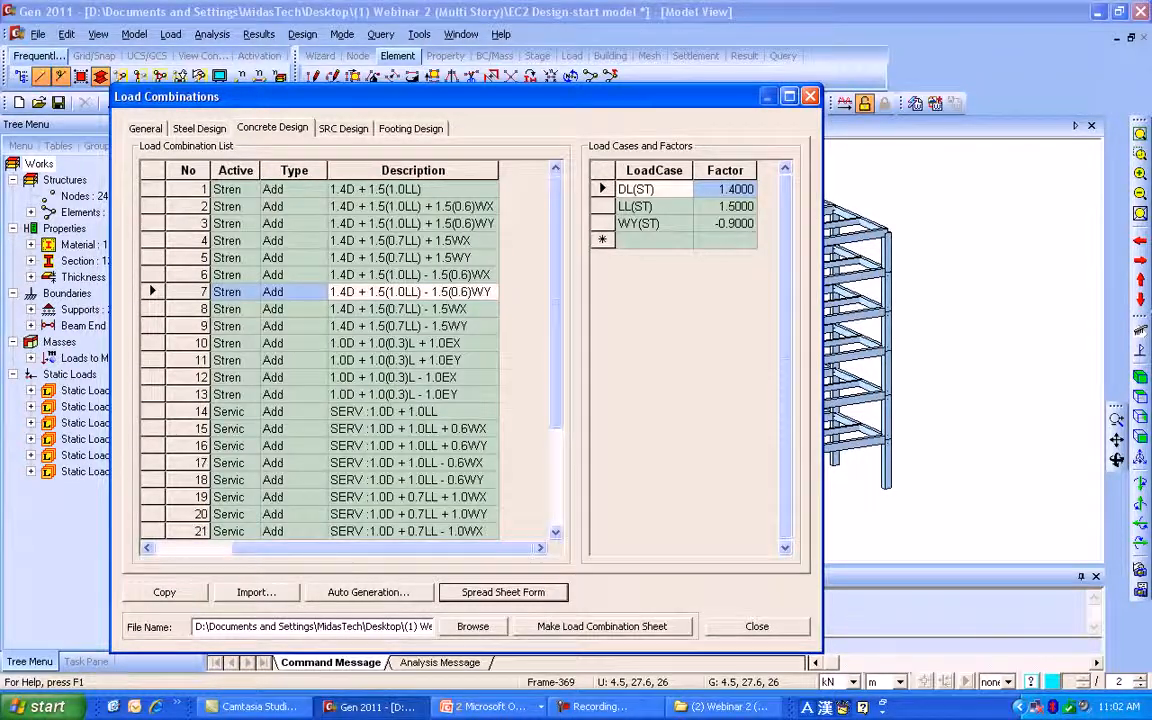
# - Close the load combinations and run the structural analysis
pyautogui.click(810, 97)
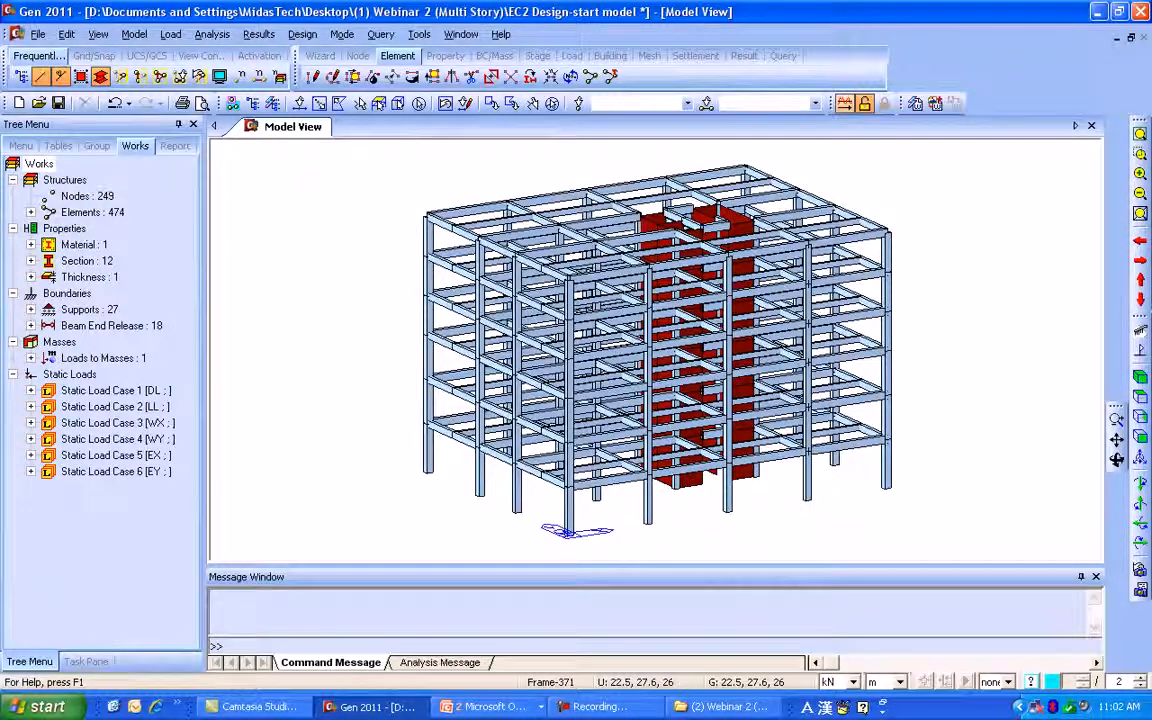
pyautogui.click(845, 103)
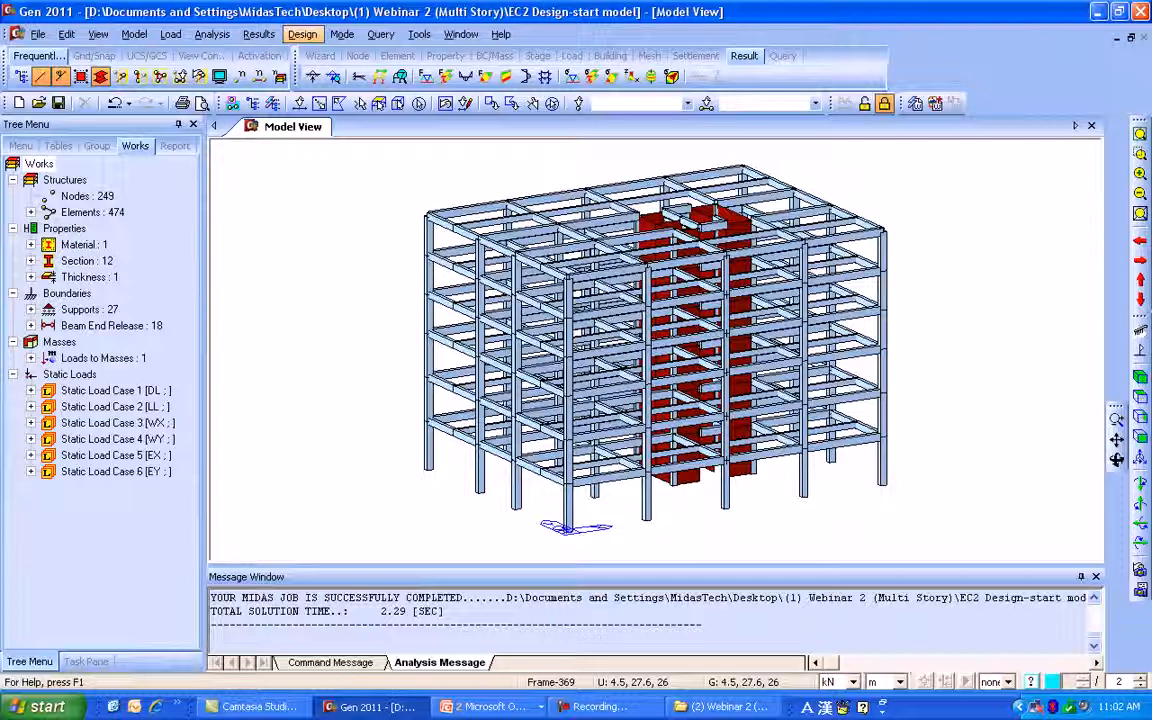
# - Set the concrete design code to Eurocode2:04 with the Recommended national annex, leaving EC8:04 capacity design off
pyautogui.click(302, 34)
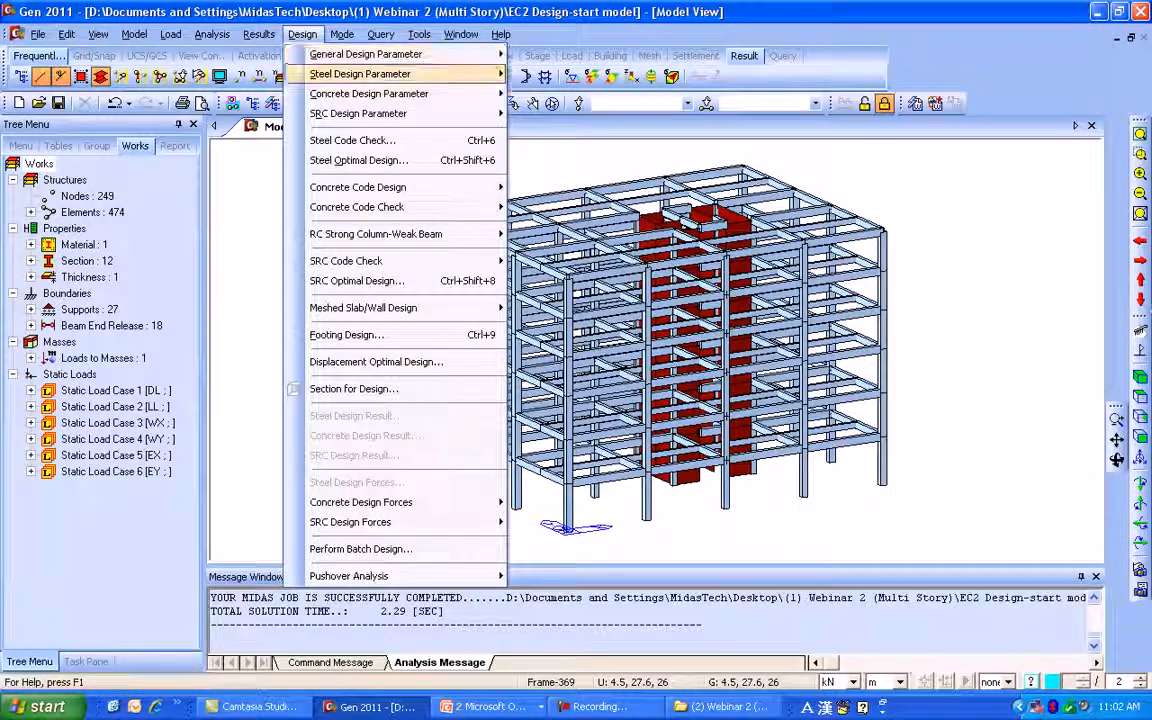
pyautogui.moveTo(358, 113)
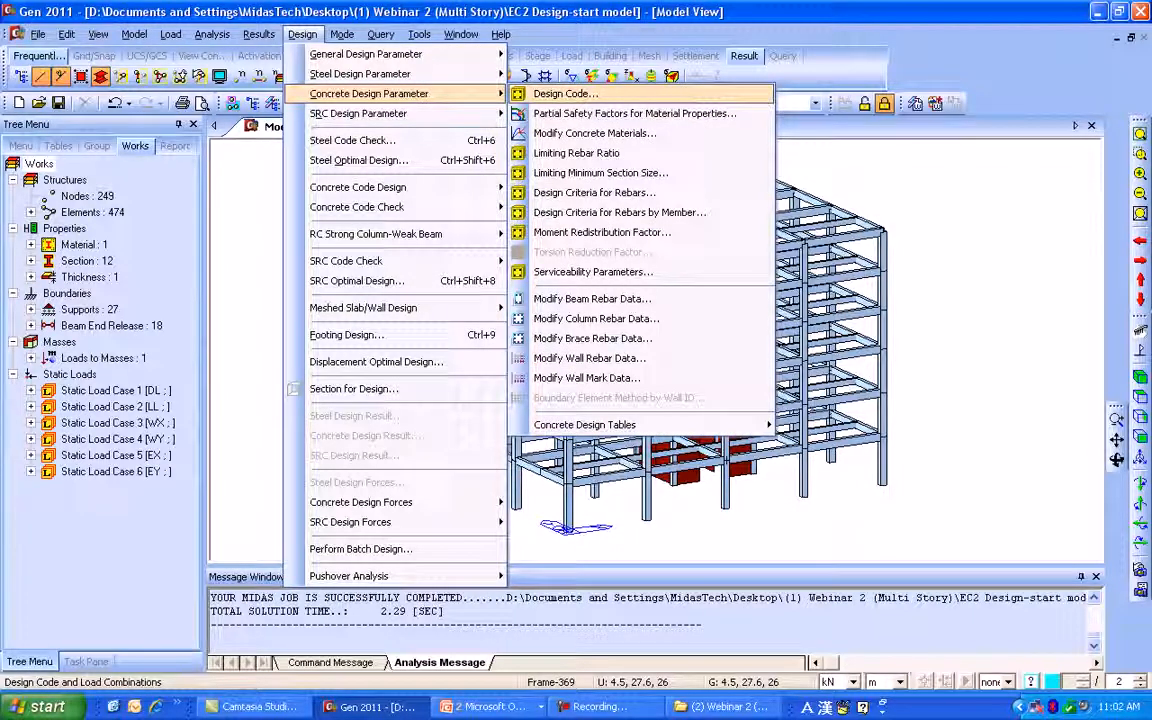
pyautogui.click(560, 93)
pyautogui.click(619, 278)
pyautogui.click(555, 305)
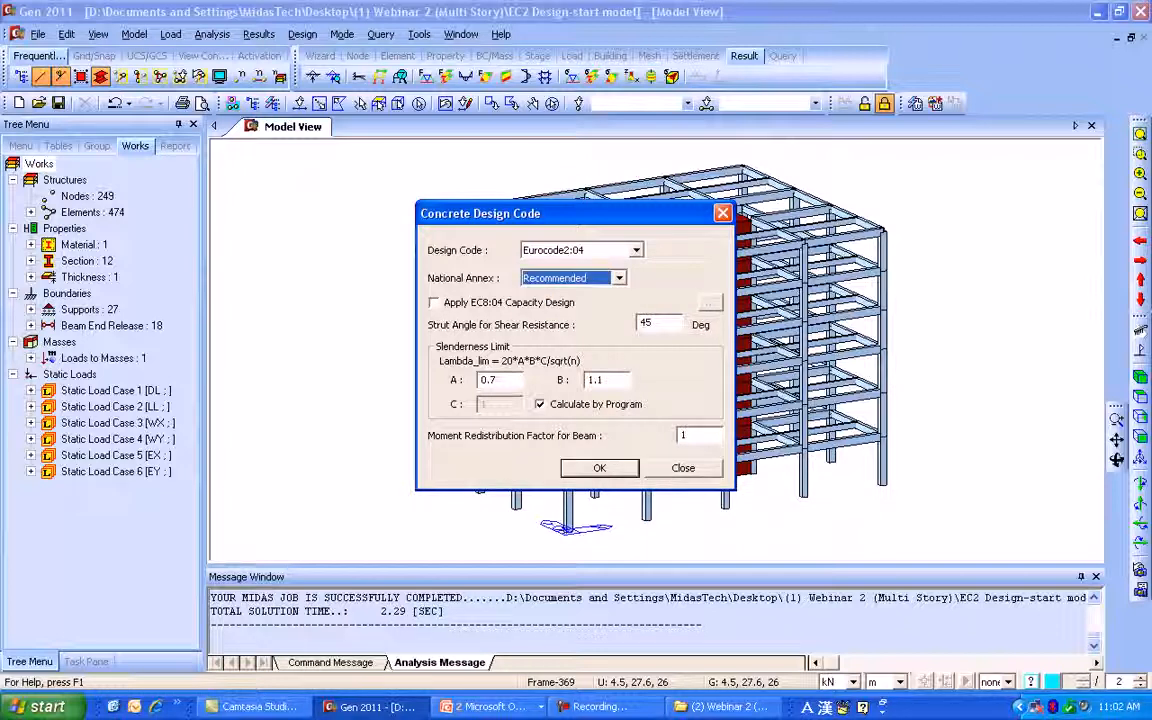
pyautogui.click(636, 250)
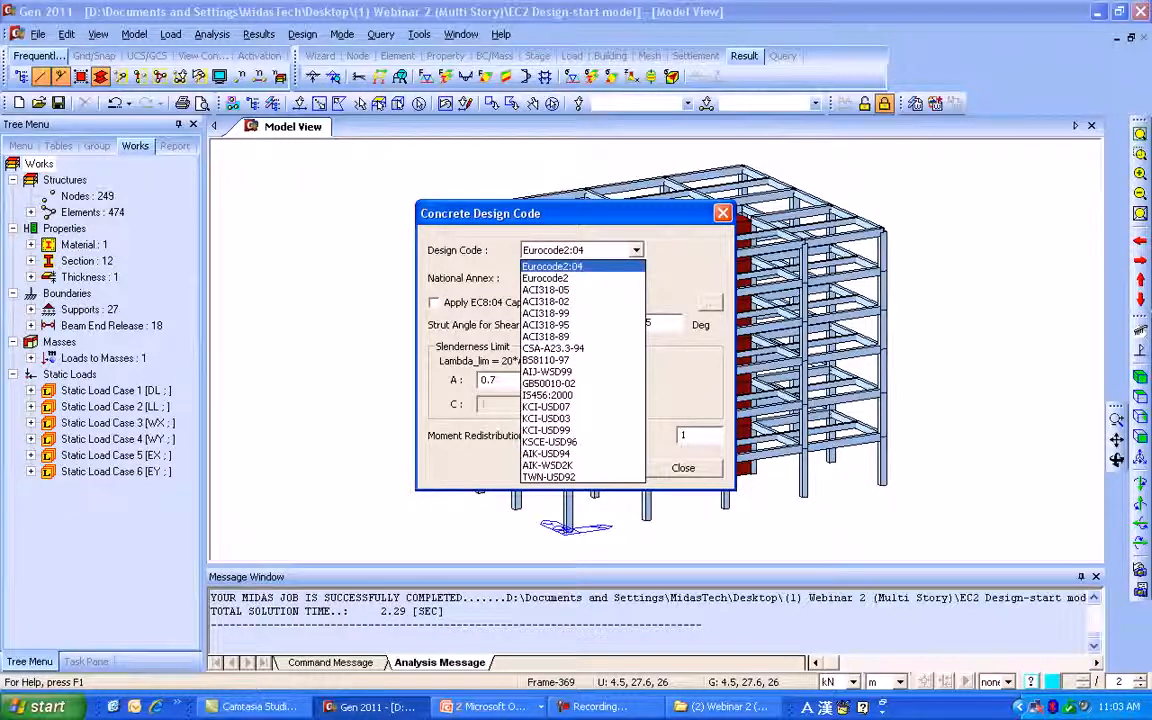
pyautogui.click(553, 266)
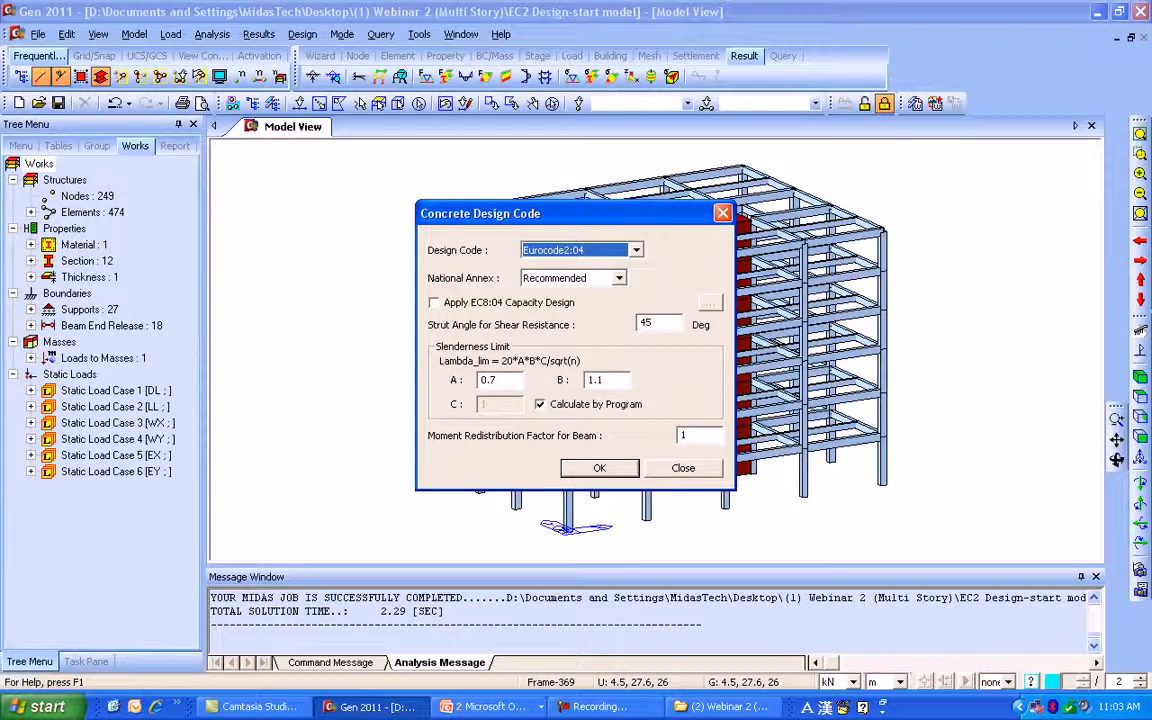
pyautogui.press('Return')
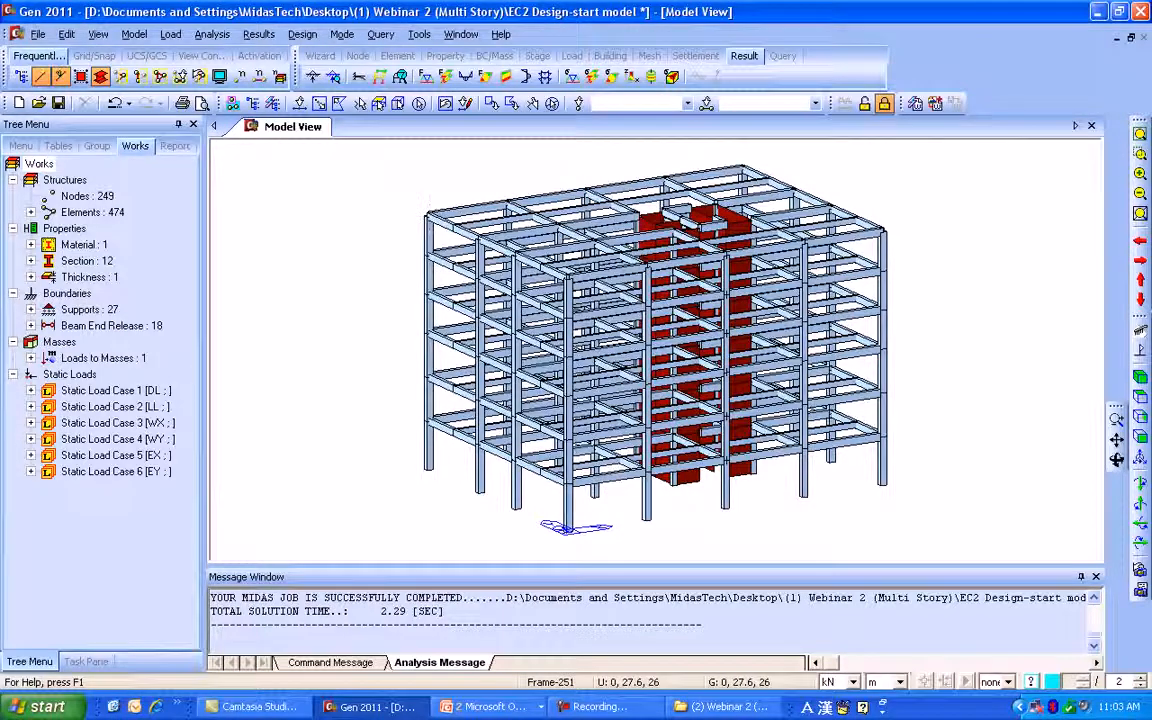
# - Define the frame as Braced | Non-sway in both the X and Y directions, keeping the 3-D design type
pyautogui.click(302, 34)
pyautogui.moveTo(365, 54)
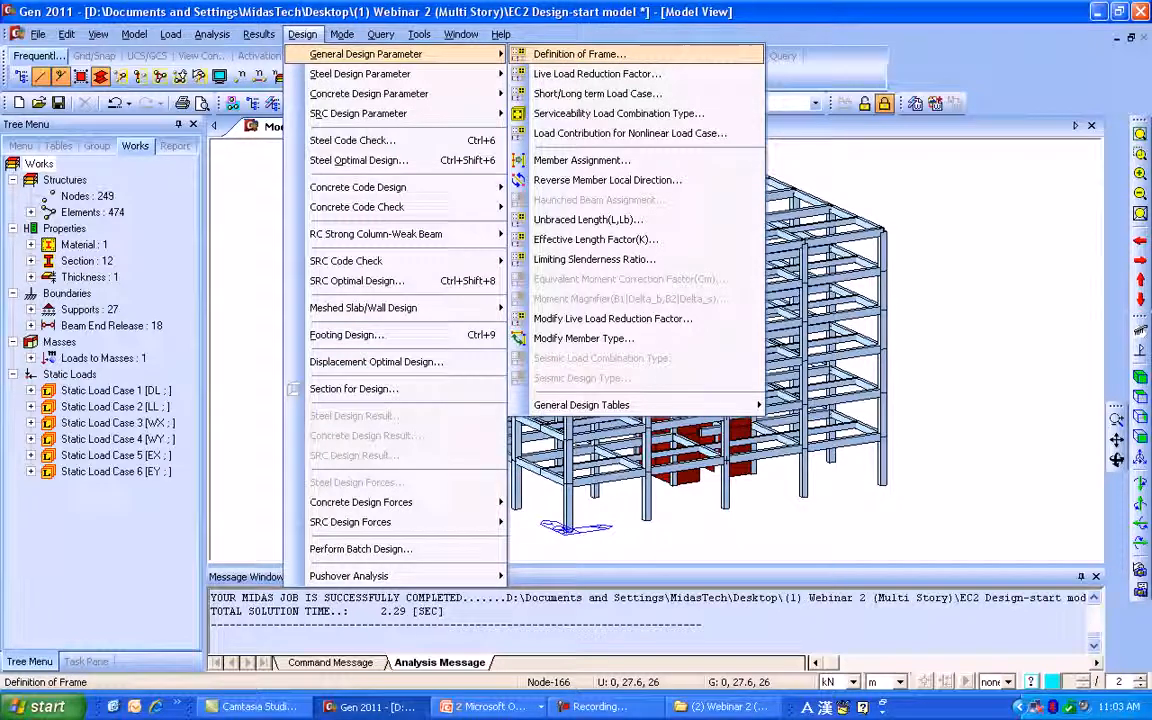
pyautogui.click(579, 54)
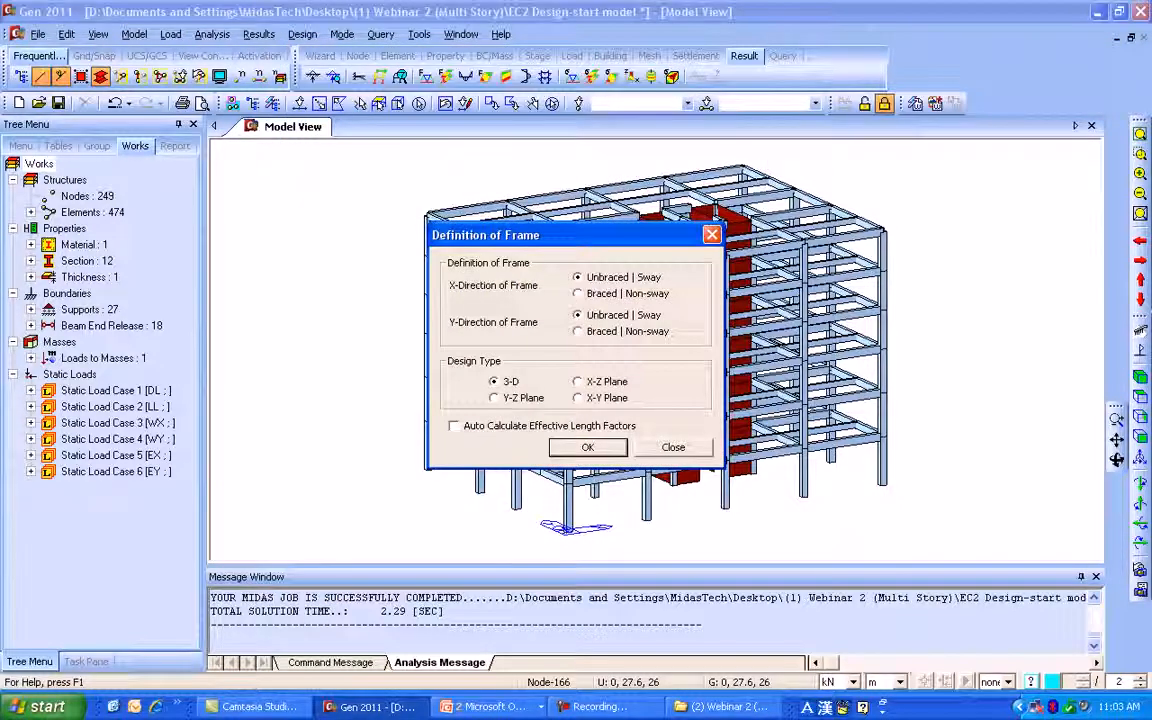
pyautogui.click(578, 294)
pyautogui.click(578, 331)
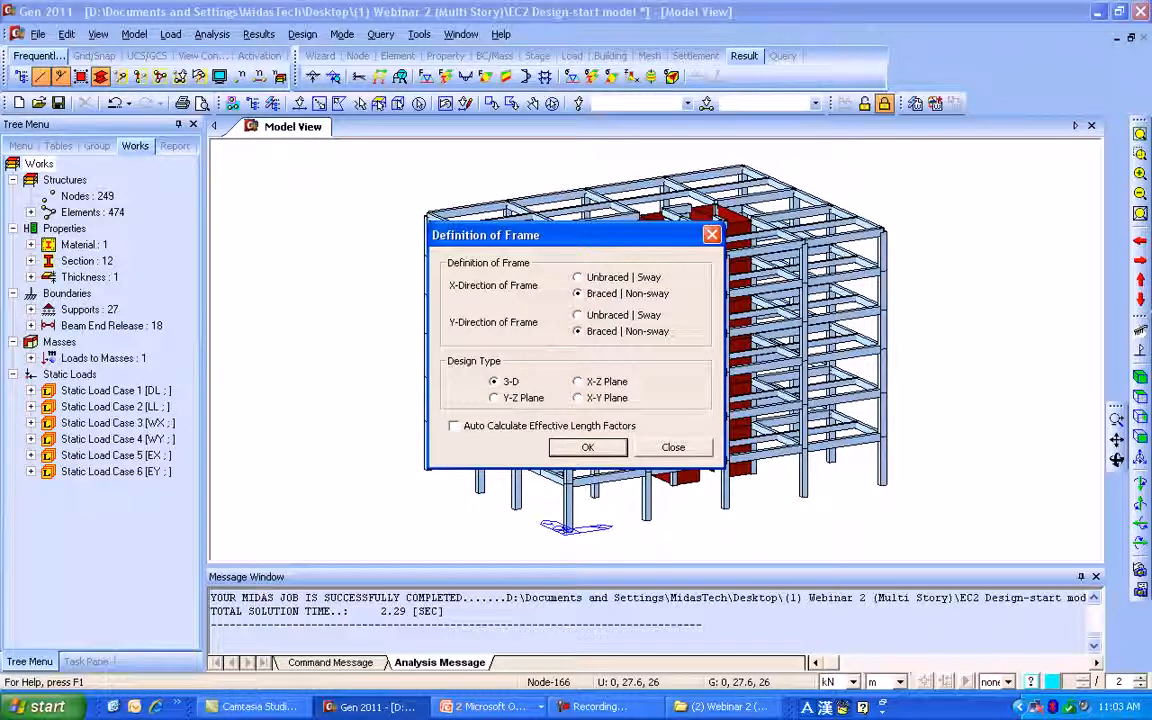
pyautogui.click(588, 447)
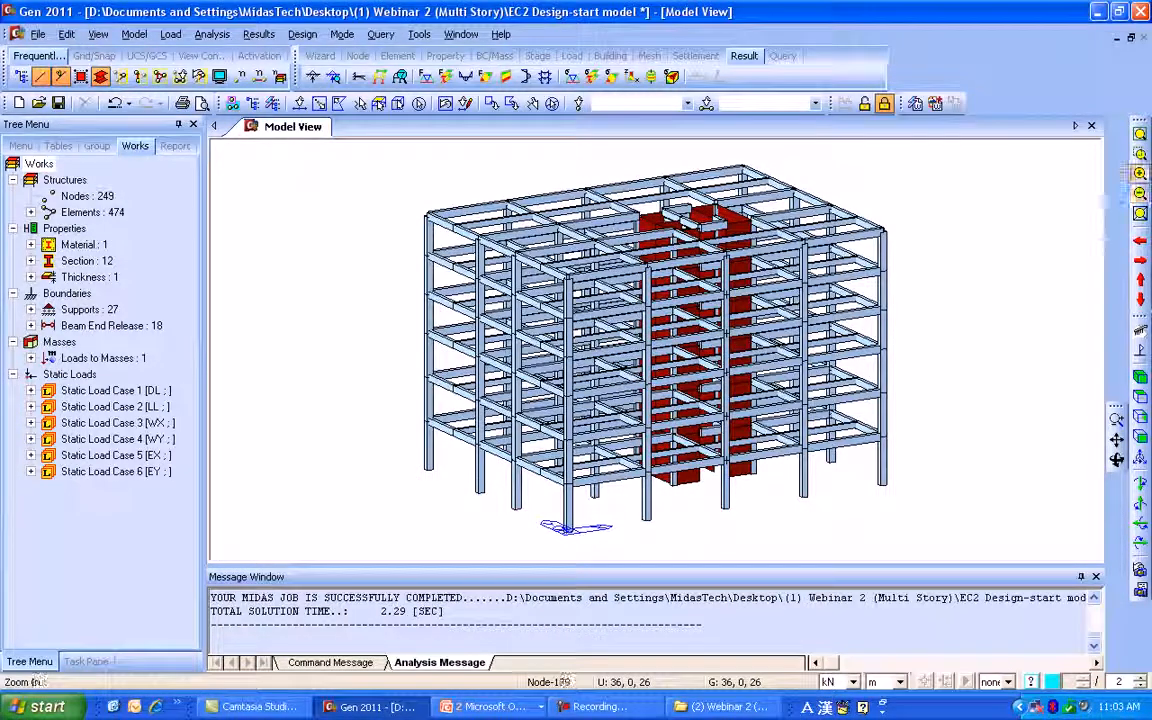
# - Inspect how the roof corner's edge beam is split at the secondary beam by selecting these elements, then clear the selection and fit the whole model
pyautogui.click(1140, 154)
pyautogui.moveTo(396, 192); pyautogui.dragTo(540, 307)
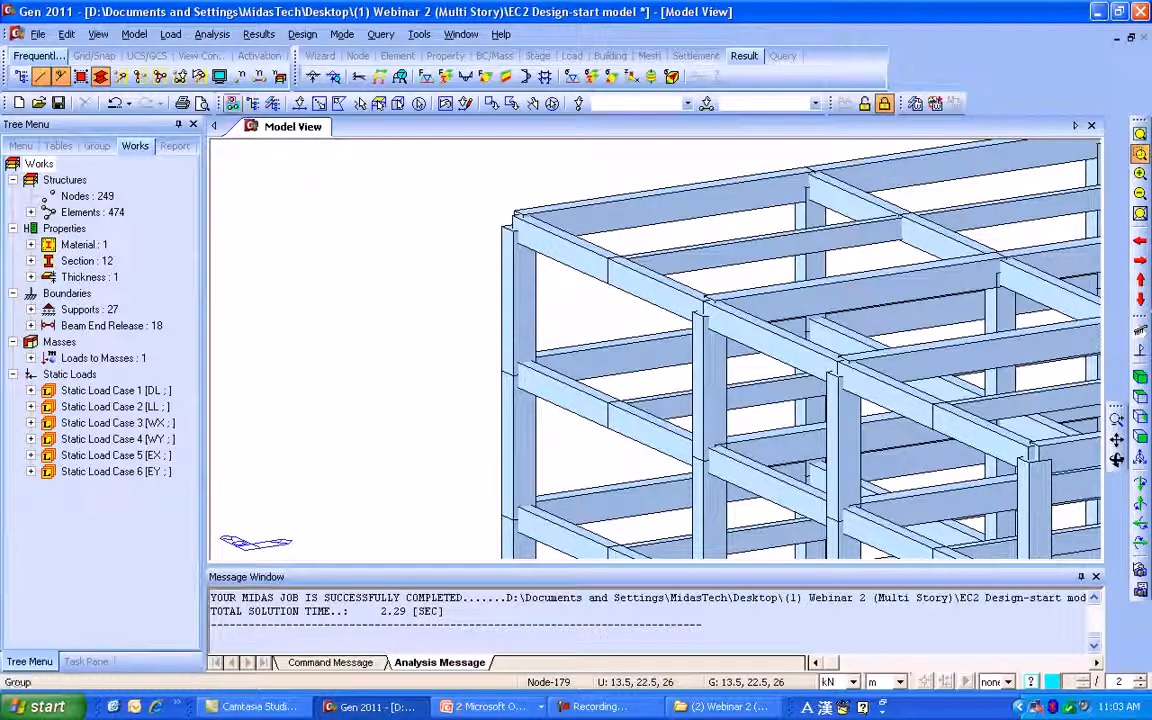
pyautogui.click(299, 103)
pyautogui.click(566, 249)
pyautogui.click(758, 246)
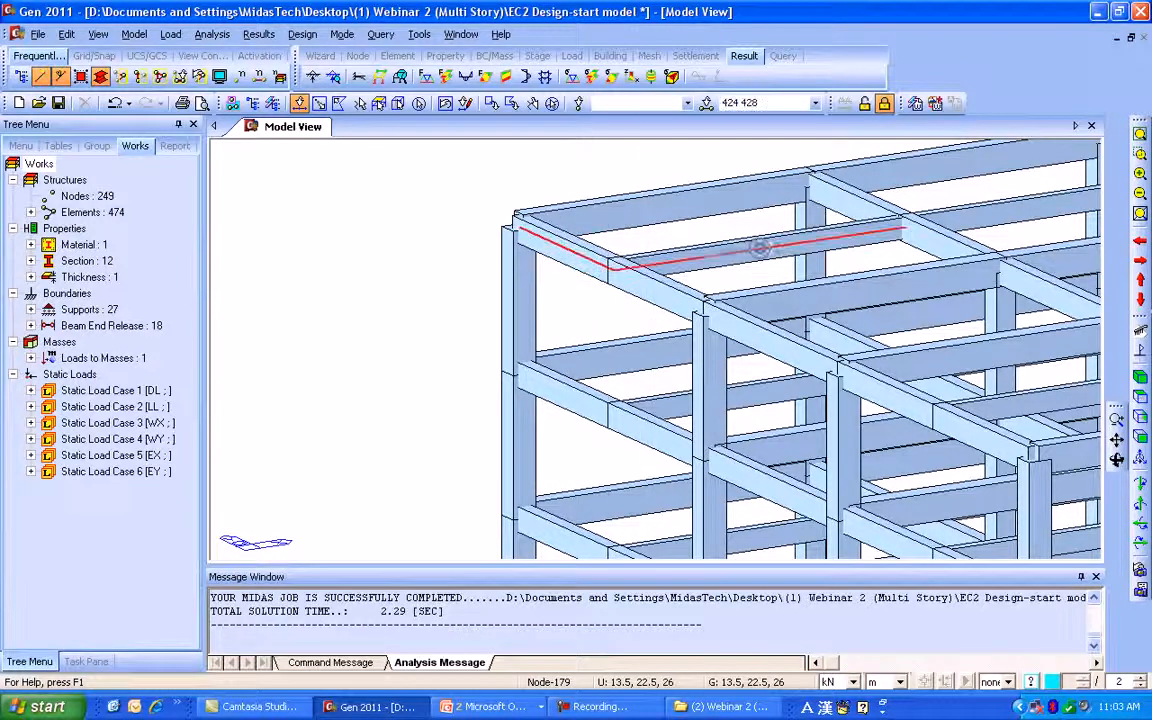
pyautogui.click(660, 290)
pyautogui.click(681, 260)
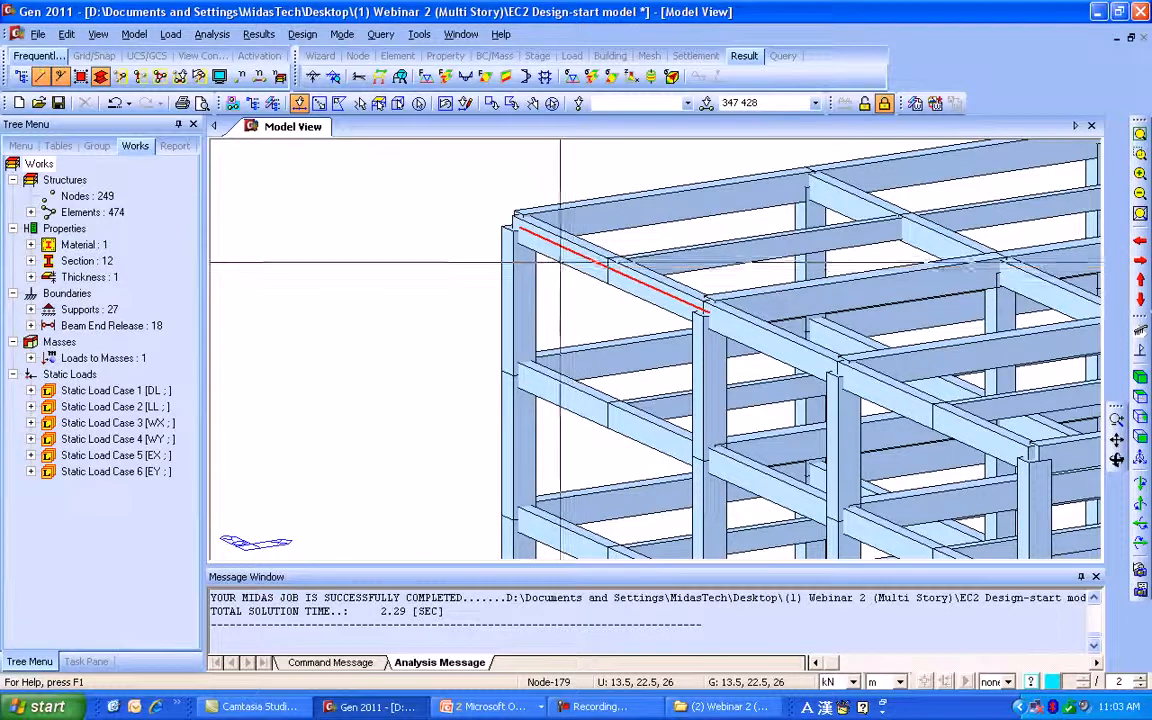
pyautogui.click(760, 247)
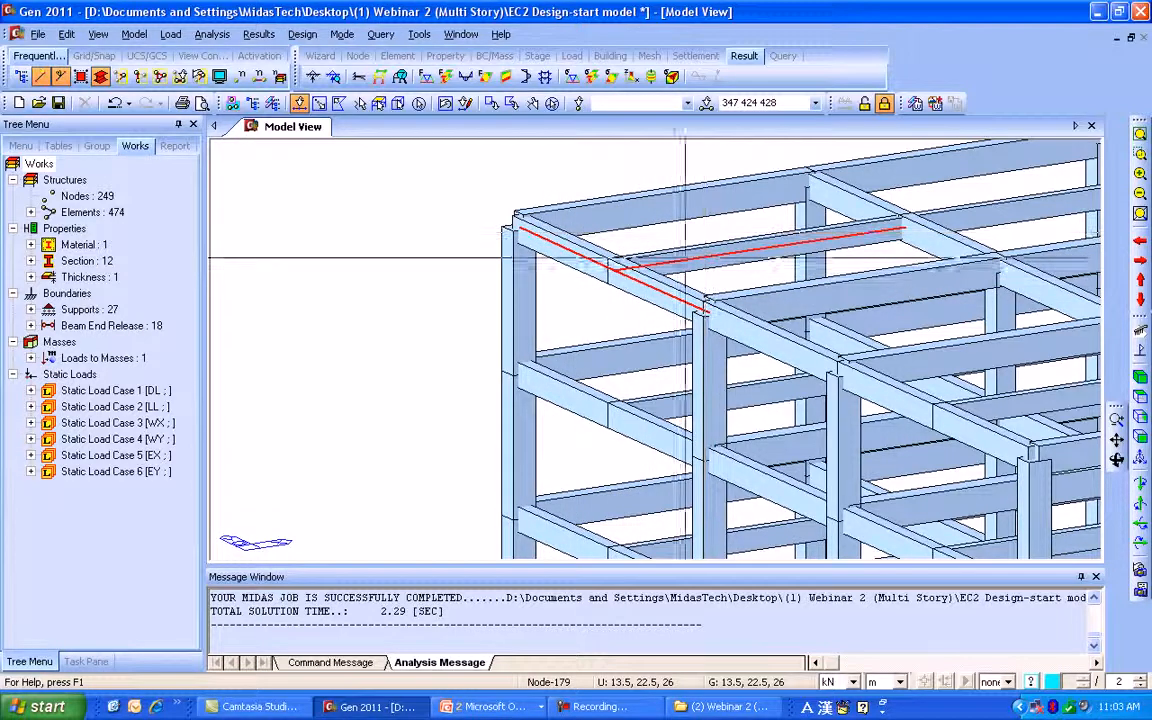
pyautogui.click(565, 248)
pyautogui.click(658, 289)
pyautogui.click(671, 259)
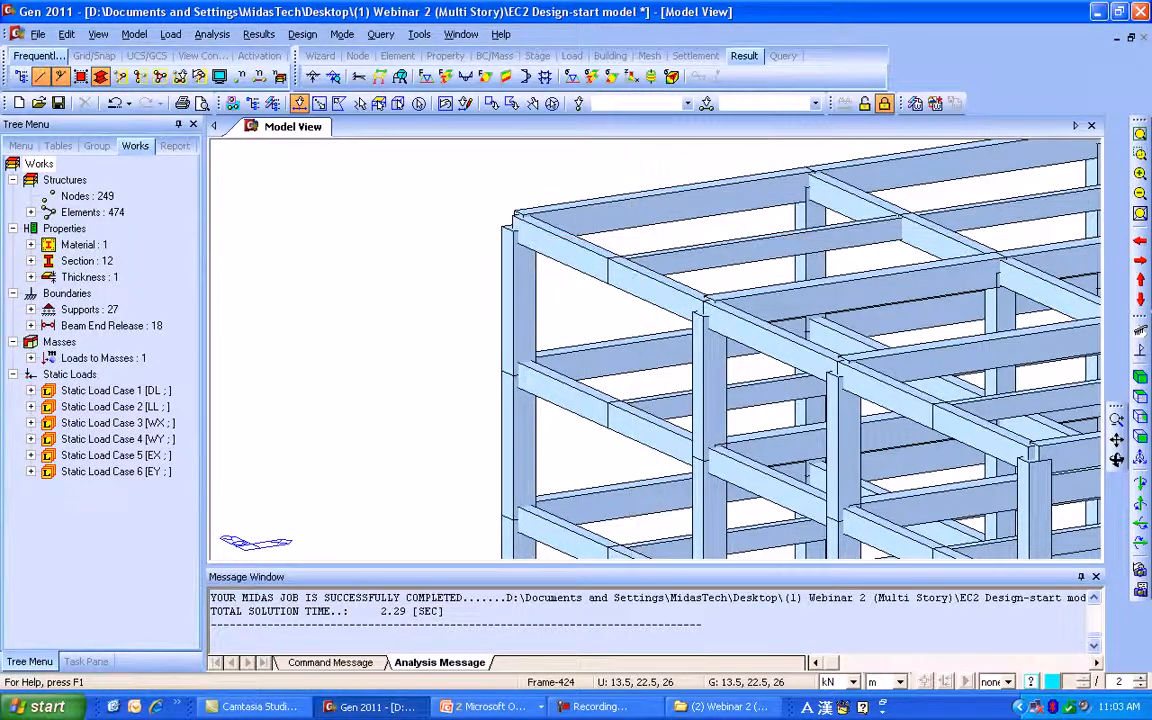
pyautogui.click(1140, 134)
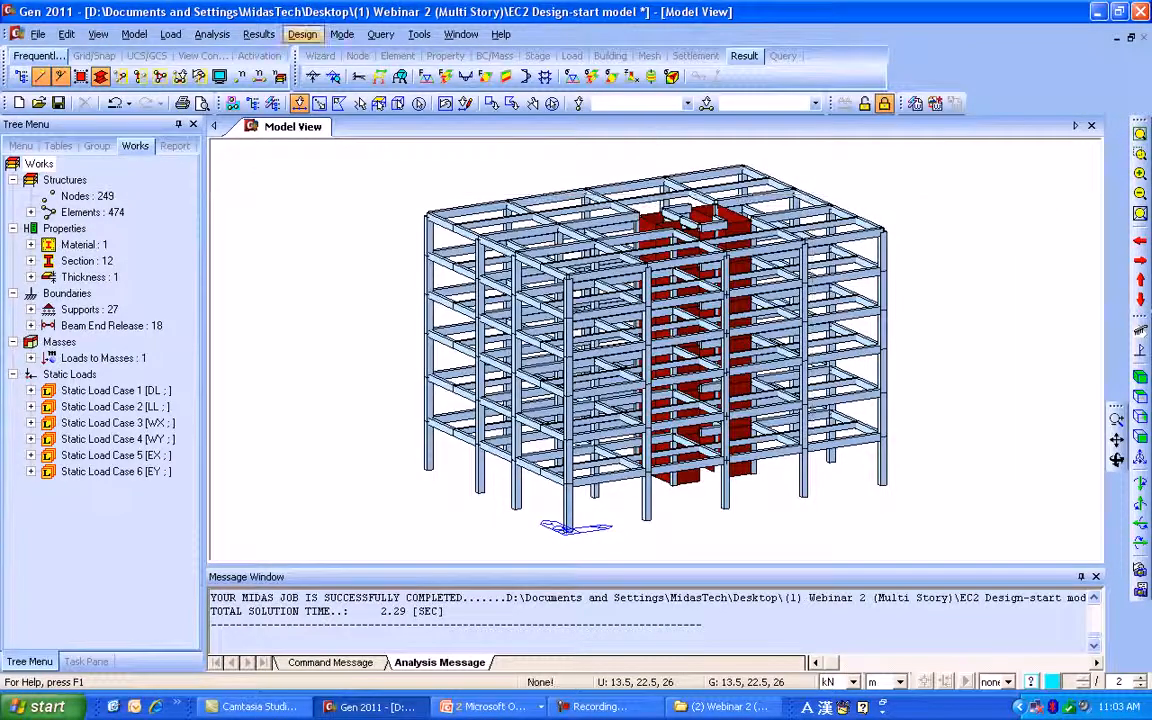
# - Assign design members automatically for all elements of the model, keeping the Add/Replace option
pyautogui.click(302, 34)
pyautogui.moveTo(365, 54)
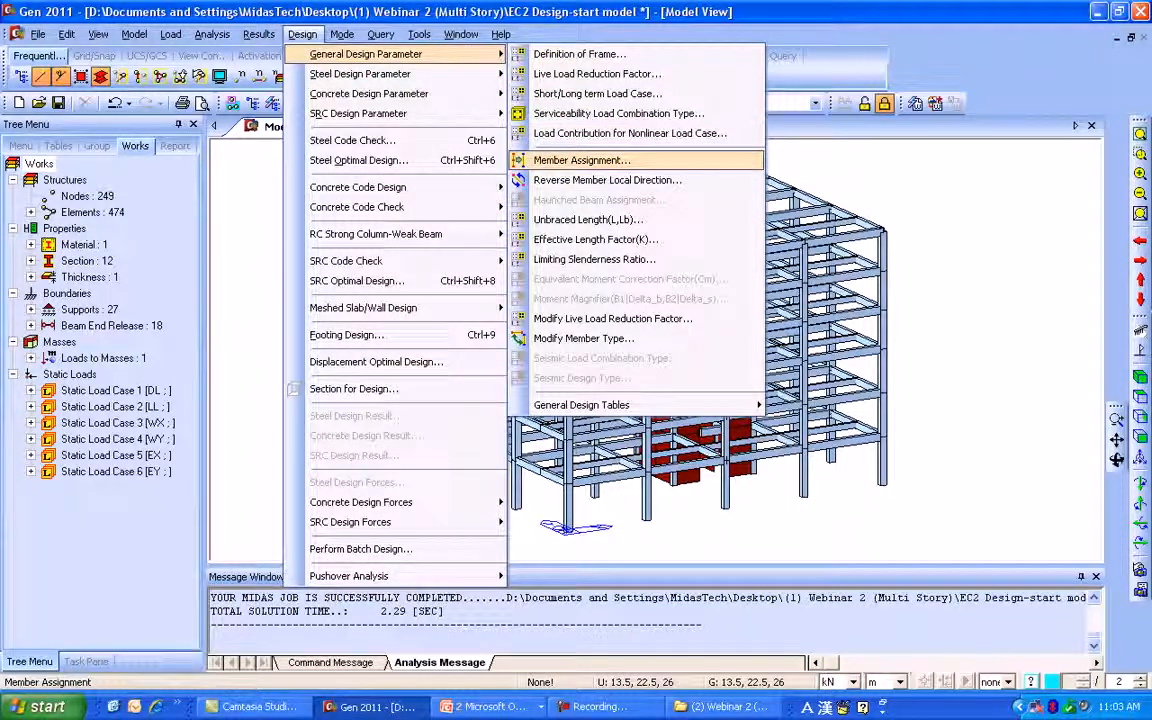
pyautogui.click(582, 160)
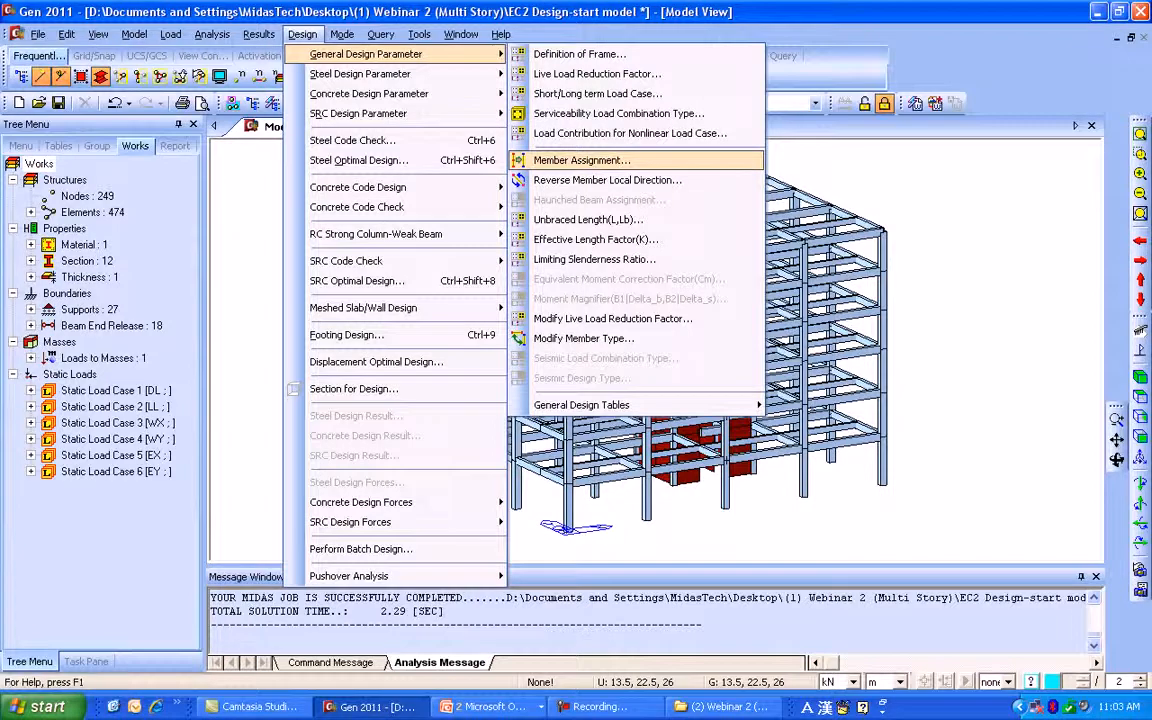
pyautogui.scroll(-1, 95, 300)
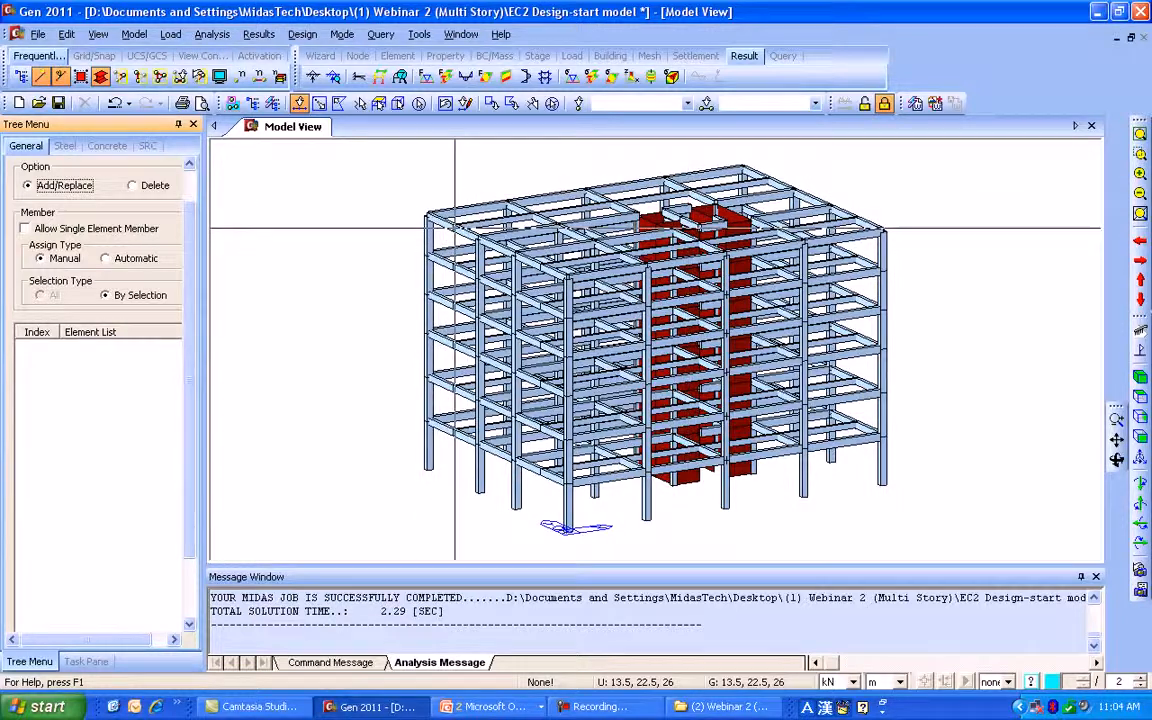
pyautogui.click(106, 258)
pyautogui.click(41, 295)
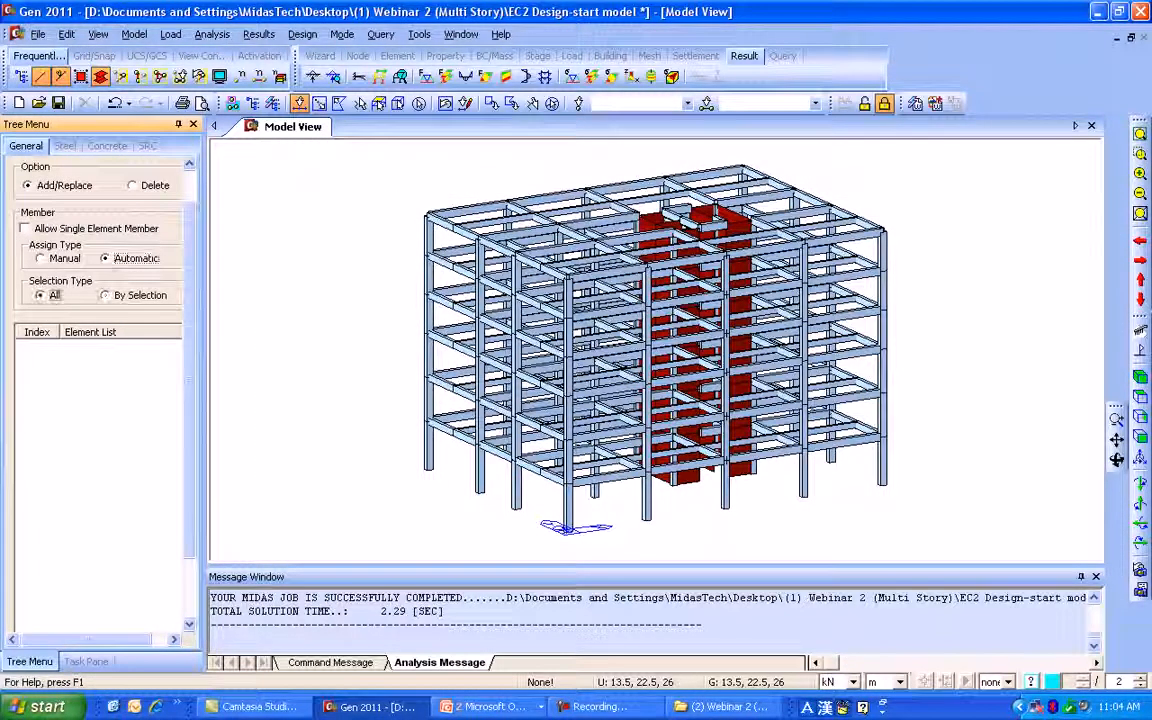
pyautogui.moveTo(190, 340); pyautogui.dragTo(190, 400)
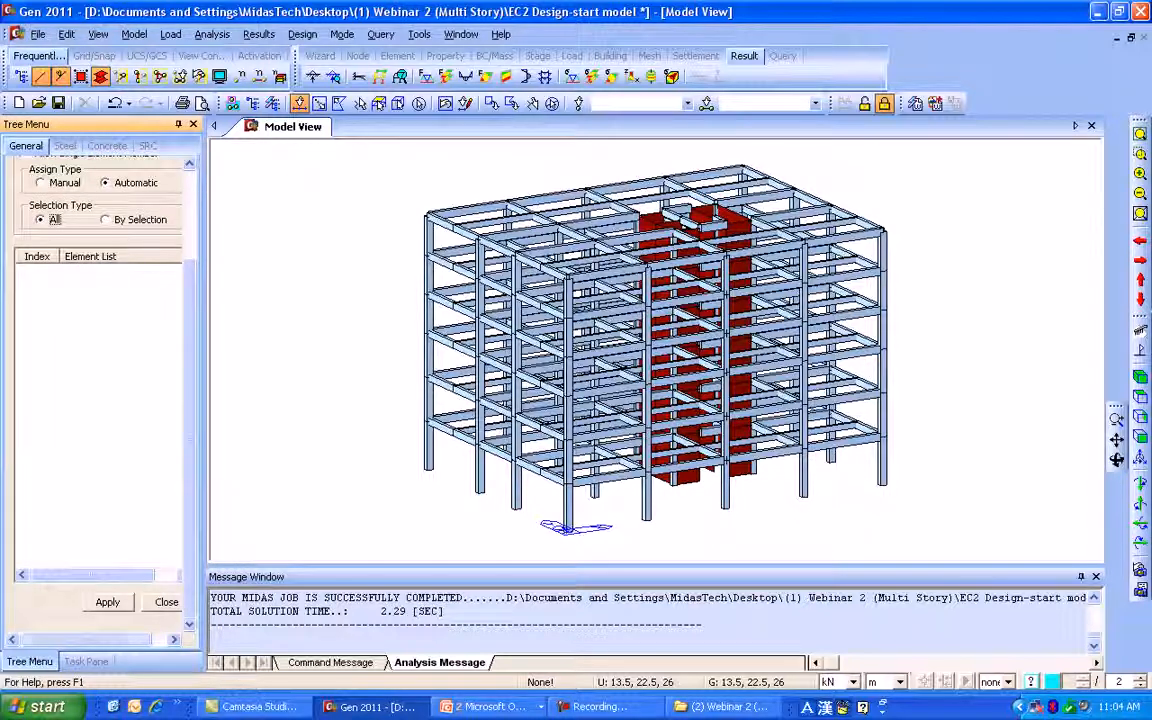
pyautogui.click(108, 602)
# - Review several assigned members from the element list by highlighting them in the model, then close the member assignment
pyautogui.click(79, 284)
pyautogui.click(79, 322)
pyautogui.click(80, 373)
pyautogui.click(80, 423)
pyautogui.click(80, 473)
pyautogui.click(80, 498)
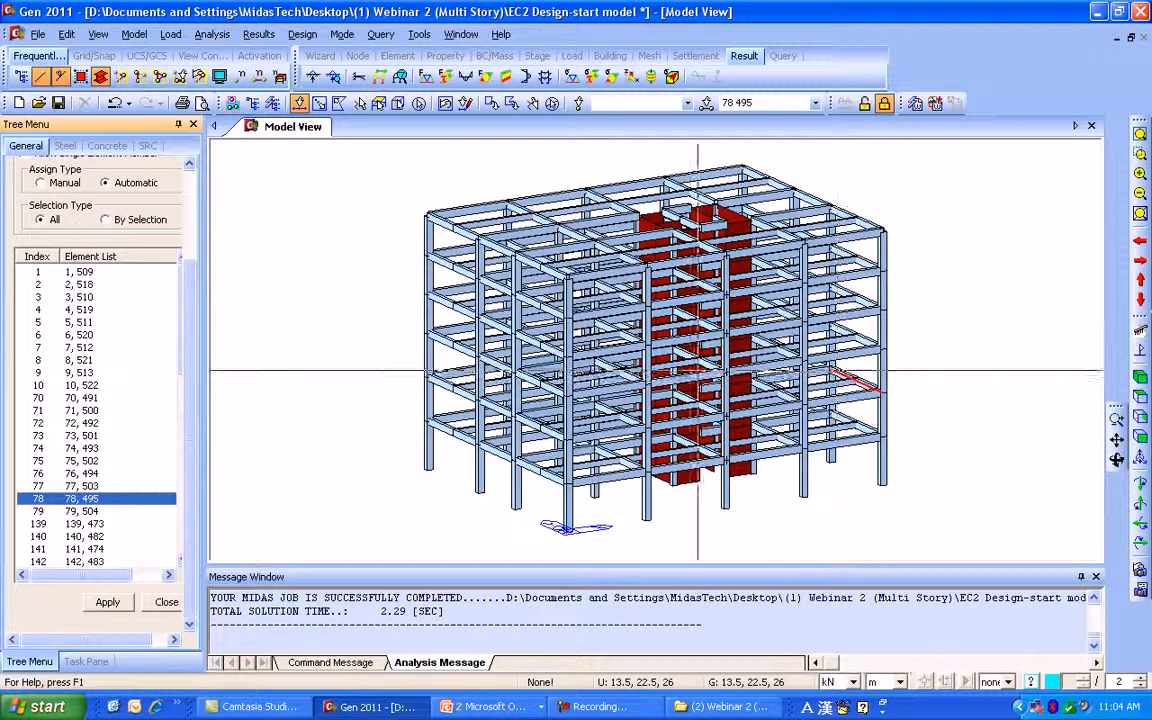
pyautogui.press('Down')
pyautogui.press('Down')
pyautogui.press('Down')
pyautogui.press('Down')
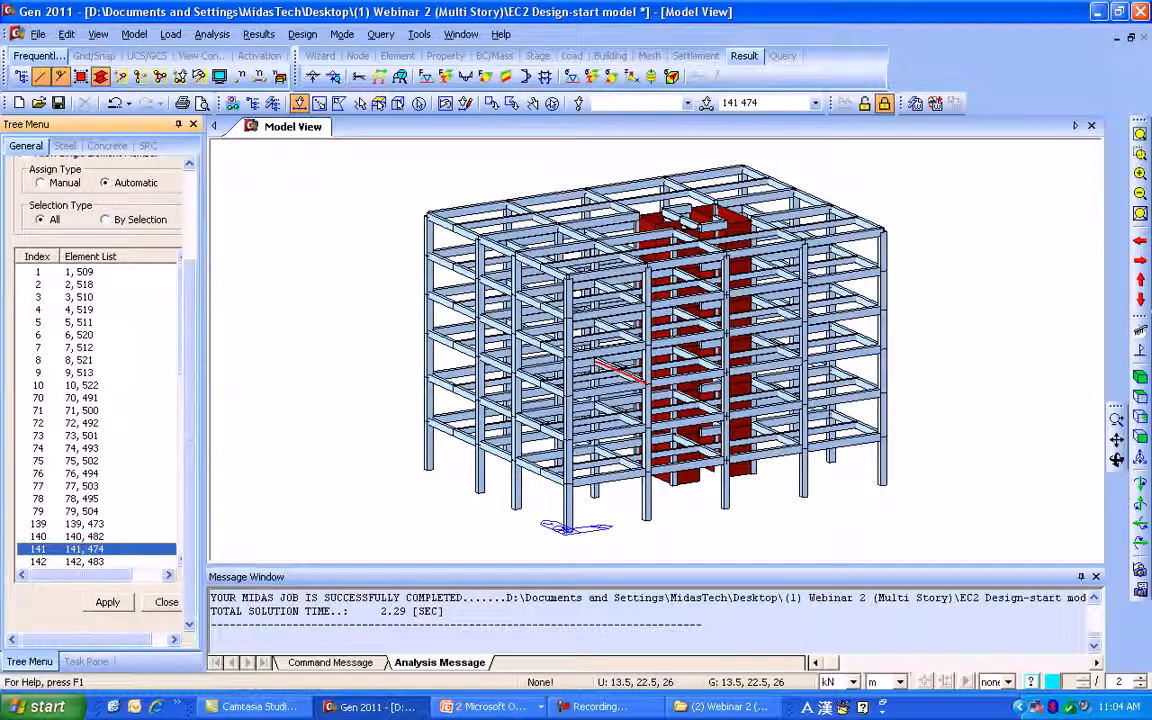
pyautogui.click(166, 602)
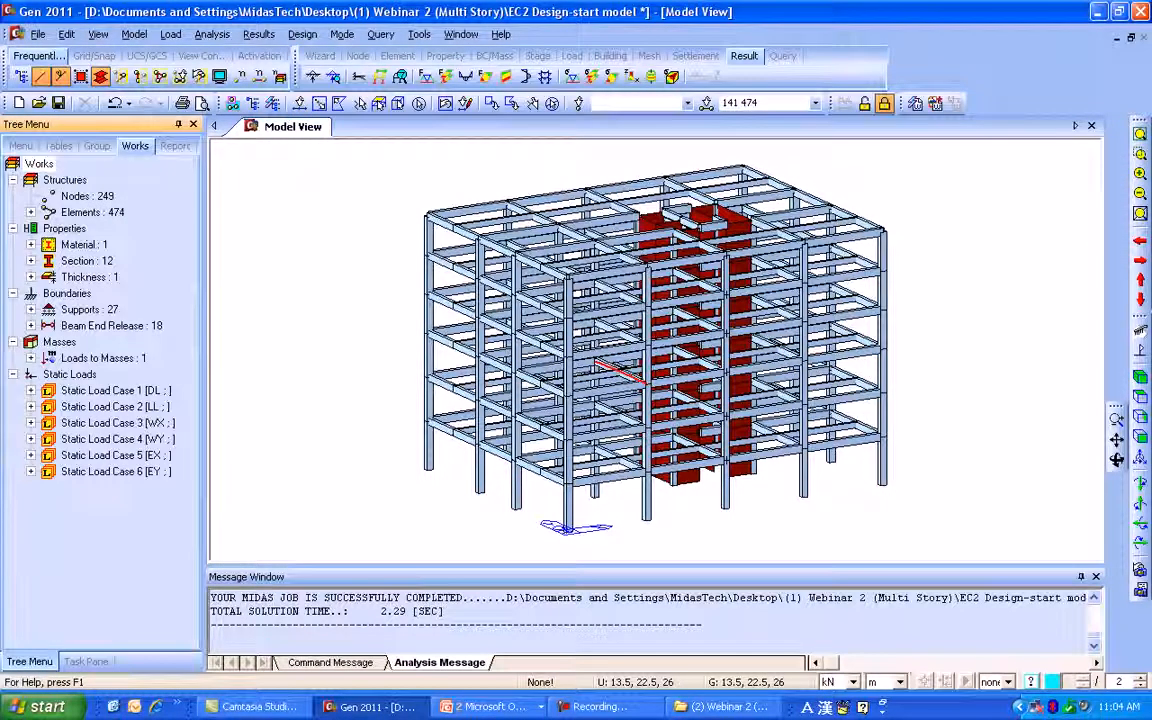
# - Start modifying the live load reduction factor and set its applied components to All Forces
pyautogui.click(302, 34)
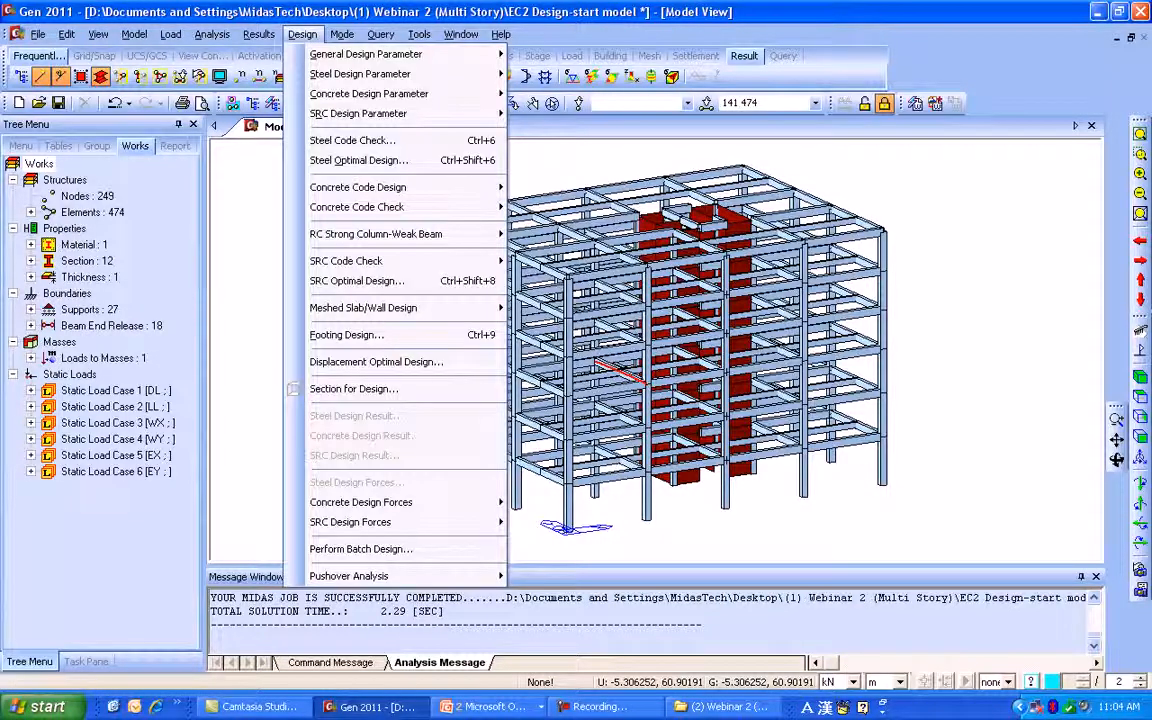
pyautogui.moveTo(366, 54)
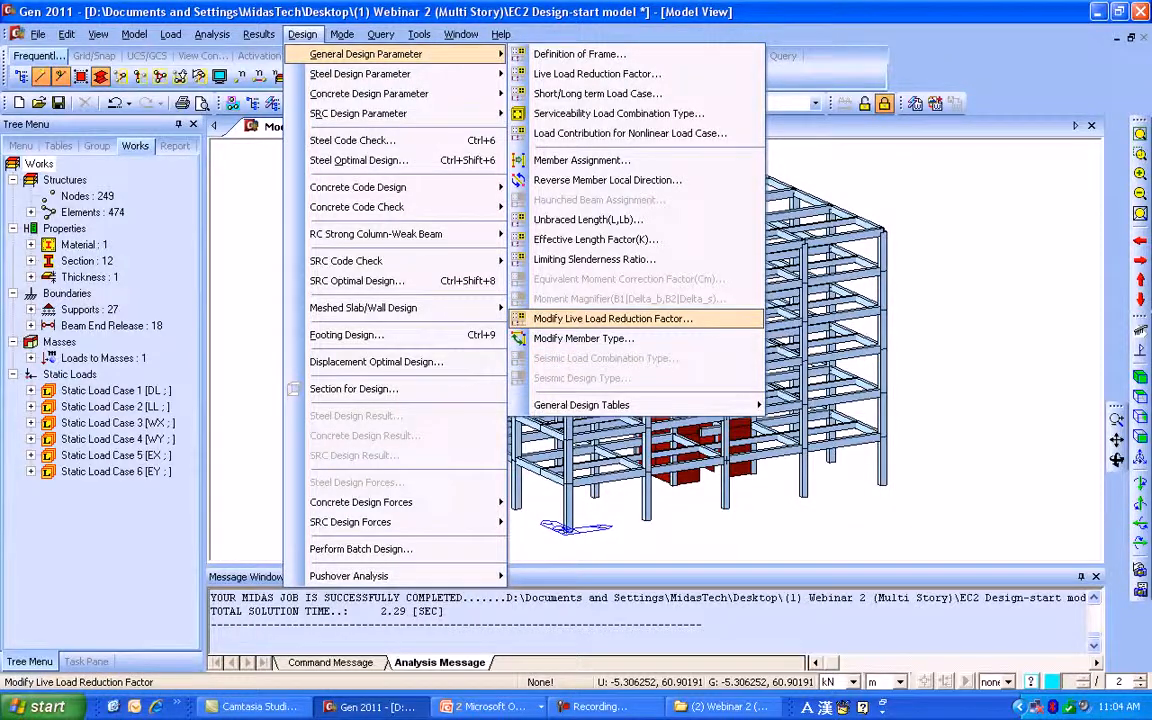
pyautogui.click(613, 319)
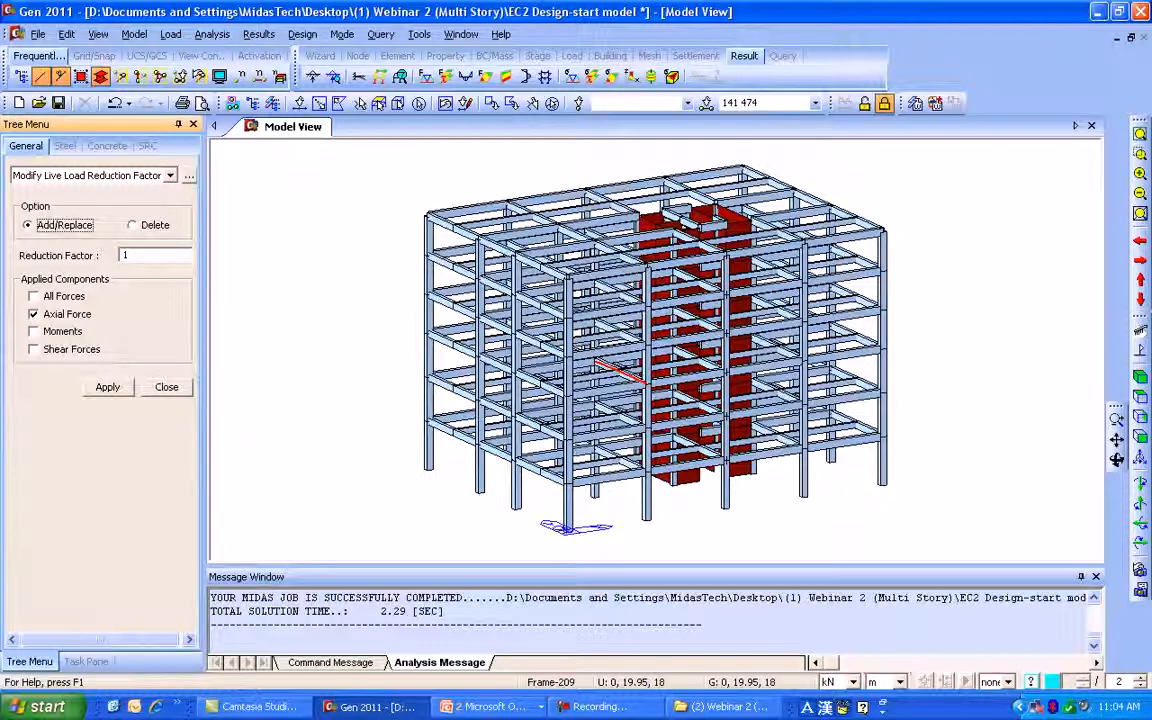
pyautogui.doubleClick(126, 255)
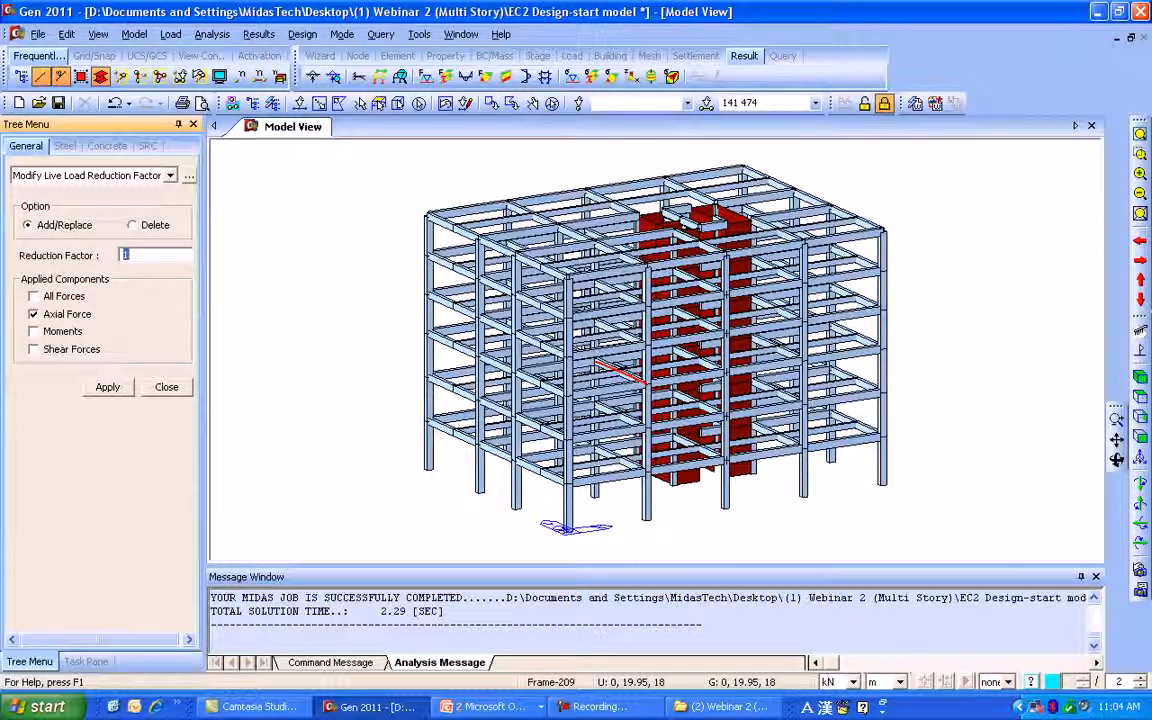
pyautogui.click(34, 296)
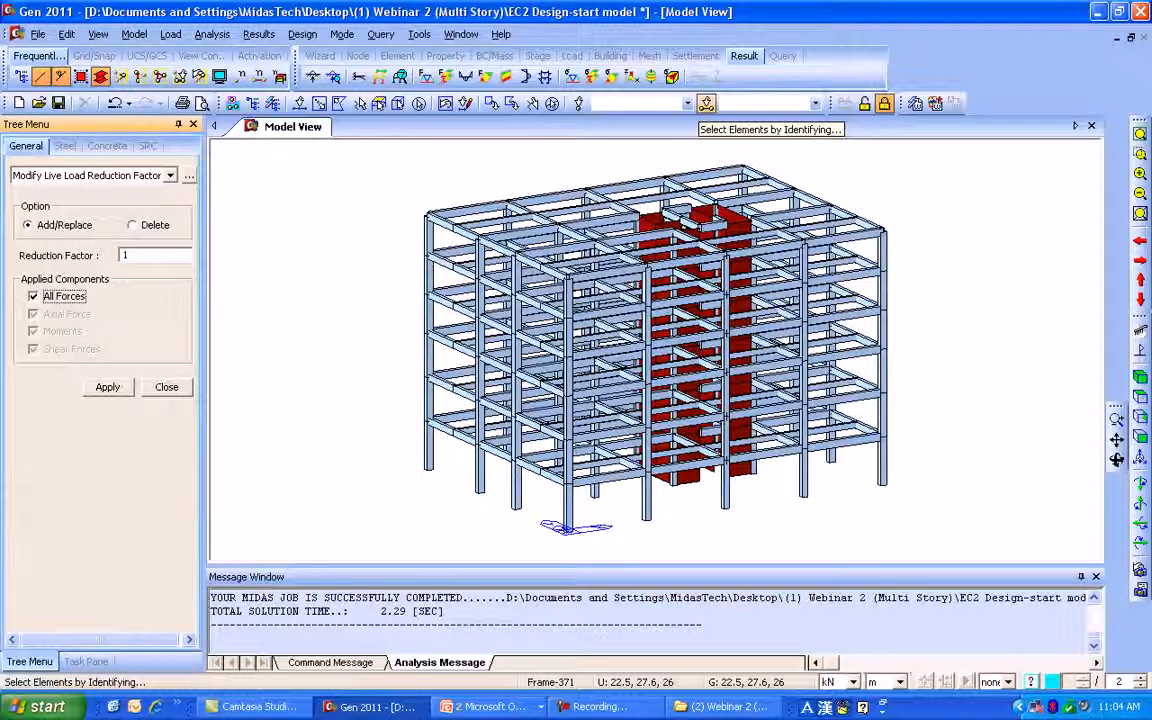
# - Select the columns and walls of story 1F and assign them a live load reduction factor of 0.82
pyautogui.click(706, 103)
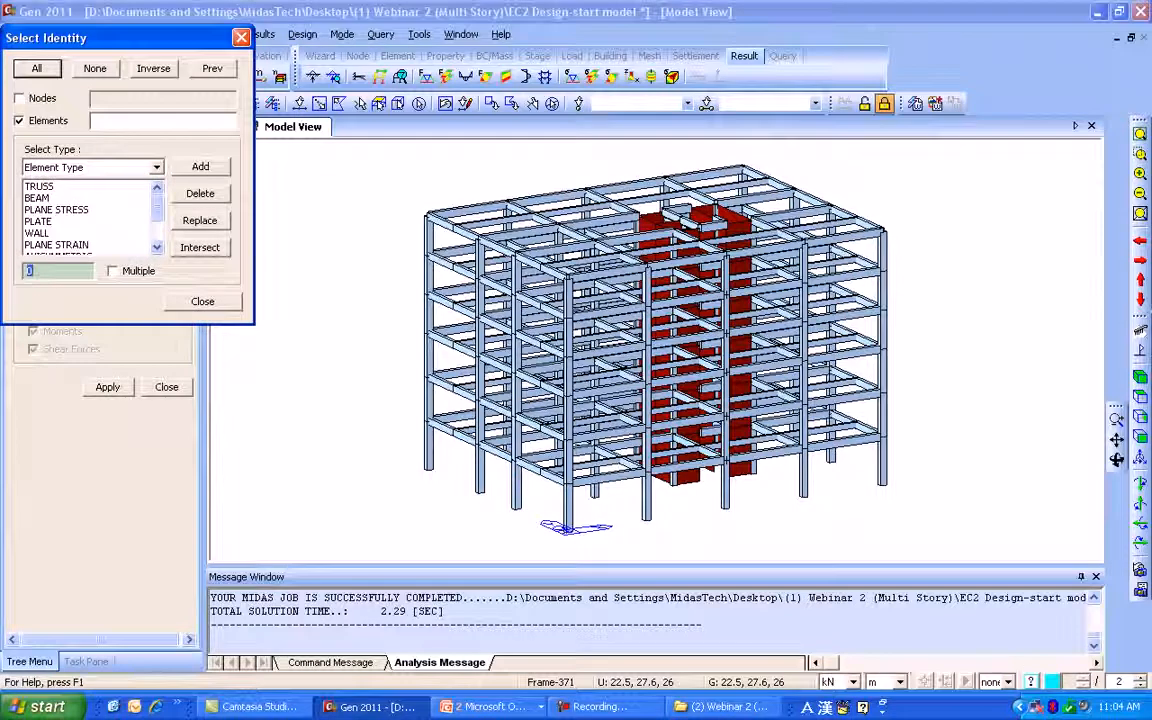
pyautogui.click(156, 167)
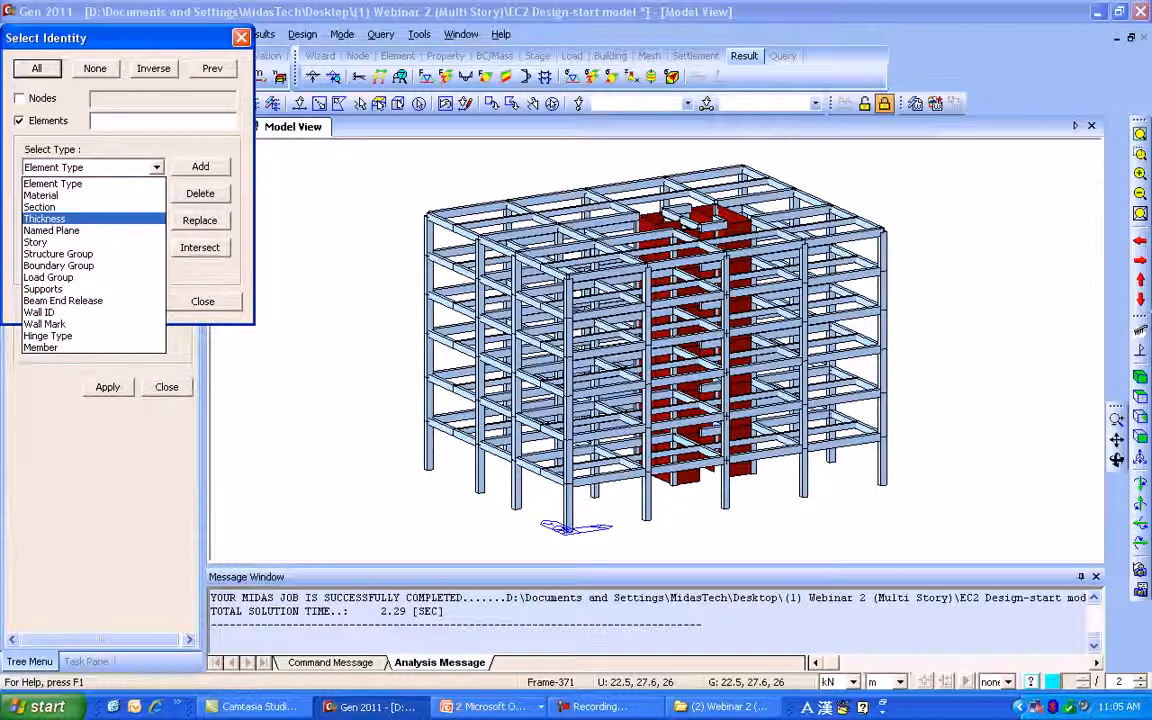
pyautogui.click(35, 242)
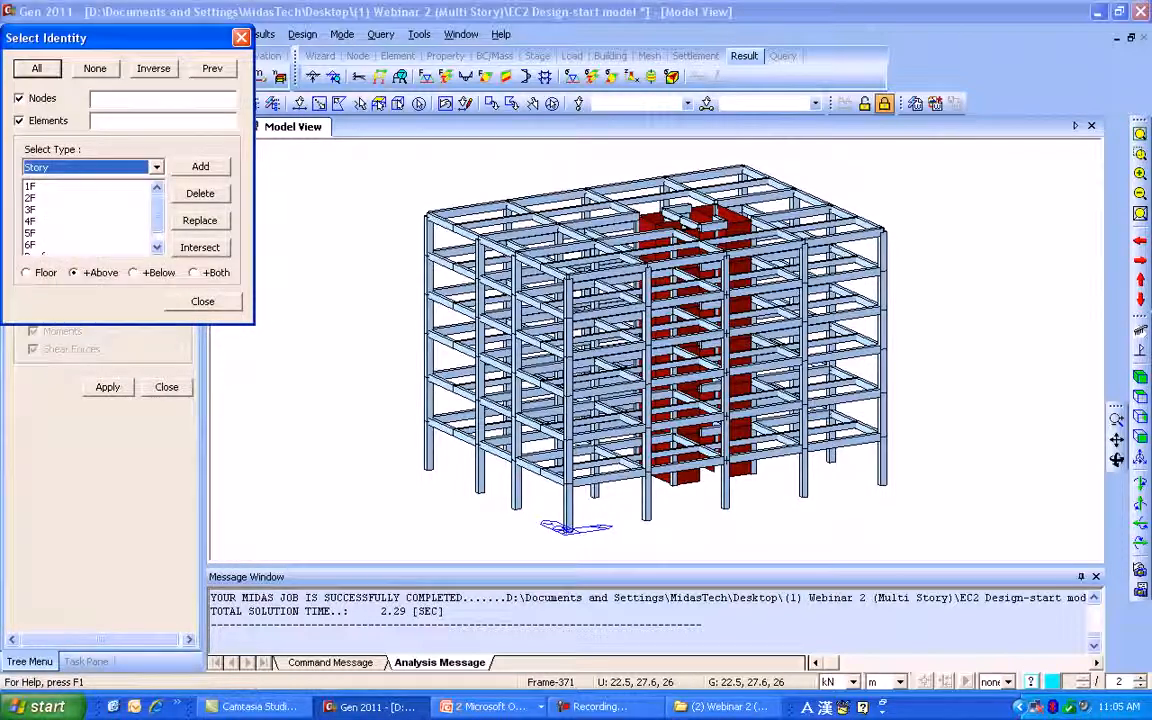
pyautogui.click(200, 166)
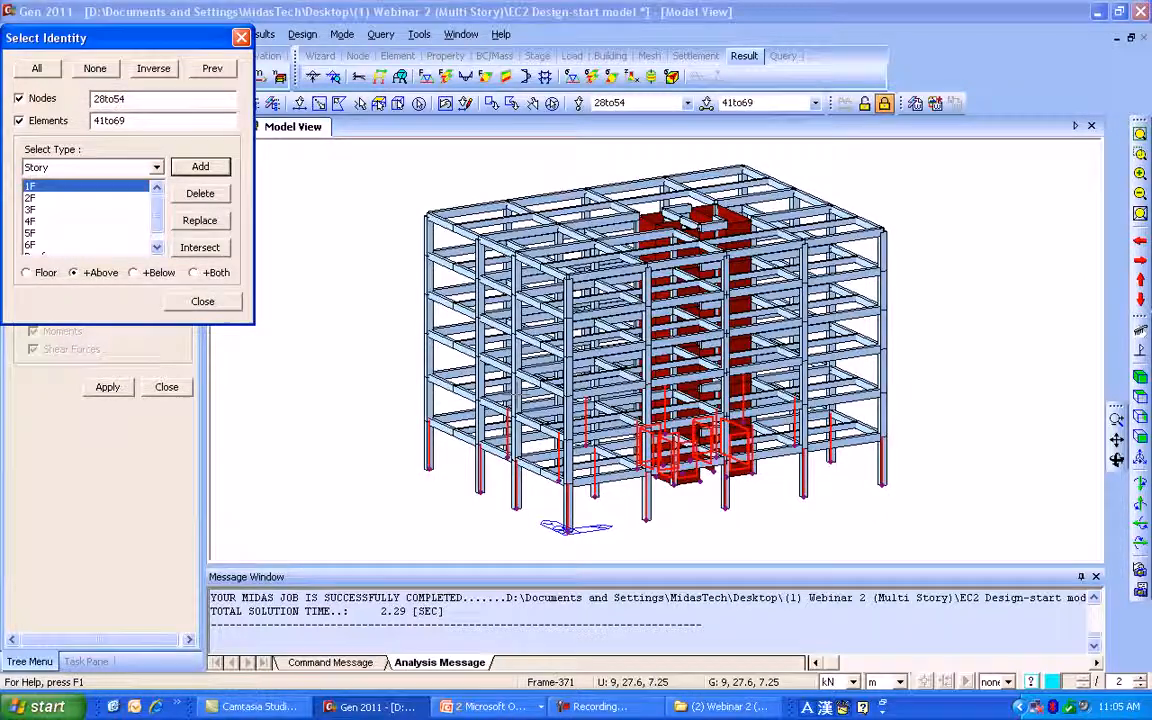
pyautogui.click(202, 301)
pyautogui.doubleClick(126, 255)
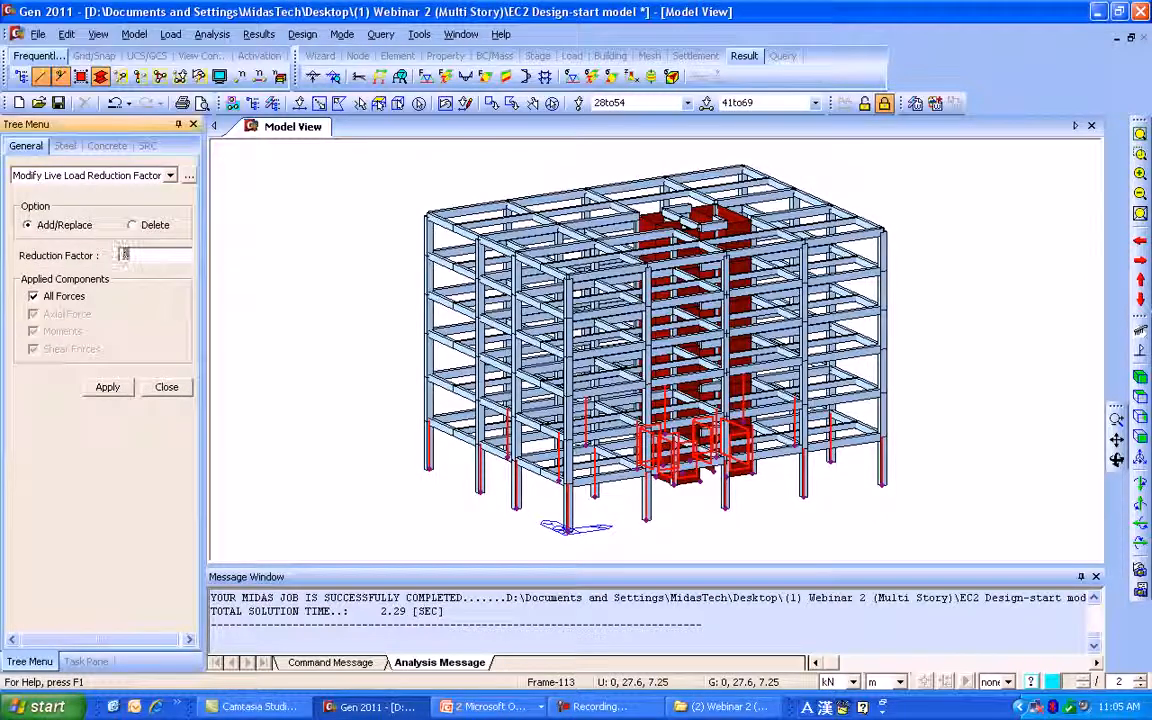
pyautogui.write('0.8')
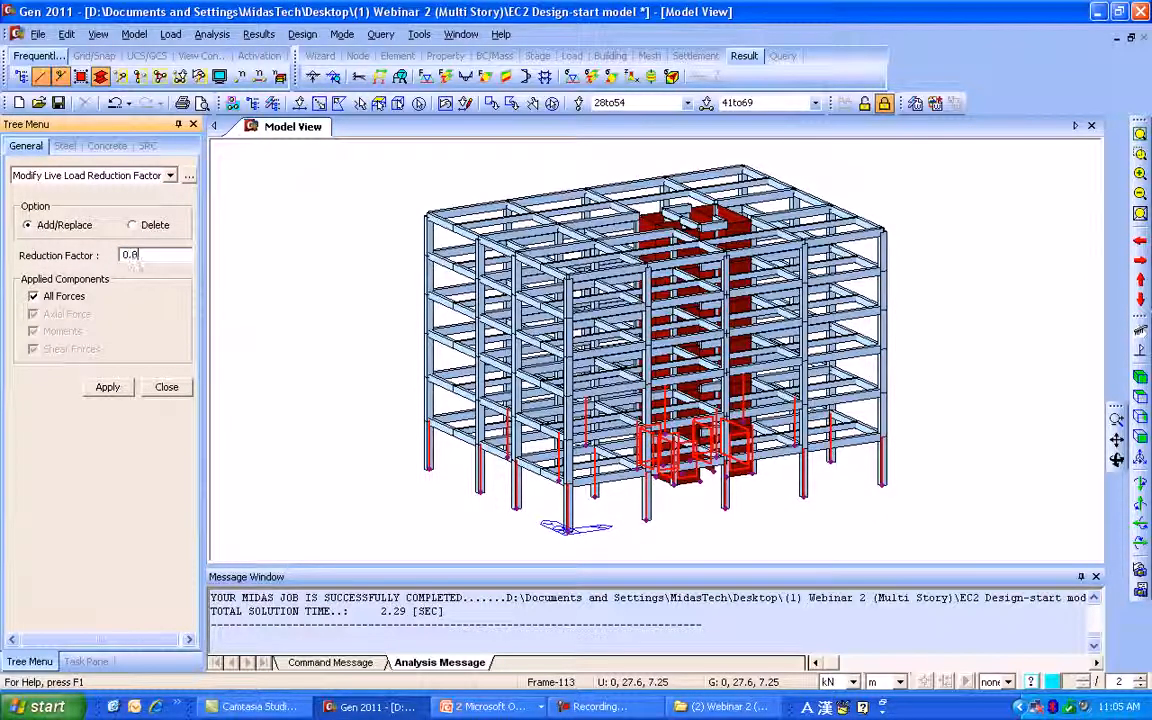
pyautogui.write('2')
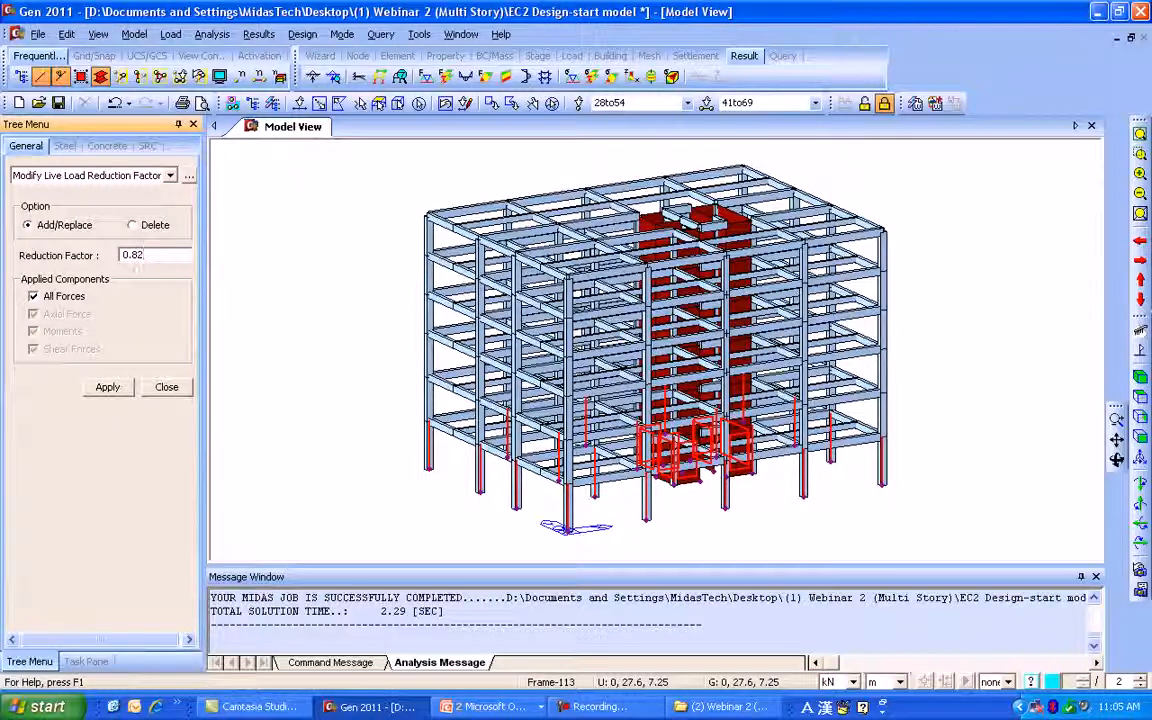
pyautogui.doubleClick(136, 257)
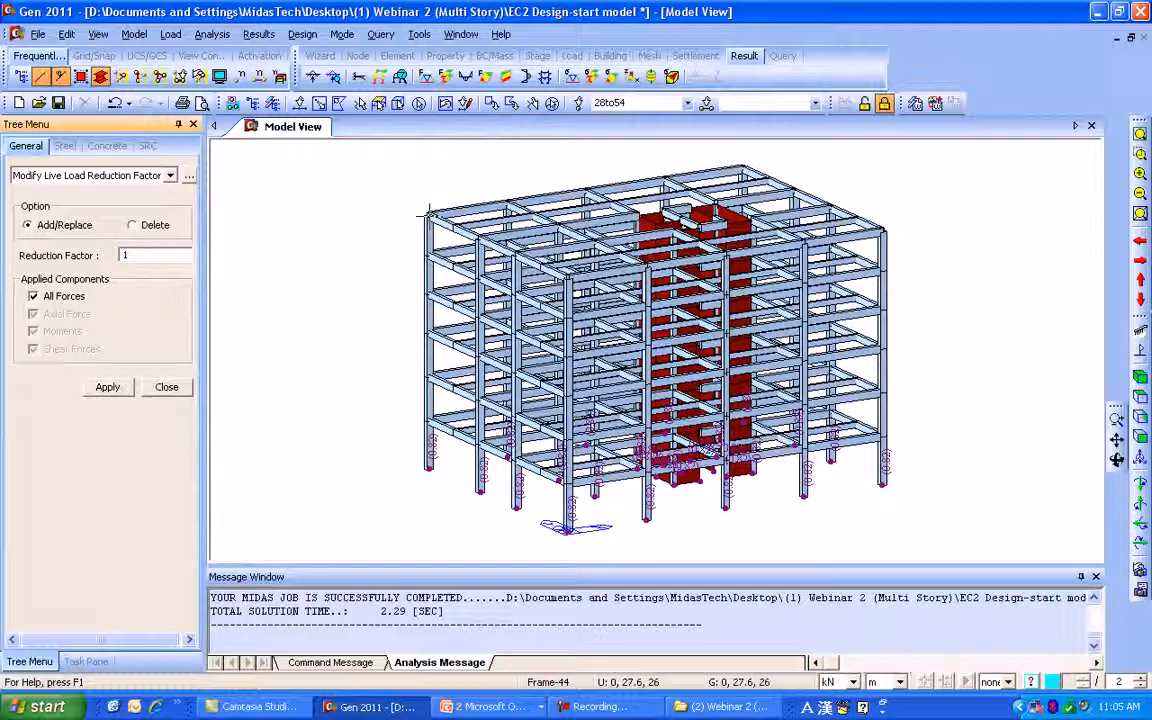
# - Select story 2F's columns and walls, excluding its floor beams, and assign them a live load reduction factor of 0.85 for all forces
pyautogui.click(706, 103)
pyautogui.click(157, 168)
pyautogui.click(60, 232)
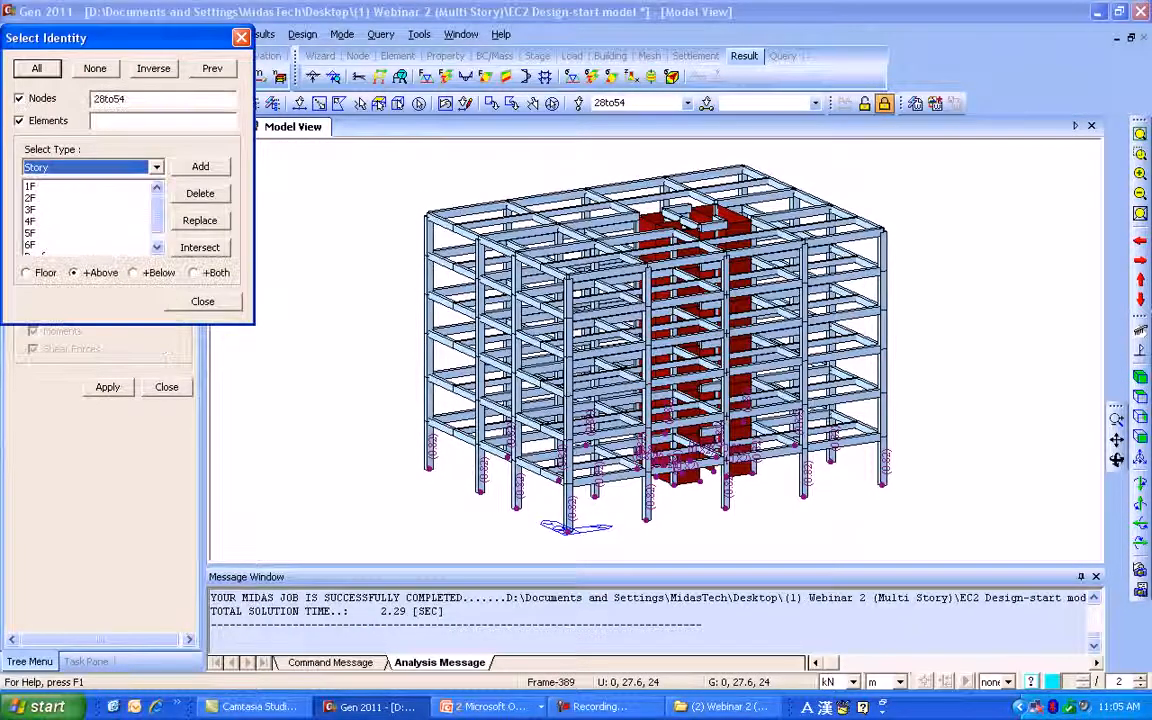
pyautogui.click(200, 167)
pyautogui.click(27, 273)
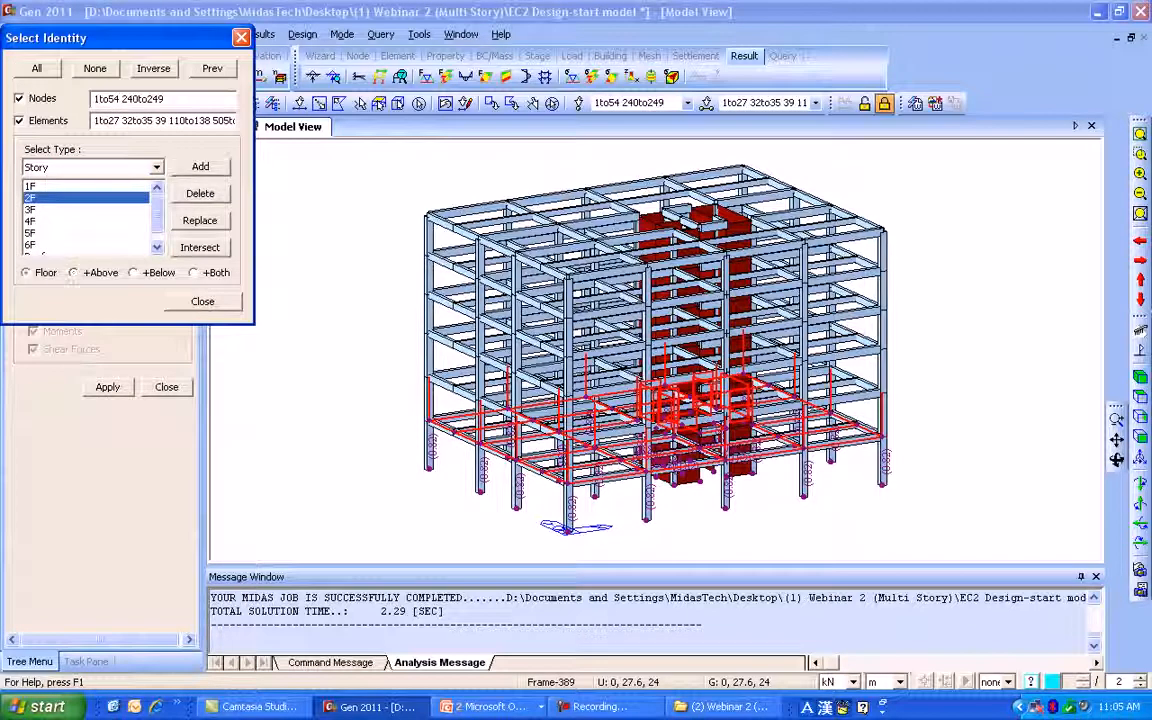
pyautogui.click(200, 194)
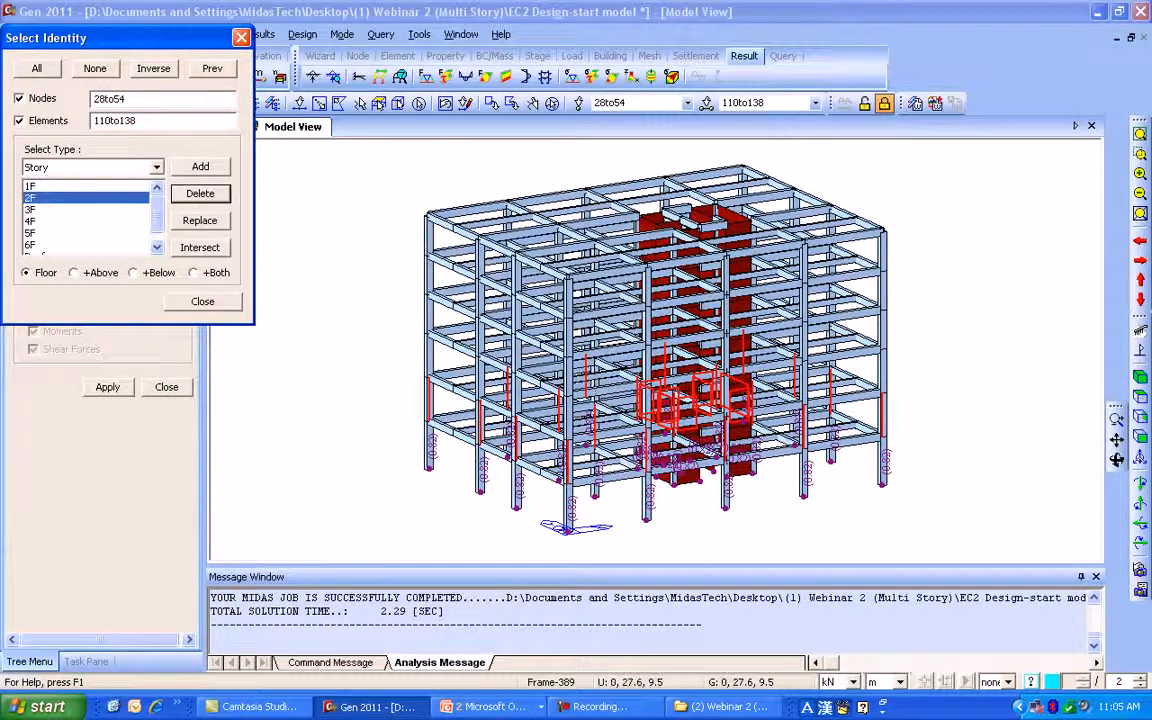
pyautogui.click(203, 301)
pyautogui.doubleClick(124, 255)
pyautogui.write('0.85')
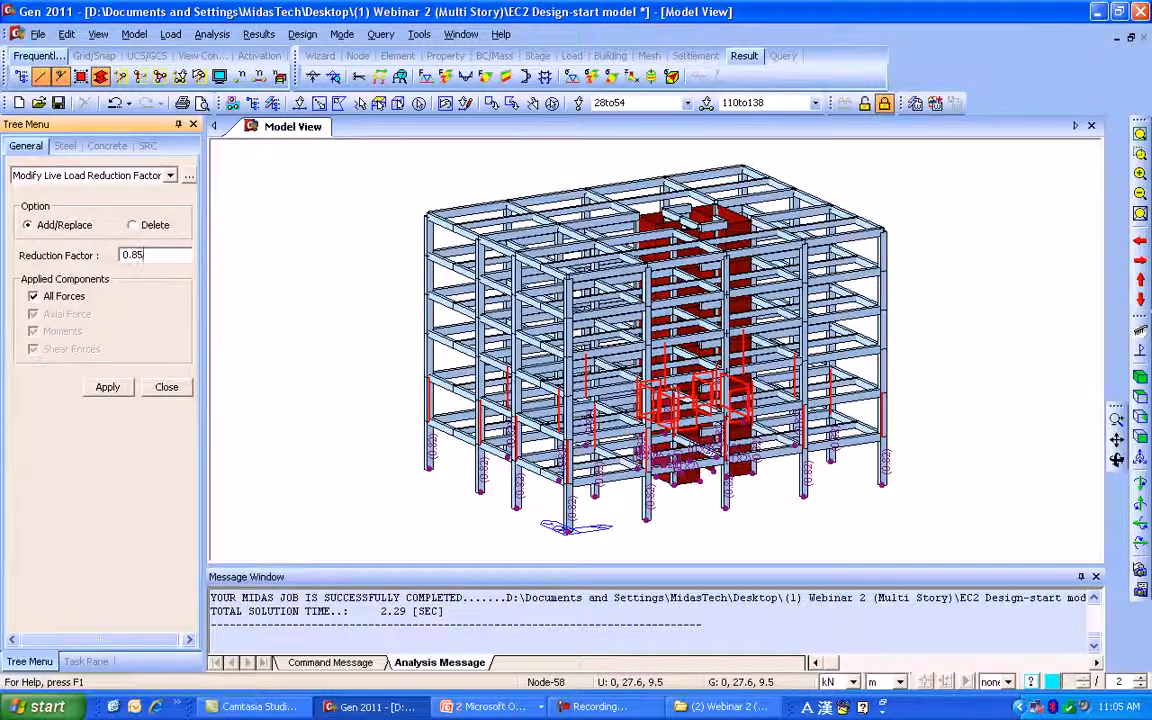
pyautogui.click(107, 387)
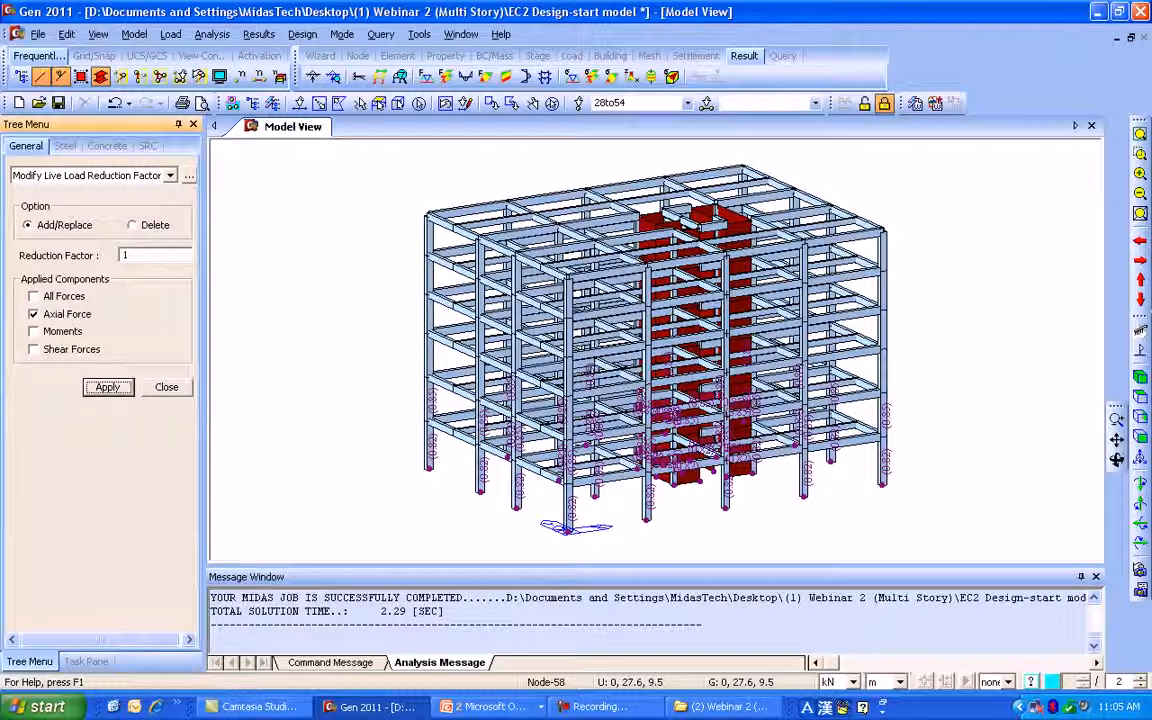
# - Assign a live load reduction factor of 0.9 for all forces to story 3F's columns and walls without floor beams, then close the settings
pyautogui.click(706, 103)
pyautogui.click(156, 167)
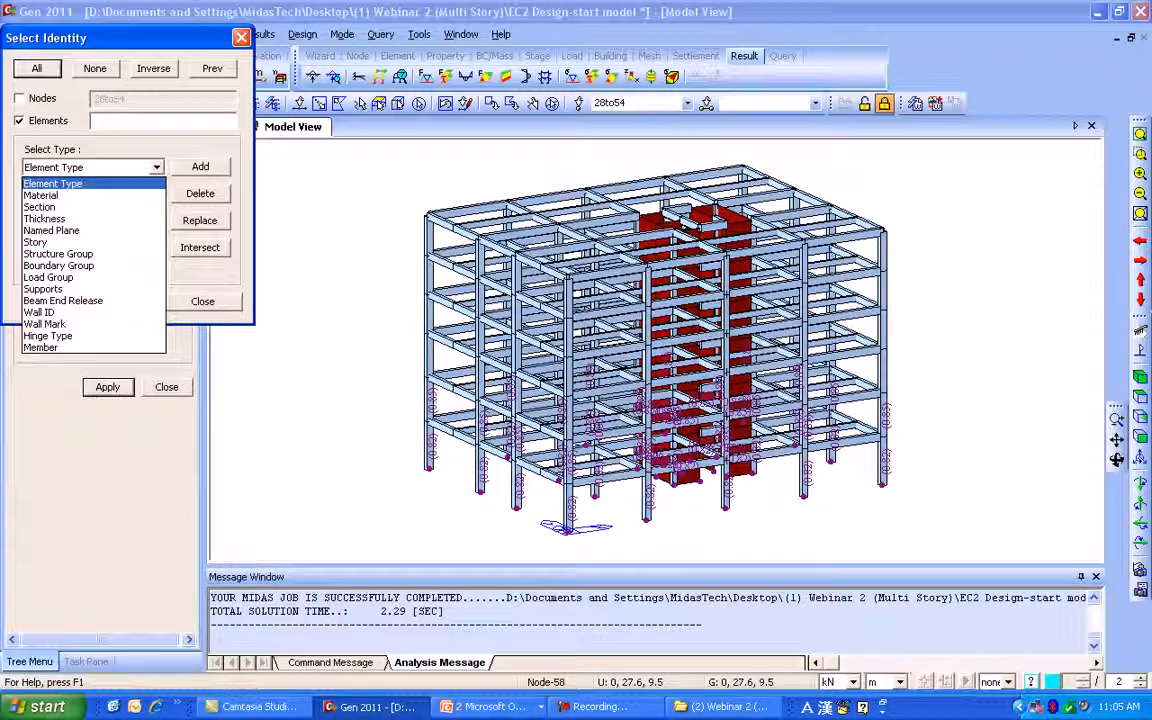
pyautogui.click(80, 242)
pyautogui.click(80, 210)
pyautogui.click(26, 272)
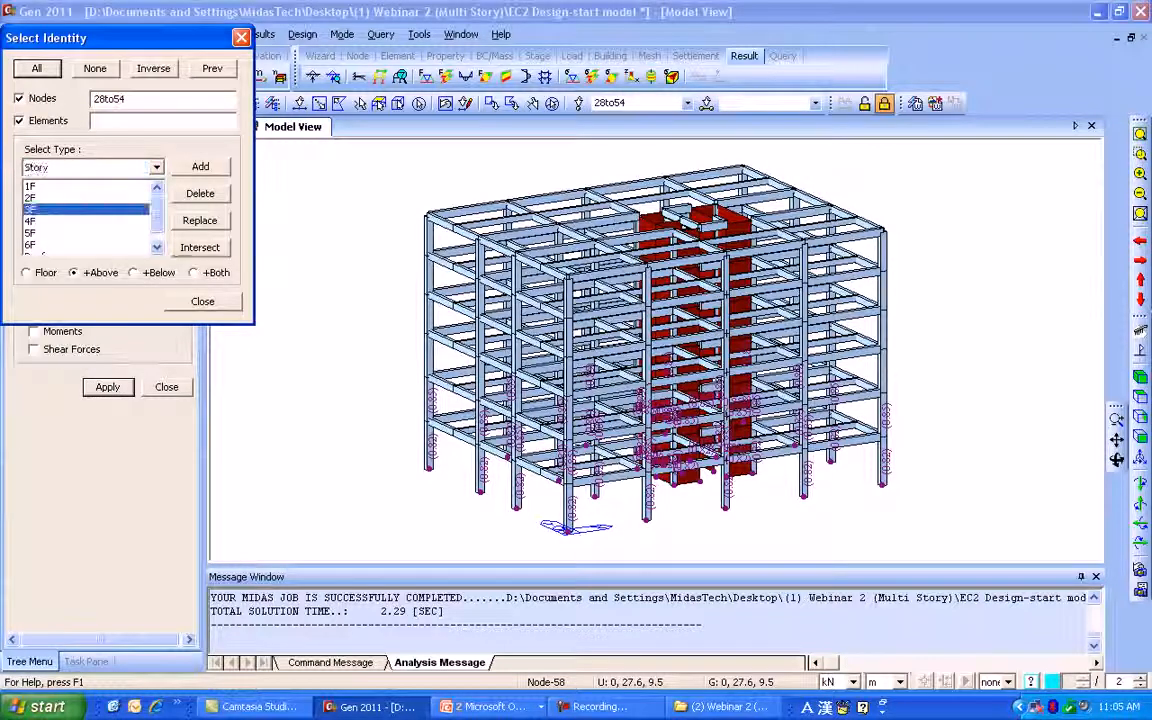
pyautogui.click(200, 166)
pyautogui.click(200, 194)
pyautogui.click(202, 301)
pyautogui.click(34, 296)
pyautogui.doubleClick(126, 255)
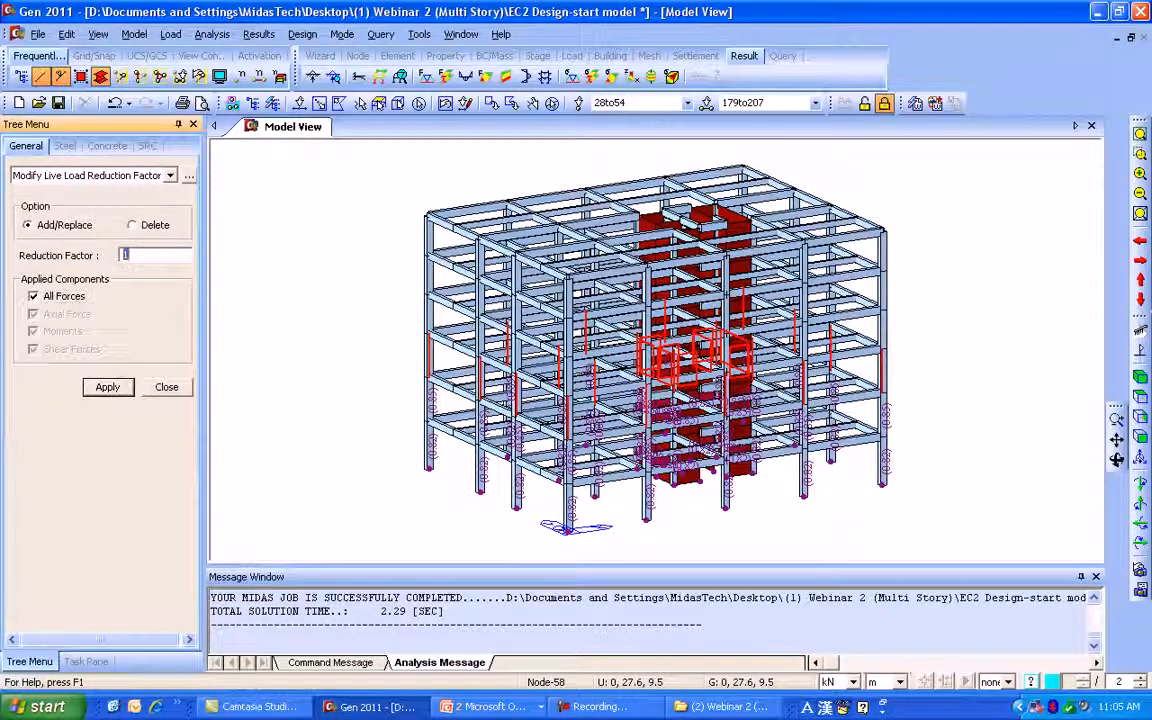
pyautogui.write('0.9')
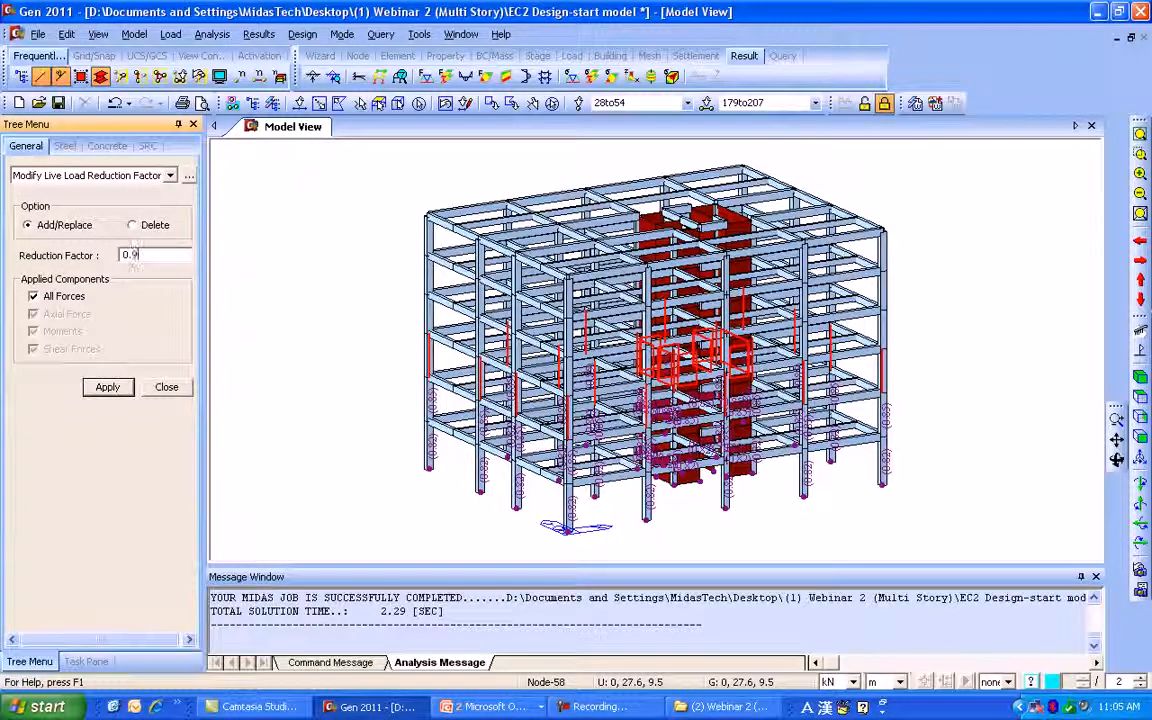
pyautogui.press('Return')
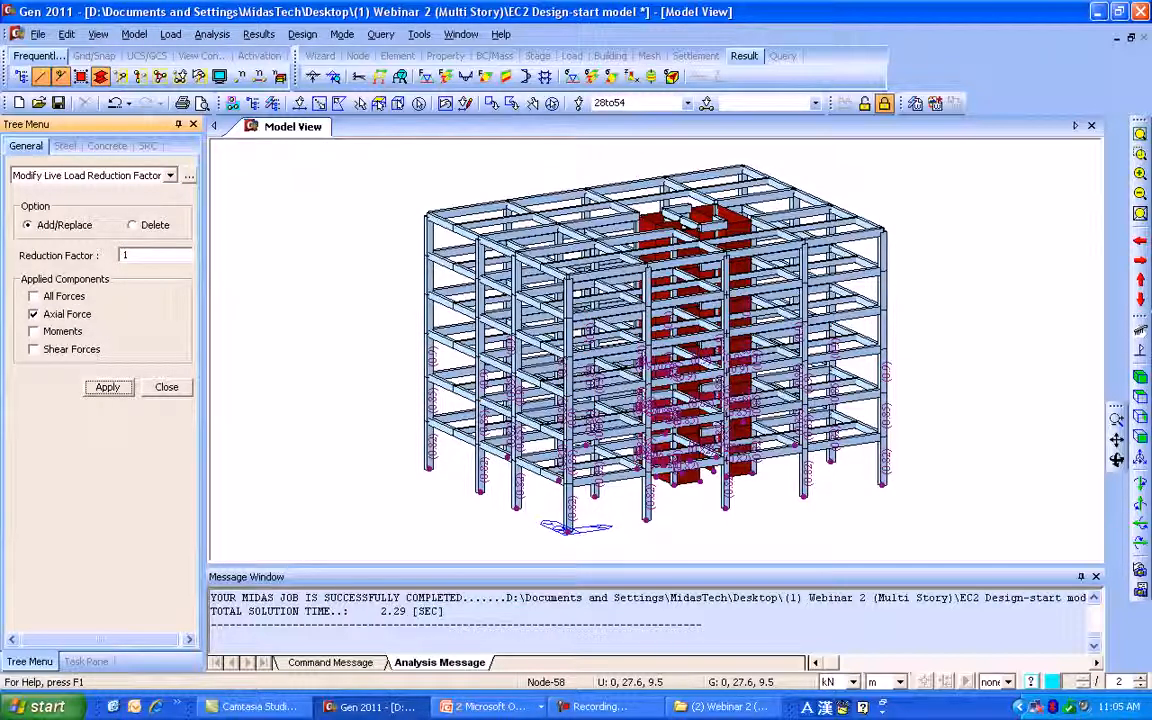
pyautogui.press('Tab')
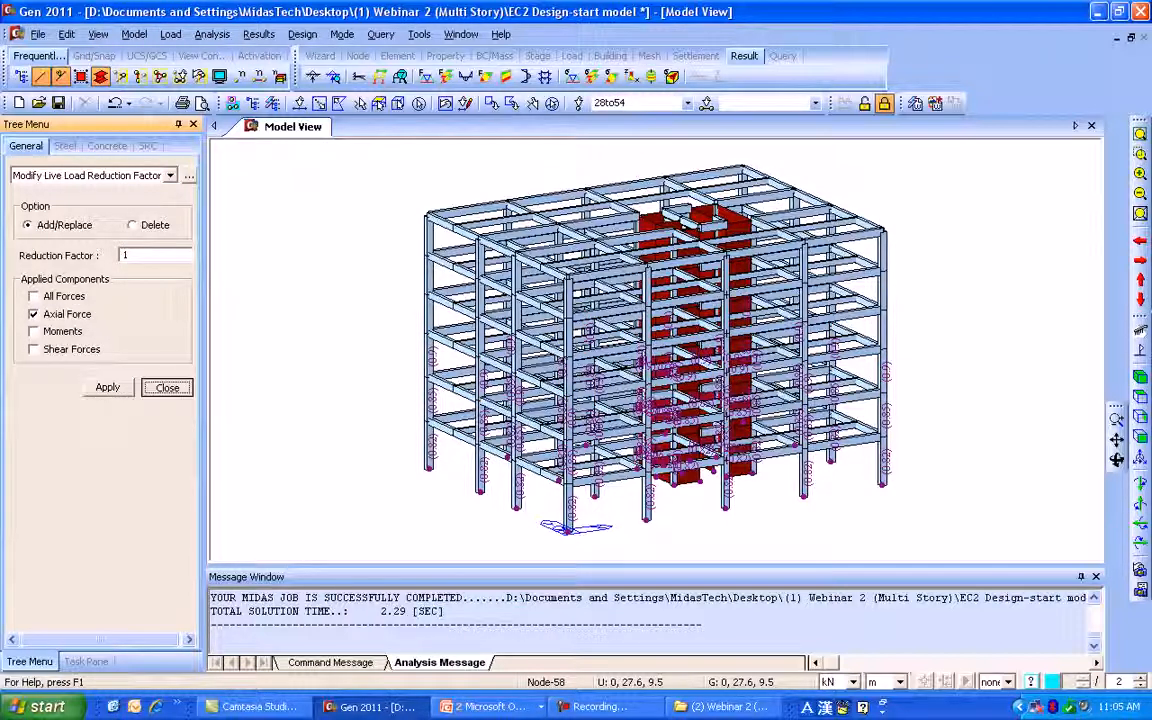
pyautogui.press('Return')
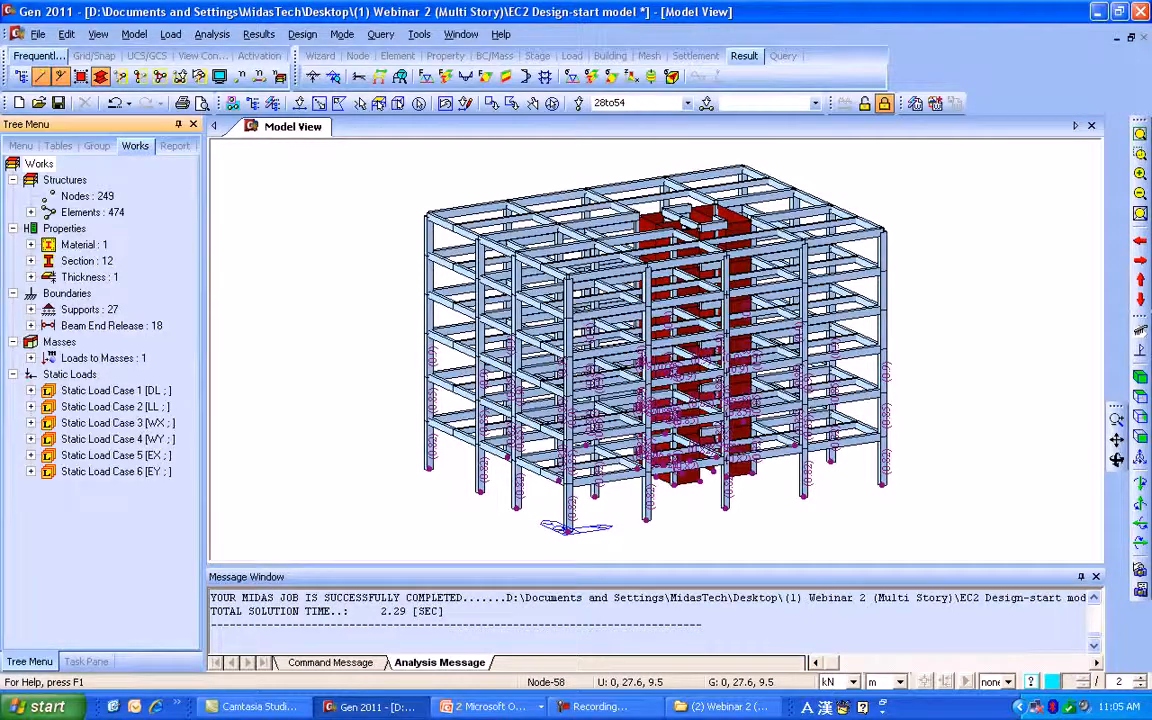
# - Set the laterally unbraced length Lb to Do not consider and apply this unbraced length setting to all members of the model
pyautogui.click(302, 34)
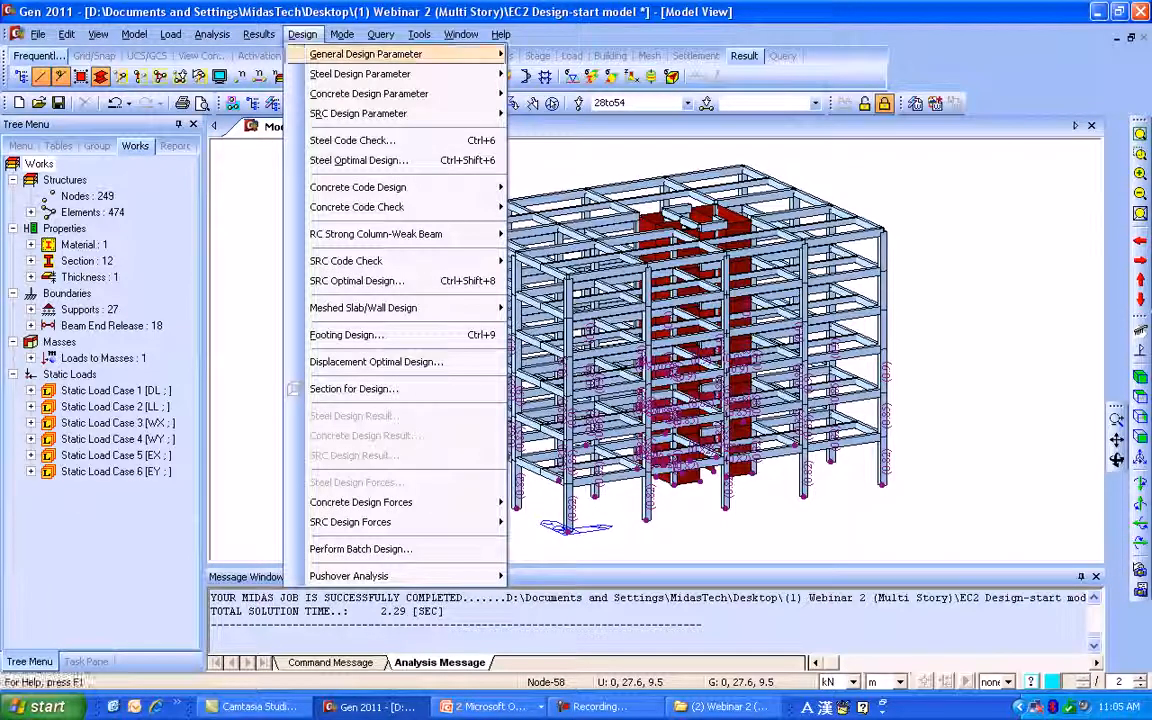
pyautogui.moveTo(366, 54)
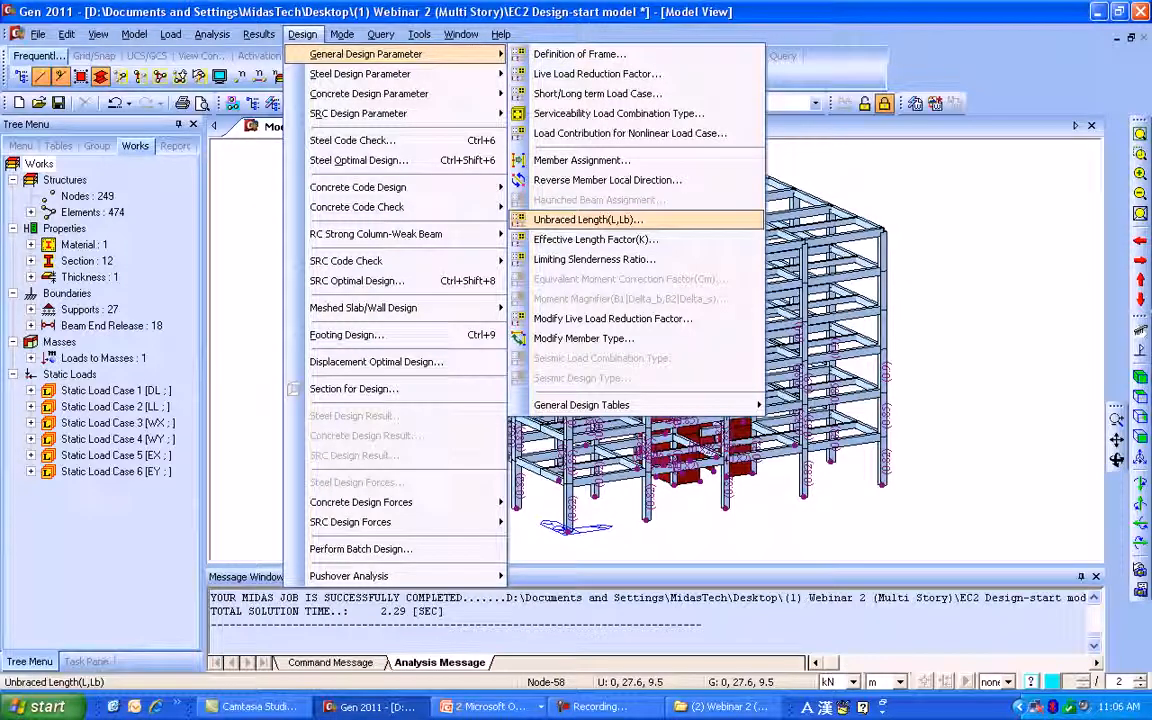
pyautogui.click(588, 219)
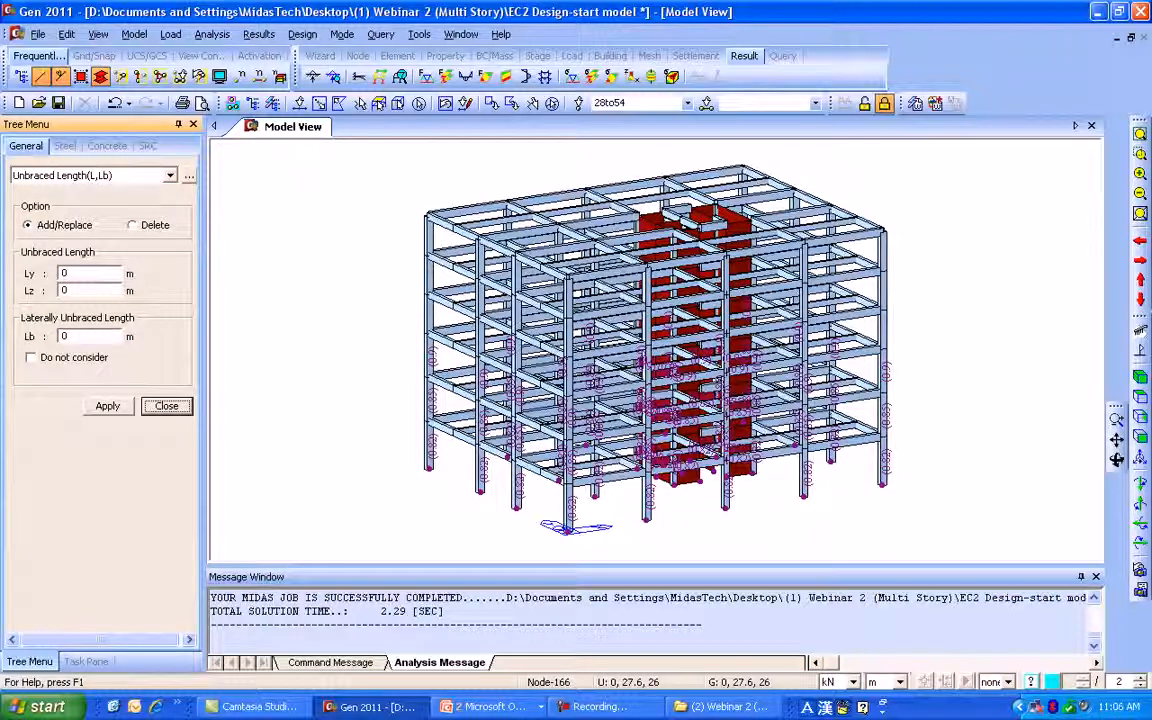
pyautogui.doubleClick(66, 290)
pyautogui.hotkey('shift', 'Tab')
pyautogui.press('Tab')
pyautogui.press('Tab')
pyautogui.press('Tab')
pyautogui.press('space')
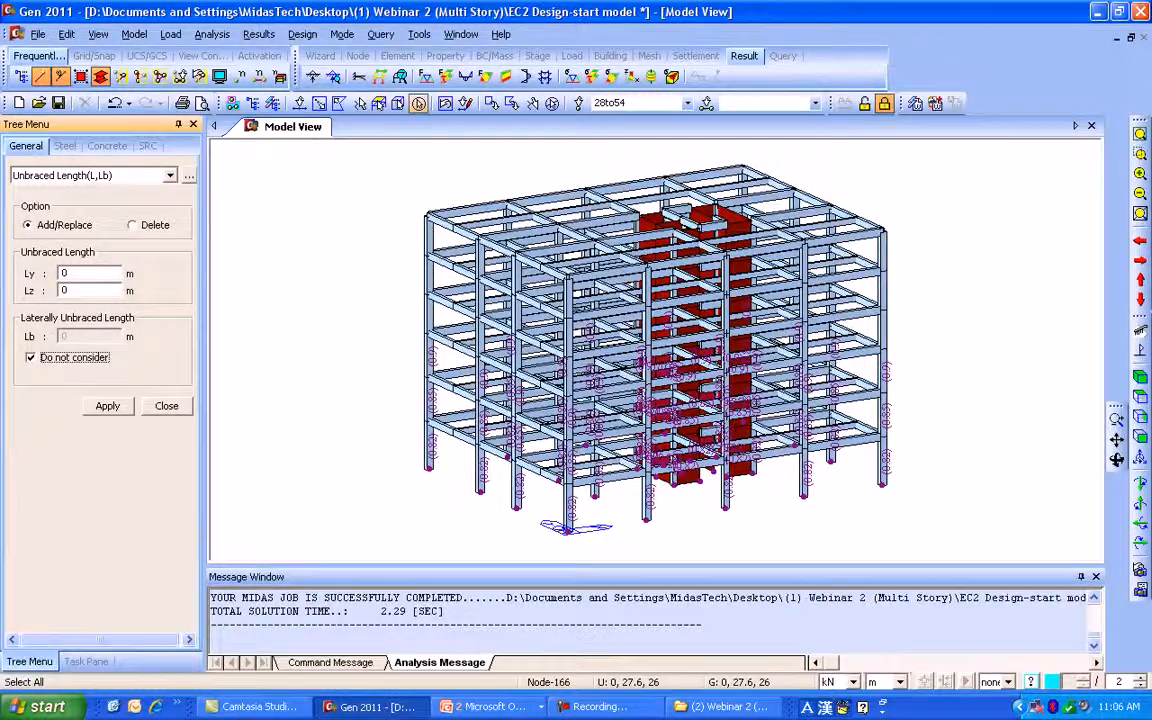
pyautogui.click(419, 103)
pyautogui.click(107, 406)
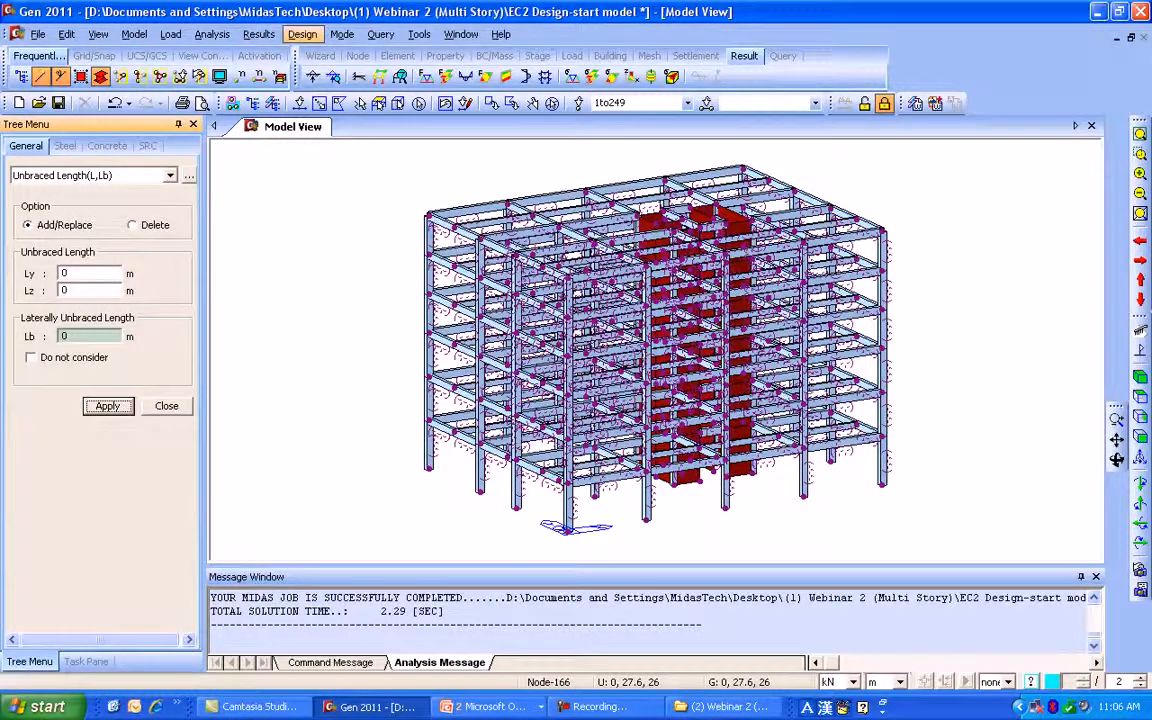
# - Accept the Eurocode2:04 material partial safety factors: concrete 1.5 and 1.2, steel 1.15 and 1, and Alpha_cc 1
pyautogui.click(302, 34)
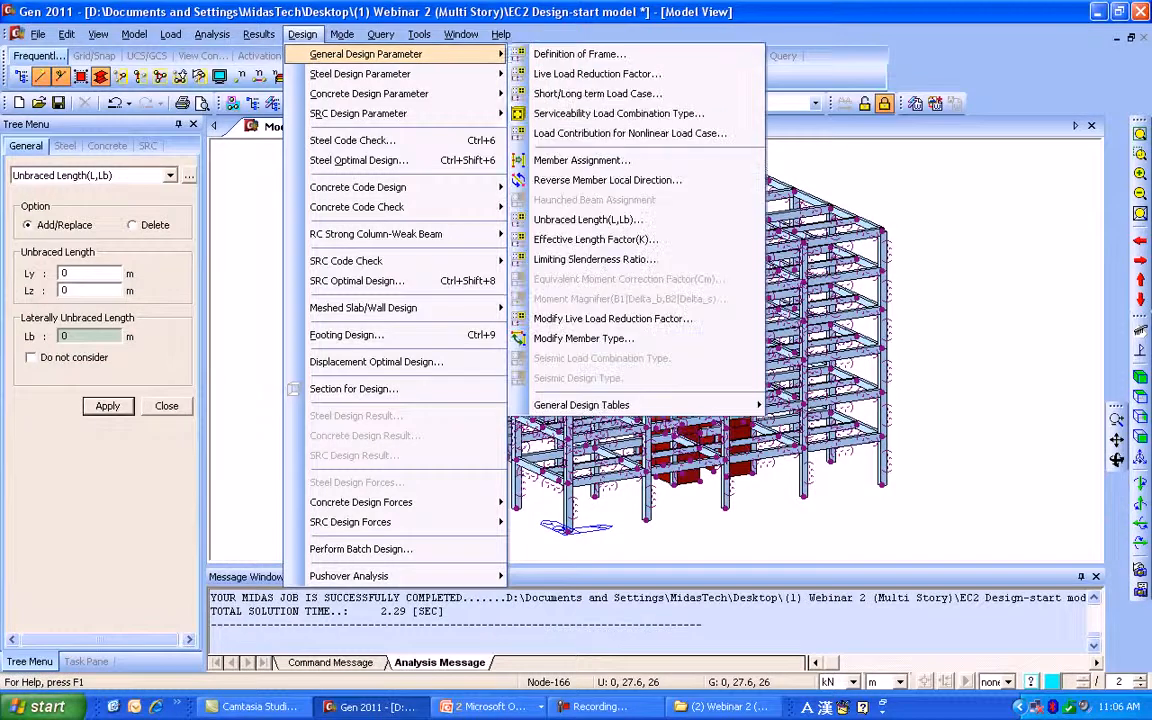
pyautogui.moveTo(368, 93)
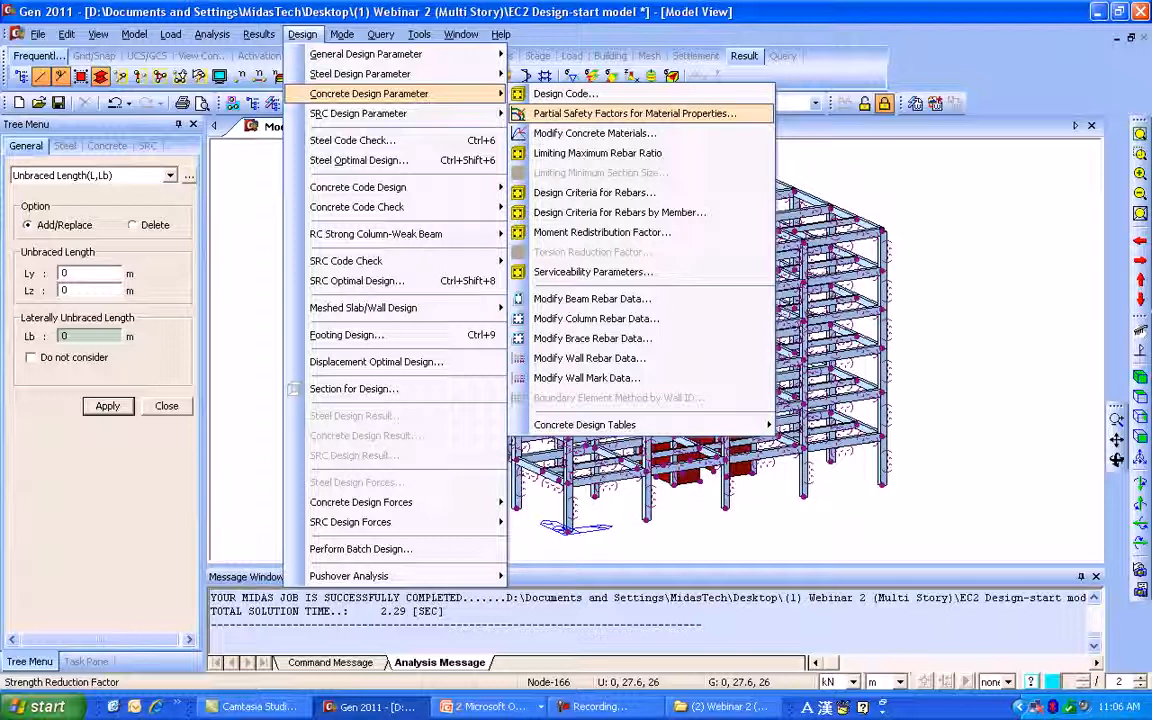
pyautogui.click(634, 114)
pyautogui.moveTo(596, 213); pyautogui.dragTo(470, 200)
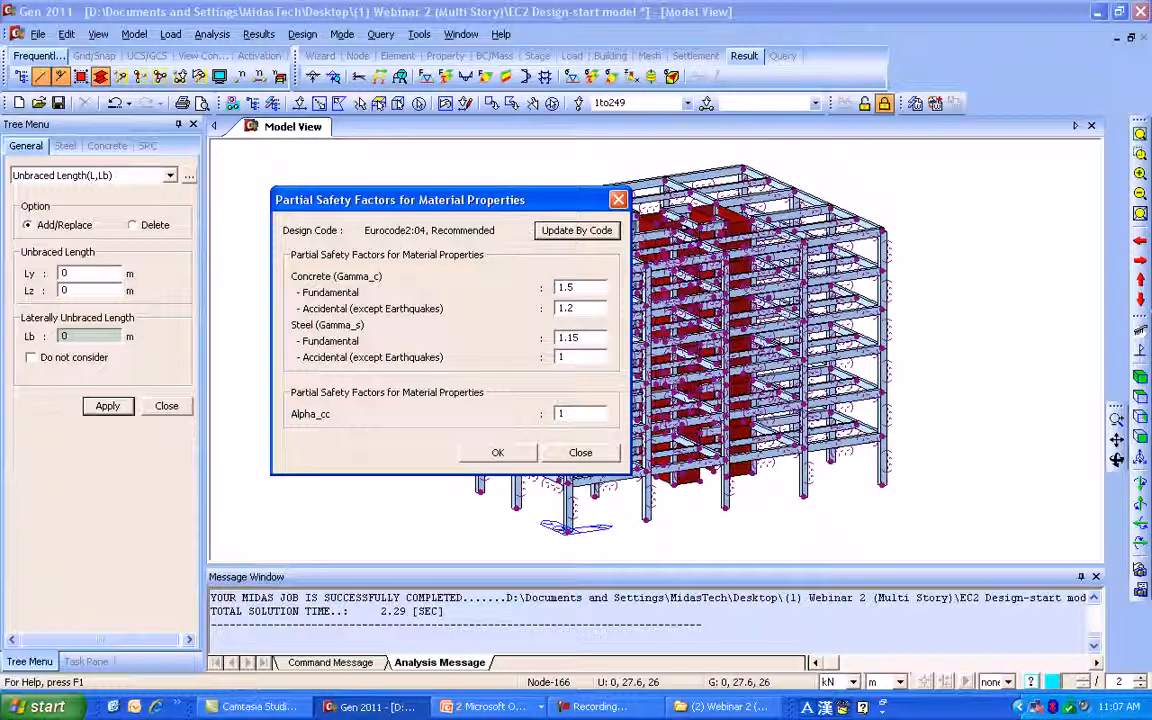
pyautogui.click(498, 453)
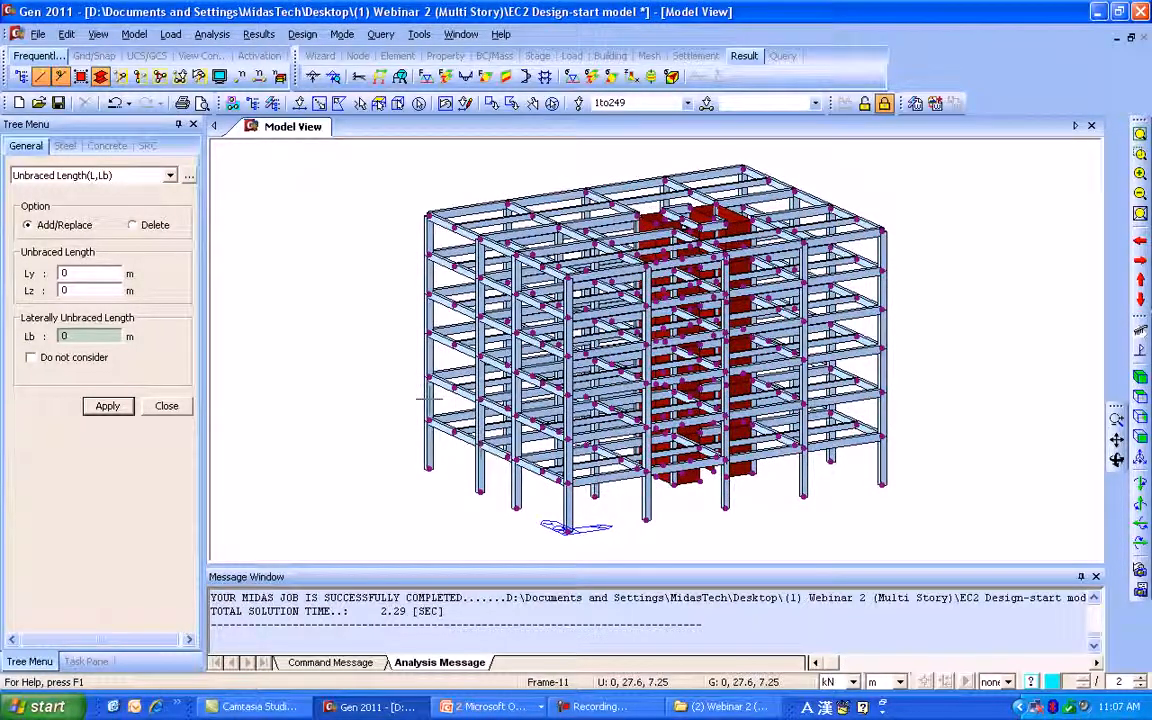
# - Assign EN04(RC) rebar to the C30/37 concrete material, with Class B for the main rebar and Class A for the sub-rebar
pyautogui.click(302, 34)
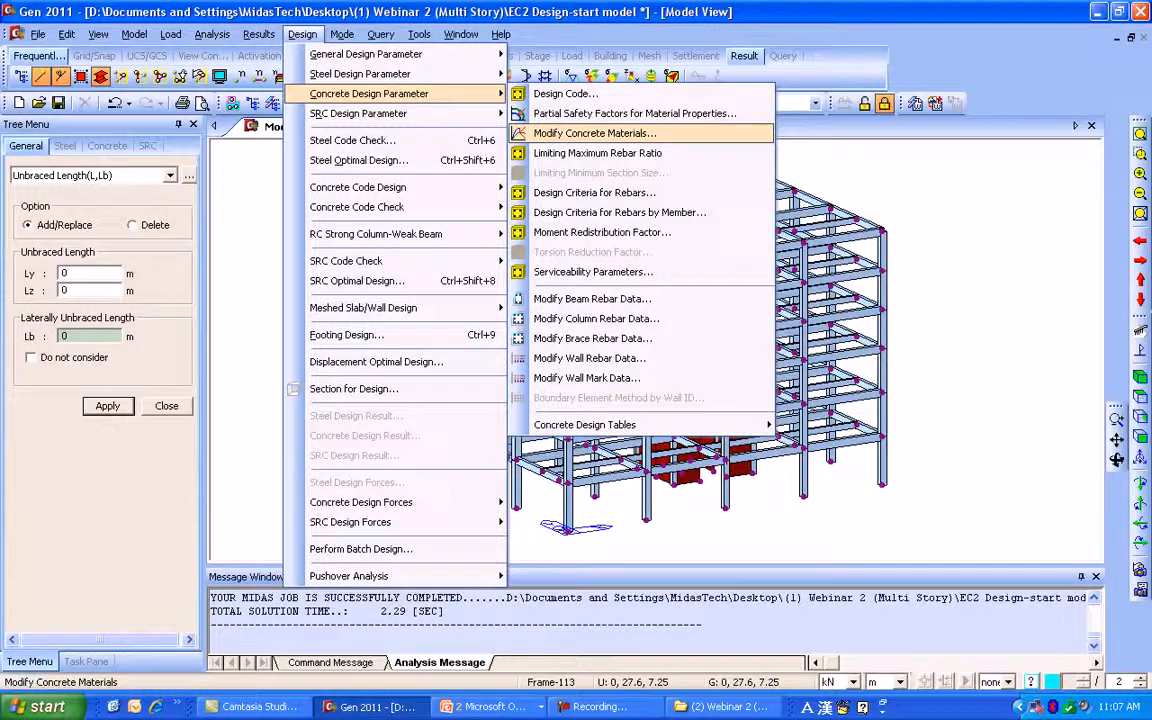
pyautogui.click(594, 133)
pyautogui.click(469, 236)
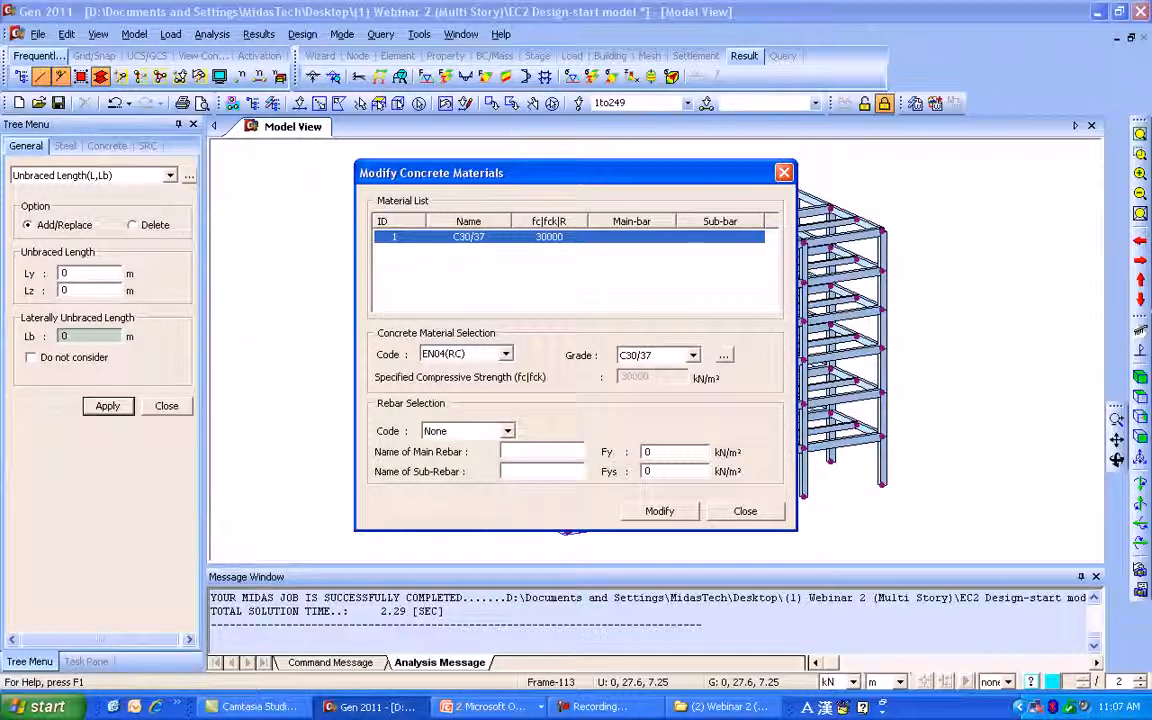
pyautogui.click(508, 431)
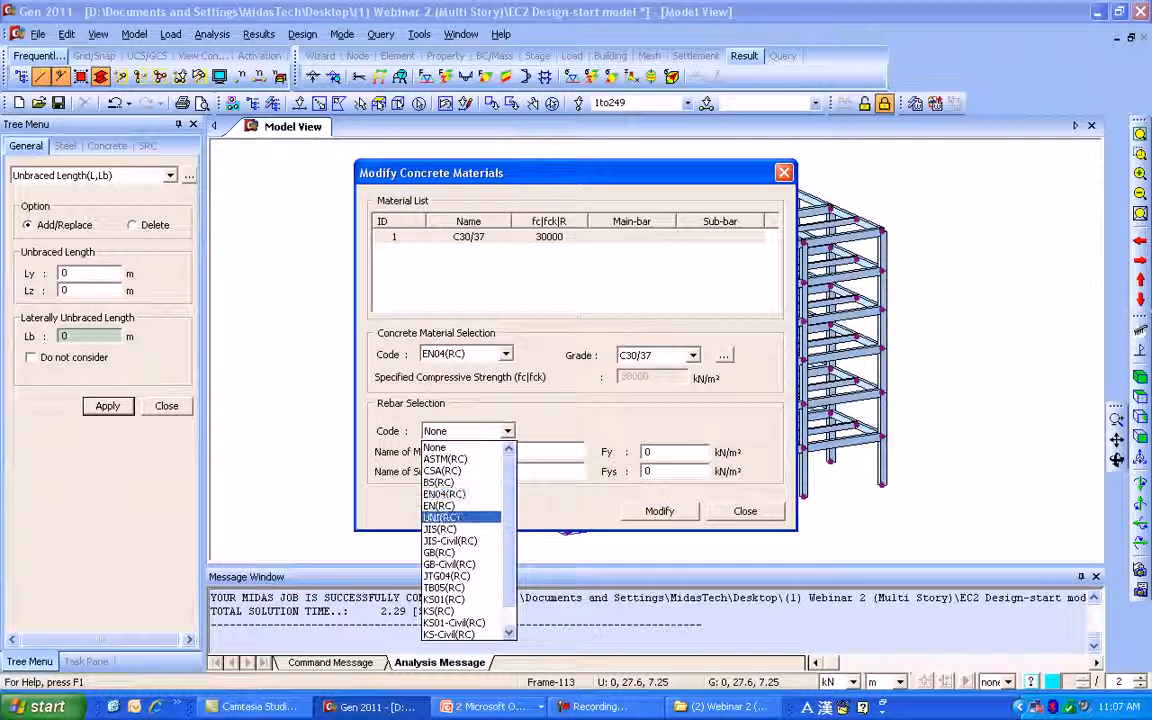
pyautogui.click(444, 494)
pyautogui.click(578, 452)
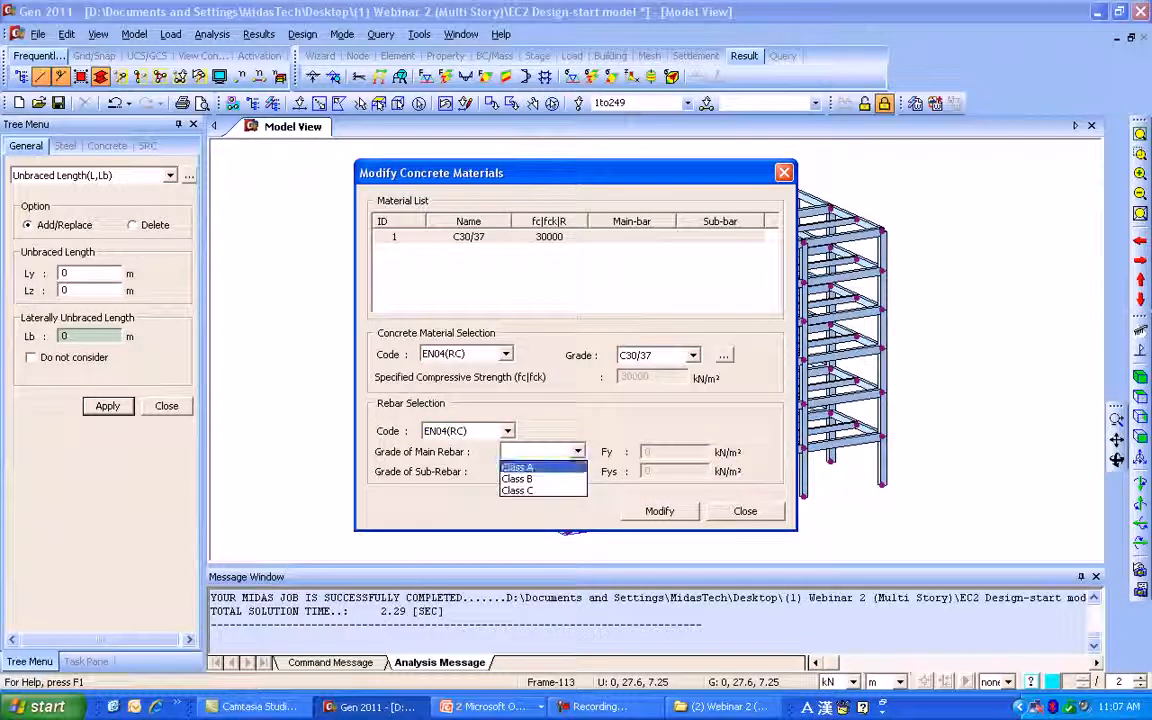
pyautogui.click(540, 479)
pyautogui.click(578, 472)
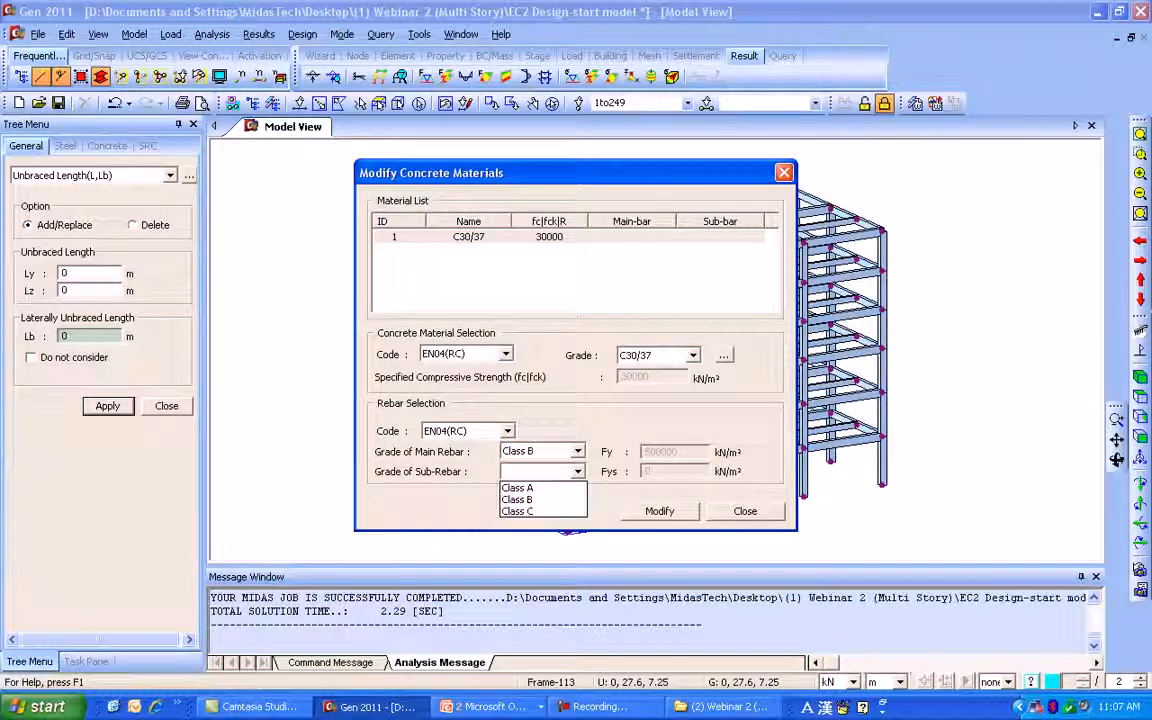
pyautogui.click(540, 487)
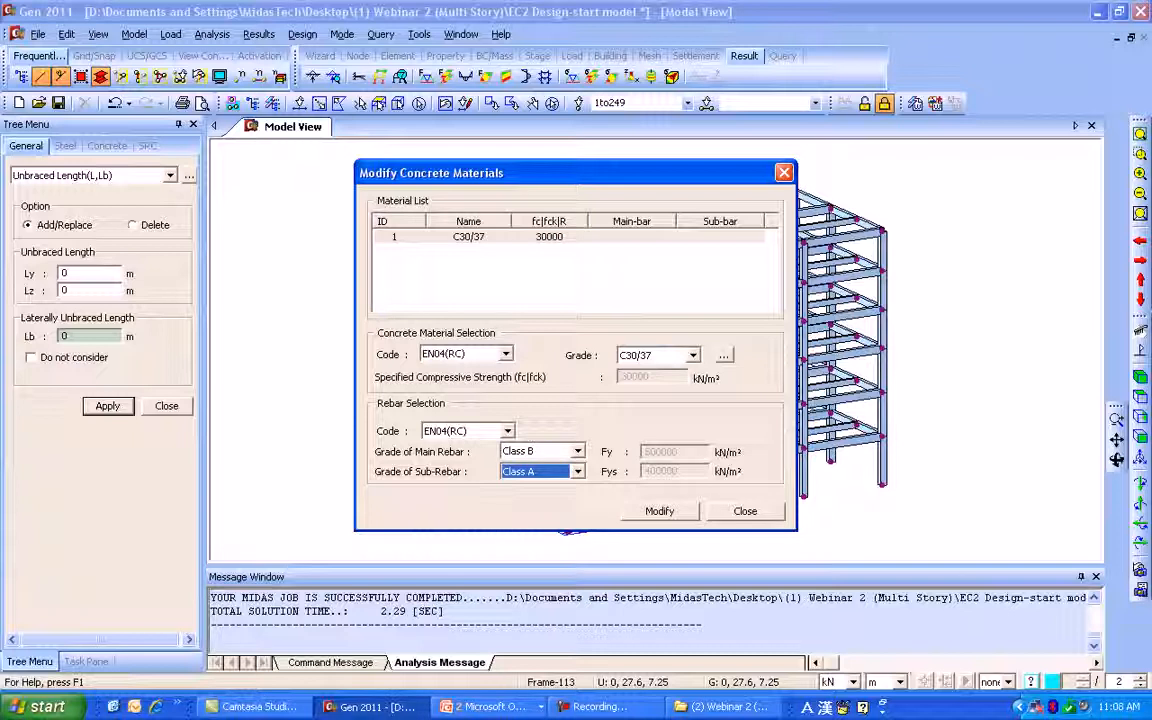
pyautogui.click(659, 511)
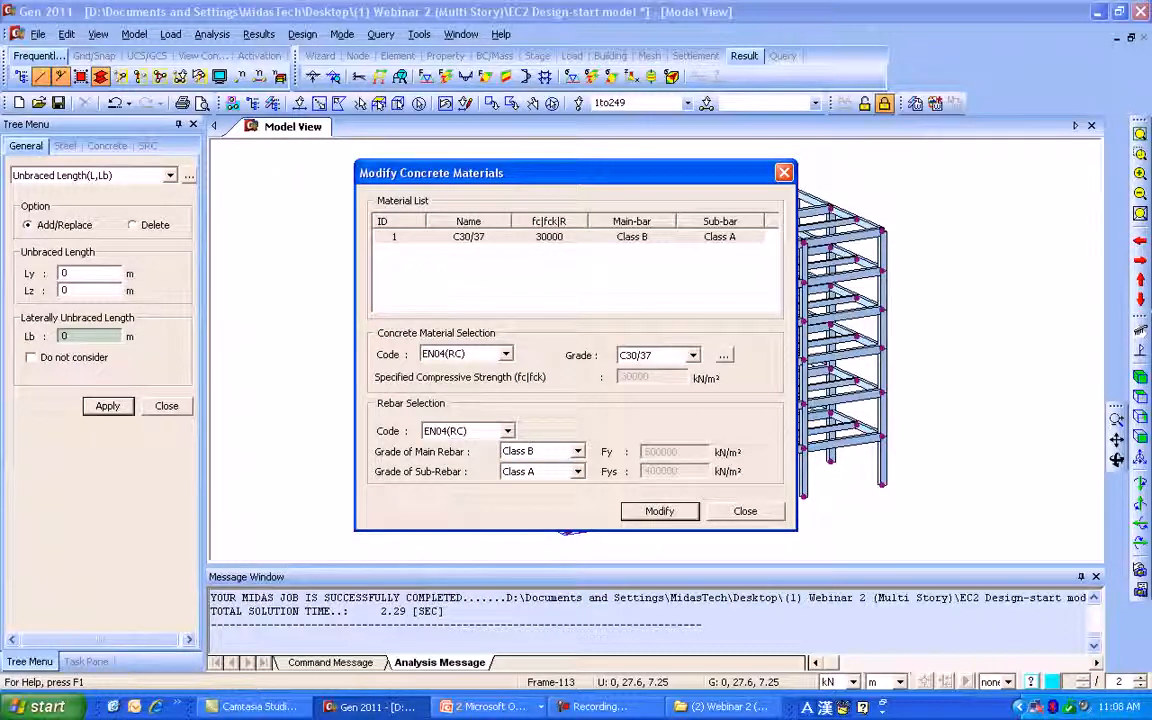
pyautogui.click(745, 511)
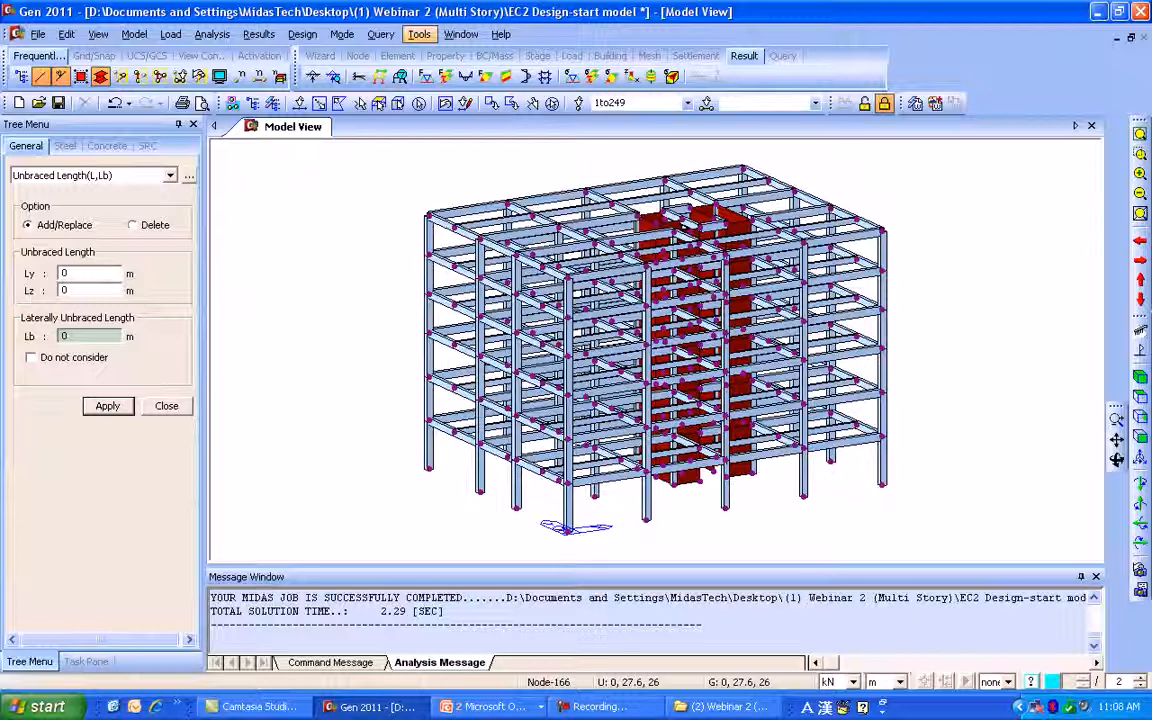
# - Set the concrete rebar material code to ASTM(RC) in the design preferences and save the change
pyautogui.click(419, 34)
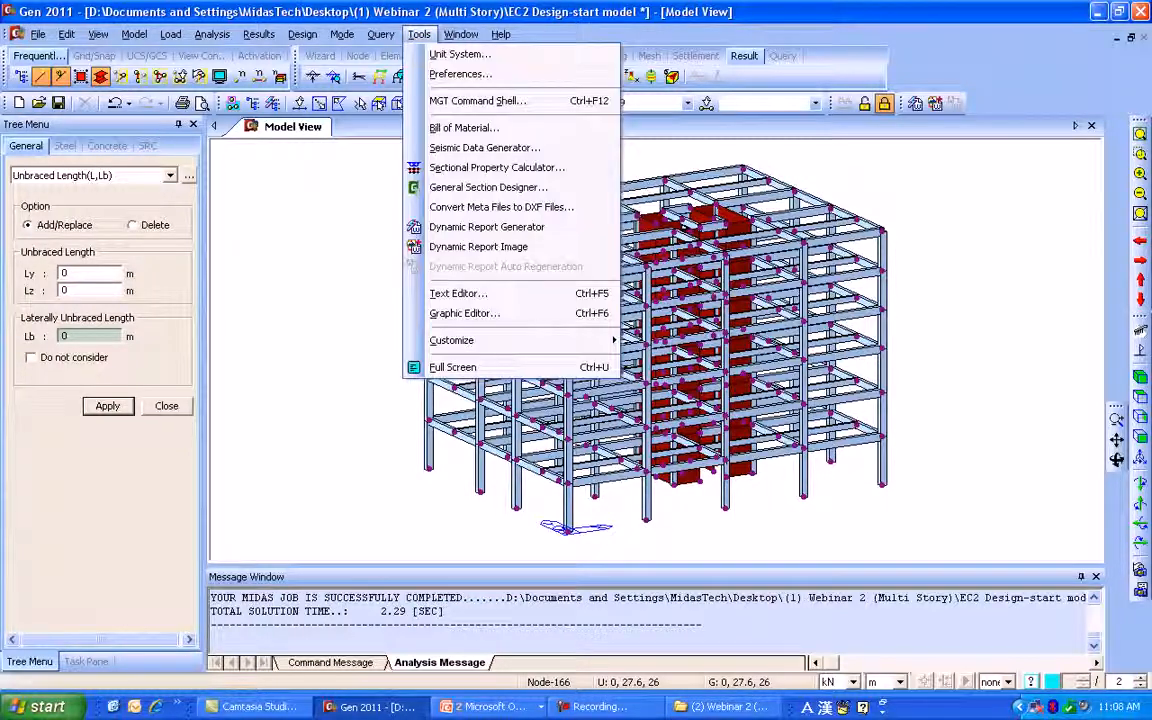
pyautogui.click(461, 74)
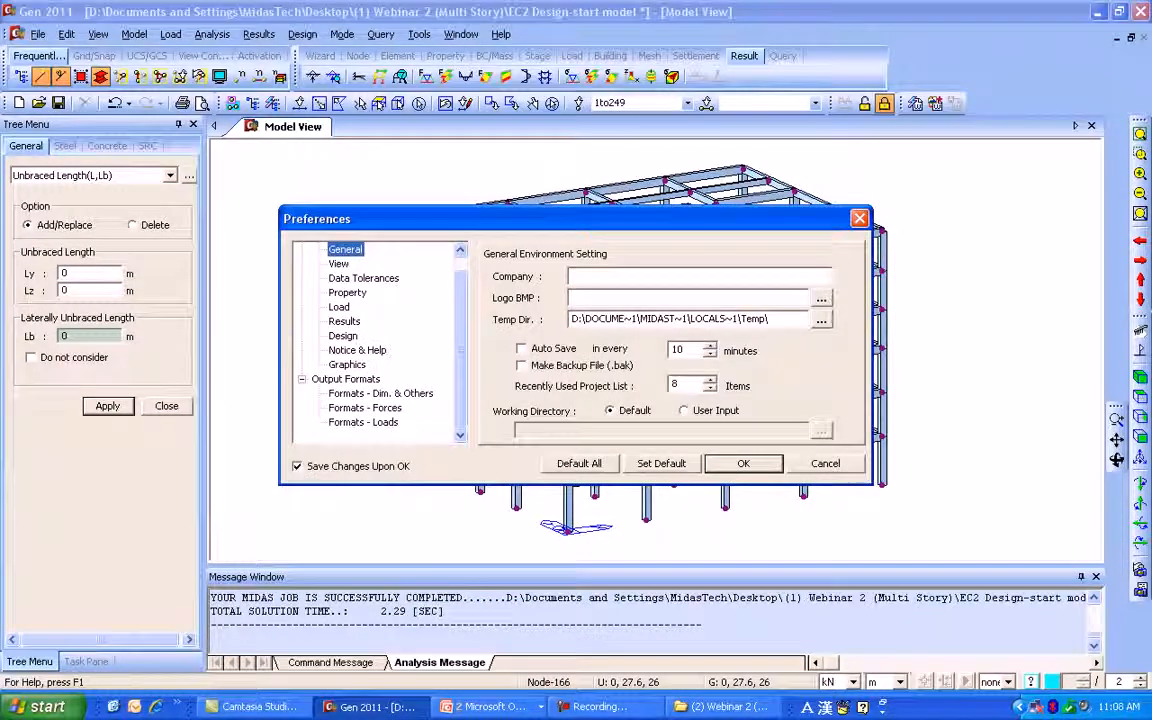
pyautogui.click(343, 336)
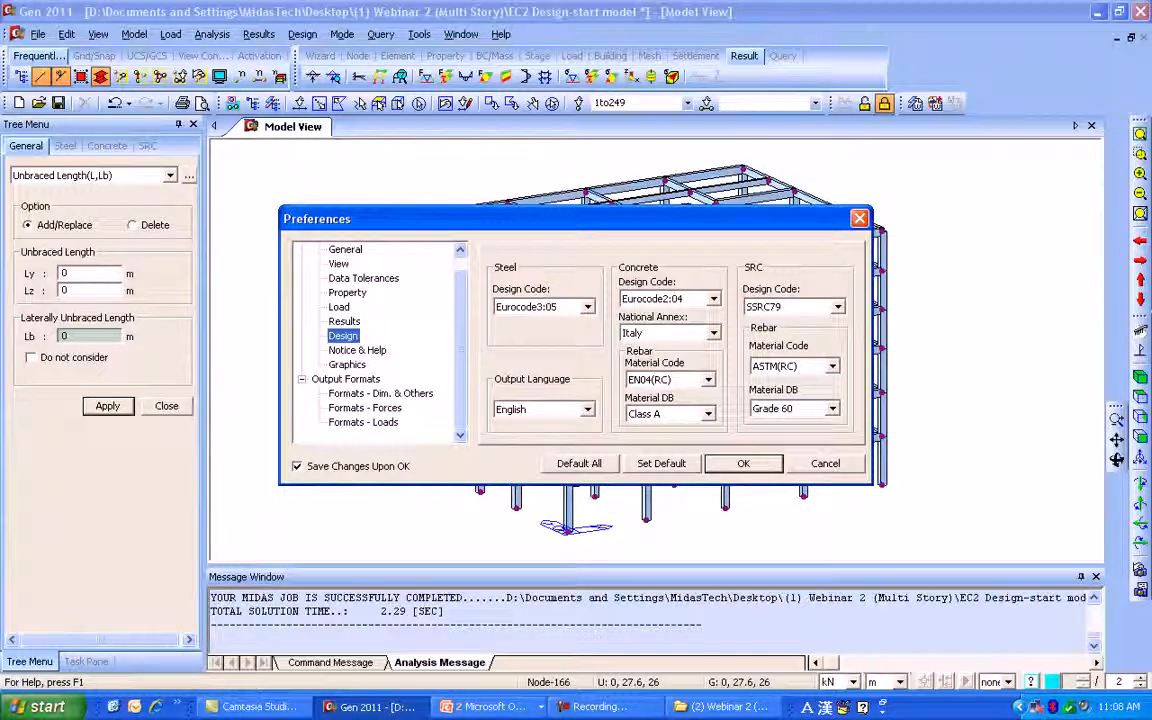
pyautogui.click(708, 379)
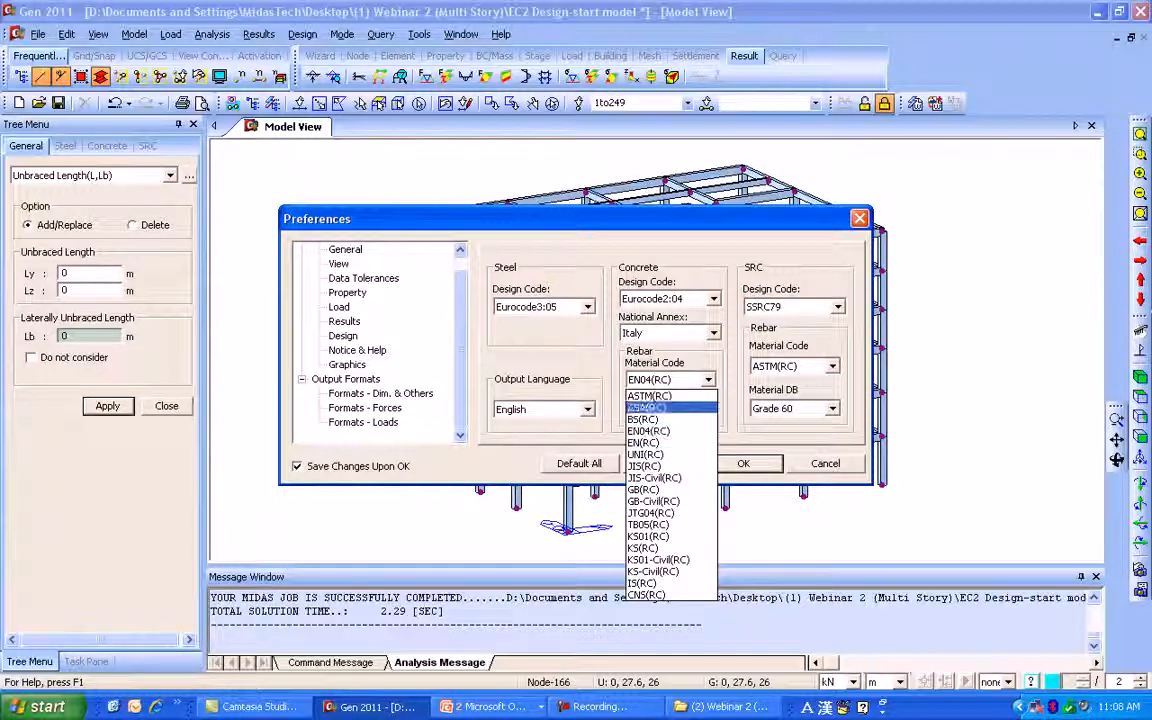
pyautogui.press('Return')
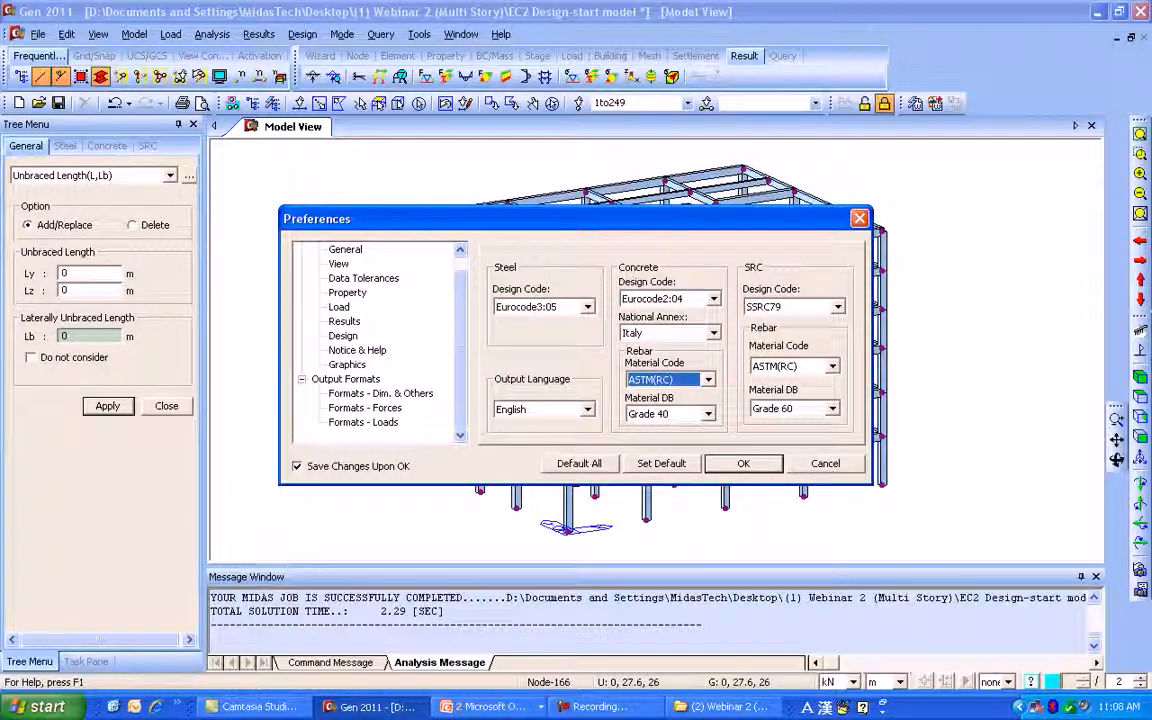
pyautogui.press('Return')
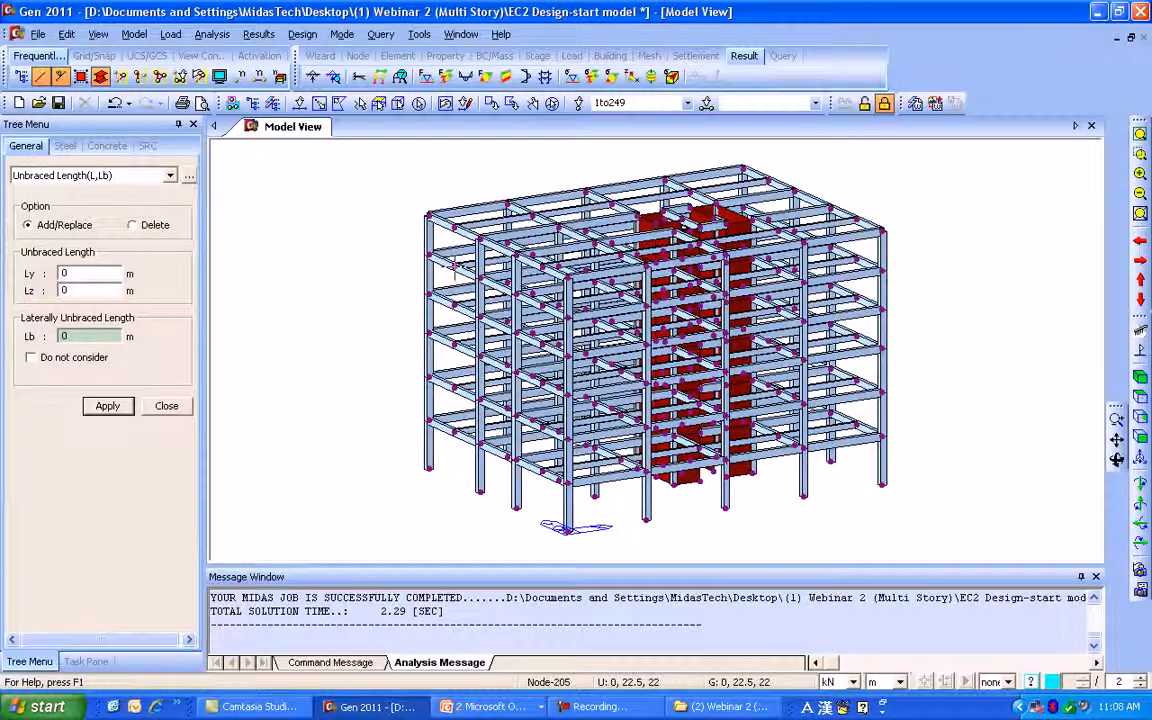
# - Examine the rebar design criteria and the selectable main rebar sizes for beam design, then close them without changes
pyautogui.moveTo(456, 267)
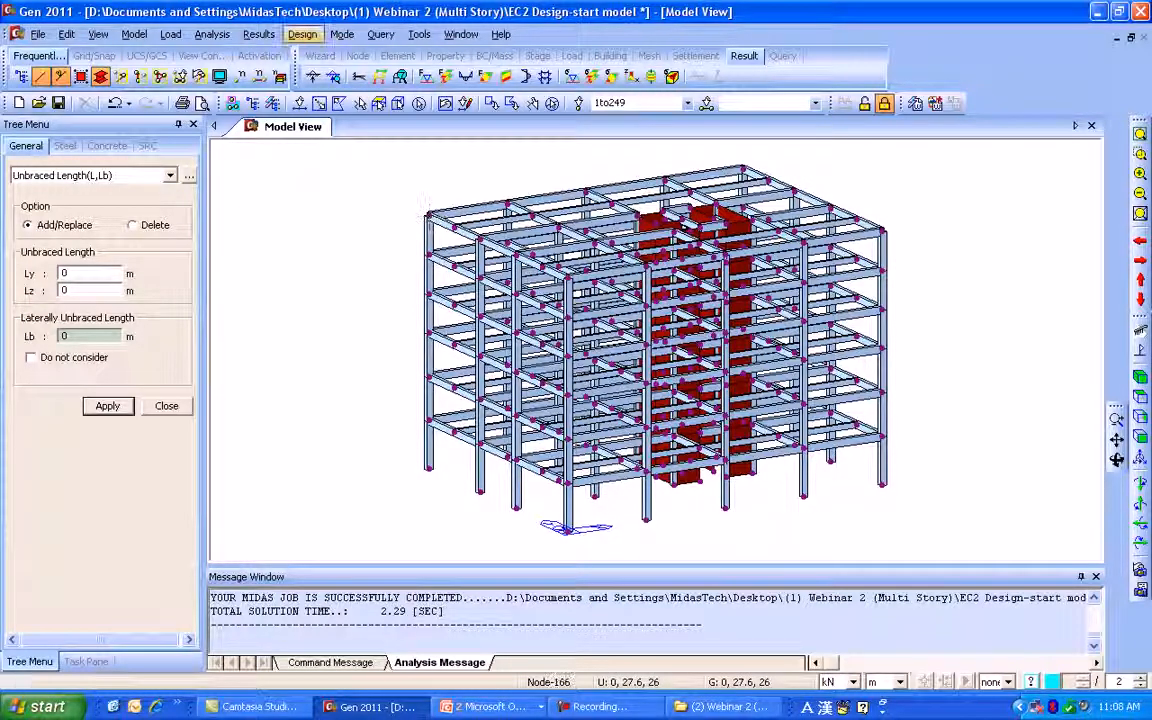
pyautogui.click(302, 34)
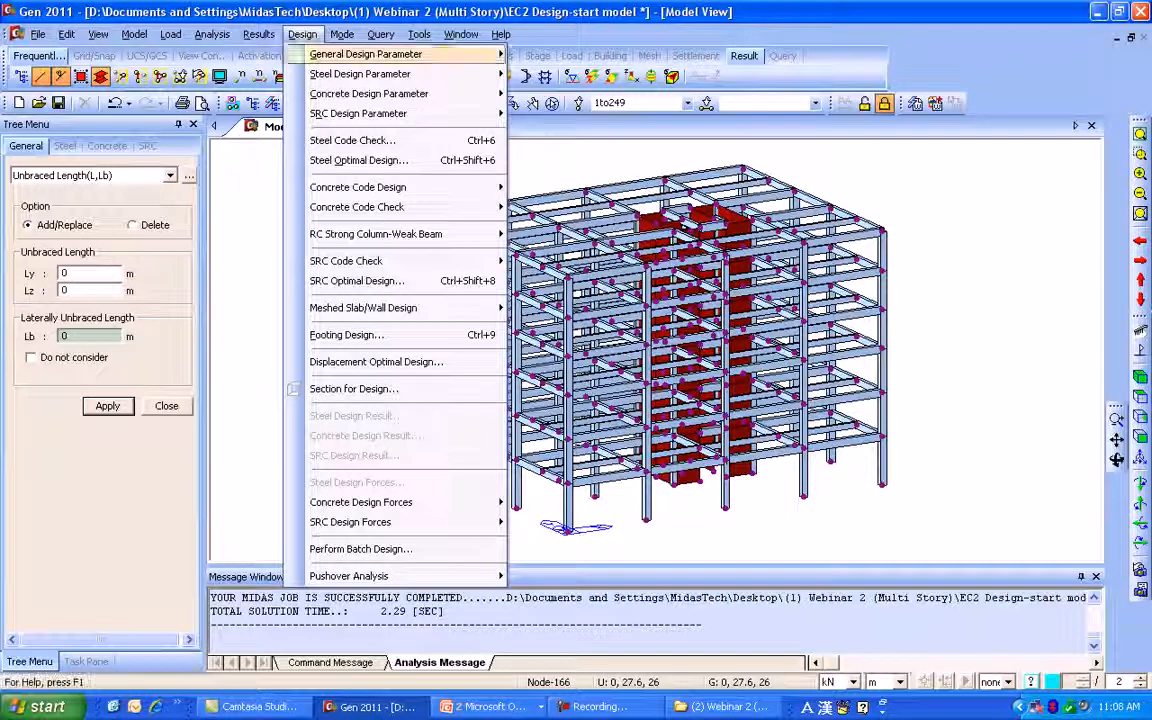
pyautogui.moveTo(400, 93)
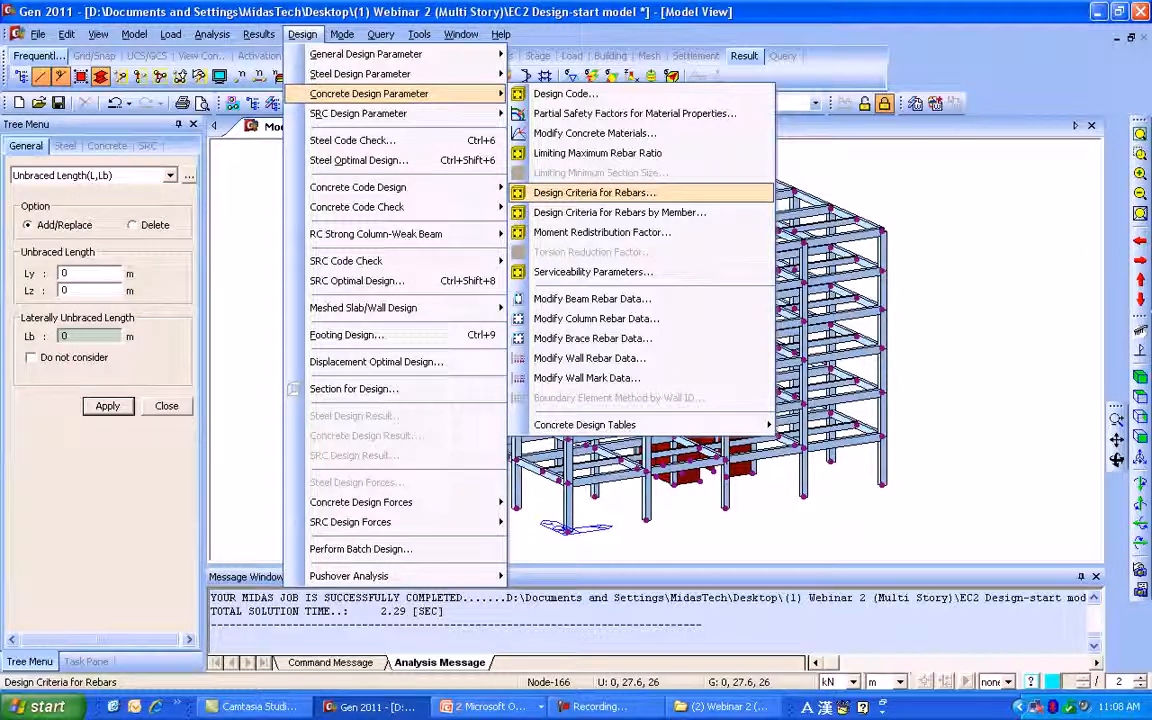
pyautogui.click(594, 192)
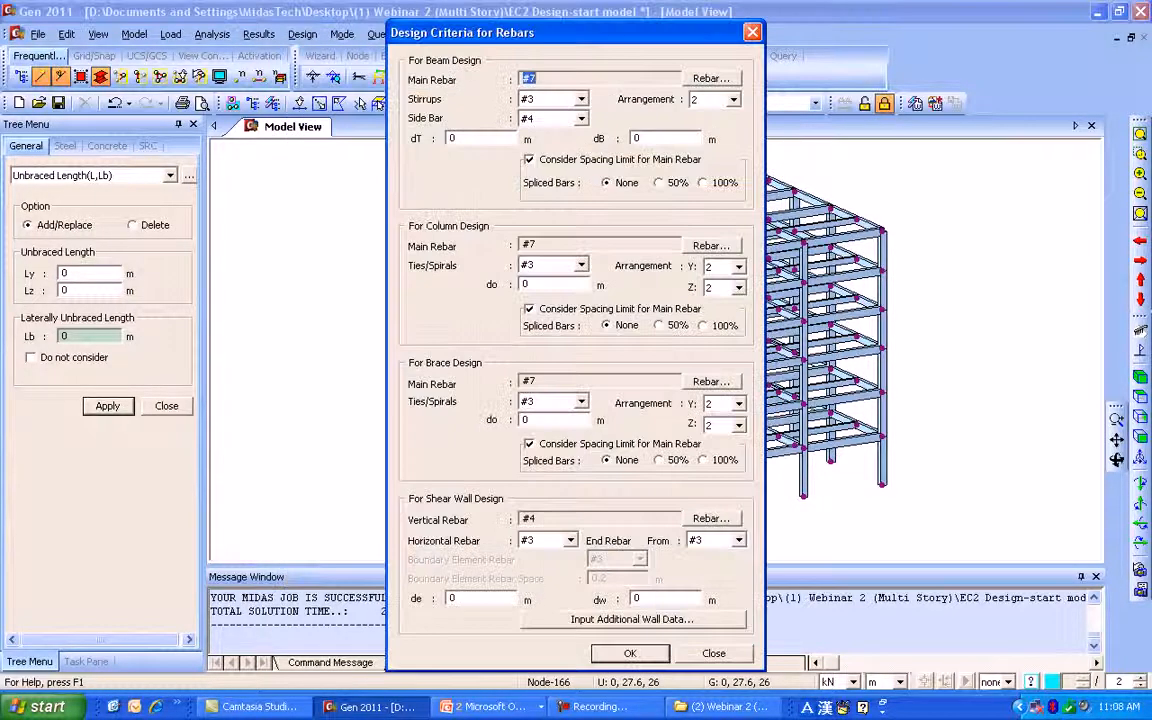
pyautogui.click(711, 78)
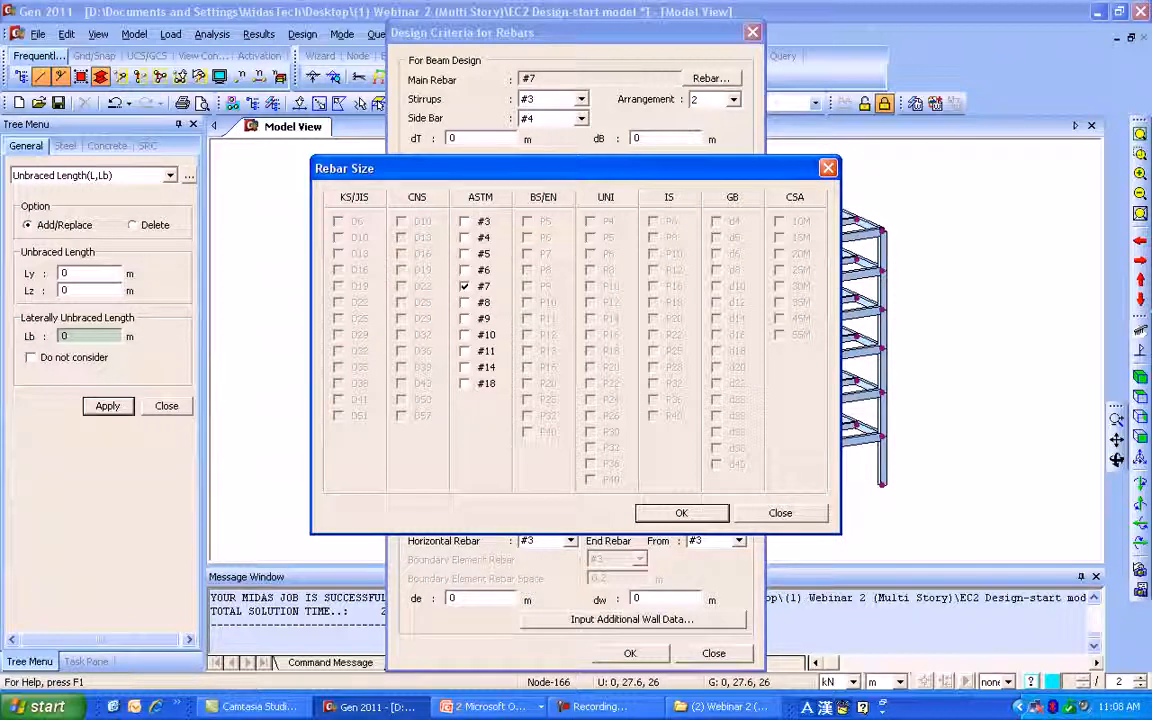
pyautogui.click(828, 168)
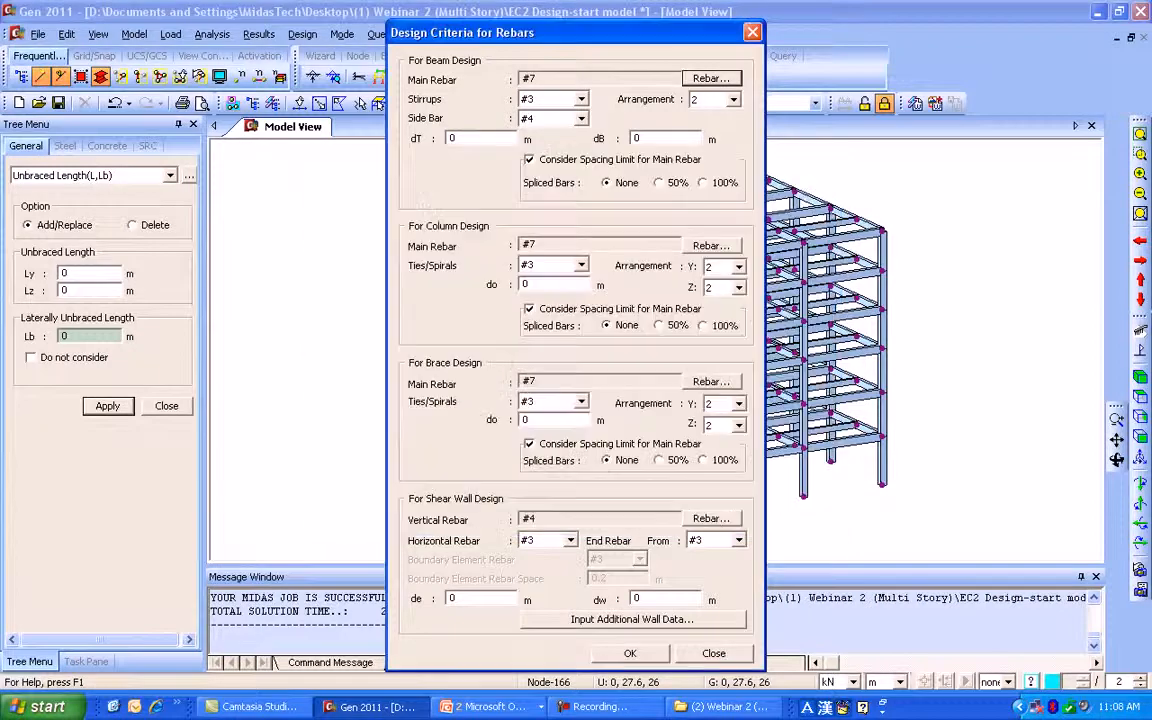
pyautogui.click(752, 32)
# - Set the concrete rebar material code to EN04(RC) in the design preferences and save the change
pyautogui.click(419, 34)
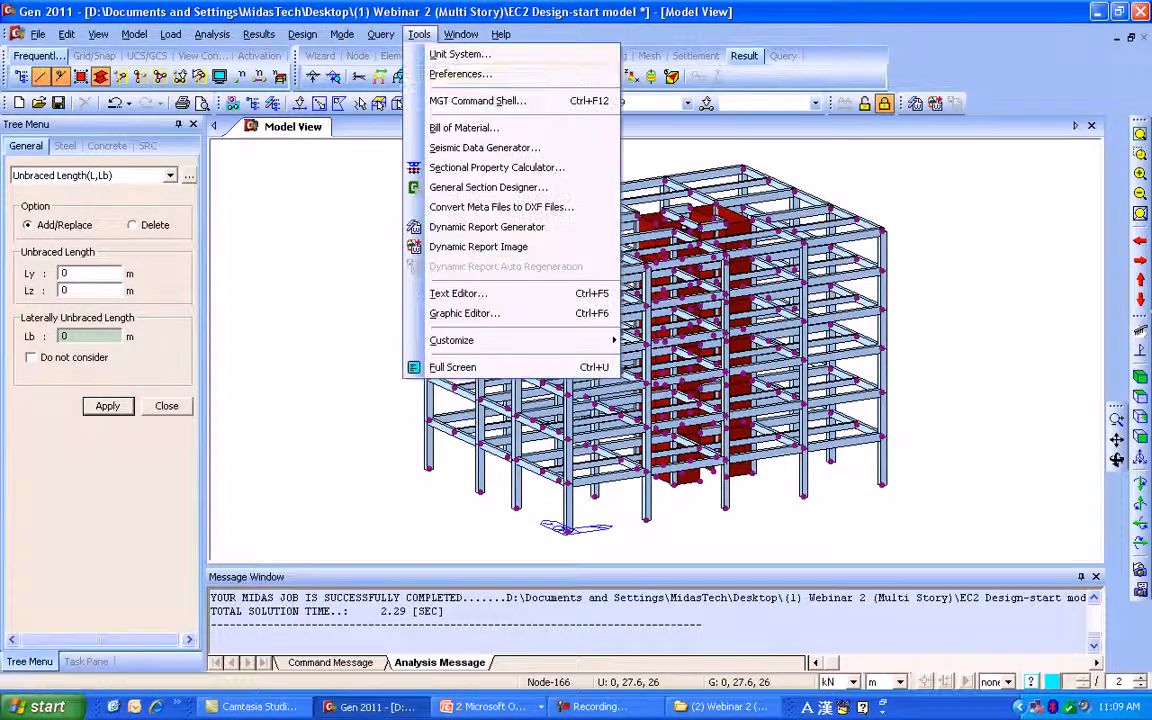
pyautogui.click(462, 72)
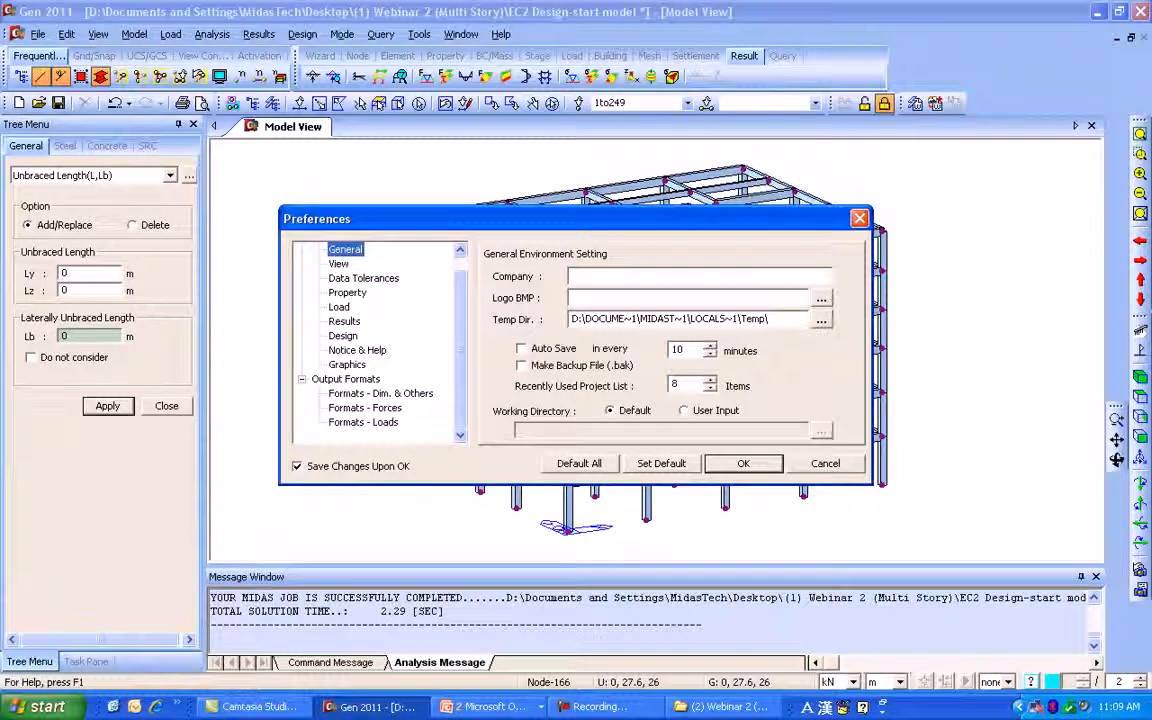
pyautogui.click(344, 321)
pyautogui.click(343, 335)
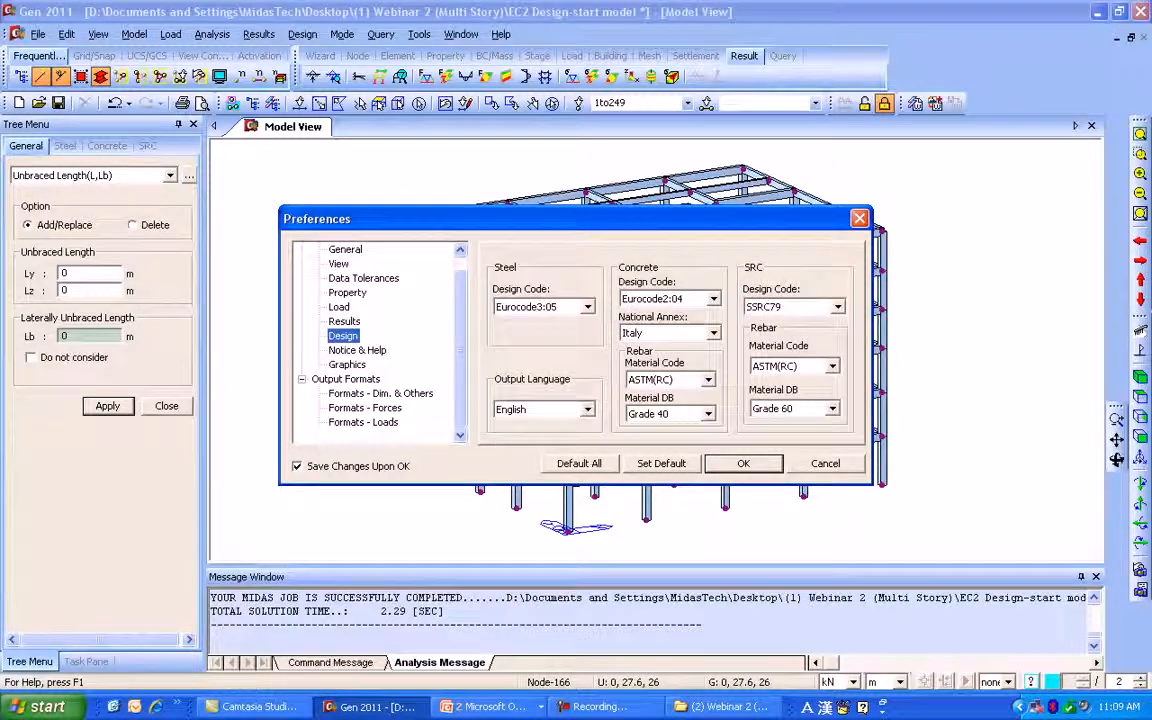
pyautogui.click(708, 380)
pyautogui.click(648, 421)
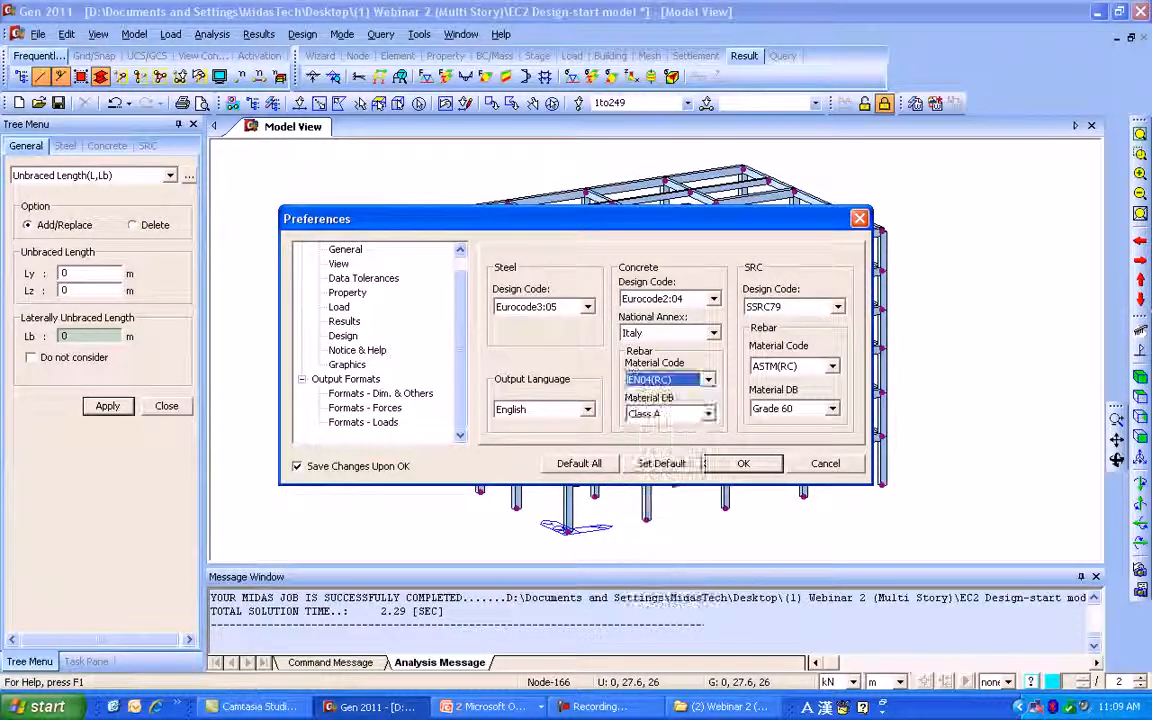
pyautogui.click(743, 463)
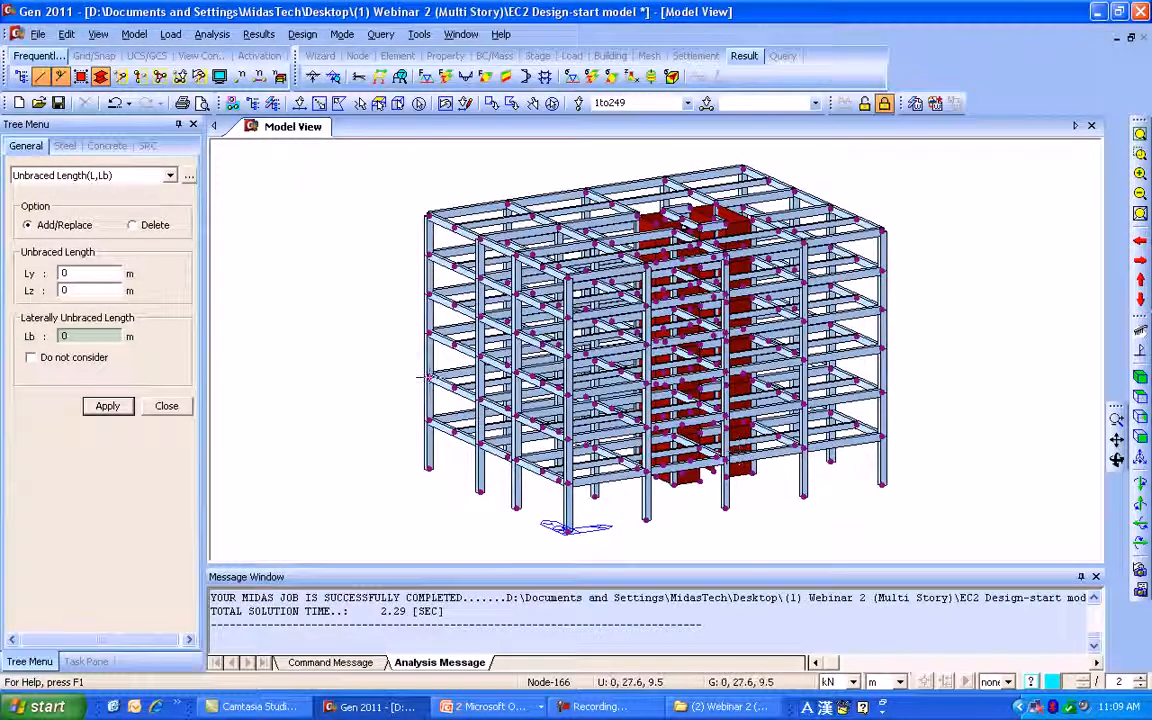
# - Open the design criteria for rebars and examine the selectable beam main rebar sizes and the additional wall data
pyautogui.click(302, 34)
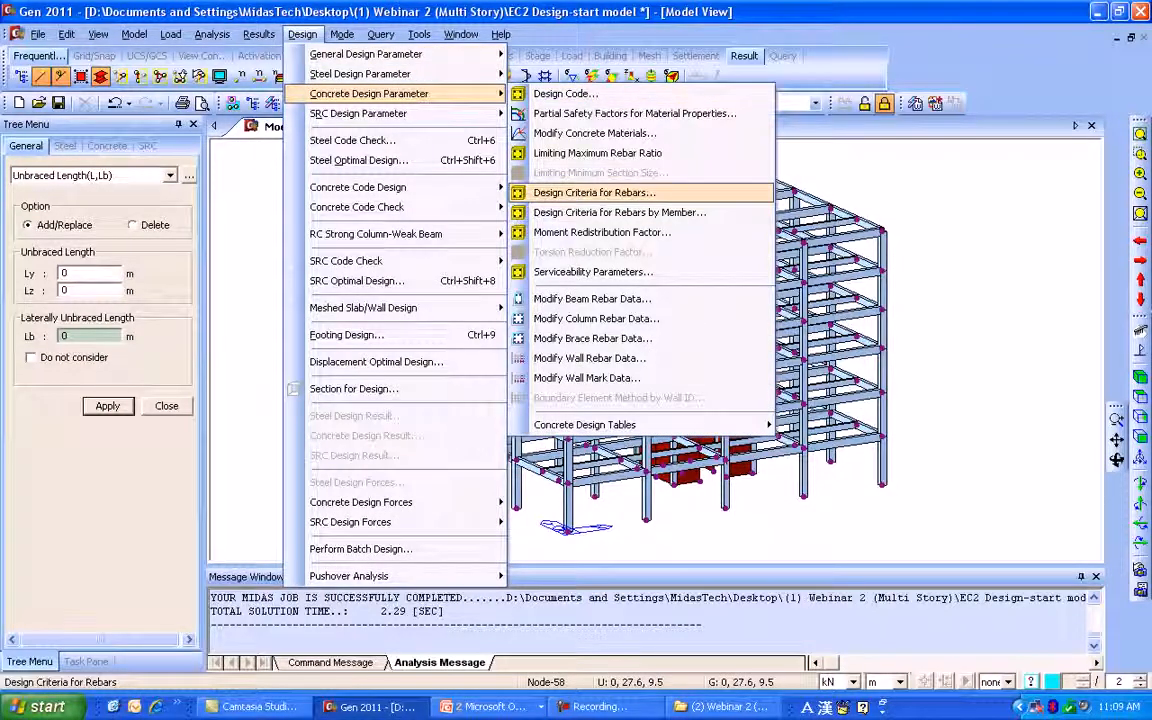
pyautogui.click(594, 192)
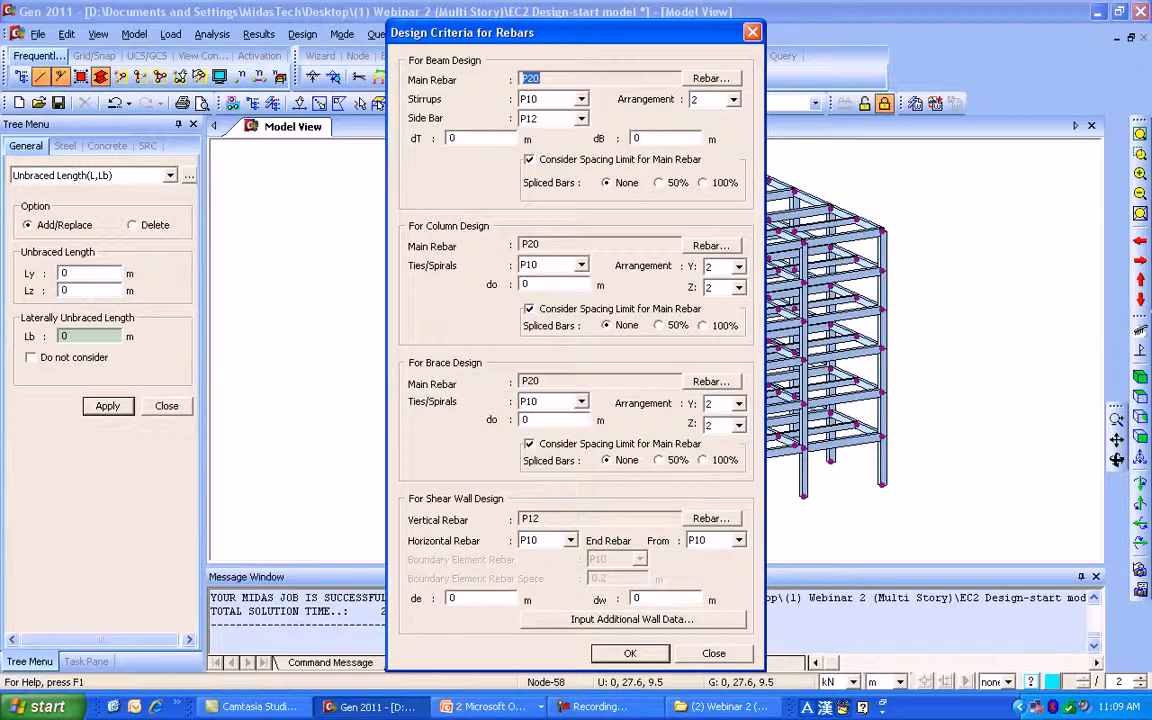
pyautogui.click(711, 78)
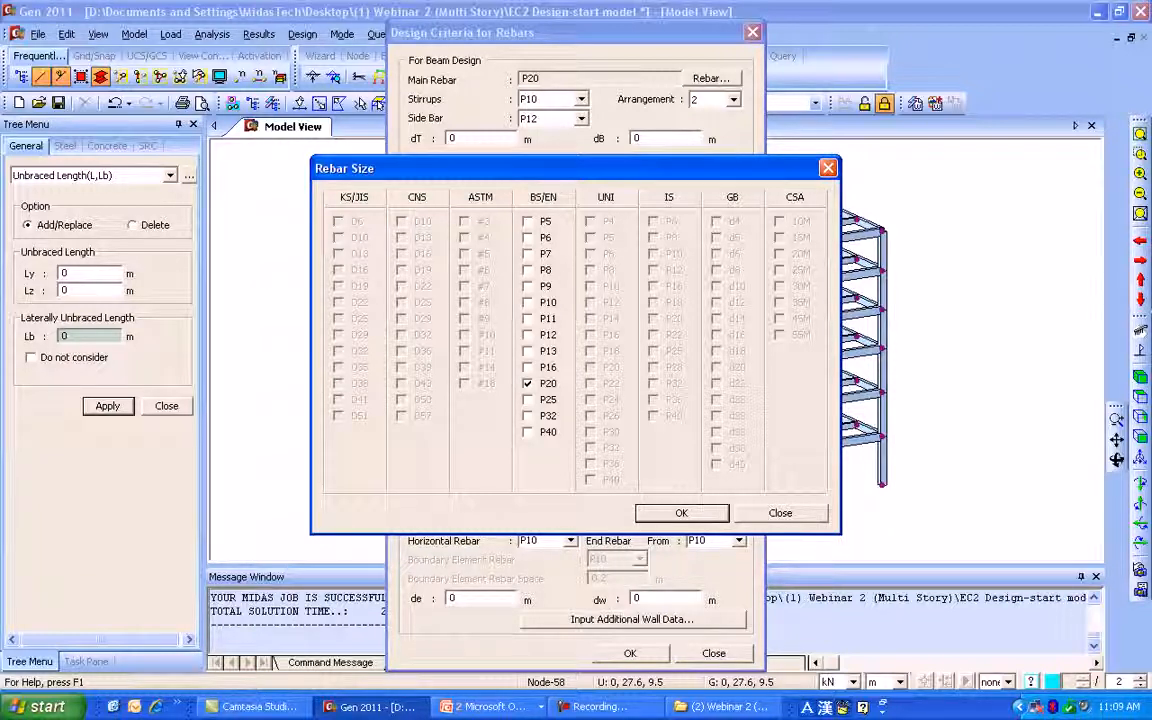
pyautogui.press('Return')
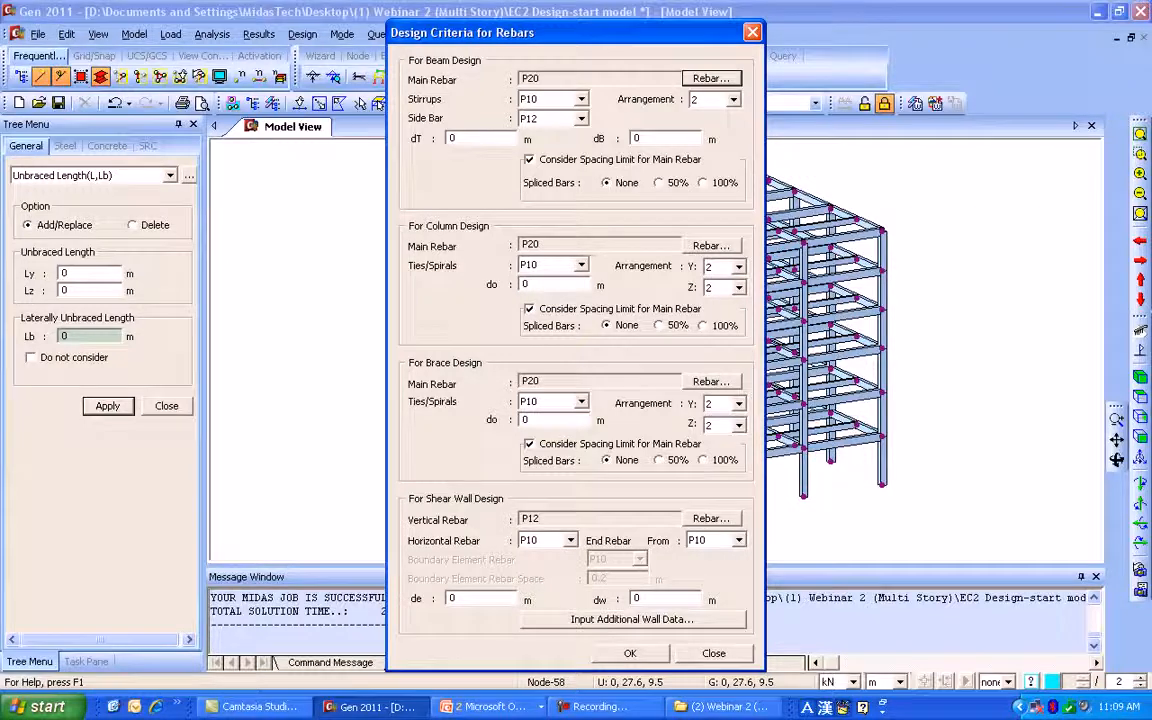
pyautogui.click(633, 619)
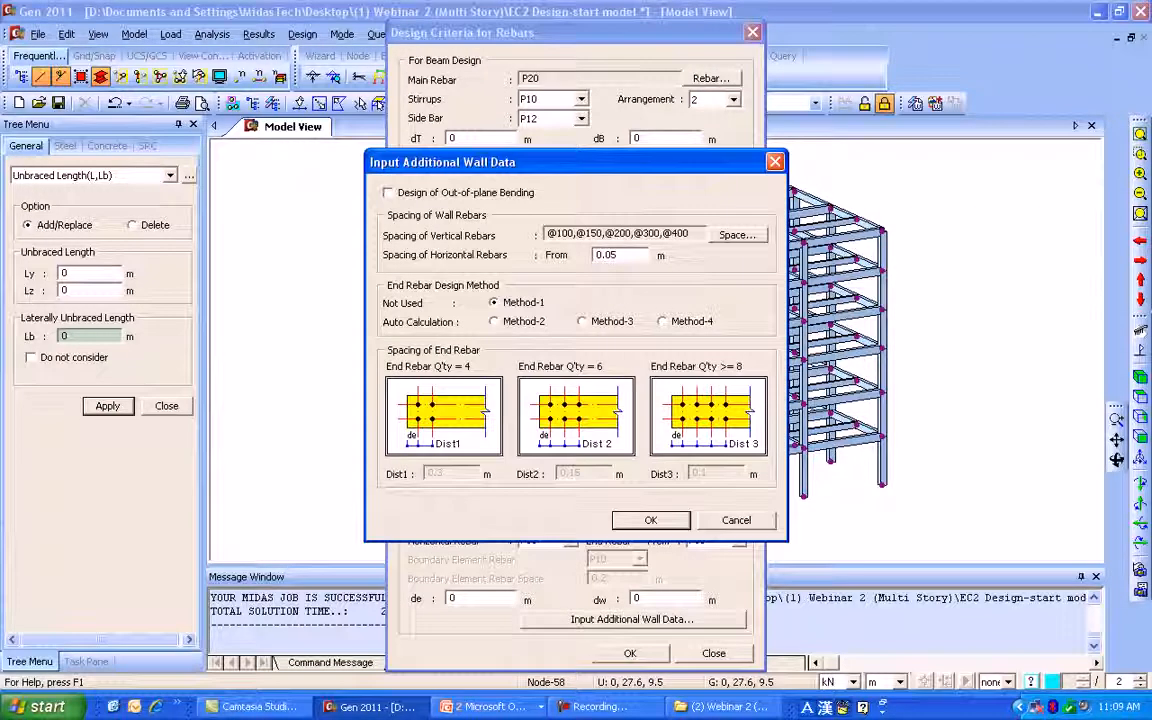
pyautogui.press('Escape')
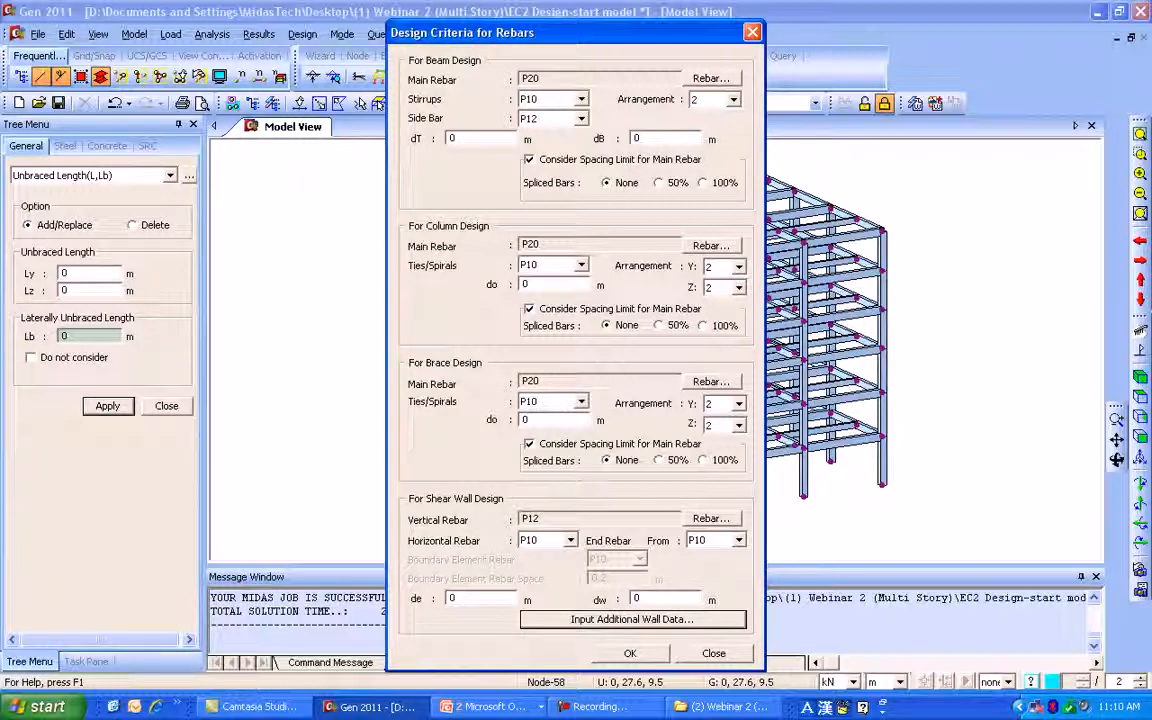
# - For beam design, choose P20 and P25 as main rebar and set both dT and dB to 0.055 m
pyautogui.click(711, 78)
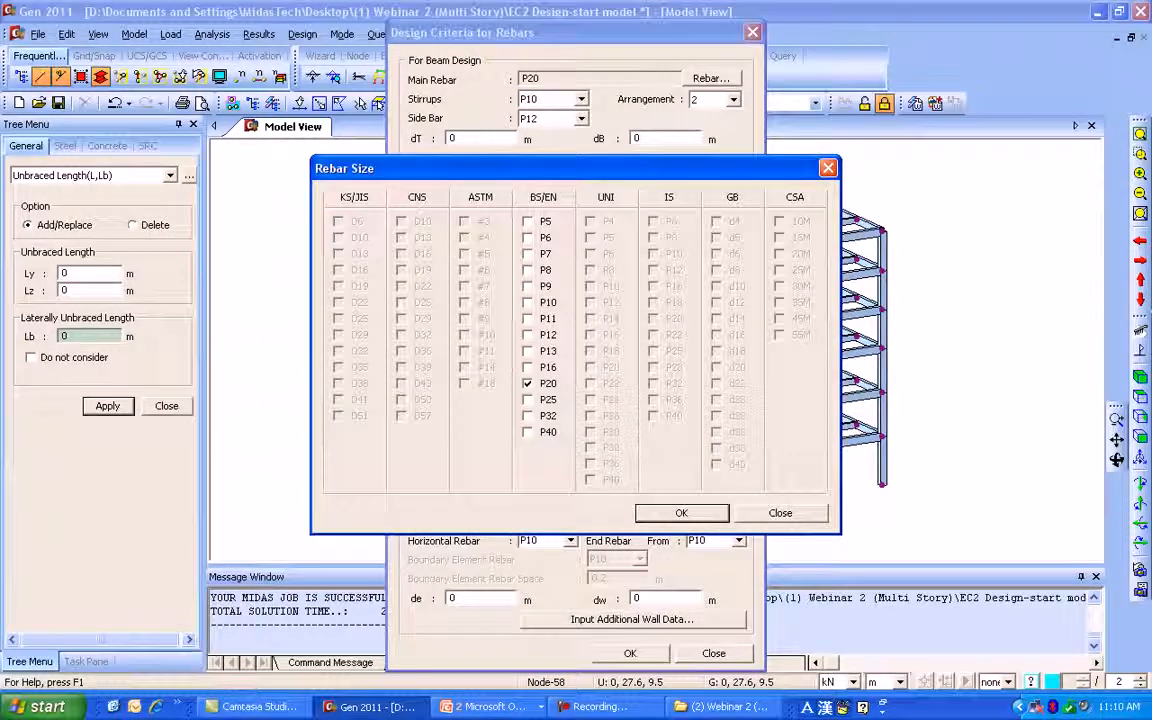
pyautogui.click(528, 400)
pyautogui.click(528, 384)
pyautogui.press('Return')
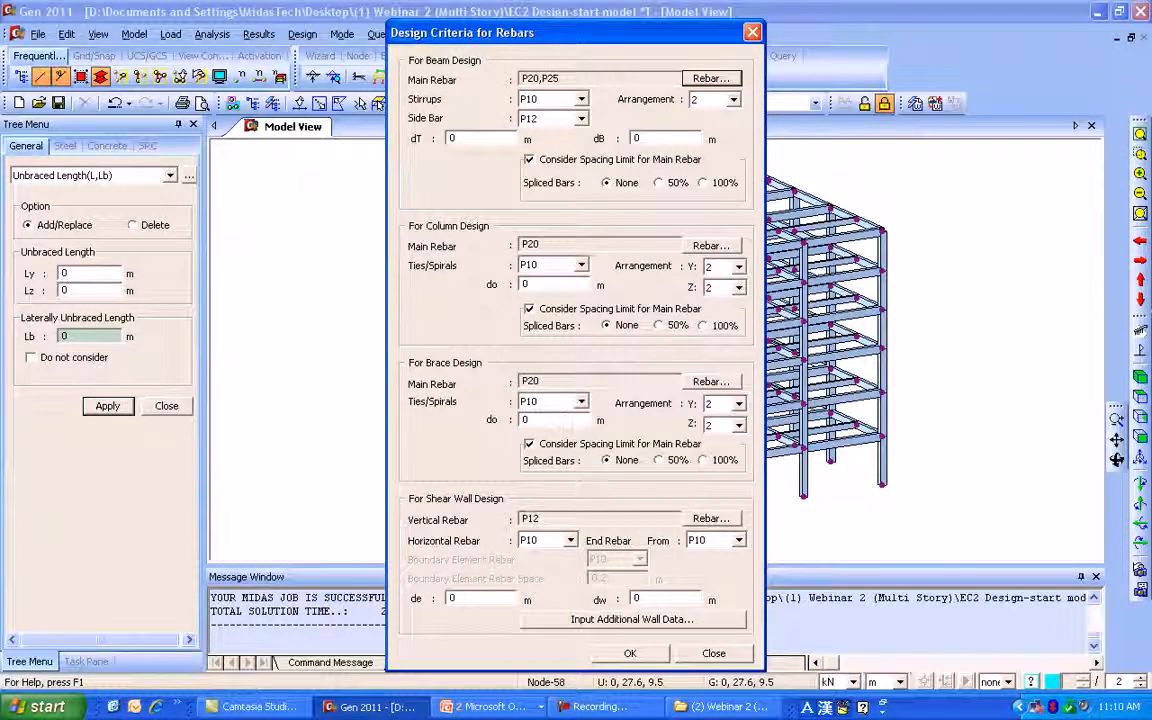
pyautogui.doubleClick(453, 137)
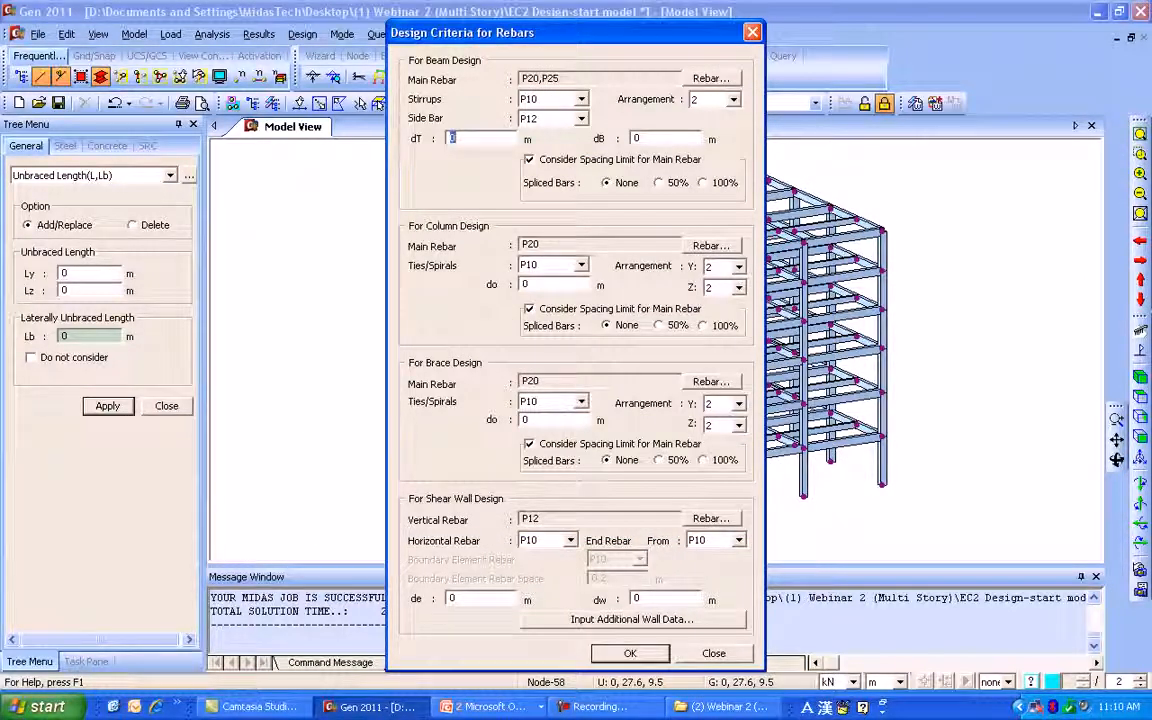
pyautogui.write('0.055')
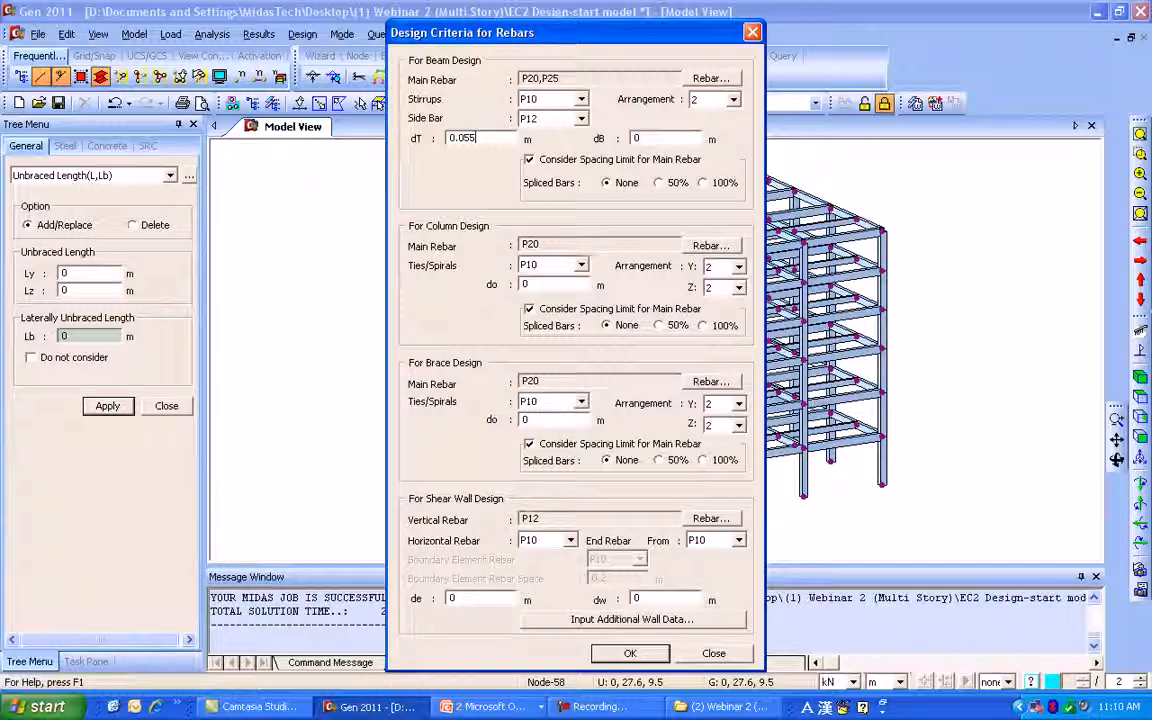
pyautogui.press('Tab')
pyautogui.write('0.055')
pyautogui.click(560, 245)
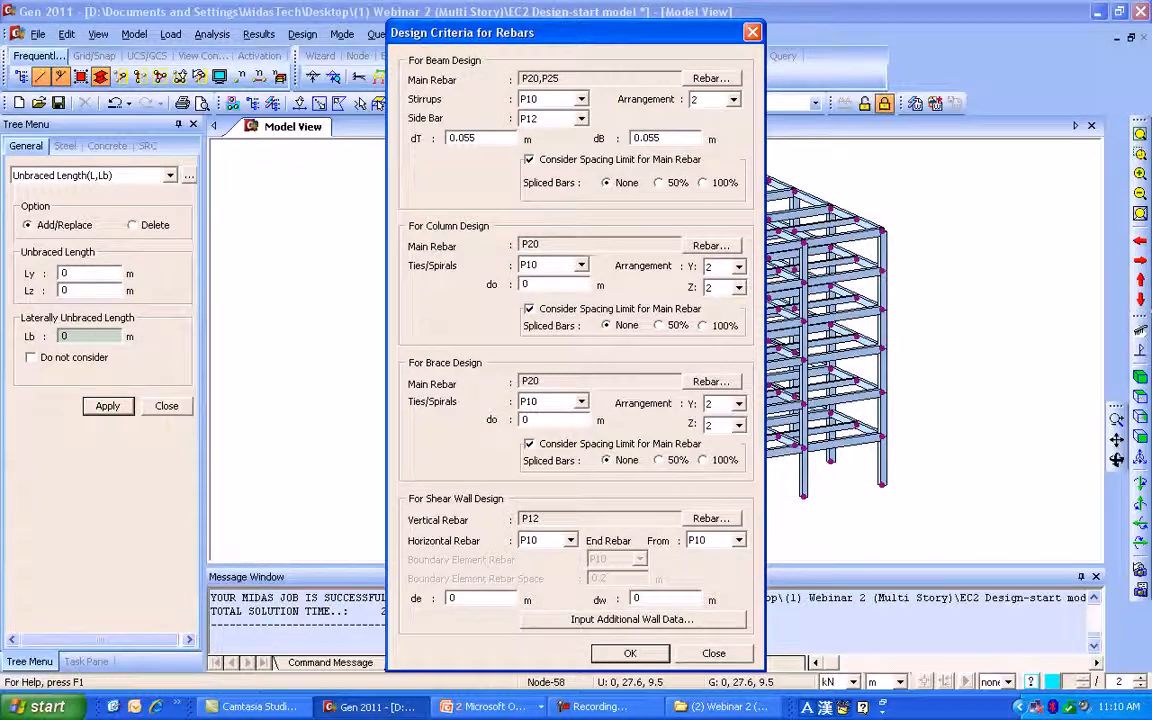
# - For column design, replace the main rebar selection with P25 and P32, and set do to 0.055 m
pyautogui.click(711, 246)
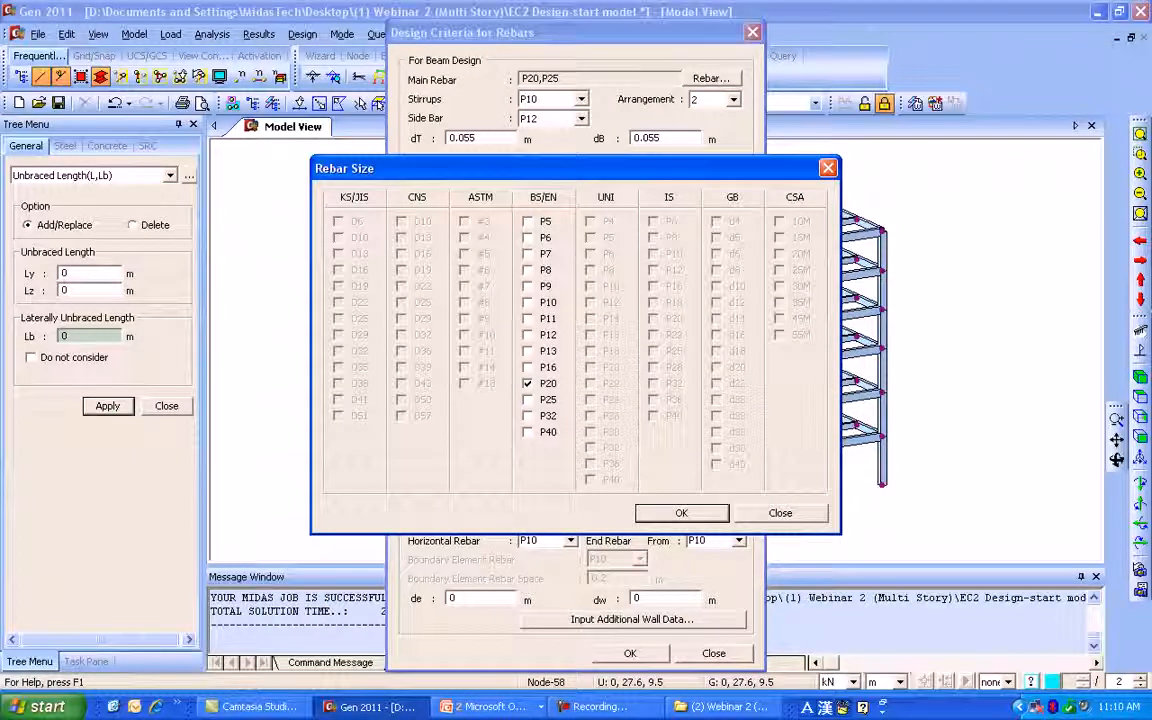
pyautogui.click(528, 384)
pyautogui.click(528, 400)
pyautogui.click(528, 416)
pyautogui.click(681, 512)
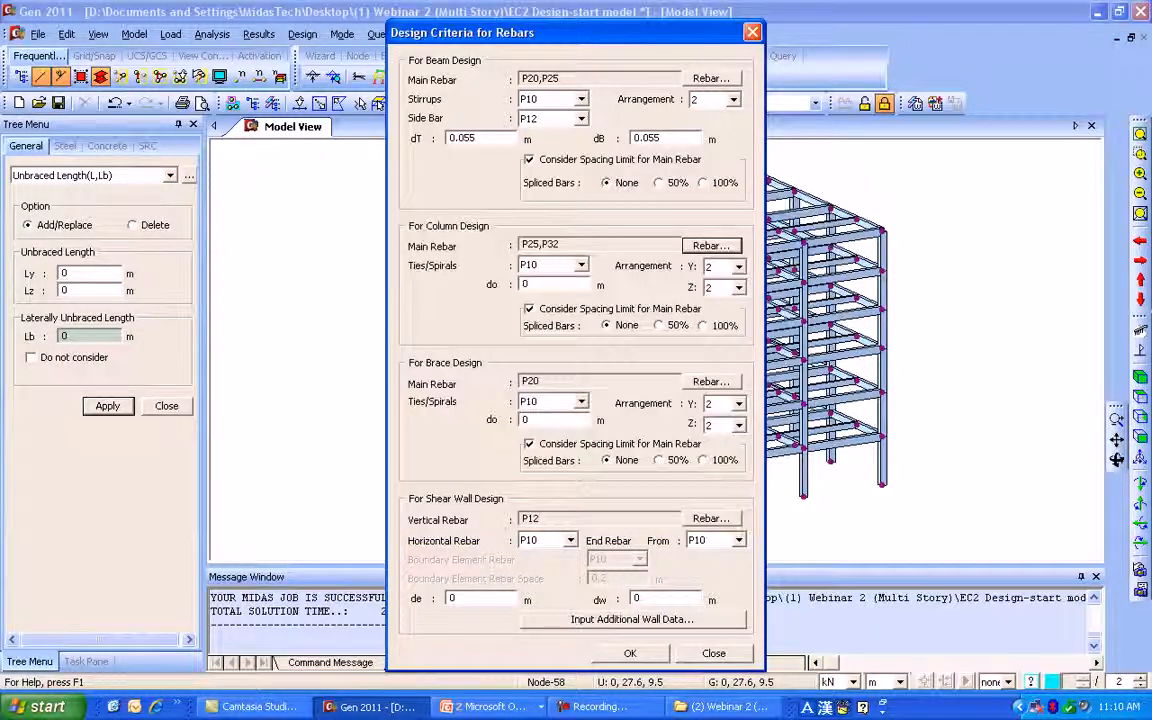
pyautogui.click(534, 285)
pyautogui.press('BackSpace')
pyautogui.write('0.055')
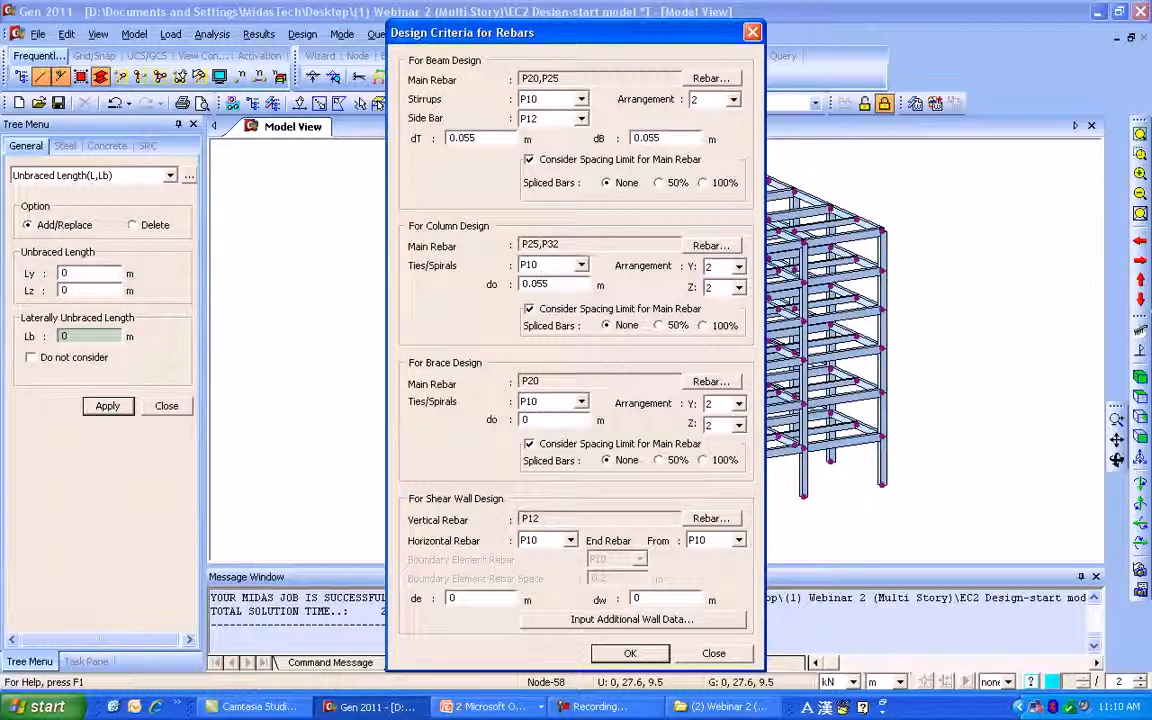
# - For shear wall design, use P13 for both the vertical and the horizontal rebar
pyautogui.click(711, 519)
pyautogui.click(528, 351)
pyautogui.click(528, 334)
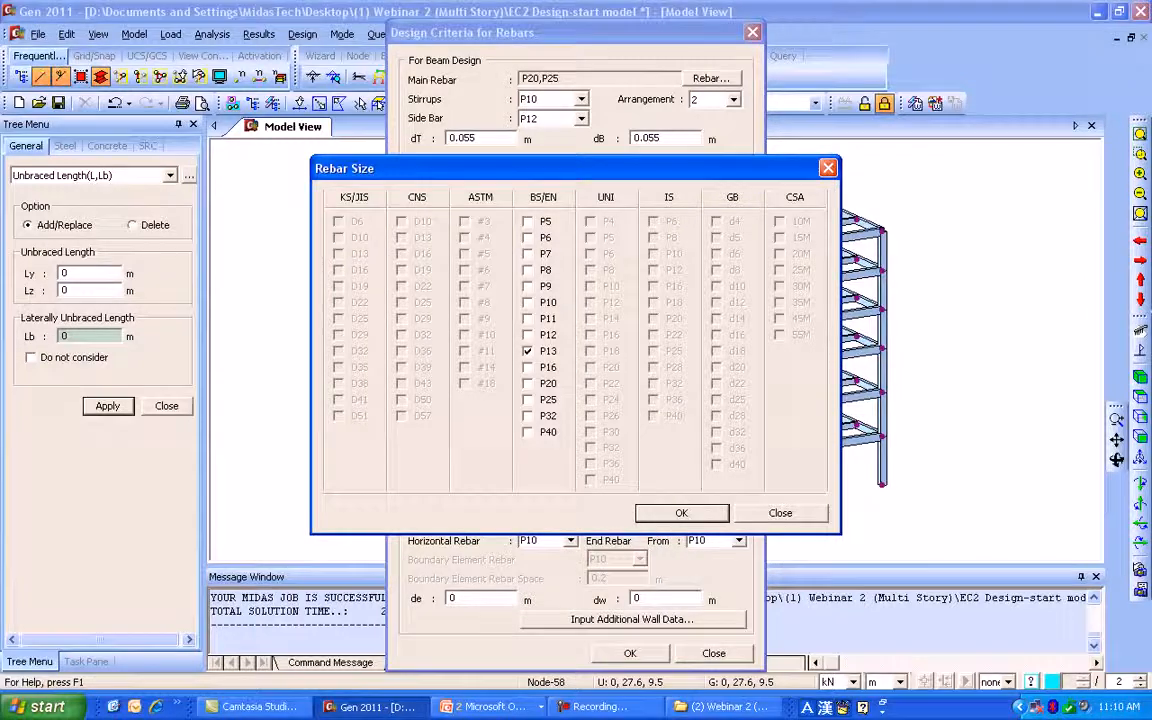
pyautogui.click(681, 512)
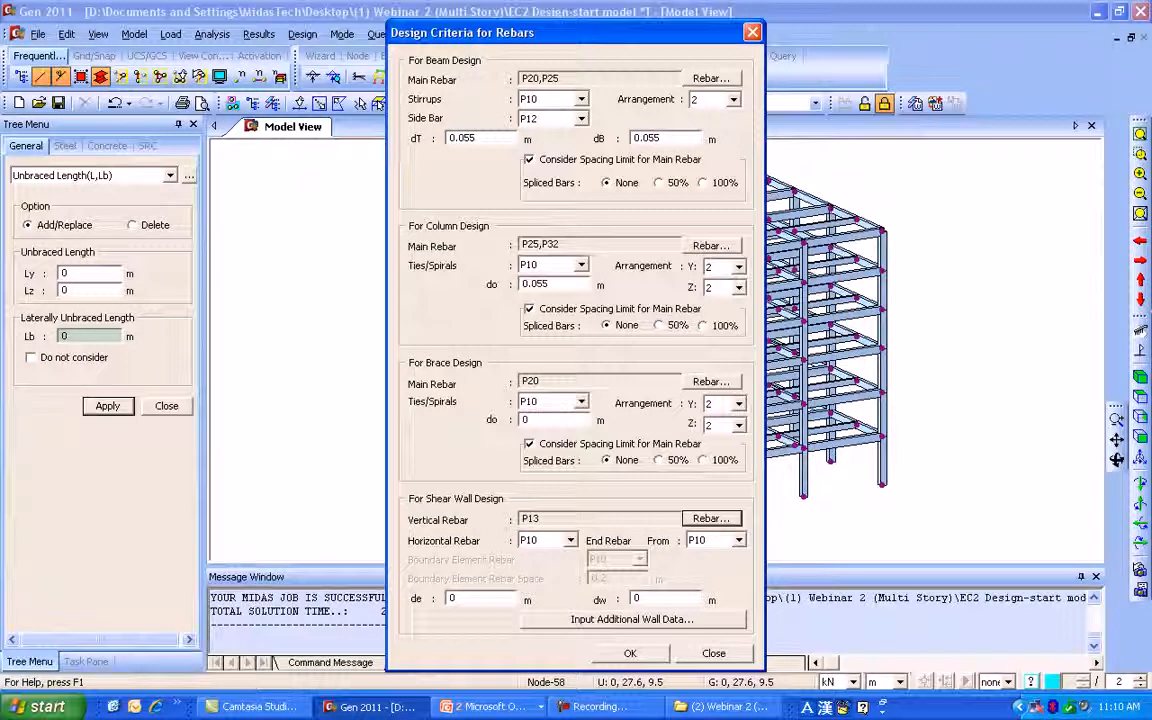
pyautogui.click(555, 540)
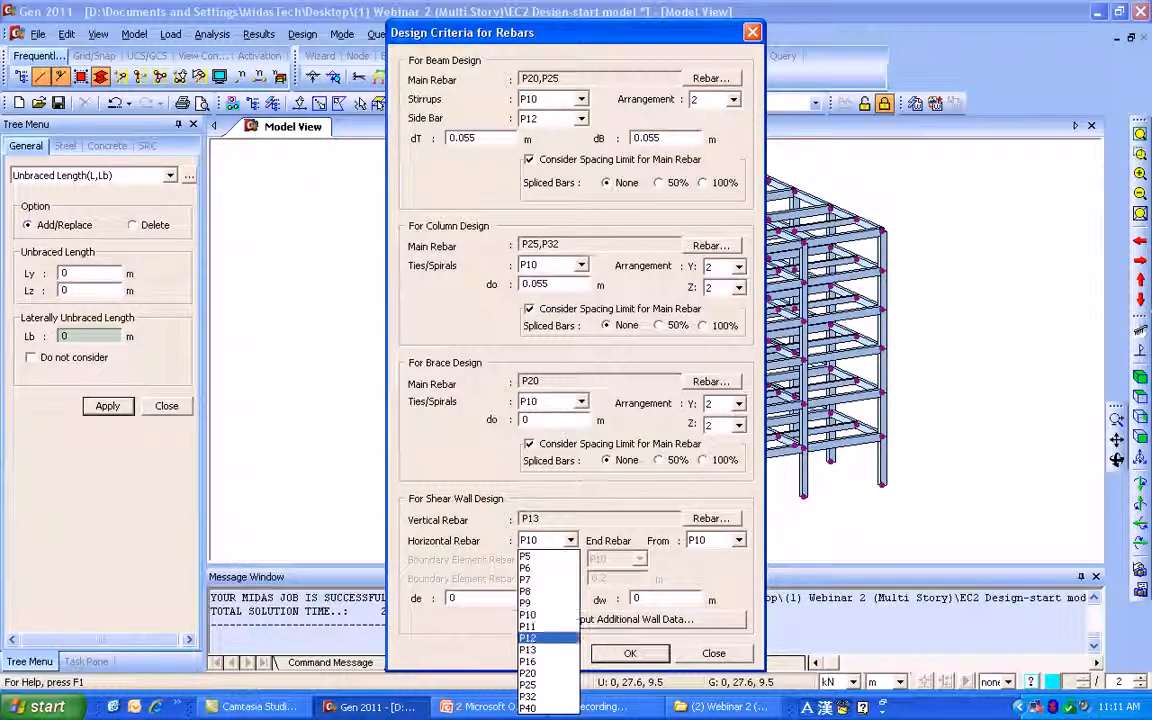
pyautogui.click(543, 650)
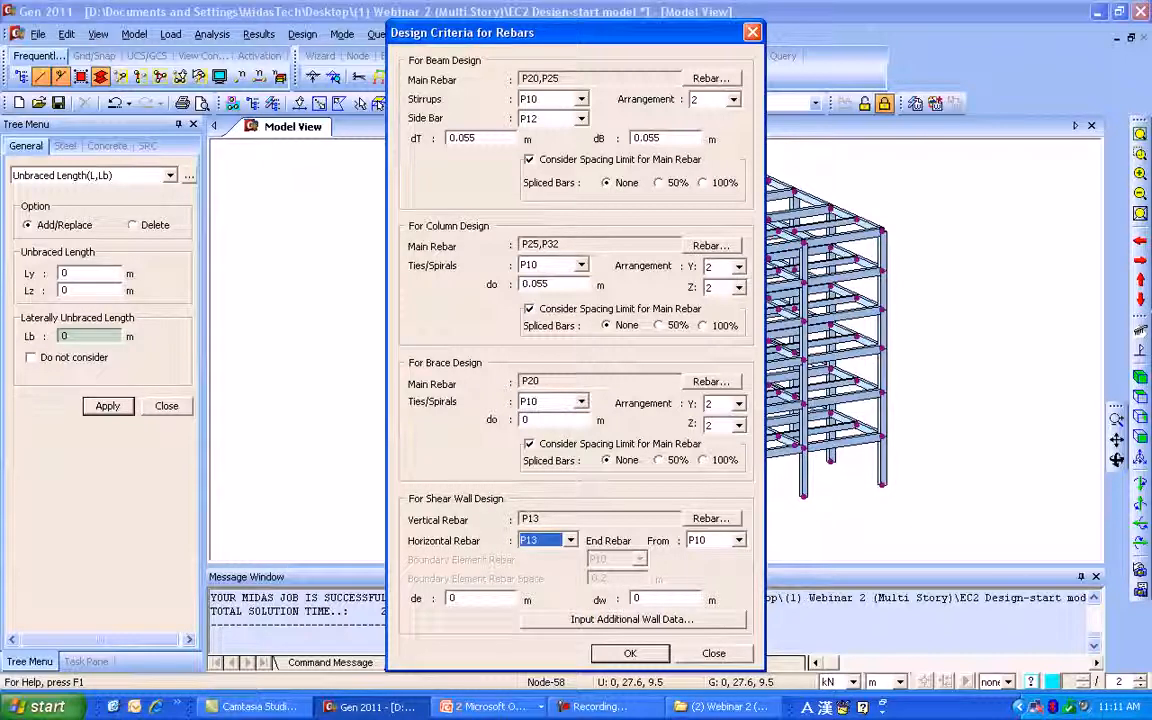
# - Set the shear wall distances de and dw to 0.045 m each
pyautogui.click(457, 598)
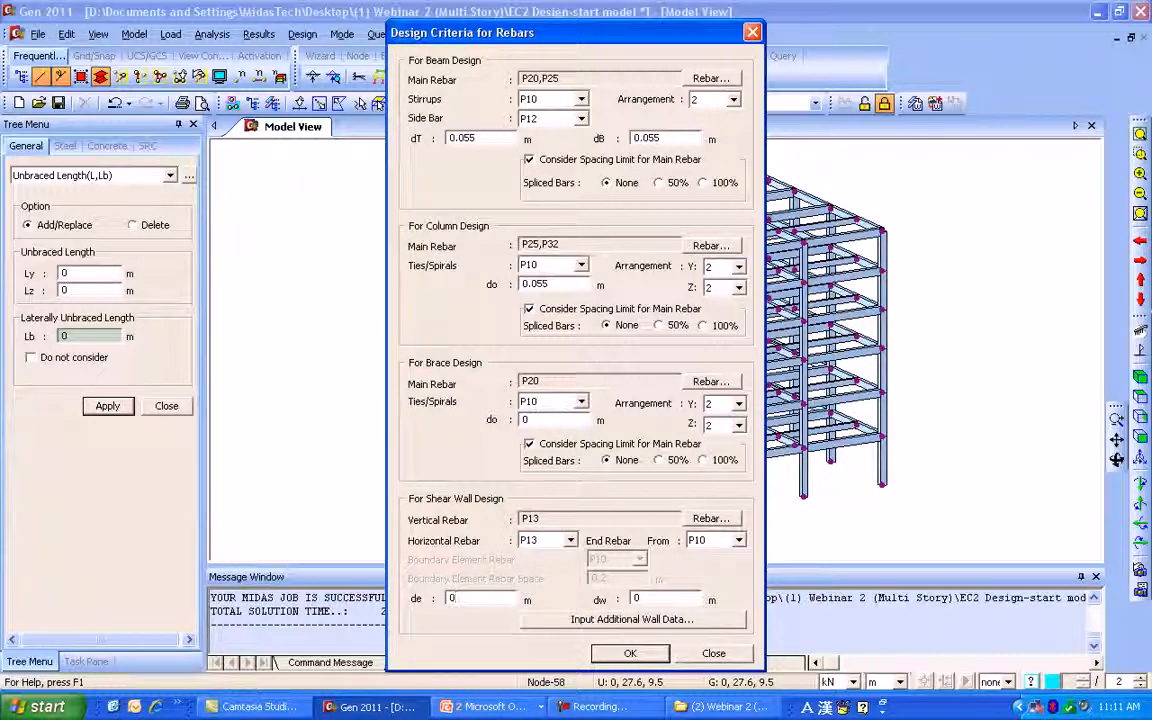
pyautogui.write('.055')
pyautogui.press('BackSpace')
pyautogui.press('BackSpace')
pyautogui.write('45')
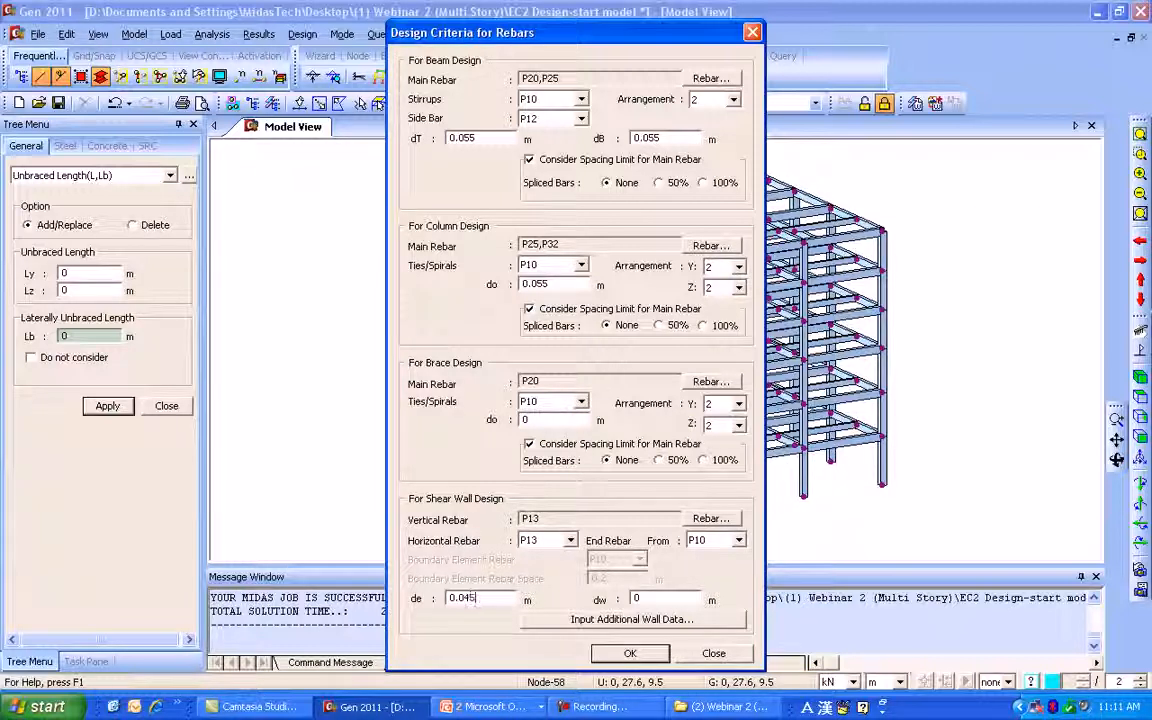
pyautogui.click(642, 598)
pyautogui.write('.045')
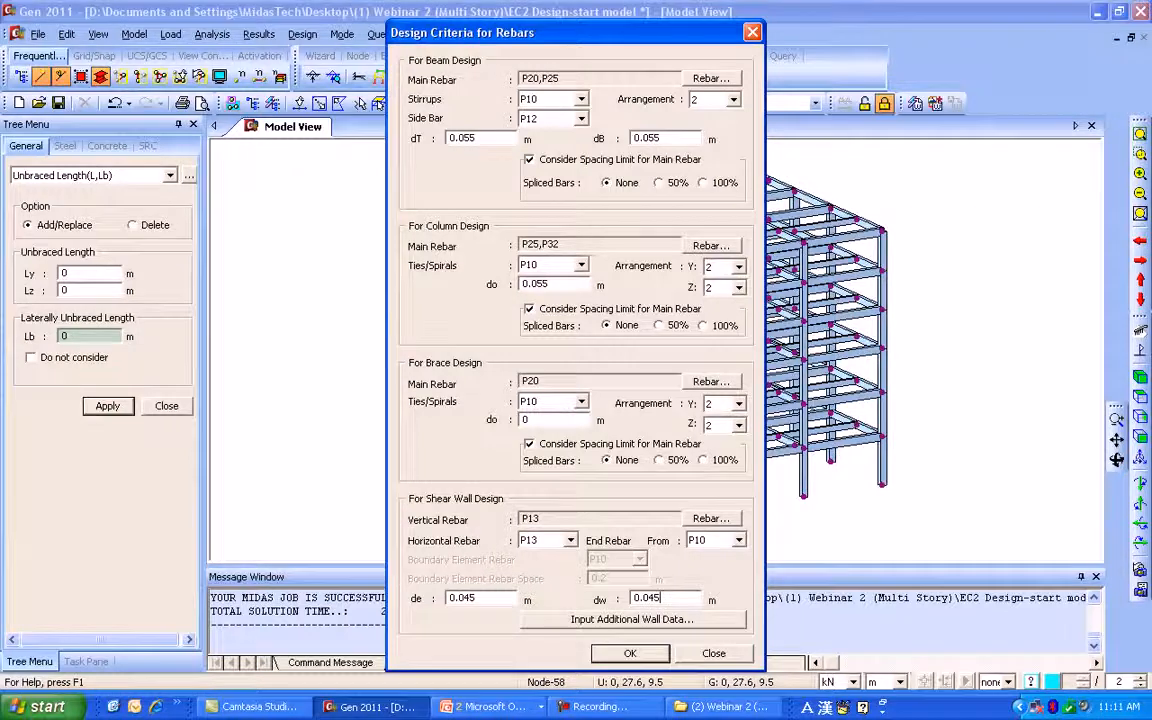
# - Review and accept the additional wall data, and save the rebar design criteria
pyautogui.click(632, 620)
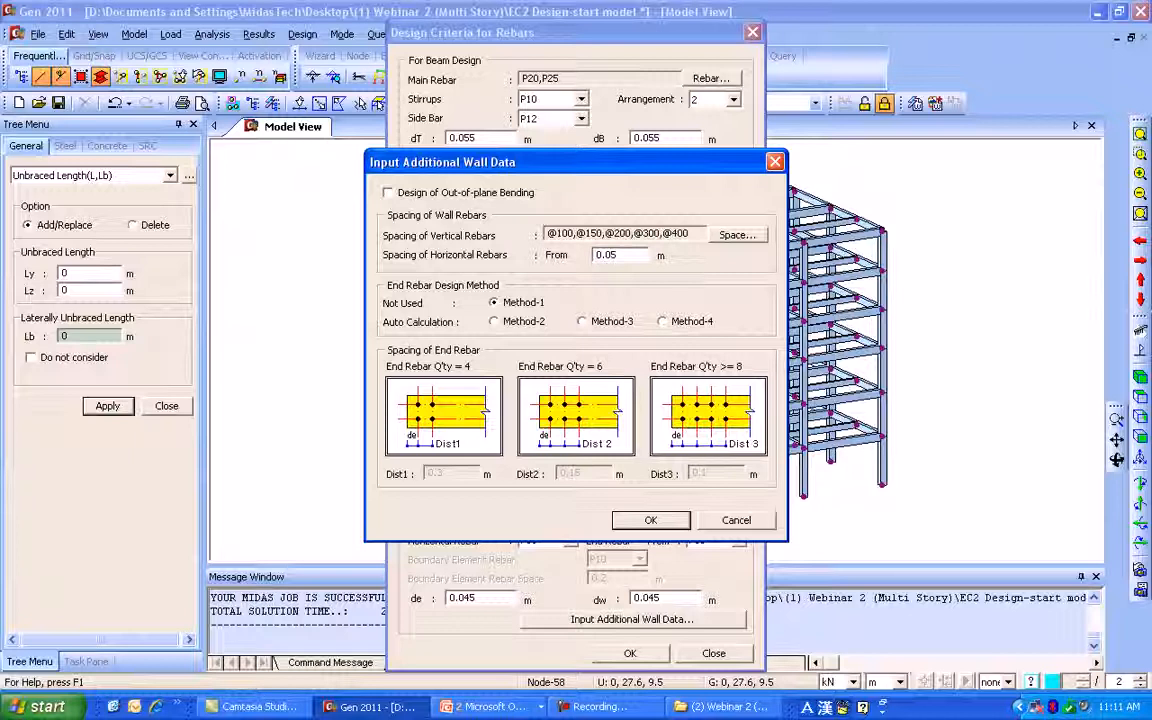
pyautogui.press('Return')
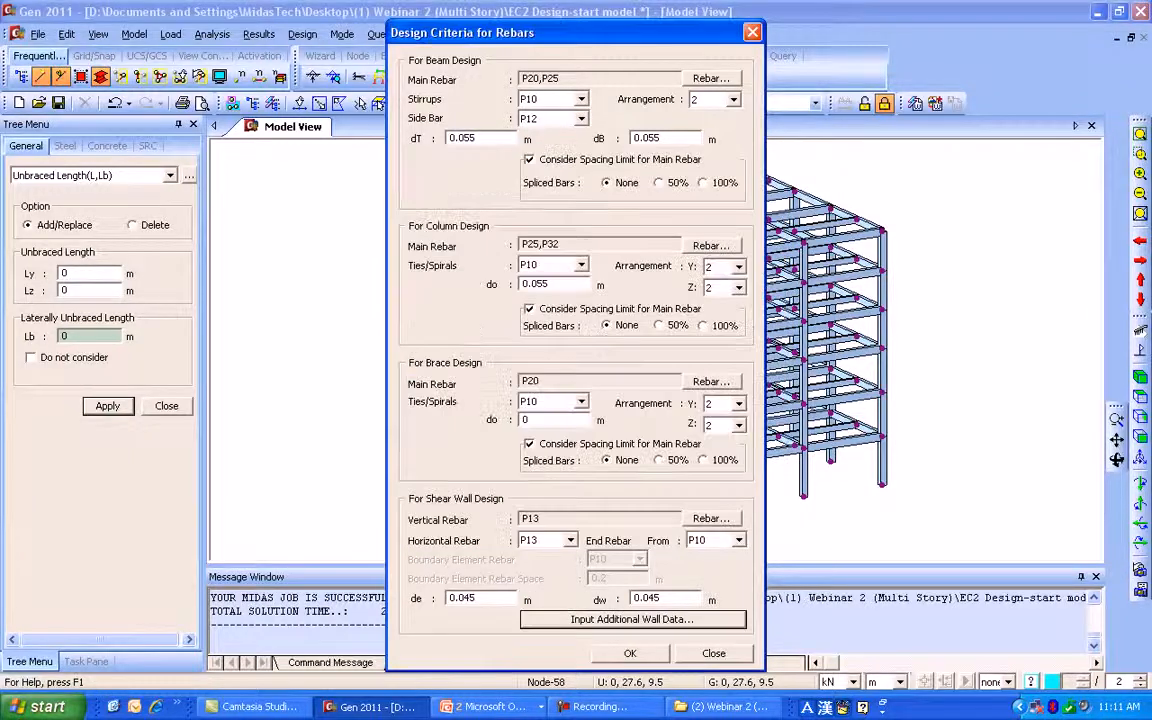
pyautogui.press('Return')
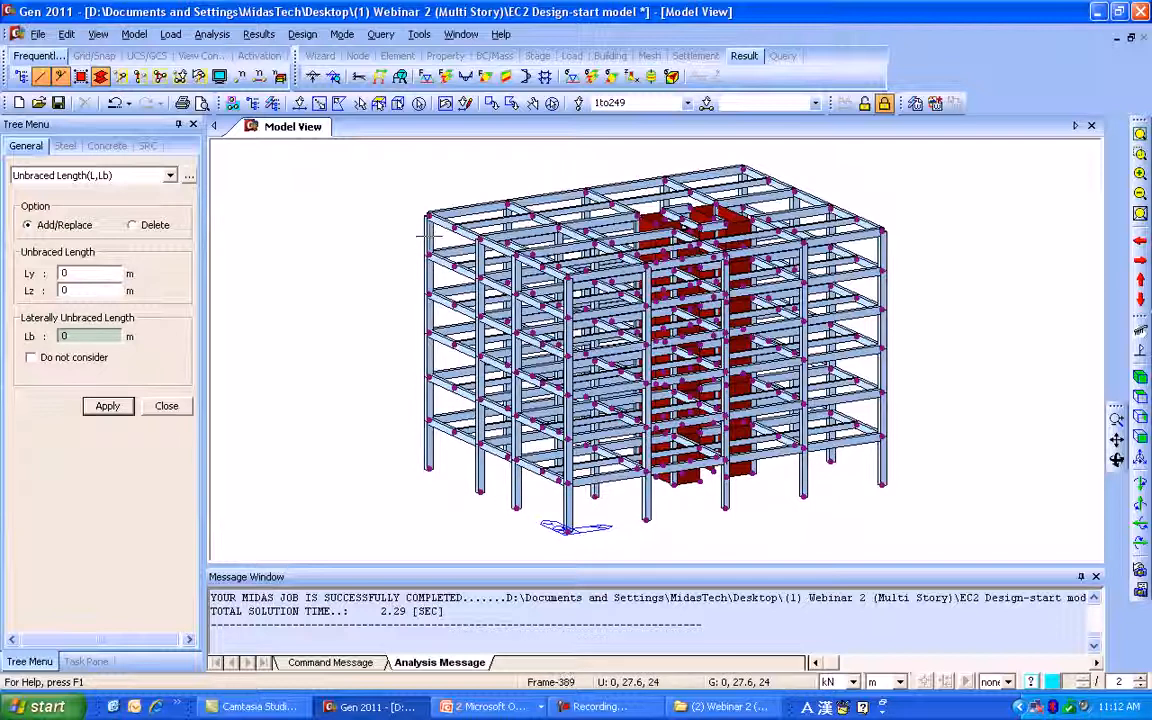
# - Run the concrete code design for beams and show the full result table sorted by member
pyautogui.click(302, 34)
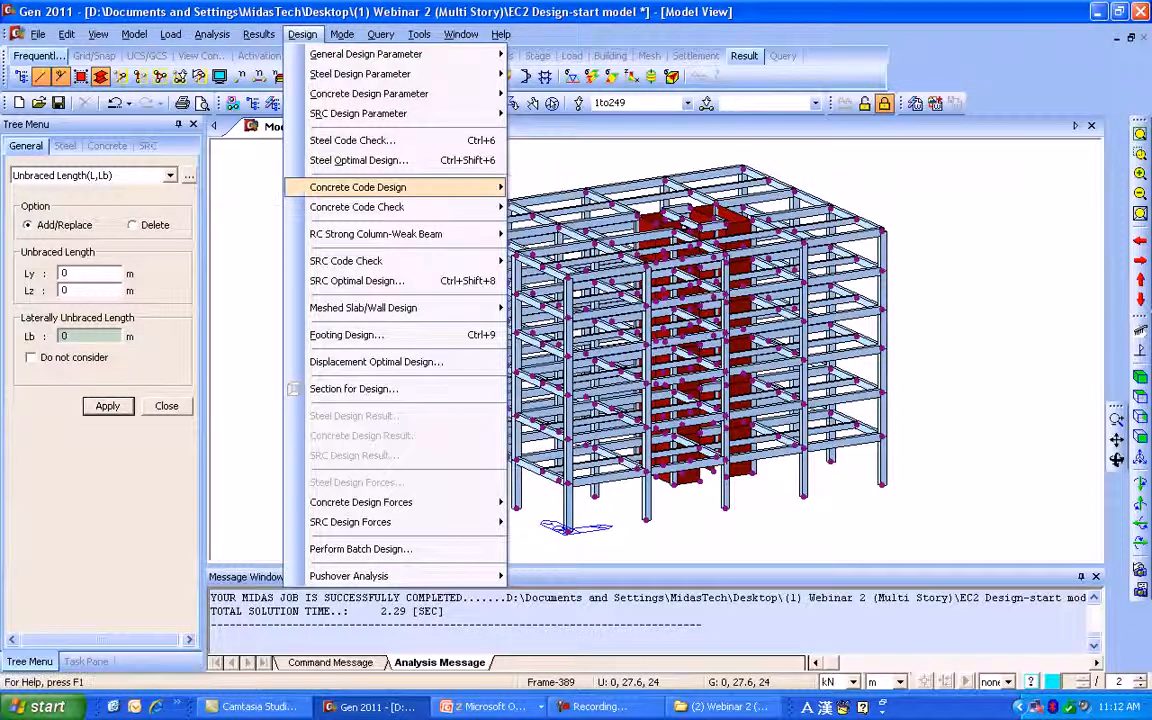
pyautogui.moveTo(380, 187)
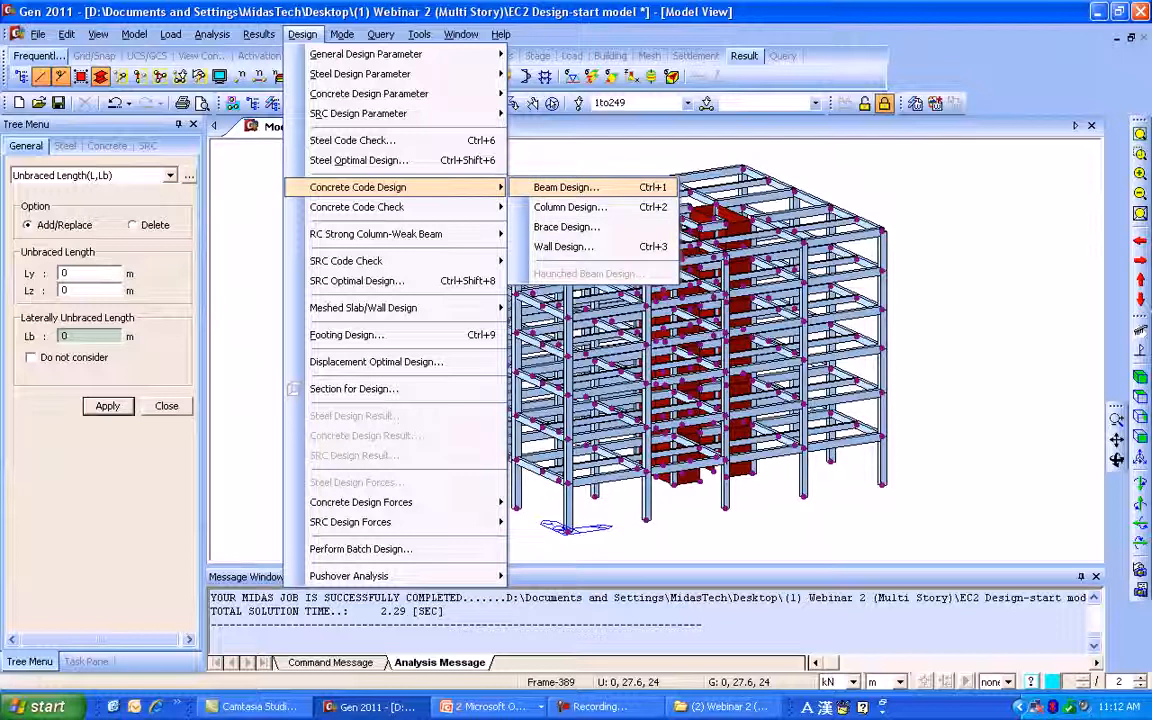
pyautogui.click(566, 187)
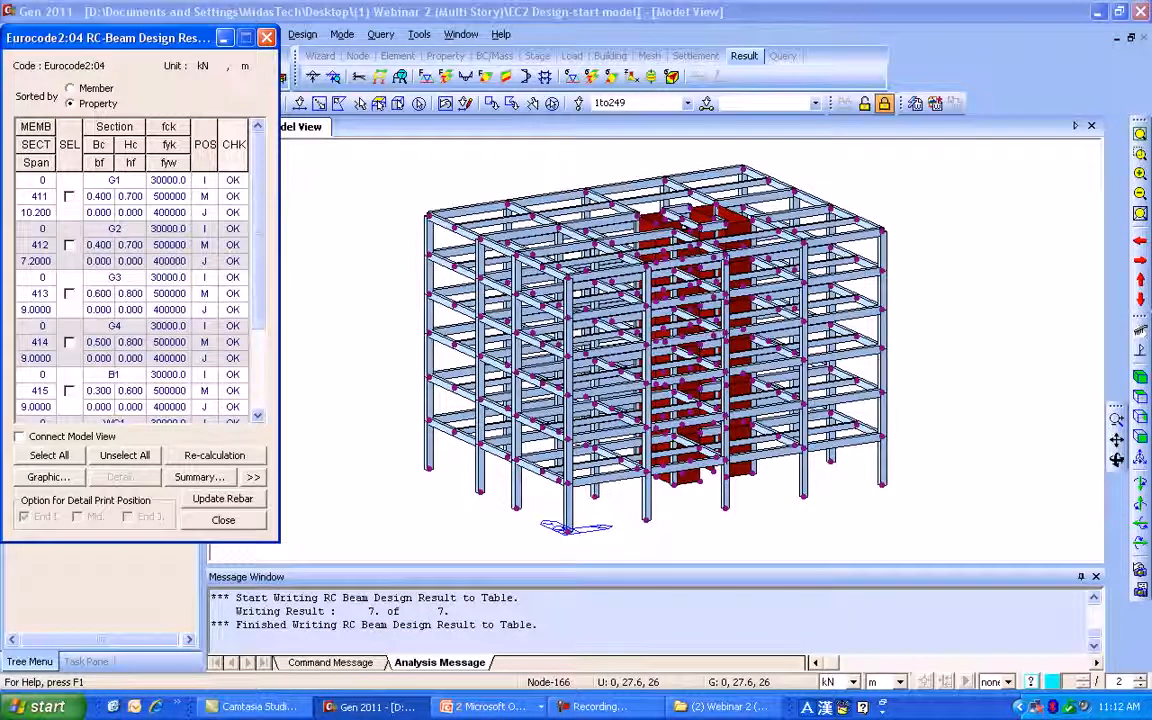
pyautogui.moveTo(130, 38); pyautogui.dragTo(217, 53)
pyautogui.click(340, 491)
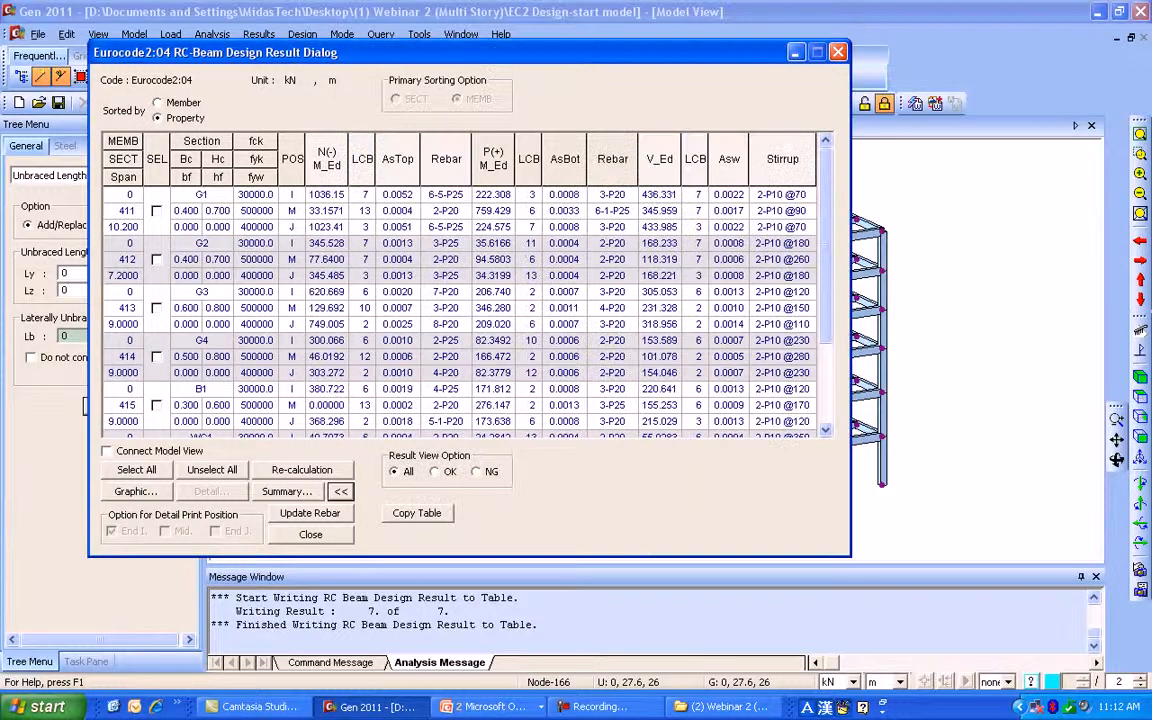
pyautogui.click(157, 103)
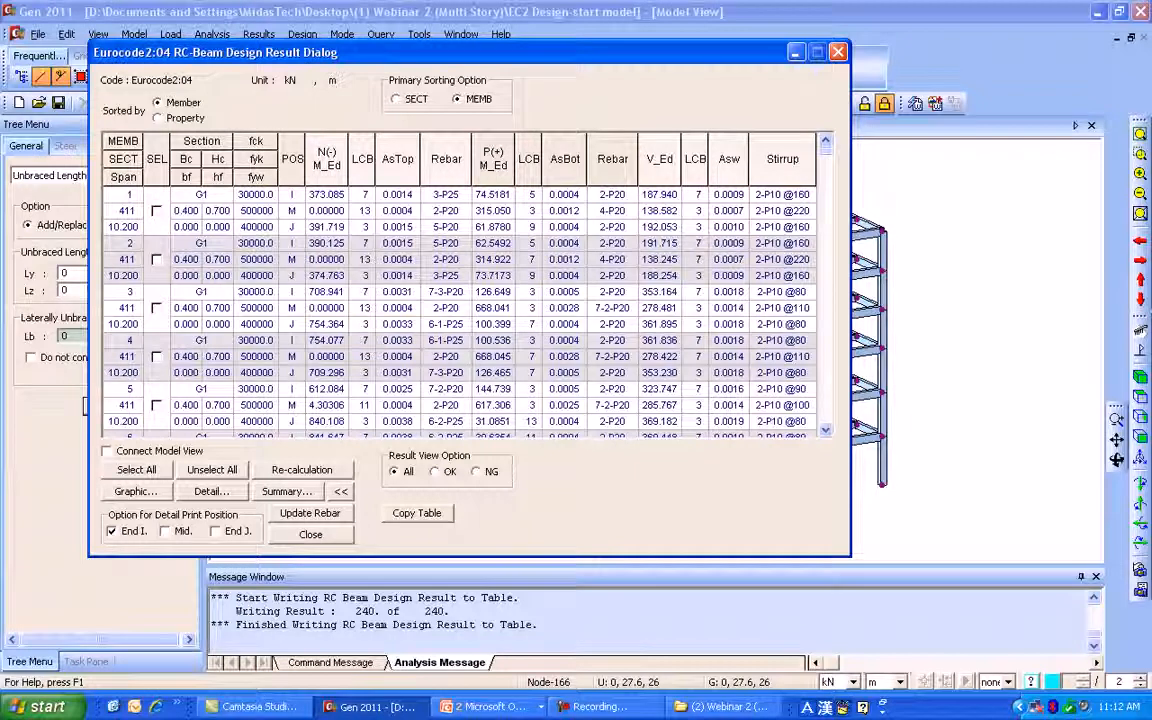
# - Select beam member 1 and examine its graphic design report: section diagrams, bending moment capacity and shear capacity
pyautogui.click(211, 491)
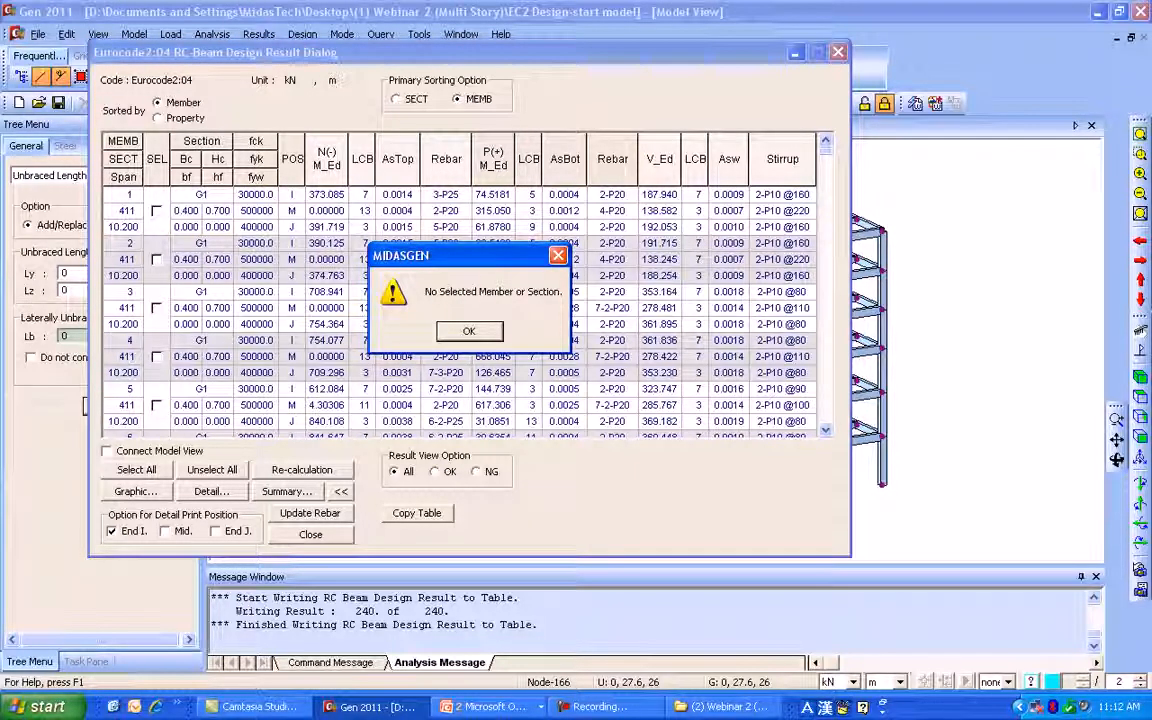
pyautogui.click(468, 331)
pyautogui.click(156, 210)
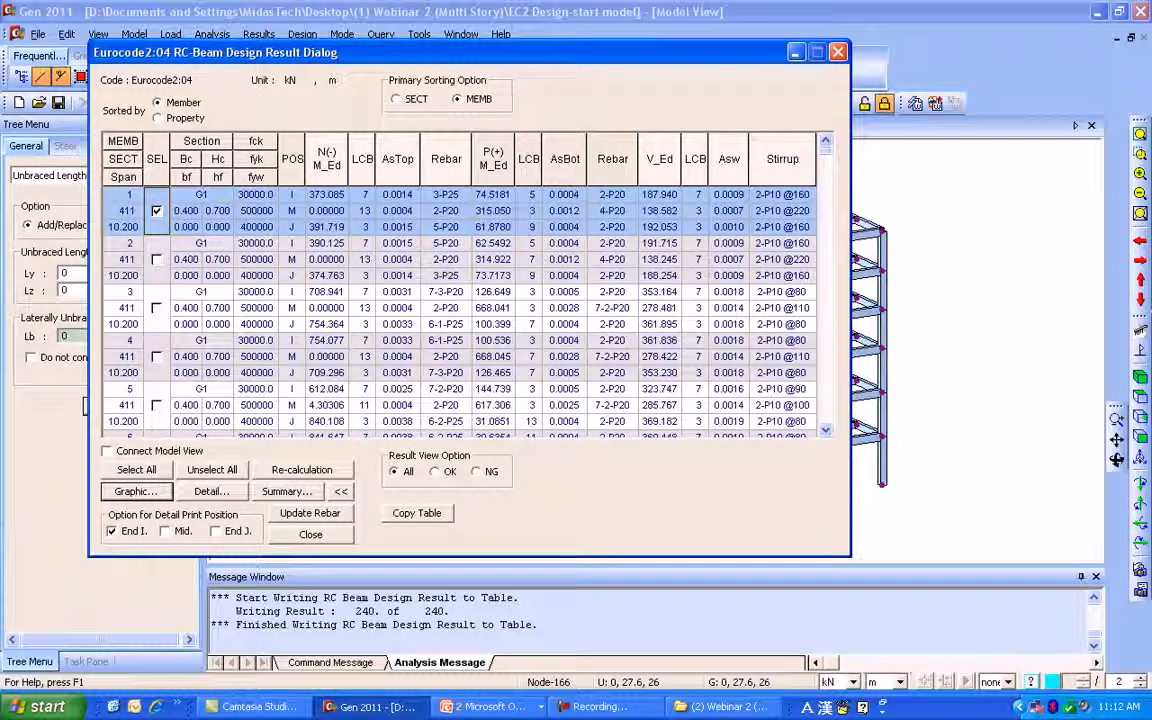
pyautogui.click(211, 491)
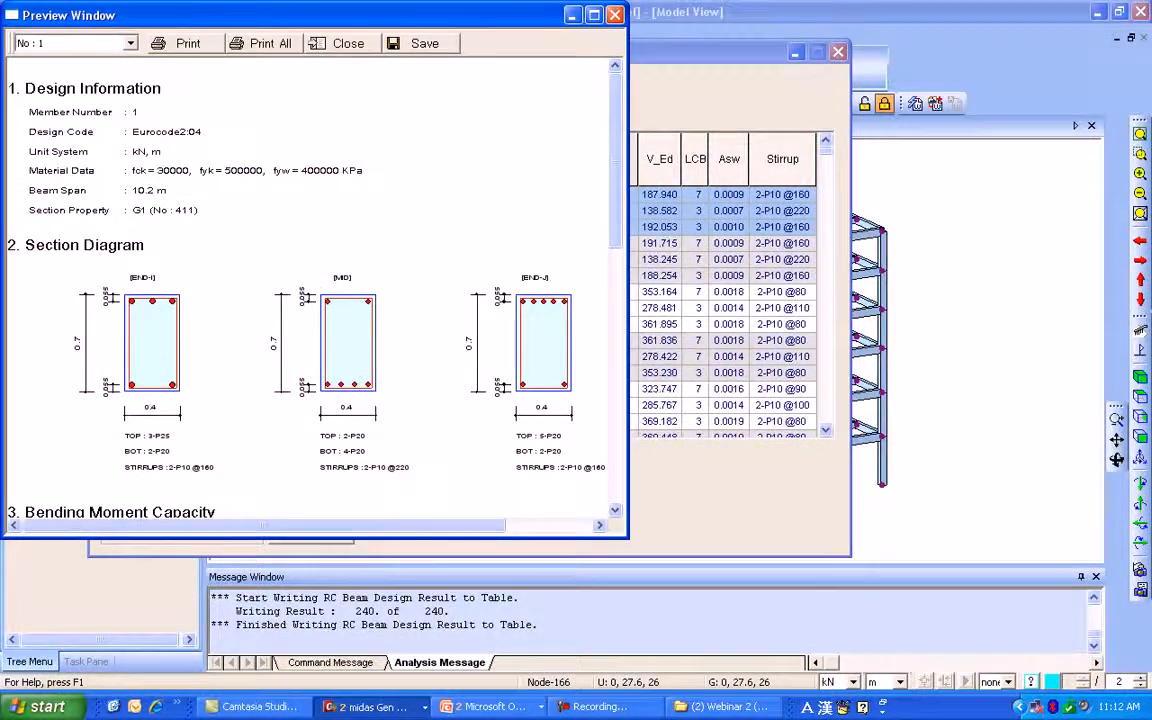
pyautogui.scroll(-1, 308, 285)
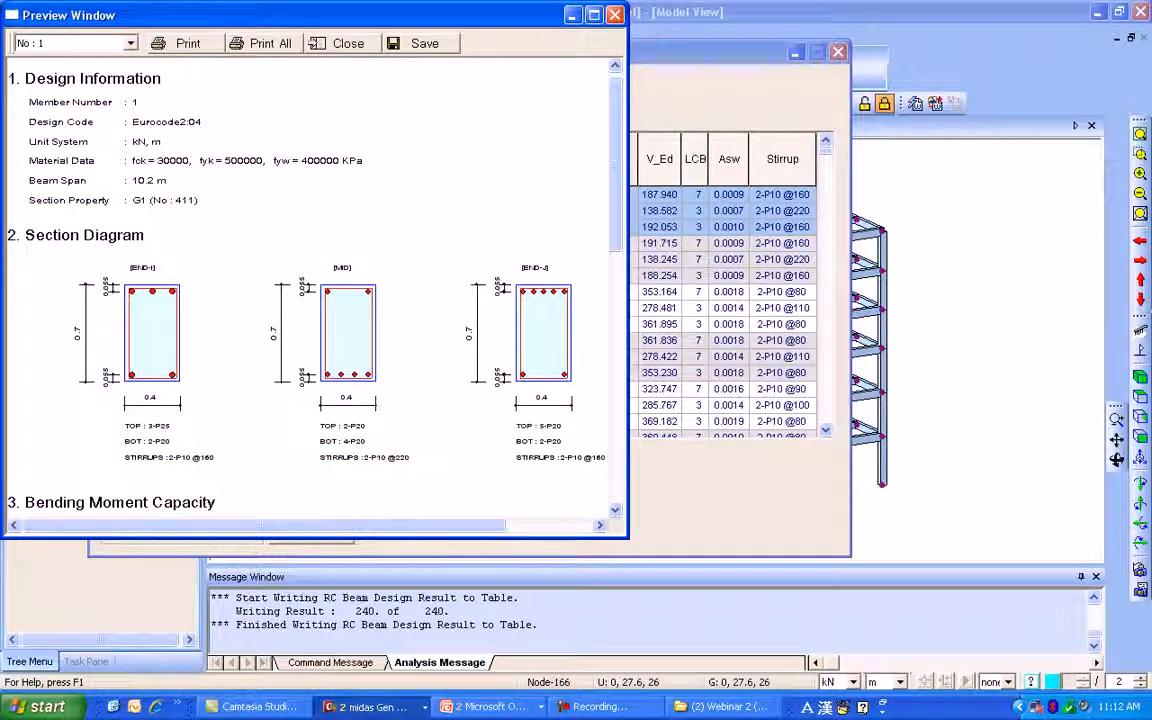
pyautogui.scroll(-3, 308, 285)
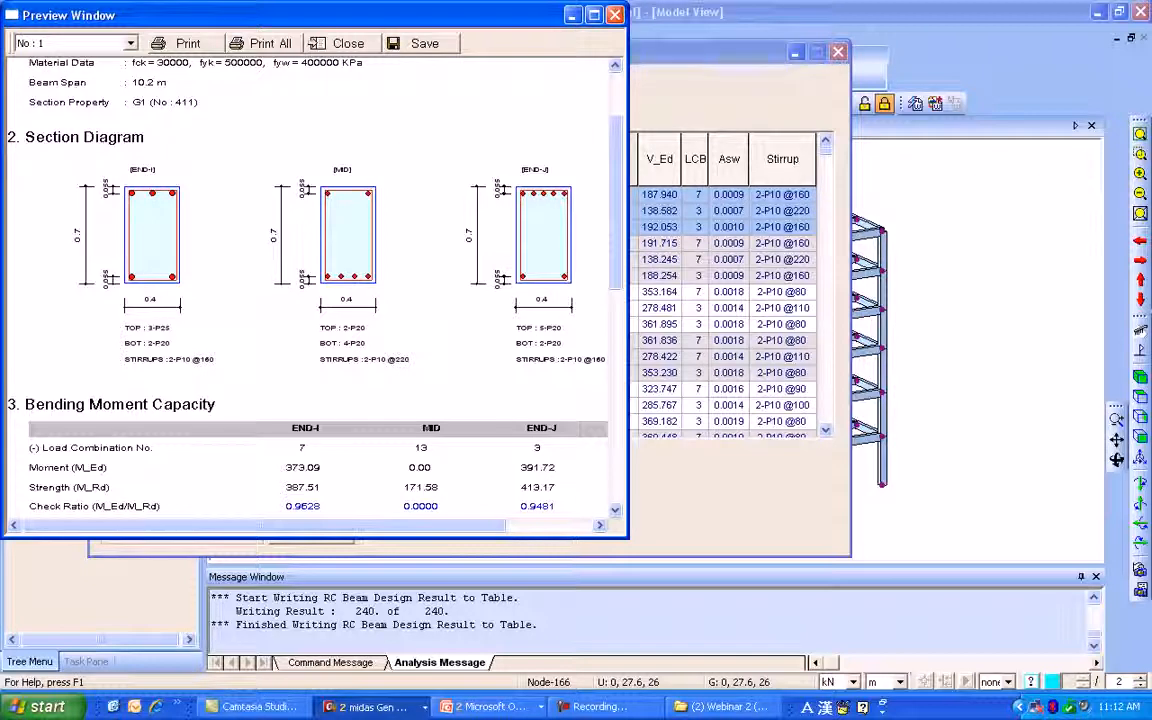
pyautogui.scroll(-5, 310, 290)
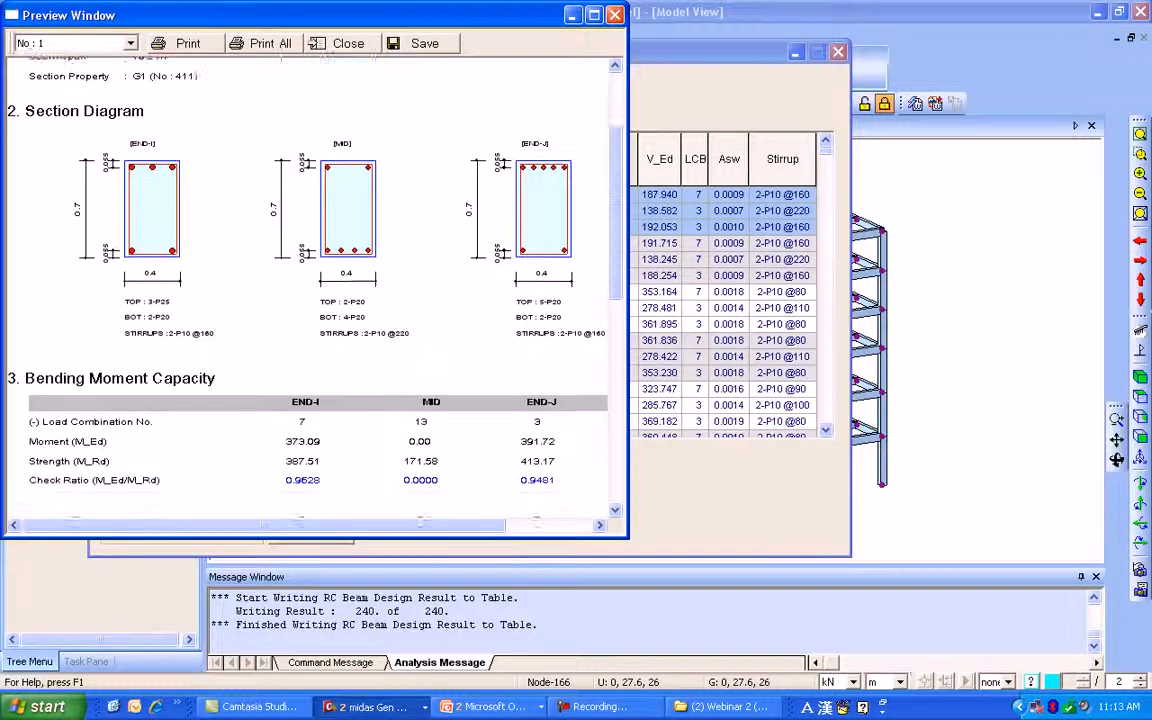
pyautogui.scroll(-3, 310, 290)
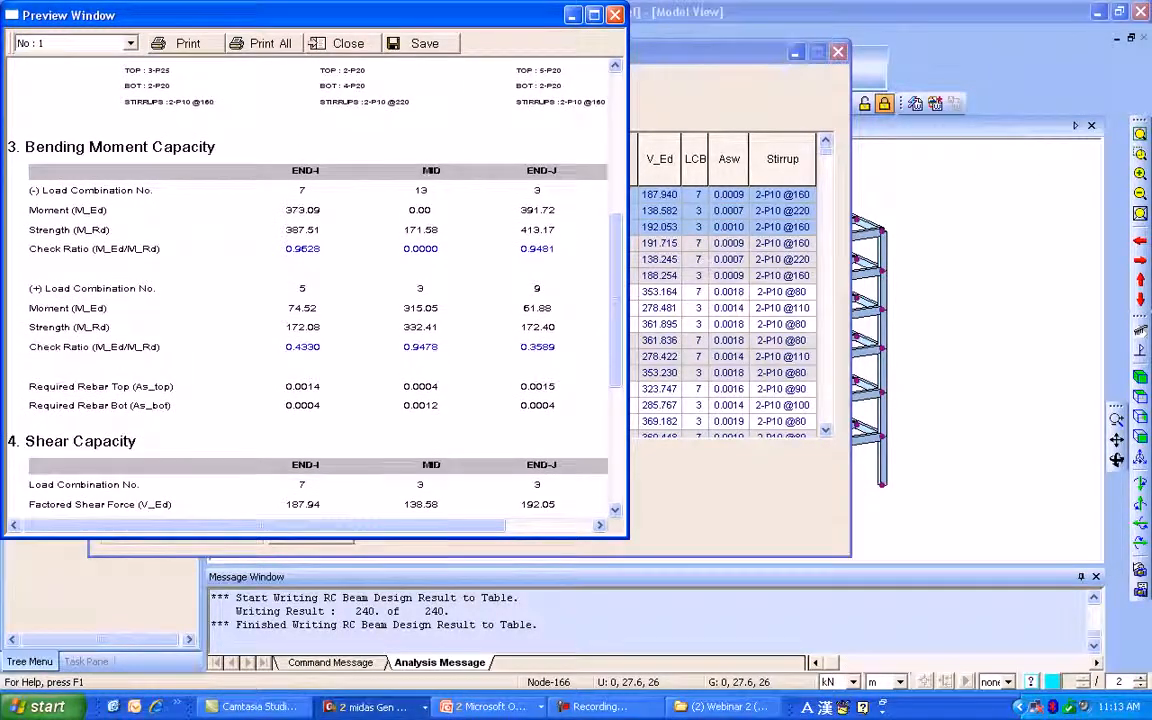
pyautogui.scroll(-6, 310, 290)
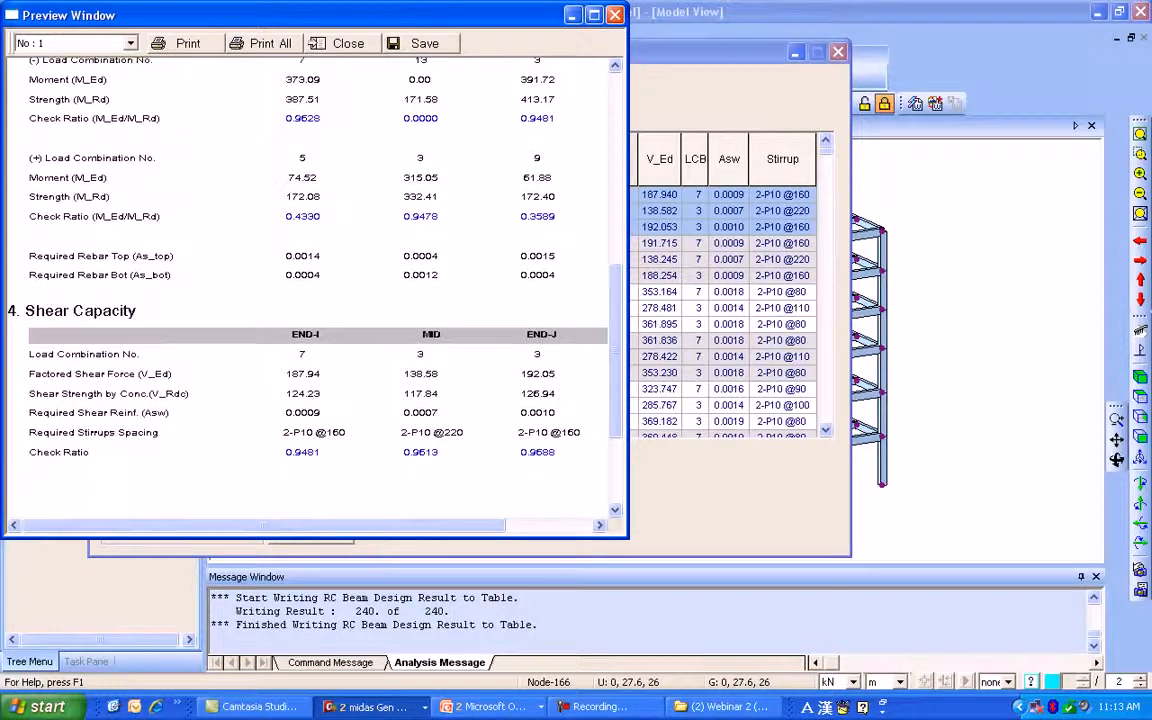
pyautogui.scroll(18, 310, 290)
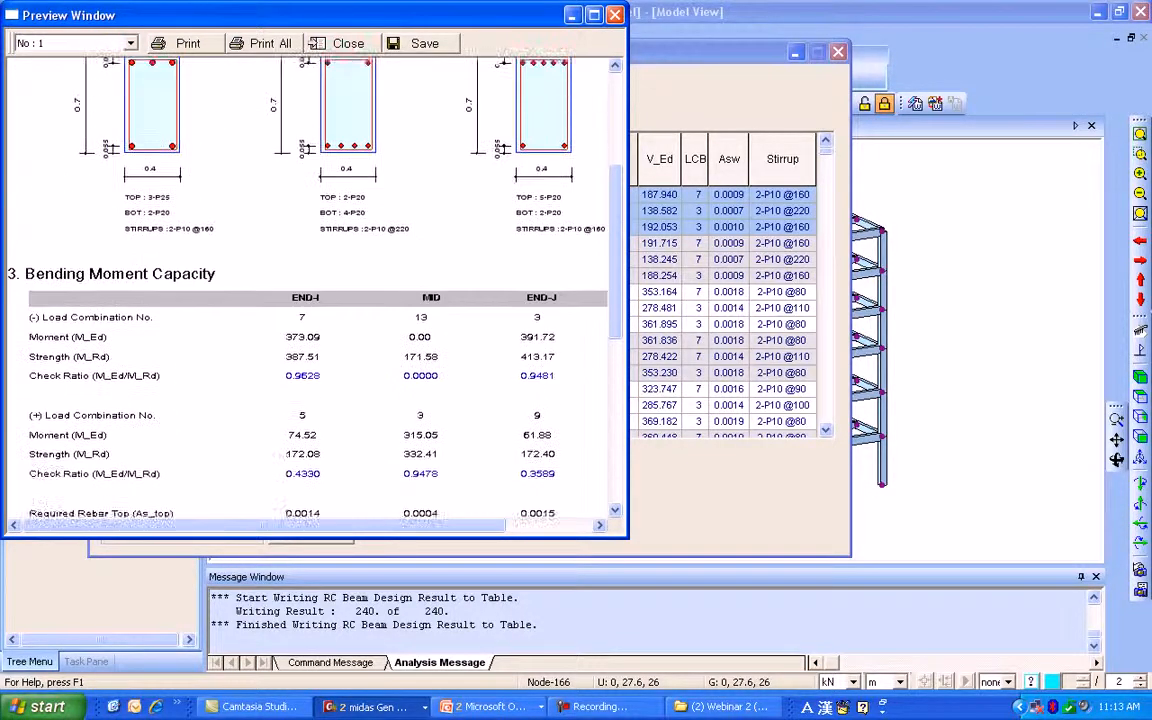
pyautogui.click(615, 14)
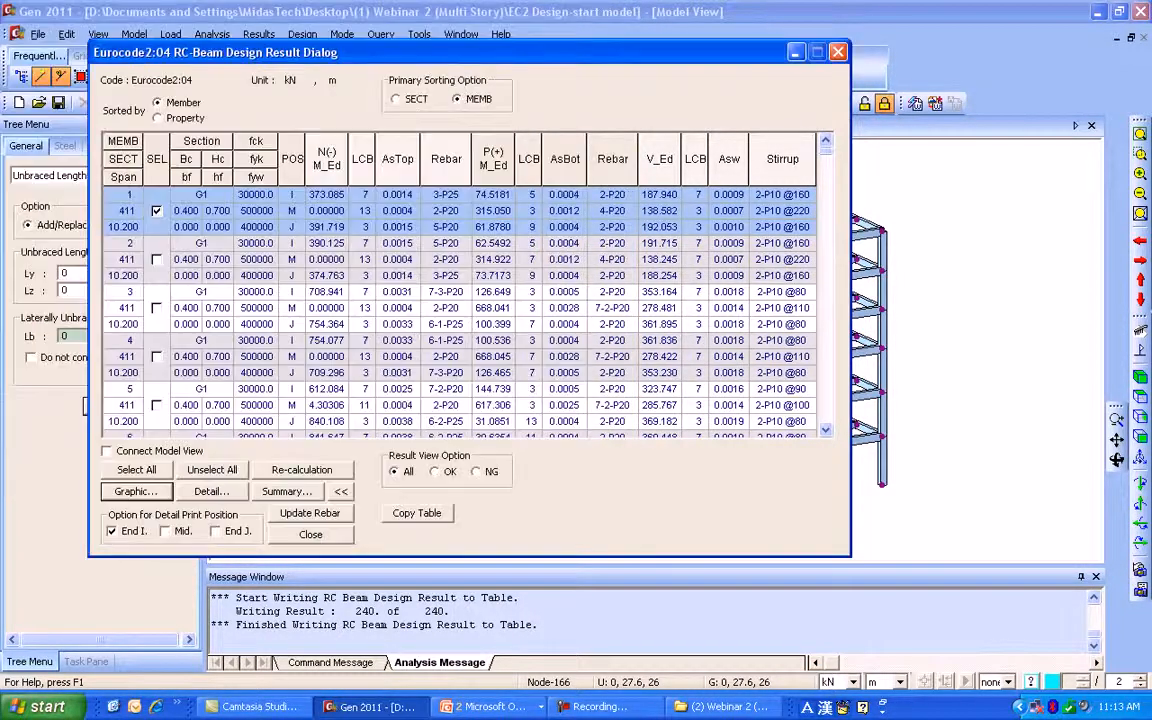
# - Generate the detailed calculation report for beam member 1 and examine its load combinations, beam data and bending moment capacity calculations
pyautogui.click(212, 491)
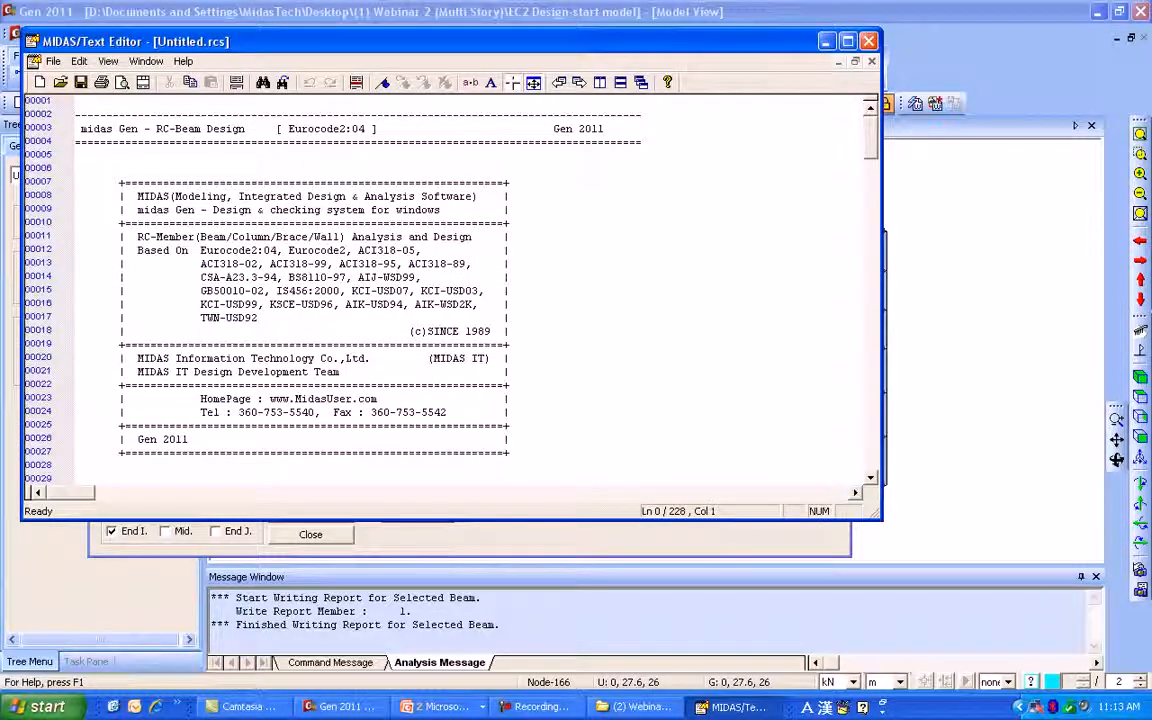
pyautogui.scroll(-15, 528, 290)
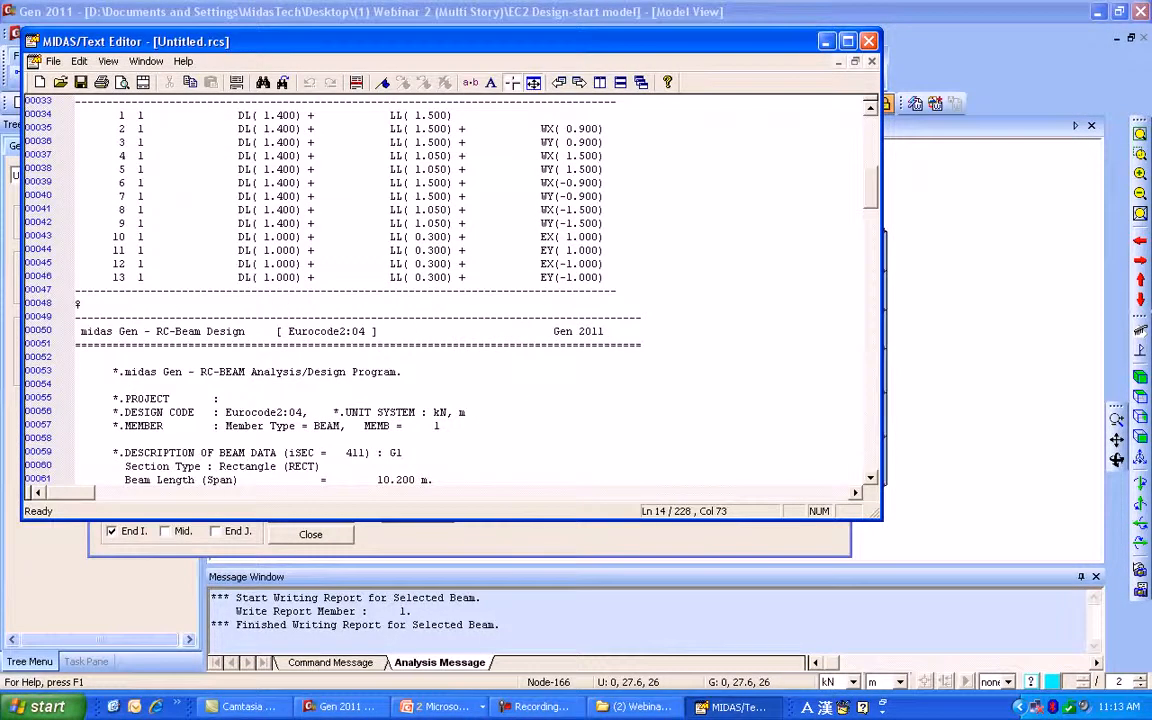
pyautogui.scroll(-5, 450, 290)
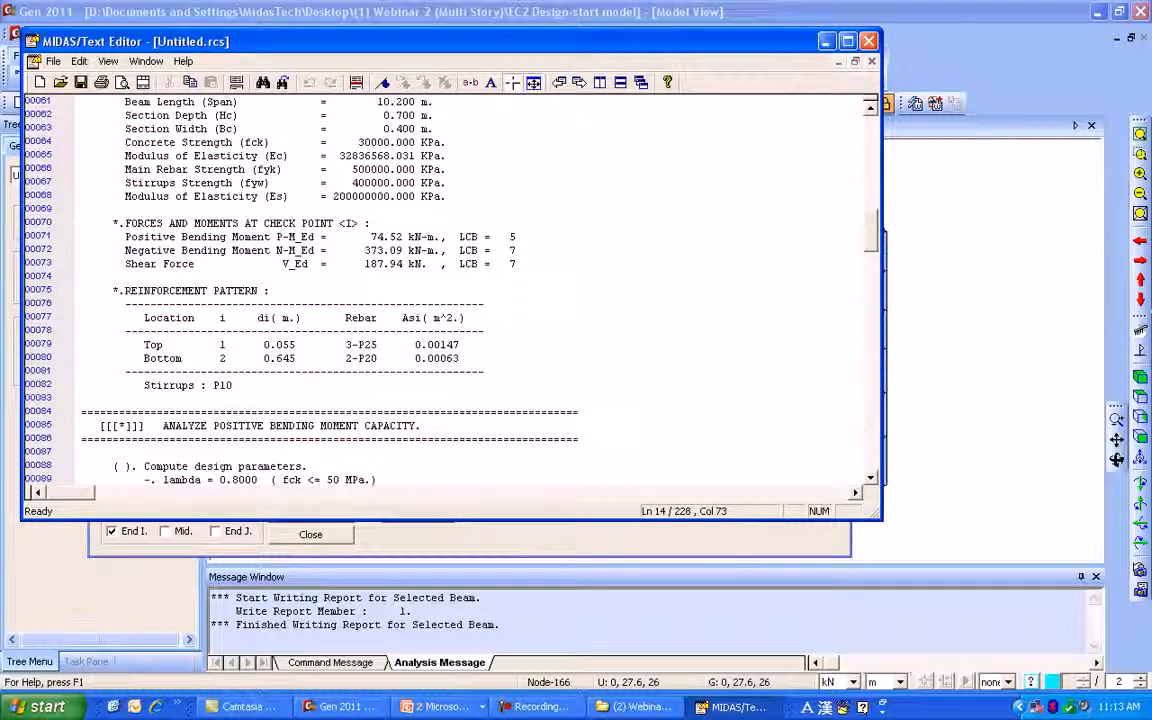
pyautogui.scroll(-20, 77, 425)
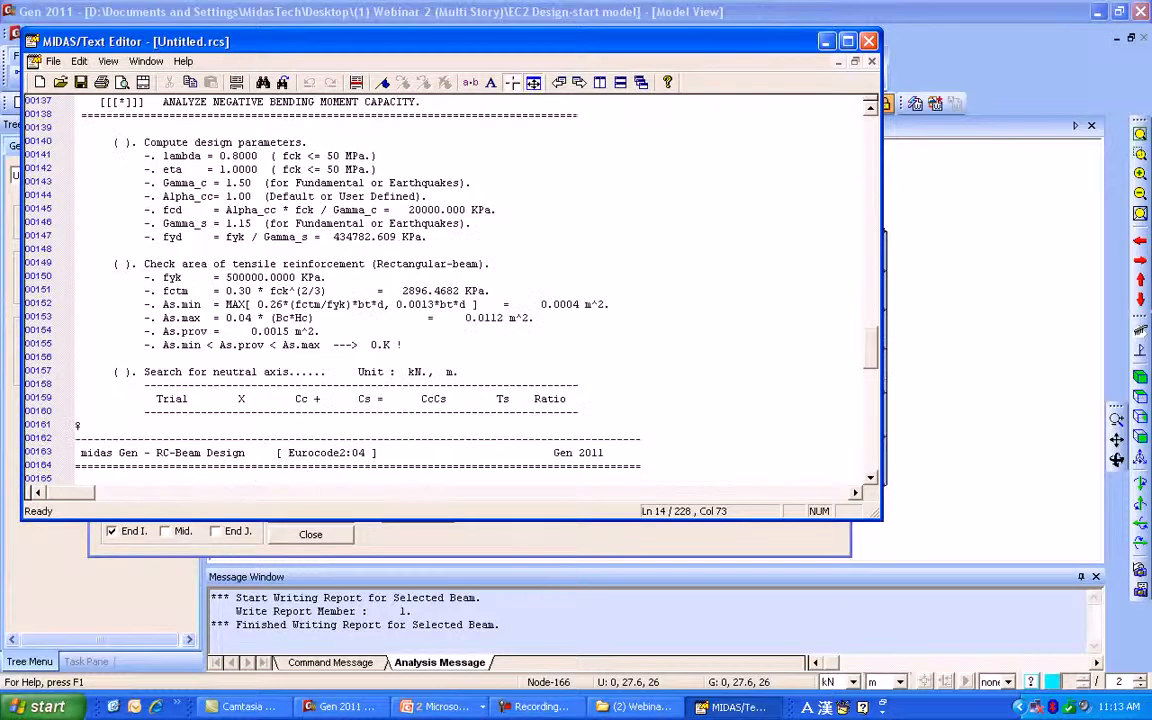
pyautogui.scroll(-7, 450, 290)
pyautogui.scroll(-5, 77, 155)
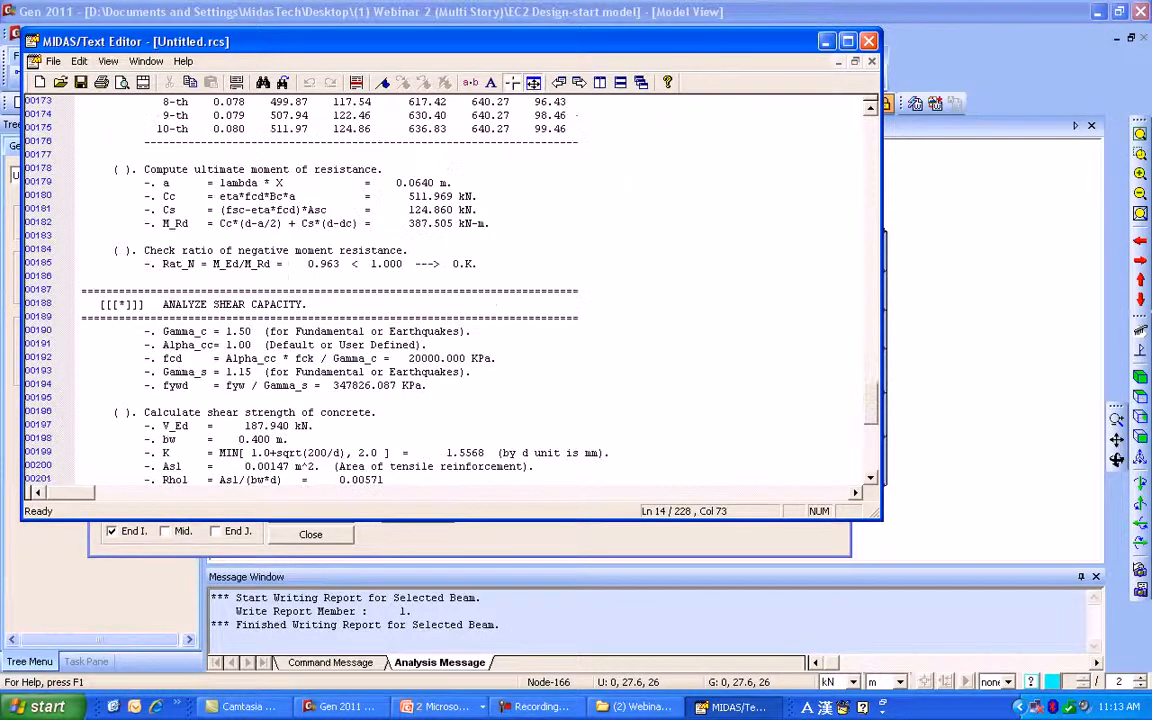
pyautogui.moveTo(220, 183); pyautogui.dragTo(304, 196)
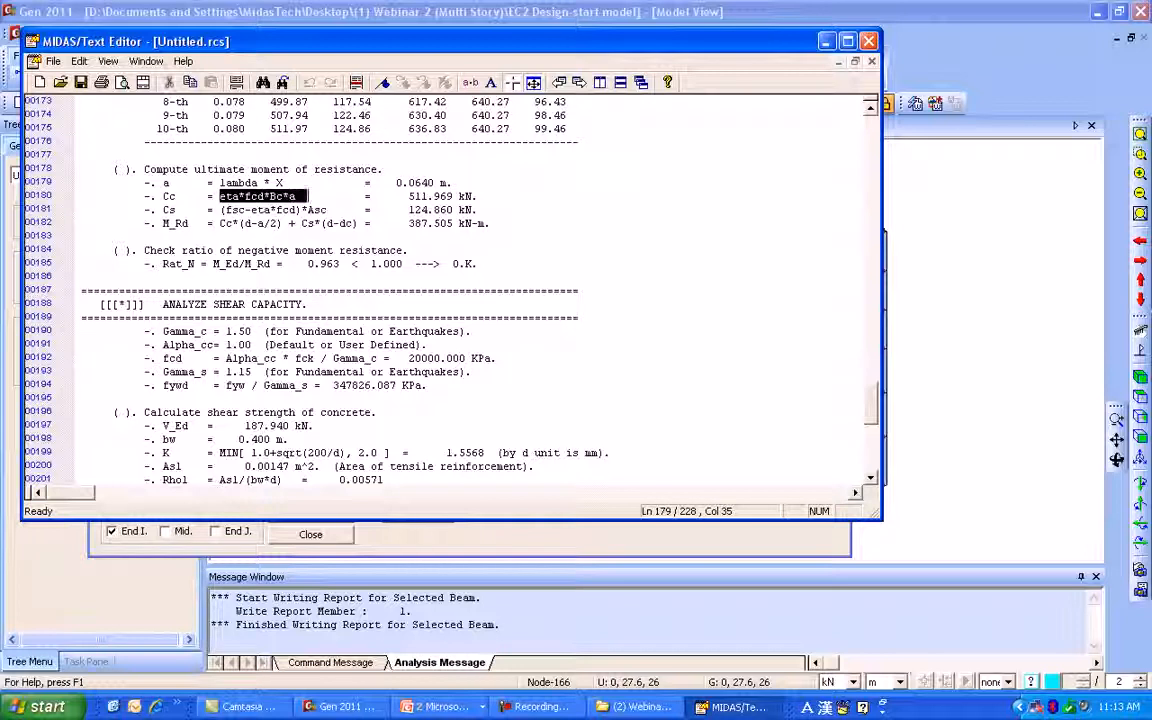
# - Examine the shear capacity calculations in the detailed report, and discard the temporary report file without saving
pyautogui.scroll(-8, 77, 317)
pyautogui.scroll(1, 450, 290)
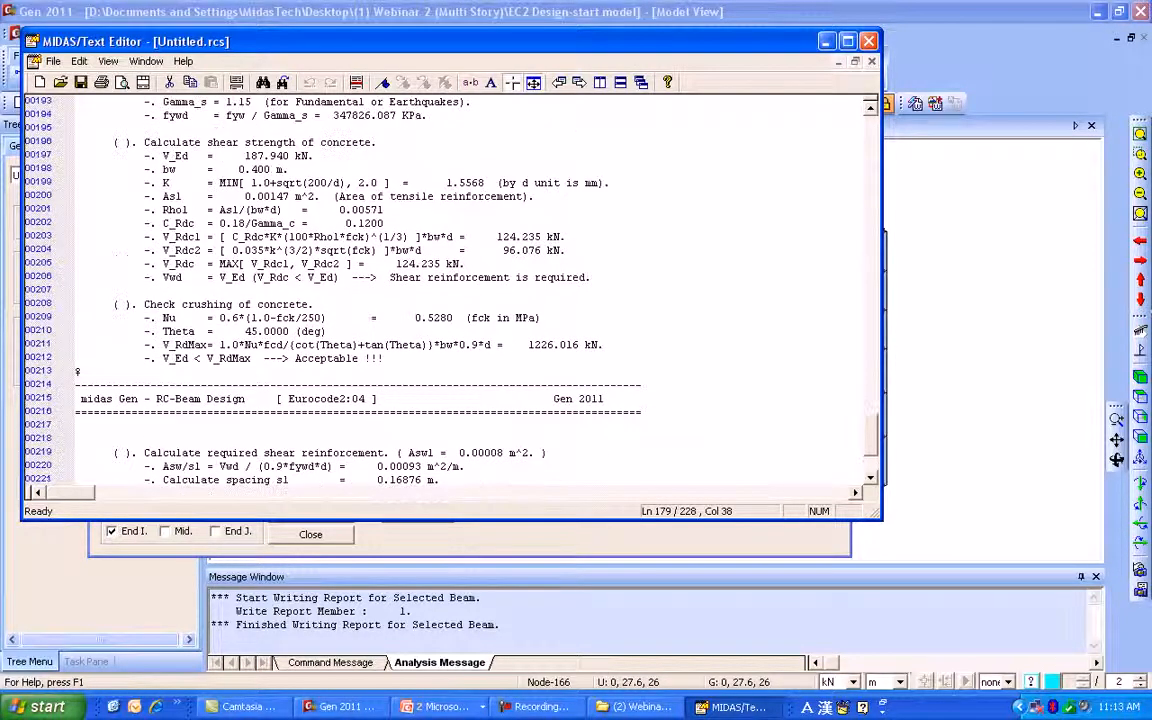
pyautogui.moveTo(219, 210); pyautogui.dragTo(277, 210)
pyautogui.click(277, 210)
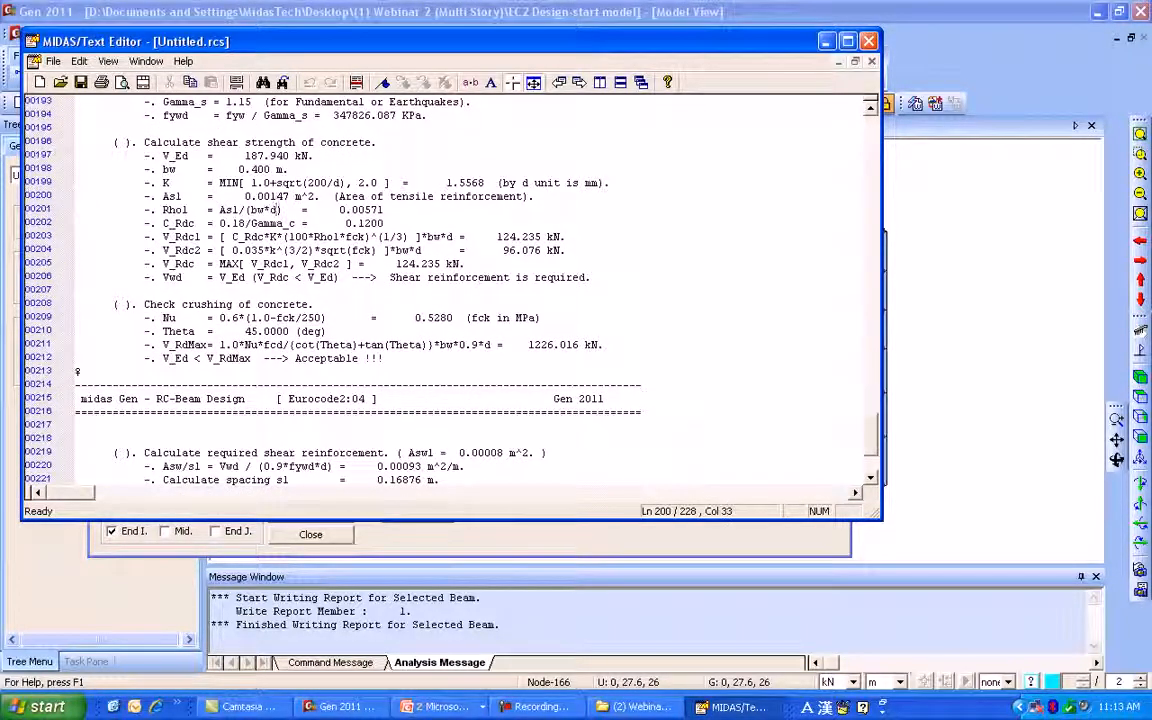
pyautogui.click(868, 41)
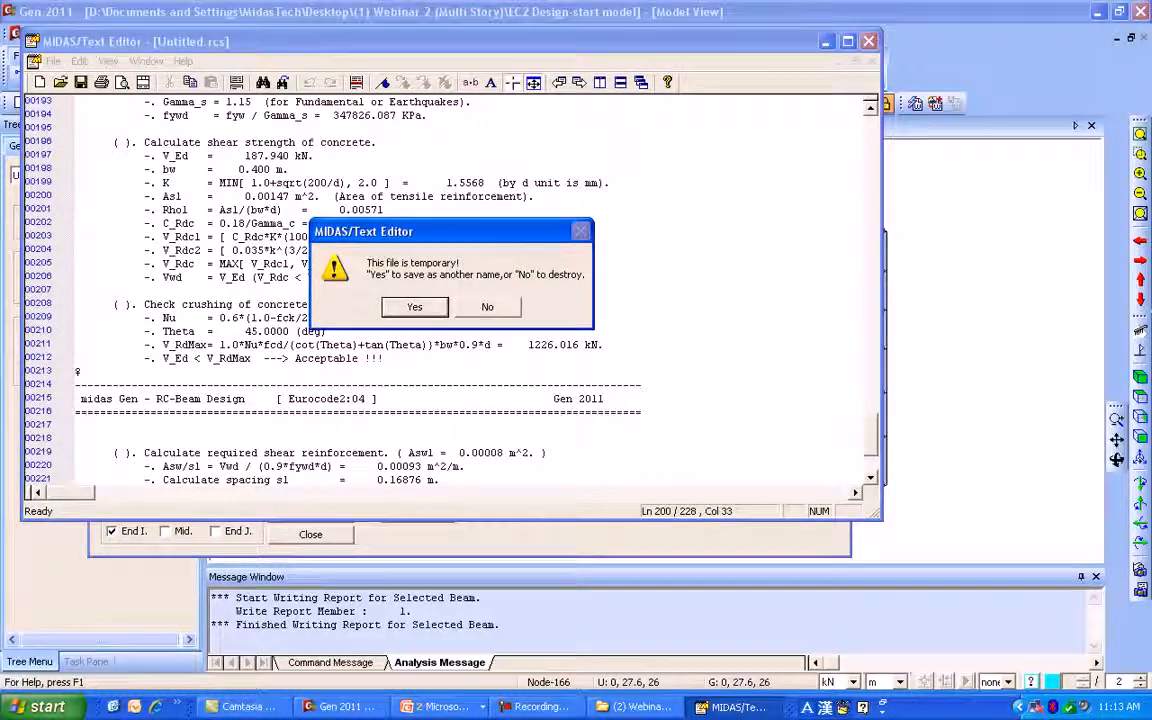
pyautogui.click(486, 306)
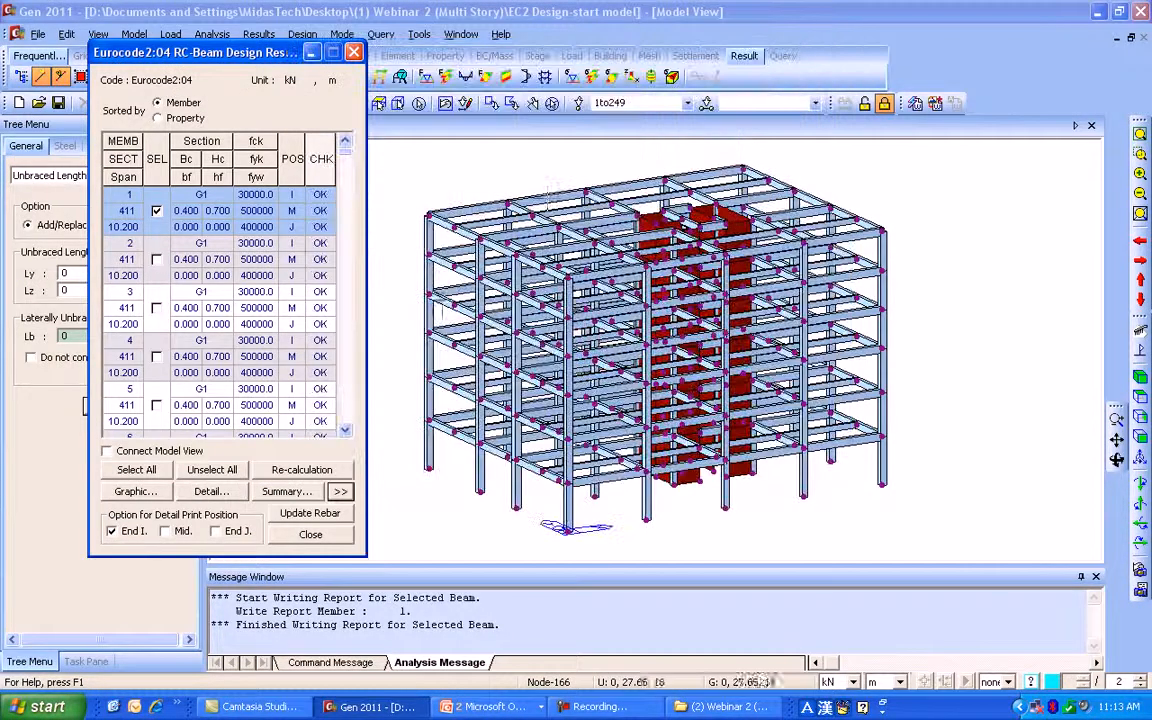
# - Collapse the beam design result table to its compact form and open the list of sections for design
pyautogui.click(340, 491)
pyautogui.moveTo(200, 52); pyautogui.dragTo(104, 159)
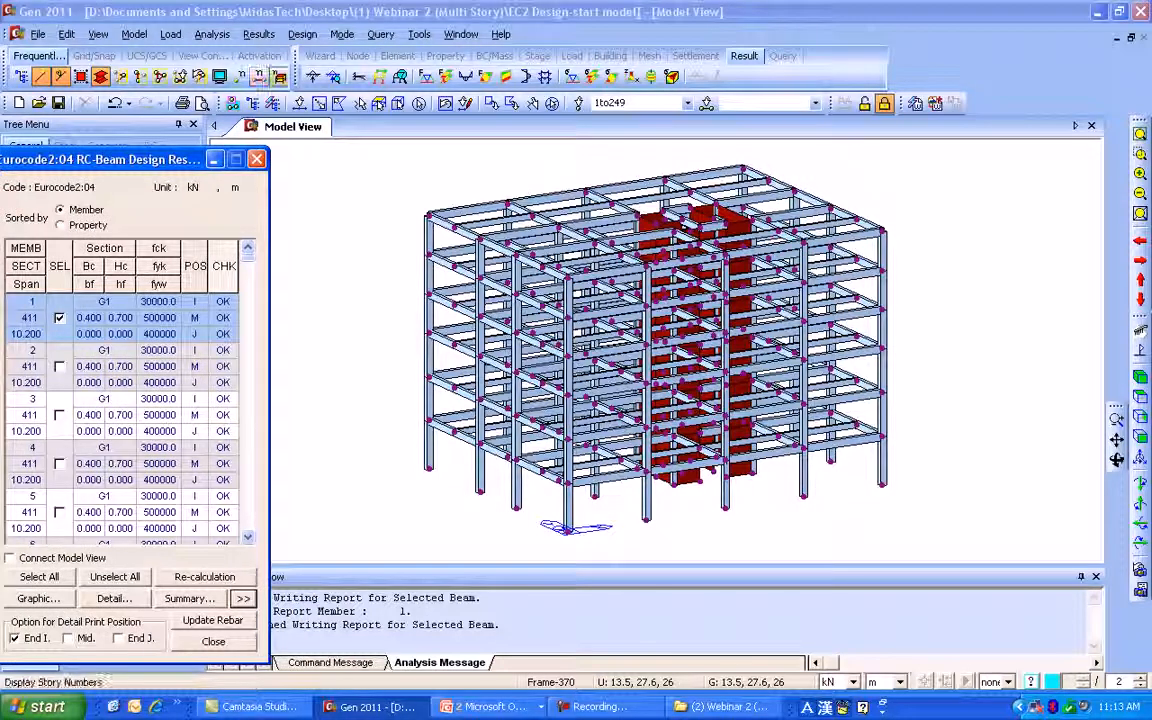
pyautogui.click(300, 34)
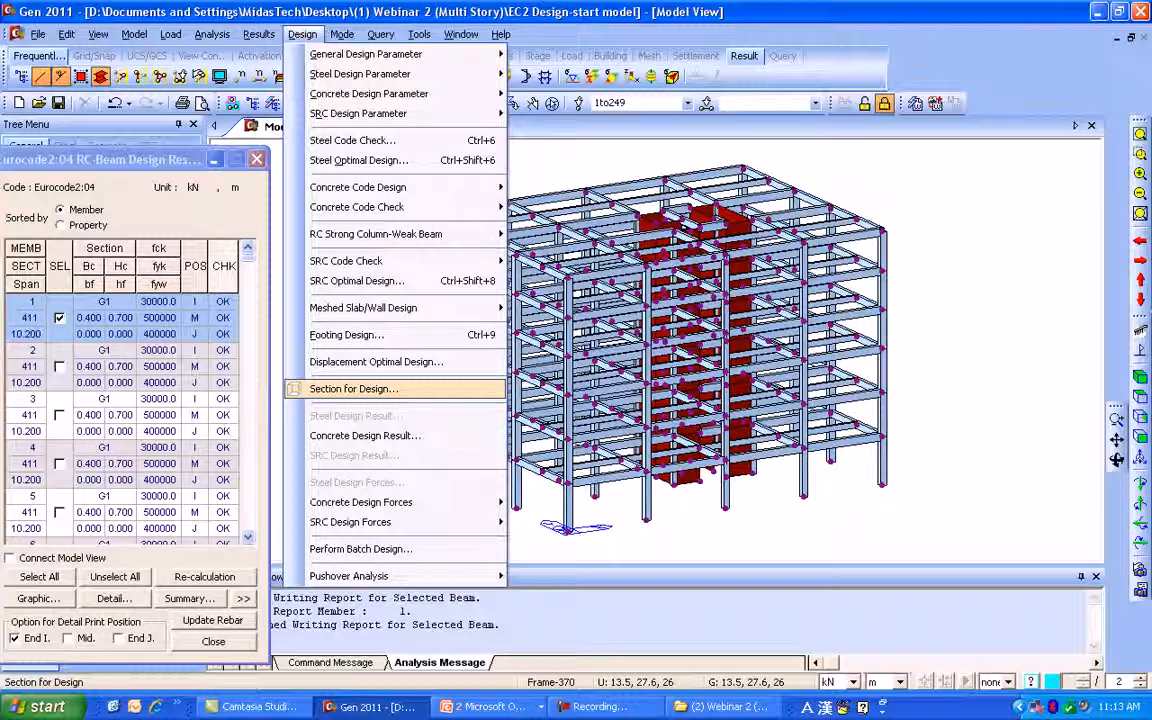
pyautogui.click(354, 389)
pyautogui.moveTo(450, 208); pyautogui.dragTo(380, 163)
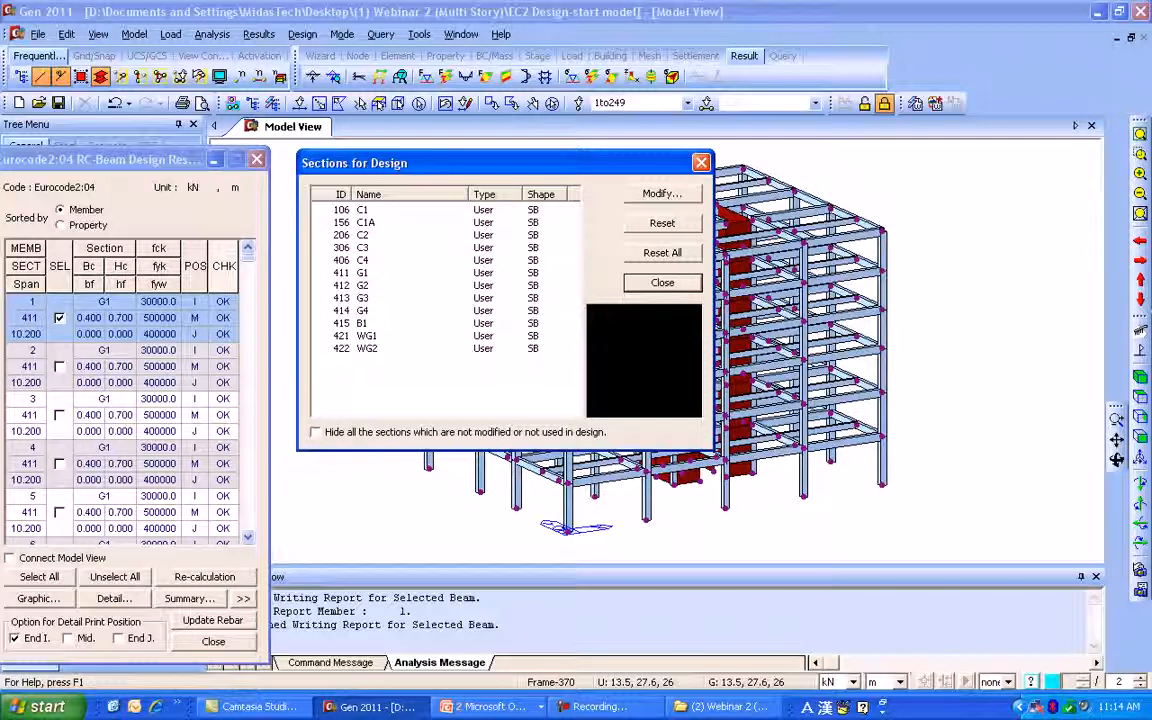
# - Change the design section G3 to a height H of 0.85 m and a width B of 0.65 m
pyautogui.click(364, 298)
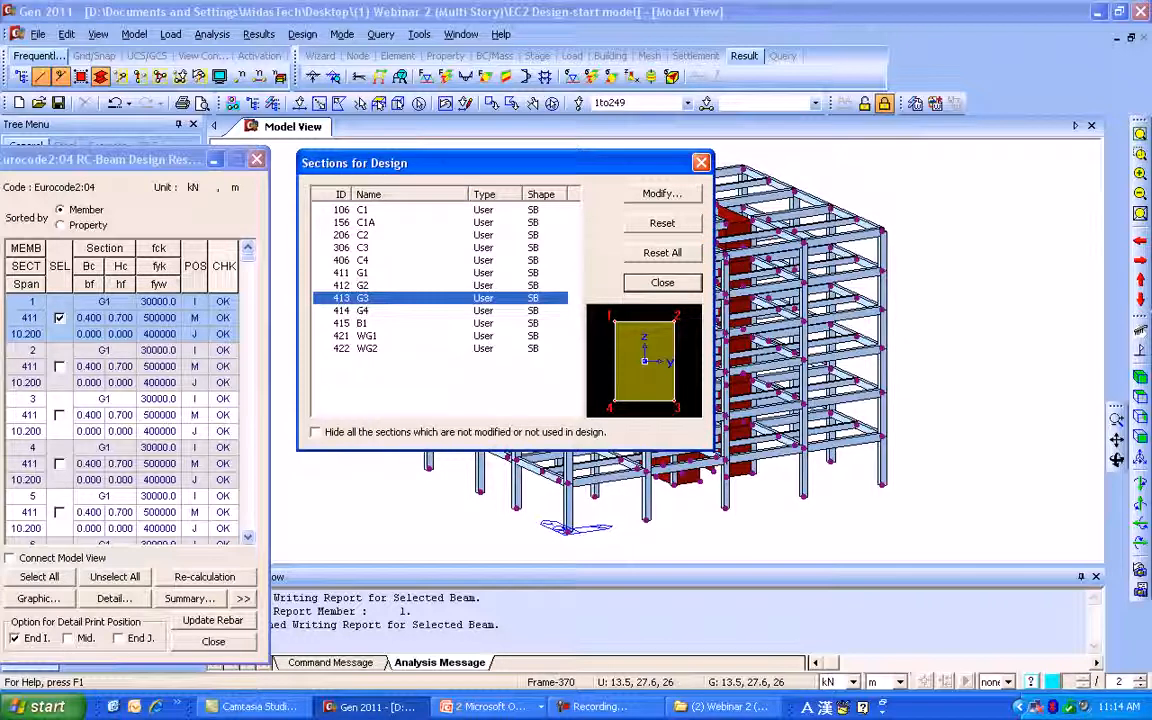
pyautogui.click(662, 194)
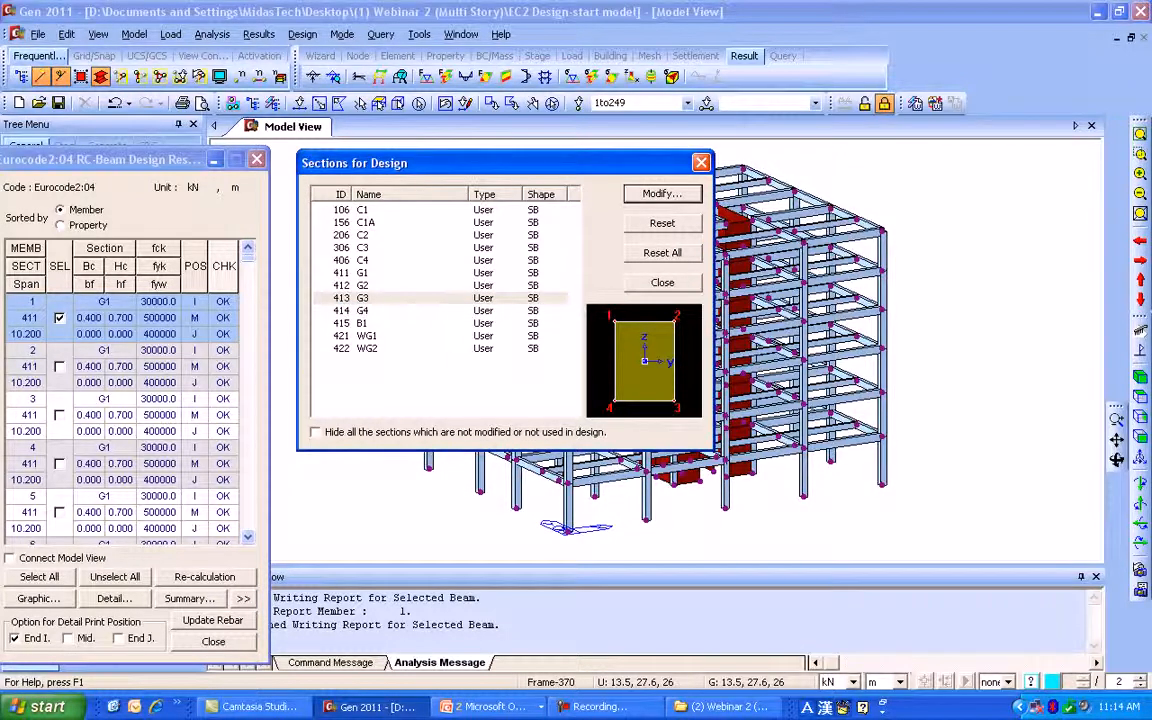
pyautogui.click(974, 377)
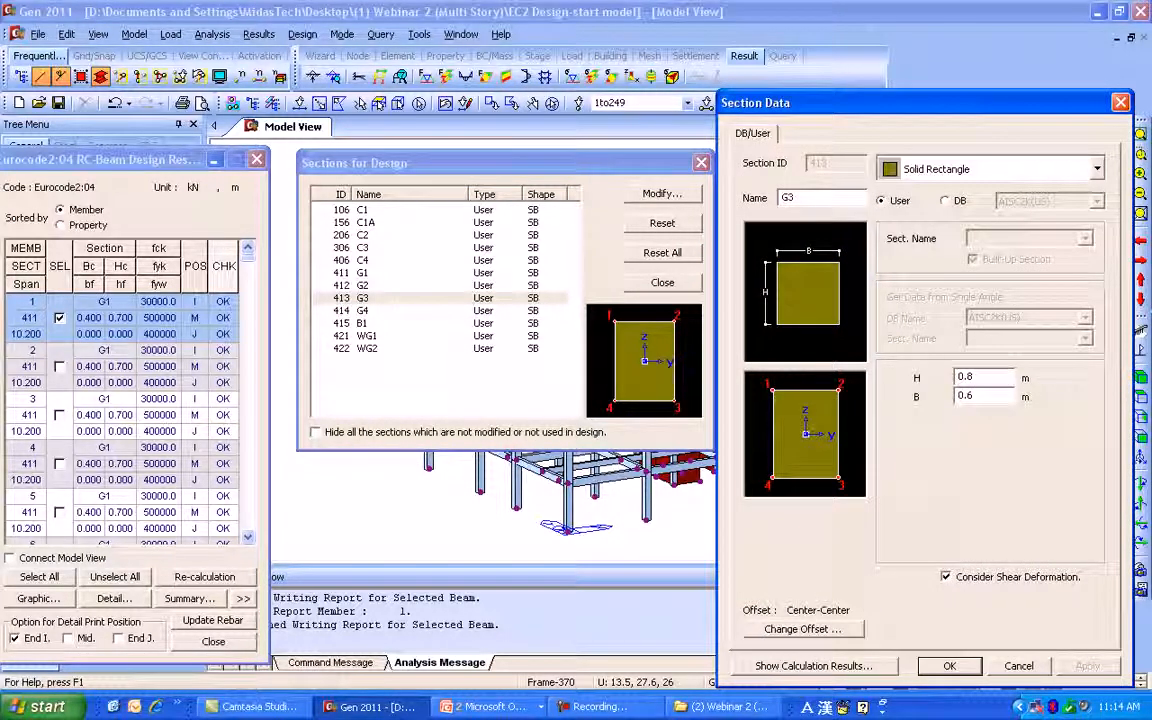
pyautogui.write('5')
pyautogui.click(976, 396)
pyautogui.write('5')
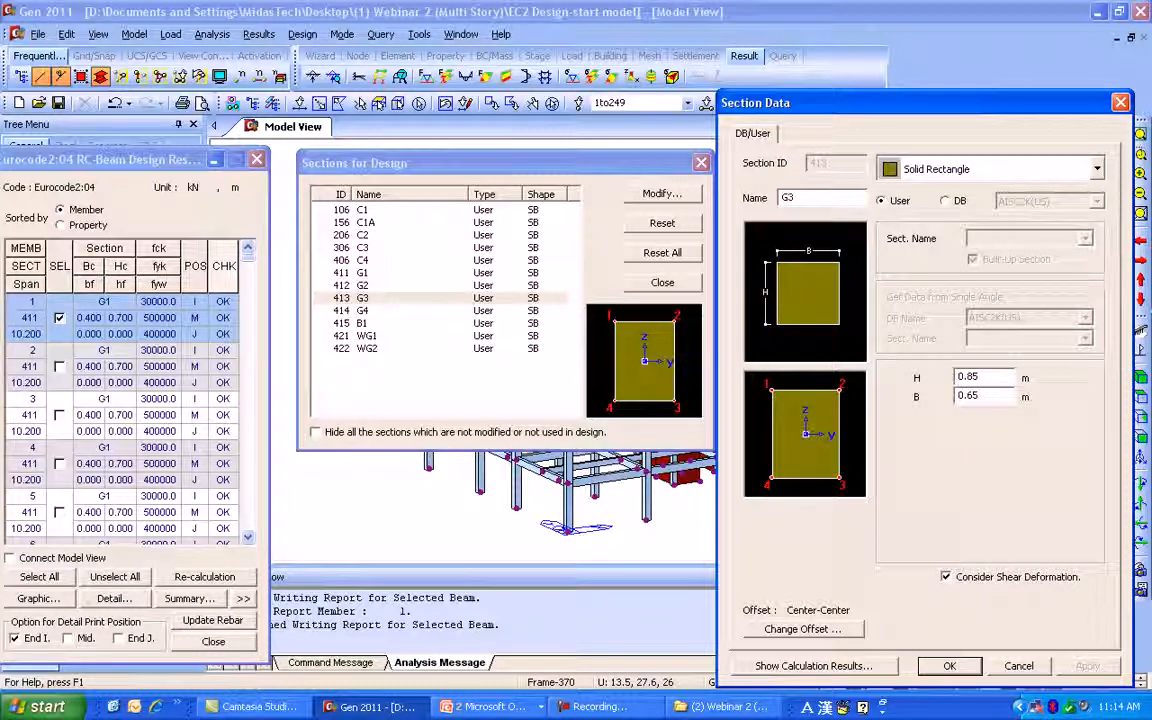
pyautogui.press('Return')
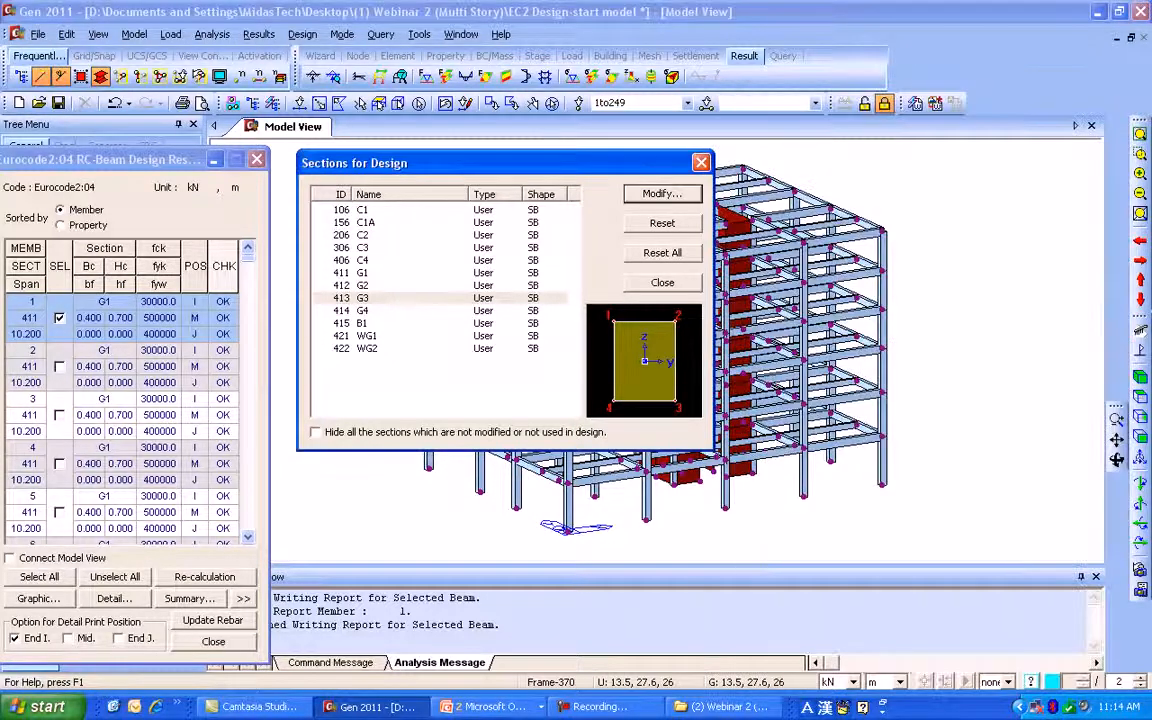
pyautogui.click(662, 283)
# - Sort the beam design results by property and recalculate section 413 (G3)
pyautogui.moveTo(120, 160); pyautogui.dragTo(399, 74)
pyautogui.click(340, 140)
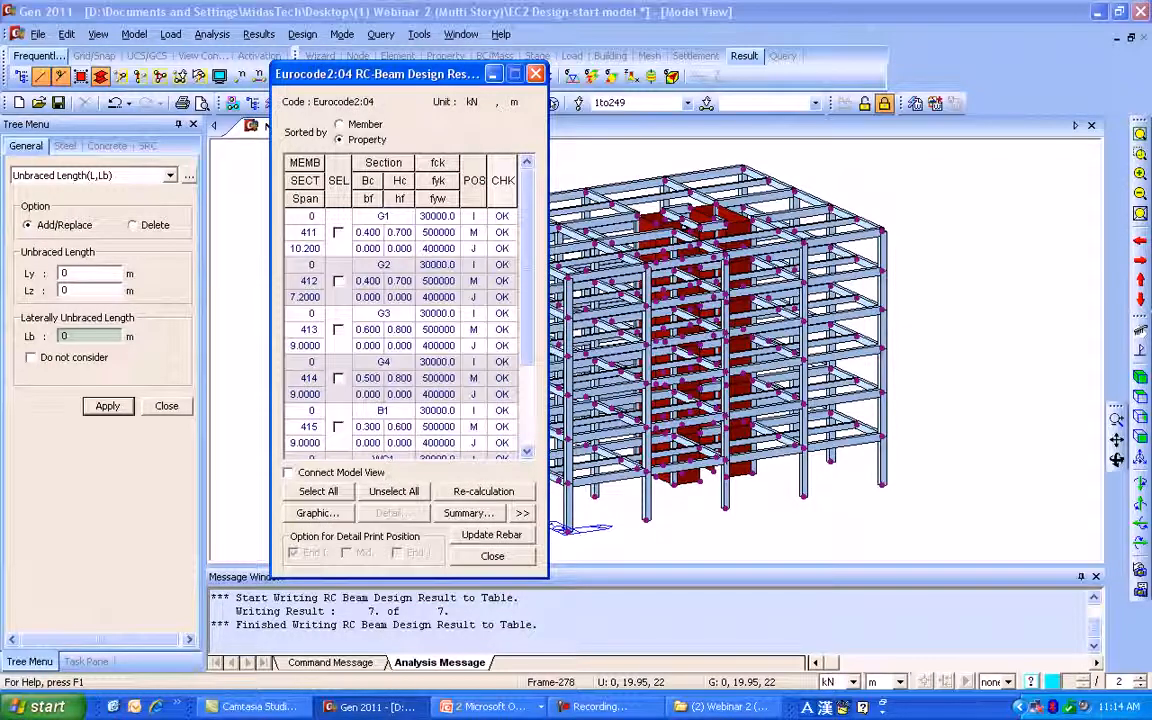
pyautogui.click(338, 329)
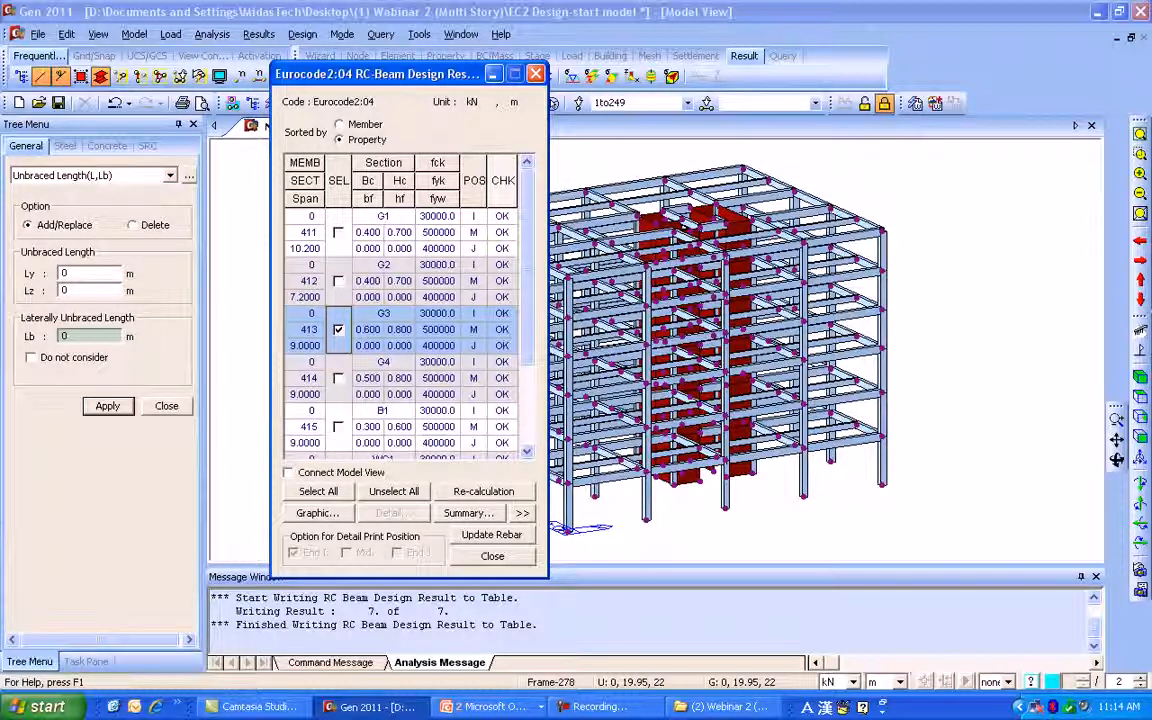
pyautogui.click(483, 491)
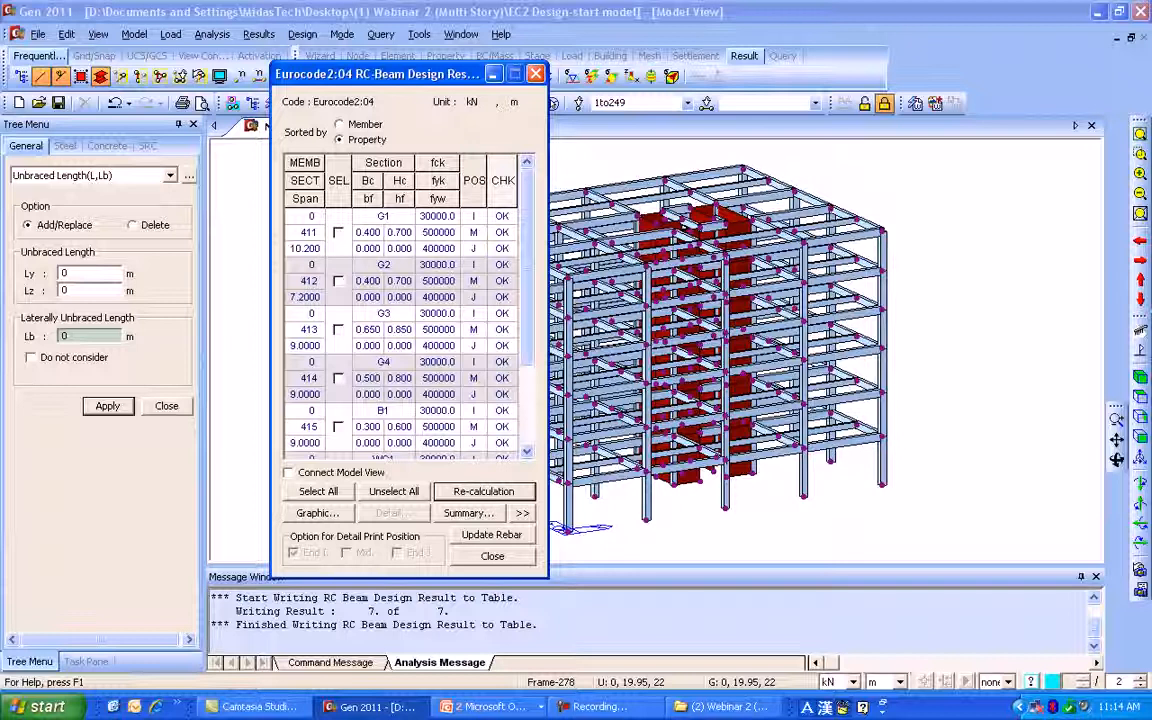
# - Select all beam sections in the results, update their rebar data from the design, and leave the beam results
pyautogui.click(318, 491)
pyautogui.click(492, 535)
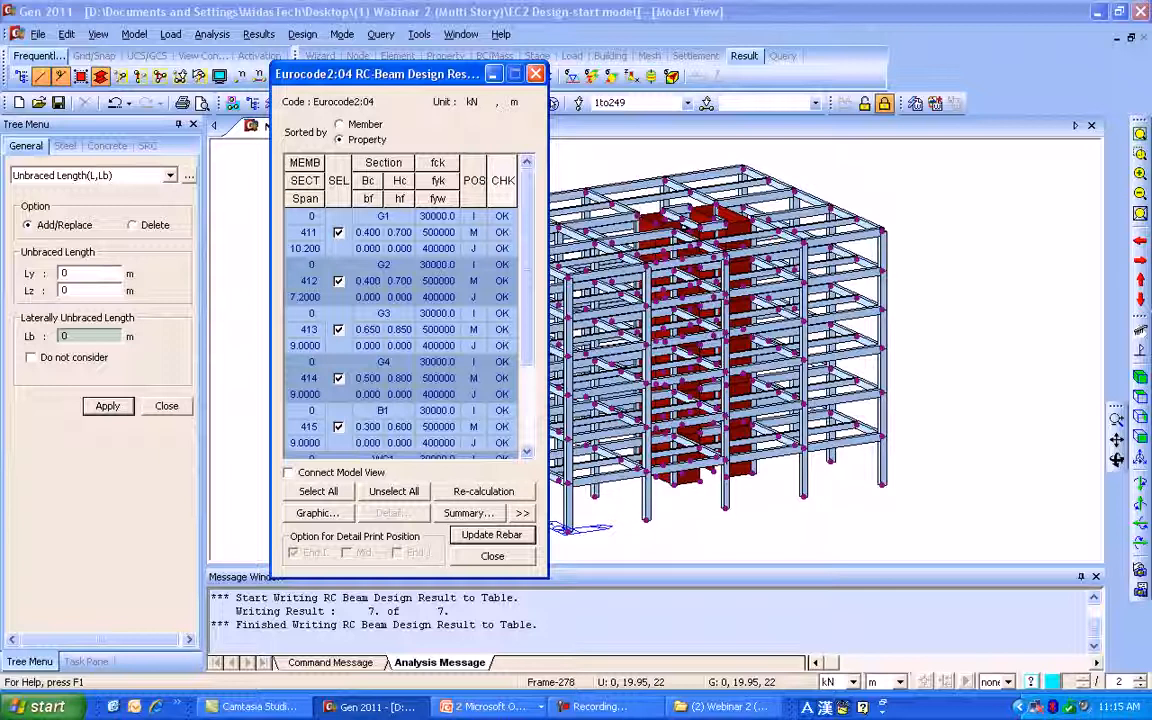
pyautogui.press('Escape')
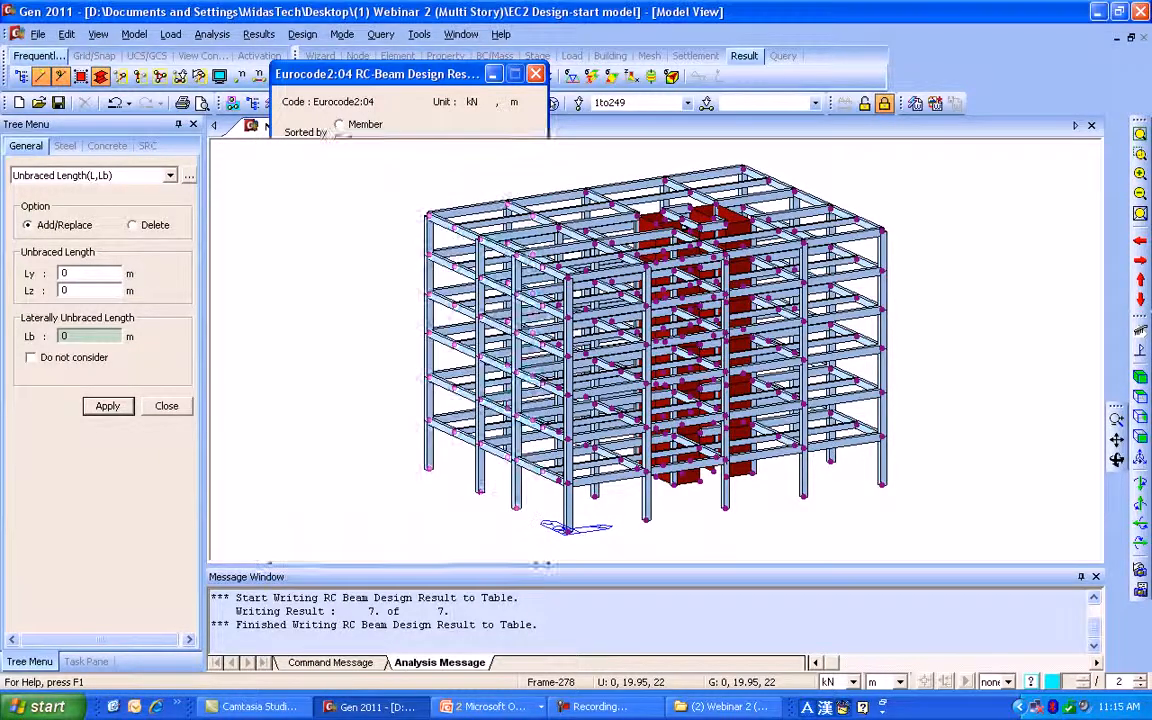
# - Leave the unbraced length settings and open the rebar data properties of beam section 411
pyautogui.click(166, 406)
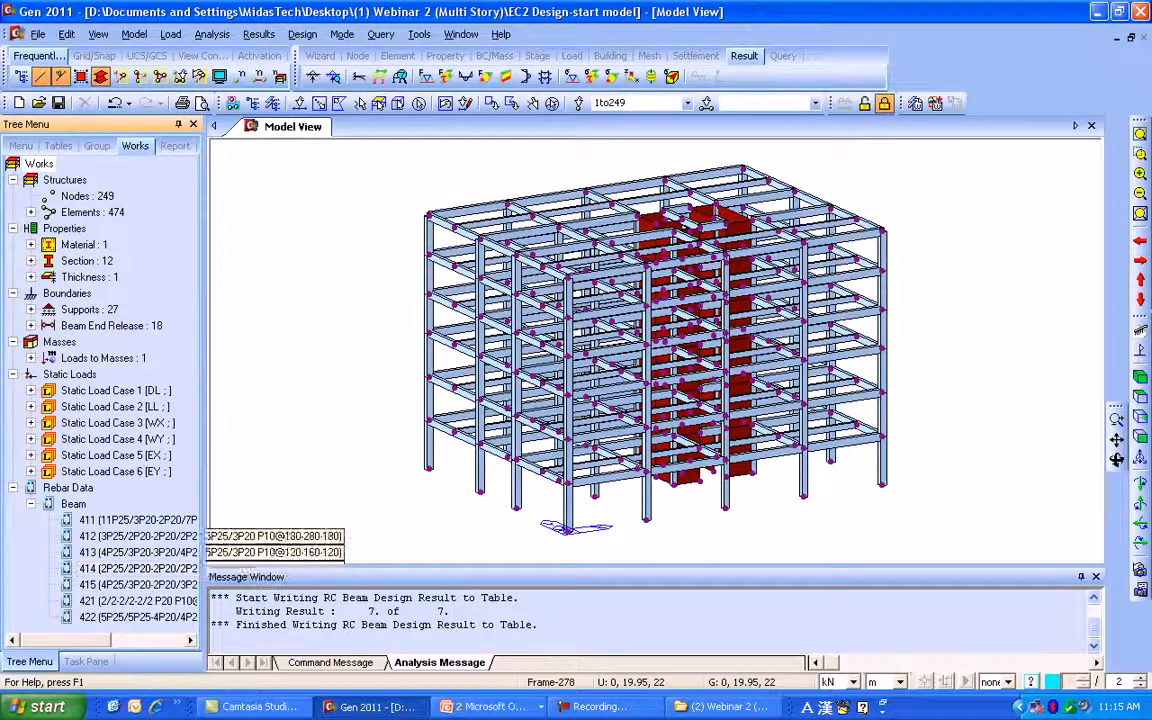
pyautogui.click(120, 519)
pyautogui.rightClick(141, 515)
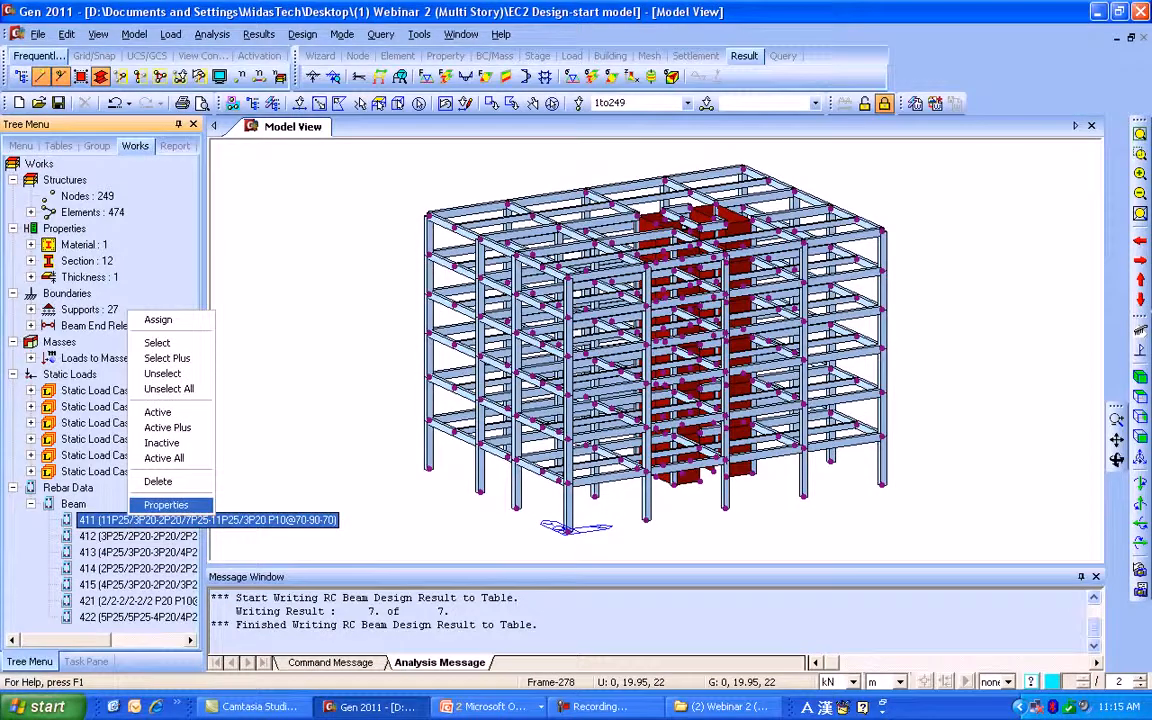
pyautogui.click(180, 501)
pyautogui.moveTo(170, 14); pyautogui.dragTo(352, 19)
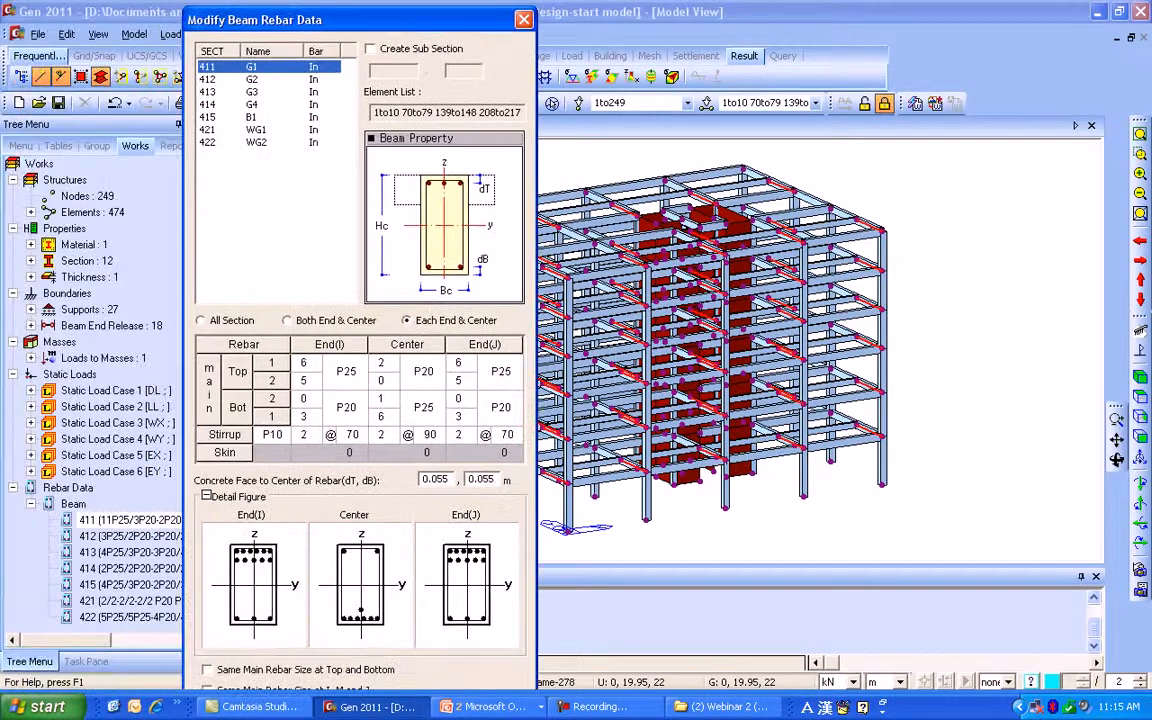
# - Review the stored rebar layout of each beam section from G2 to WG2 and return to G1
pyautogui.click(252, 79)
pyautogui.click(252, 92)
pyautogui.click(252, 105)
pyautogui.click(252, 117)
pyautogui.click(256, 130)
pyautogui.click(256, 142)
pyautogui.click(256, 130)
pyautogui.click(252, 66)
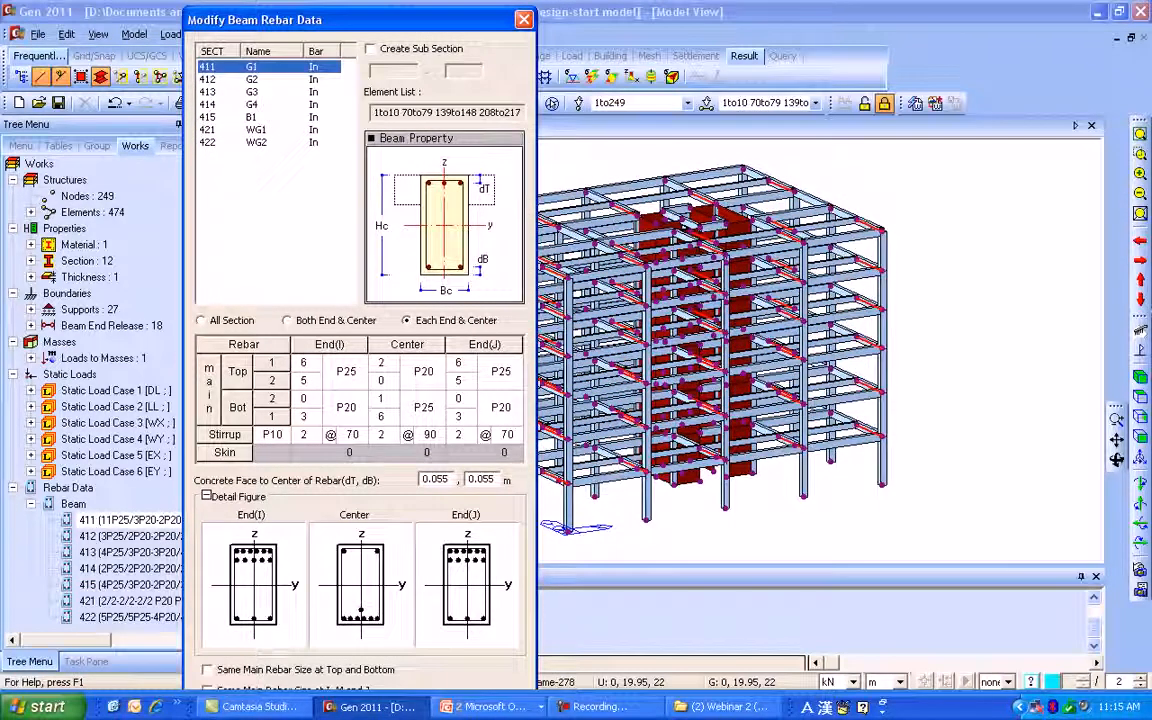
# - Try different top bar counts at End(I) of beam section G1, return to 6, and leave the rebar data without applying
pyautogui.click(347, 372)
pyautogui.click(347, 372)
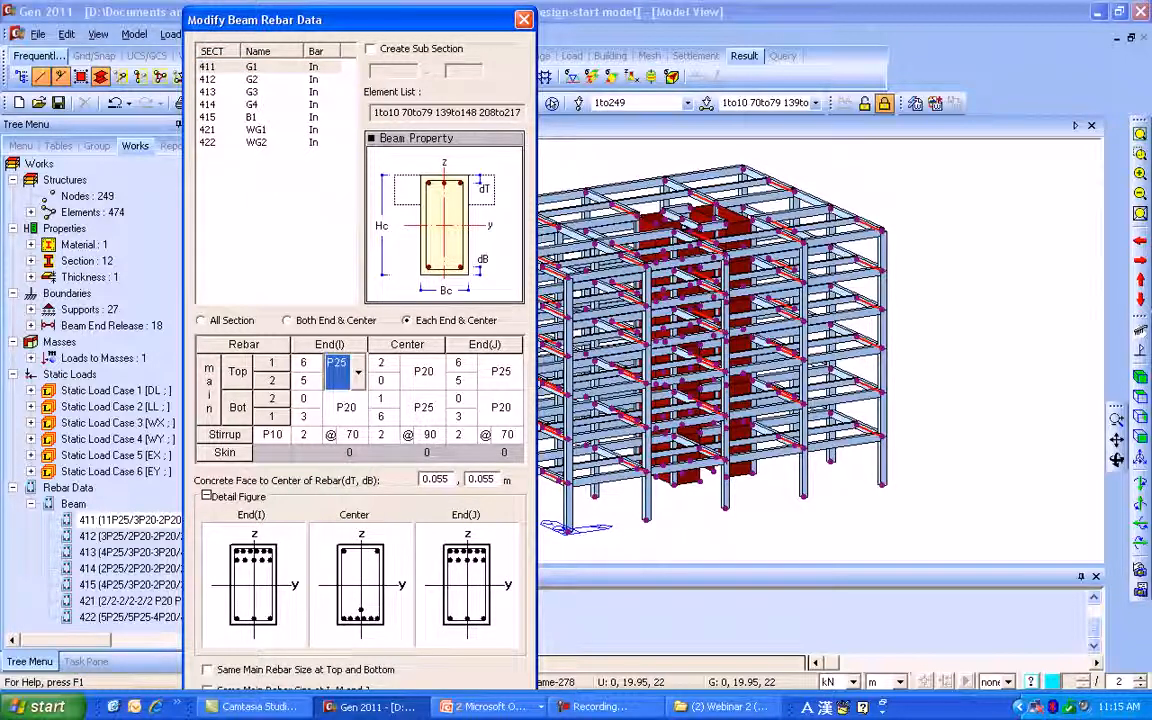
pyautogui.click(310, 363)
pyautogui.click(315, 366)
pyautogui.click(315, 366)
pyautogui.click(315, 366)
pyautogui.click(315, 366)
pyautogui.click(315, 366)
pyautogui.click(315, 366)
pyautogui.write('5')
pyautogui.press('Up')
pyautogui.press('Up')
pyautogui.press('Up')
pyautogui.press('Up')
pyautogui.press('Down')
pyautogui.write('6')
pyautogui.moveTo(360, 20); pyautogui.dragTo(364, 0)
pyautogui.moveTo(370, 694); pyautogui.dragTo(370, 718)
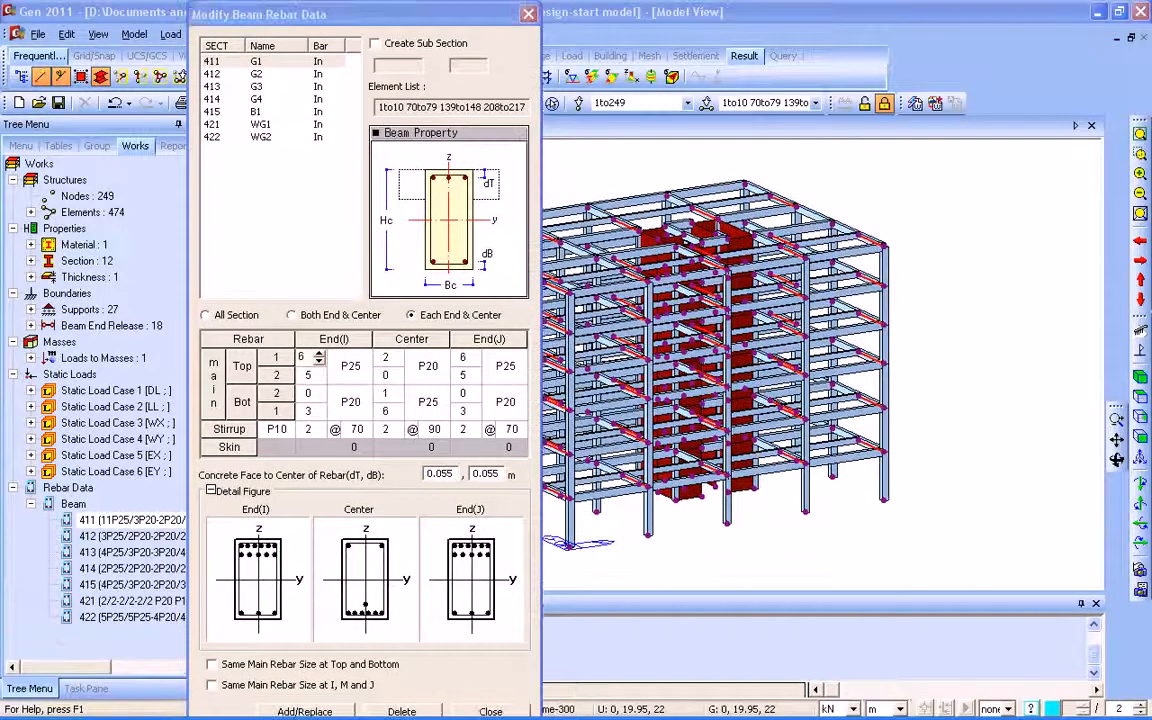
pyautogui.click(490, 712)
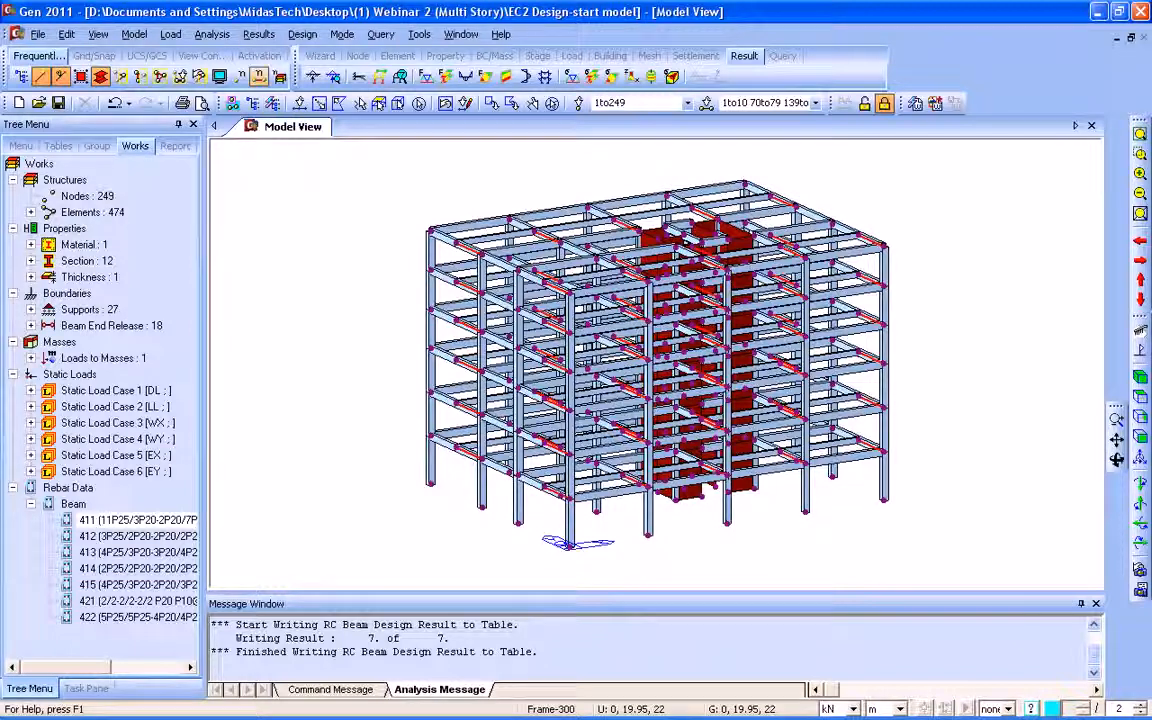
pyautogui.click(302, 34)
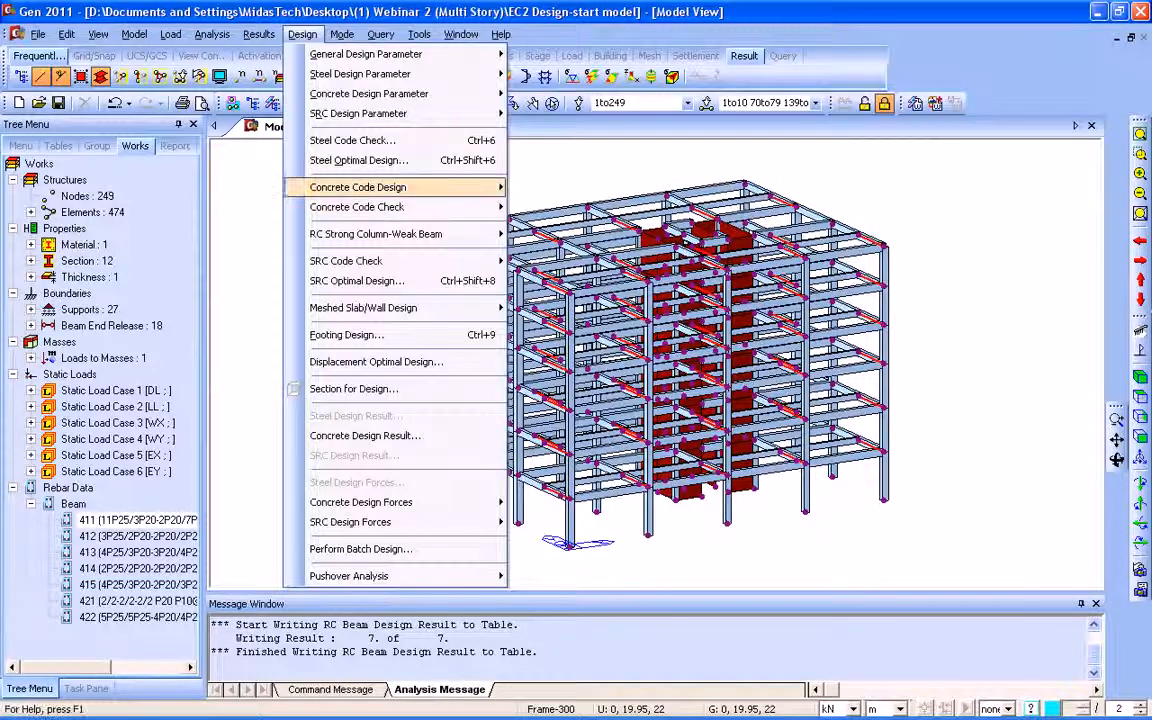
pyautogui.moveTo(400, 187)
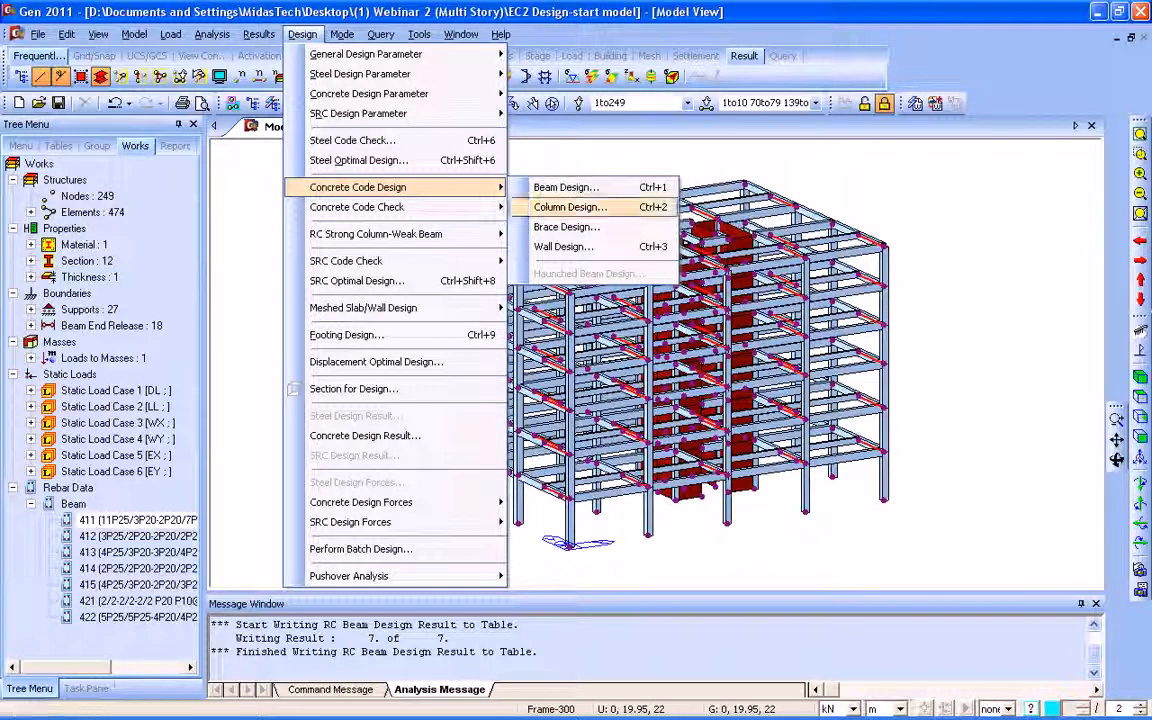
pyautogui.click(570, 207)
pyautogui.click(575, 391)
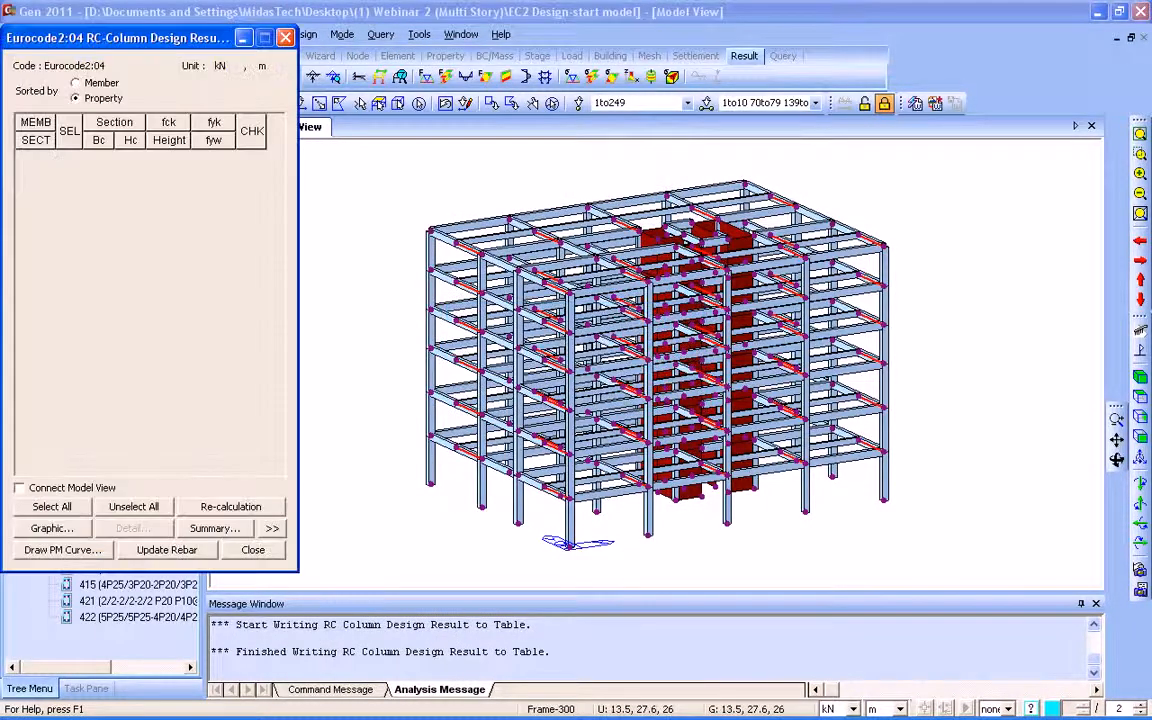
pyautogui.click(284, 37)
# - Run the concrete code design for the columns with no elements selected
pyautogui.click(302, 34)
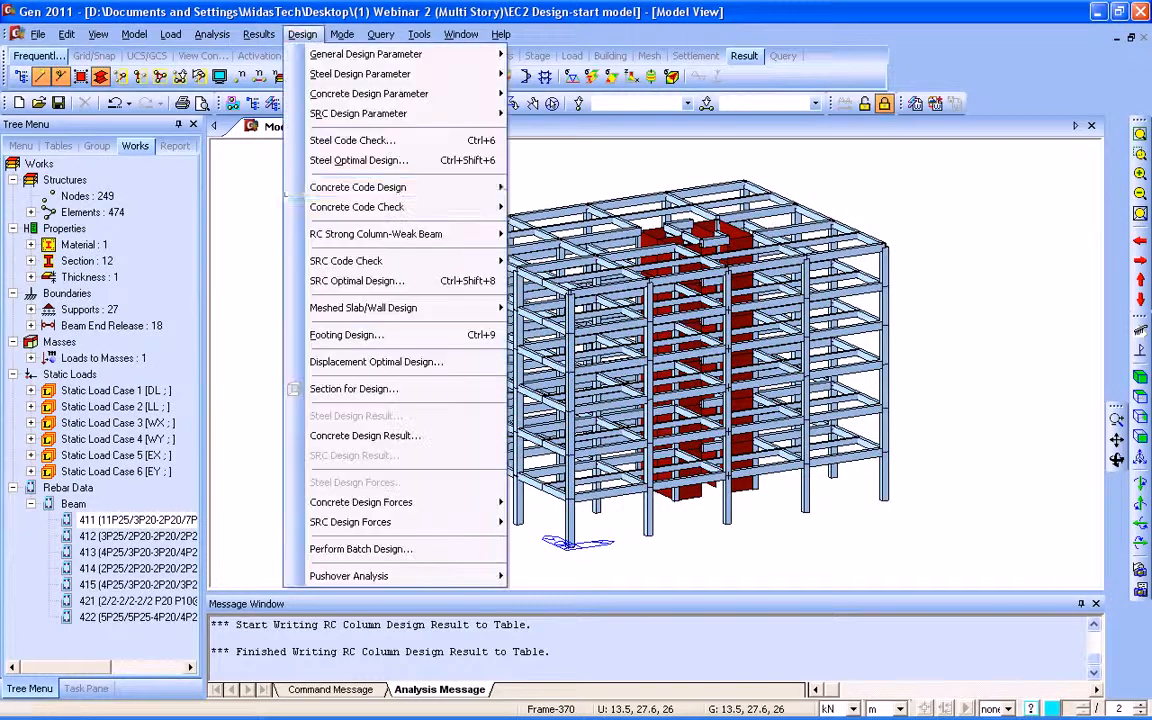
pyautogui.moveTo(400, 187)
pyautogui.click(570, 207)
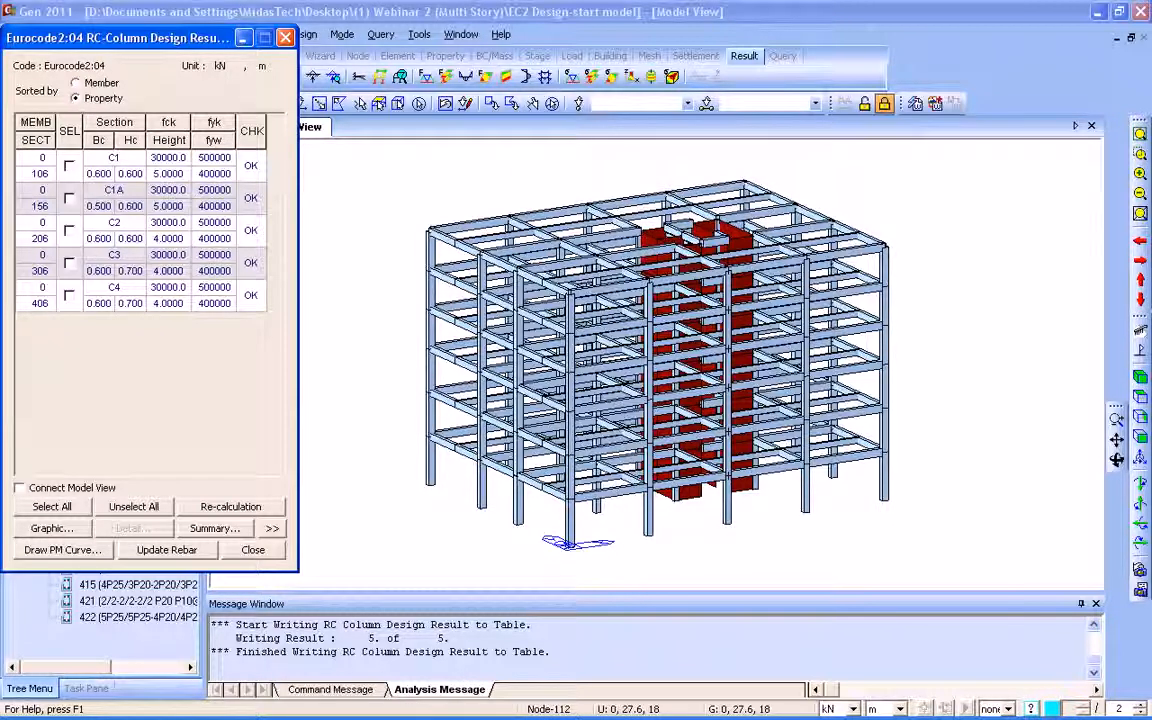
# - Sort the column design results by member and examine the graphic report of member 41 down to its shear force check
pyautogui.click(76, 83)
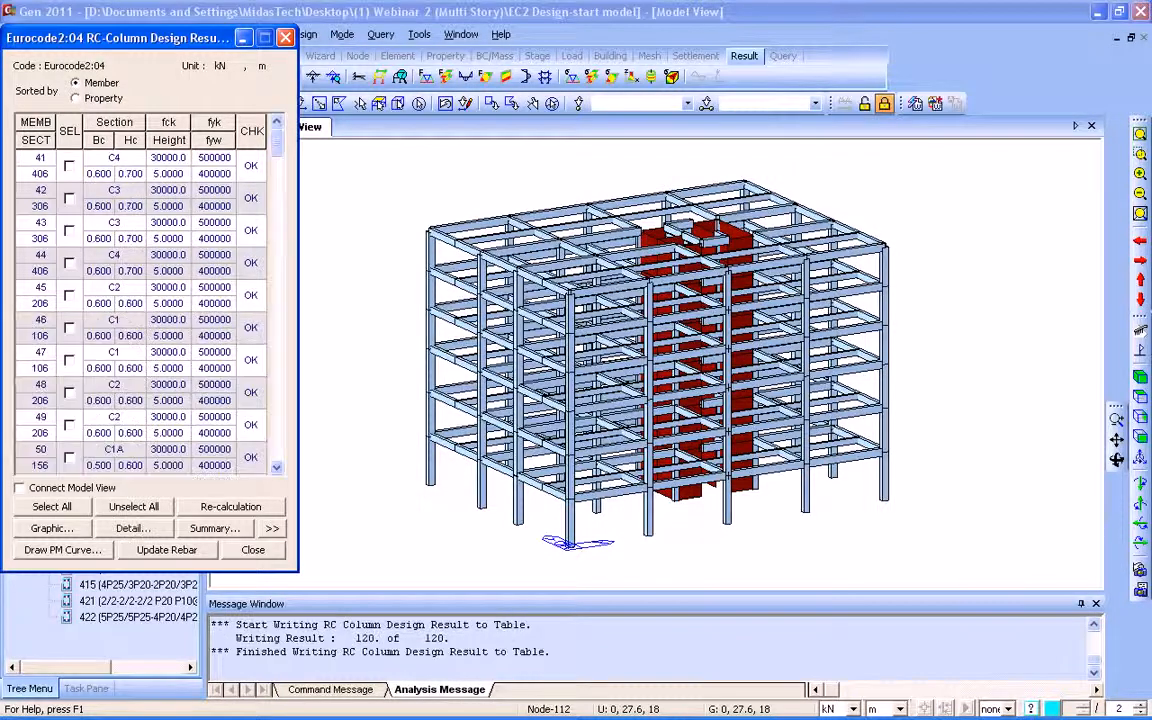
pyautogui.click(69, 166)
pyautogui.click(52, 528)
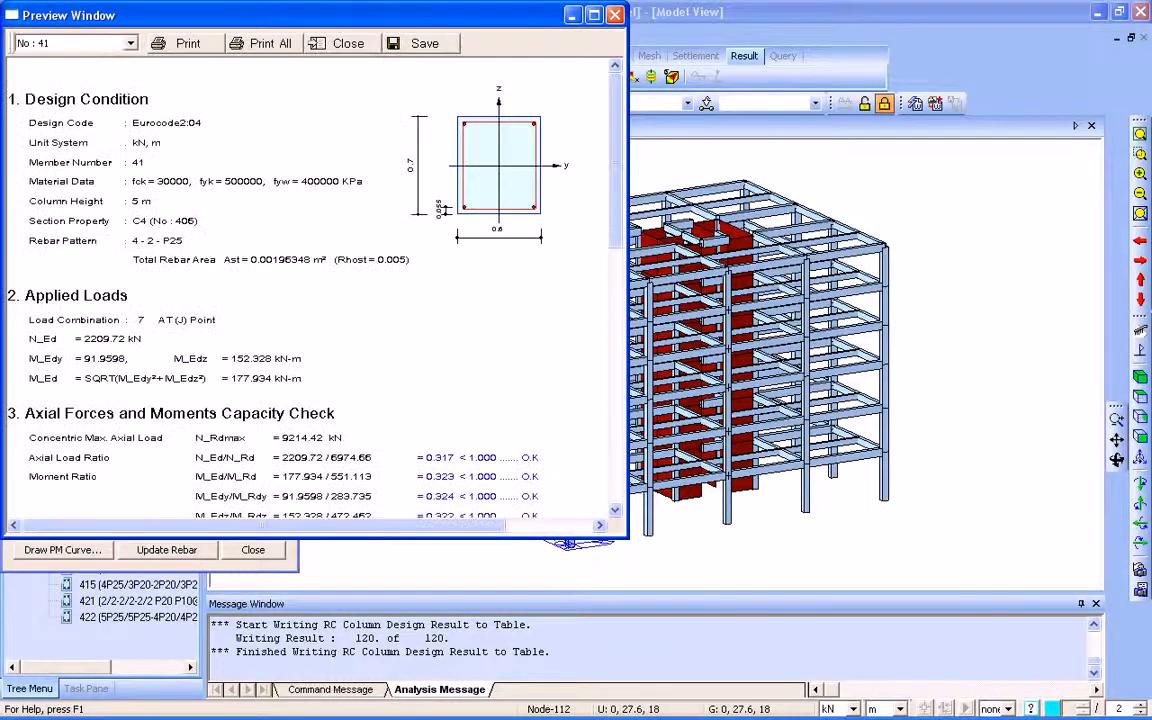
pyautogui.scroll(-10, 308, 290)
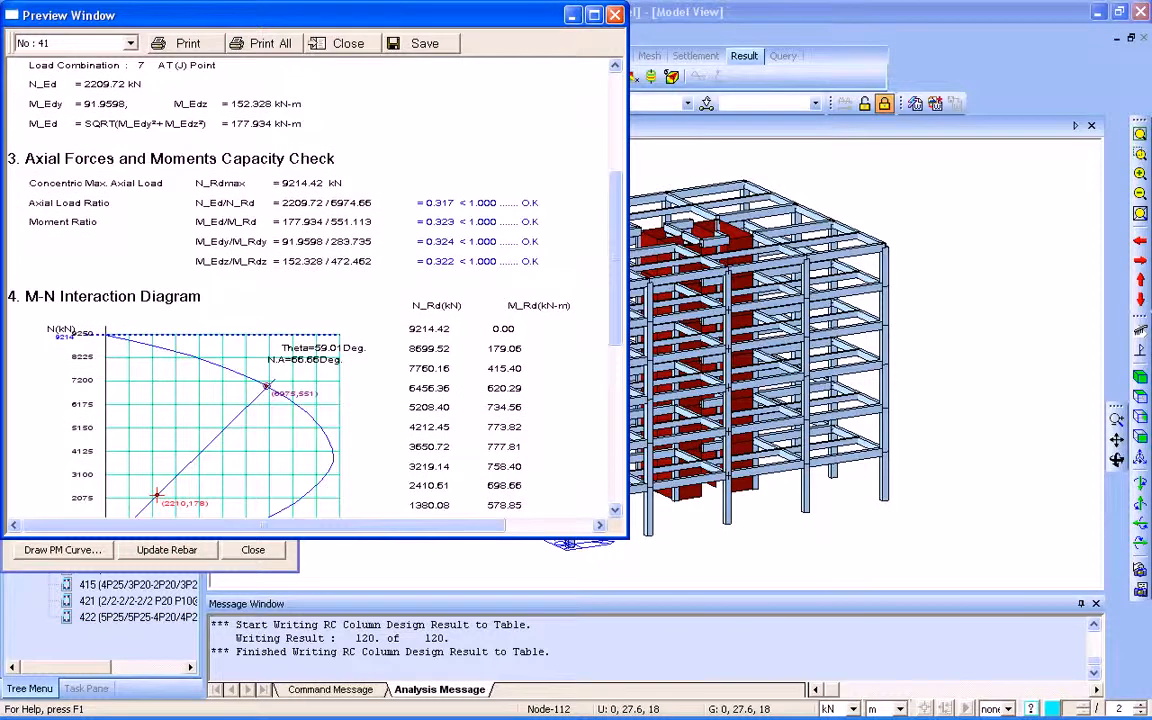
pyautogui.moveTo(615, 317); pyautogui.dragTo(615, 385)
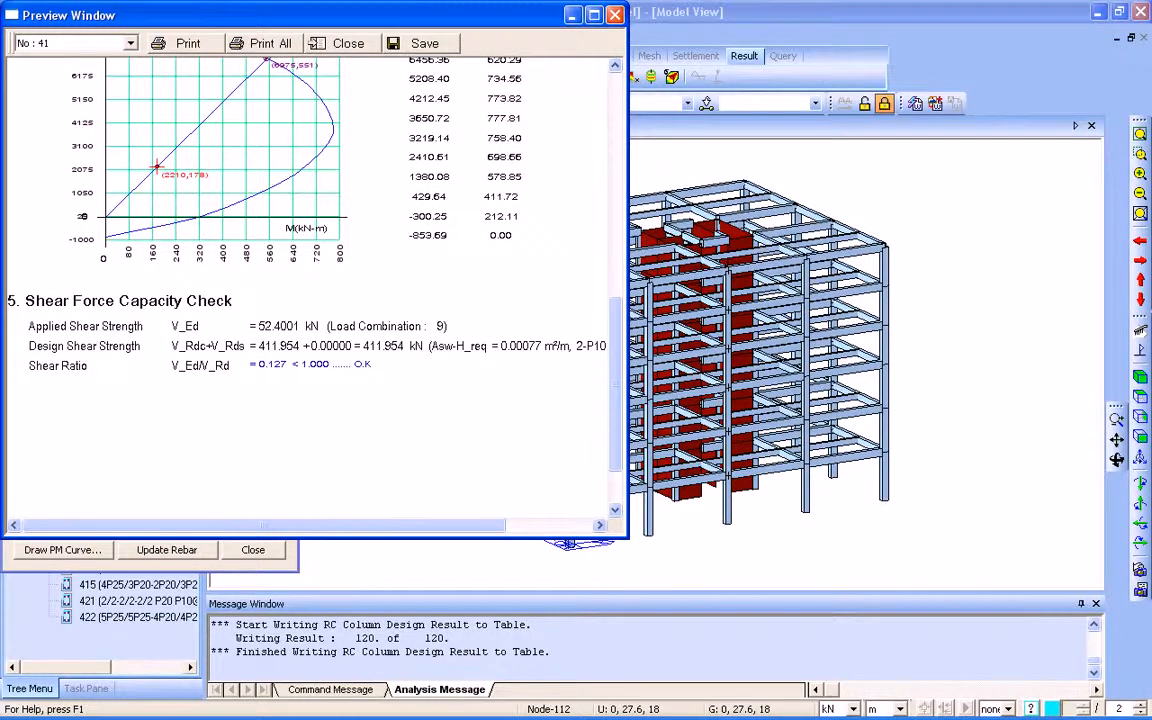
pyautogui.click(615, 15)
# - Examine the detailed design report of column member 41, discard the temporary file and leave the column results
pyautogui.click(133, 528)
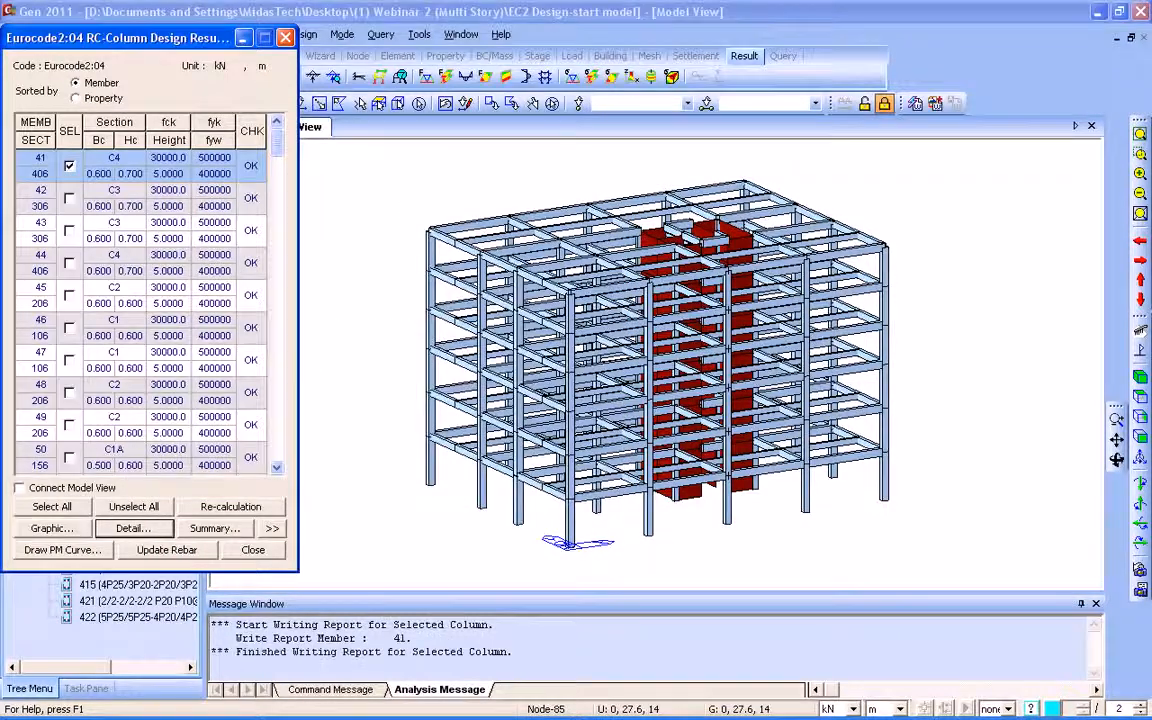
pyautogui.click(523, 387)
pyautogui.scroll(-20, 523, 390)
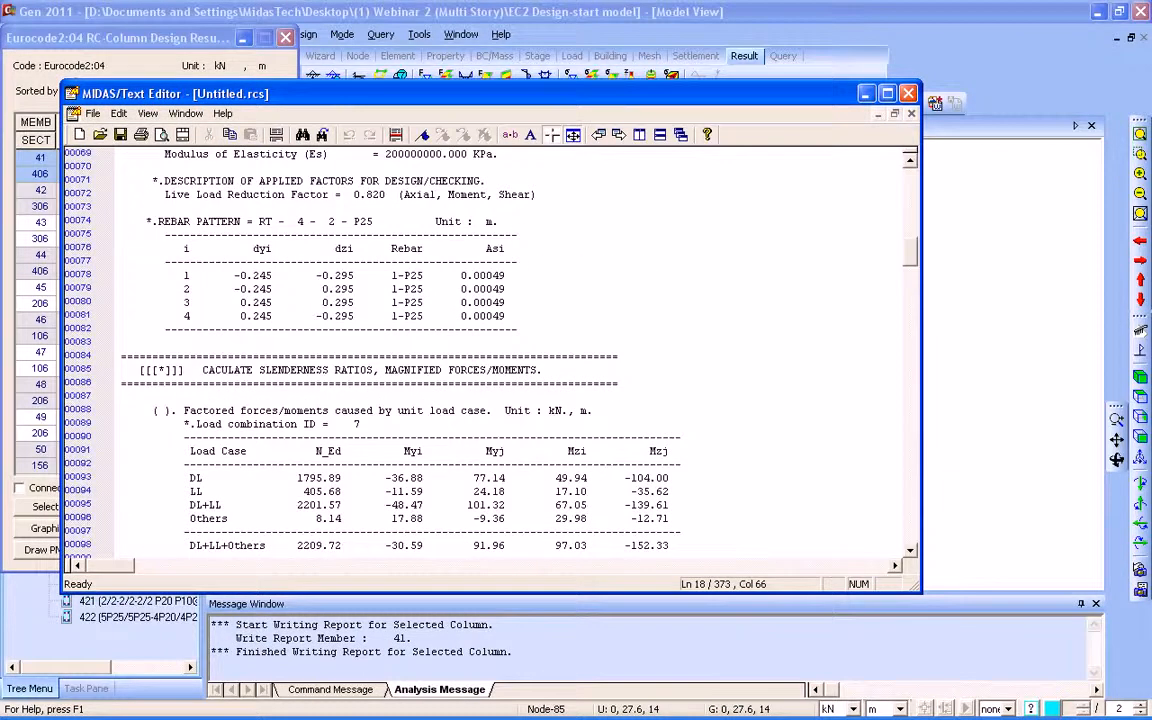
pyautogui.scroll(-8, 523, 390)
pyautogui.click(908, 93)
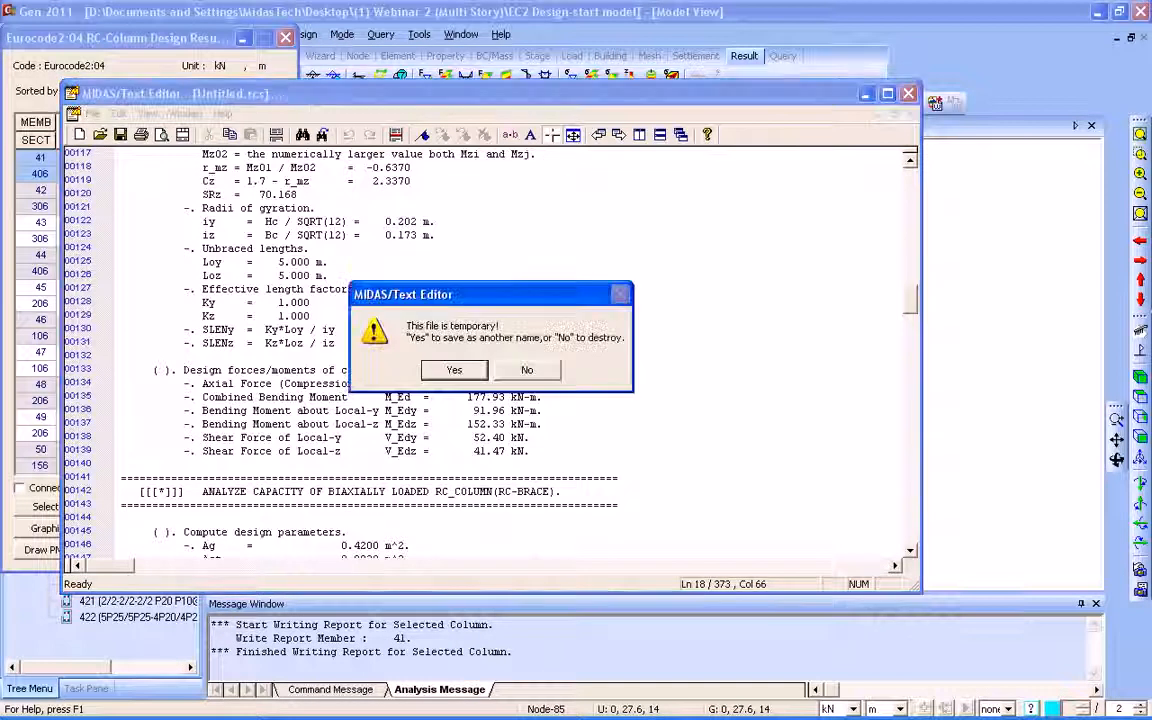
pyautogui.click(527, 370)
pyautogui.click(285, 37)
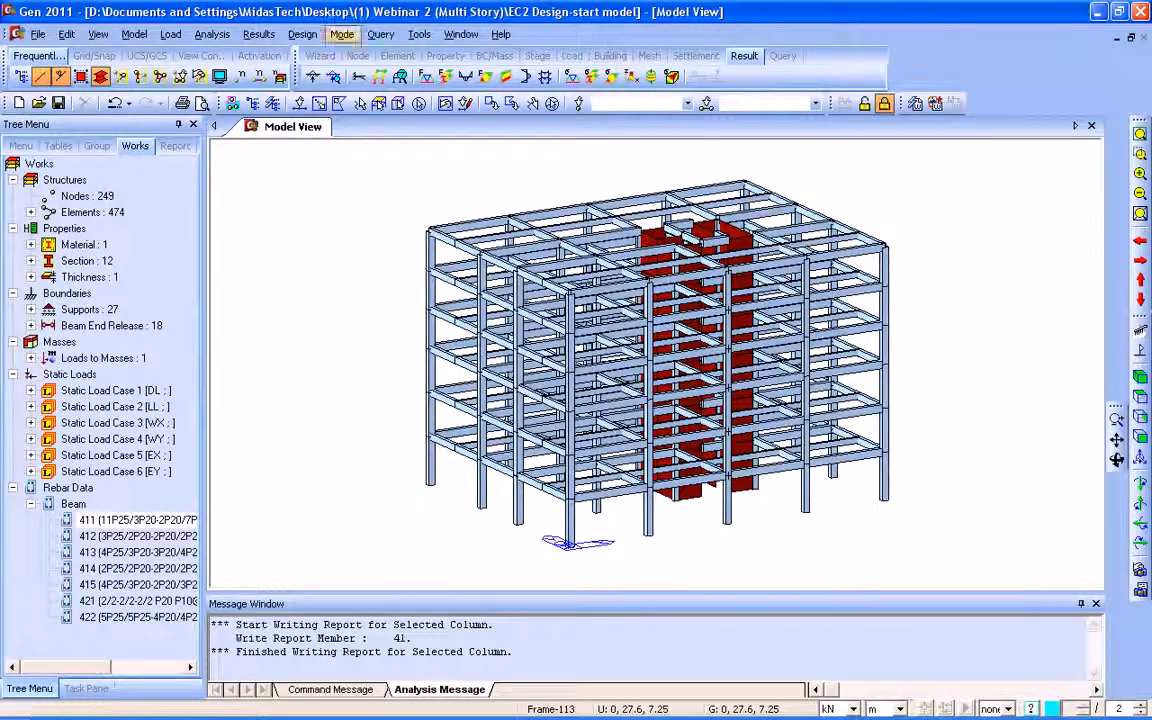
# - Run the concrete column design again and request the PM curve for section 106 (C1)
pyautogui.click(302, 34)
pyautogui.moveTo(400, 187)
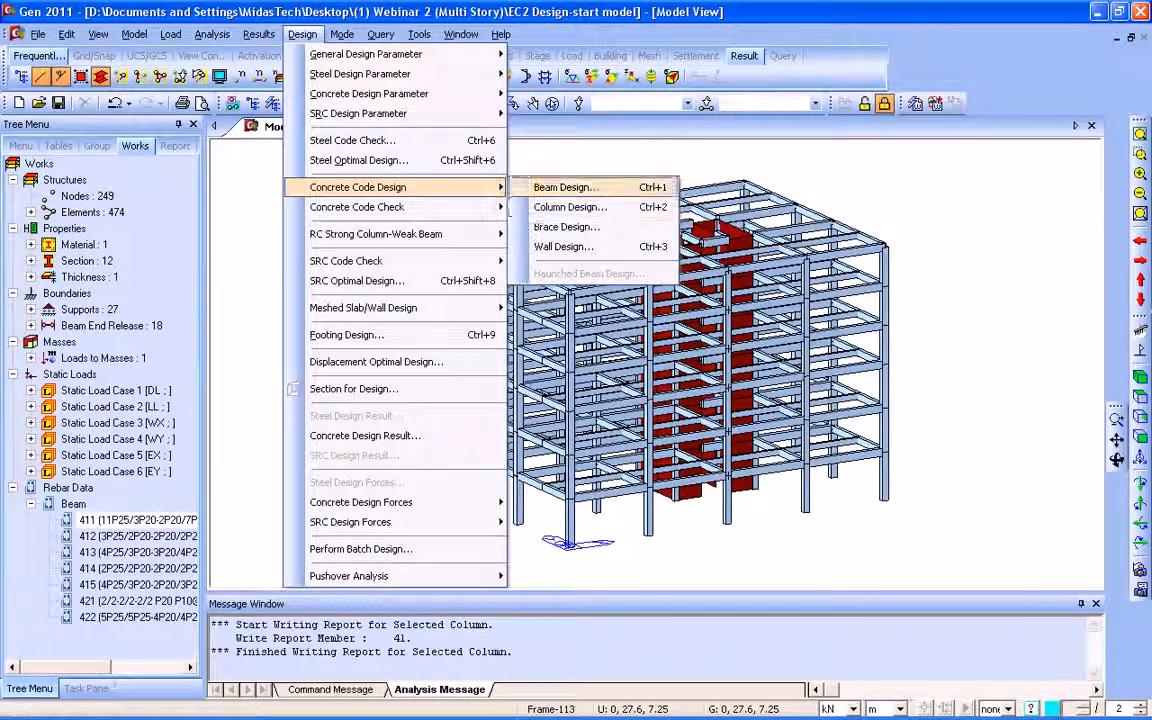
pyautogui.click(560, 208)
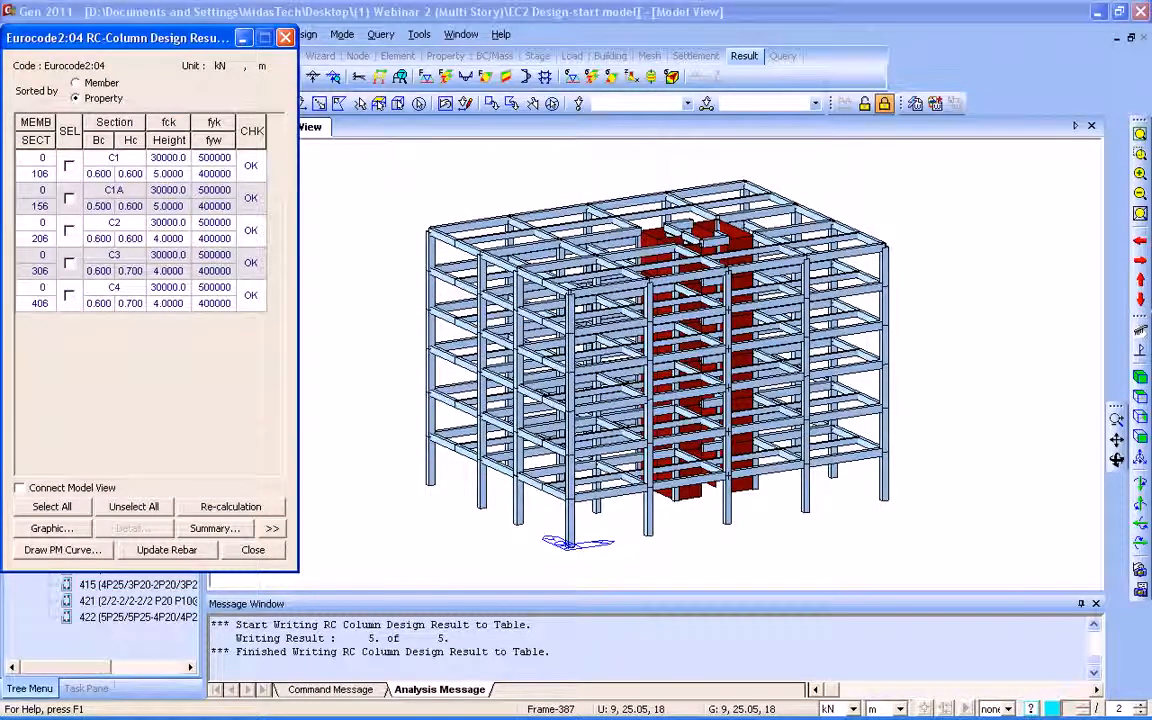
pyautogui.click(69, 166)
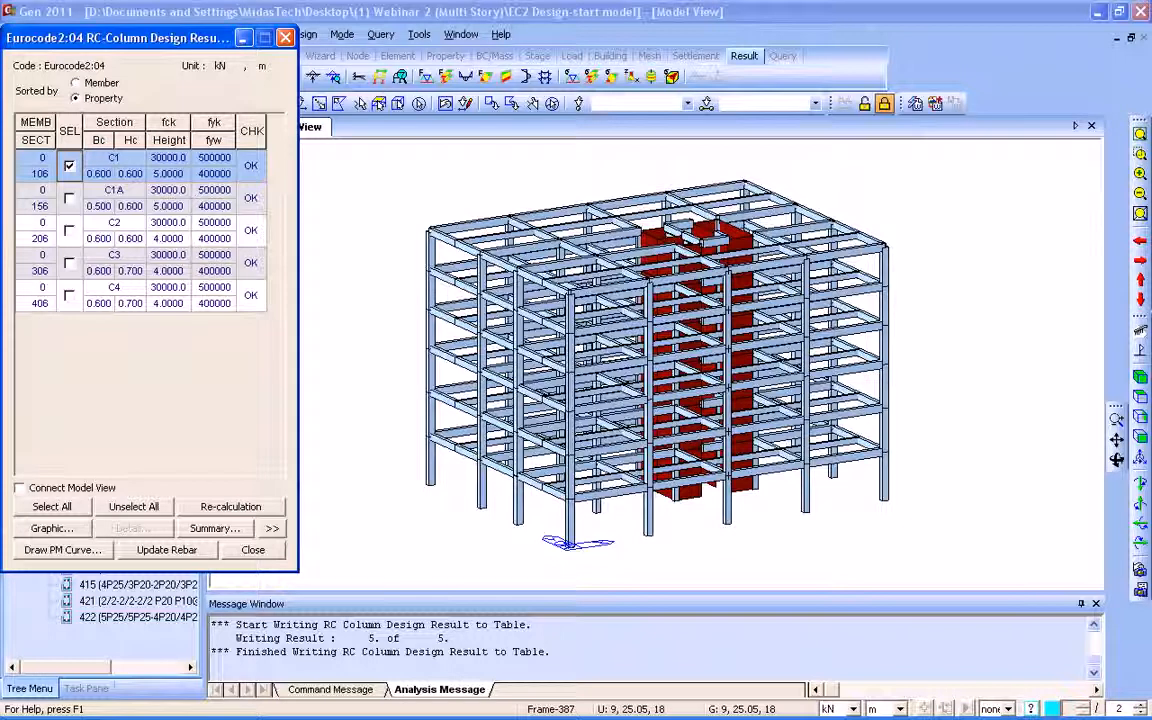
pyautogui.click(63, 550)
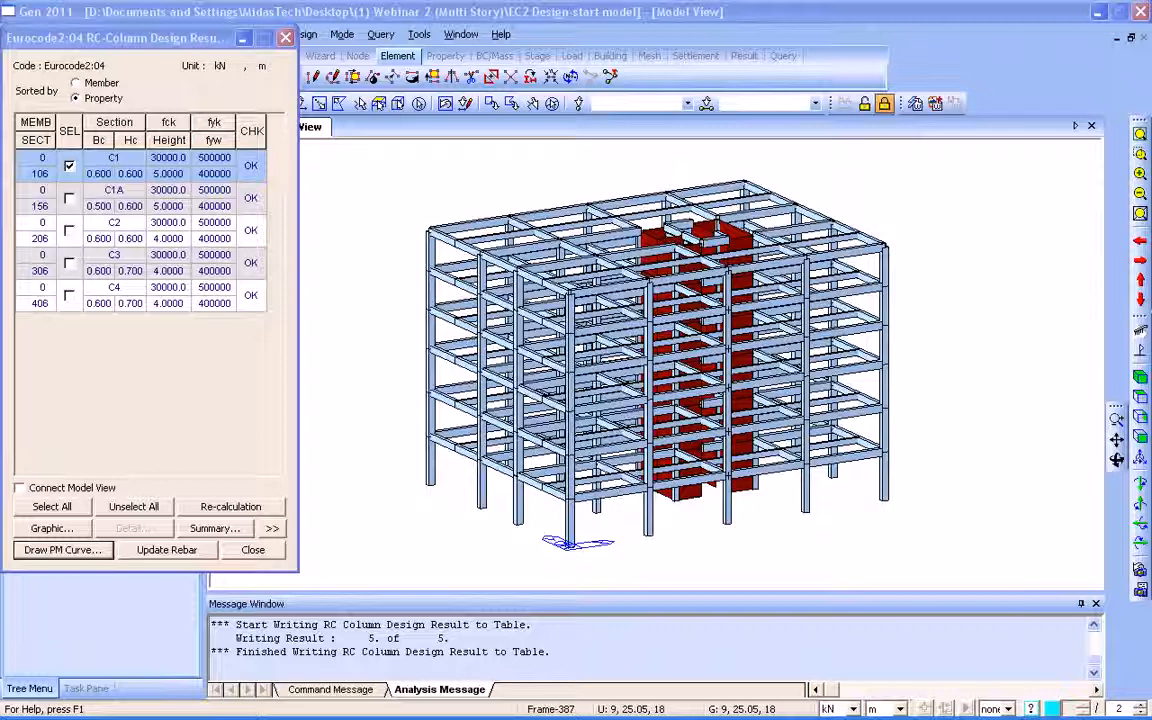
pyautogui.moveTo(120, 38)
pyautogui.mouseDown()
pyautogui.moveTo(143, 62)
pyautogui.moveTo(116, 36)
pyautogui.mouseUp()
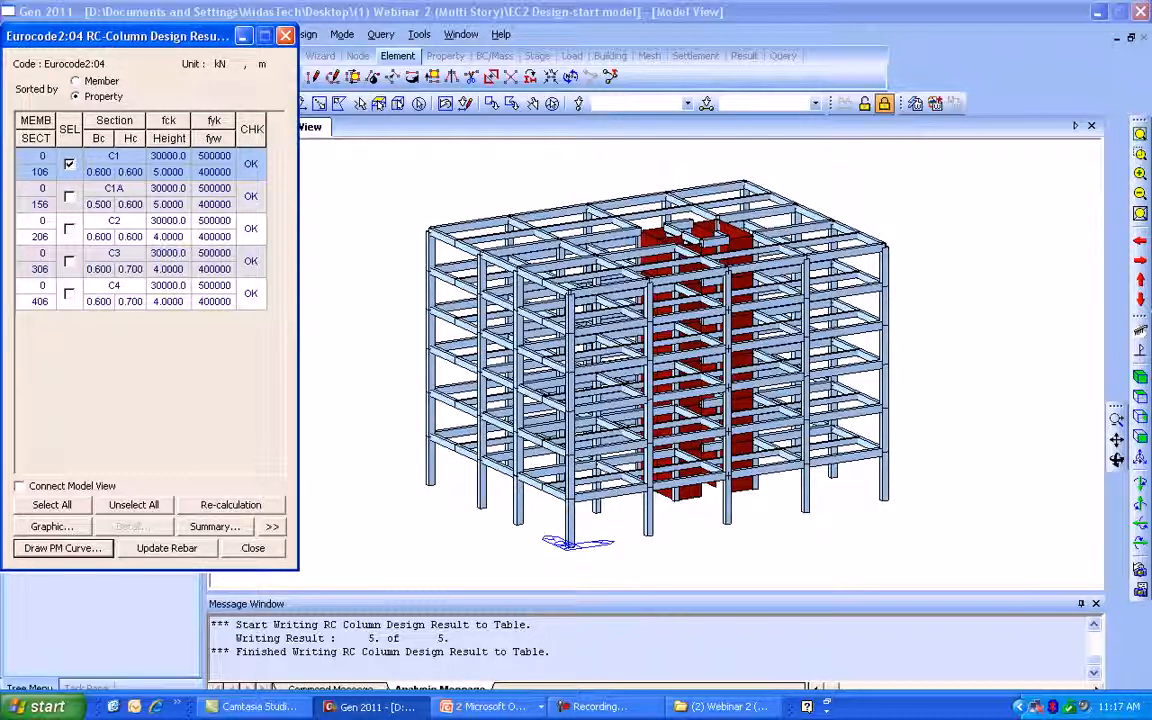
pyautogui.hotkey('alt', 'Tab')
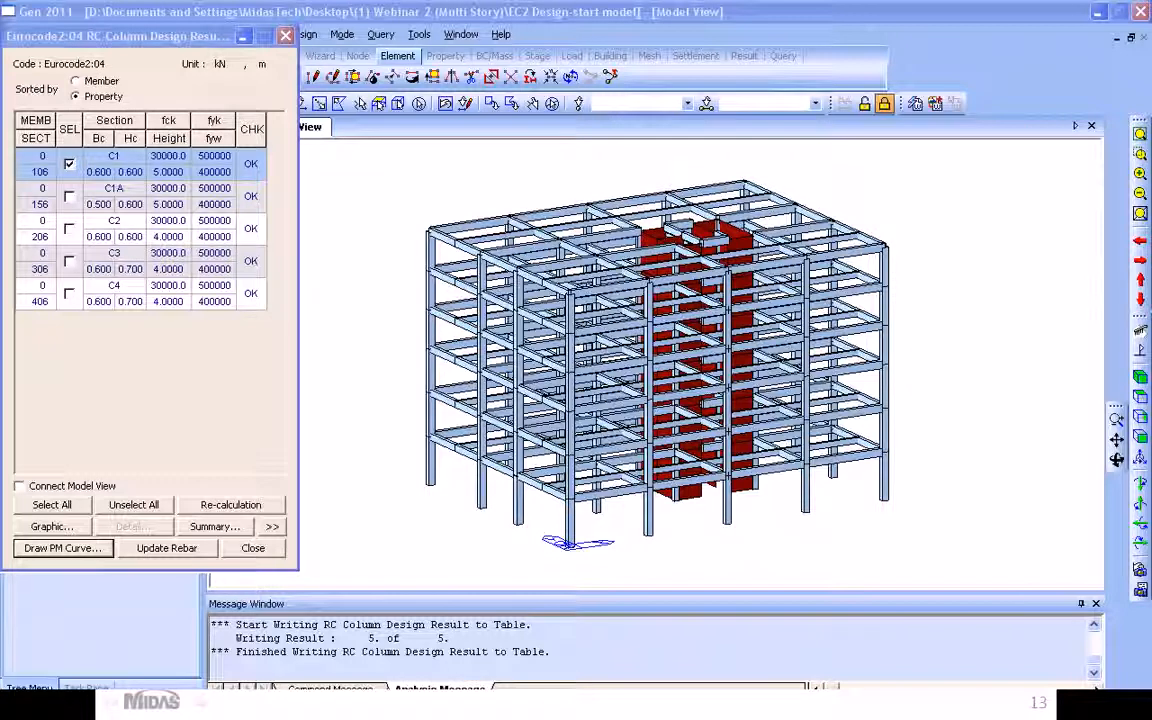
pyautogui.hotkey('alt', 'Tab')
pyautogui.hotkey('alt', 'Tab')
pyautogui.hotkey('alt', 'Tab')
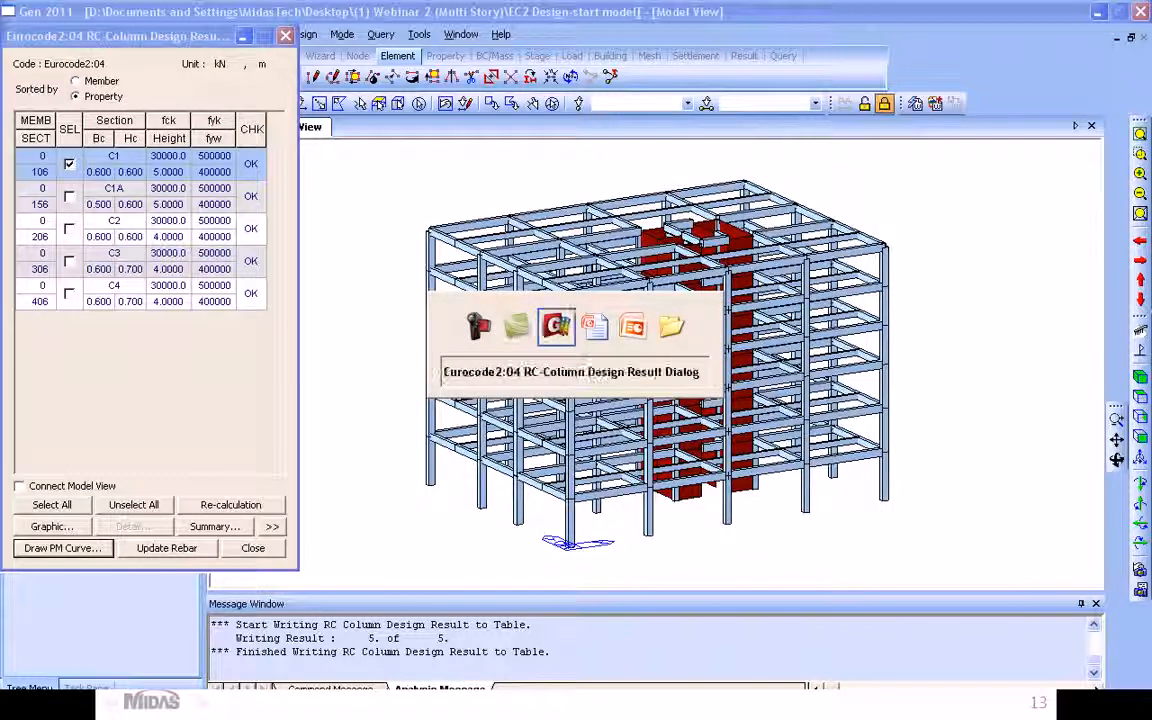
pyautogui.hotkey('alt', 'Tab')
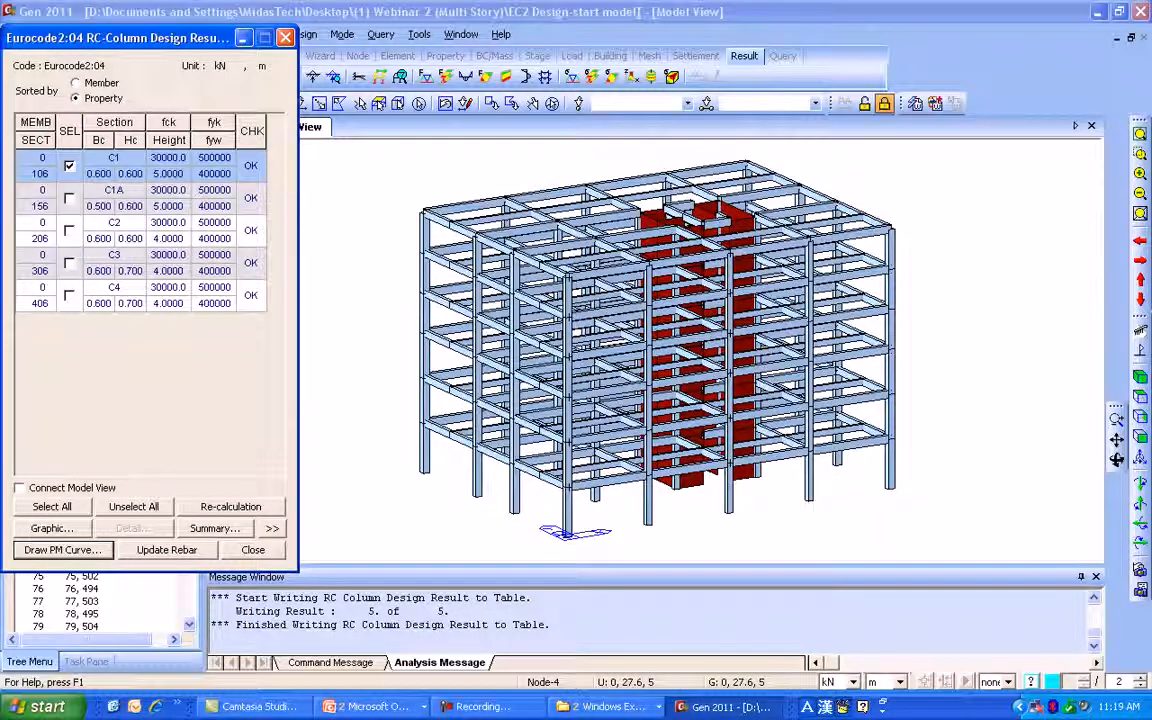
# - Draw the M-N interaction curve for column section C1, inspect it in 3D and close it
pyautogui.press('Return')
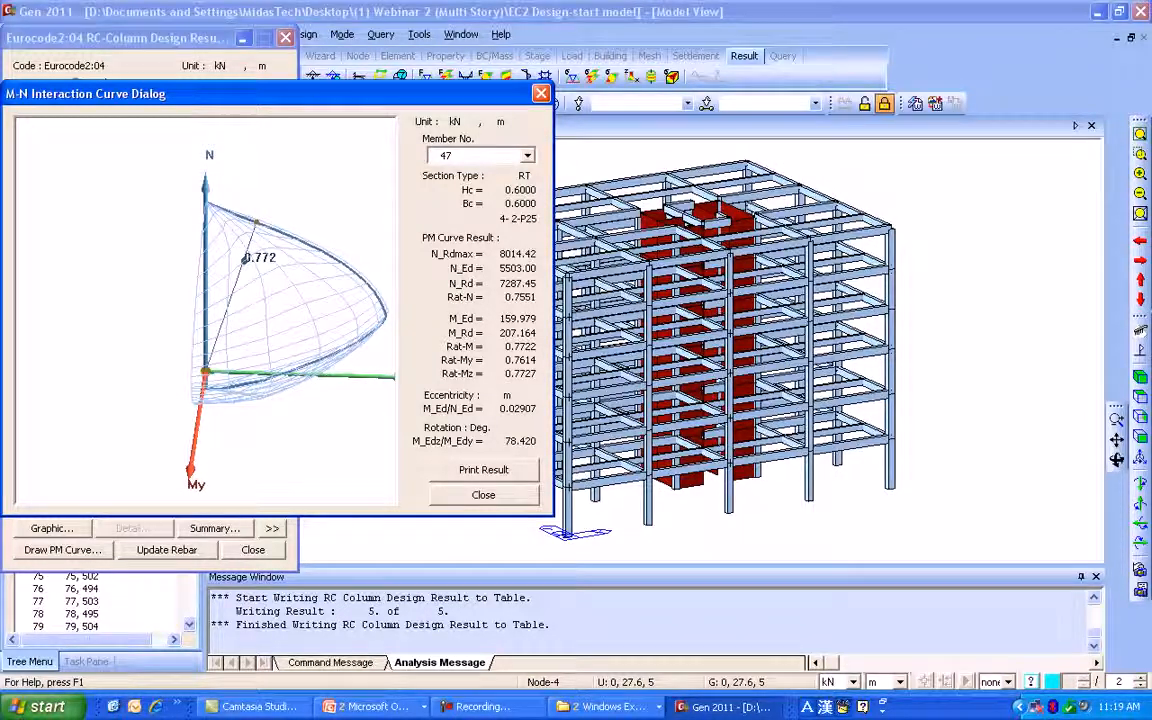
pyautogui.moveTo(245, 302); pyautogui.dragTo(278, 275)
pyautogui.click(541, 93)
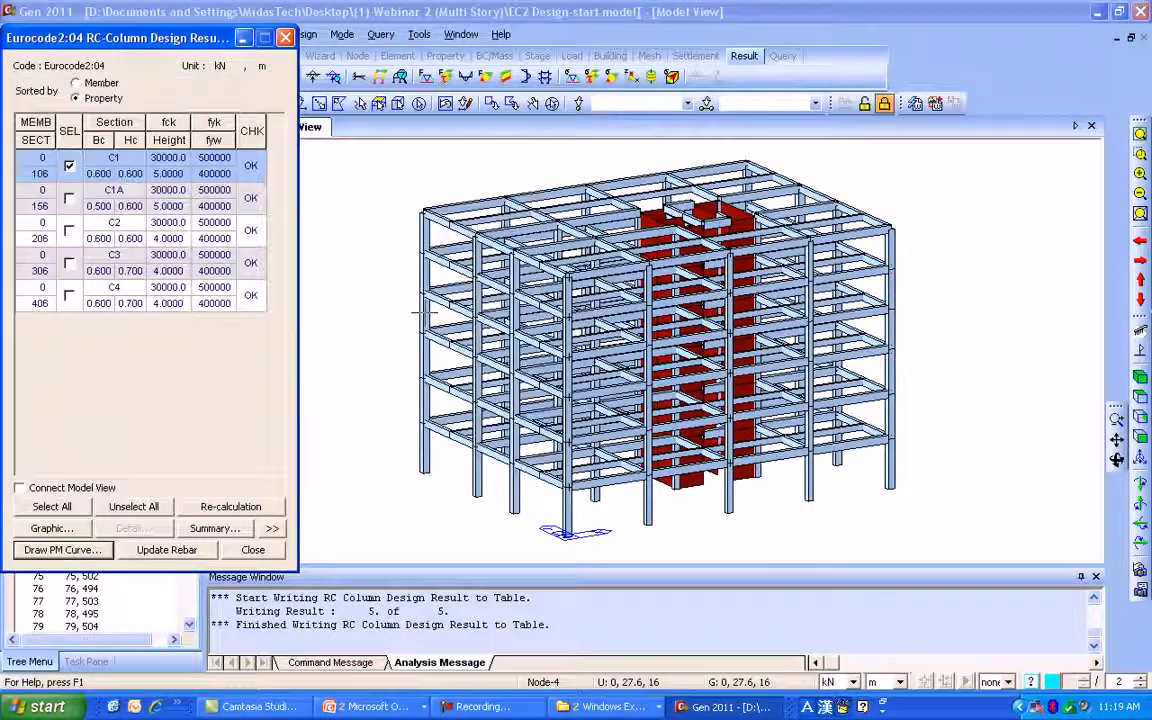
# - Select all column sections in the results, update their rebar data from the design, and leave the column results
pyautogui.click(52, 506)
pyautogui.click(166, 549)
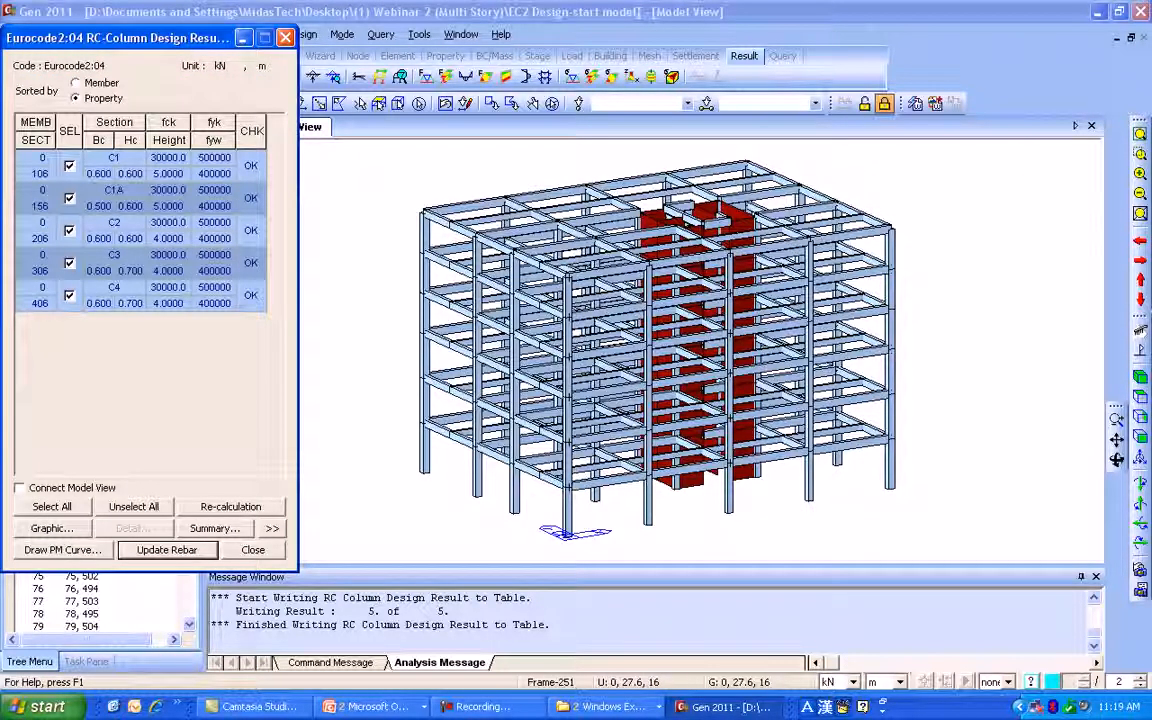
pyautogui.click(285, 37)
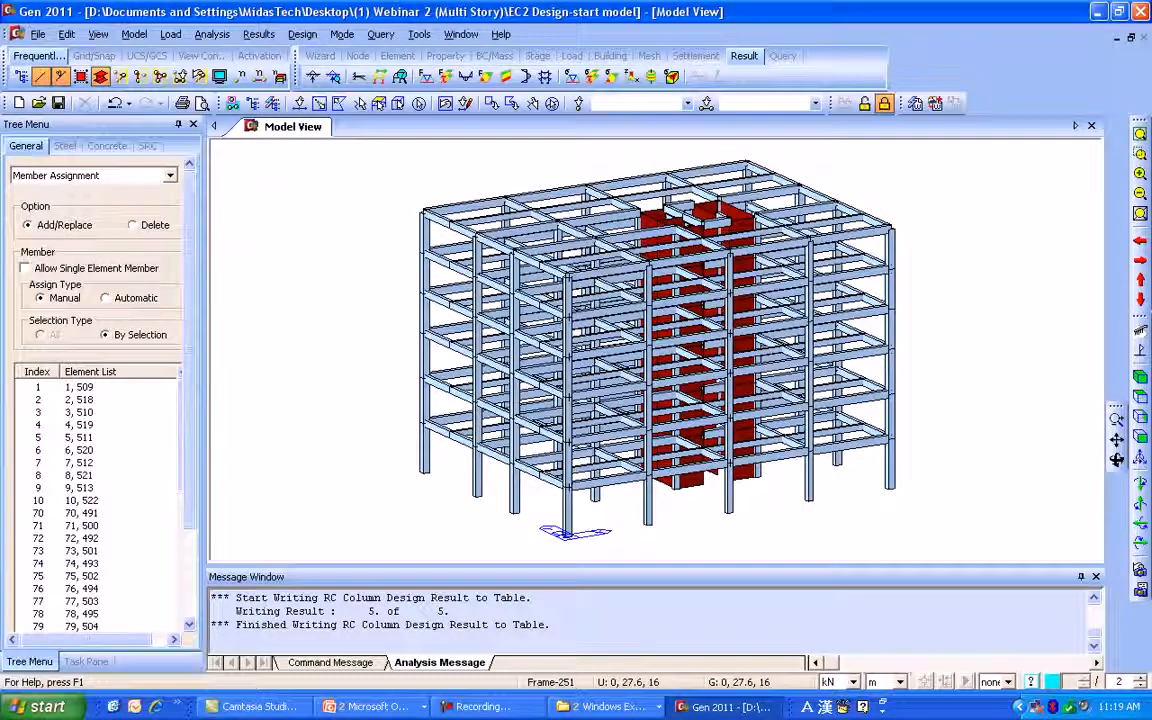
# - Leave the member assignment settings and open the rebar data properties of column section 106 (C1)
pyautogui.click(86, 661)
pyautogui.click(30, 661)
pyautogui.moveTo(189, 430); pyautogui.dragTo(189, 522)
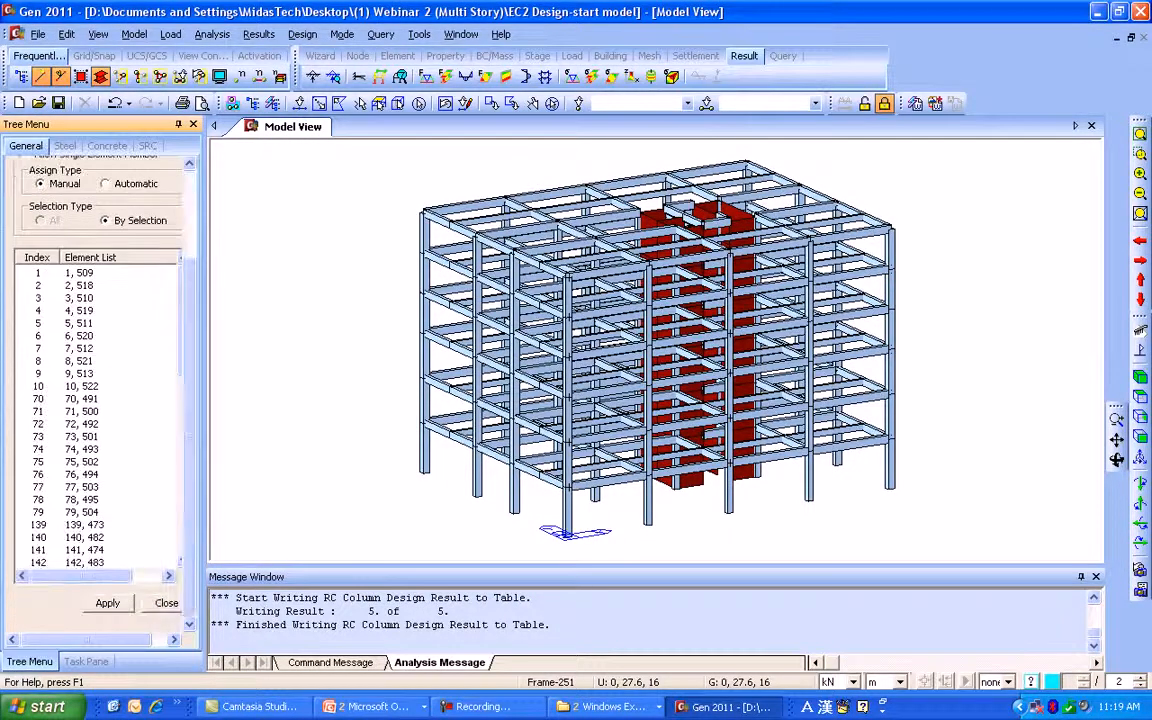
pyautogui.click(166, 603)
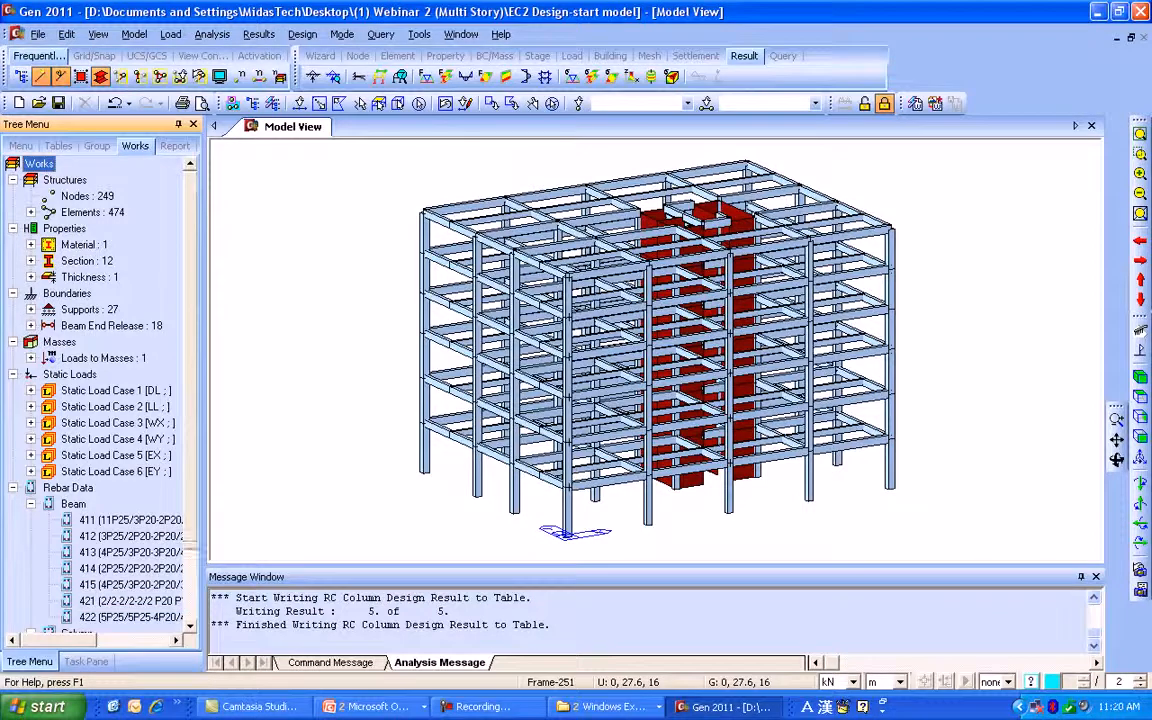
pyautogui.scroll(-2, 100, 500)
pyautogui.click(120, 552)
pyautogui.rightClick(125, 552)
pyautogui.click(165, 530)
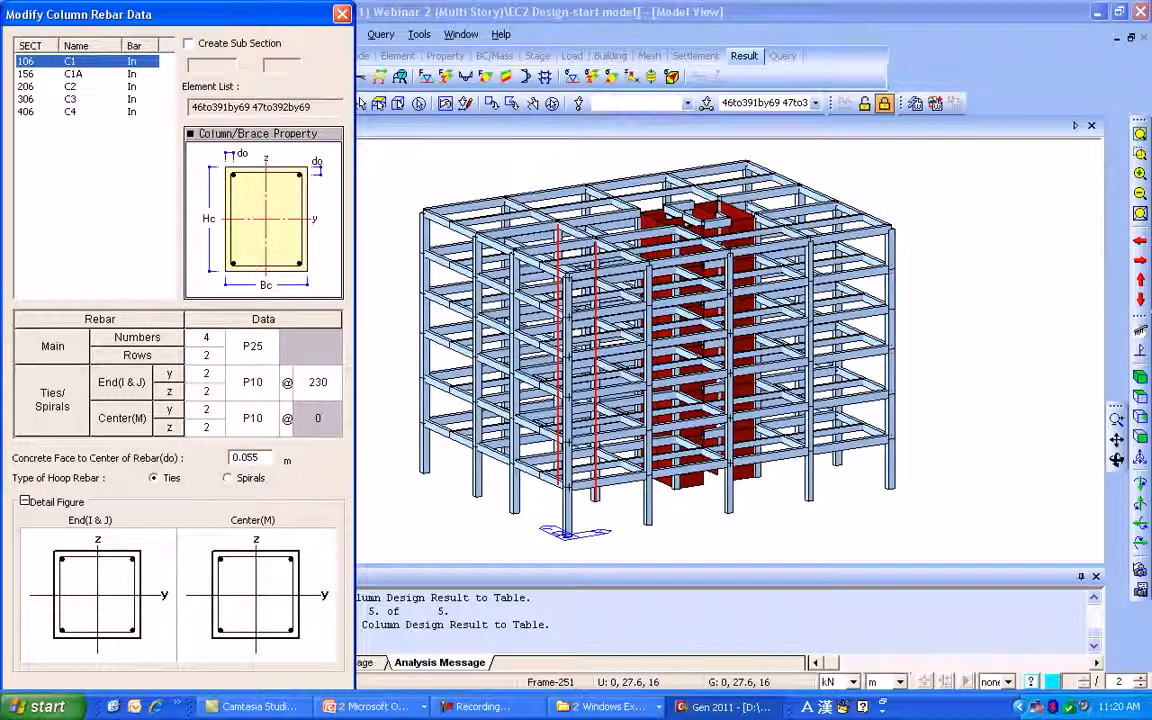
# - Close the column rebar data and try to run the concrete wall design with the column elements still selected
pyautogui.click(342, 13)
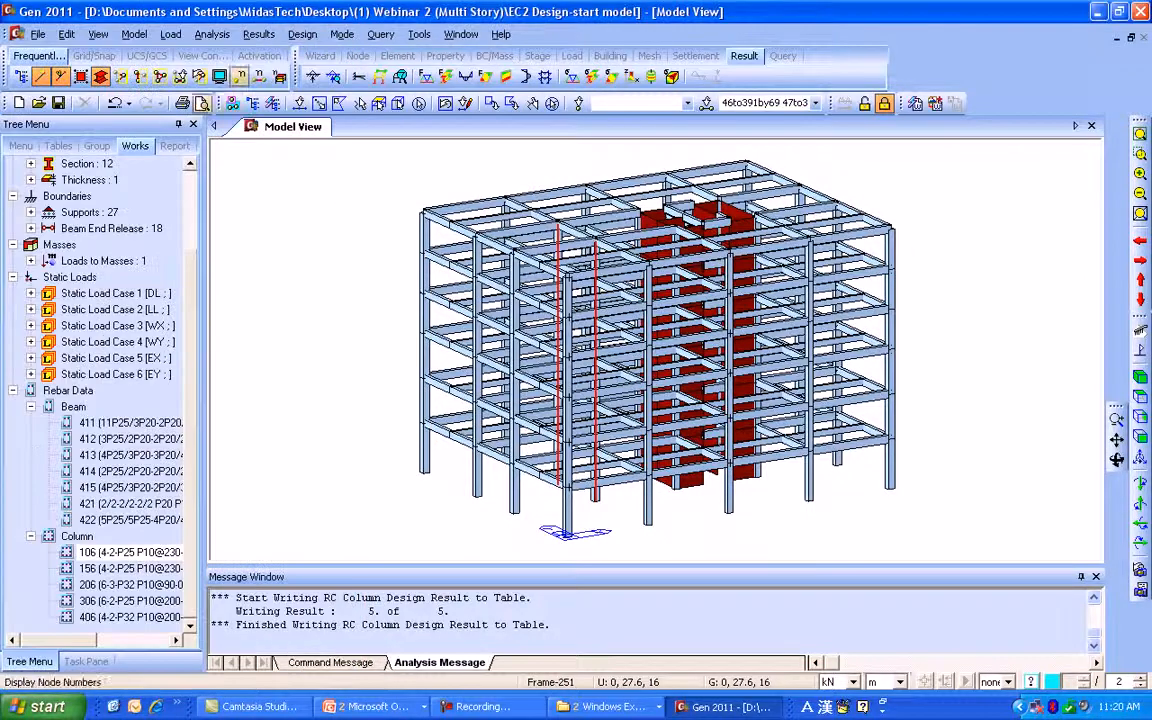
pyautogui.click(302, 34)
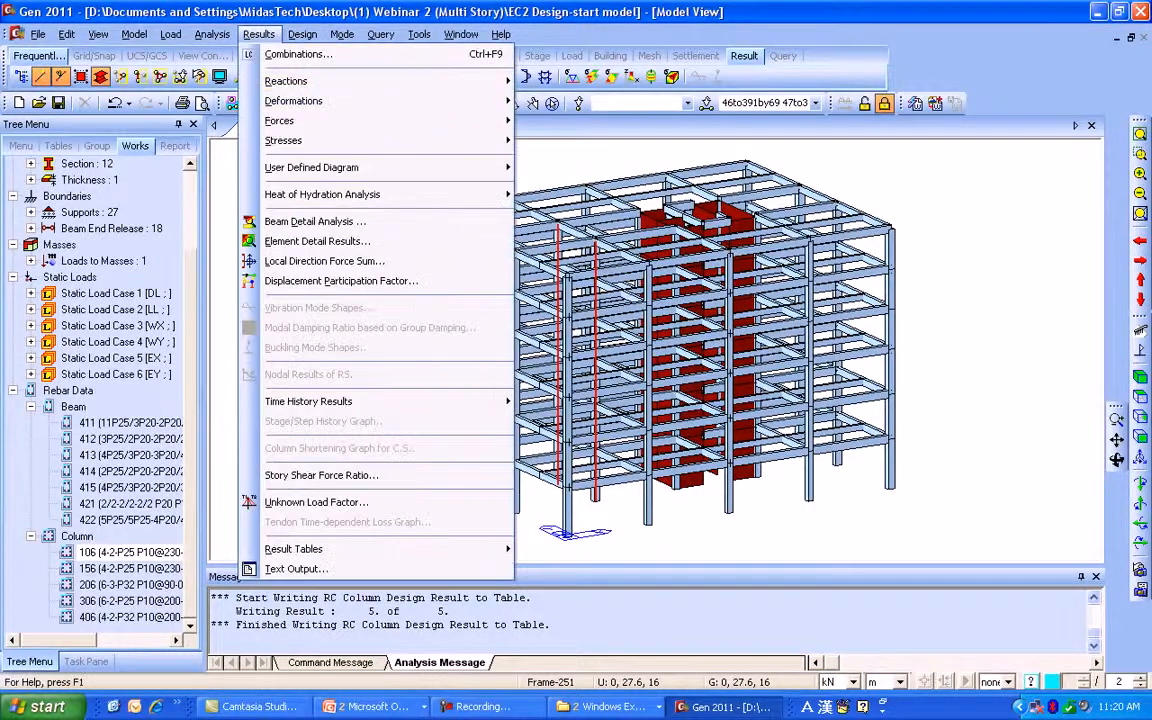
pyautogui.moveTo(380, 207)
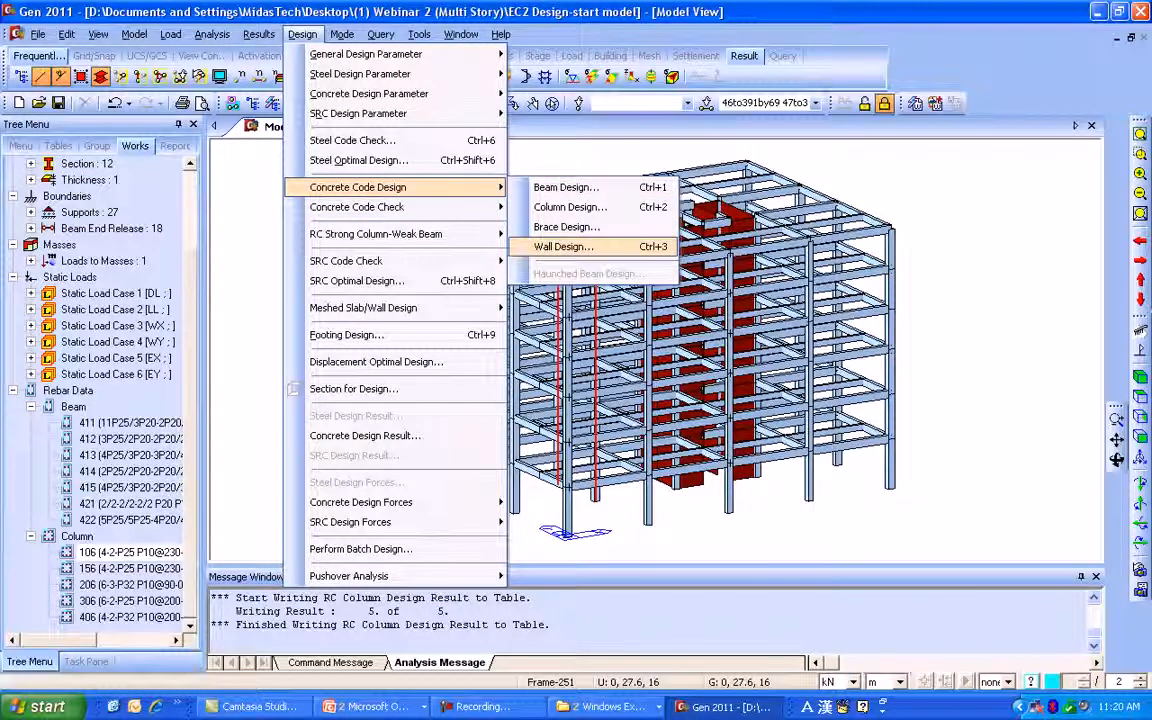
pyautogui.click(563, 247)
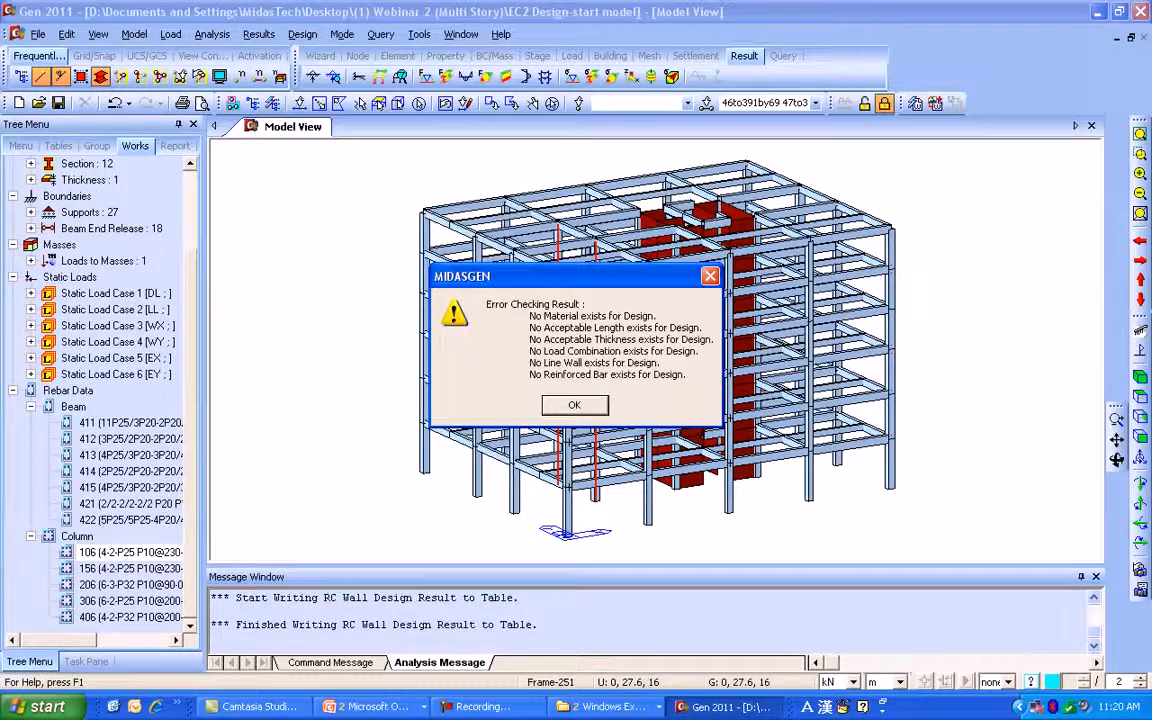
pyautogui.click(574, 404)
pyautogui.click(309, 37)
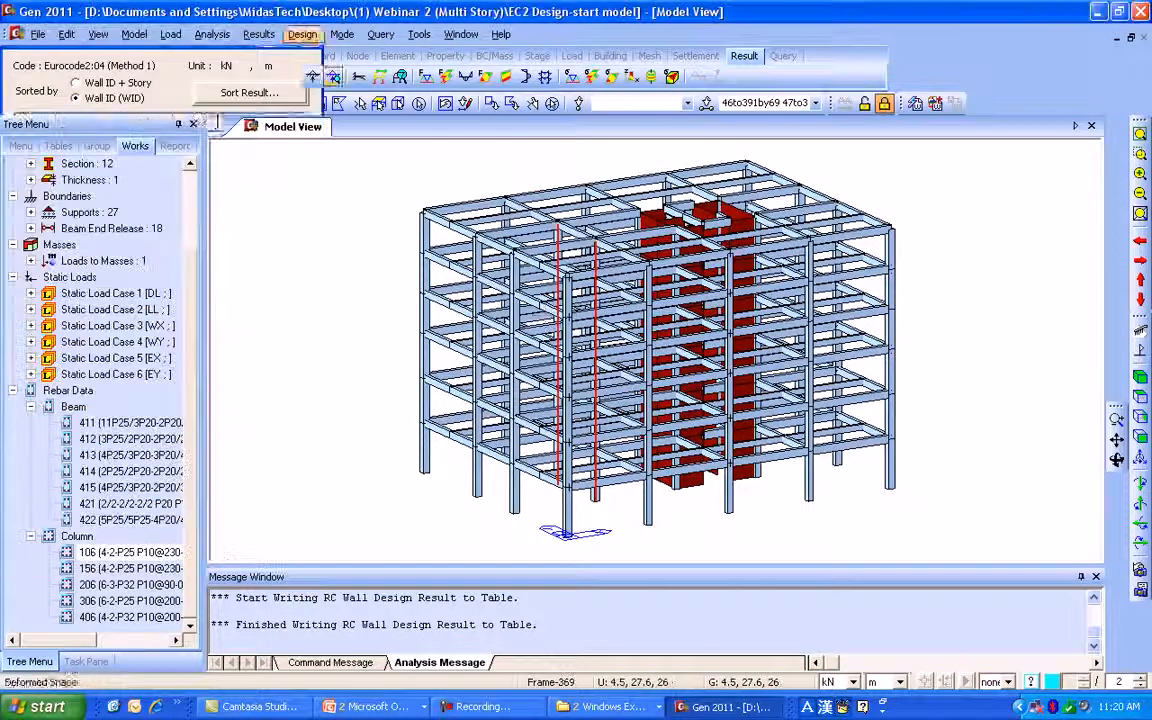
# - Run the concrete wall design without a member selection and sort the results by wall ID and story
pyautogui.click(302, 34)
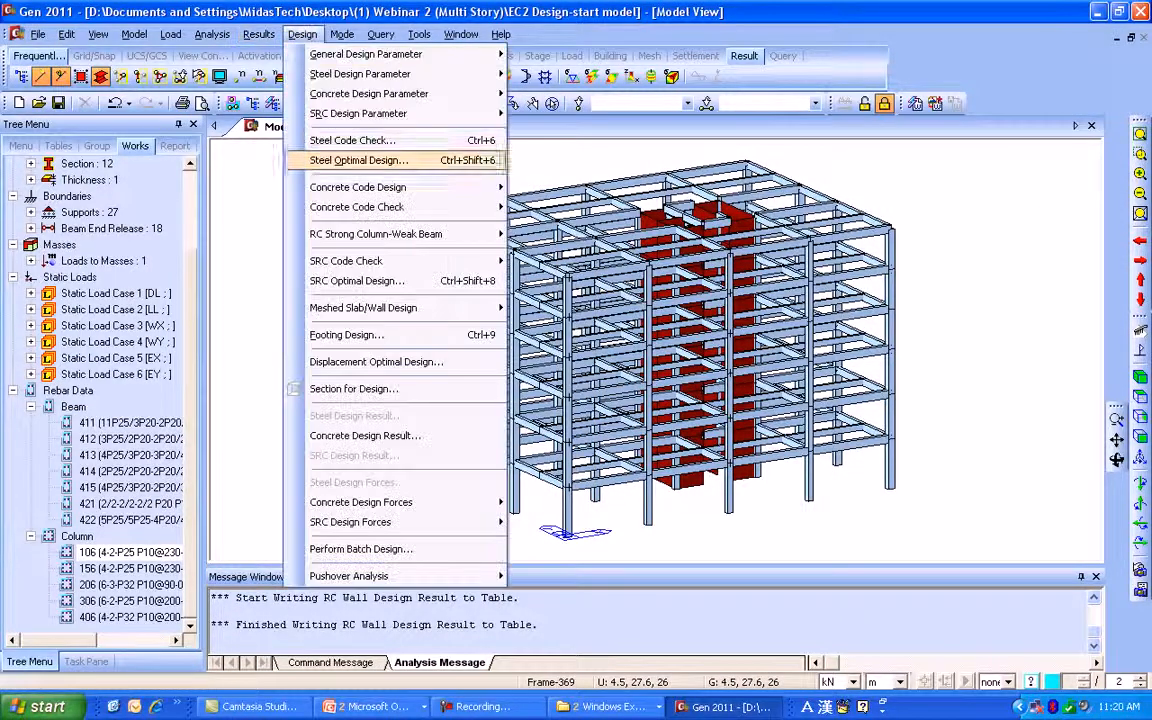
pyautogui.moveTo(357, 187)
pyautogui.click(563, 247)
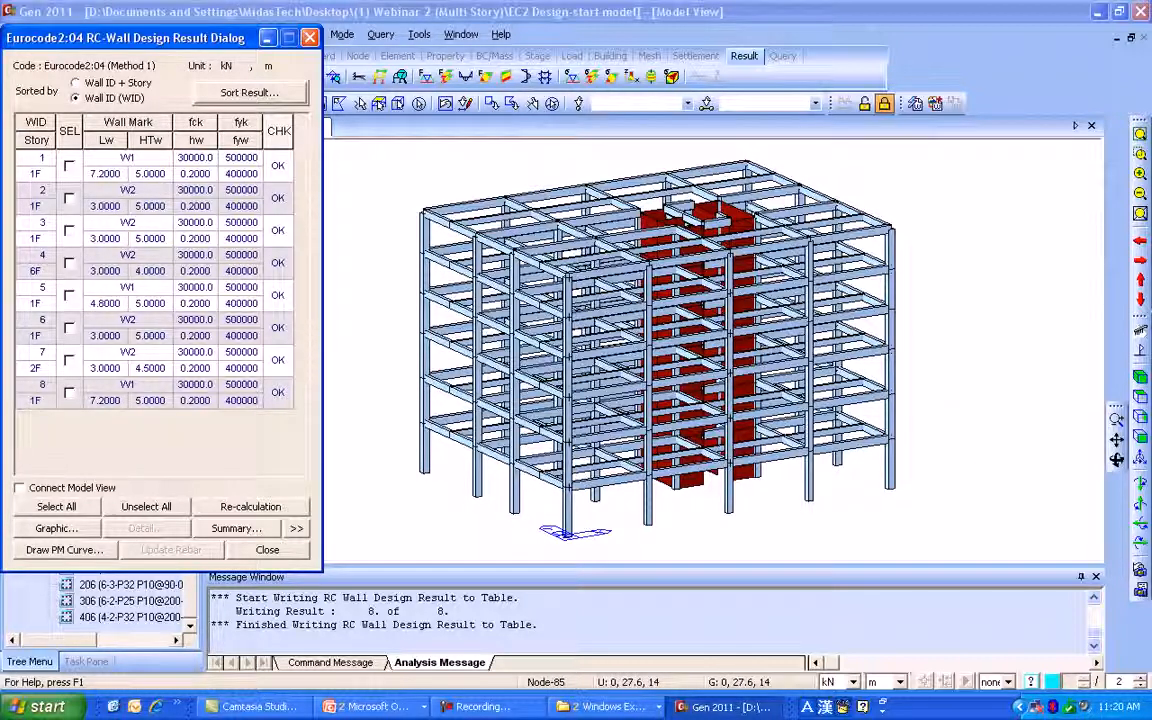
pyautogui.click(75, 83)
# - Select wall 1 on story 1F, review its graphic design report down to the M-N interaction diagram, and close it
pyautogui.click(69, 166)
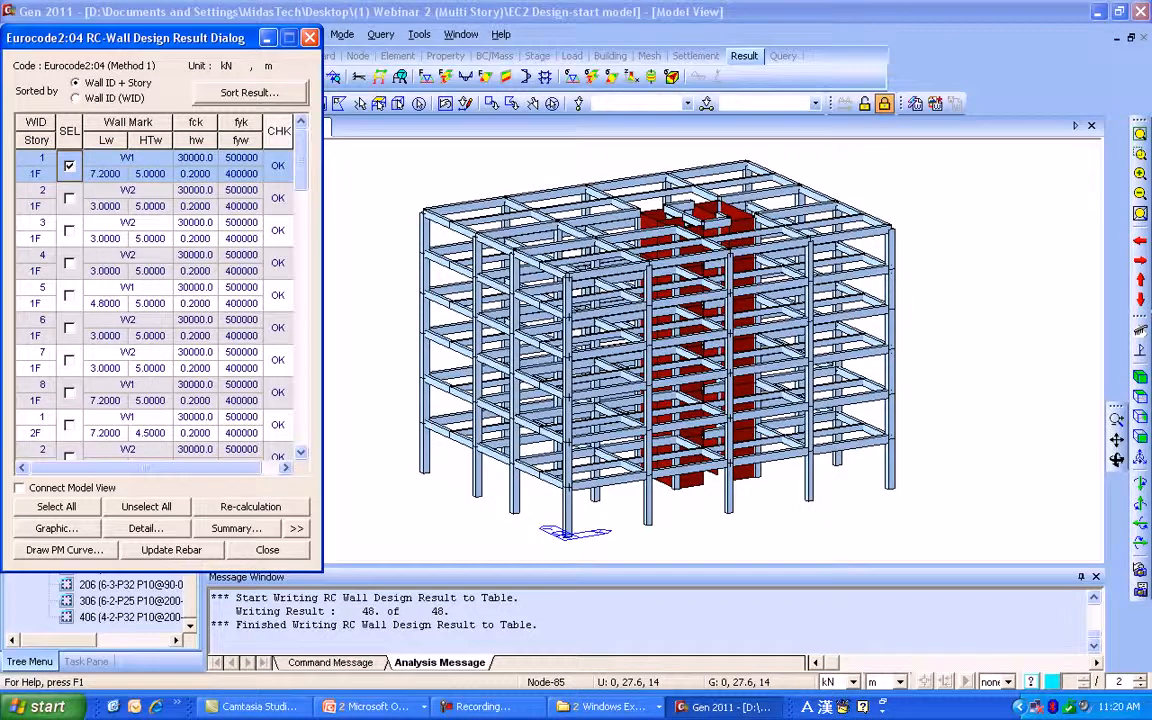
pyautogui.click(57, 528)
pyautogui.scroll(-10, 310, 290)
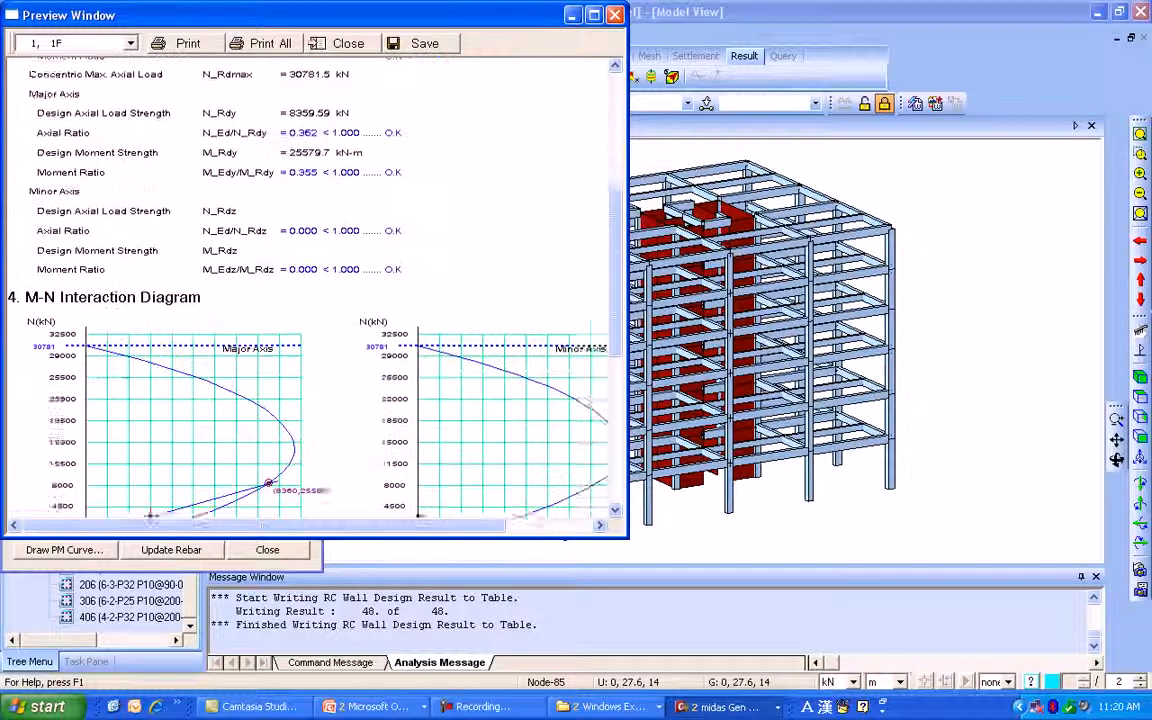
pyautogui.click(615, 15)
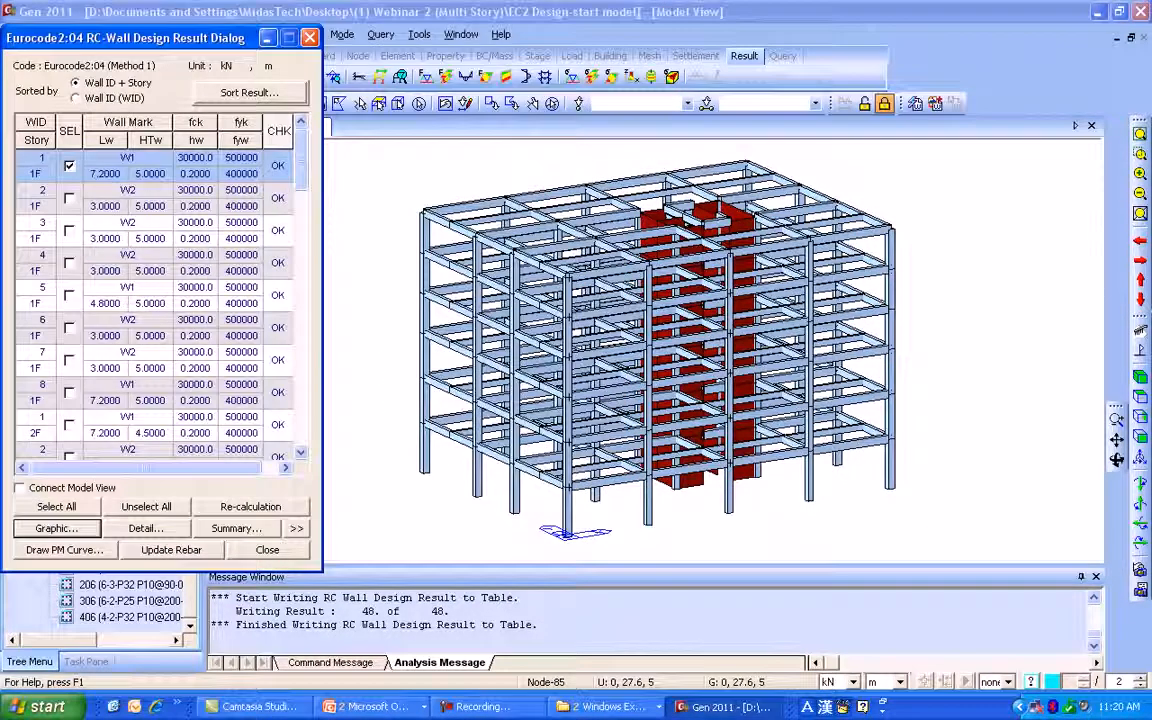
# - Open the detailed text report for wall 1 on story 1F, look through the capacity calculations, and close it without saving
pyautogui.click(146, 528)
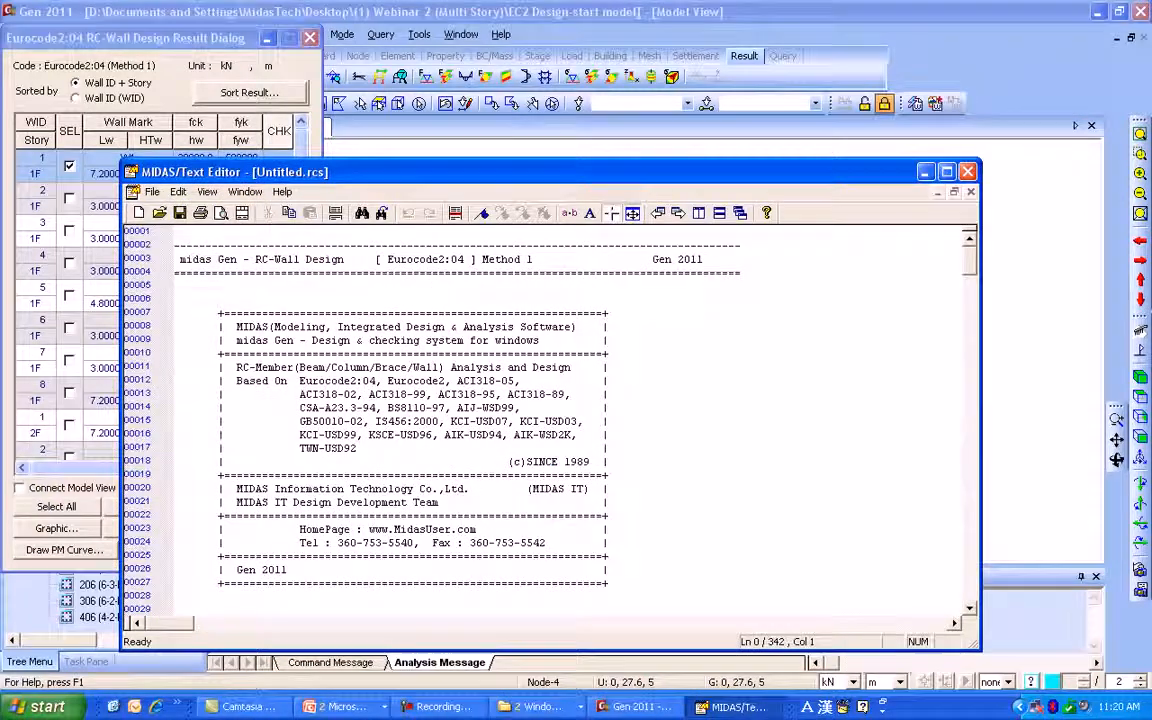
pyautogui.moveTo(970, 260); pyautogui.dragTo(970, 480)
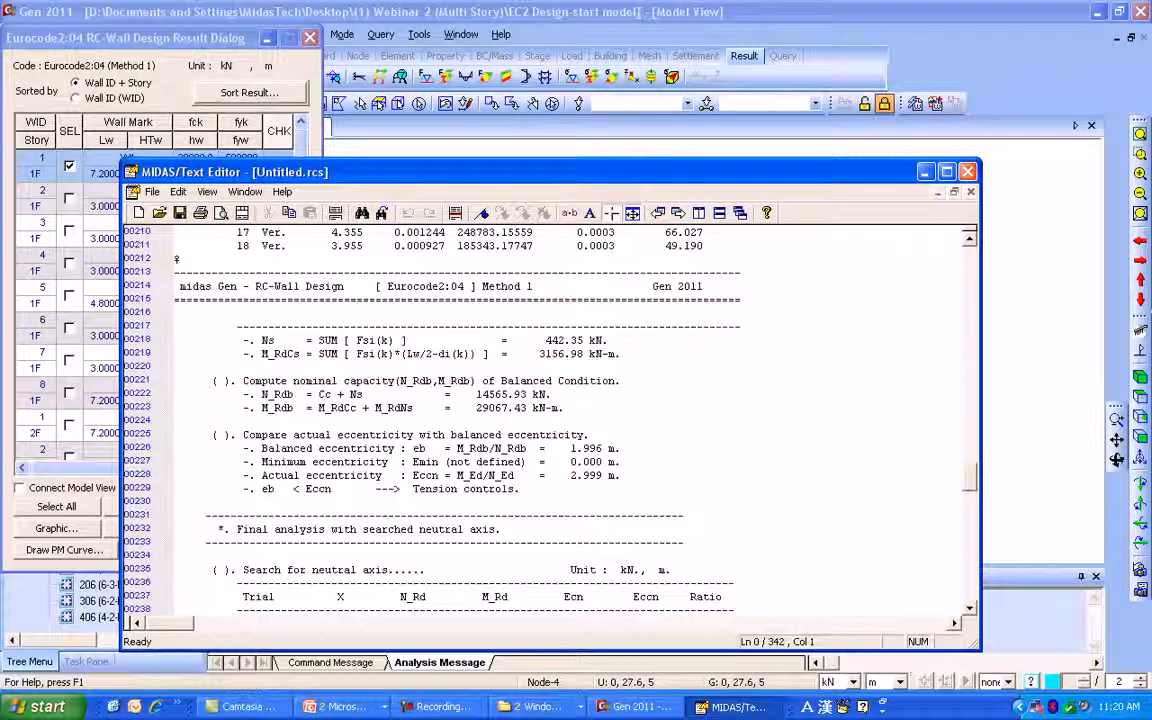
pyautogui.click(967, 172)
pyautogui.click(587, 437)
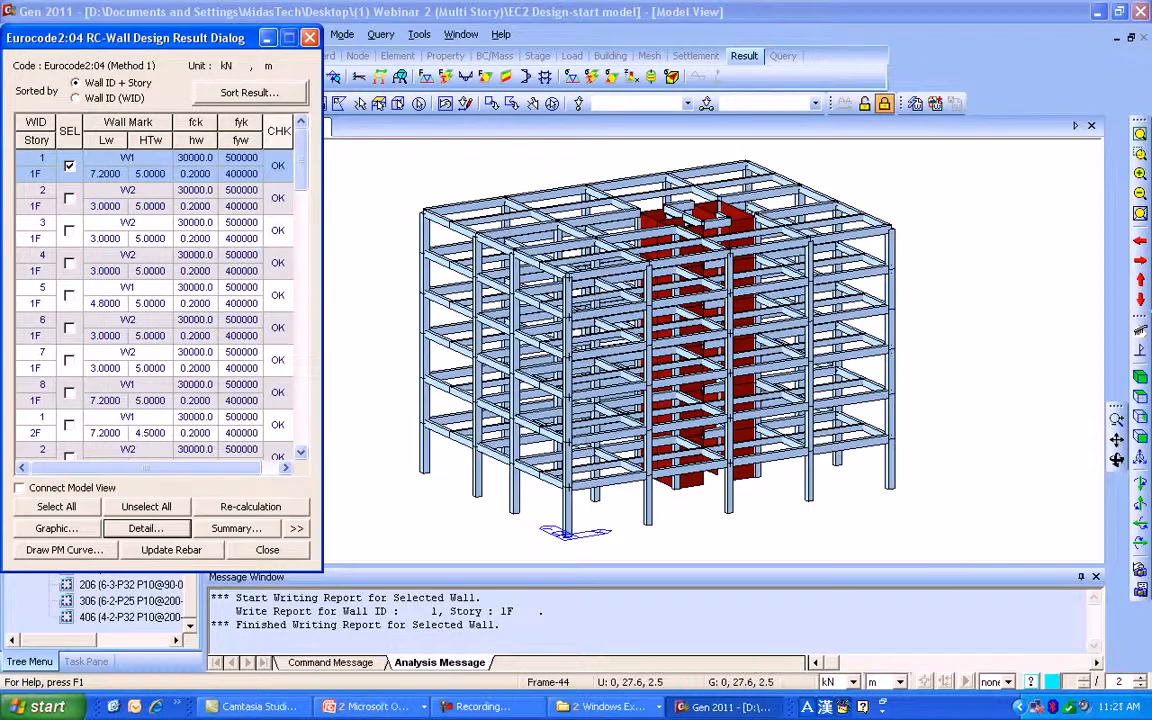
# - Draw the M-N interaction curve for wall 1 on story 1F, inspect it in 3D, and leave the wall design results
pyautogui.click(64, 549)
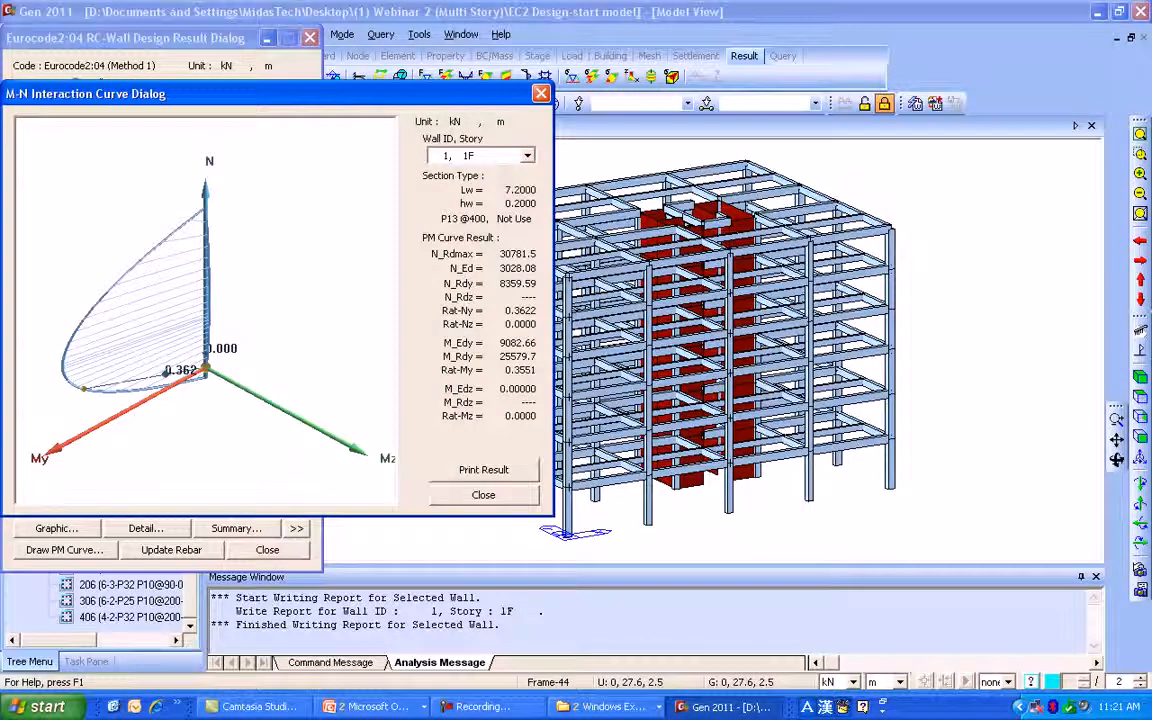
pyautogui.moveTo(205, 320); pyautogui.dragTo(245, 330)
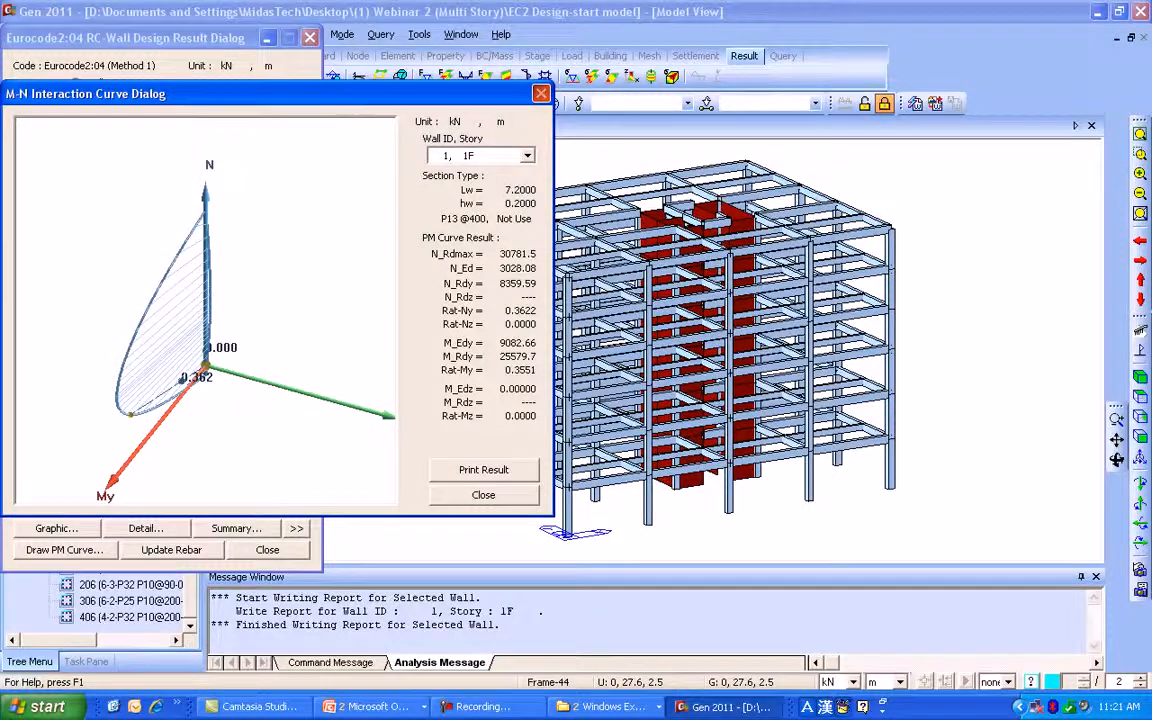
pyautogui.click(483, 495)
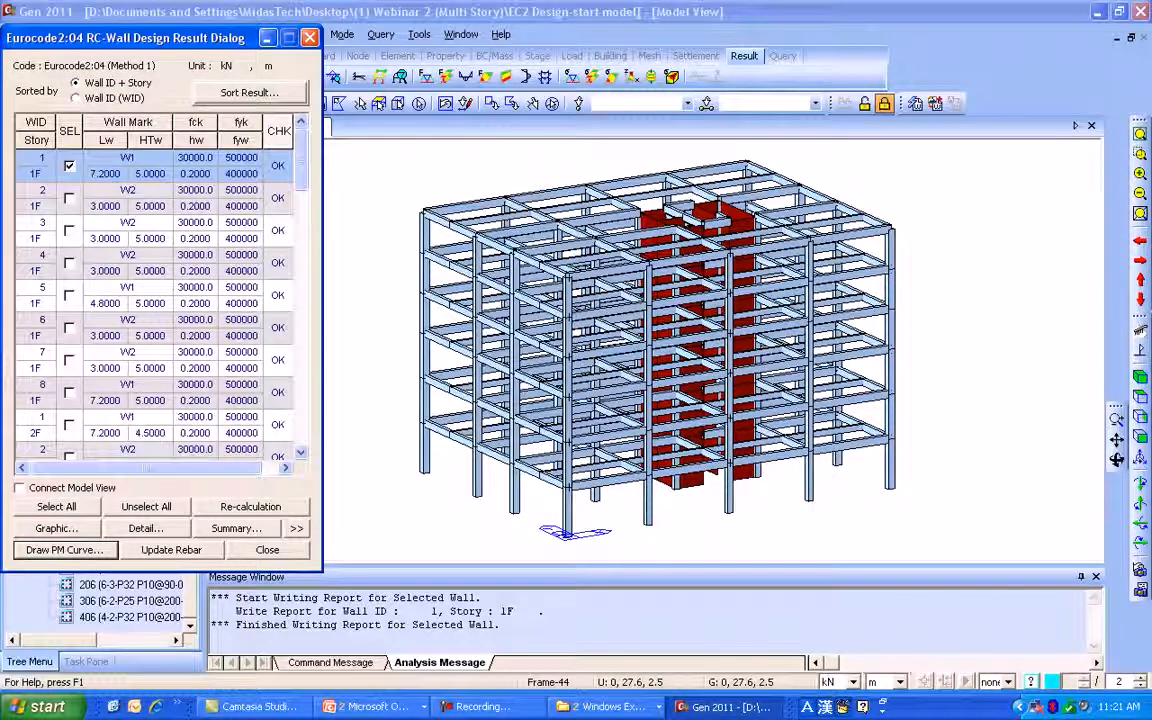
pyautogui.click(310, 38)
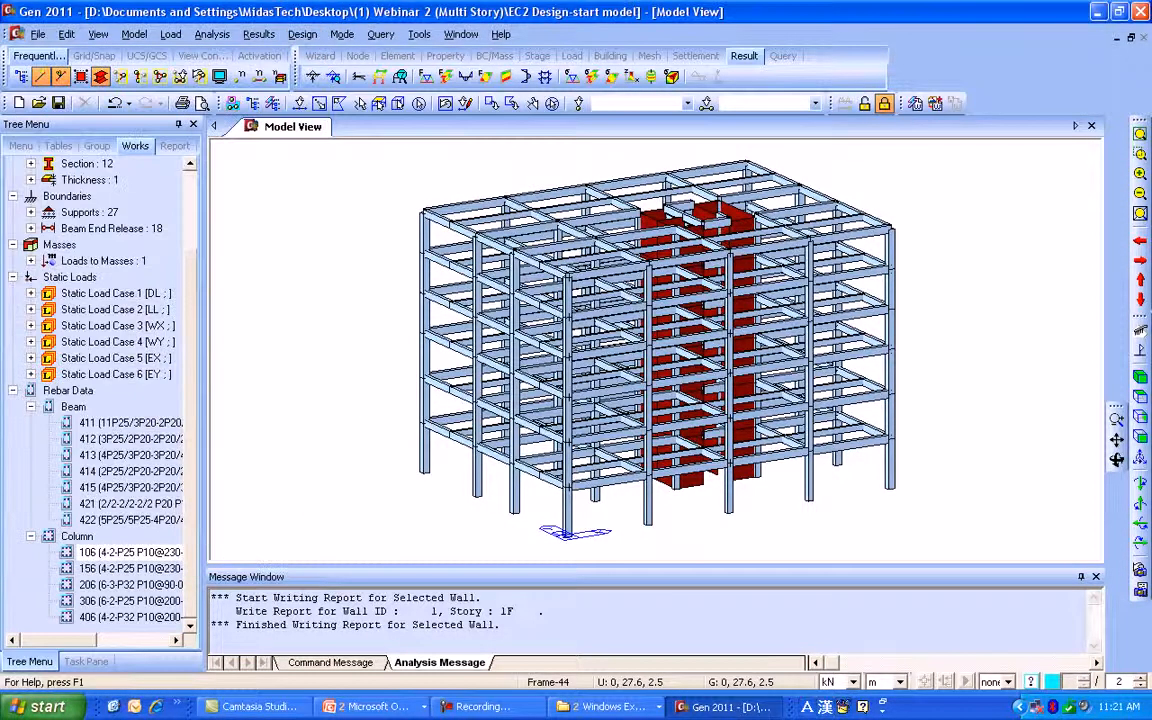
pyautogui.hotkey('alt', 'Tab')
pyautogui.press('Tab')
pyautogui.press('Tab')
pyautogui.press('Tab')
pyautogui.press('Right')
pyautogui.press('Right')
pyautogui.press('Right')
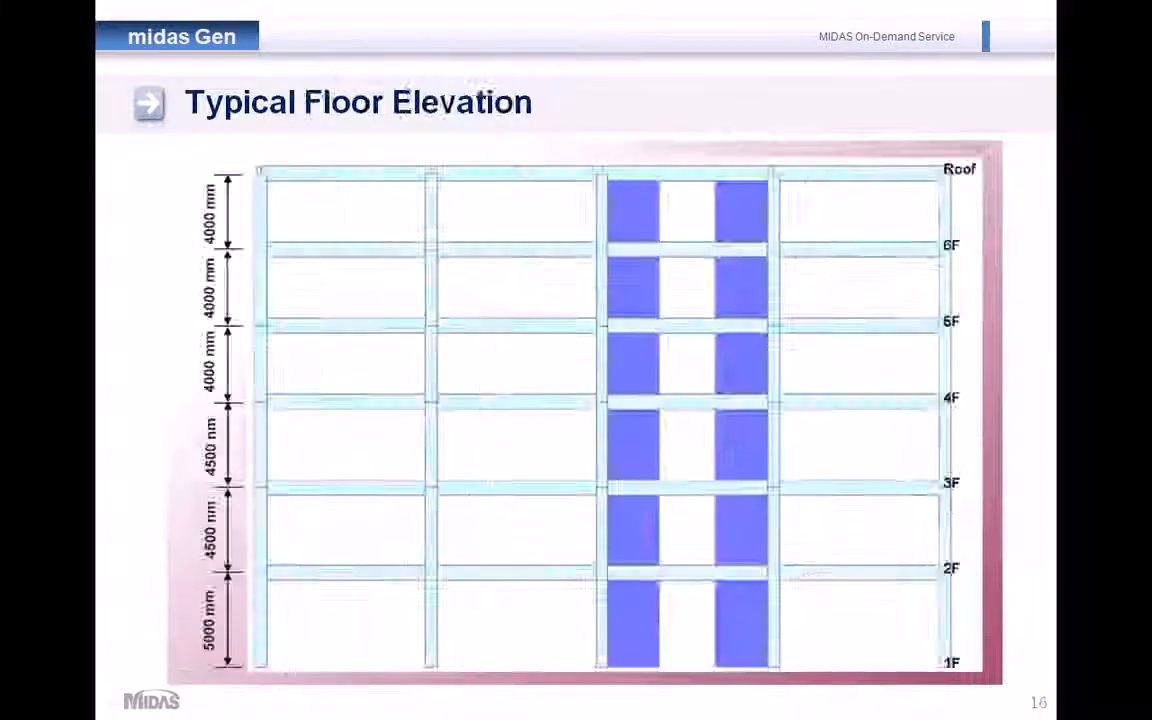
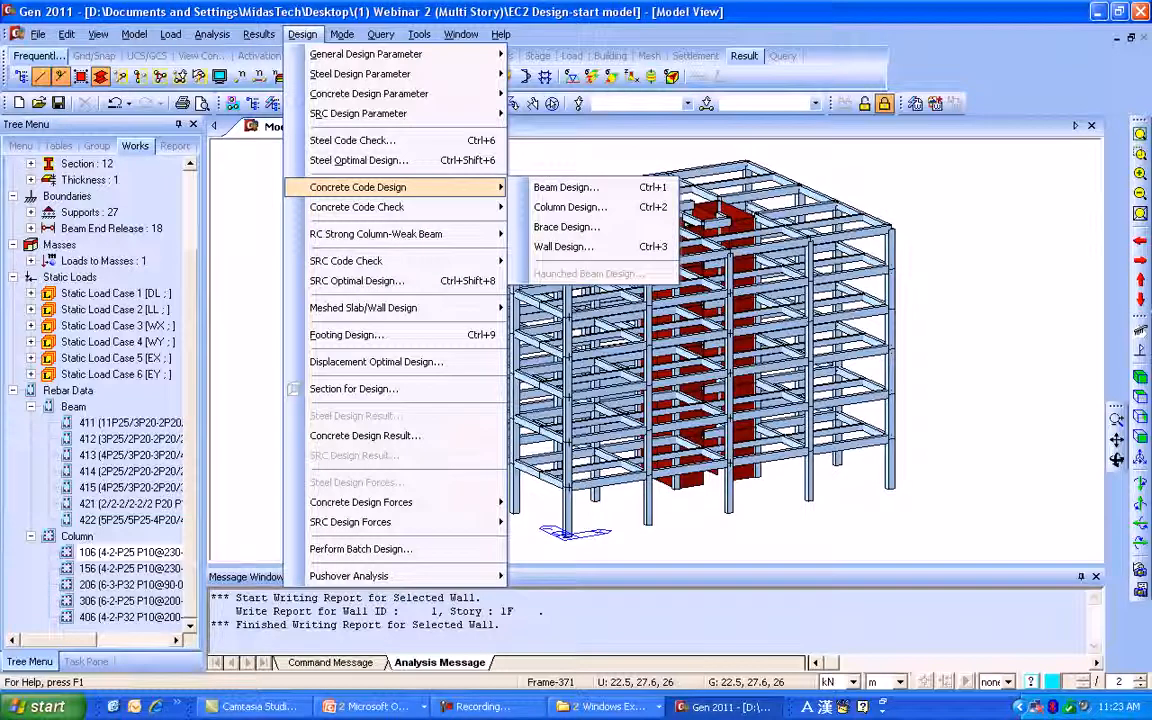
# - In the beam rebar data of section 412 (G2), set 4 first-row top bars at both ends and 4 first-row bottom bars at the center
pyautogui.moveTo(370, 93)
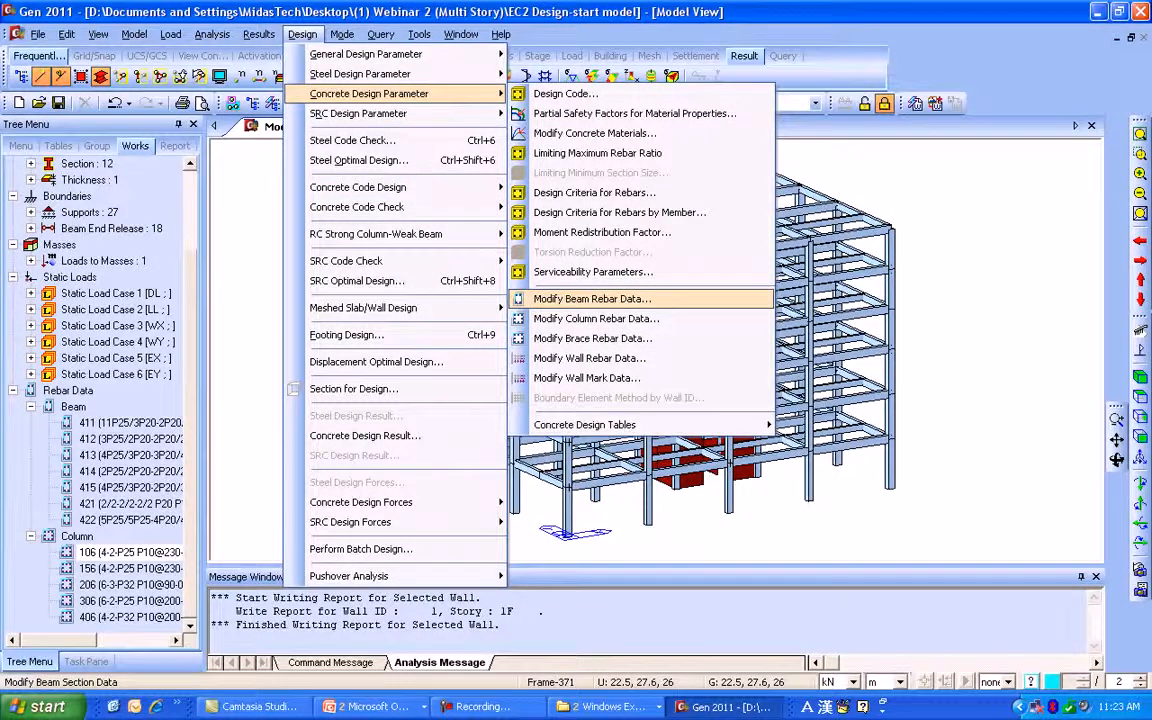
pyautogui.click(592, 298)
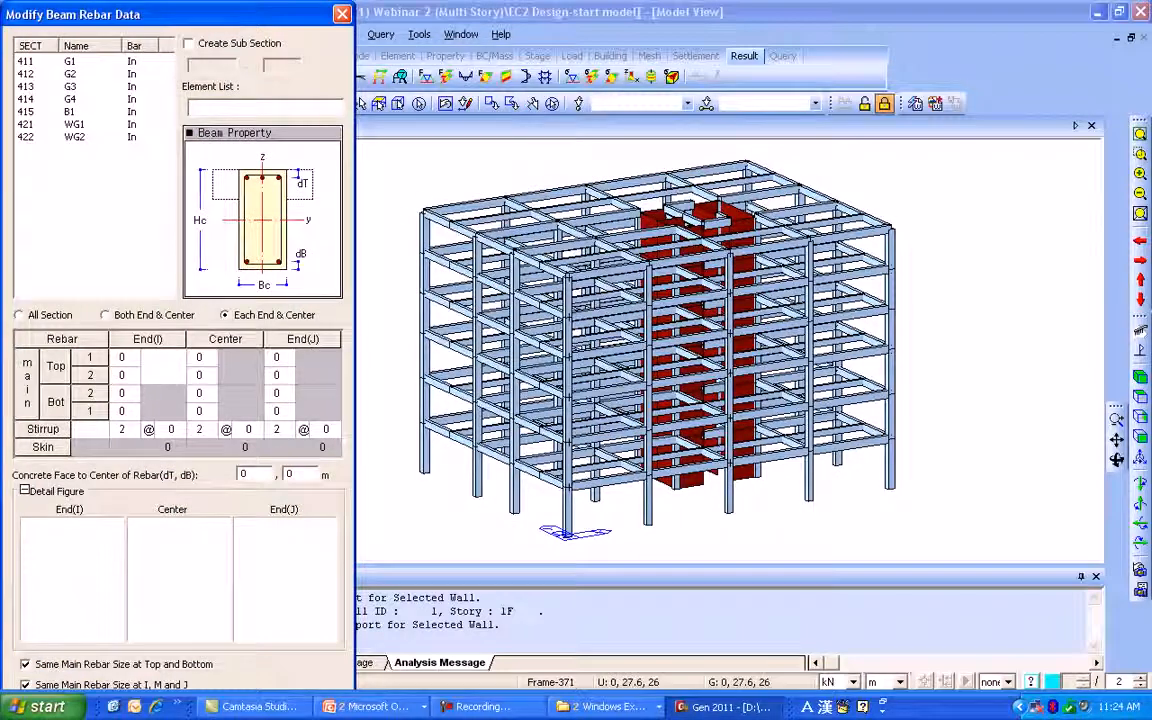
pyautogui.click(70, 74)
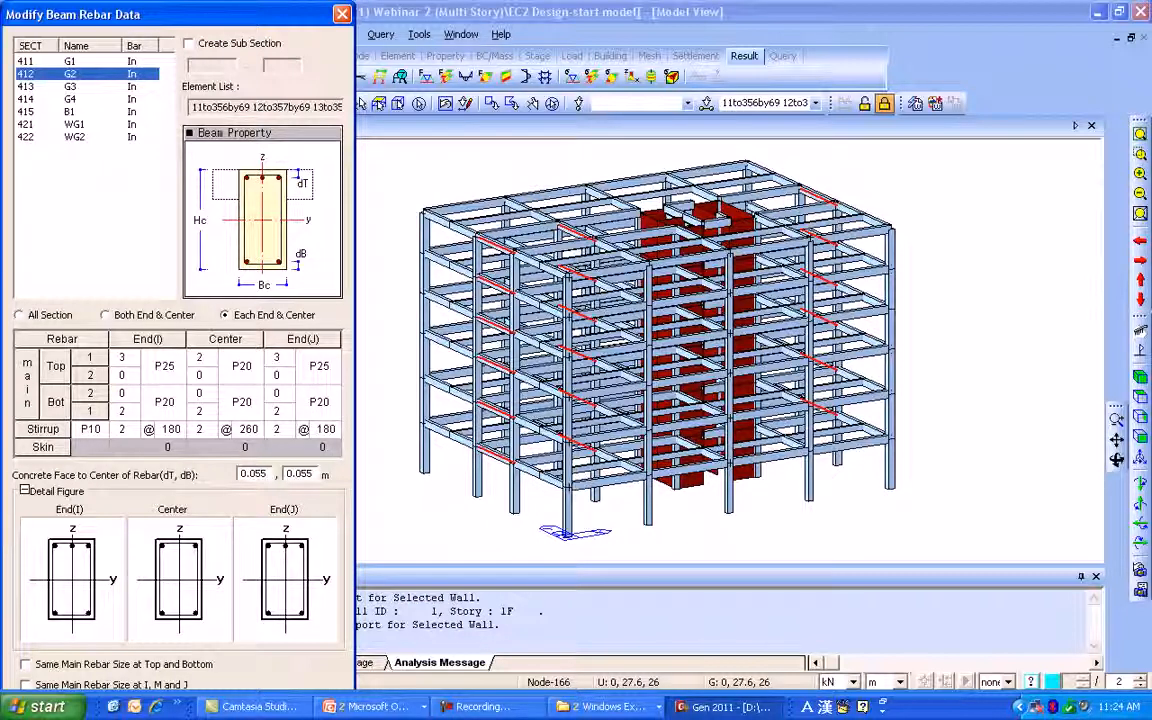
pyautogui.click(131, 355)
pyautogui.click(133, 354)
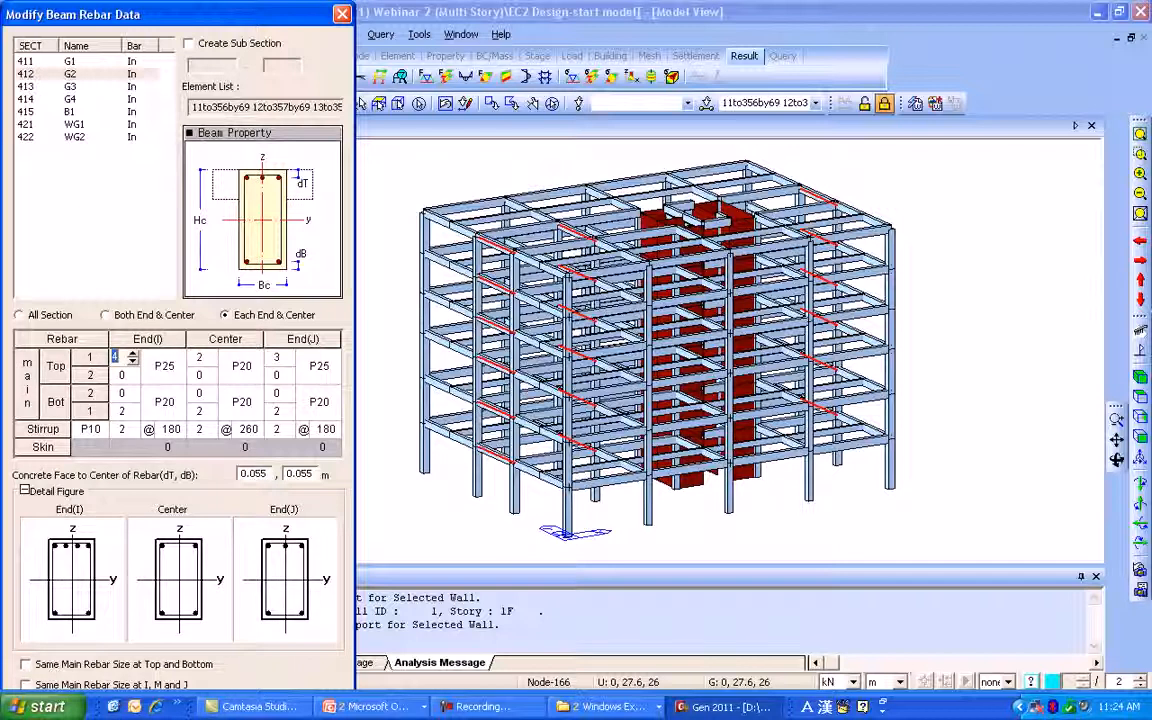
pyautogui.click(210, 408)
pyautogui.click(210, 407)
pyautogui.click(210, 407)
pyautogui.click(287, 355)
pyautogui.click(287, 354)
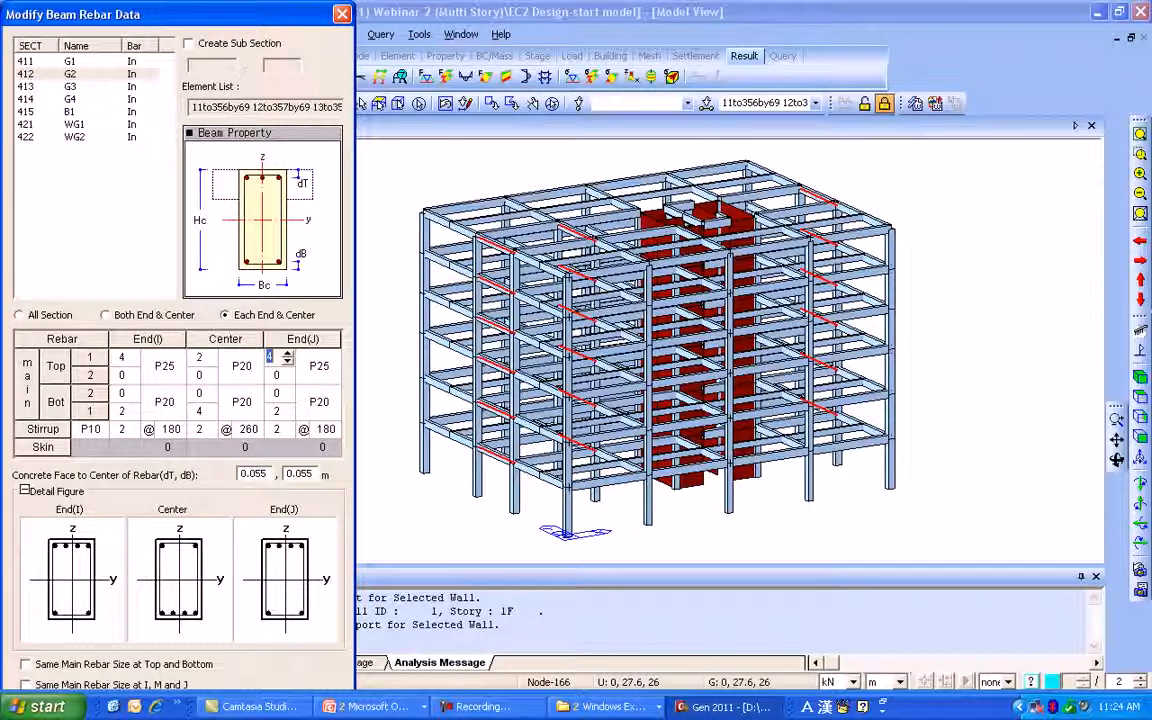
# - Set the stirrup spacing of section G2 to 100 at both ends and 200 at the center
pyautogui.click(174, 430)
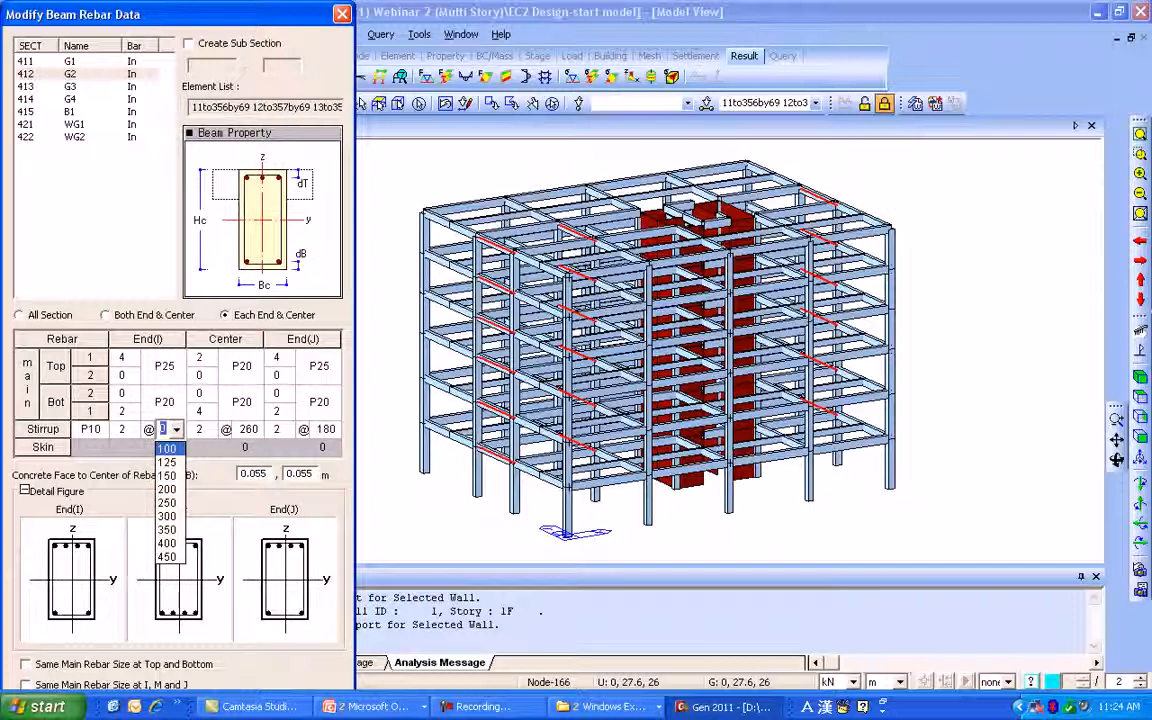
pyautogui.click(167, 448)
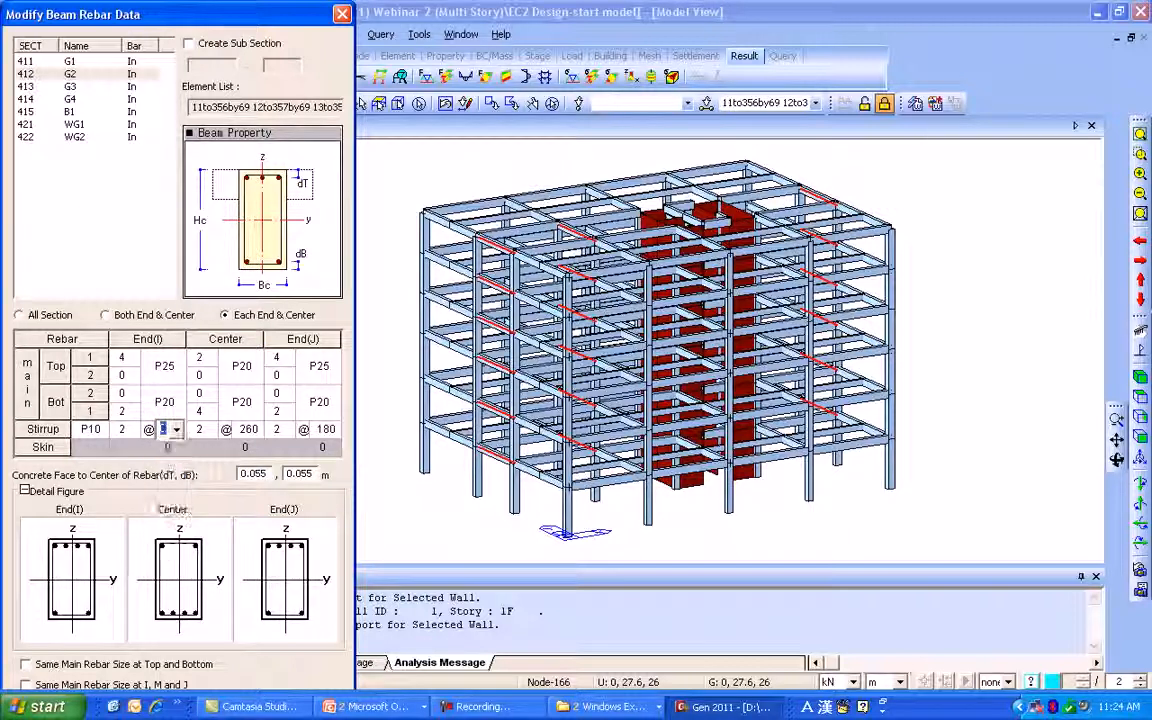
pyautogui.click(250, 429)
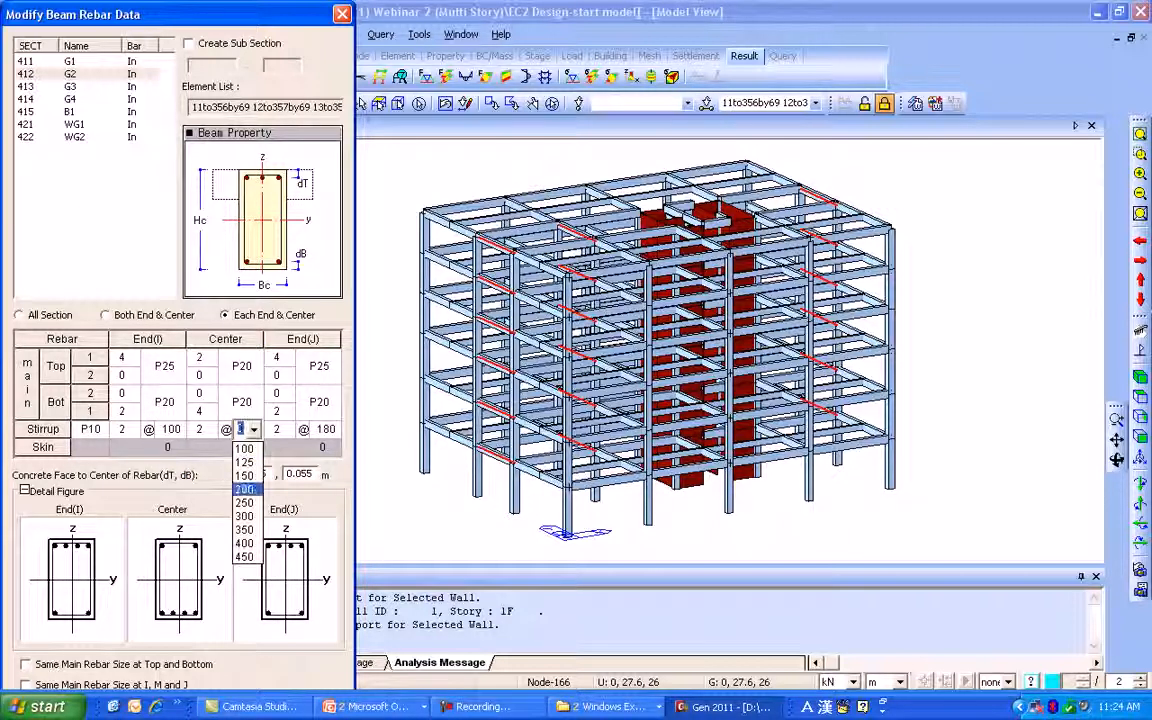
pyautogui.click(244, 489)
pyautogui.click(329, 429)
pyautogui.click(328, 449)
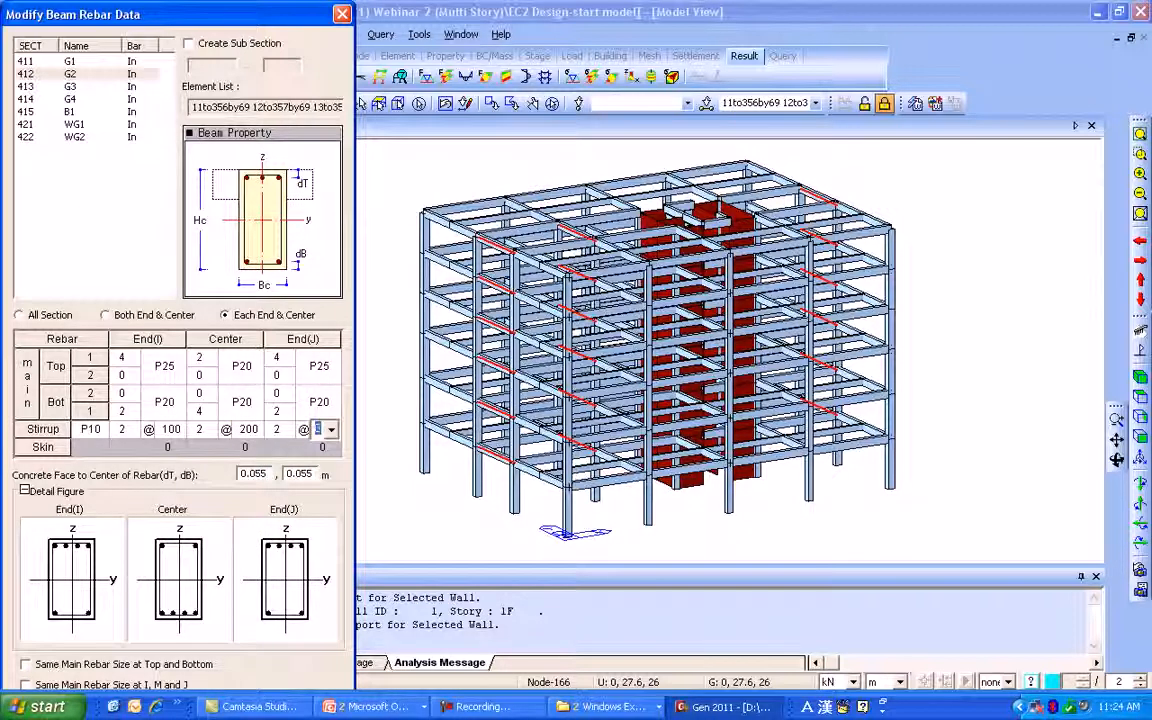
# - Collapse the taskbar that covers the rebar dialog, replace section G2's rebar data with the edited values, and close the dialog
pyautogui.moveTo(640, 692); pyautogui.dragTo(640, 717)
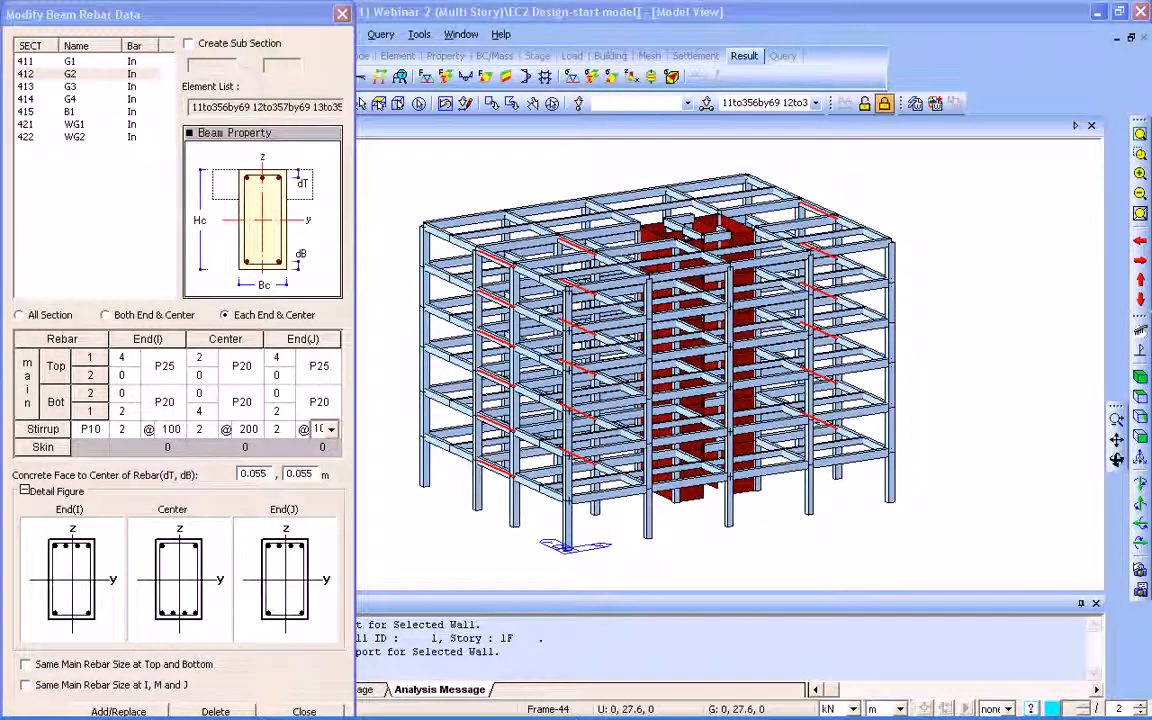
pyautogui.click(118, 711)
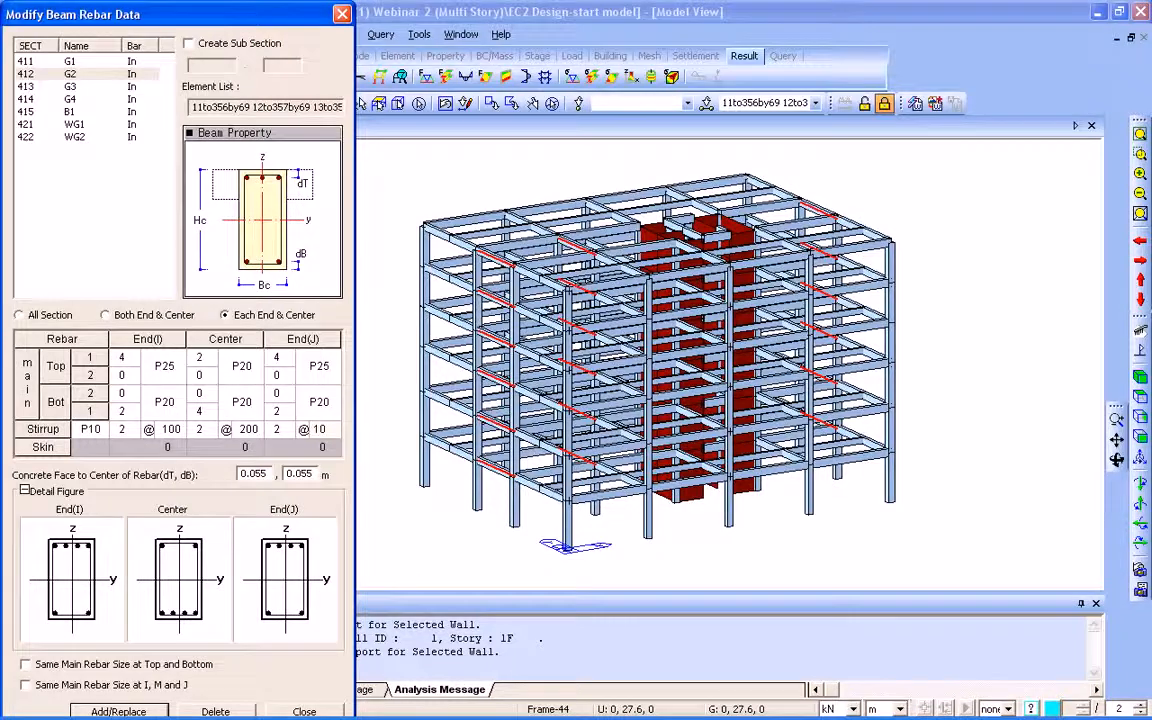
pyautogui.click(304, 711)
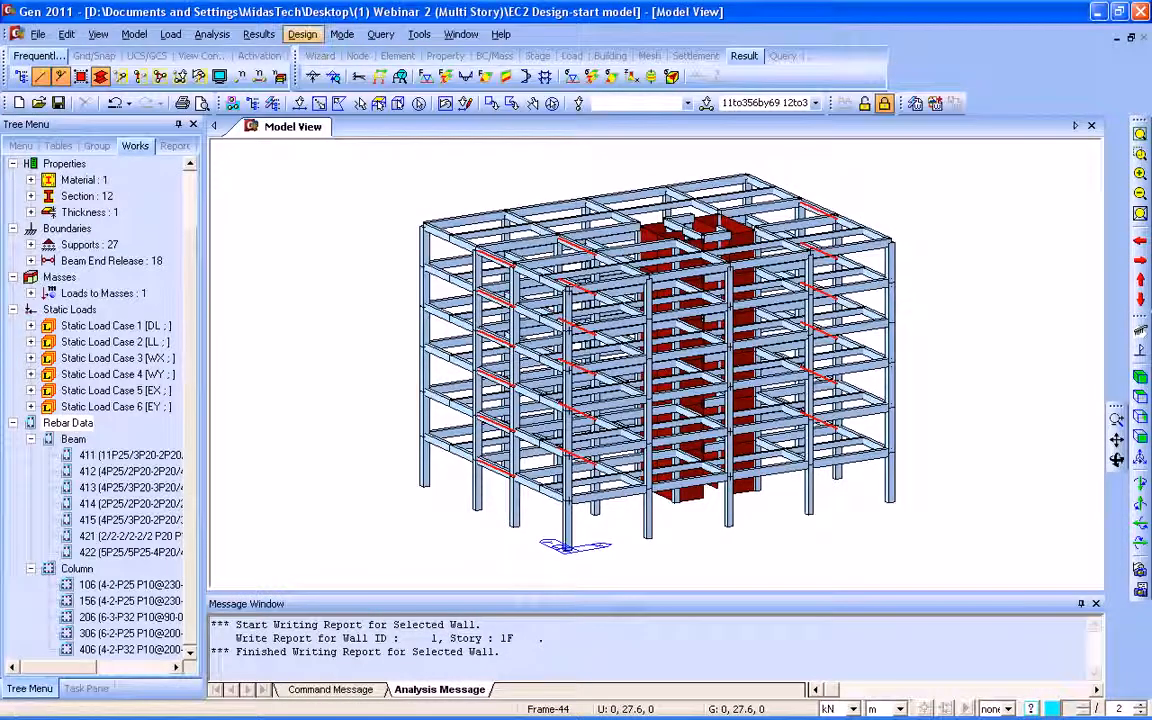
# - Run the concrete code check for beams and select section 412 (G2) in the checking results
pyautogui.click(302, 34)
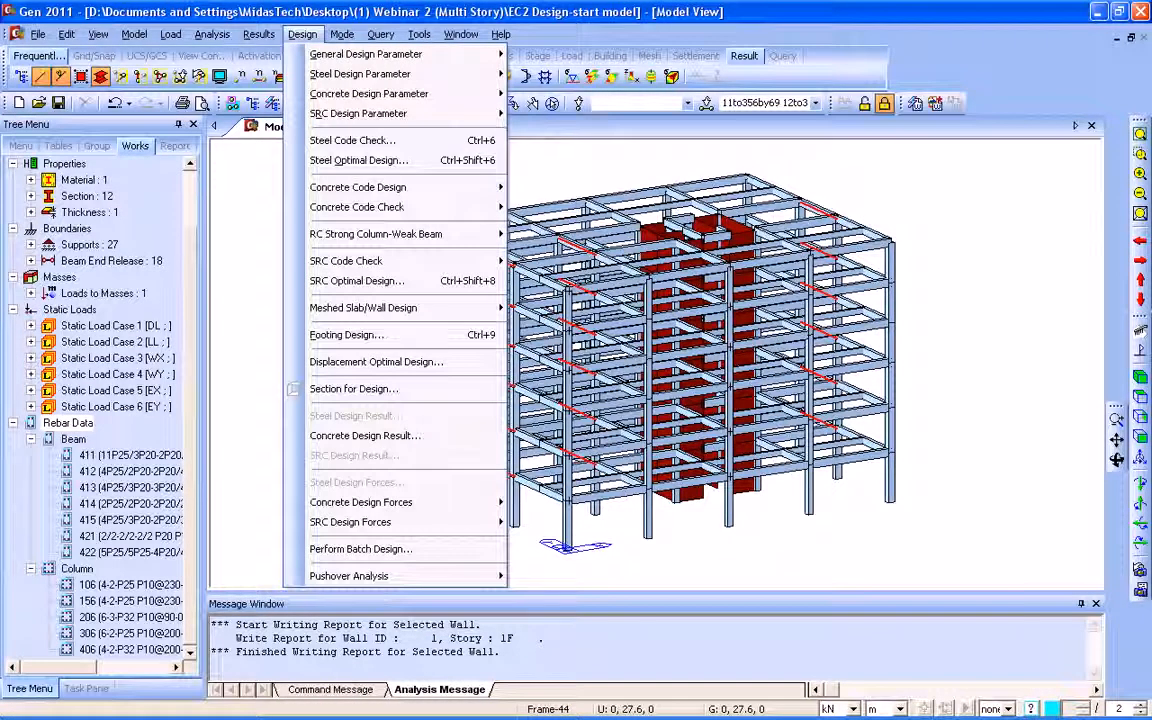
pyautogui.moveTo(380, 207)
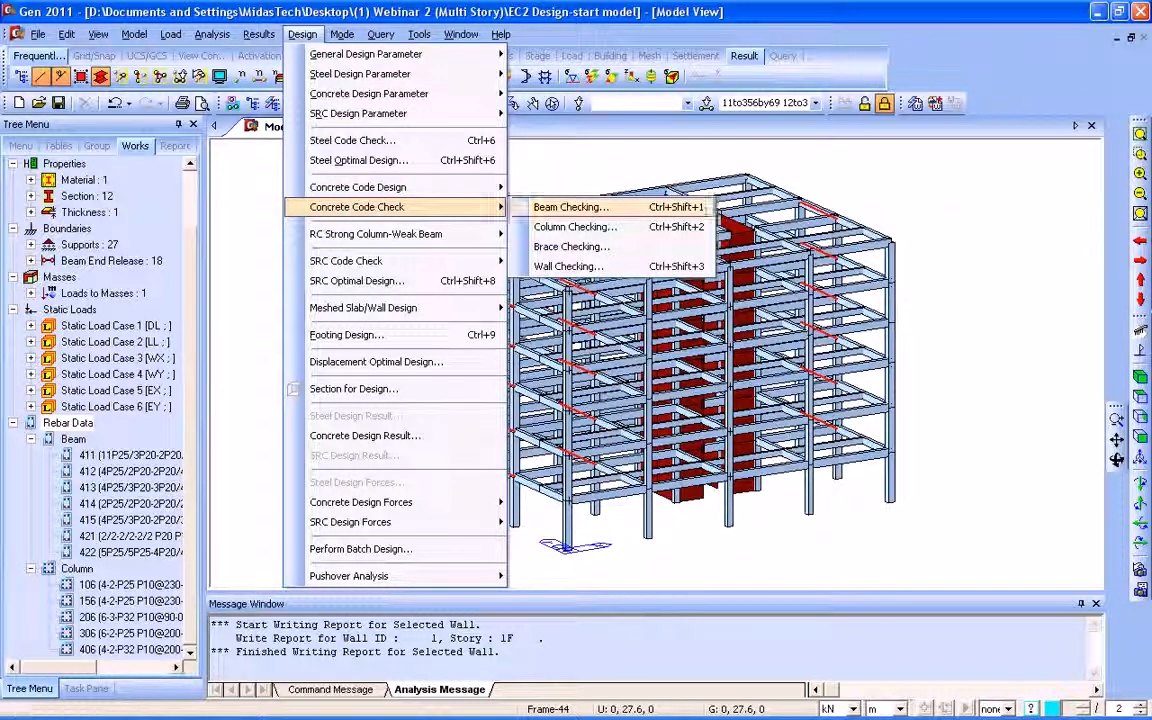
pyautogui.click(570, 207)
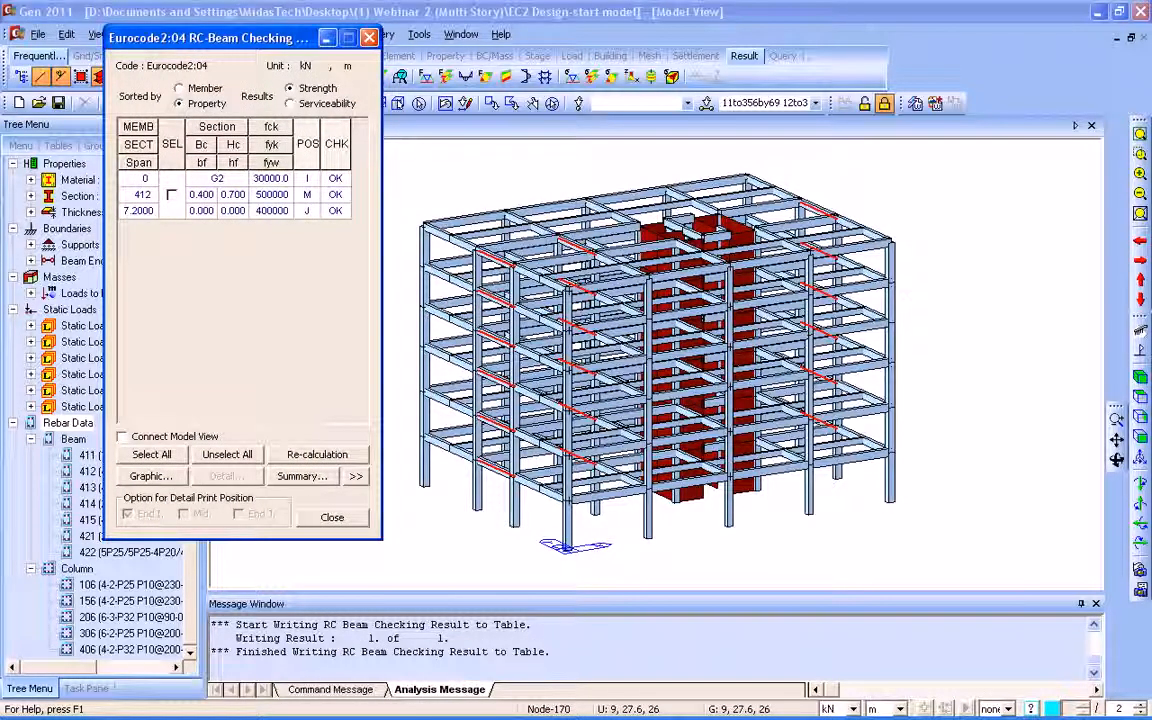
pyautogui.click(172, 195)
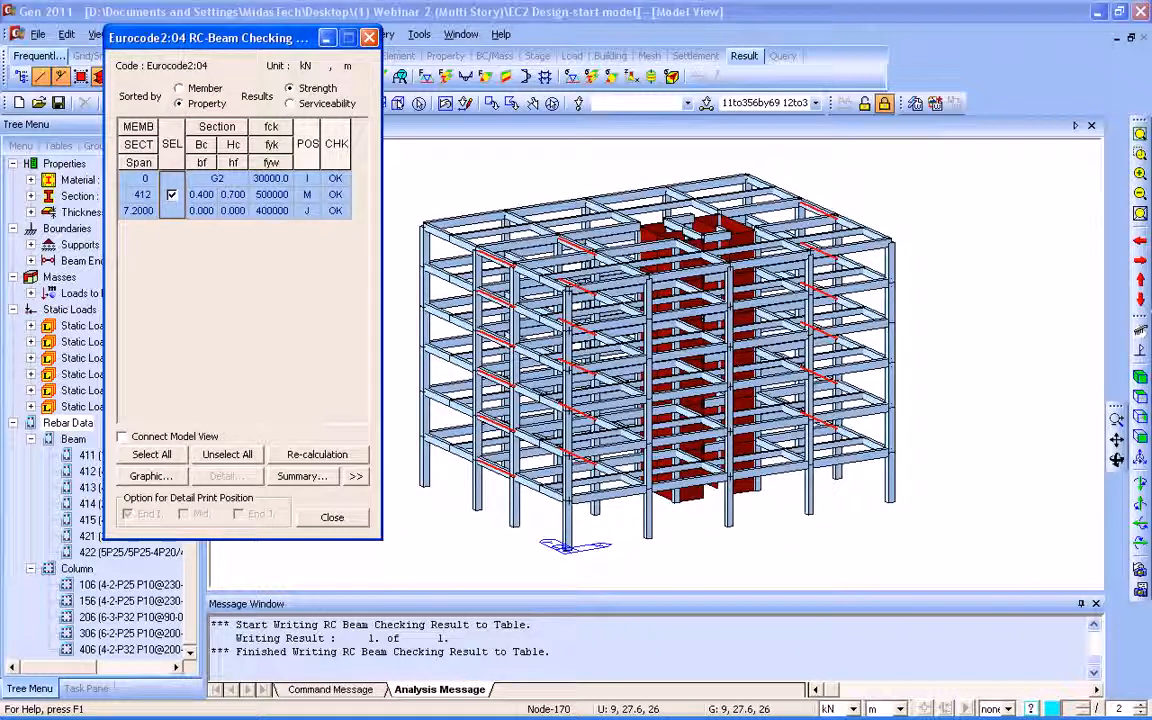
# - Sort the beam checking results by member and examine the graphic report of member 11, including section diagram, bending and shear capacity
pyautogui.click(179, 88)
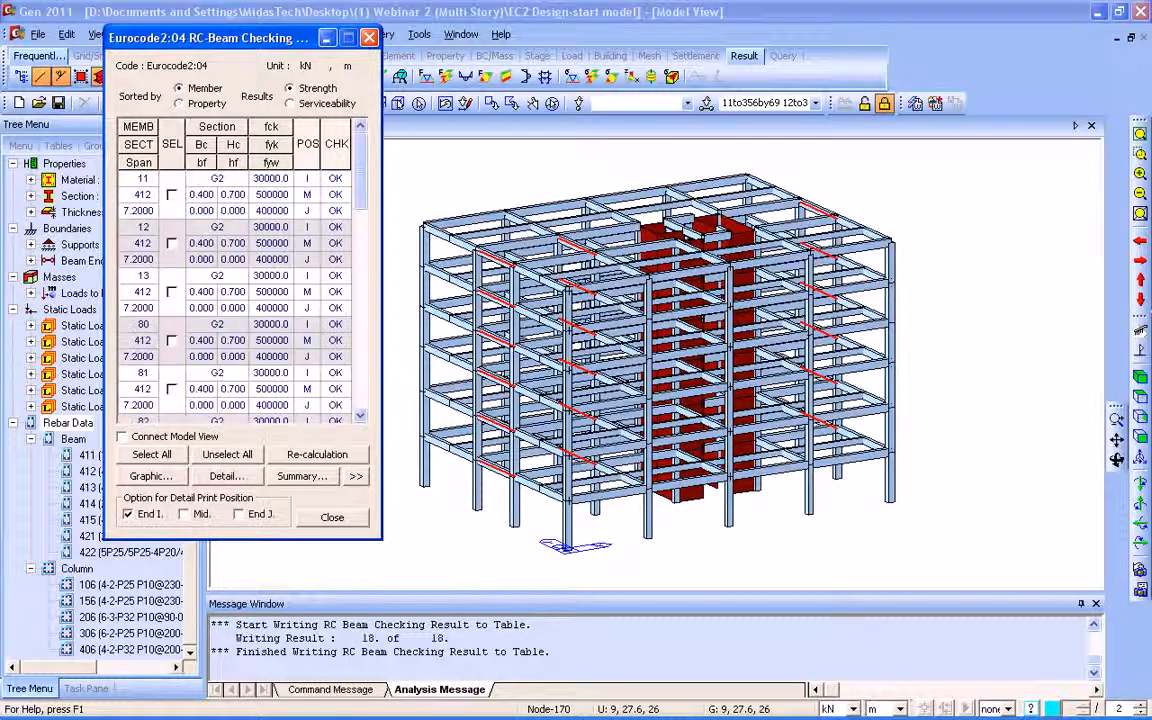
pyautogui.click(172, 195)
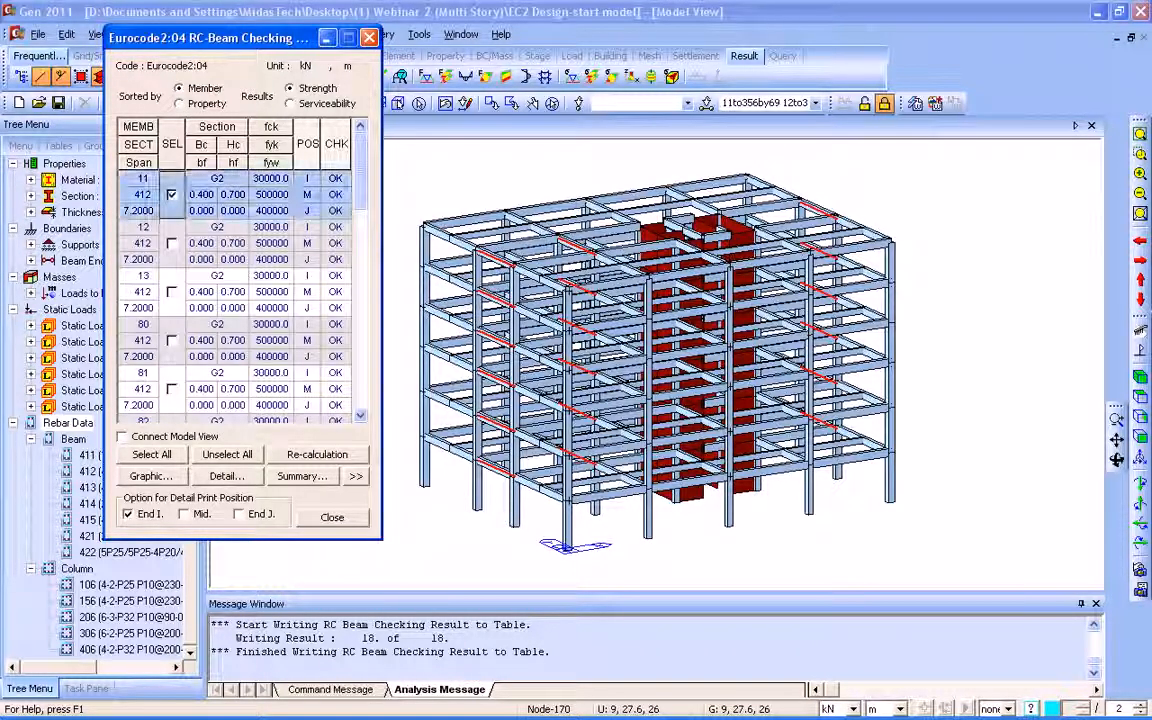
pyautogui.click(226, 476)
pyautogui.scroll(-5, 308, 290)
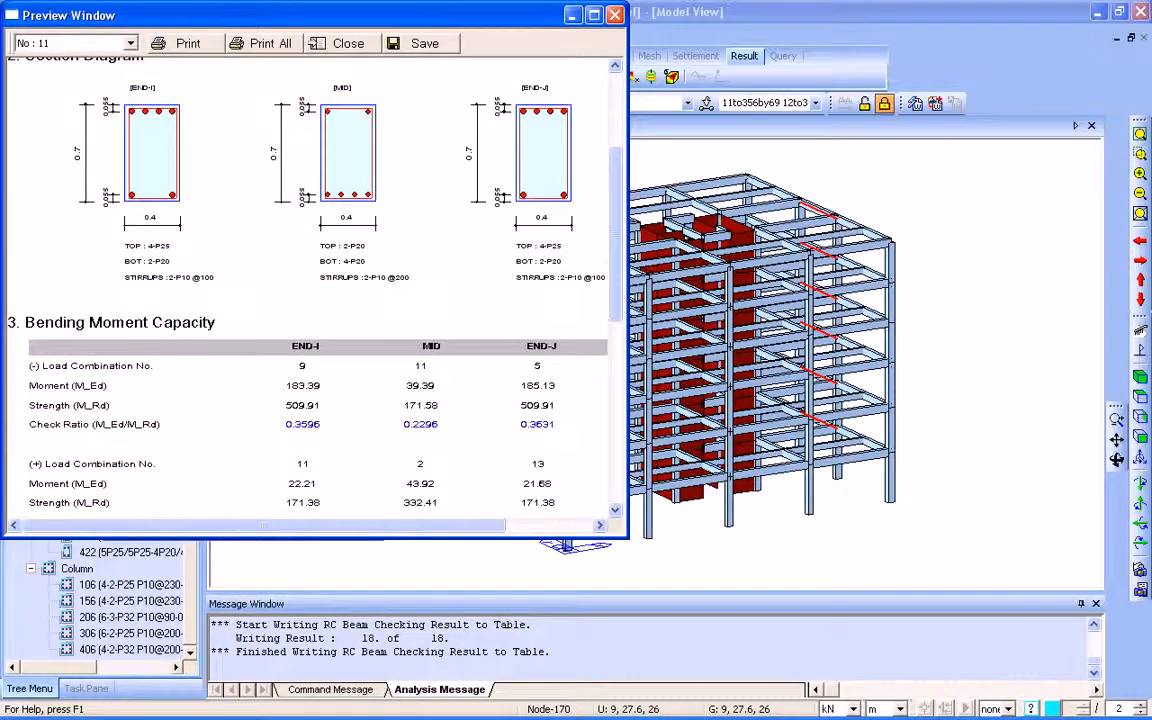
pyautogui.scroll(1, 308, 290)
pyautogui.scroll(-5, 308, 290)
pyautogui.scroll(2, 308, 290)
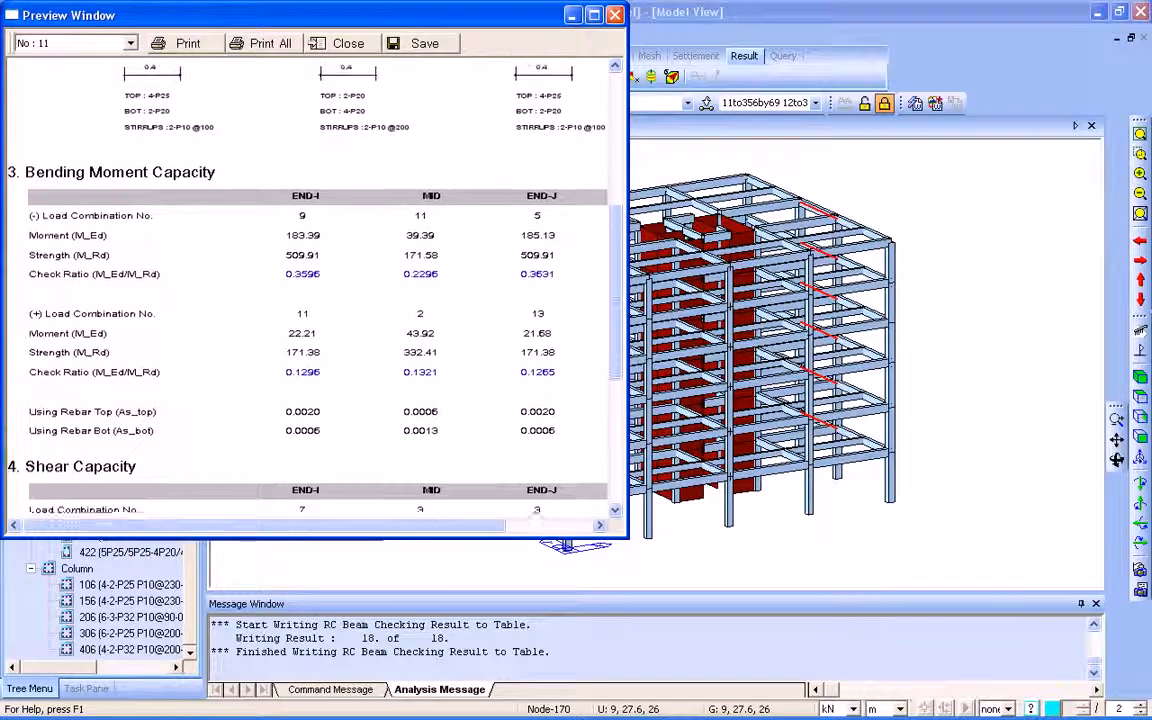
pyautogui.scroll(-3, 308, 290)
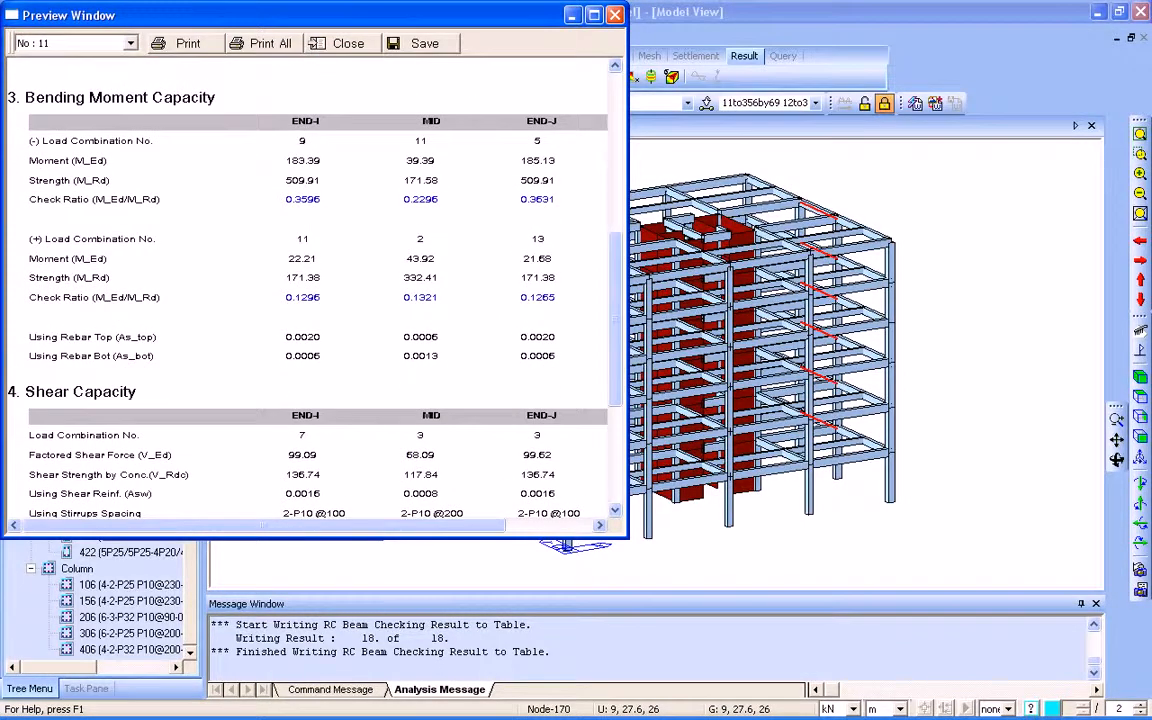
pyautogui.click(615, 15)
# - Examine the detailed calculation report for member 11 at end I, discard the temporary file and close the beam checking results
pyautogui.click(227, 476)
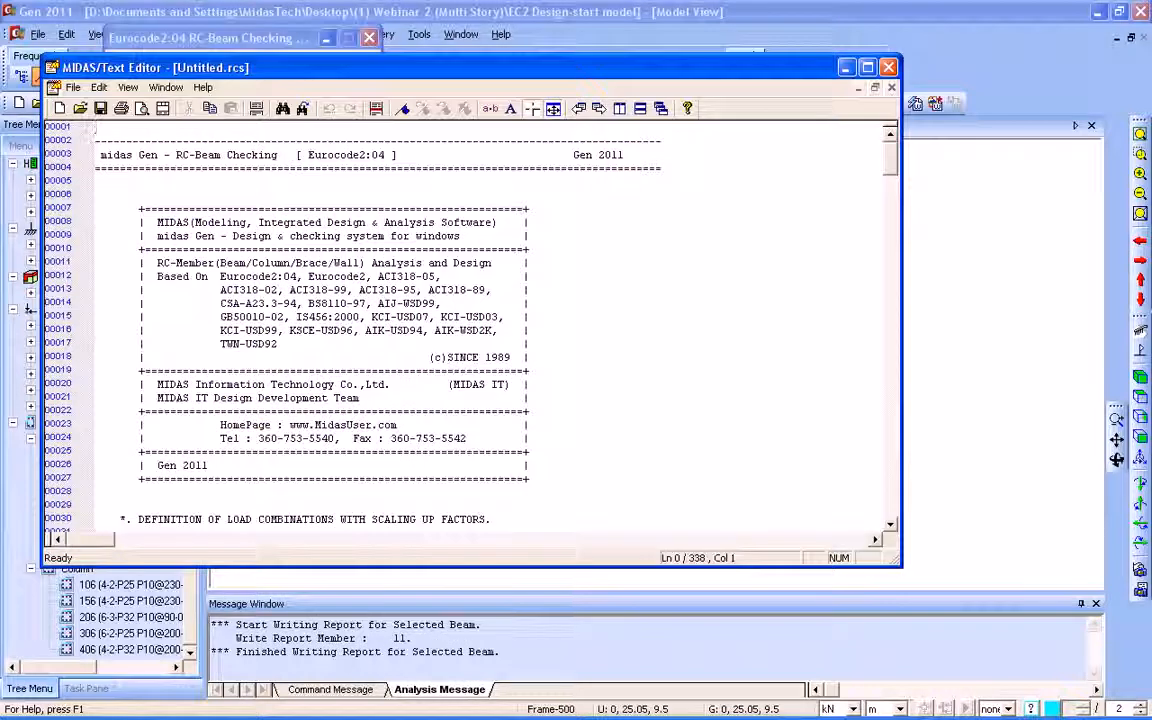
pyautogui.click(399, 430)
pyautogui.scroll(-13, 399, 430)
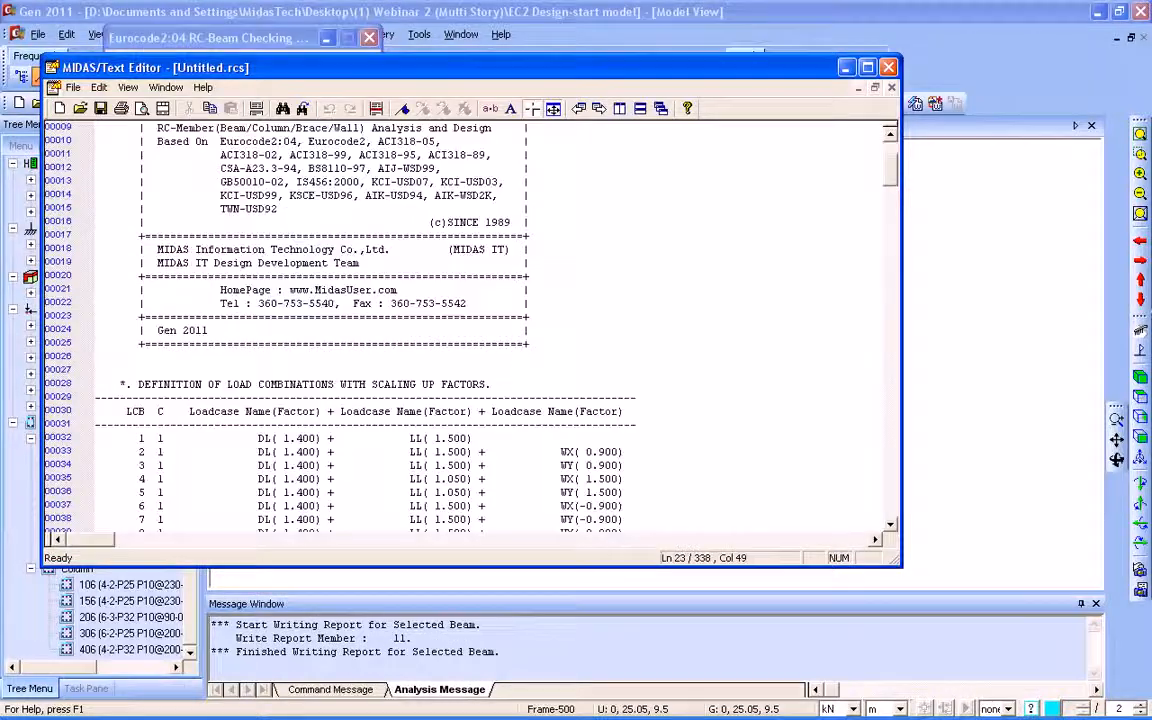
pyautogui.scroll(-20, 399, 430)
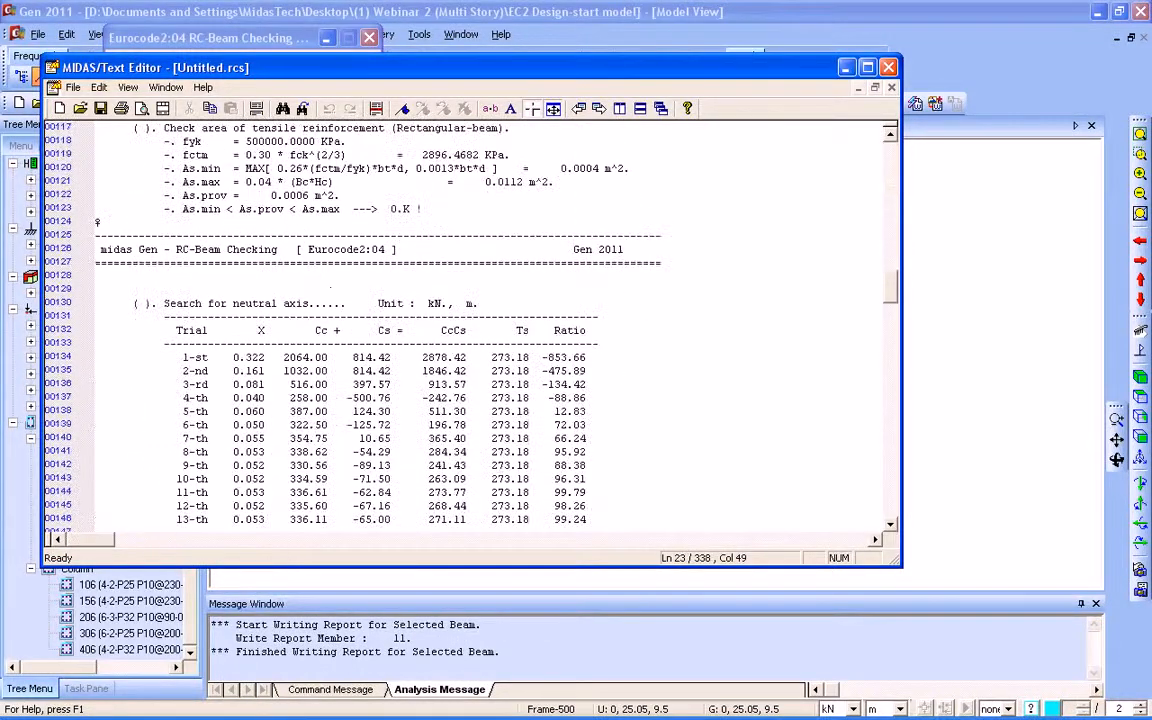
pyautogui.scroll(-20, 399, 430)
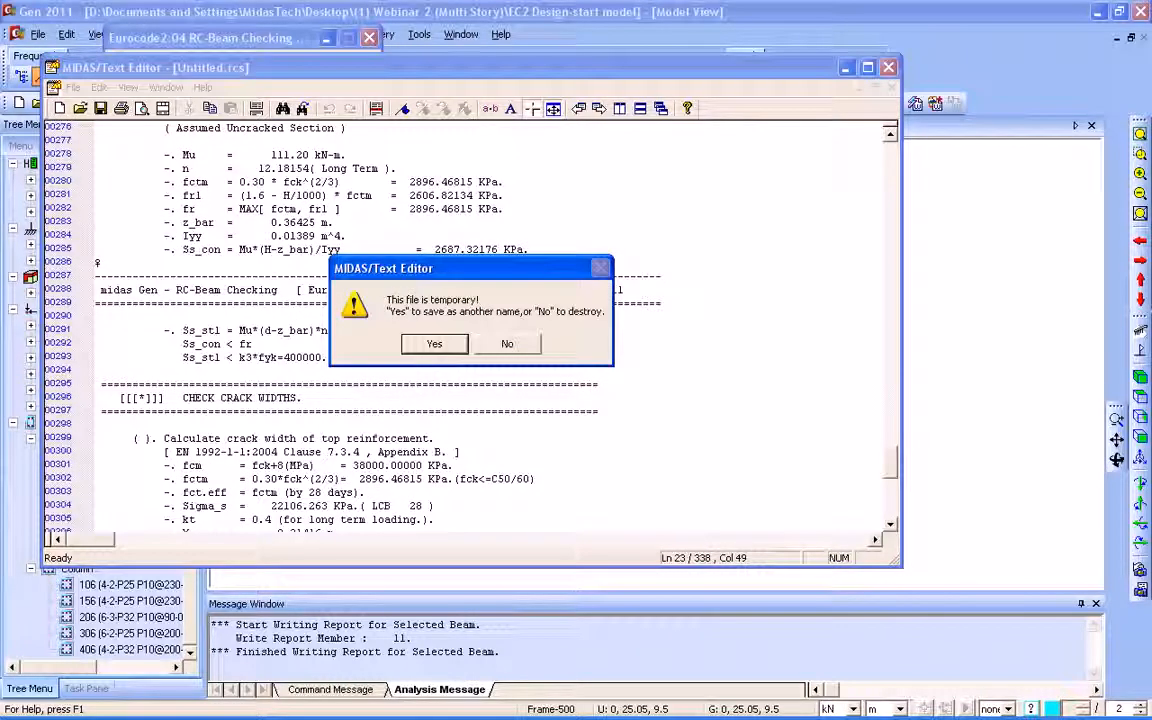
pyautogui.click(507, 344)
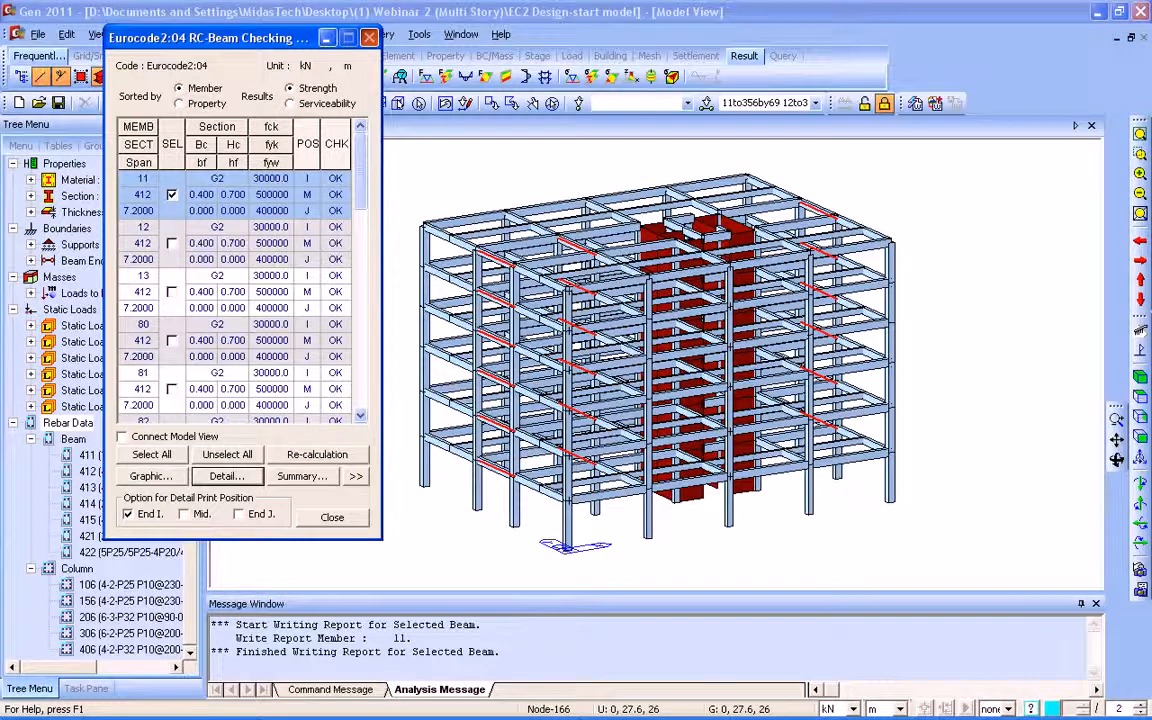
pyautogui.click(332, 517)
# - Review and accept the short-term and long-term elasticity ratios of concrete material C30/37 in the Modify Concrete Materials settings
pyautogui.click(302, 34)
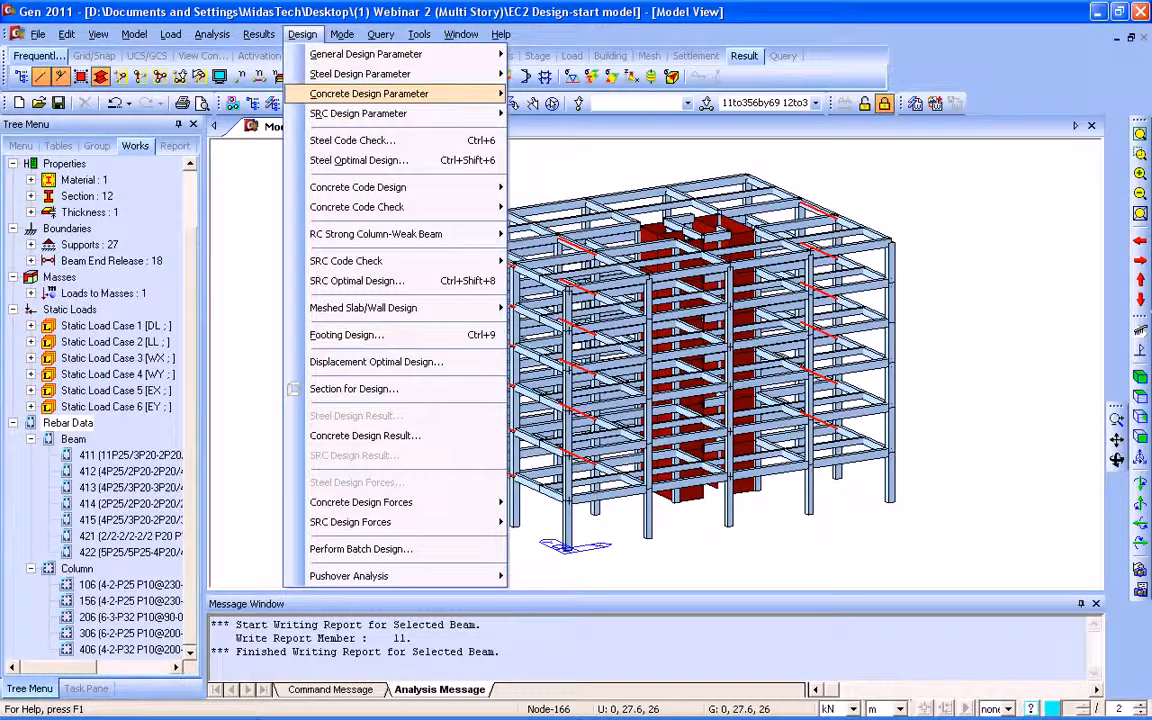
pyautogui.moveTo(400, 93)
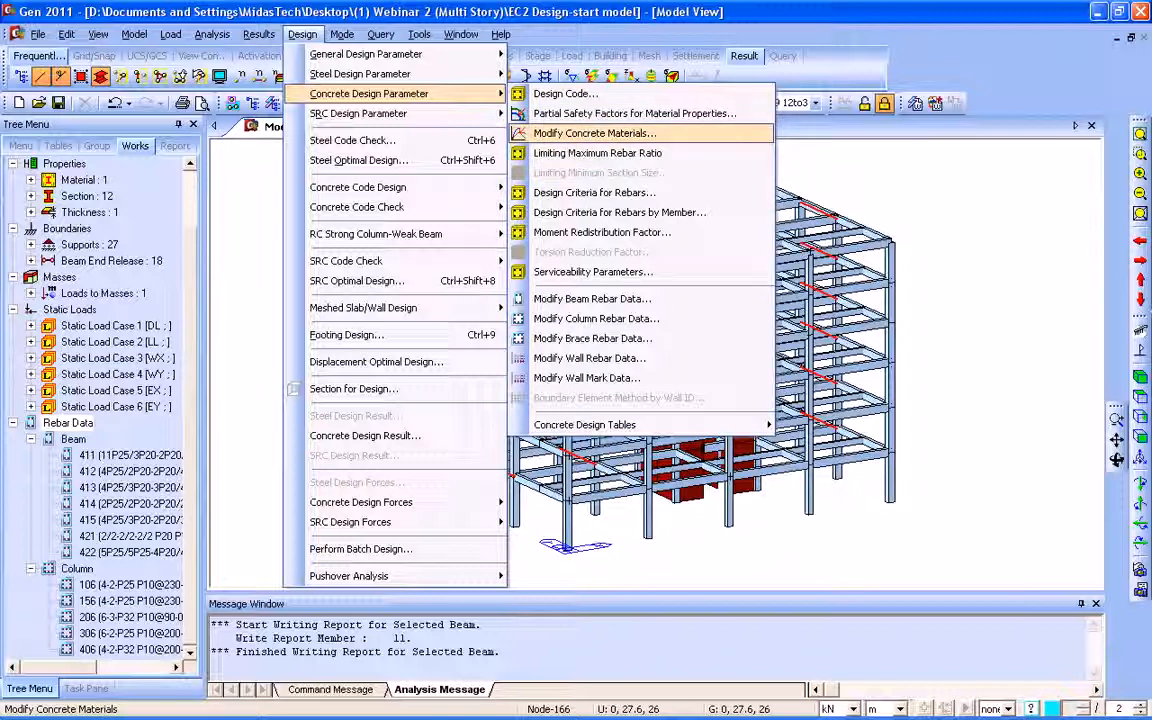
pyautogui.click(595, 133)
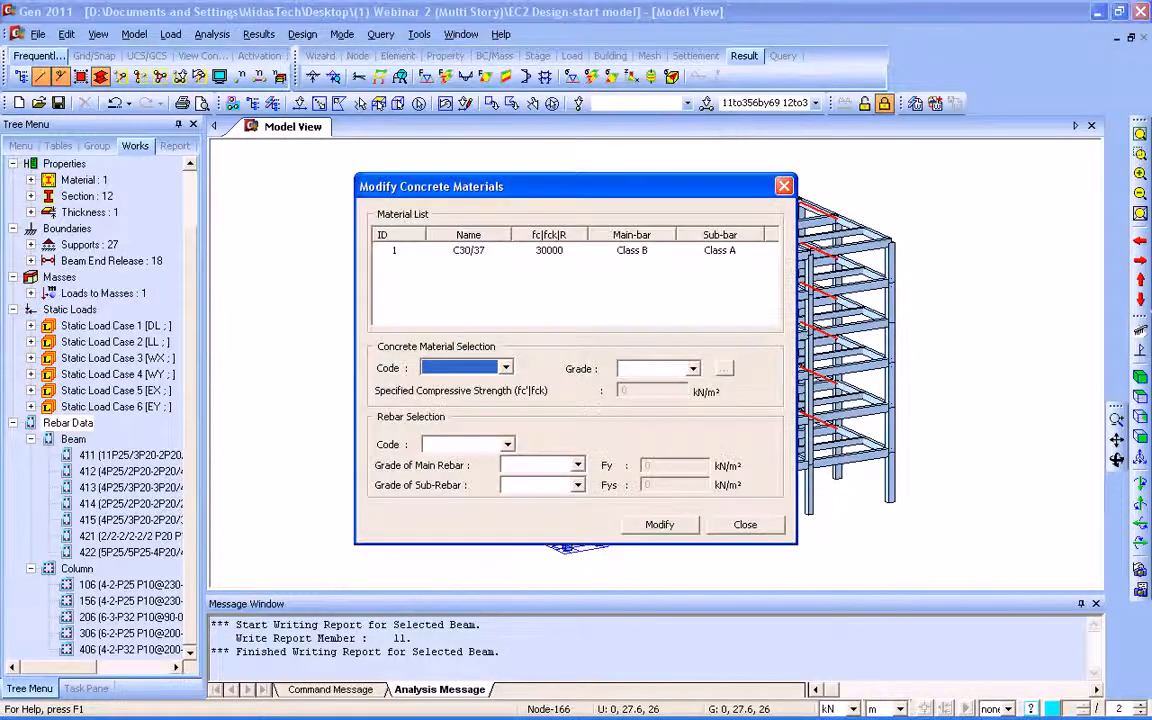
pyautogui.click(468, 250)
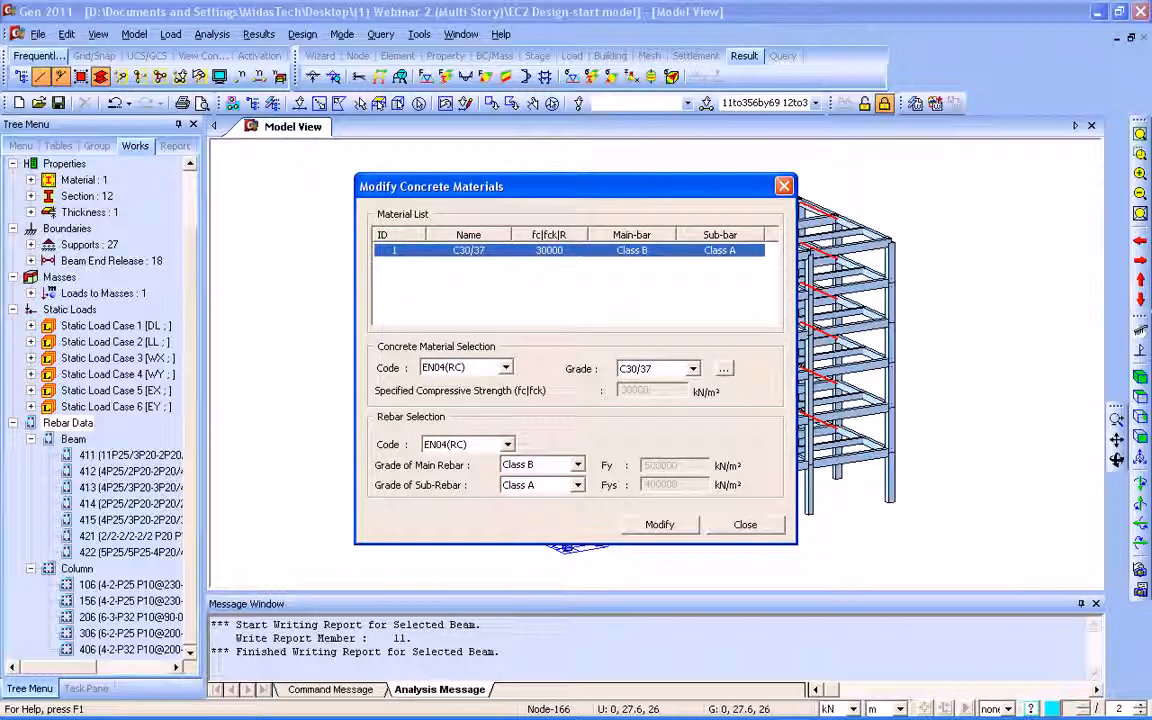
pyautogui.click(725, 369)
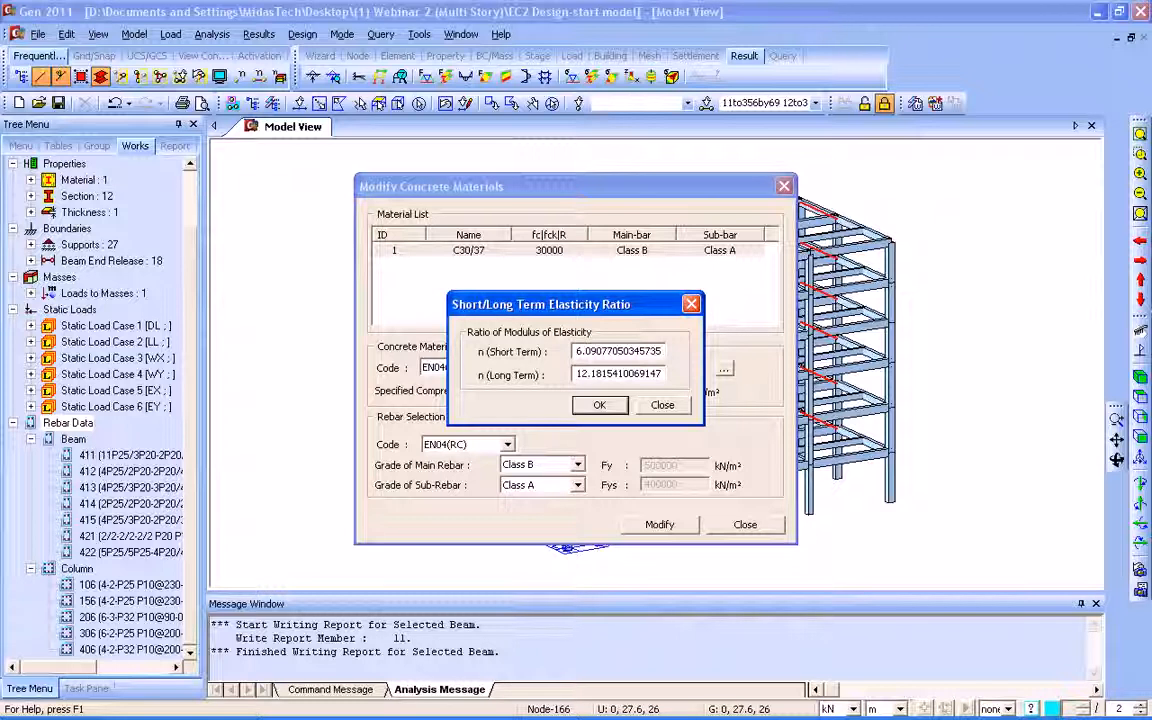
pyautogui.press('Return')
pyautogui.press('Return')
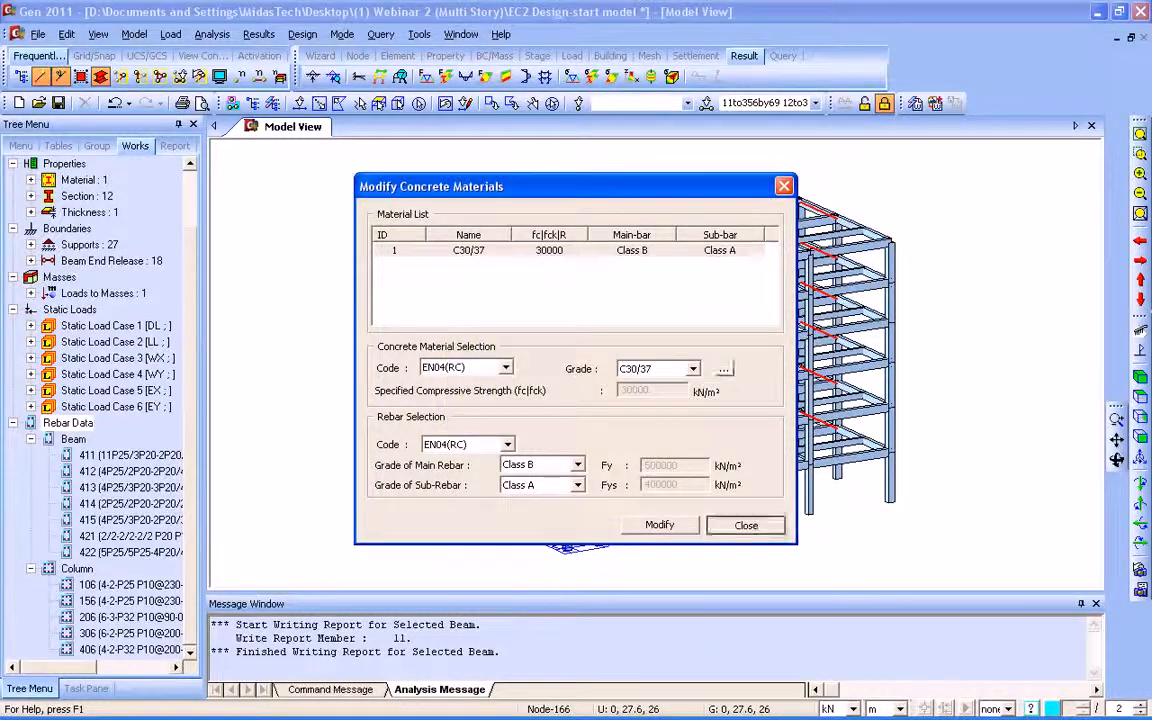
pyautogui.click(732, 525)
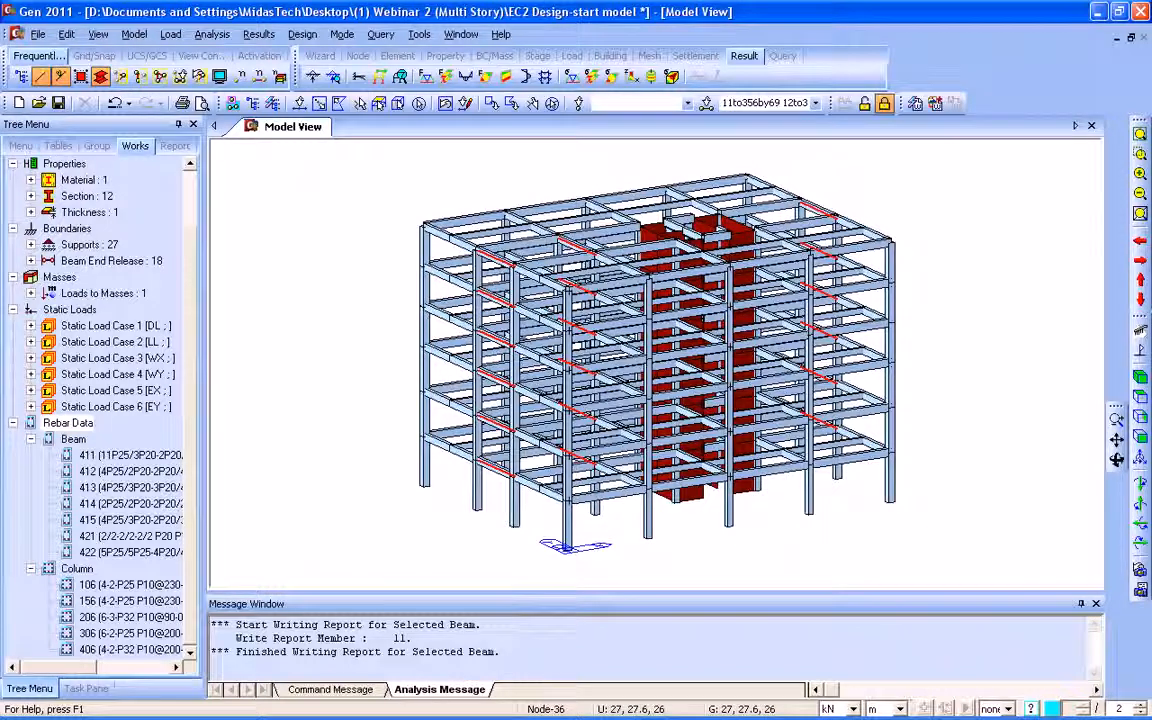
# - Examine how the serviceability load combinations are classified as quasi-permanent, frequent and characteristic, leaving the assignments as they are
pyautogui.click(302, 34)
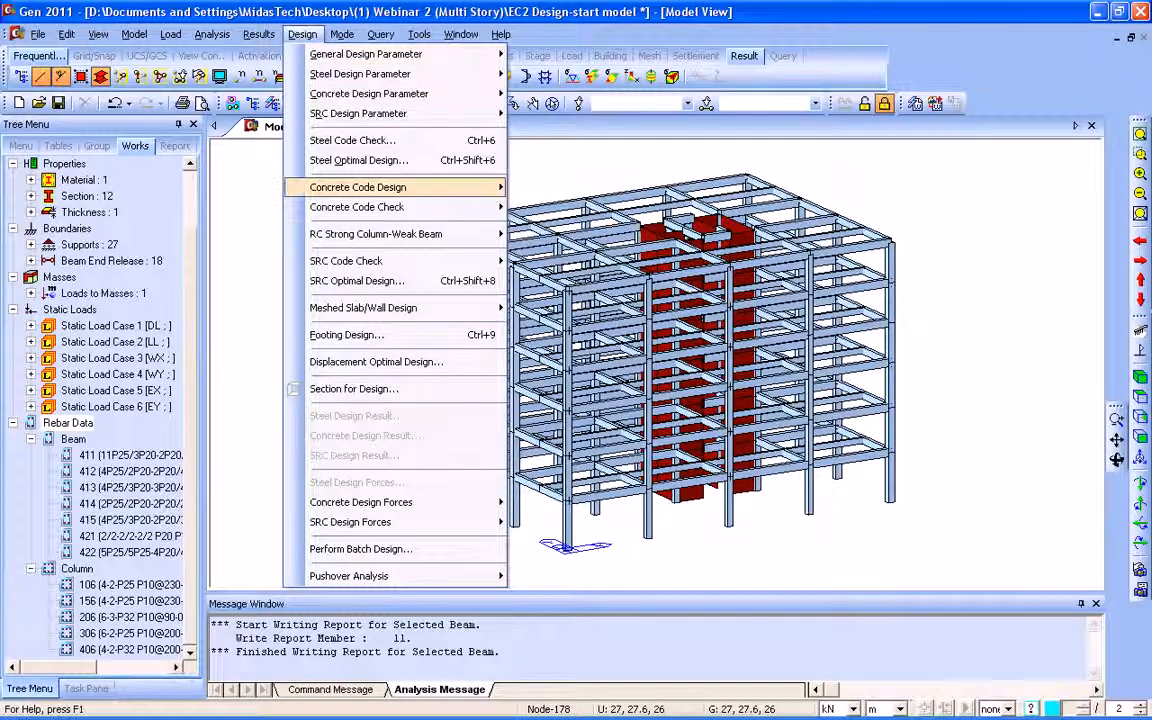
pyautogui.moveTo(400, 54)
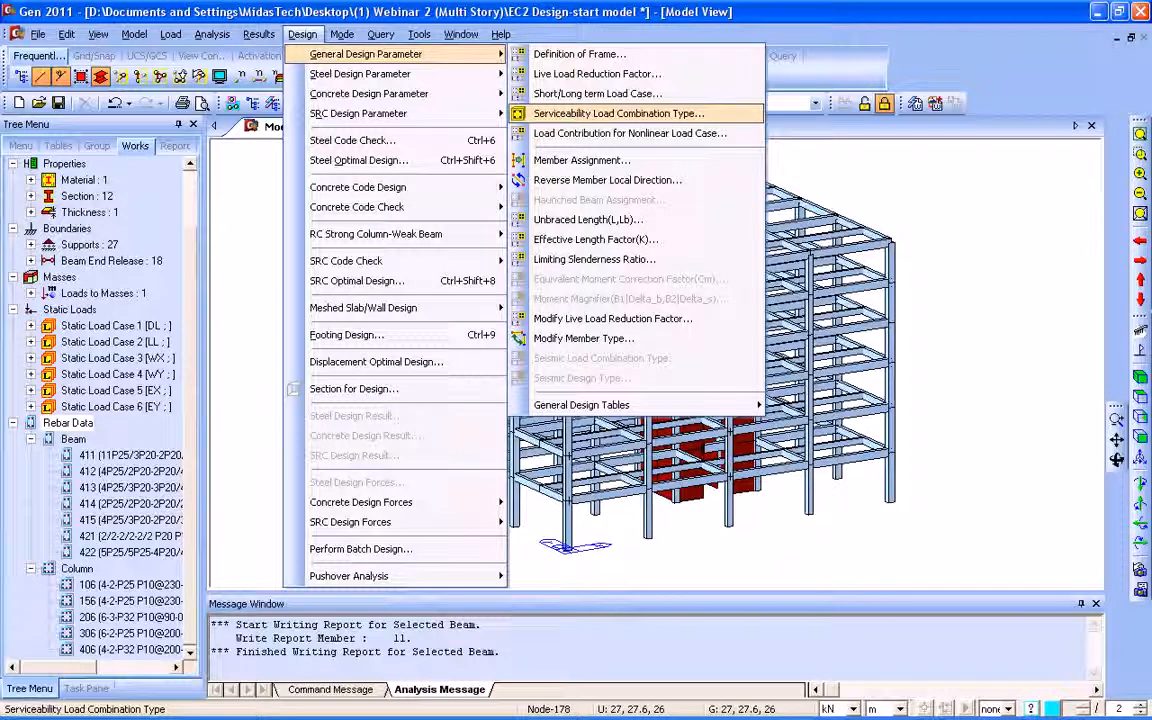
pyautogui.click(619, 114)
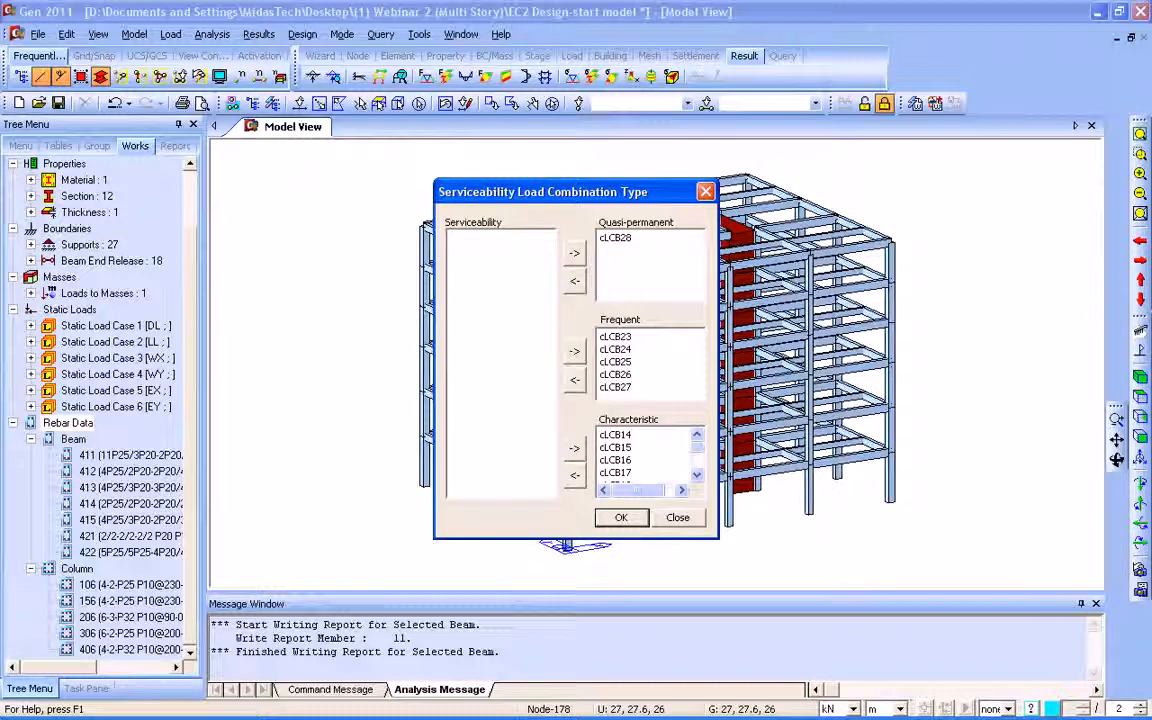
pyautogui.click(678, 517)
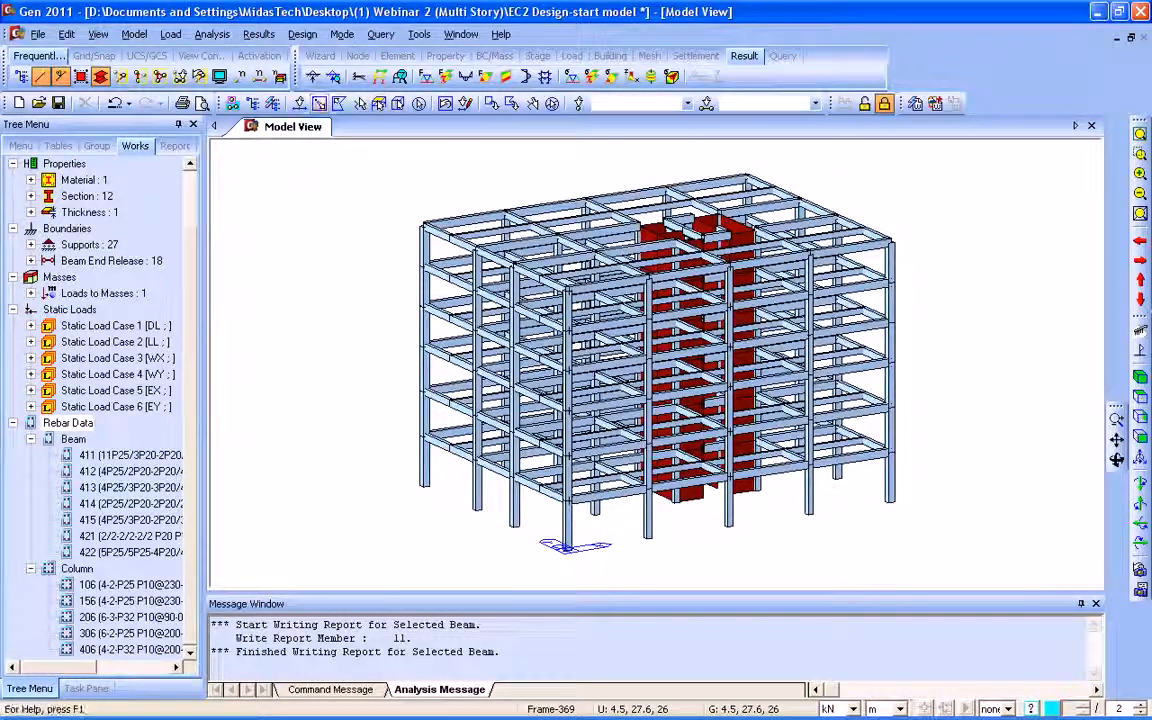
# - Open the serviceability parameters for concrete design and review the exposure class, stress, crack and deflection settings
pyautogui.click(302, 34)
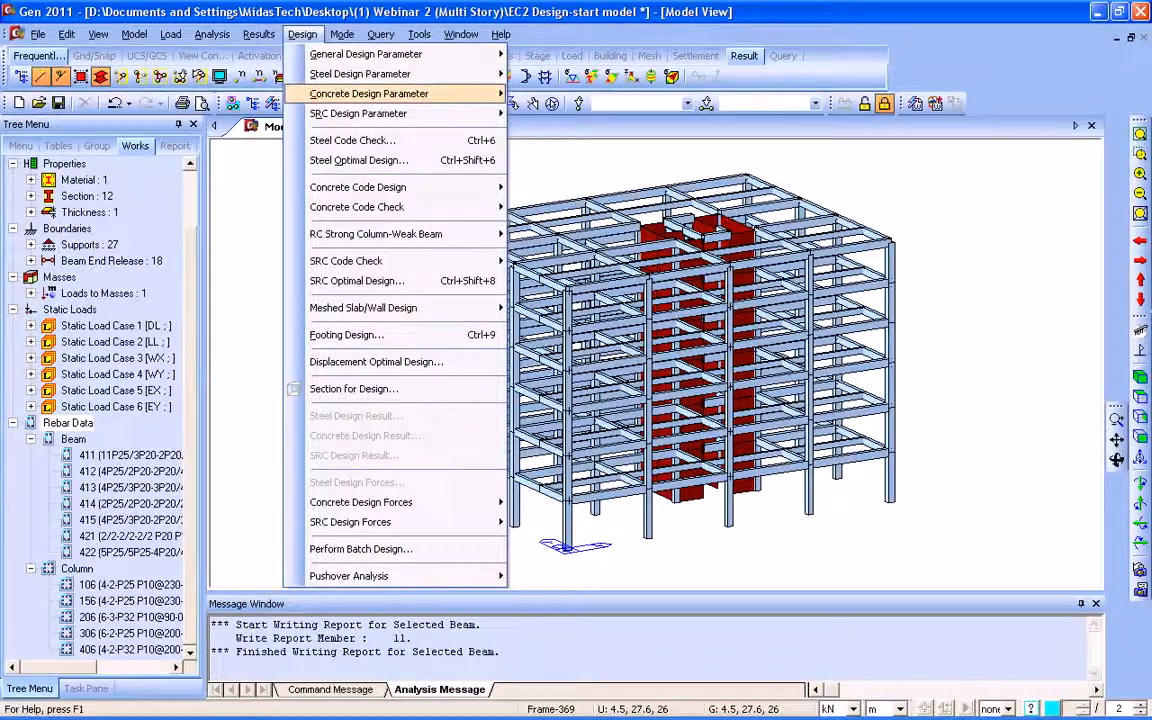
pyautogui.moveTo(369, 93)
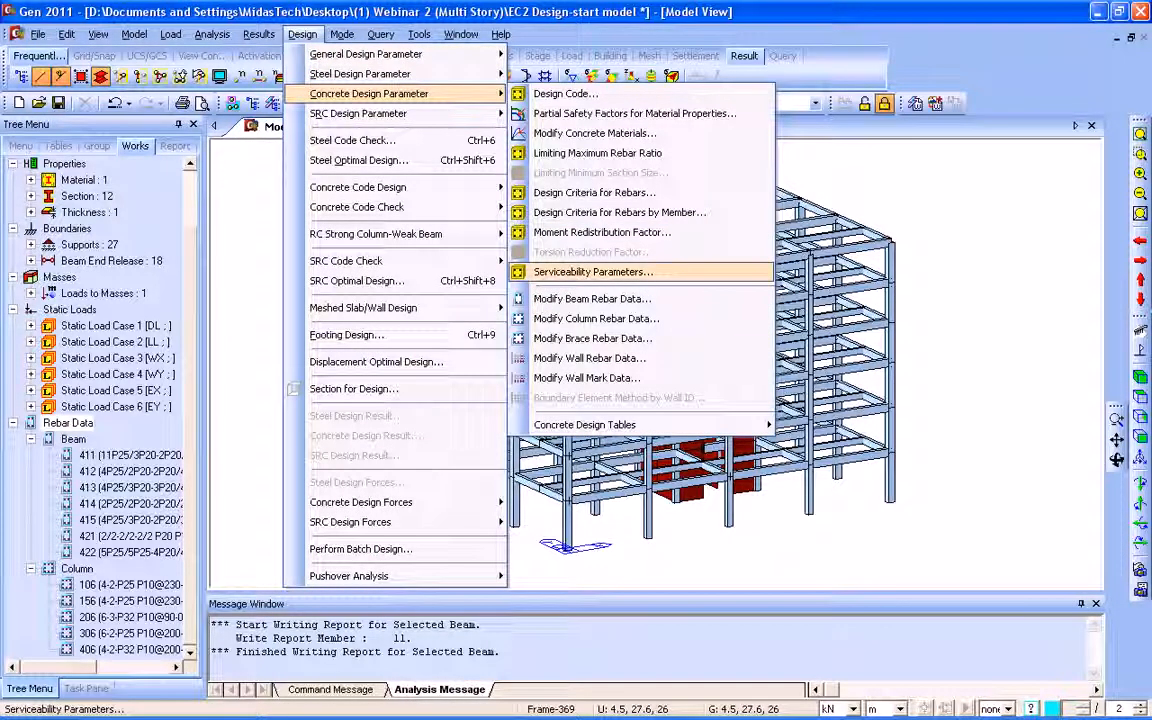
pyautogui.click(593, 272)
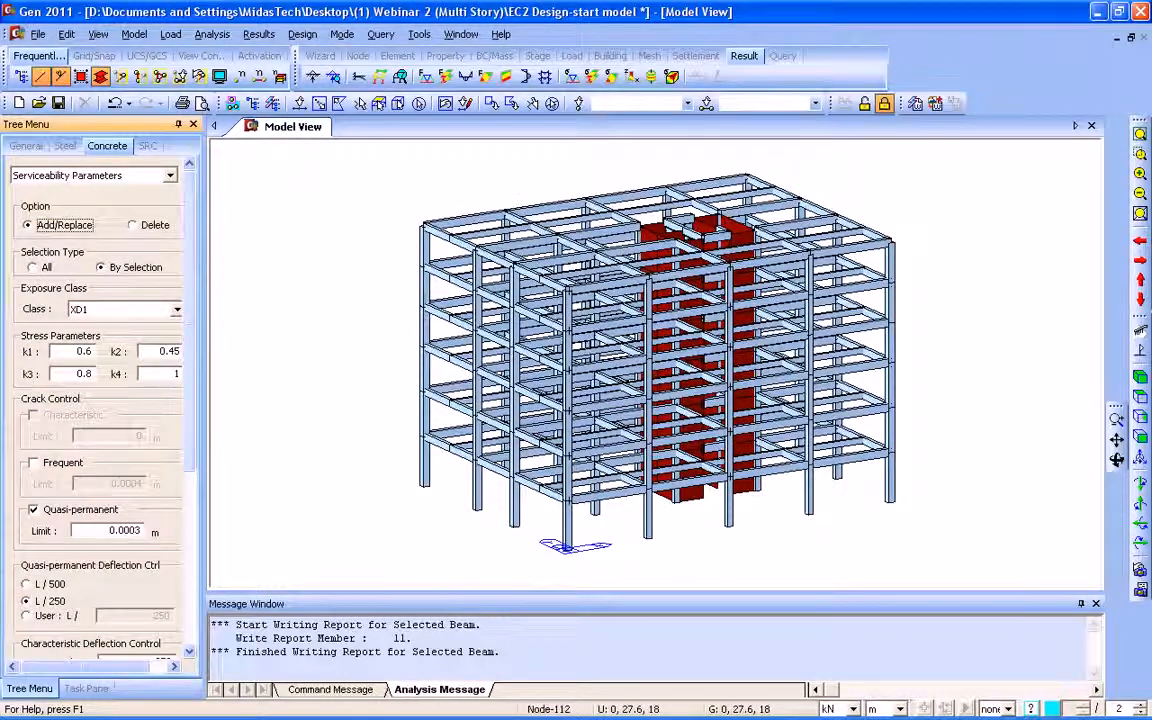
pyautogui.moveTo(190, 320); pyautogui.dragTo(190, 366)
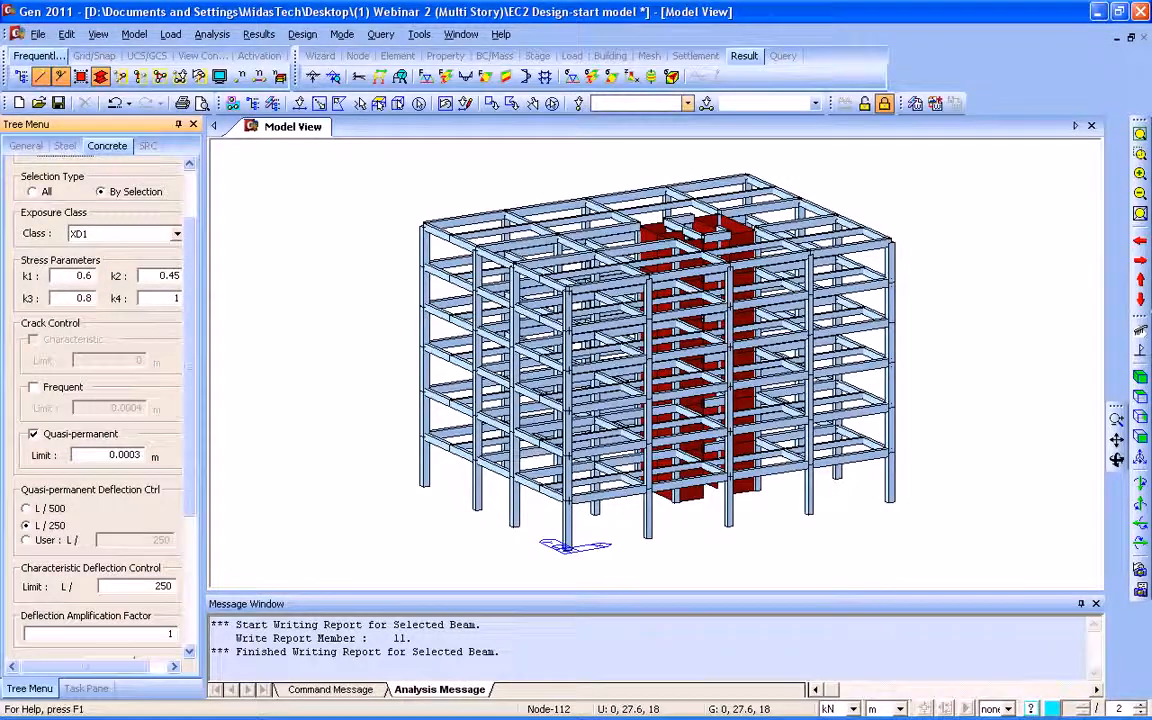
# - Select all elements of sections 411 (G1) to 422 (WG2) and apply the serviceability parameters with exposure class XD1 to them
pyautogui.click(706, 103)
pyautogui.click(156, 167)
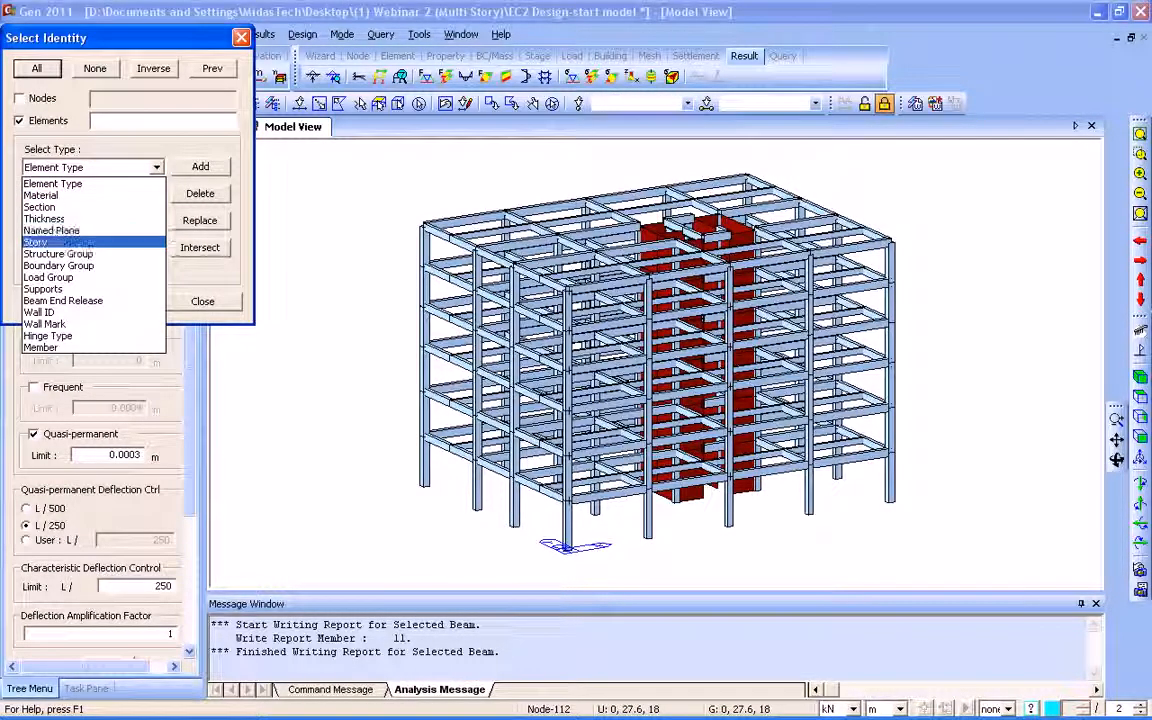
pyautogui.click(40, 206)
pyautogui.moveTo(157, 205)
pyautogui.mouseDown()
pyautogui.moveTo(157, 227)
pyautogui.moveTo(157, 217)
pyautogui.mouseUp()
pyautogui.click(62, 210)
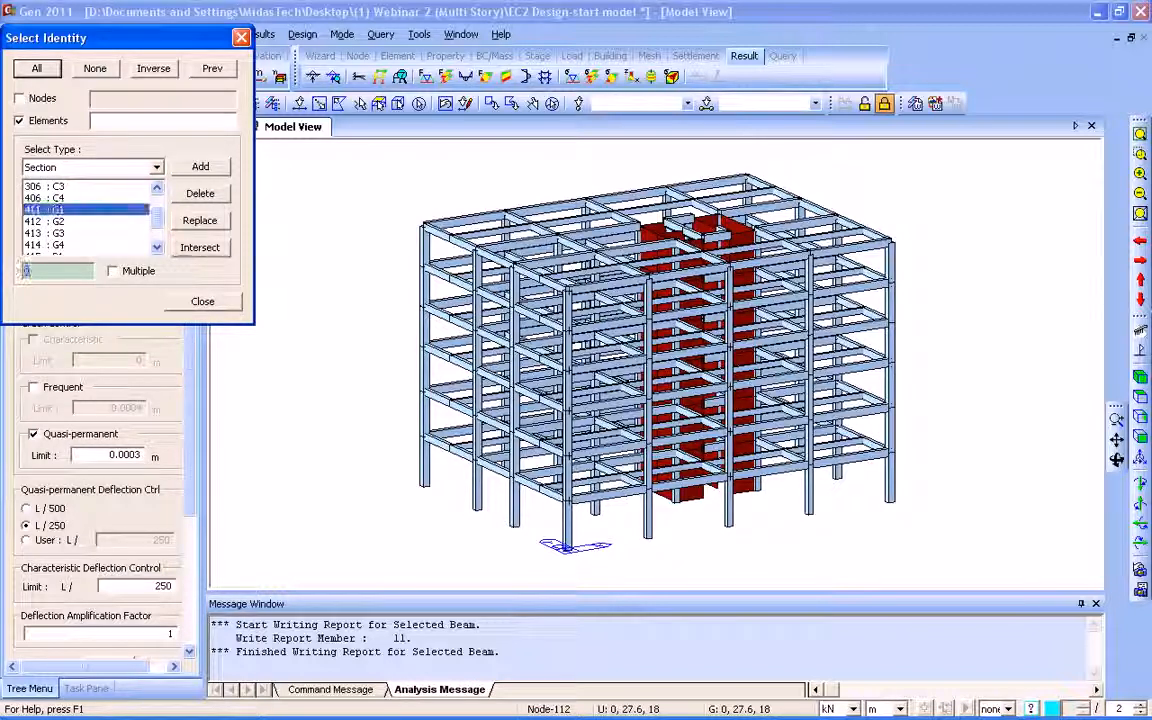
pyautogui.scroll(-1, 68, 212)
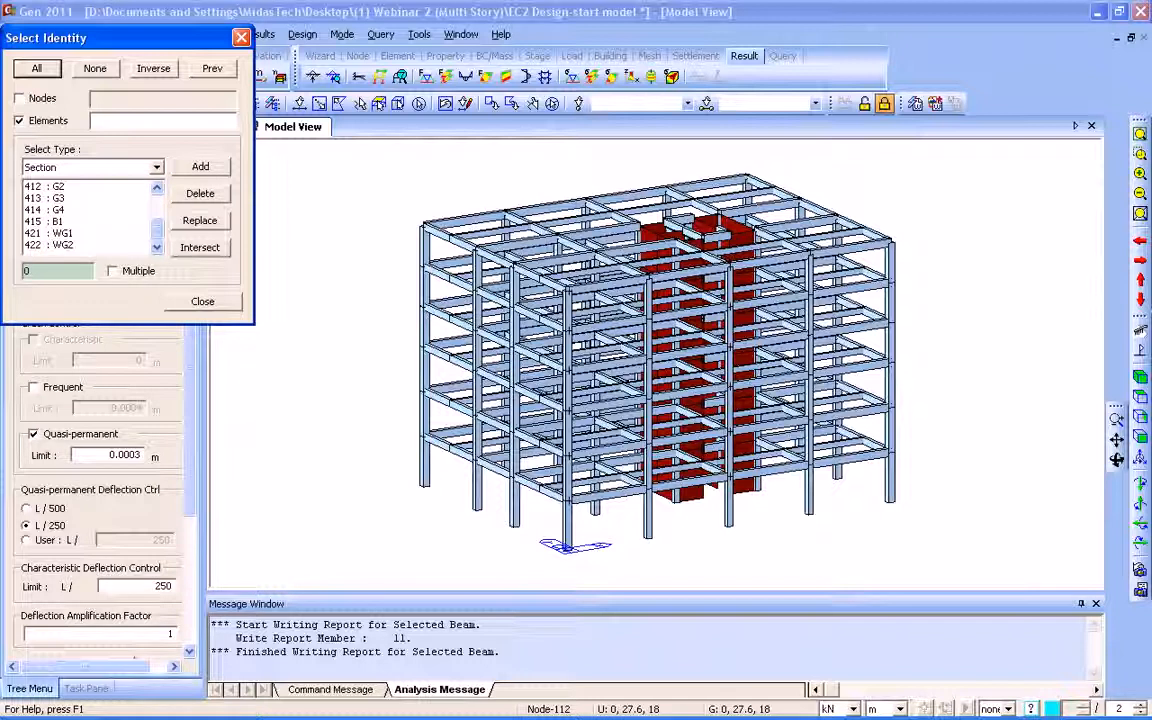
pyautogui.keyDown('shift'); pyautogui.click(63, 245); pyautogui.keyUp('shift')
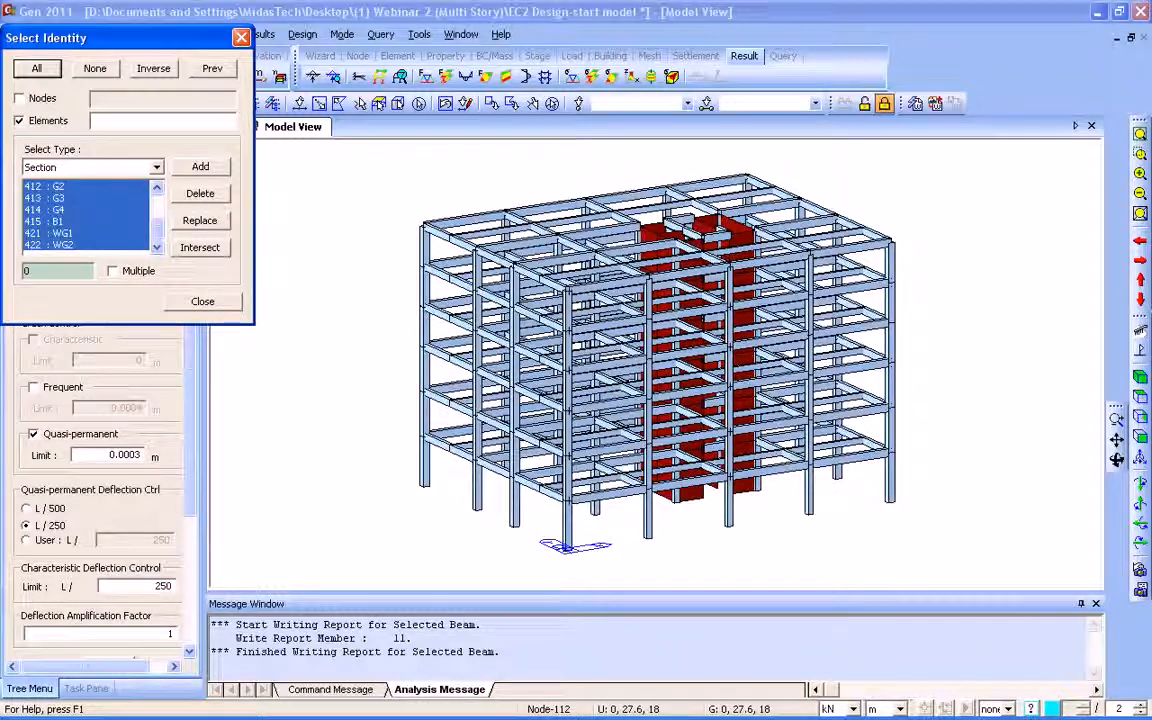
pyautogui.click(200, 166)
pyautogui.click(202, 301)
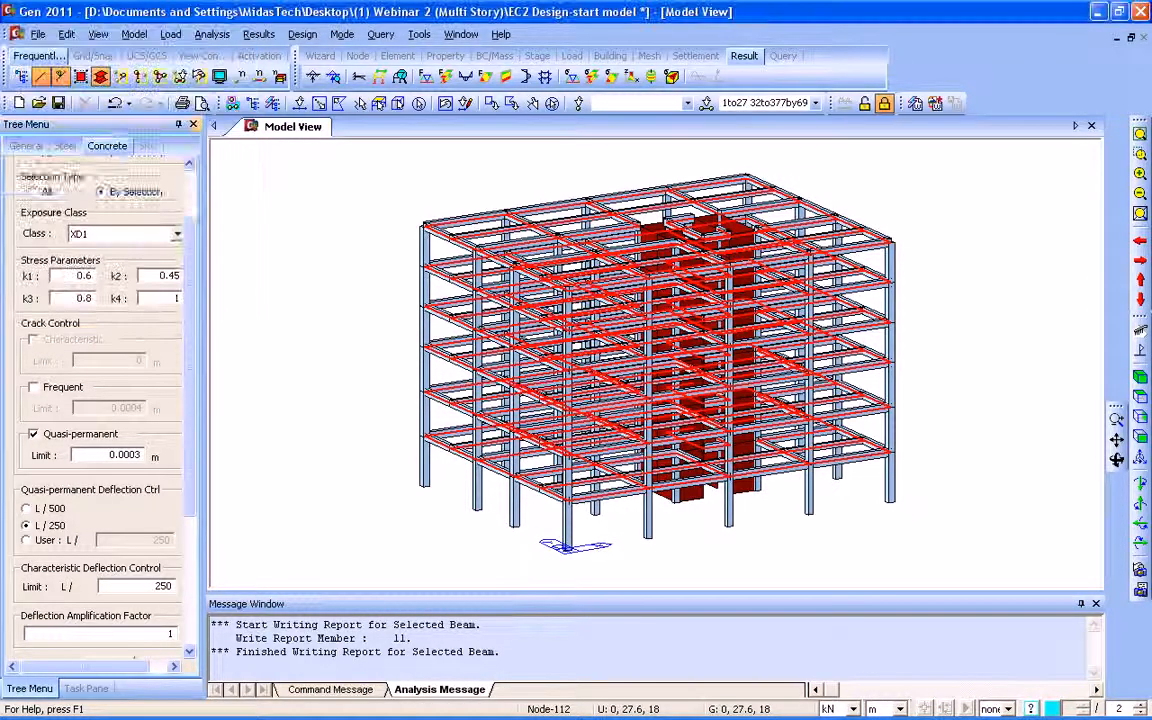
pyautogui.moveTo(190, 430); pyautogui.dragTo(190, 555)
pyautogui.click(107, 452)
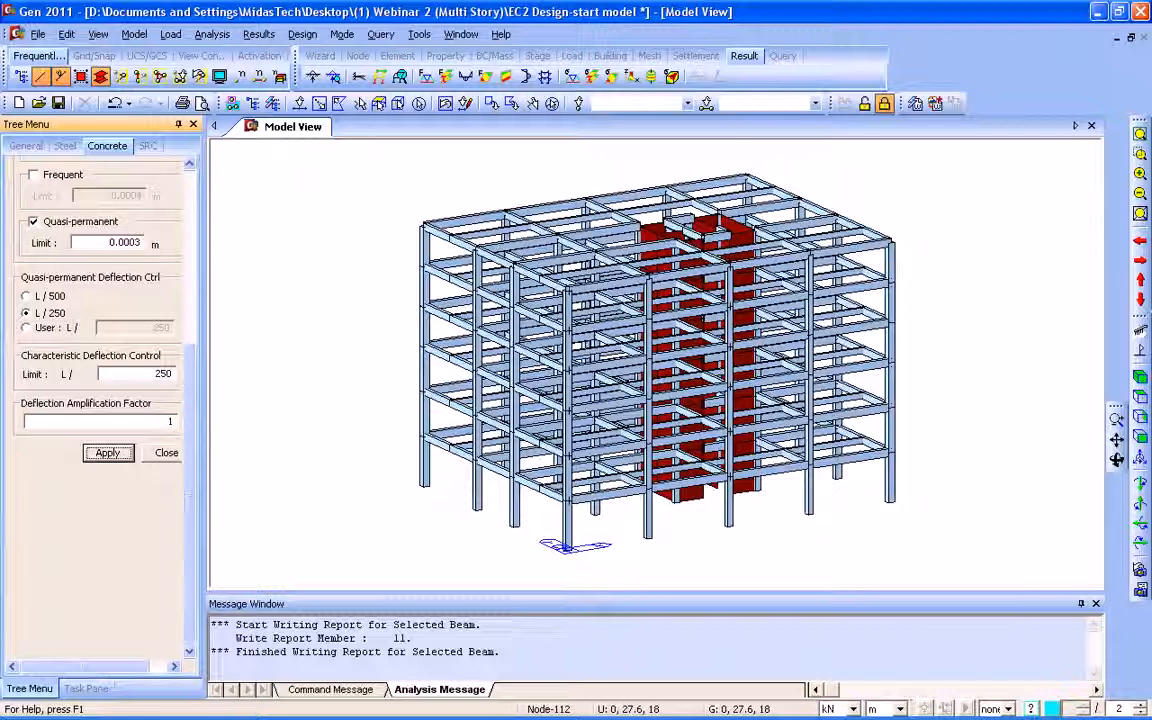
# - Examine the stress parameters, crack control limits, deflection controls and deflection amplification factor in the serviceability parameters
pyautogui.scroll(3, 100, 350)
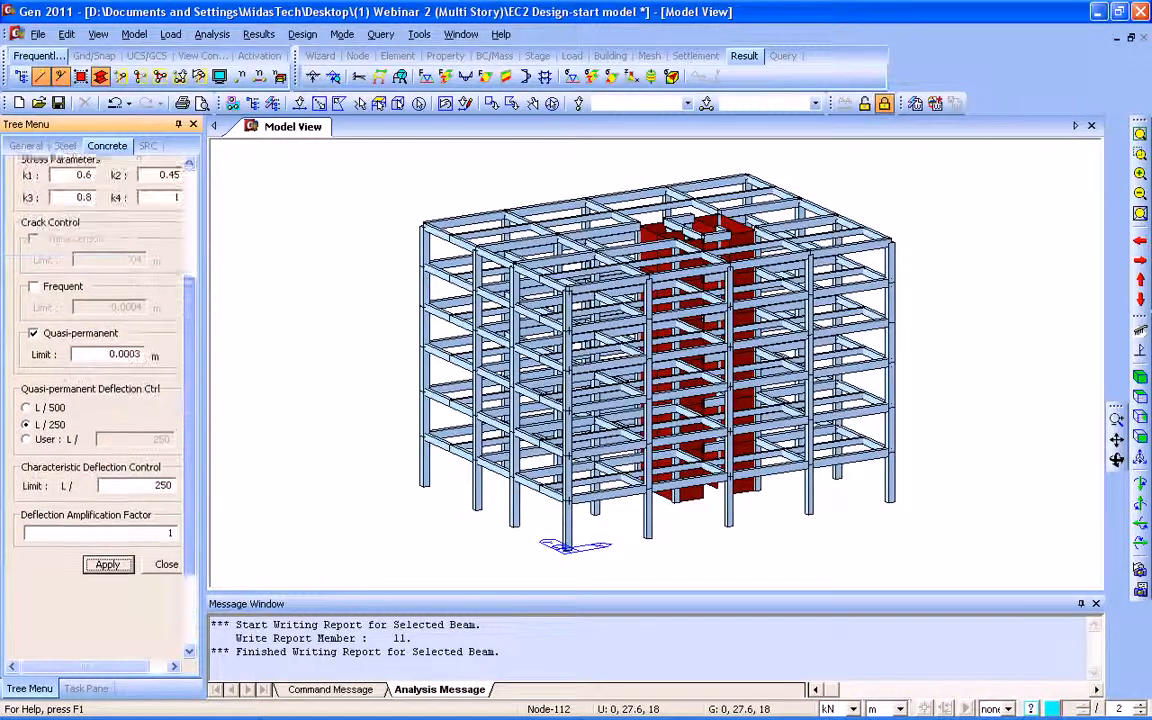
pyautogui.scroll(5, 100, 400)
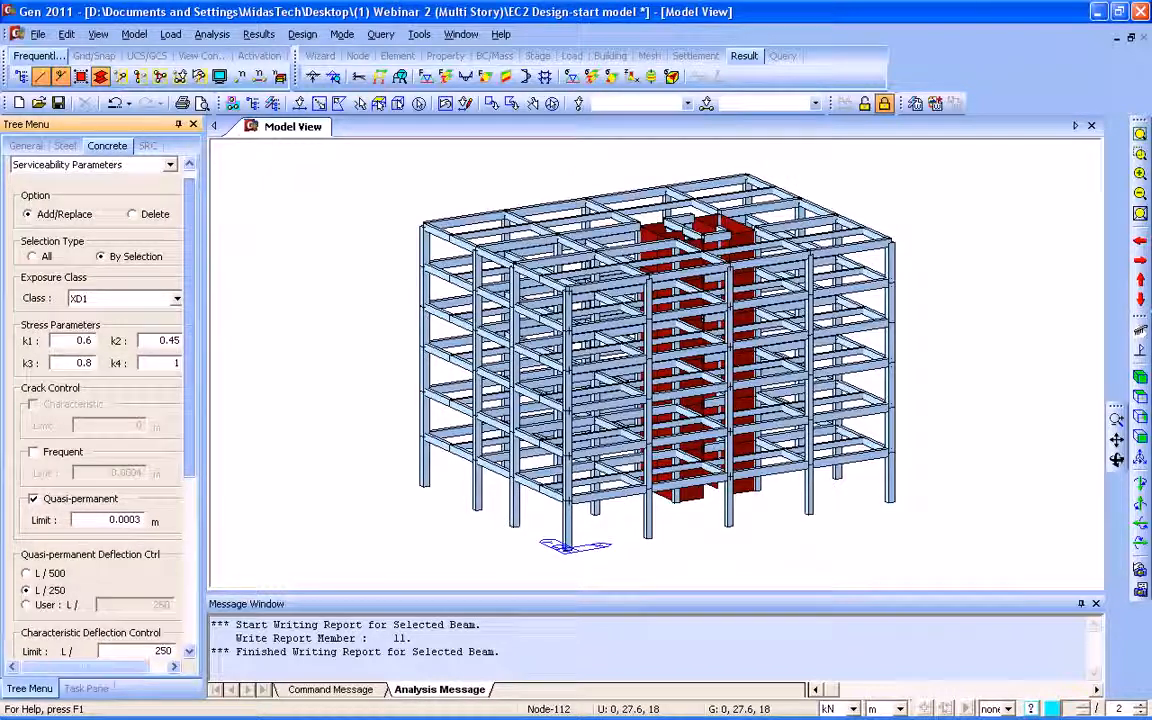
pyautogui.moveTo(189, 330); pyautogui.dragTo(189, 333)
pyautogui.scroll(-1, 95, 400)
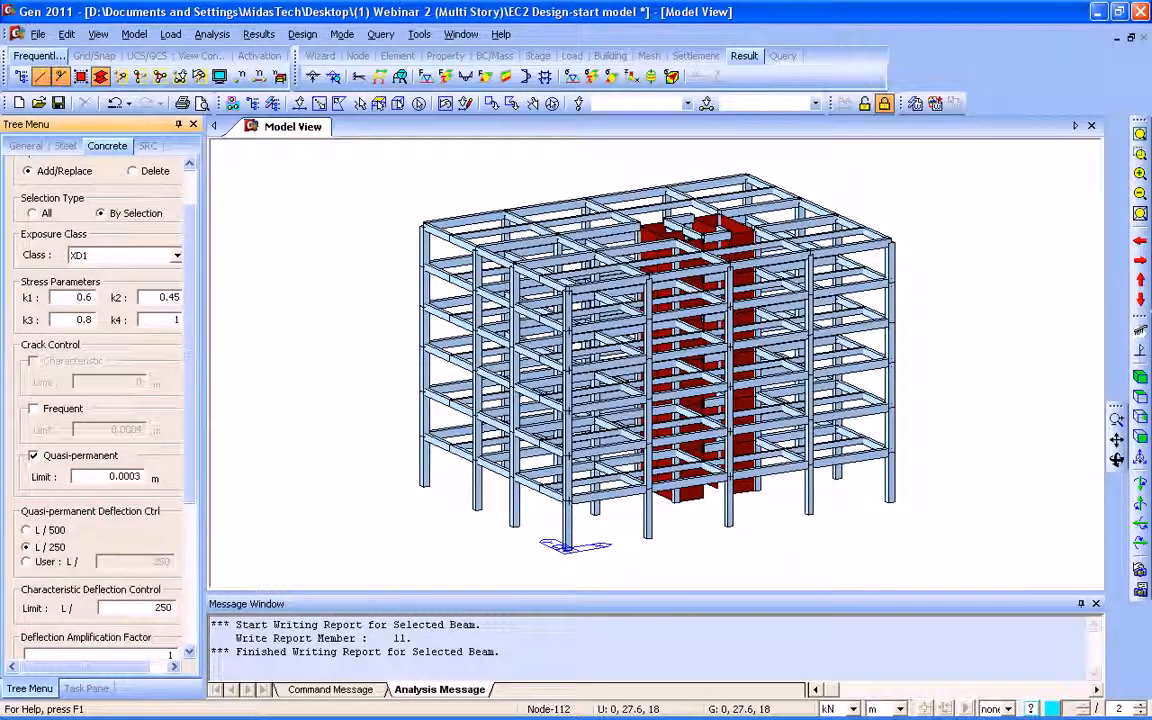
pyautogui.scroll(-6, 95, 400)
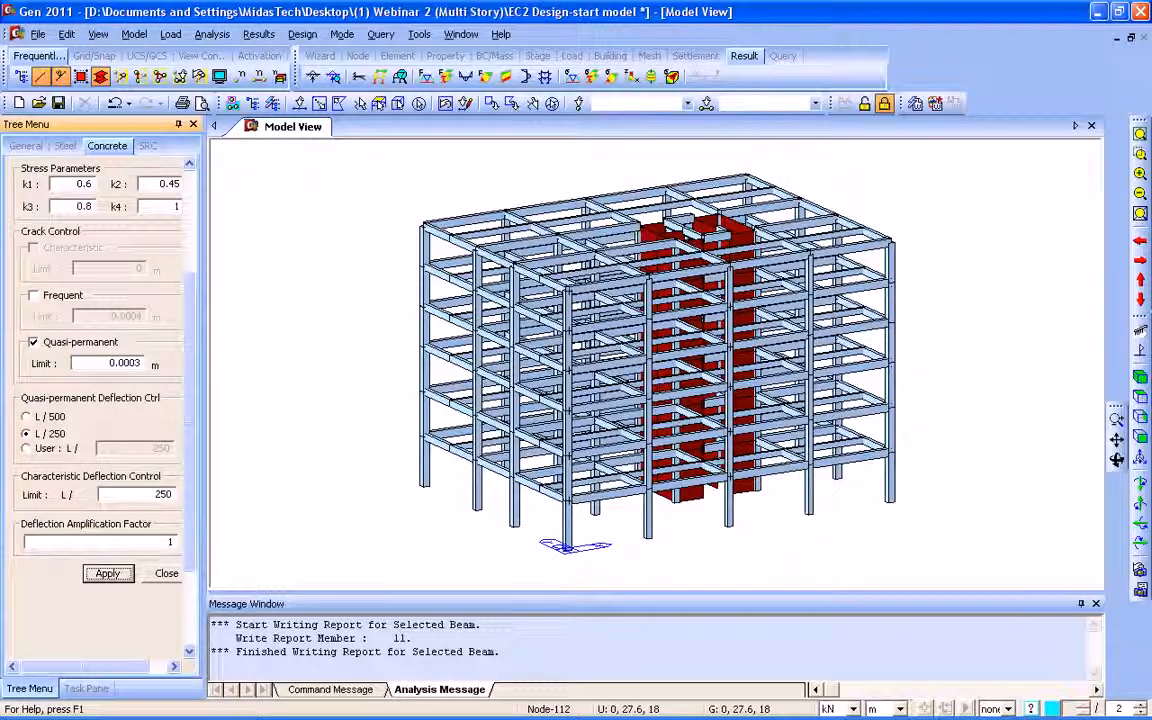
# - Run the concrete code check on the beams and show the expanded serviceability results sorted by member
pyautogui.click(302, 34)
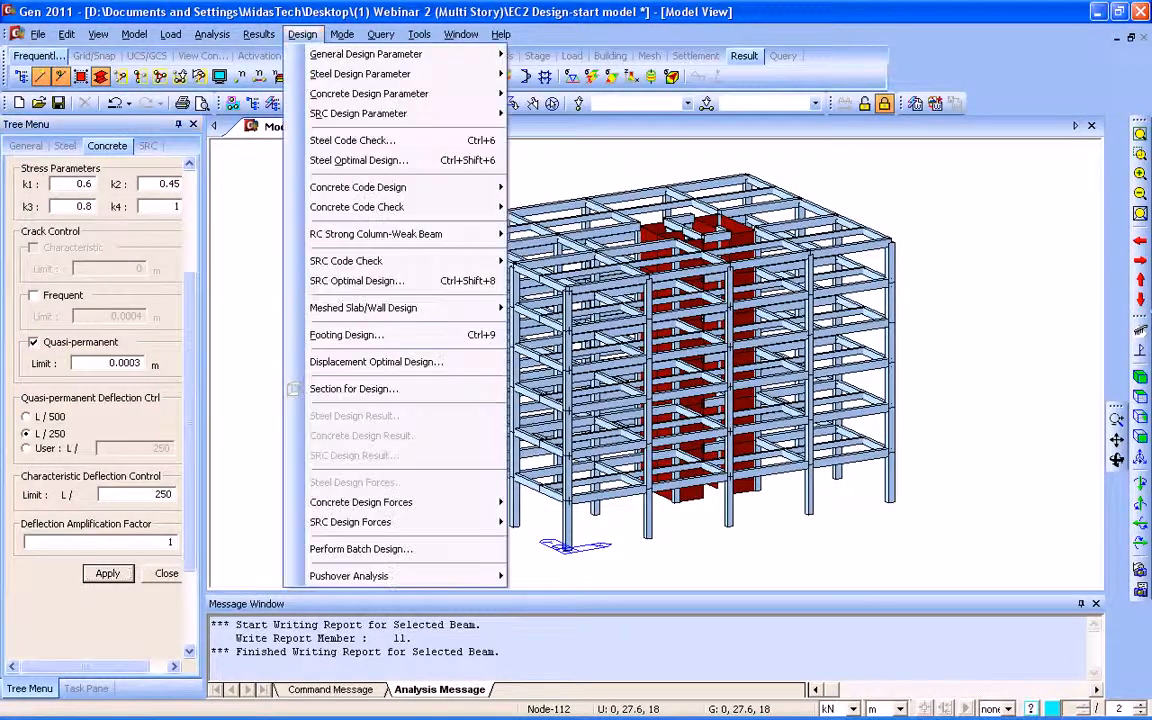
pyautogui.moveTo(370, 93)
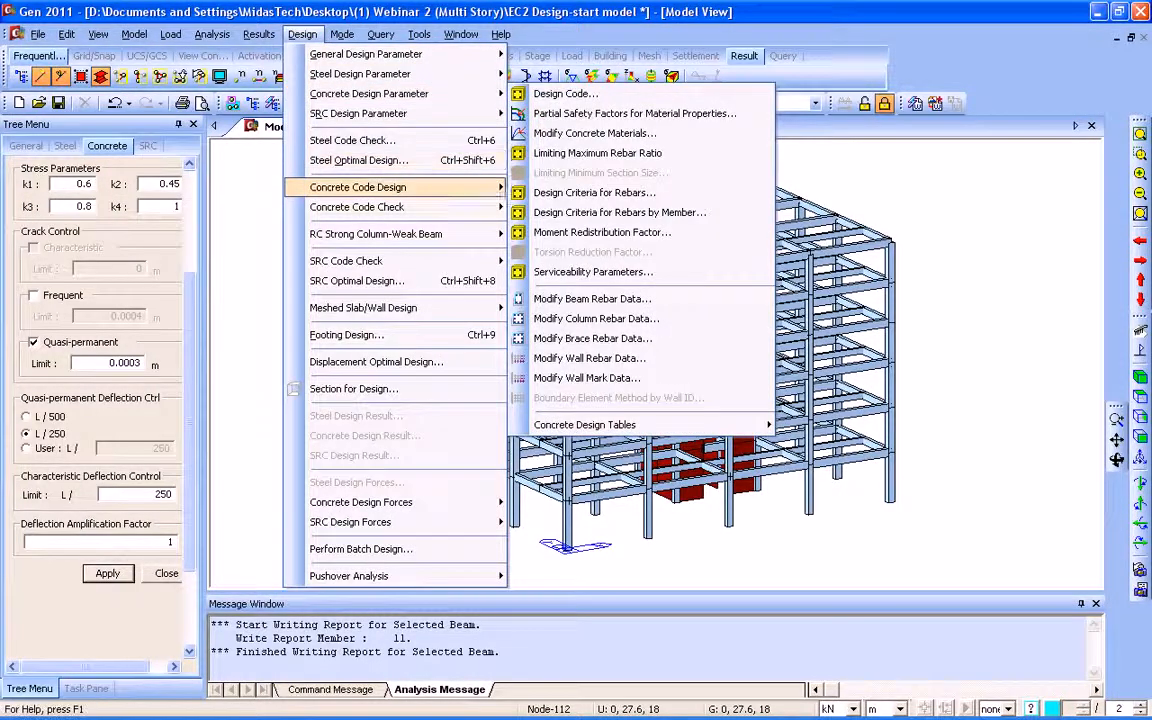
pyautogui.moveTo(357, 207)
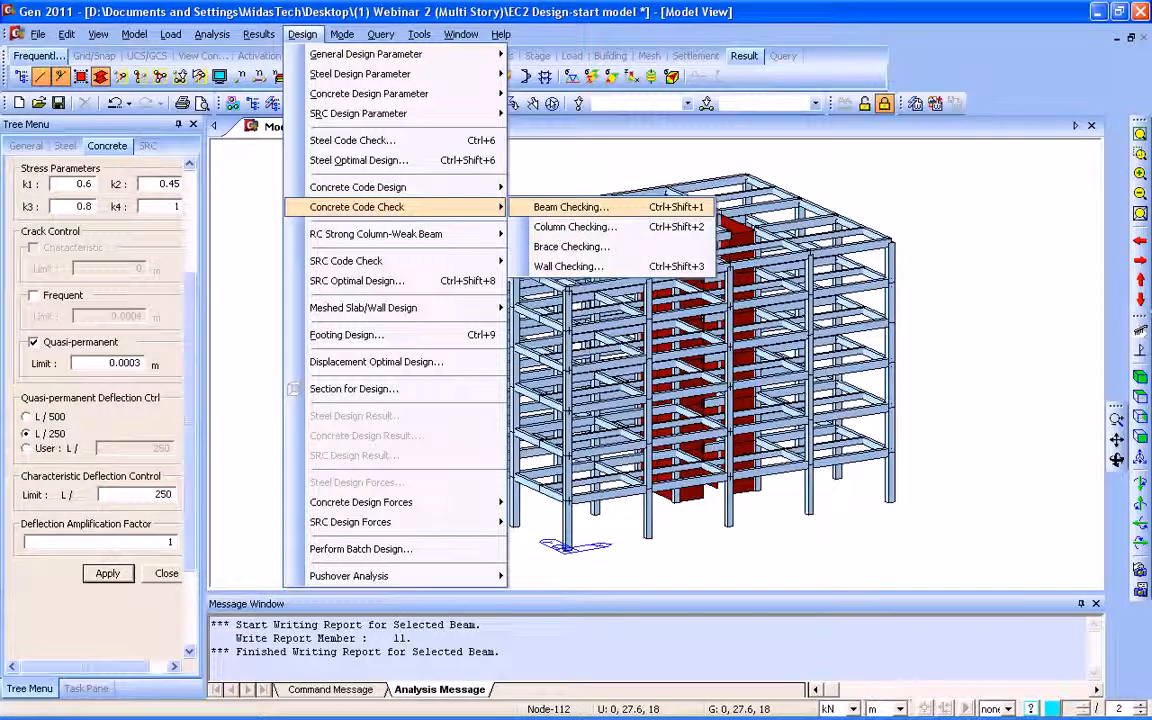
pyautogui.click(570, 207)
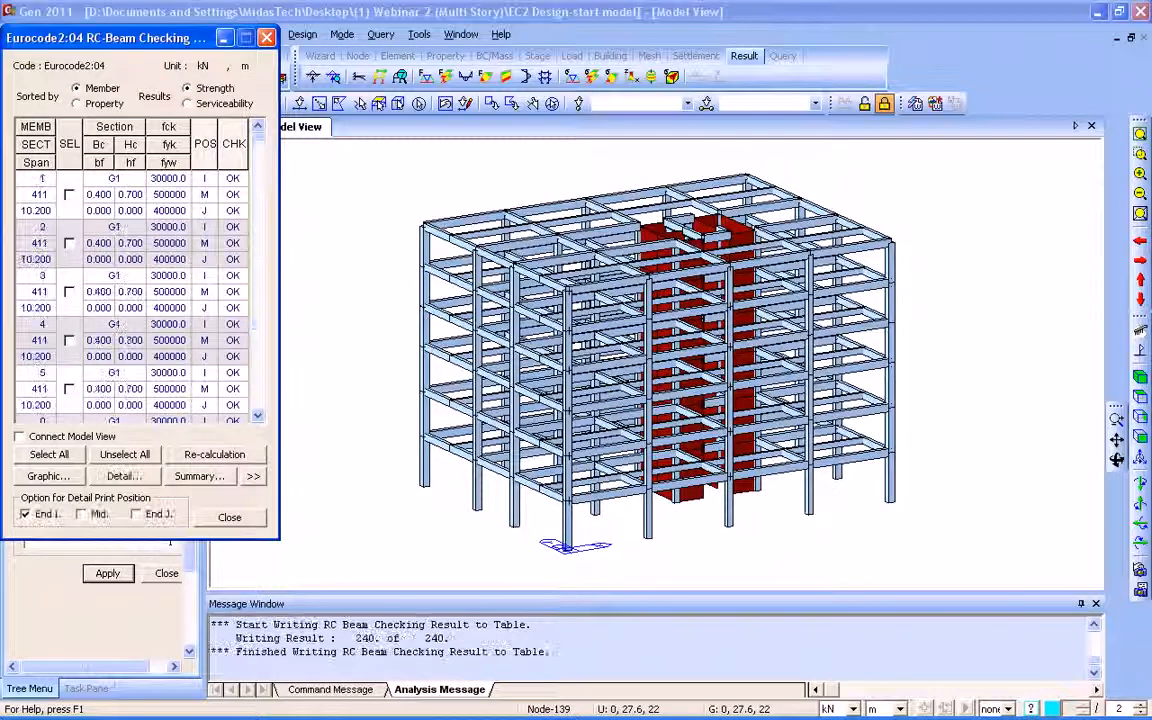
pyautogui.click(253, 476)
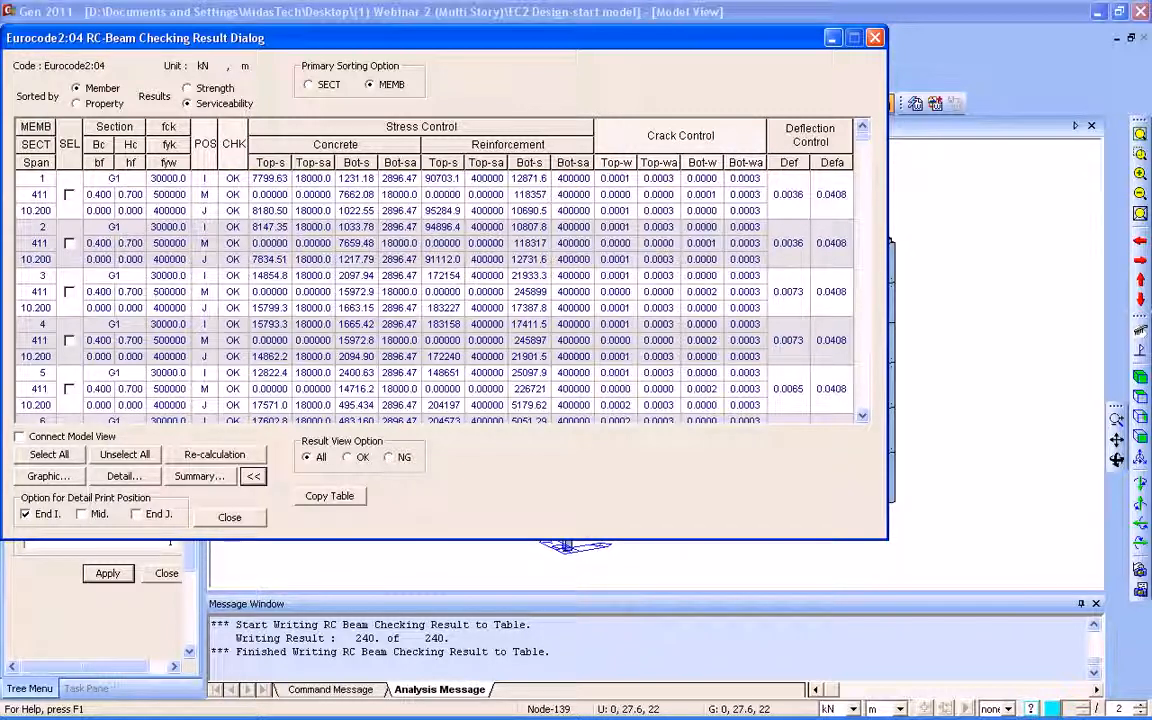
# - Select member 1 of section 411 (G1) and review the stress and crack checks in its graphic report
pyautogui.click(69, 194)
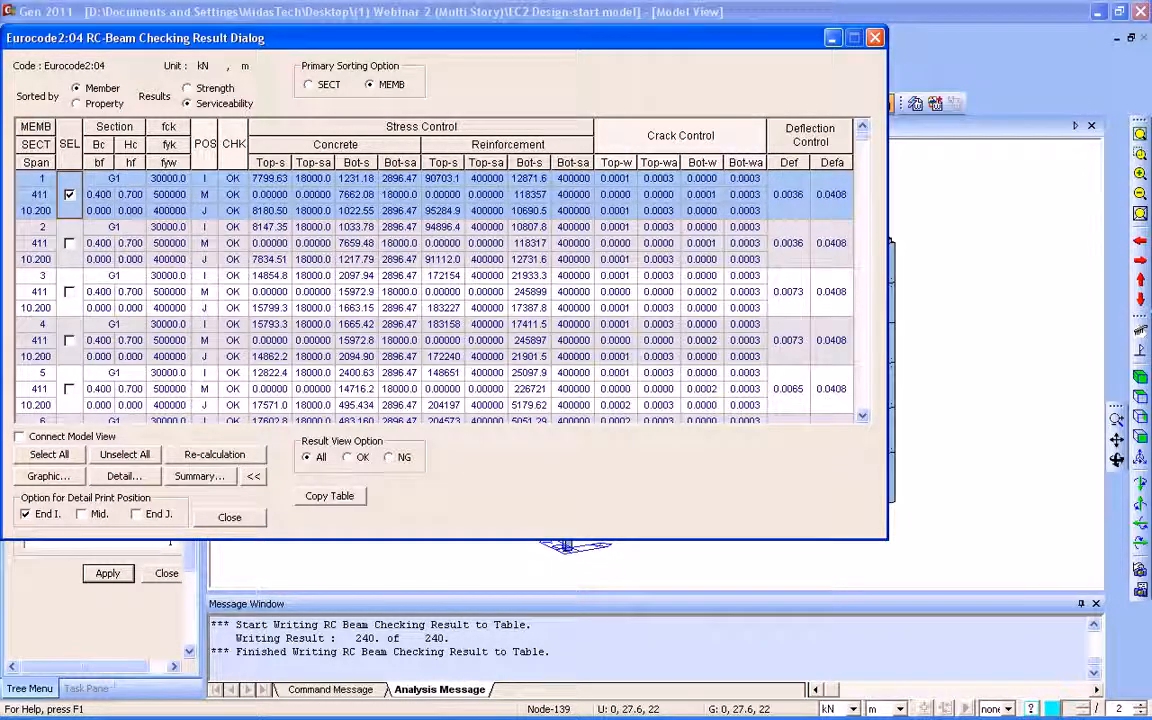
pyautogui.click(49, 476)
pyautogui.moveTo(615, 160); pyautogui.dragTo(615, 273)
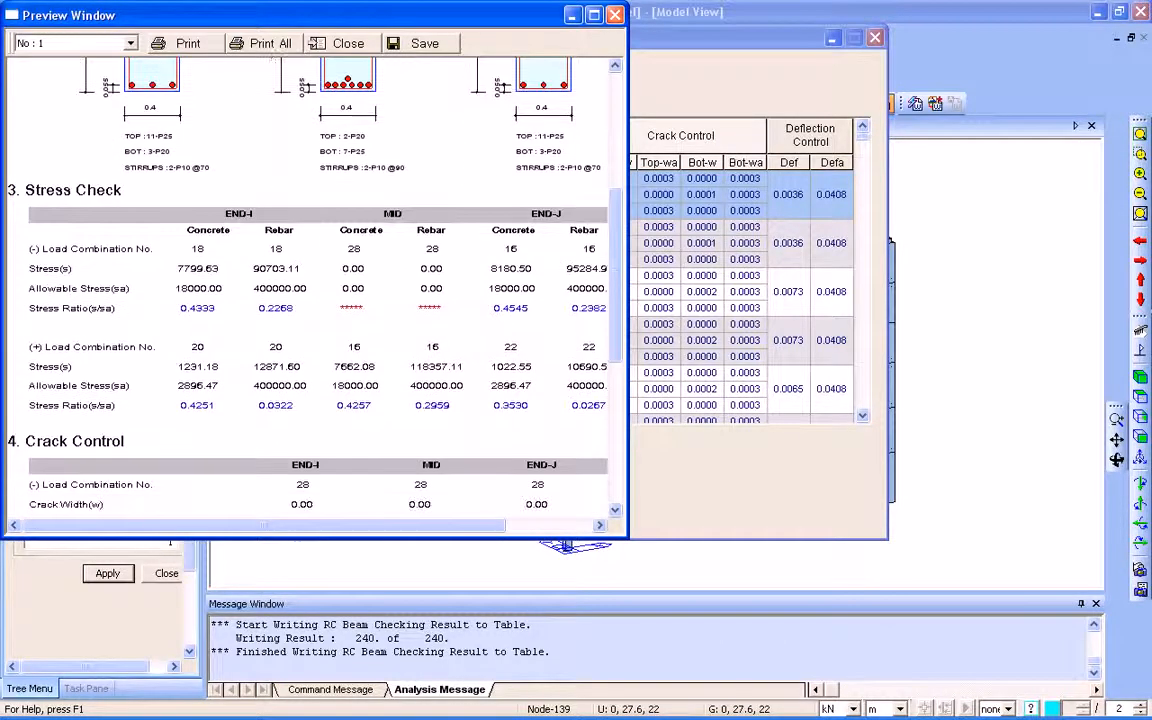
pyautogui.click(615, 15)
# - Read the stress limitation calculation in member 1's detailed report, and discard the temporary report file
pyautogui.click(124, 476)
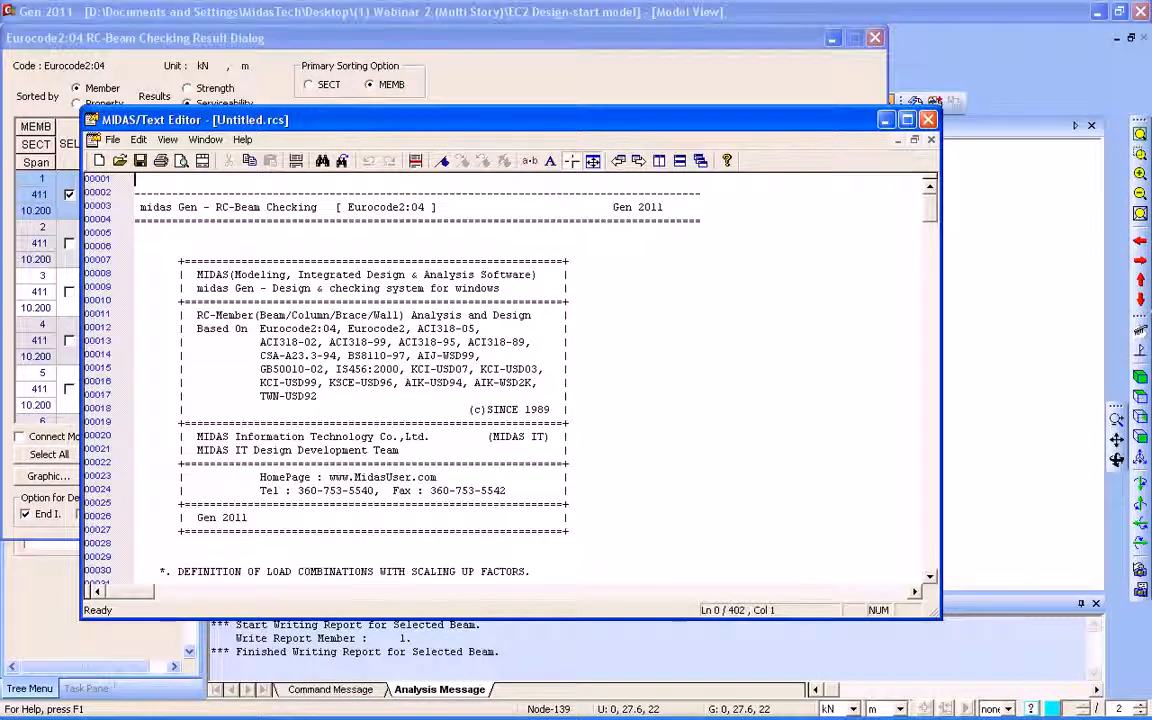
pyautogui.scroll(-20, 510, 380)
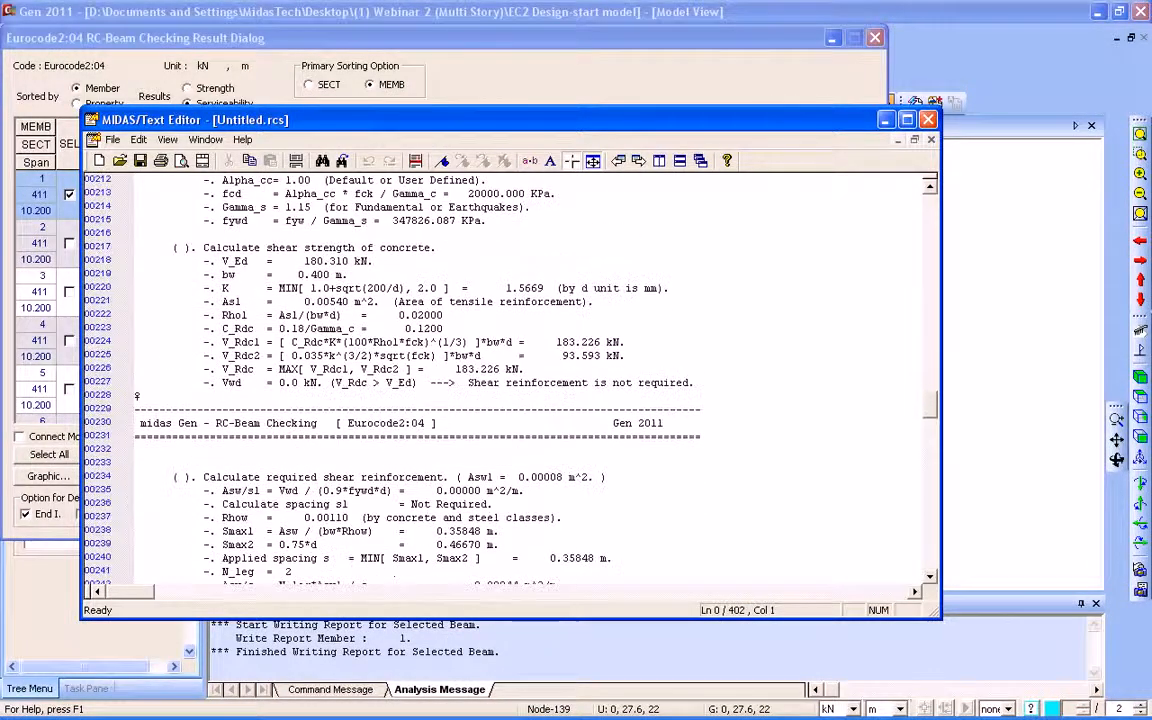
pyautogui.scroll(-1, 510, 380)
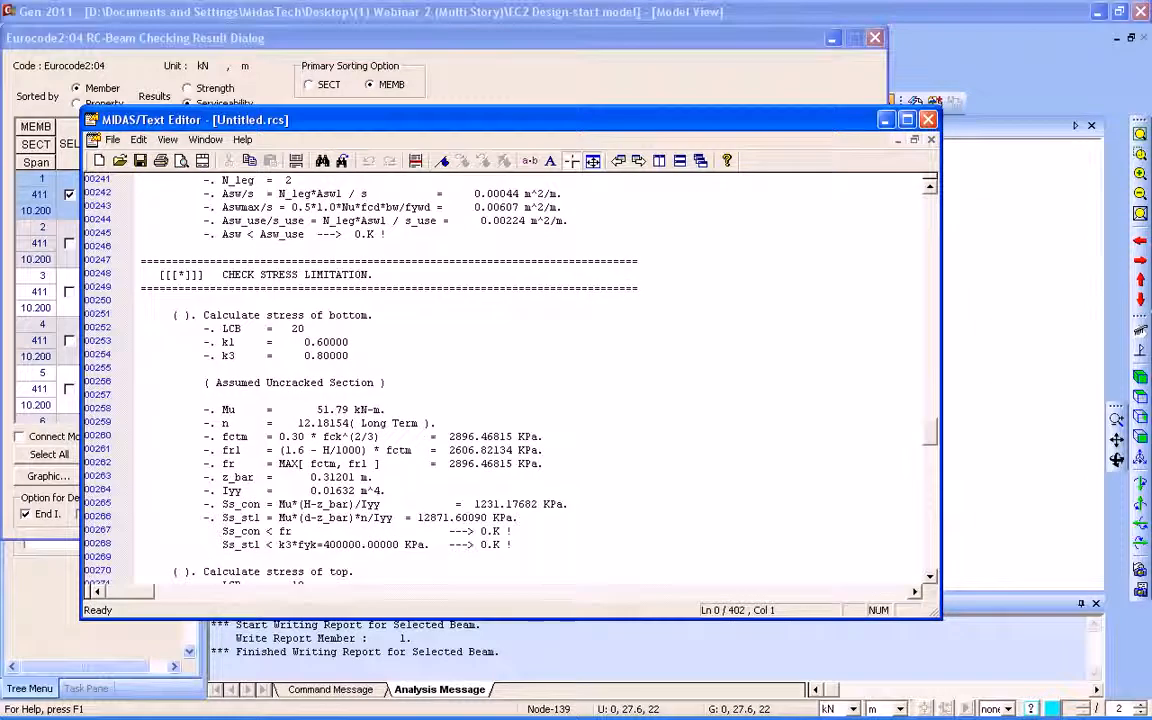
pyautogui.click(928, 120)
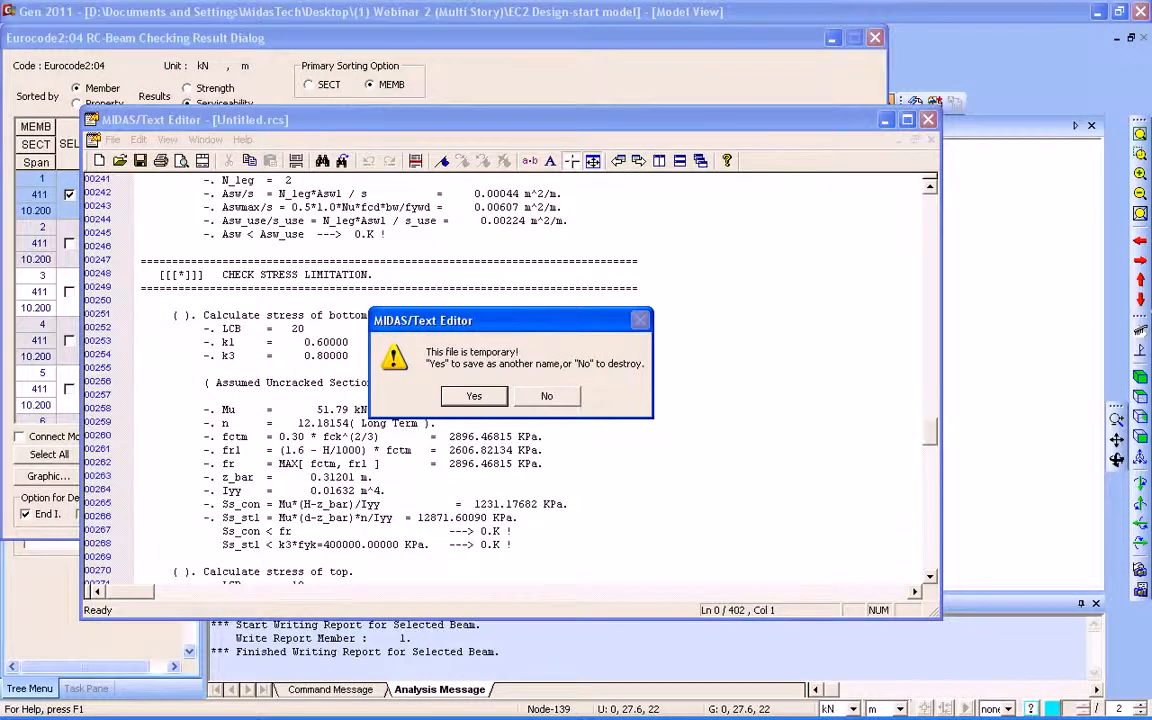
pyautogui.click(547, 396)
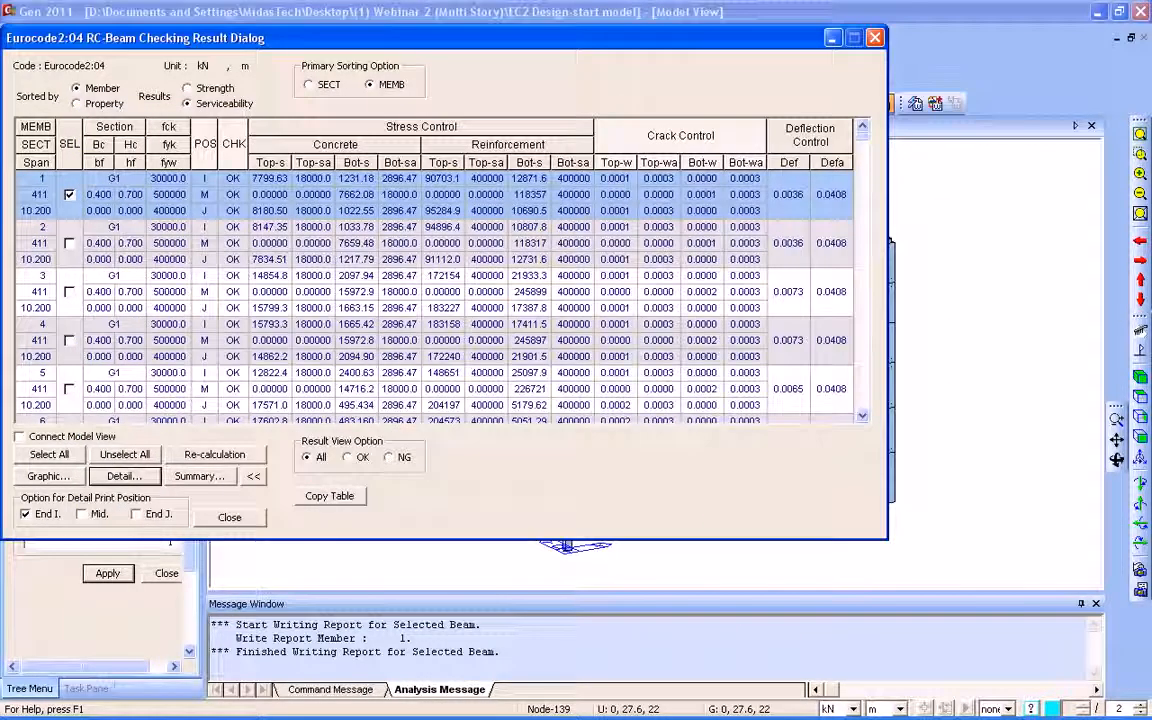
# - Review the beam check summary sheet for member 1 and close it without saving the temporary file
pyautogui.click(200, 476)
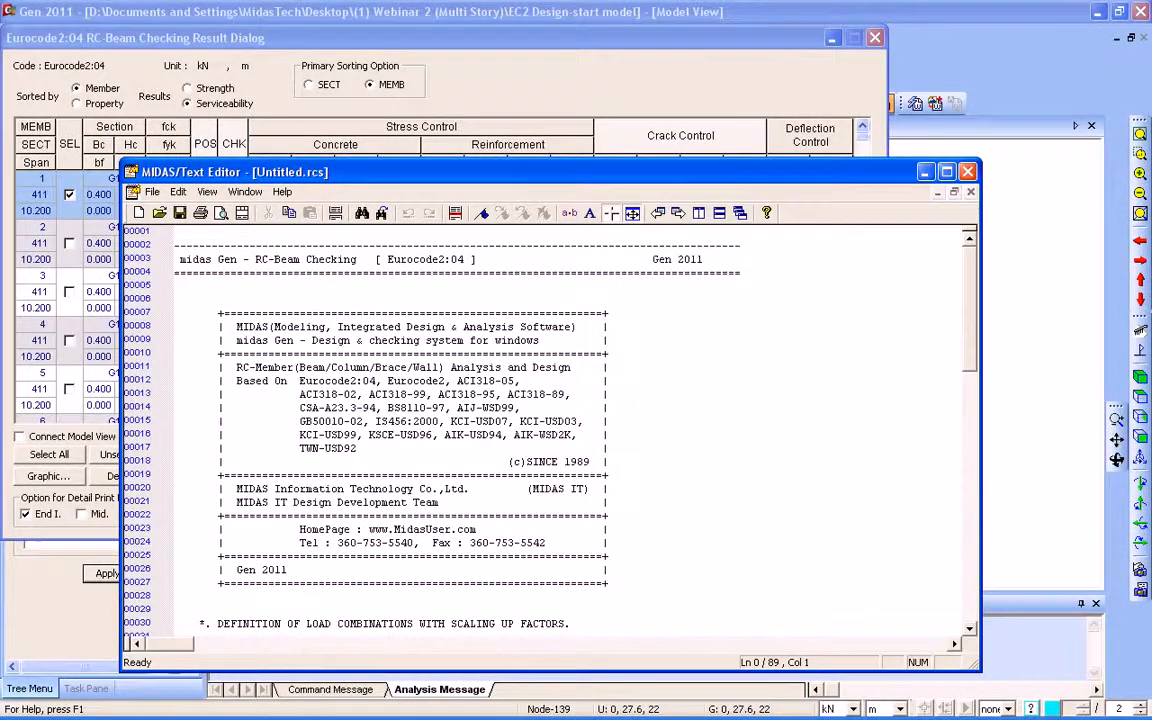
pyautogui.scroll(-1, 545, 430)
pyautogui.scroll(-19, 176, 326)
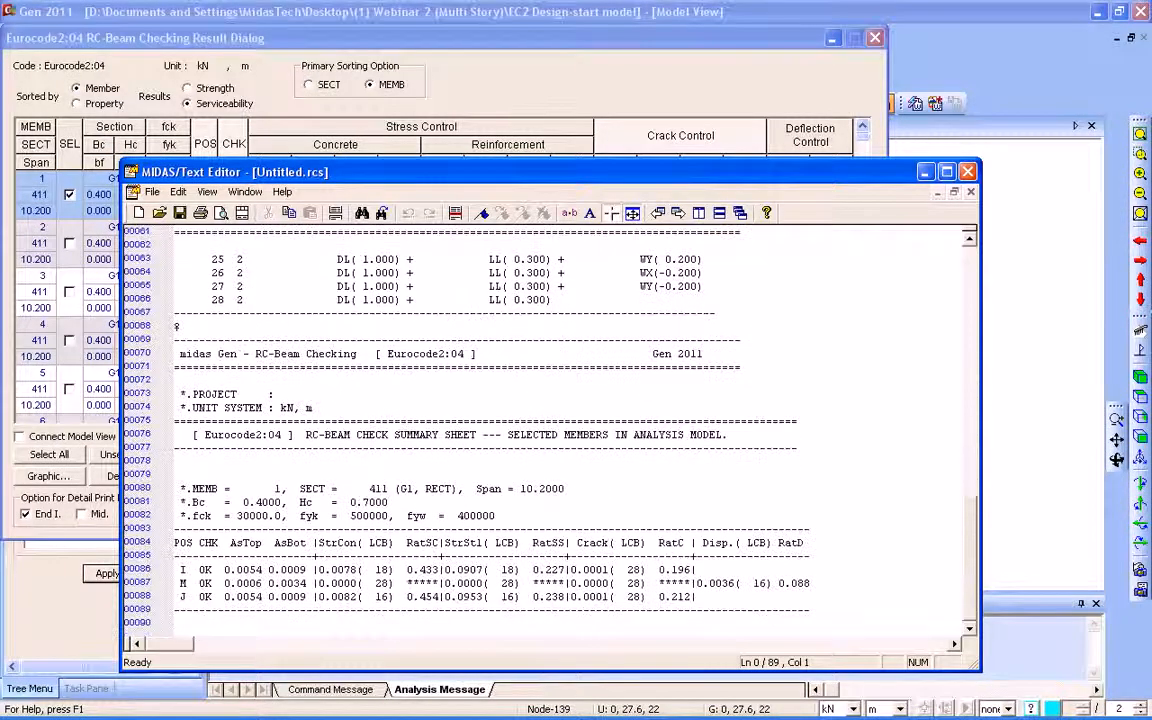
pyautogui.hotkey('alt', 'F4')
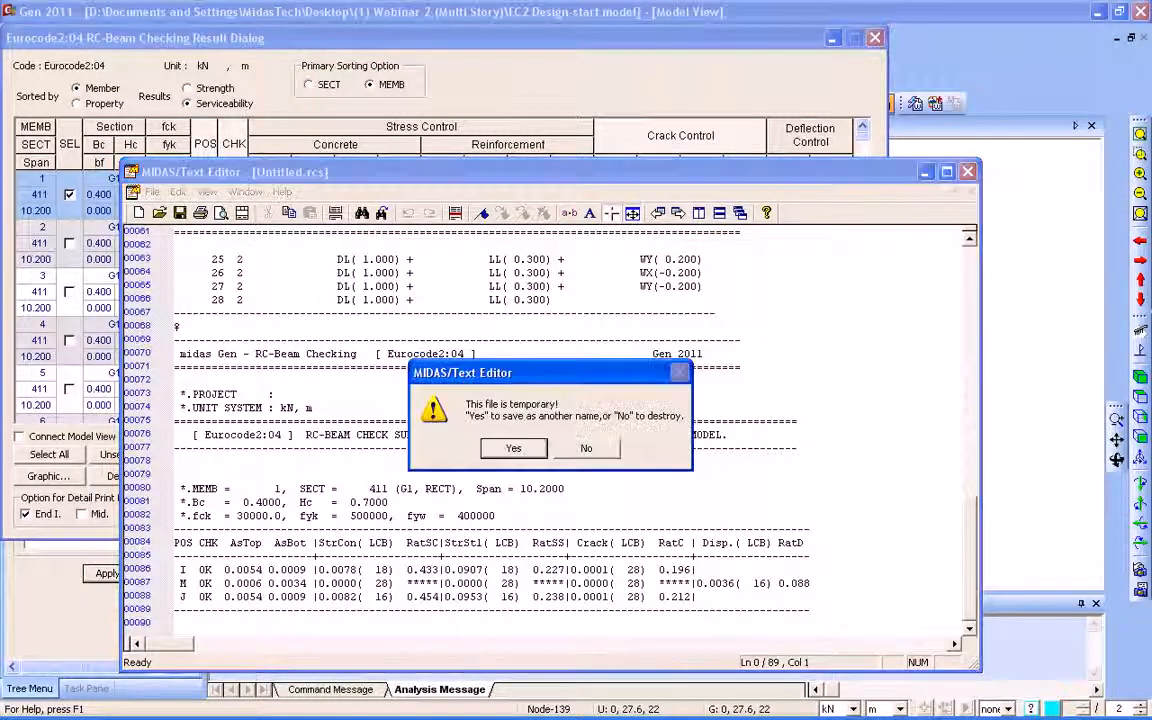
pyautogui.press('n')
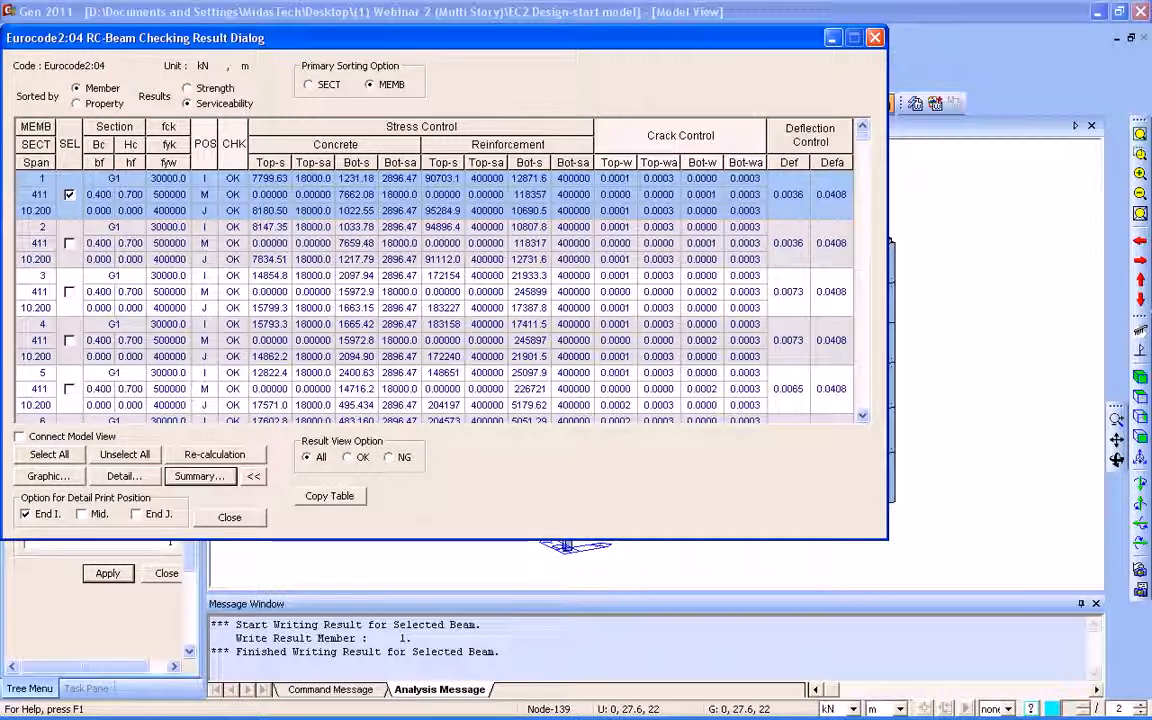
pyautogui.hotkey('alt', 'Tab')
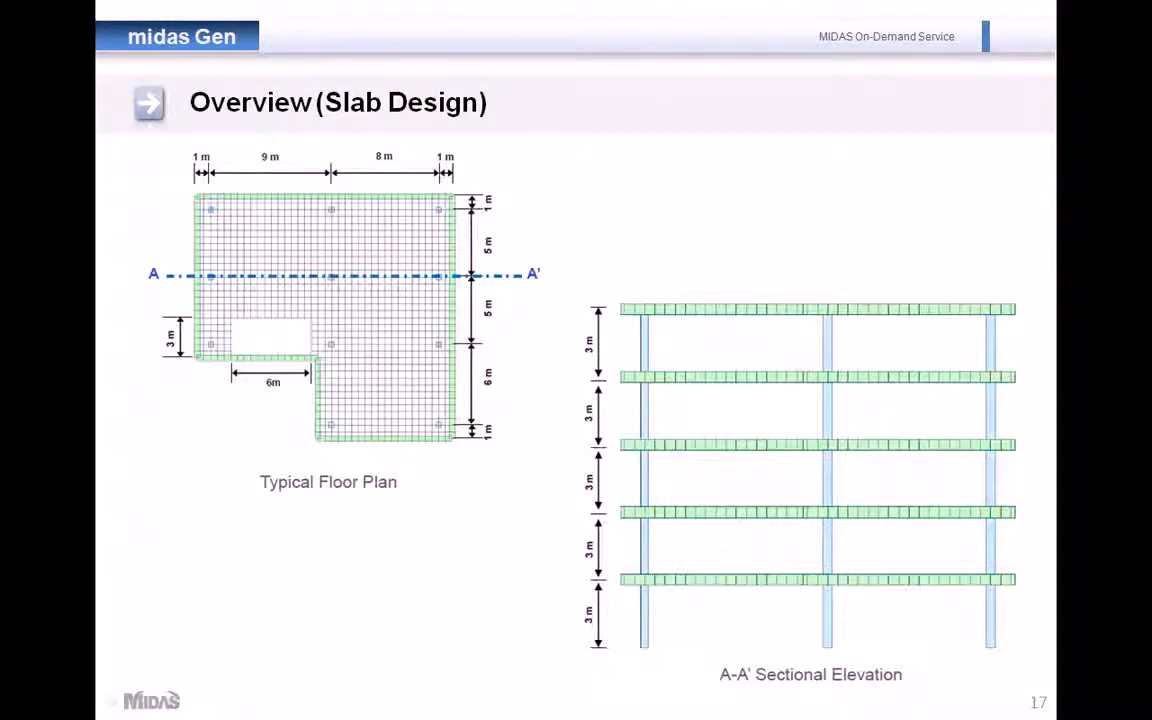
pyautogui.press('pagedown')
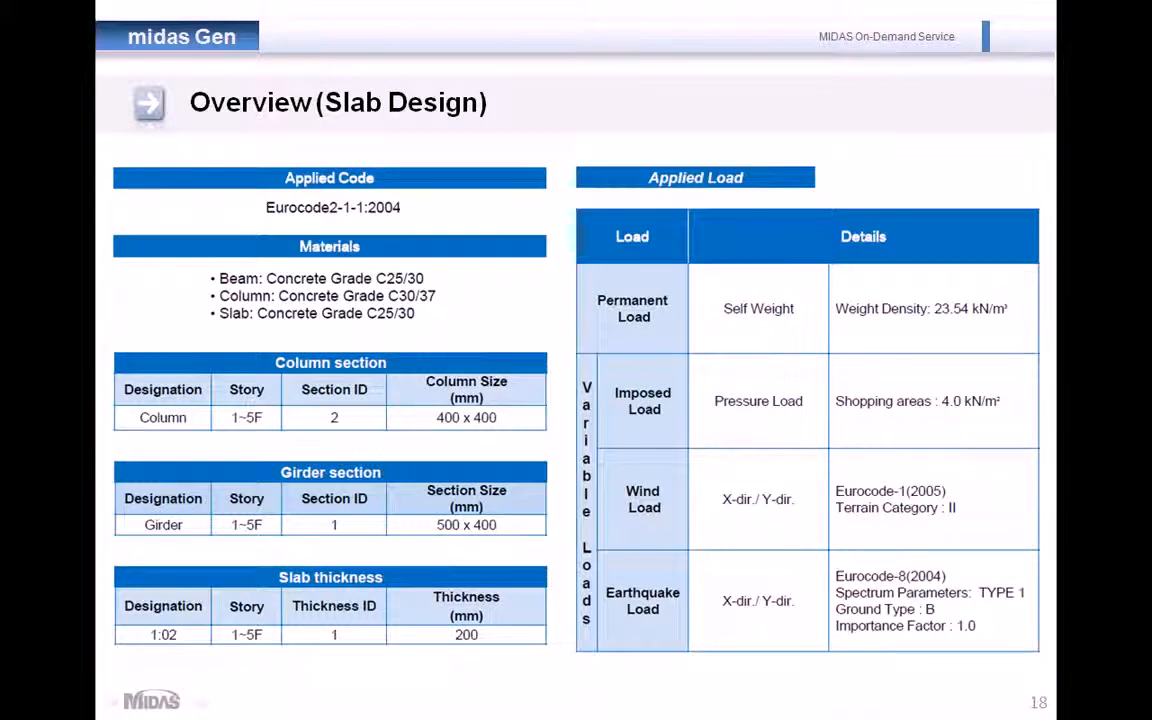
pyautogui.hotkey('alt', 'Tab')
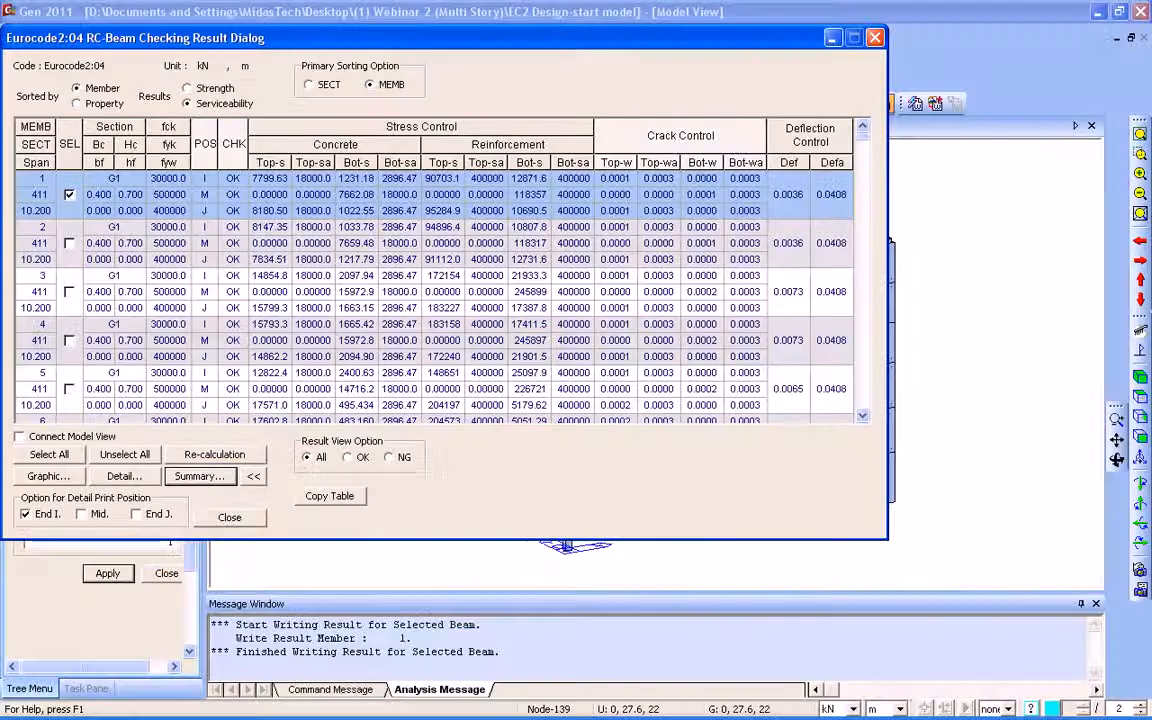
# - Close the beam checking results and open flat slab_CSA.mgb from the (2) Webinar 2 (Cracked Section Analysis) folder
pyautogui.click(875, 38)
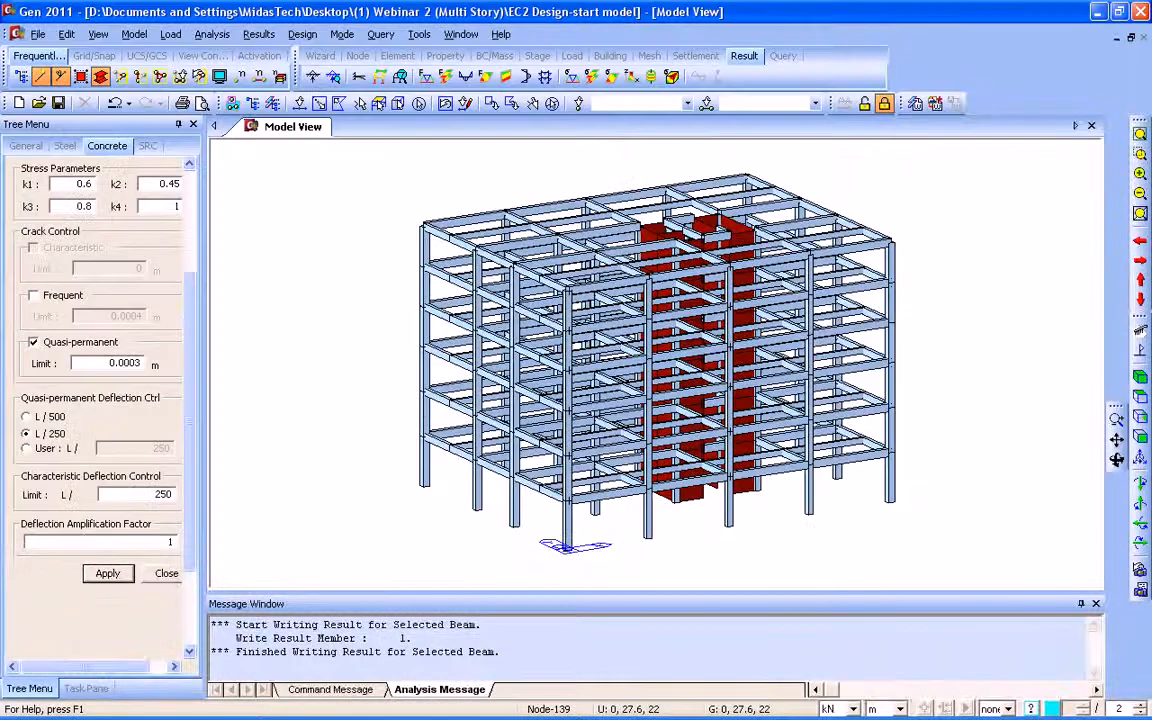
pyautogui.hotkey('alt', 'Tab')
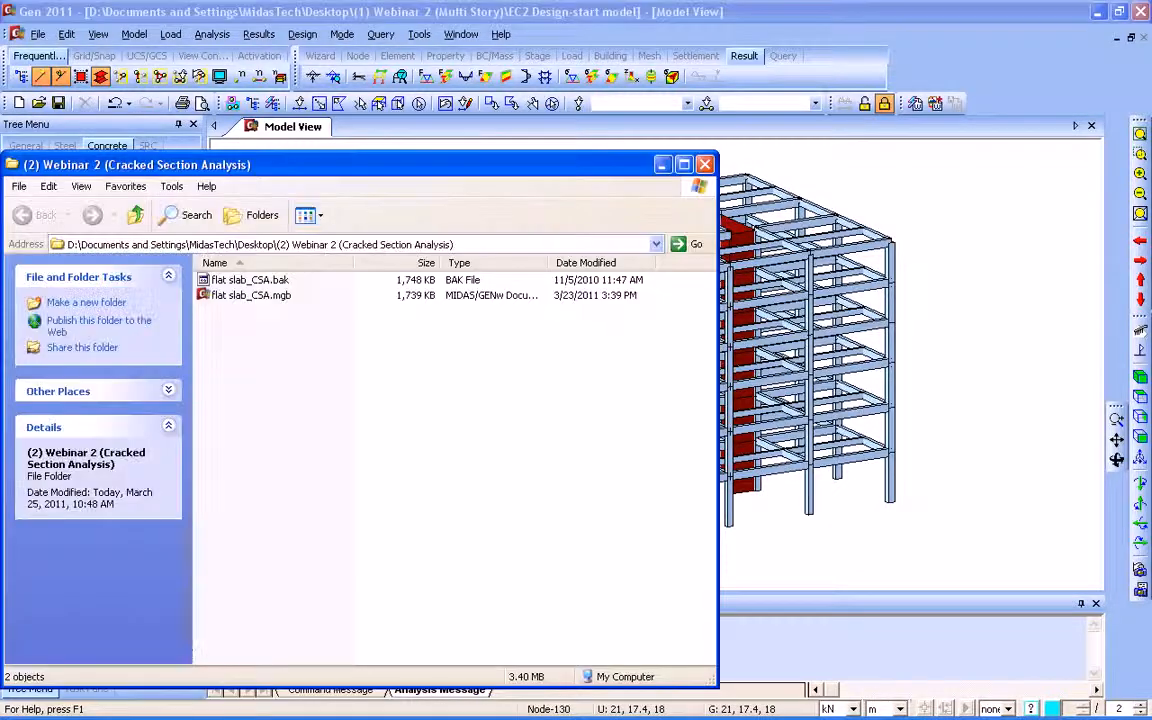
pyautogui.click(251, 295)
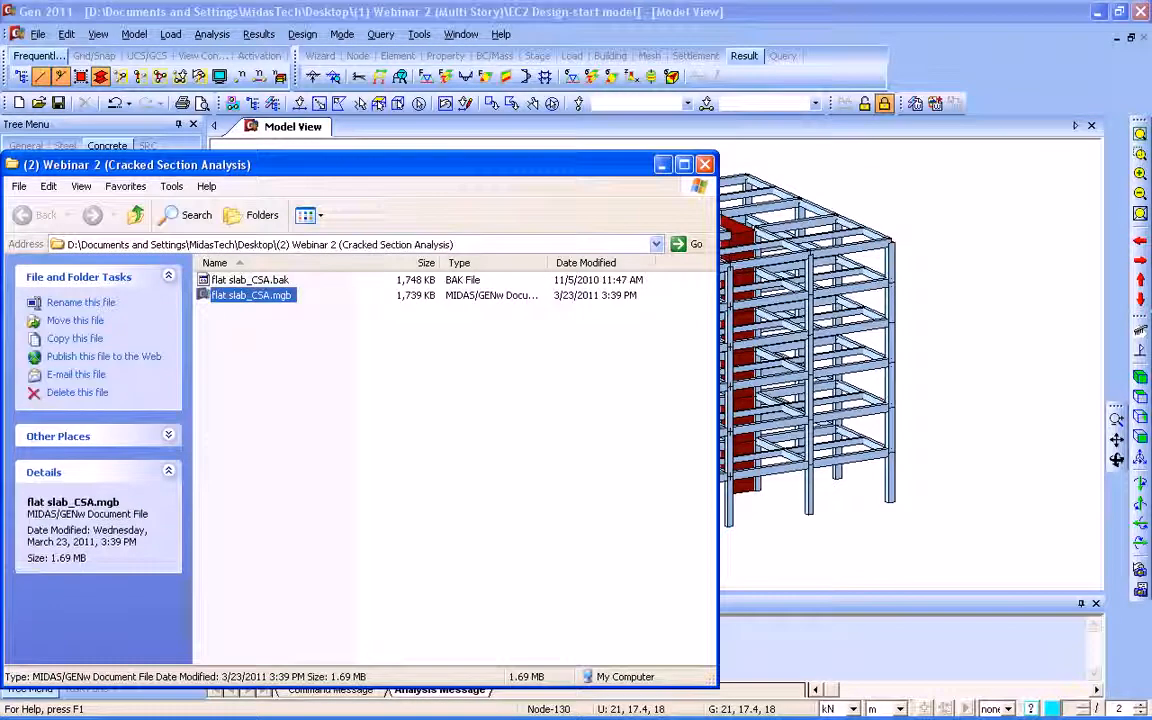
pyautogui.press('Return')
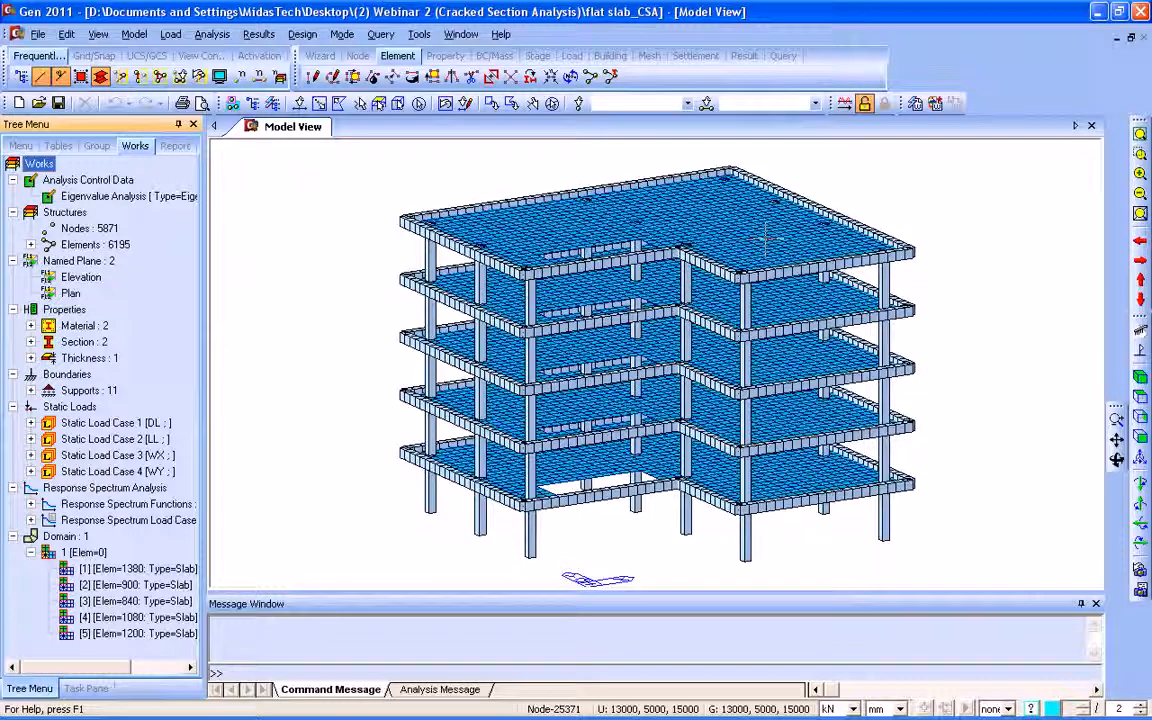
pyautogui.moveTo(766, 233)
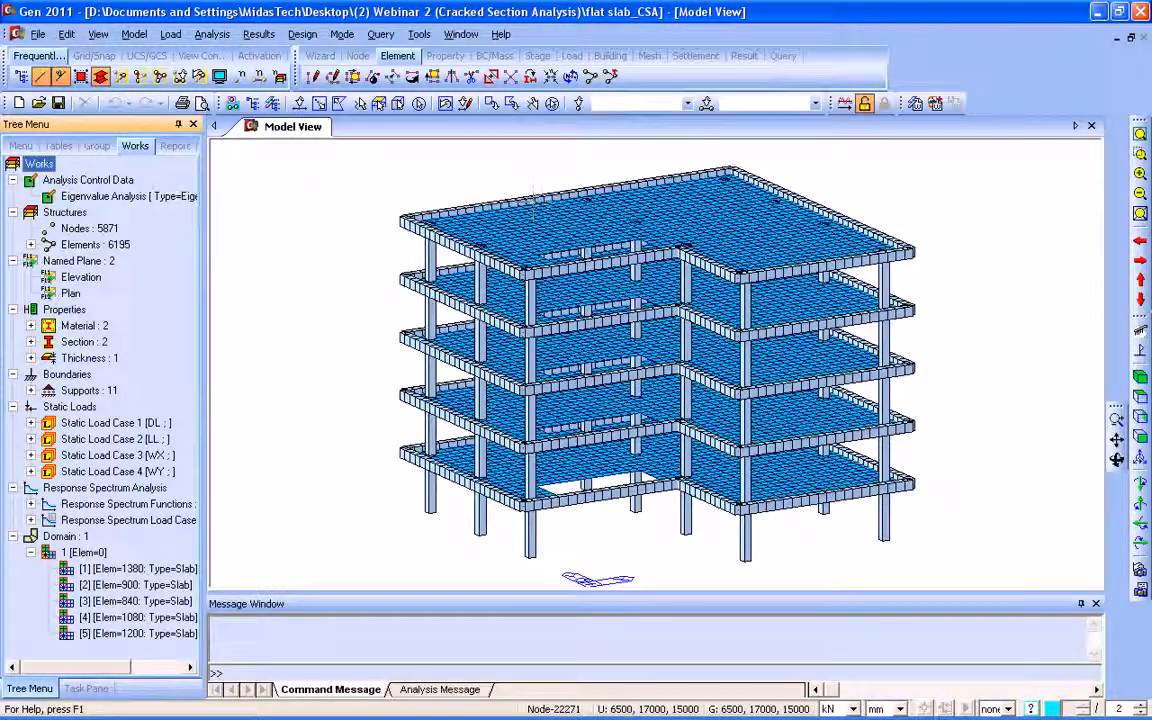
# - Automatically generate the concrete design load combinations for the flat slab model with design code Eurocode2:04
pyautogui.click(258, 34)
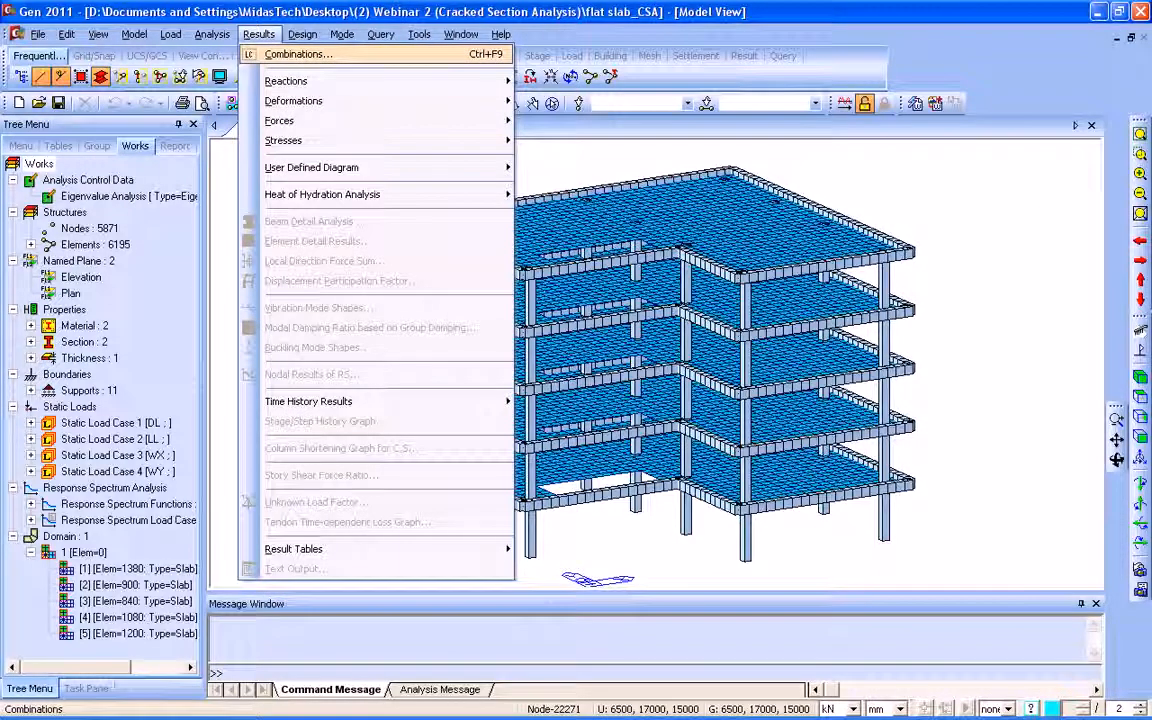
pyautogui.click(298, 54)
pyautogui.click(163, 70)
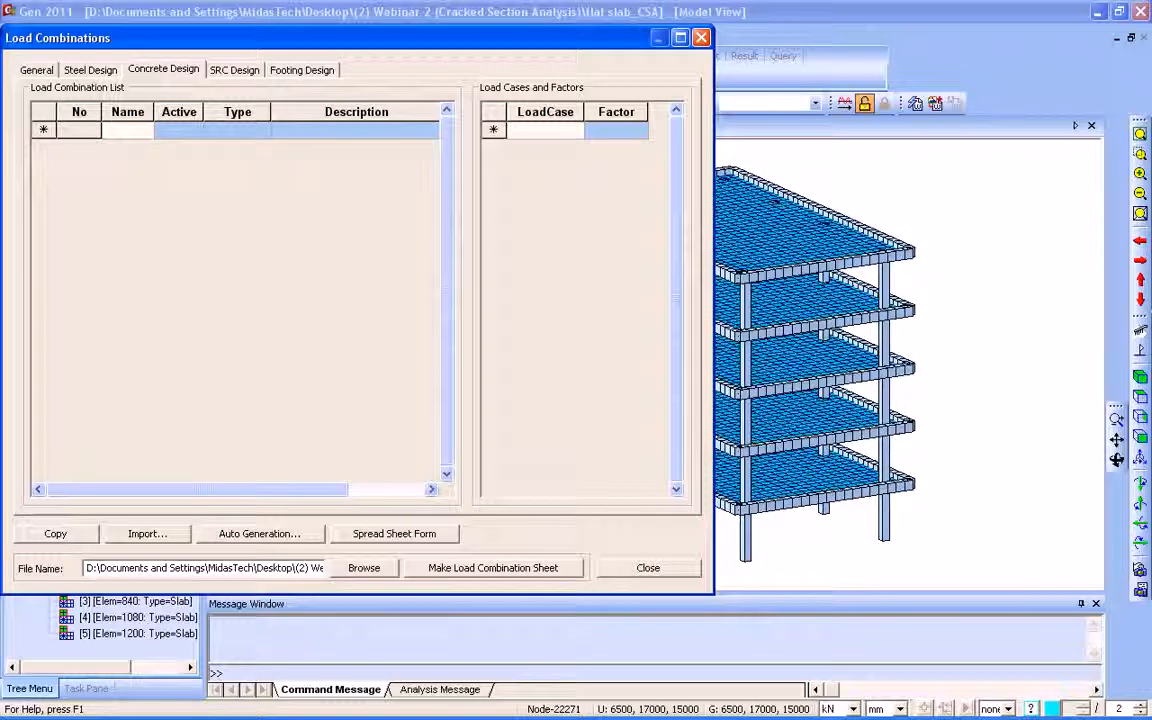
pyautogui.click(259, 533)
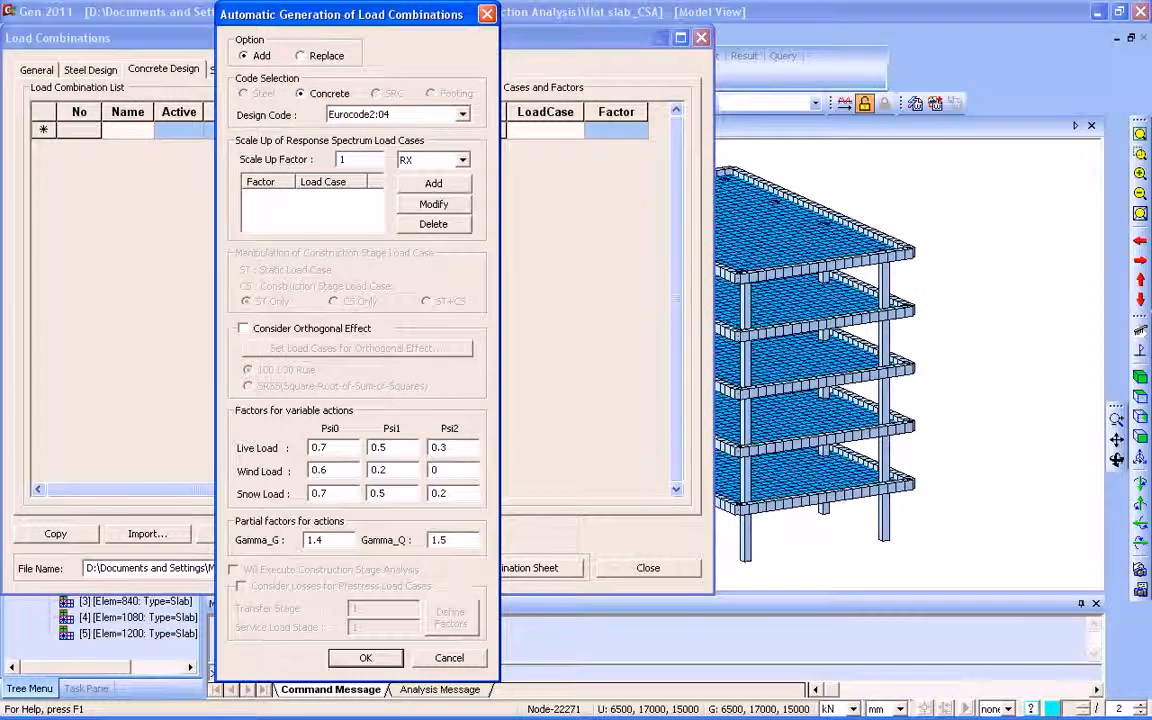
pyautogui.click(462, 114)
pyautogui.click(462, 114)
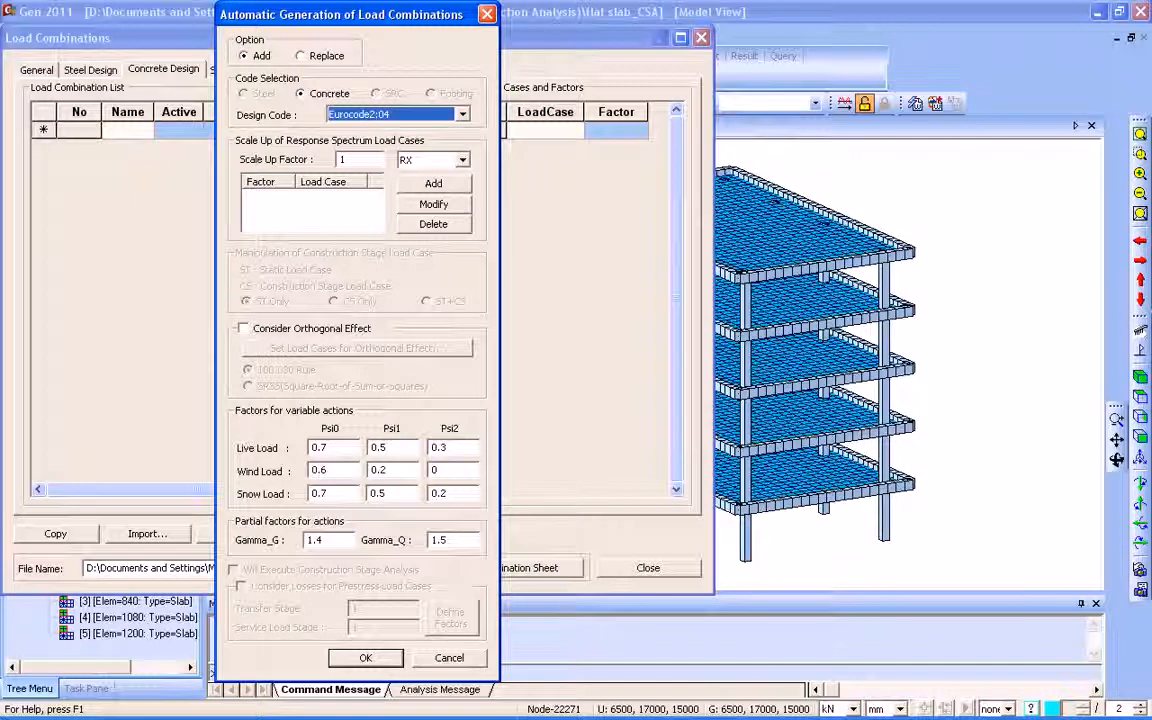
pyautogui.press('Return')
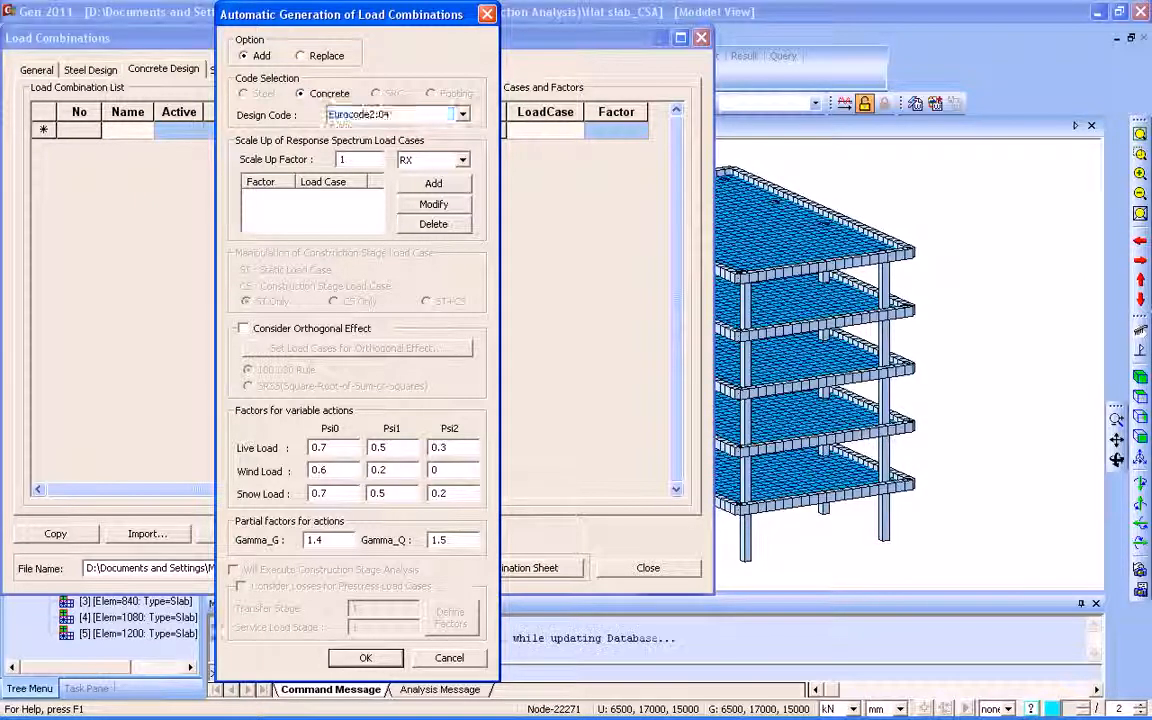
pyautogui.moveTo(447, 200); pyautogui.dragTo(447, 243)
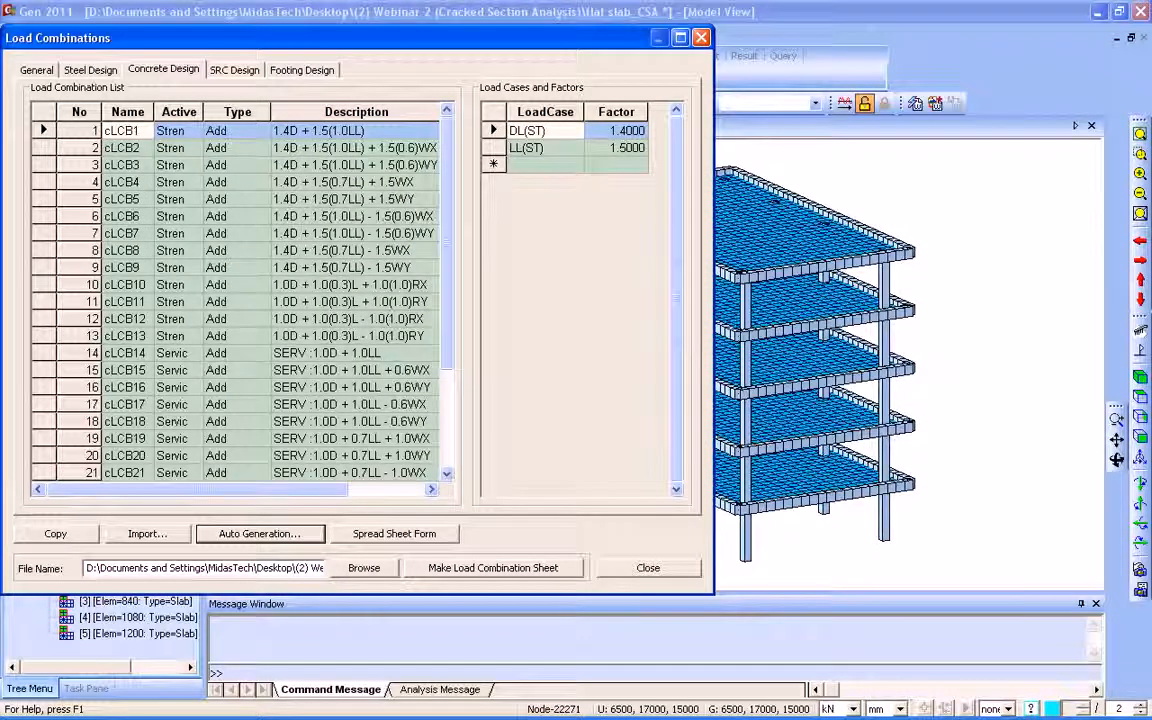
pyautogui.click(648, 567)
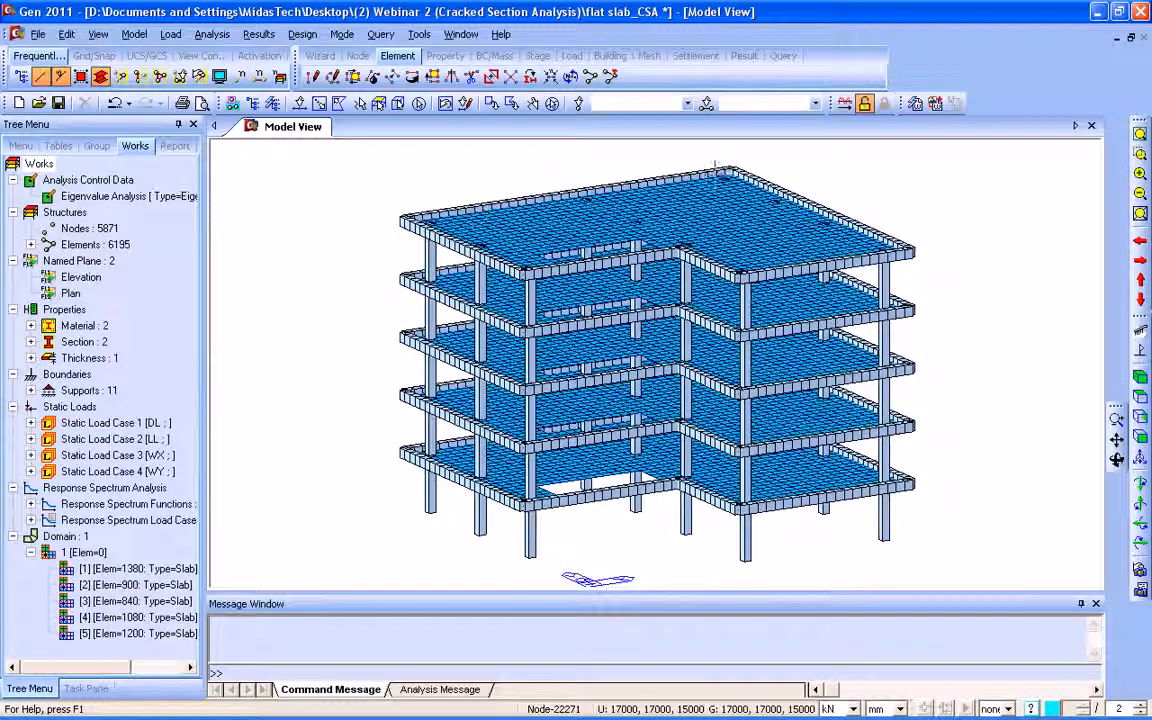
# - Run the structural analysis and accept the serviceability load combination types, with cLCB28 quasi-permanent and cLCB23 to cLCB27 frequent
pyautogui.click(845, 104)
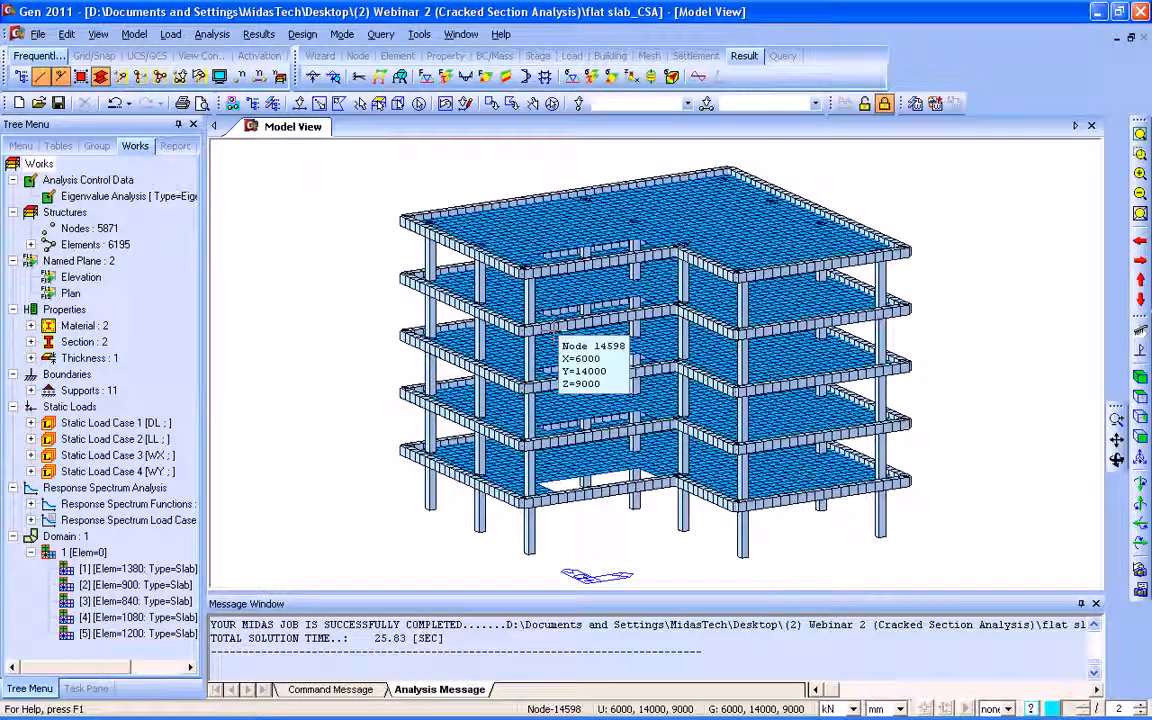
pyautogui.click(302, 34)
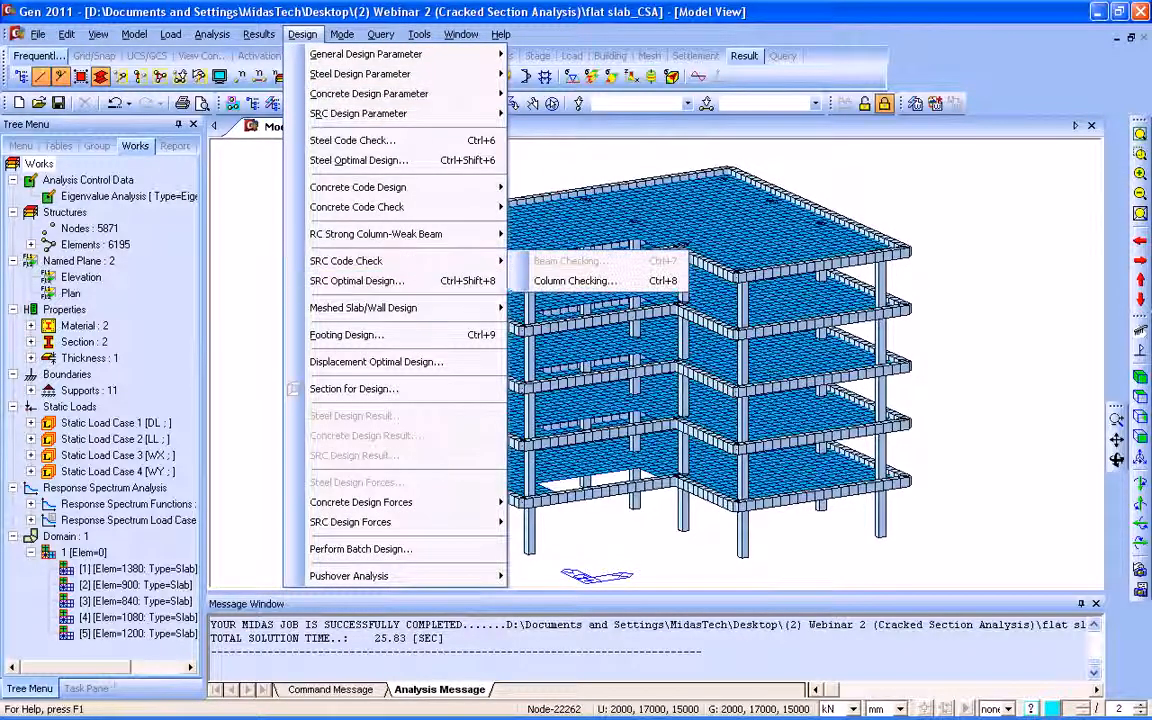
pyautogui.moveTo(362, 307)
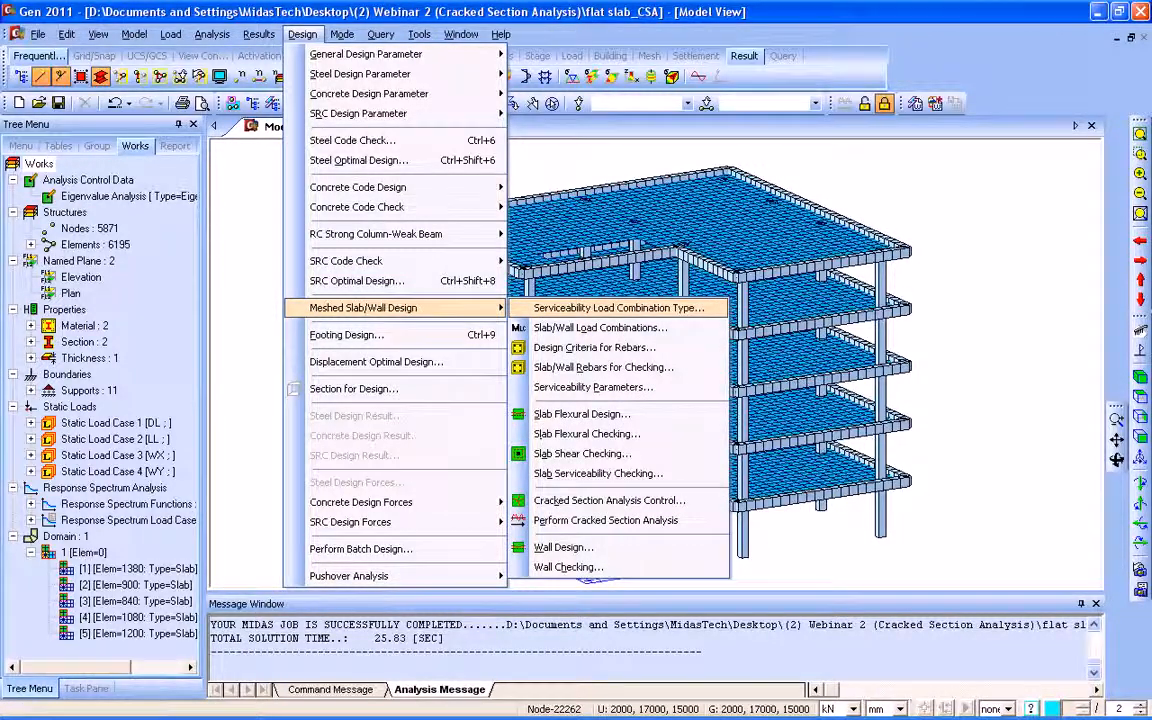
pyautogui.click(618, 308)
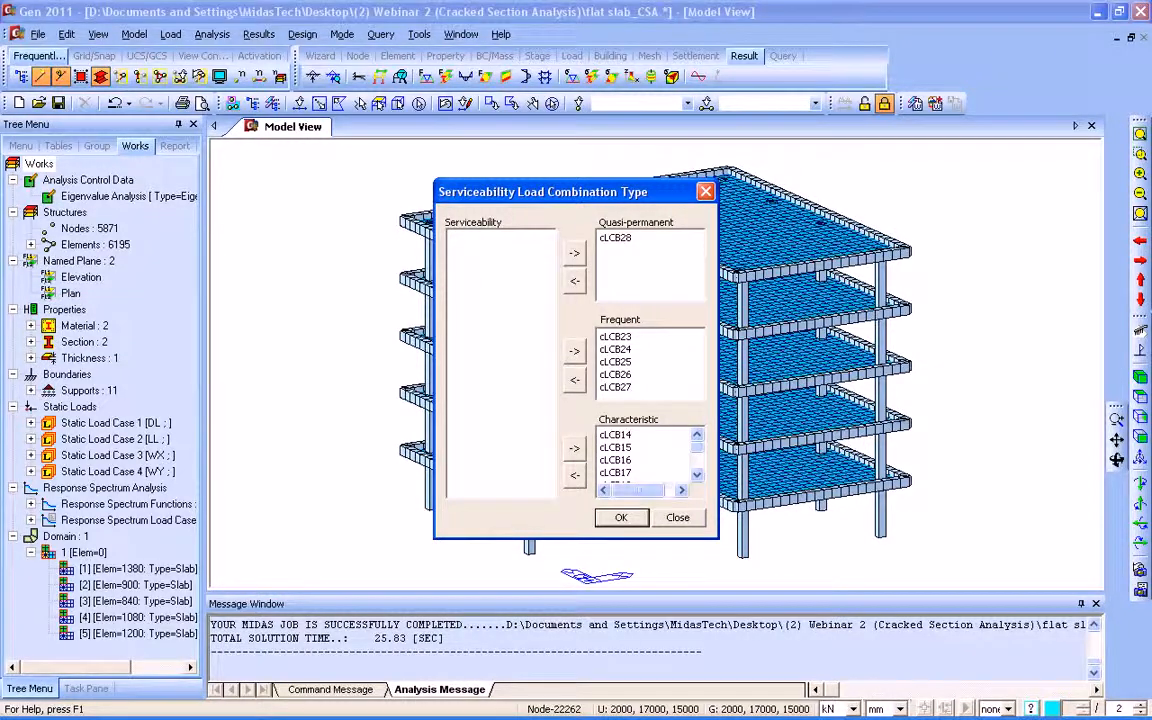
pyautogui.click(620, 517)
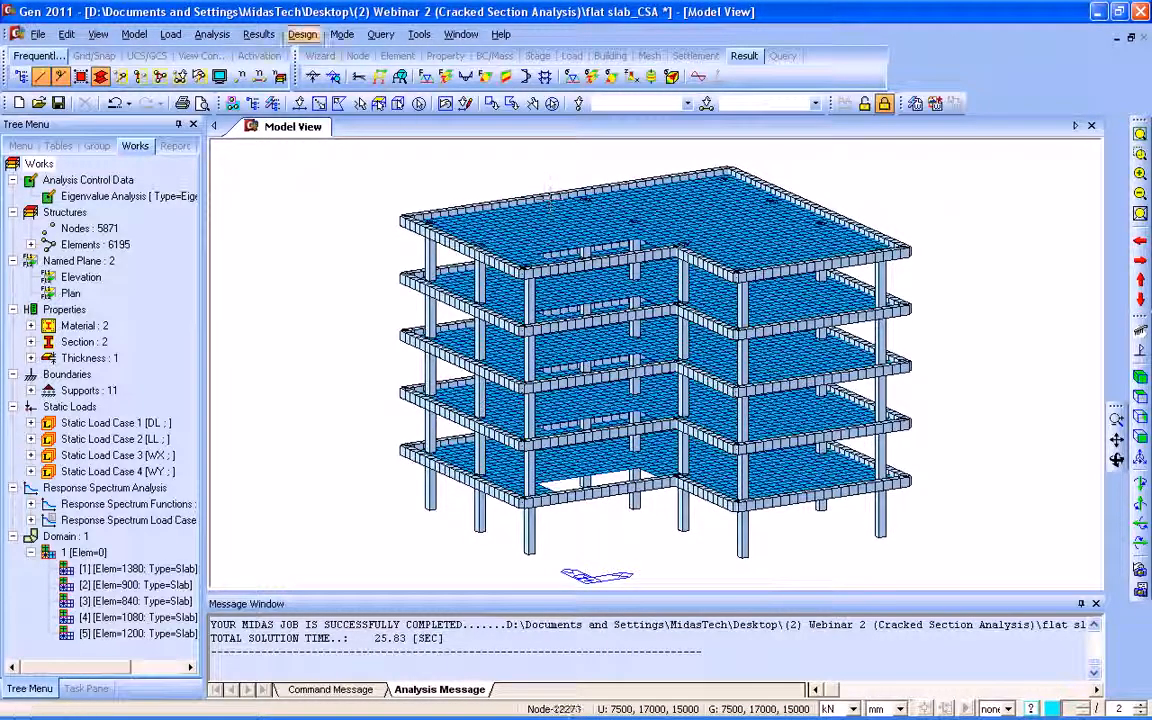
# - Accept the meshed slab/wall load combinations: cLCB1–13 for strength, cLCB14–28 for serviceability, and cLCB28 for cracked deflection
pyautogui.click(302, 34)
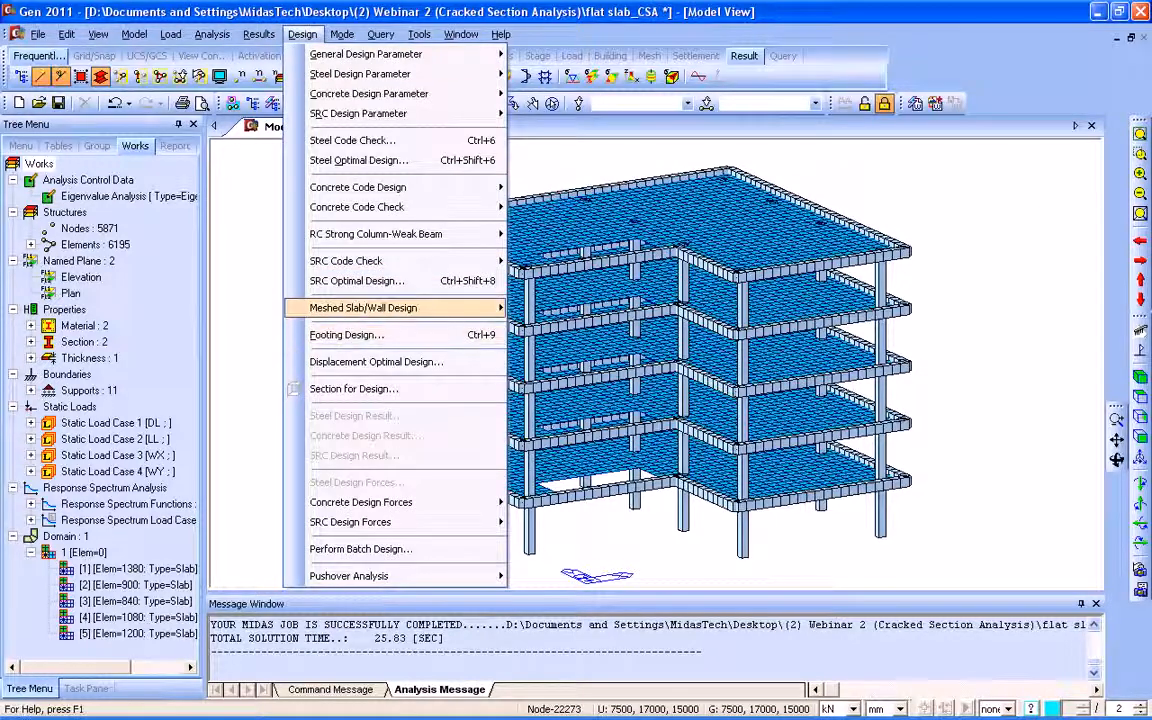
pyautogui.moveTo(400, 307)
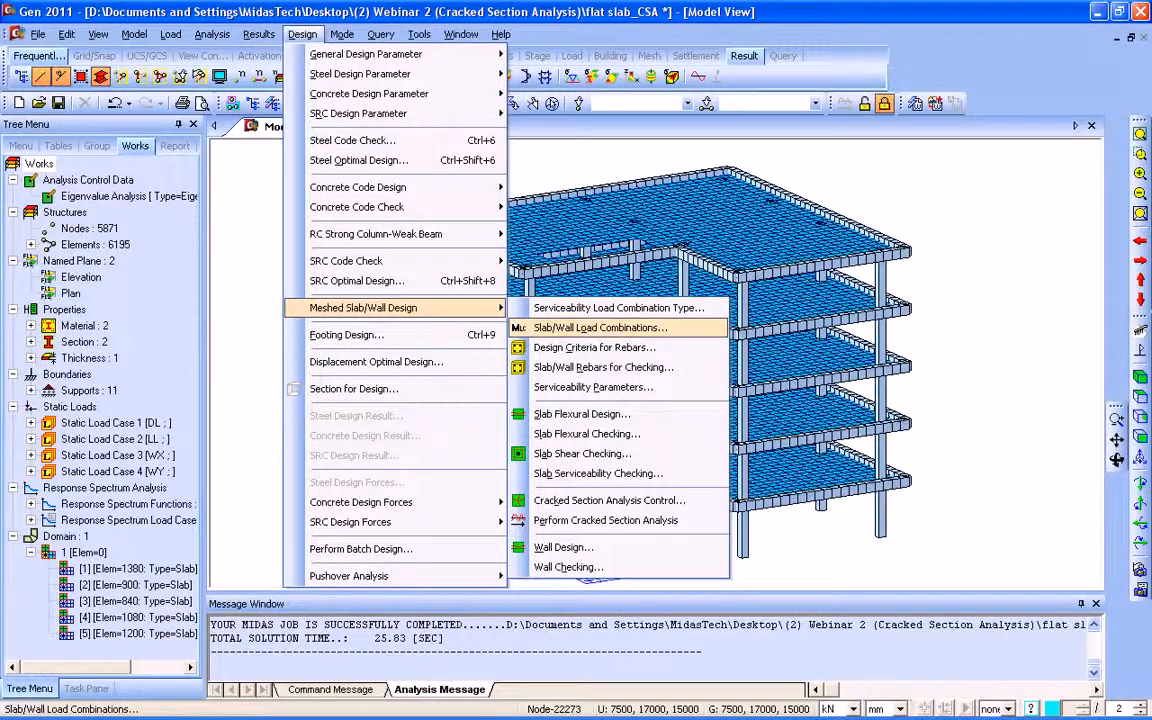
pyautogui.click(600, 328)
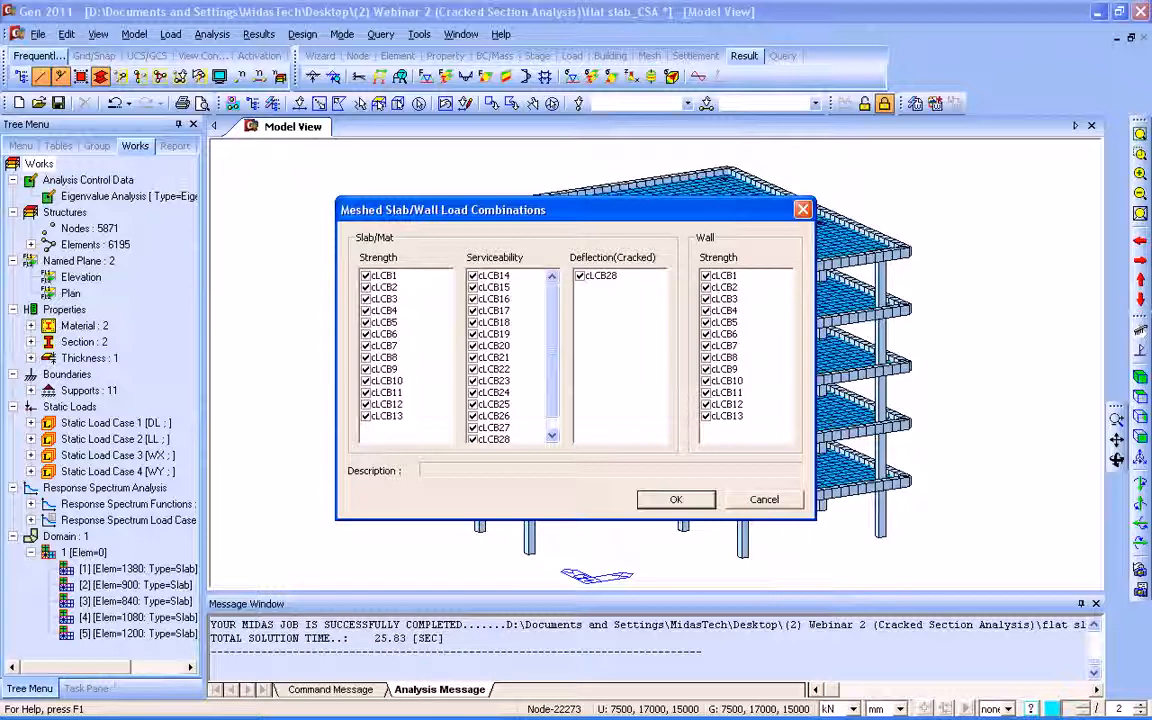
pyautogui.click(677, 500)
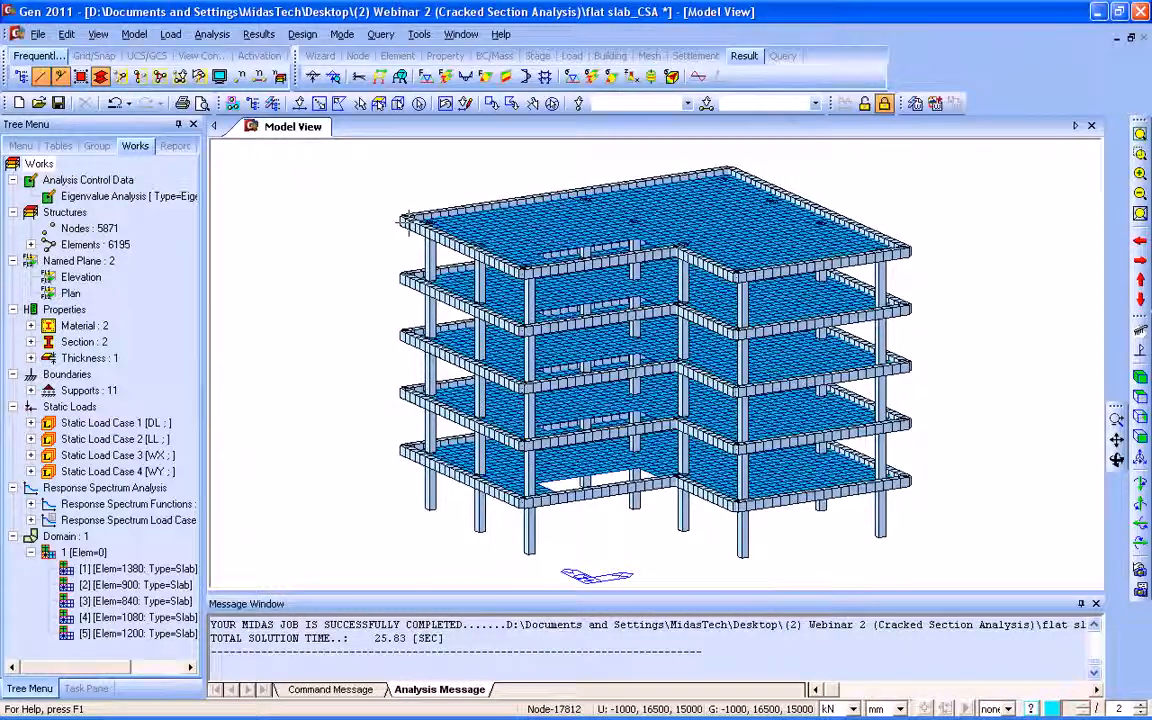
# - Review and apply the slab serviceability parameters with exposure class XD1, 0.3 mm quasi-permanent crack limit and L/250 deflection limits, and close the settings
pyautogui.click(302, 34)
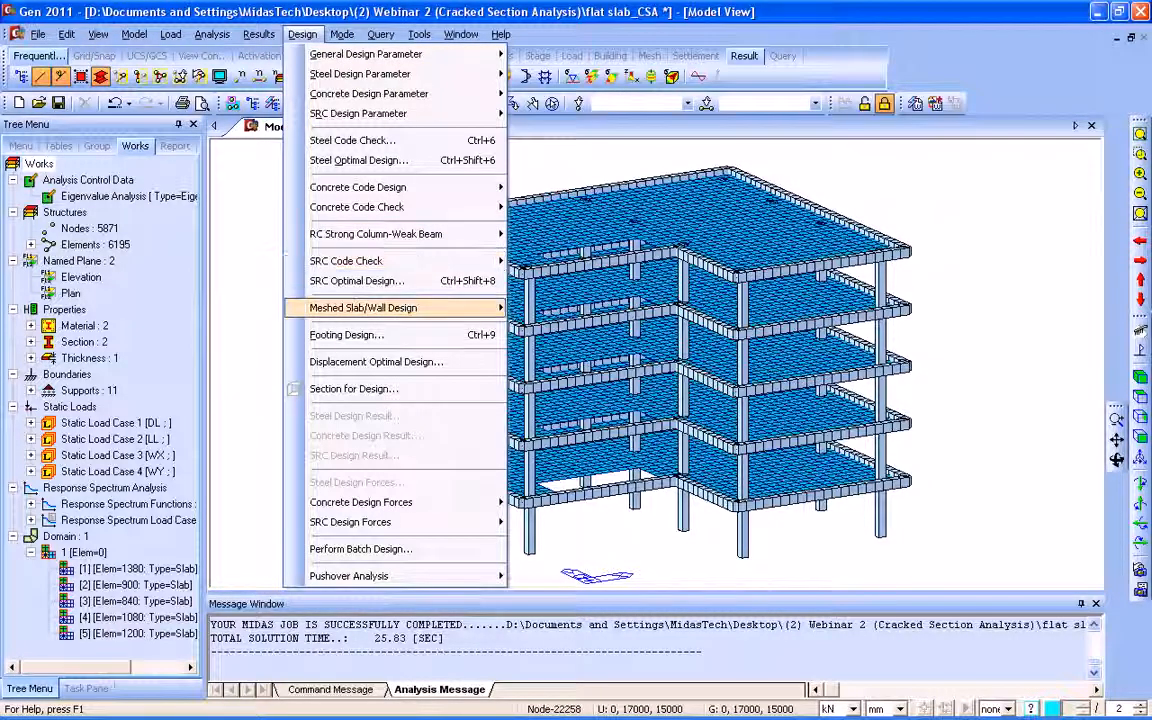
pyautogui.moveTo(363, 307)
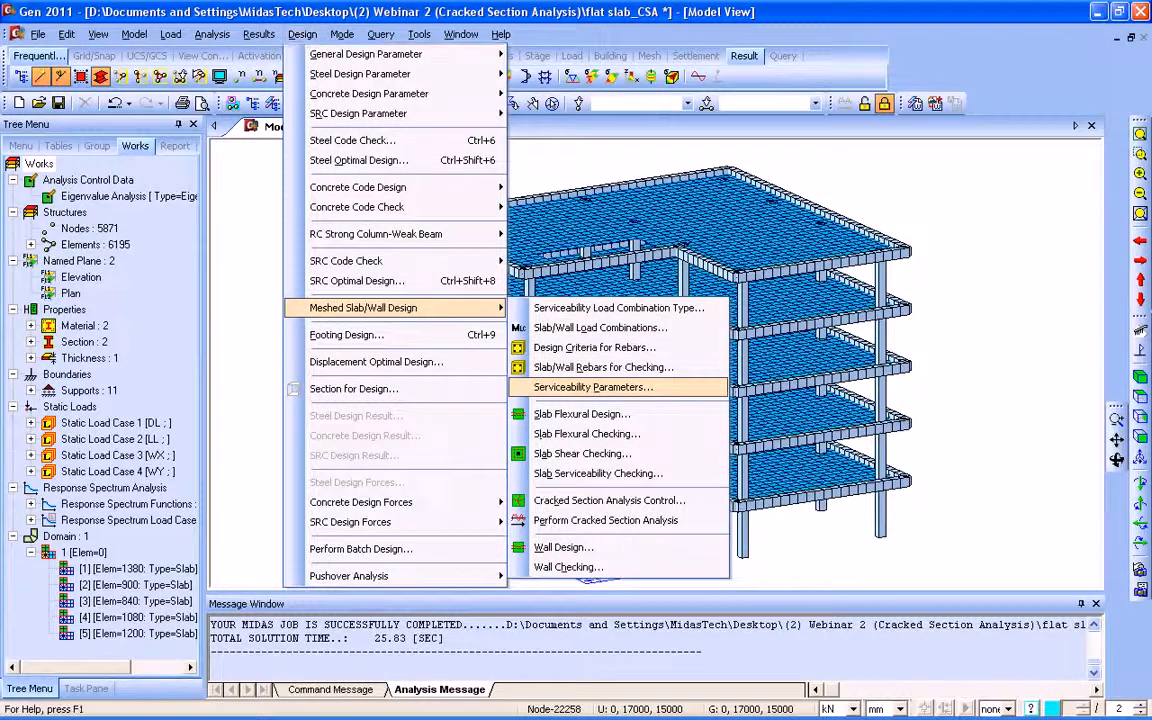
pyautogui.click(593, 387)
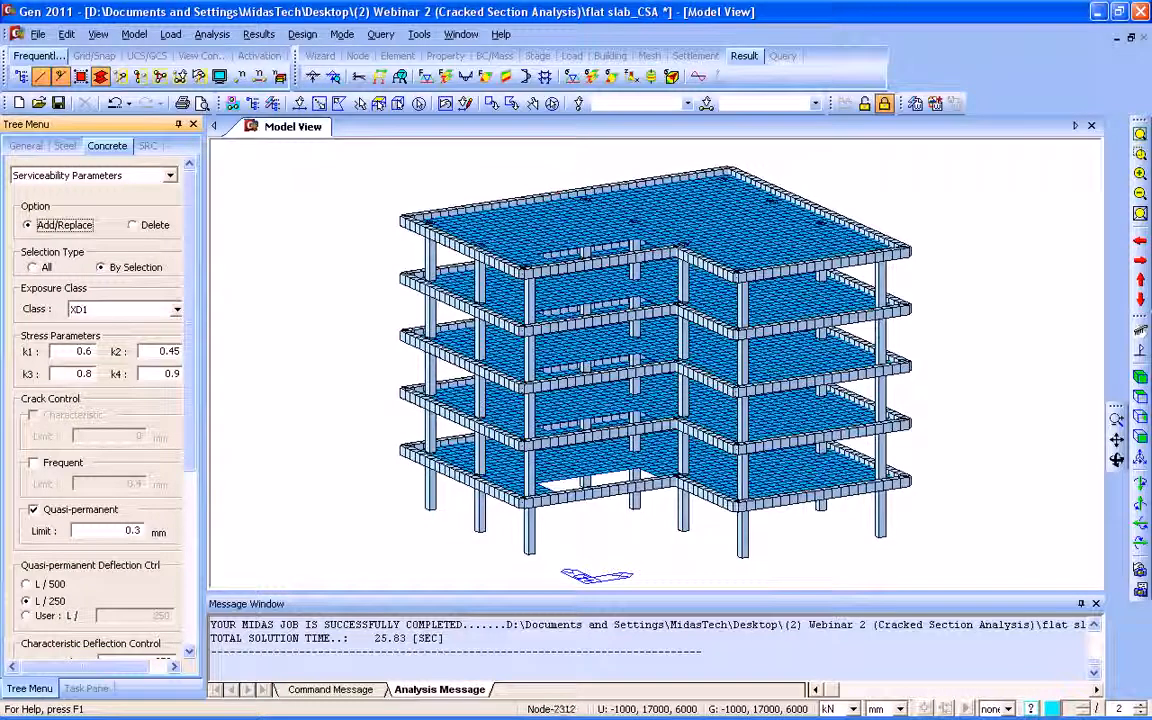
pyautogui.scroll(-5, 95, 400)
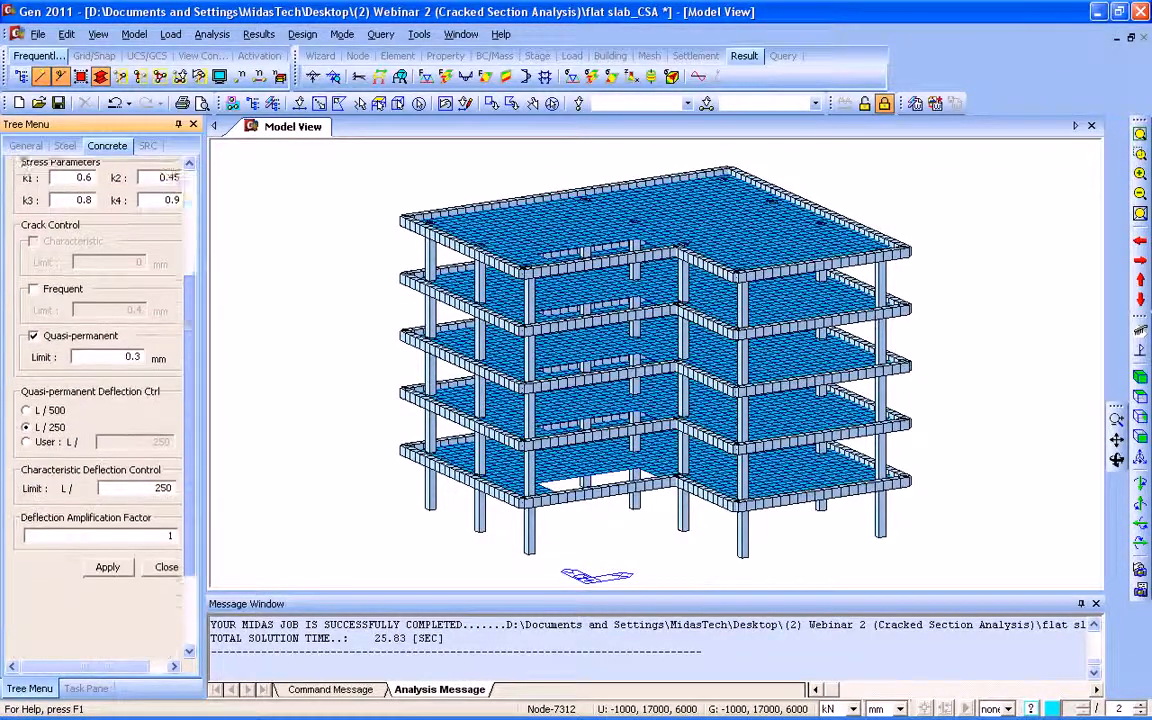
pyautogui.scroll(-2, 95, 400)
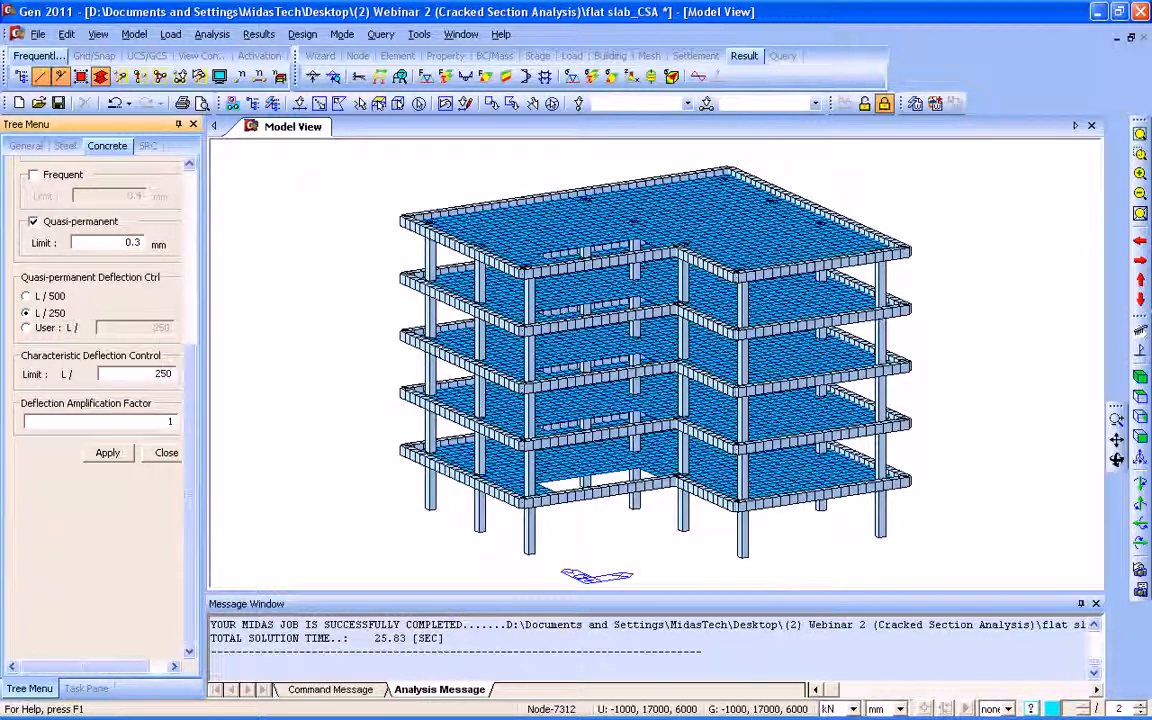
pyautogui.scroll(5, 100, 400)
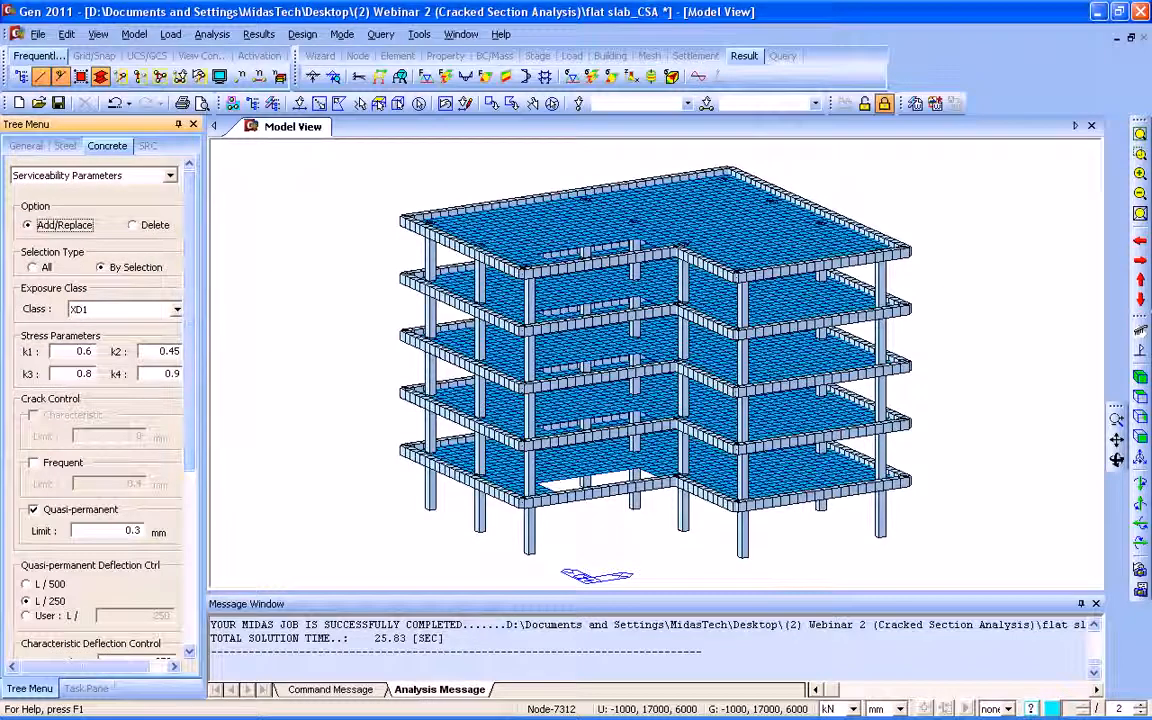
pyautogui.scroll(-5, 100, 400)
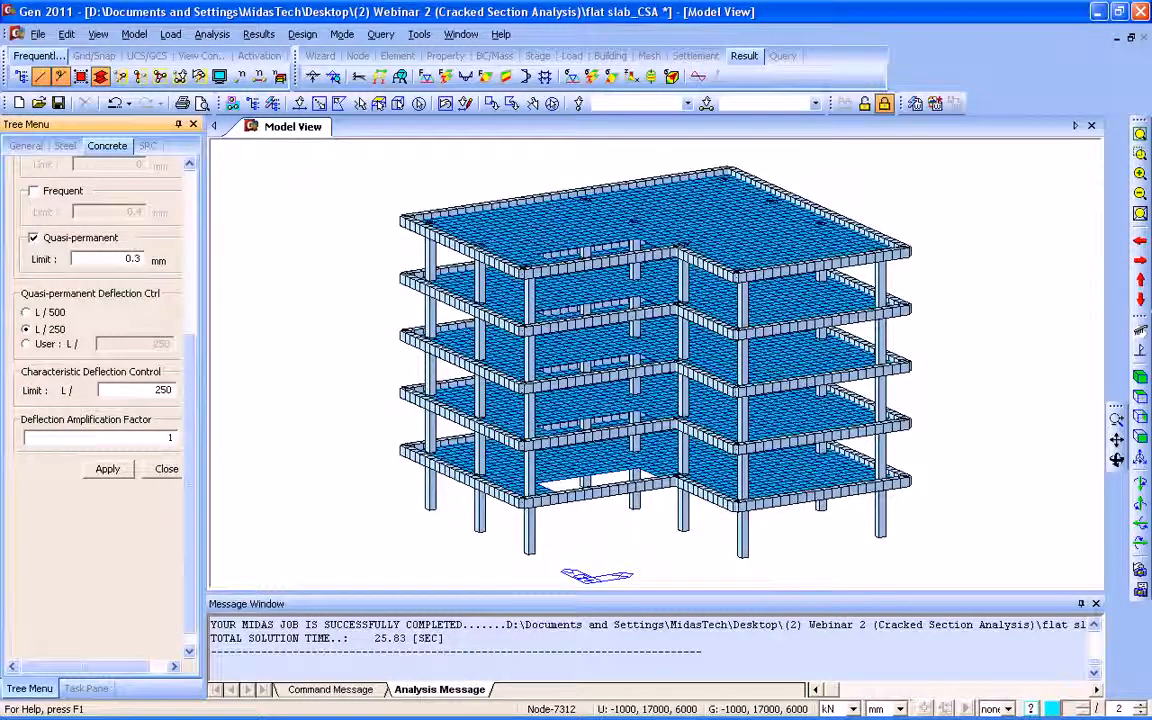
pyautogui.click(108, 469)
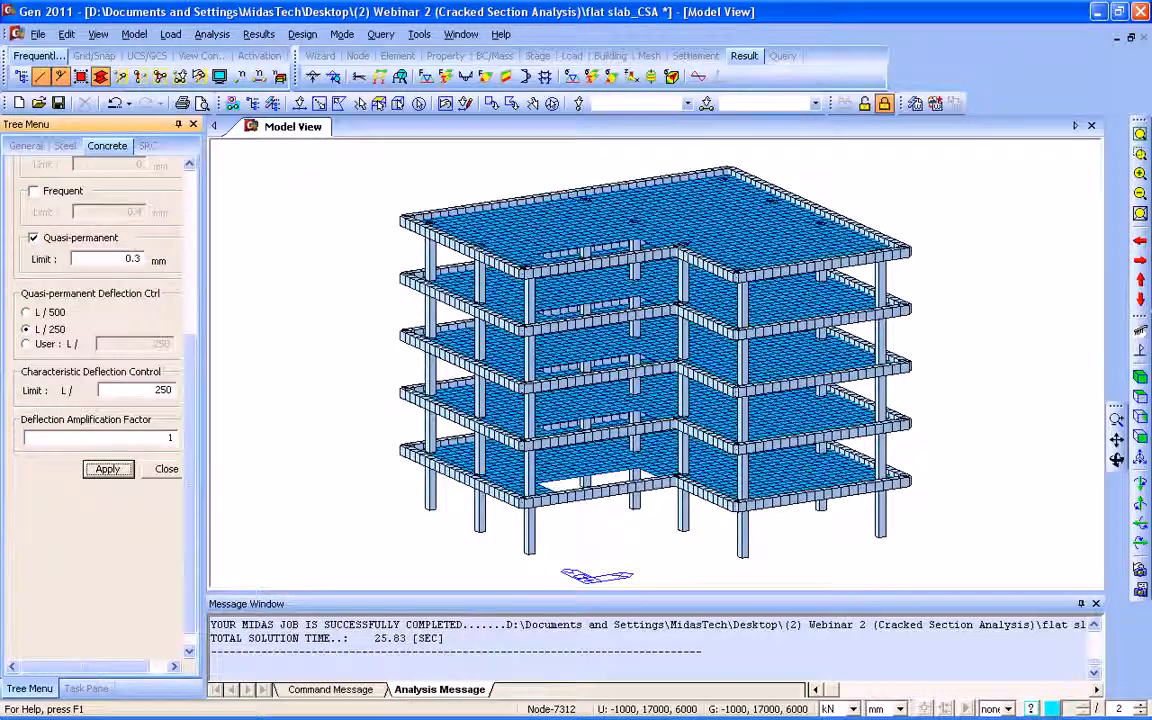
pyautogui.press('Return')
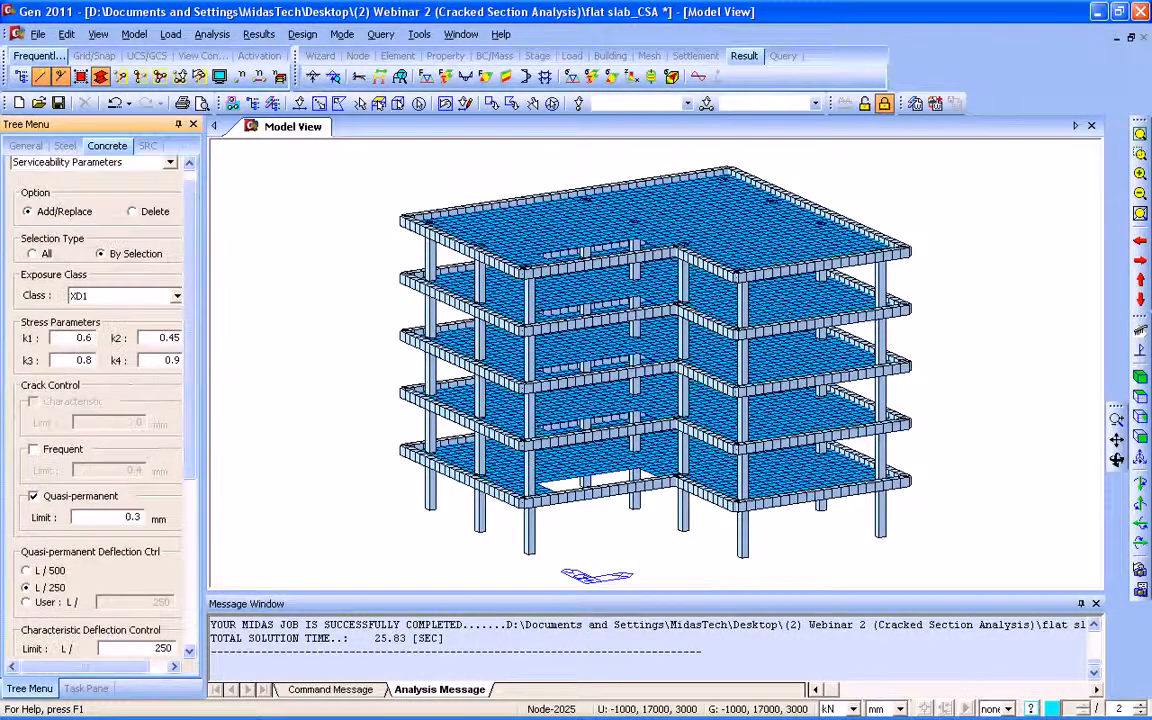
pyautogui.scroll(-5, 100, 400)
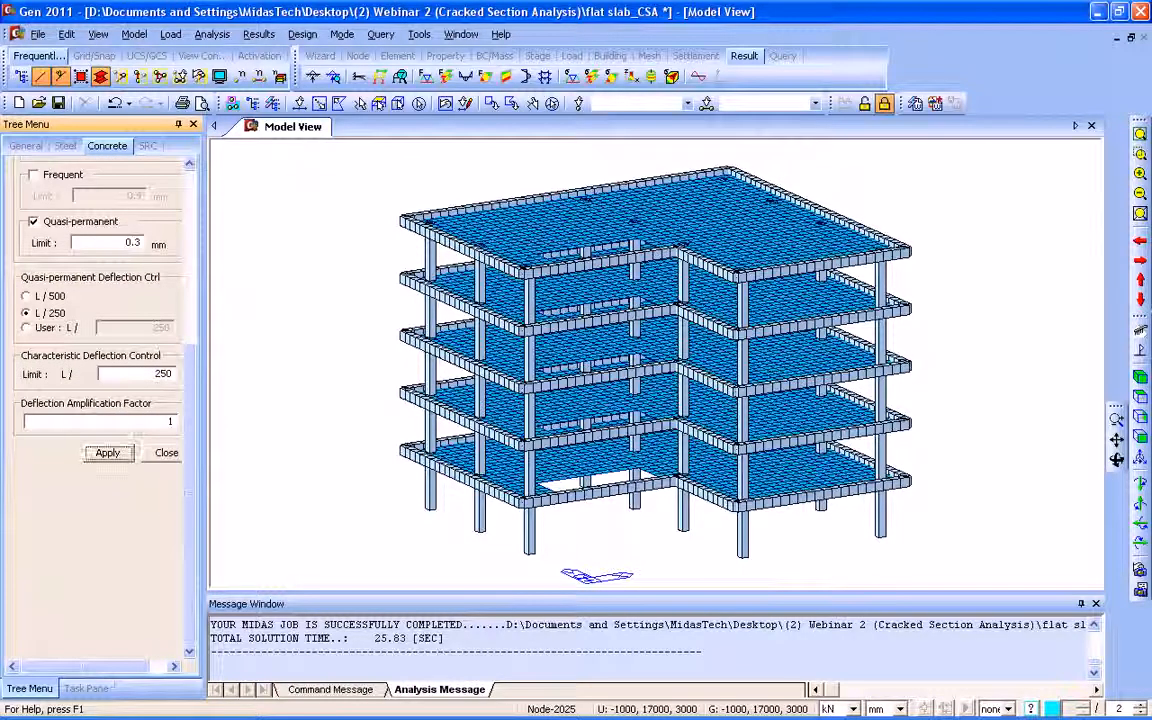
pyautogui.click(107, 452)
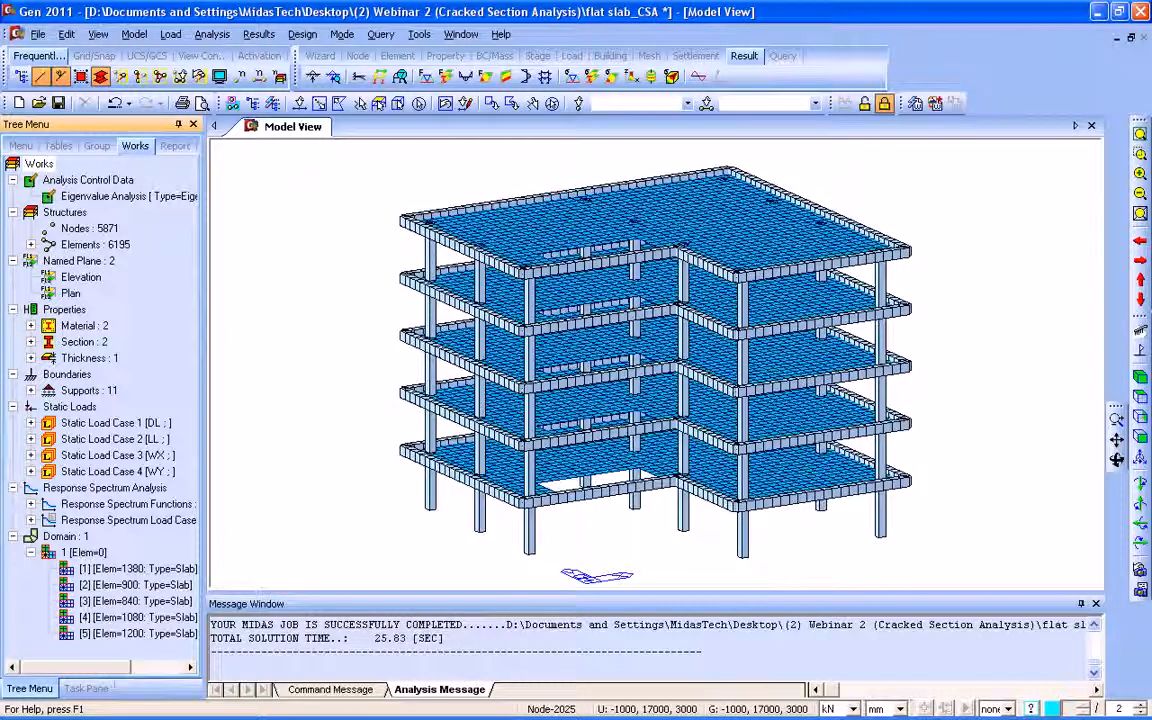
# - Activate only story 4F together with the members below it
pyautogui.click(180, 77)
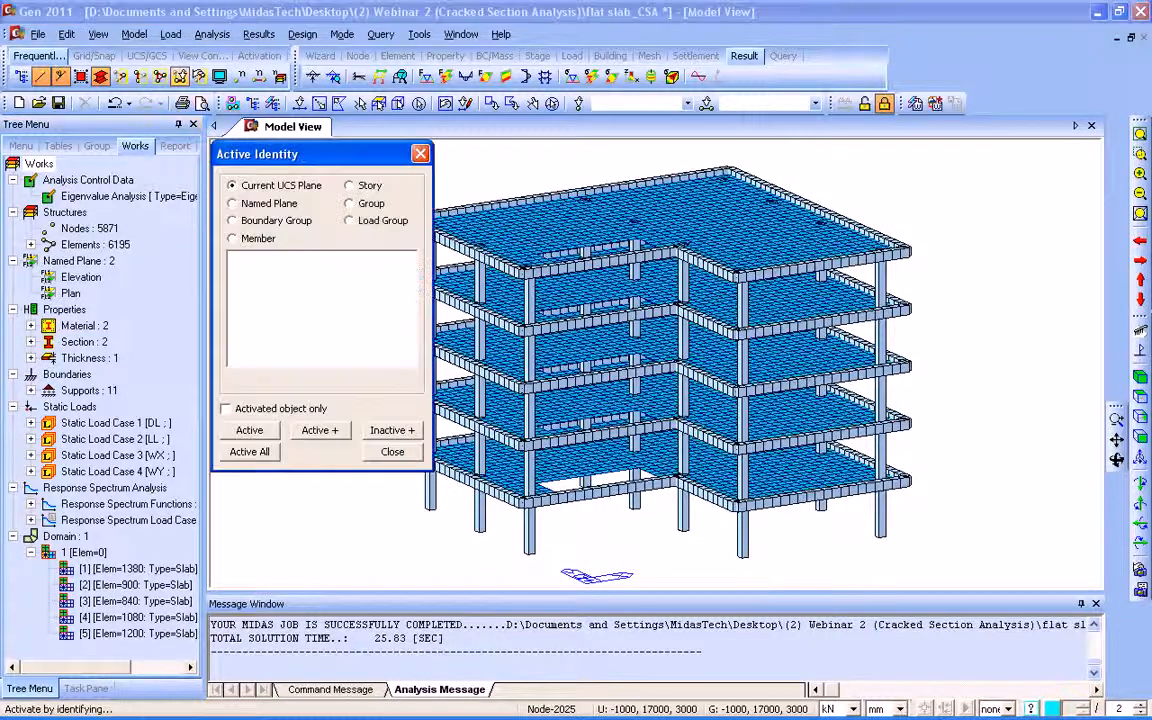
pyautogui.click(350, 186)
pyautogui.click(236, 292)
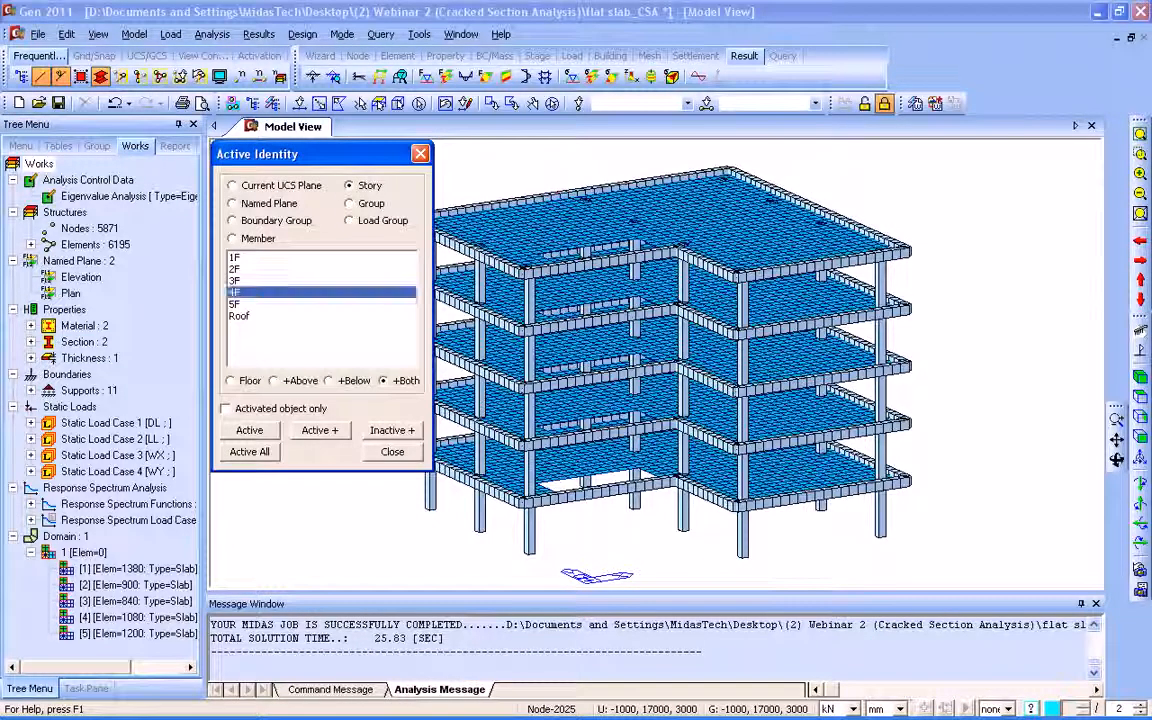
pyautogui.click(329, 381)
pyautogui.click(250, 430)
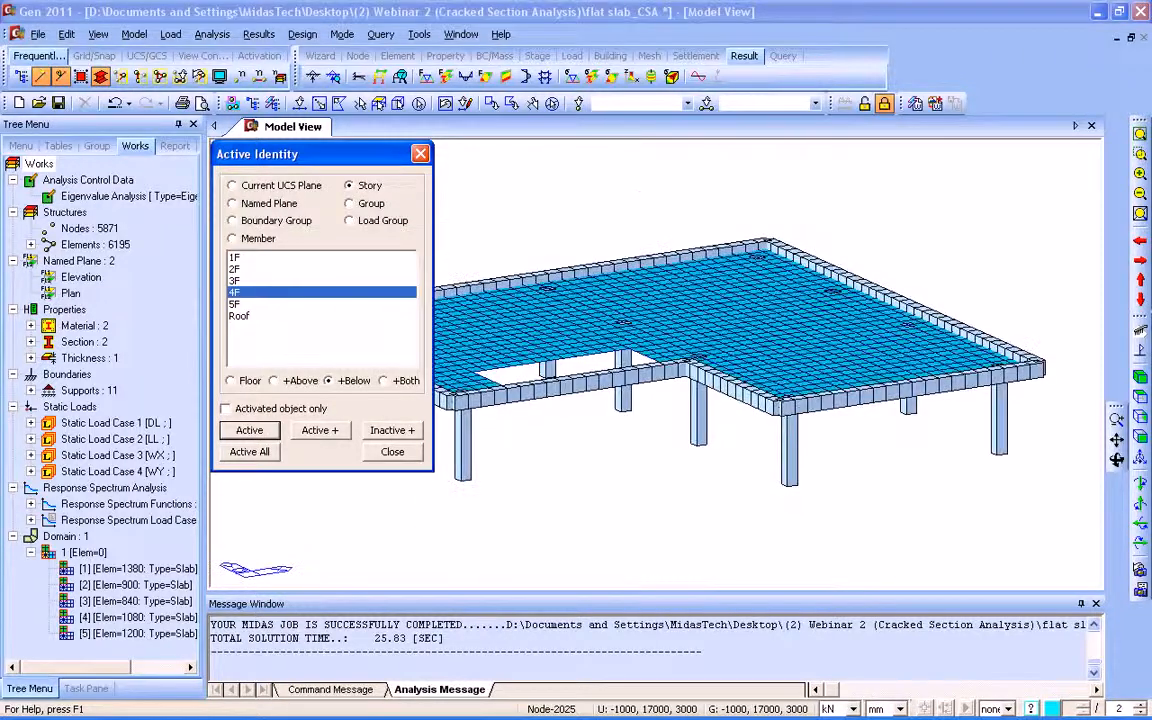
pyautogui.click(420, 154)
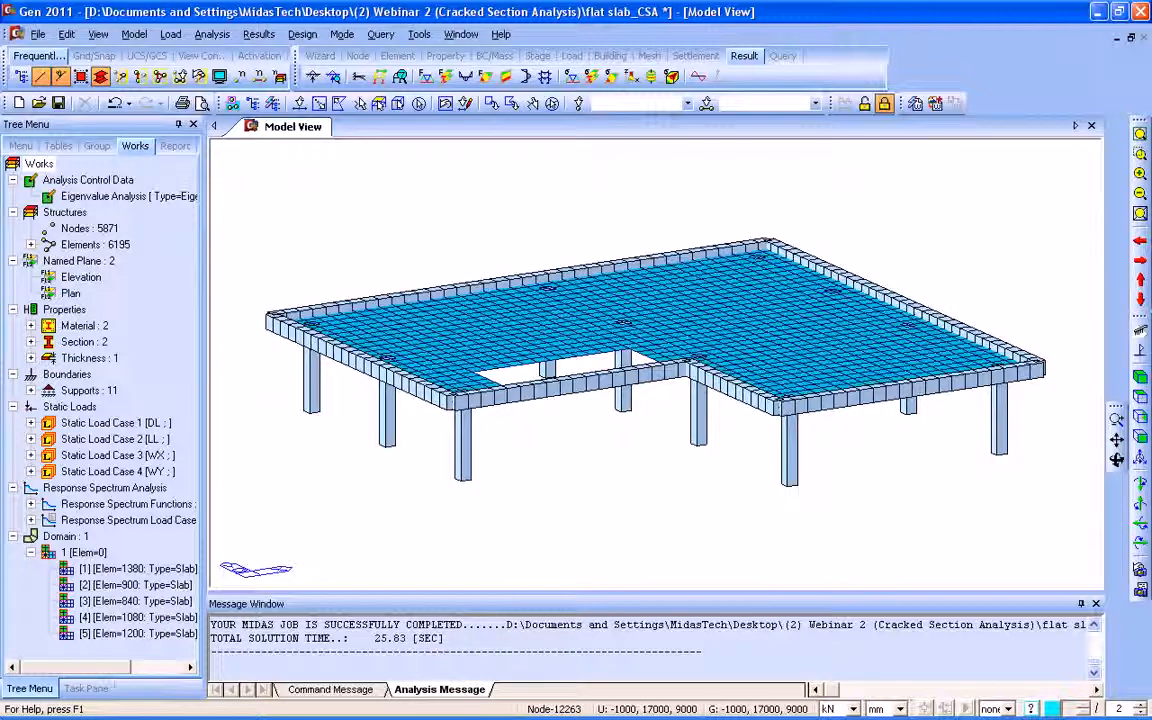
# - Examine which slab elements belong to structure groups S1 and S2 in plan and isometric views
pyautogui.click(97, 146)
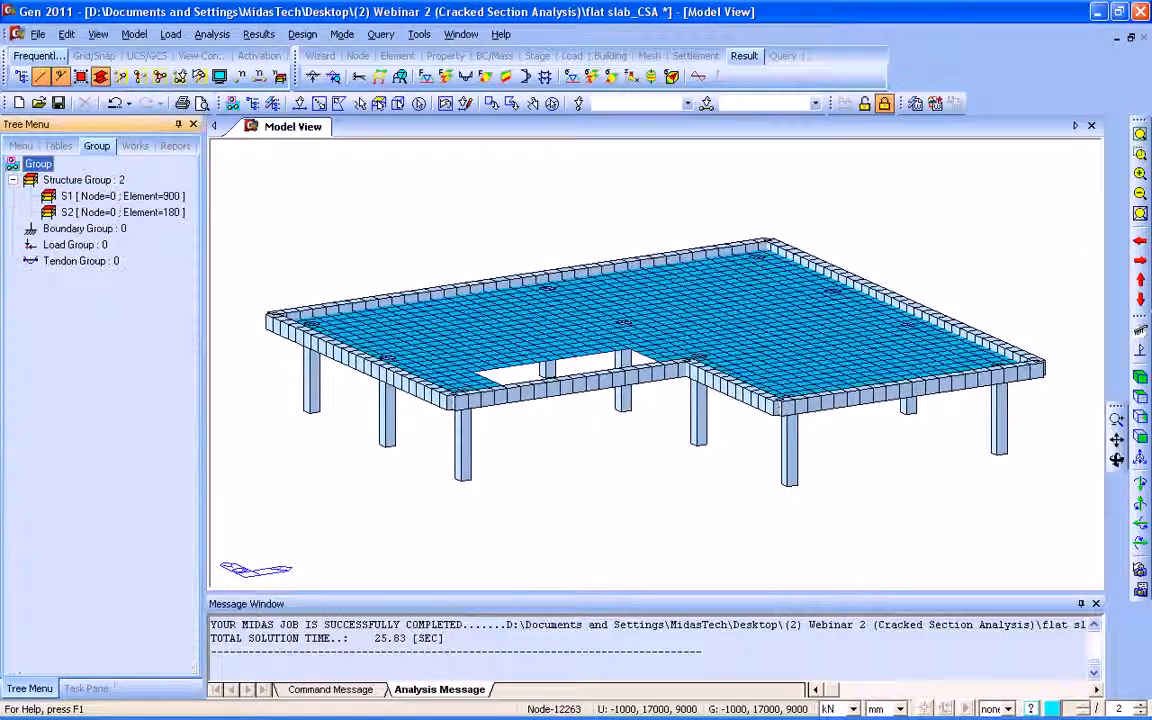
pyautogui.doubleClick(122, 196)
pyautogui.doubleClick(122, 212)
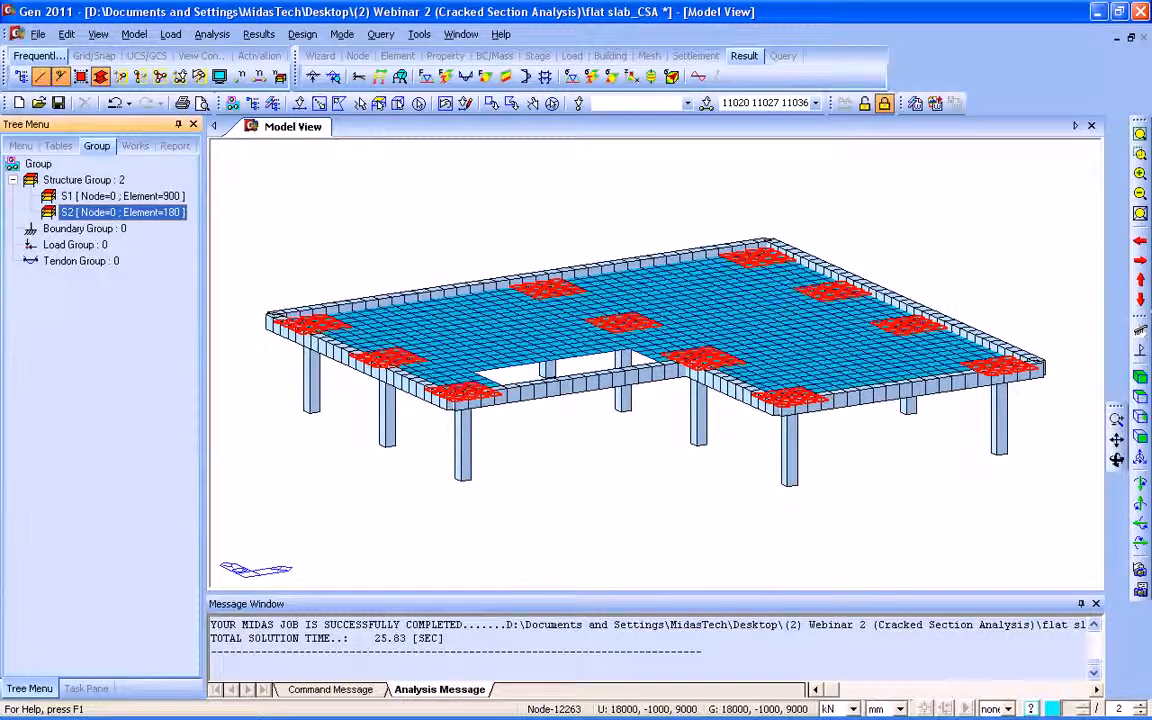
pyautogui.click(1140, 397)
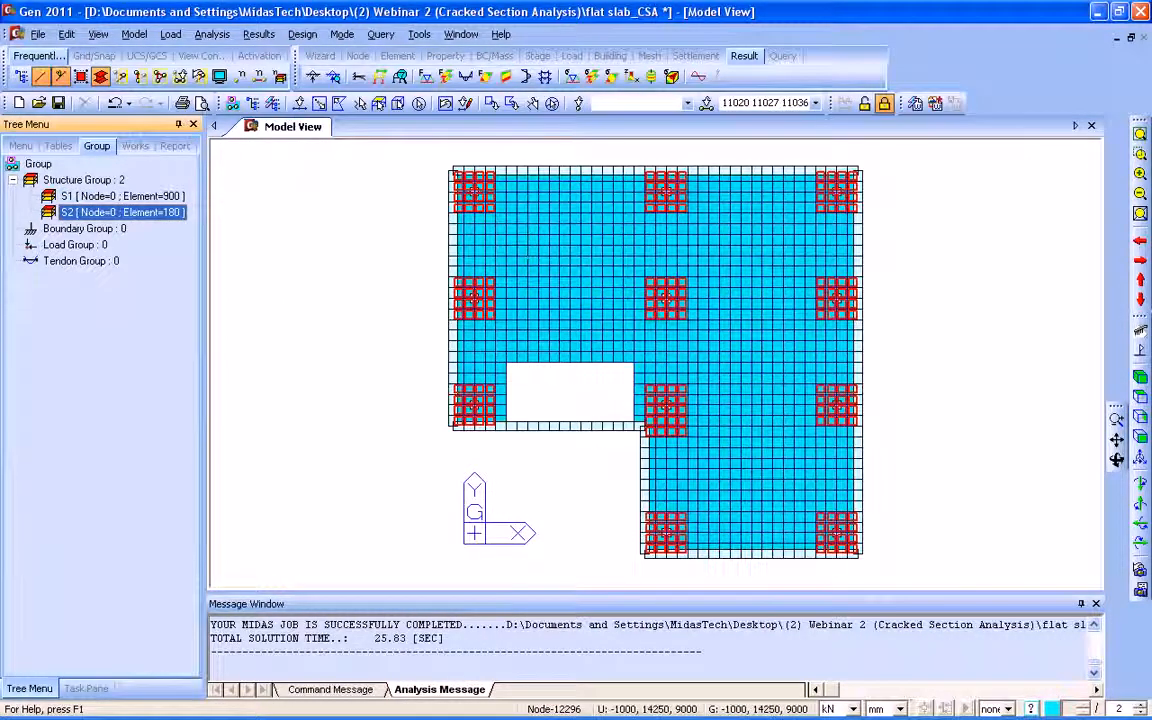
pyautogui.doubleClick(122, 196)
pyautogui.doubleClick(122, 196)
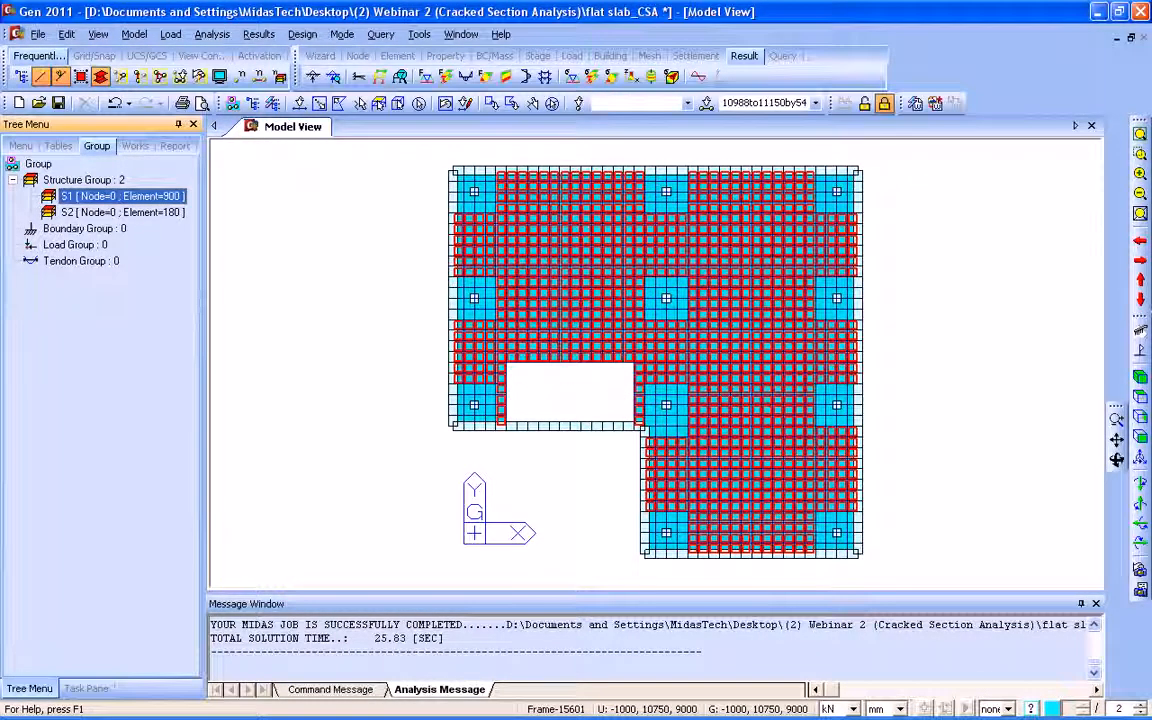
pyautogui.doubleClick(122, 212)
pyautogui.doubleClick(122, 196)
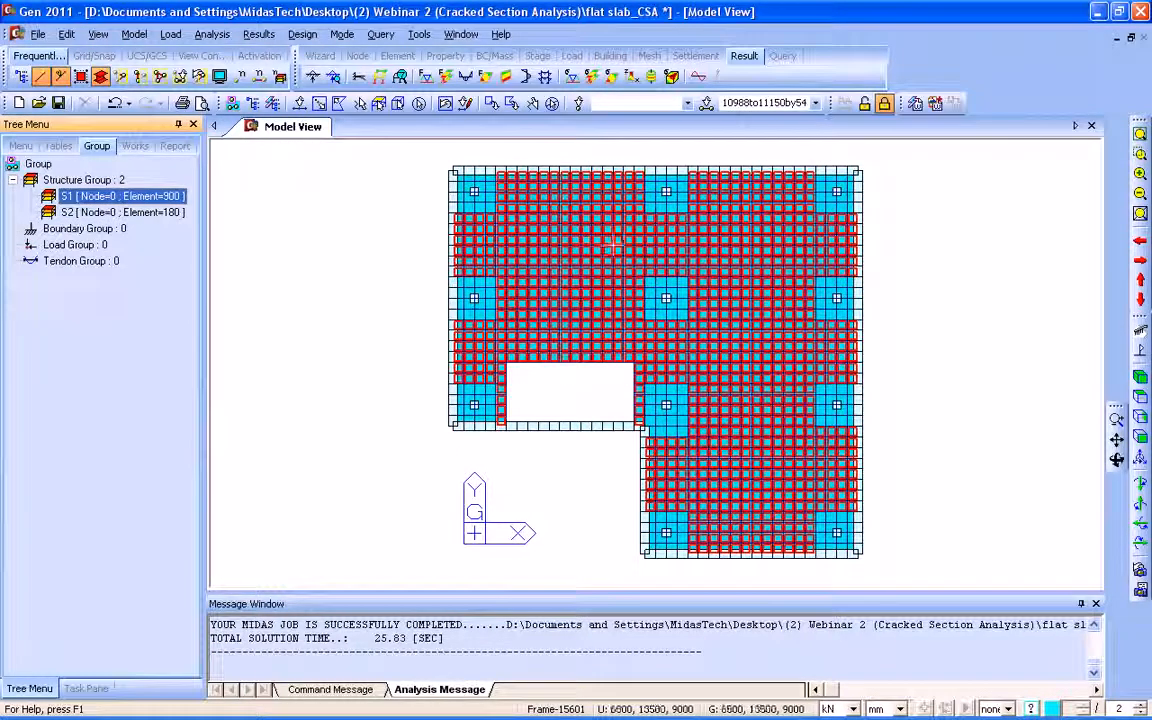
pyautogui.click(1140, 483)
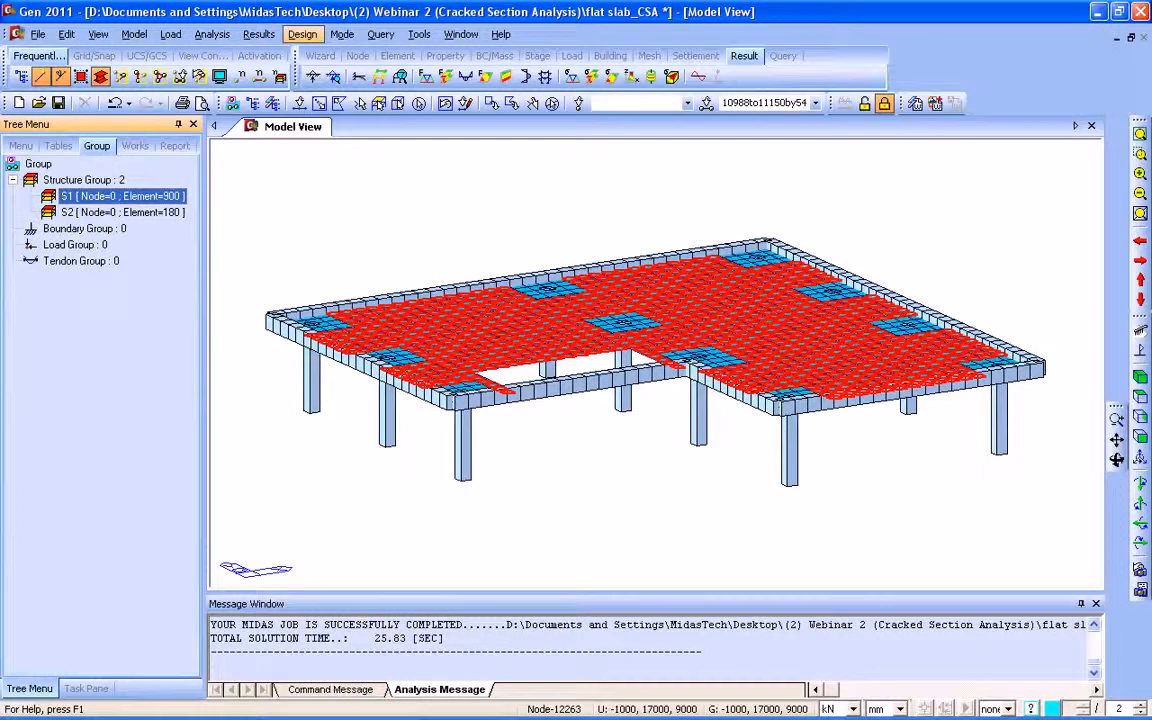
# - Start a slab/mat rebar definition for checking named S1 and assign it the elements of structure group S1
pyautogui.click(302, 34)
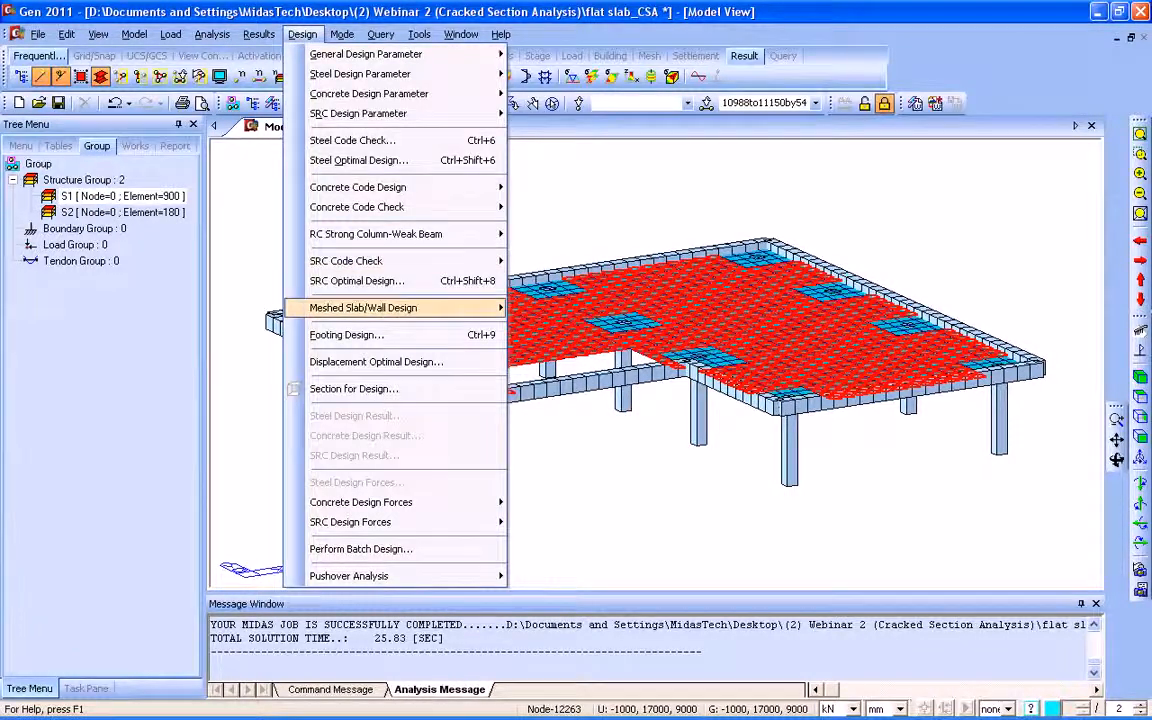
pyautogui.moveTo(363, 307)
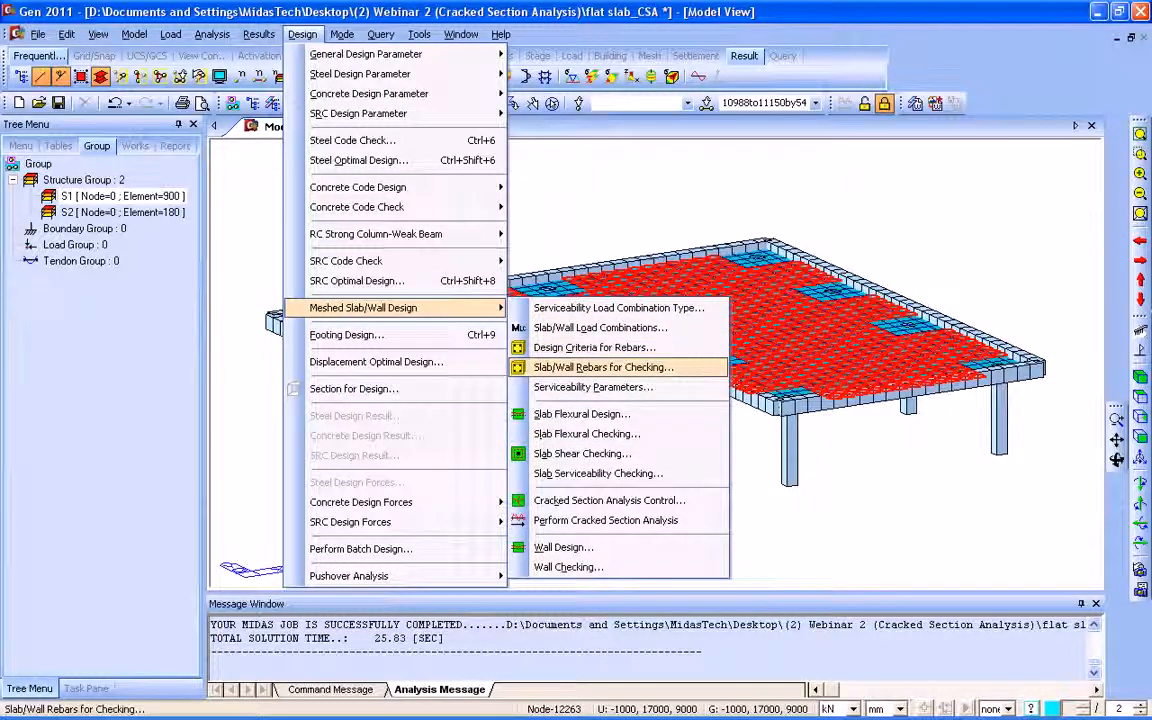
pyautogui.click(603, 367)
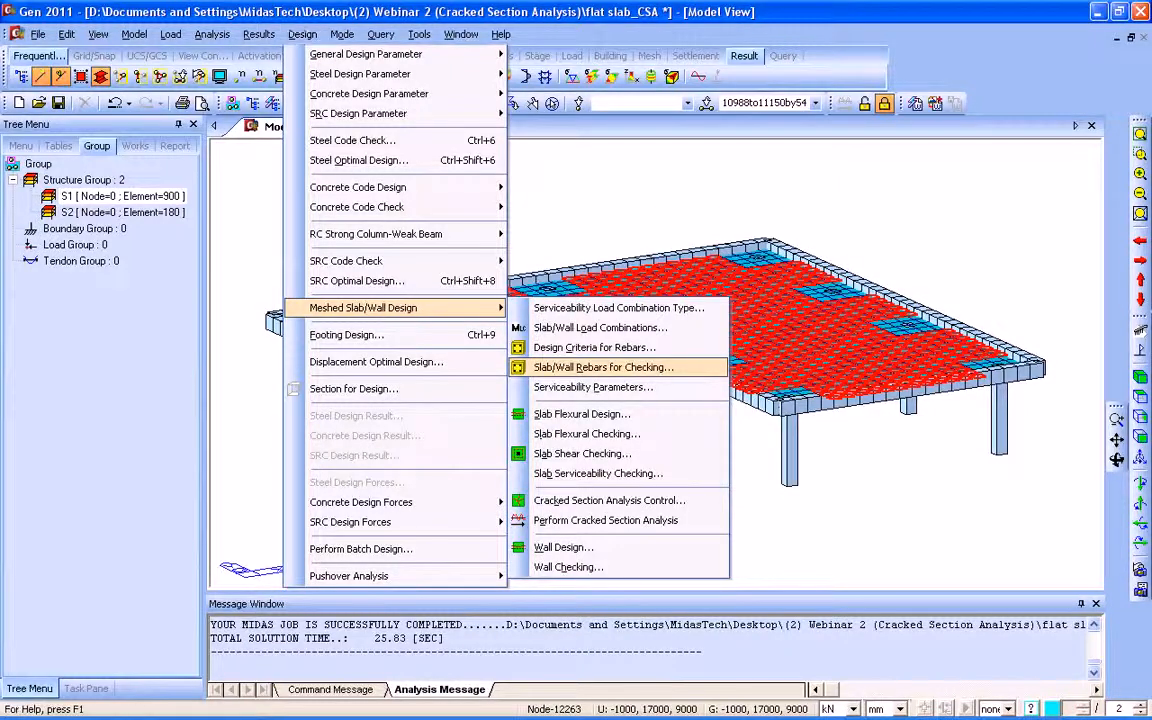
pyautogui.moveTo(200, 38)
pyautogui.mouseDown()
pyautogui.moveTo(261, 77)
pyautogui.moveTo(209, 83)
pyautogui.moveTo(198, 48)
pyautogui.mouseUp()
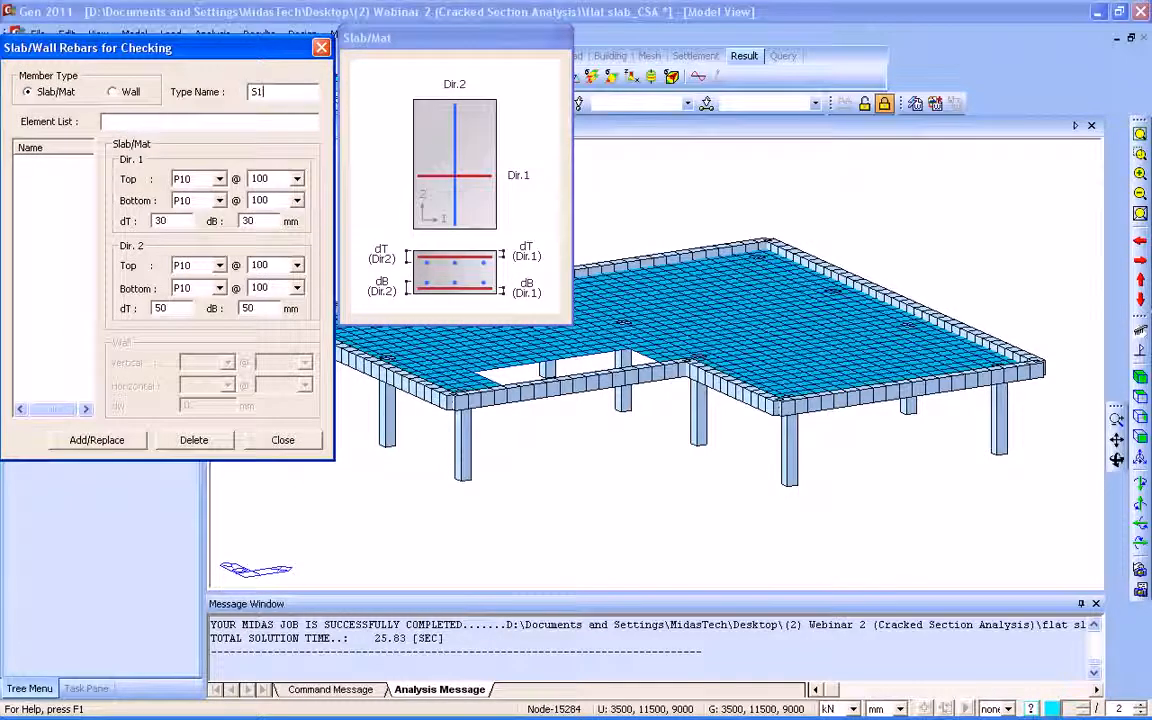
pyautogui.moveTo(198, 48); pyautogui.dragTo(366, 114)
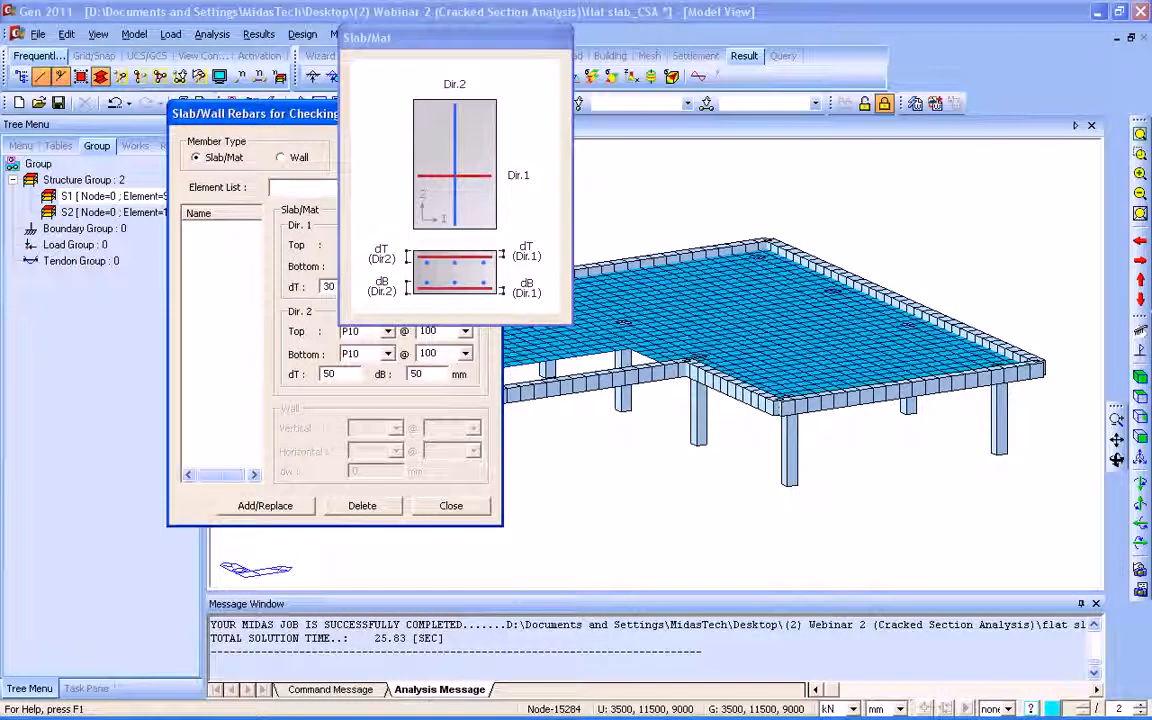
pyautogui.doubleClick(112, 196)
pyautogui.moveTo(250, 113); pyautogui.dragTo(82, 40)
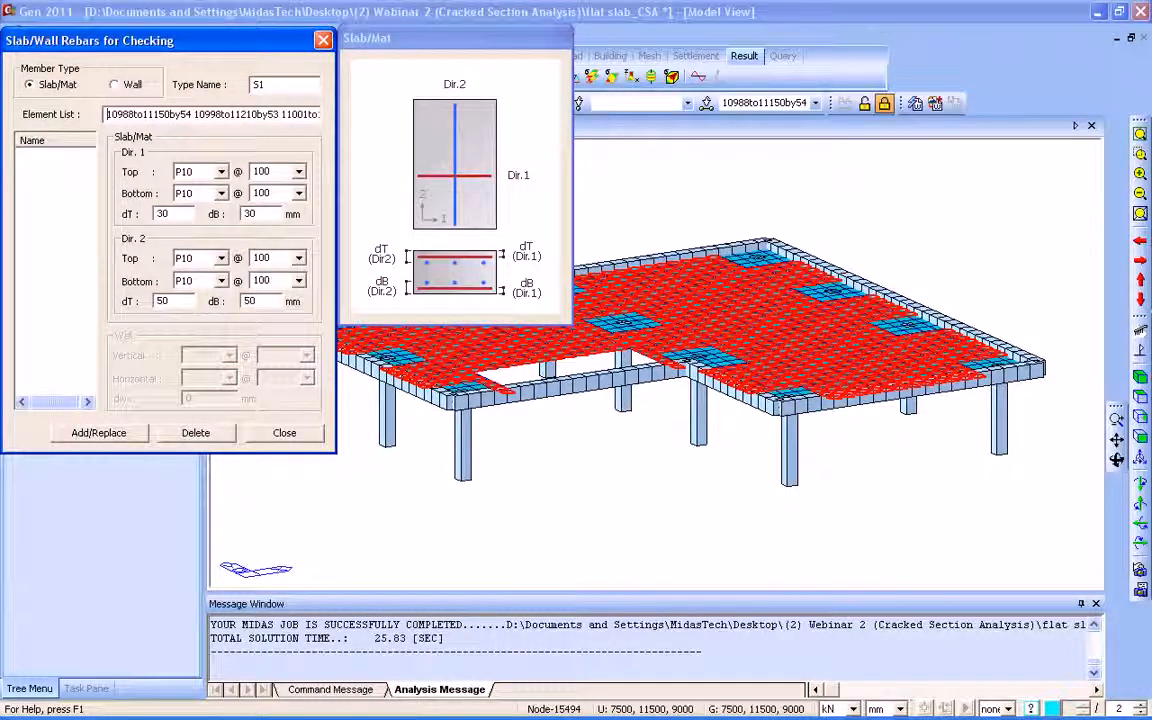
# - Set the S1 Dir. 1 top and bottom rebars to P12 at 150 mm spacing
pyautogui.click(221, 171)
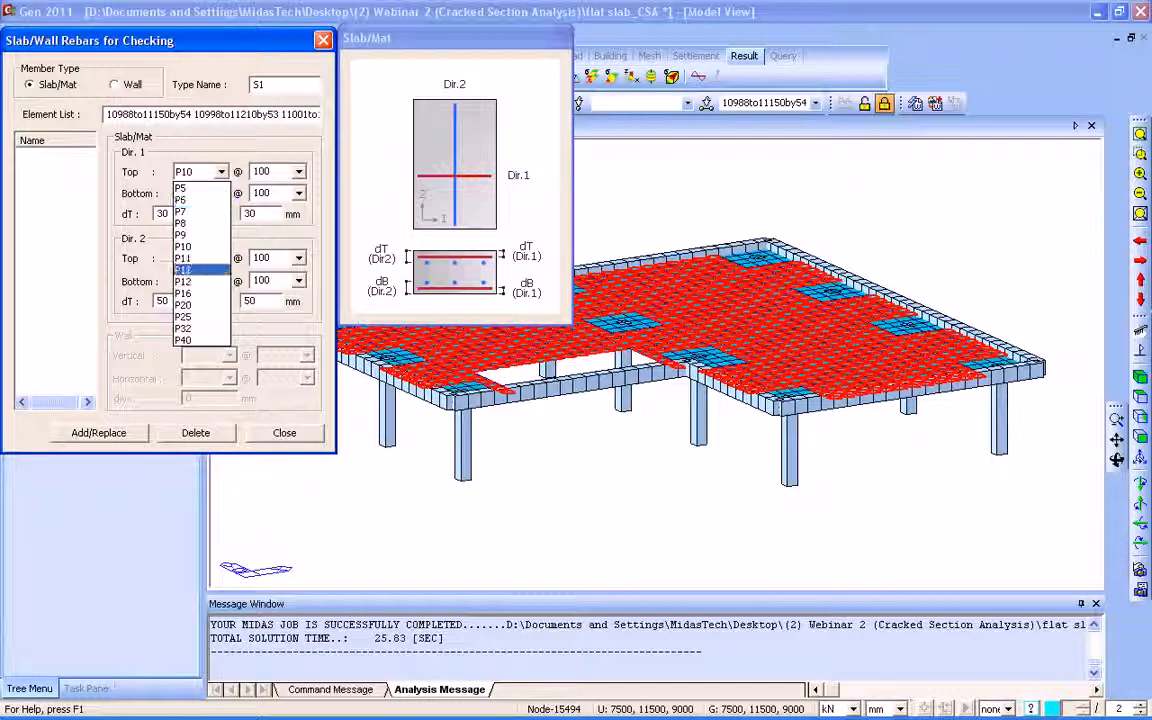
pyautogui.click(190, 269)
pyautogui.click(221, 193)
pyautogui.click(190, 290)
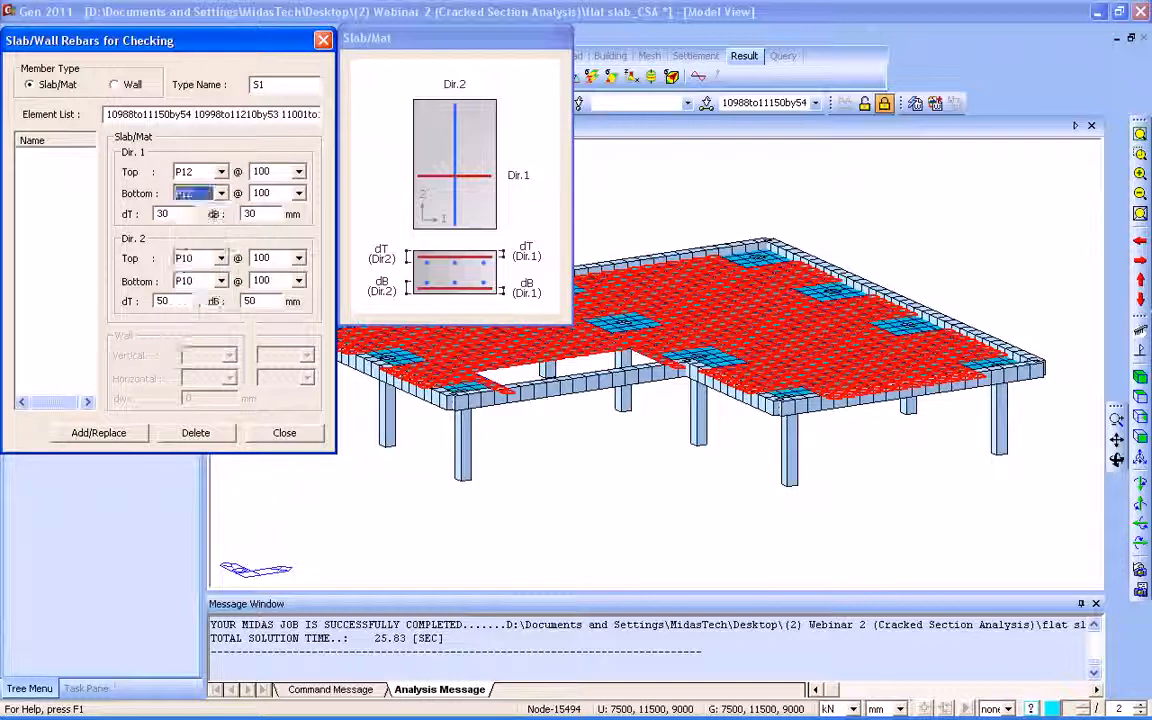
pyautogui.click(298, 171)
pyautogui.click(258, 206)
pyautogui.click(298, 193)
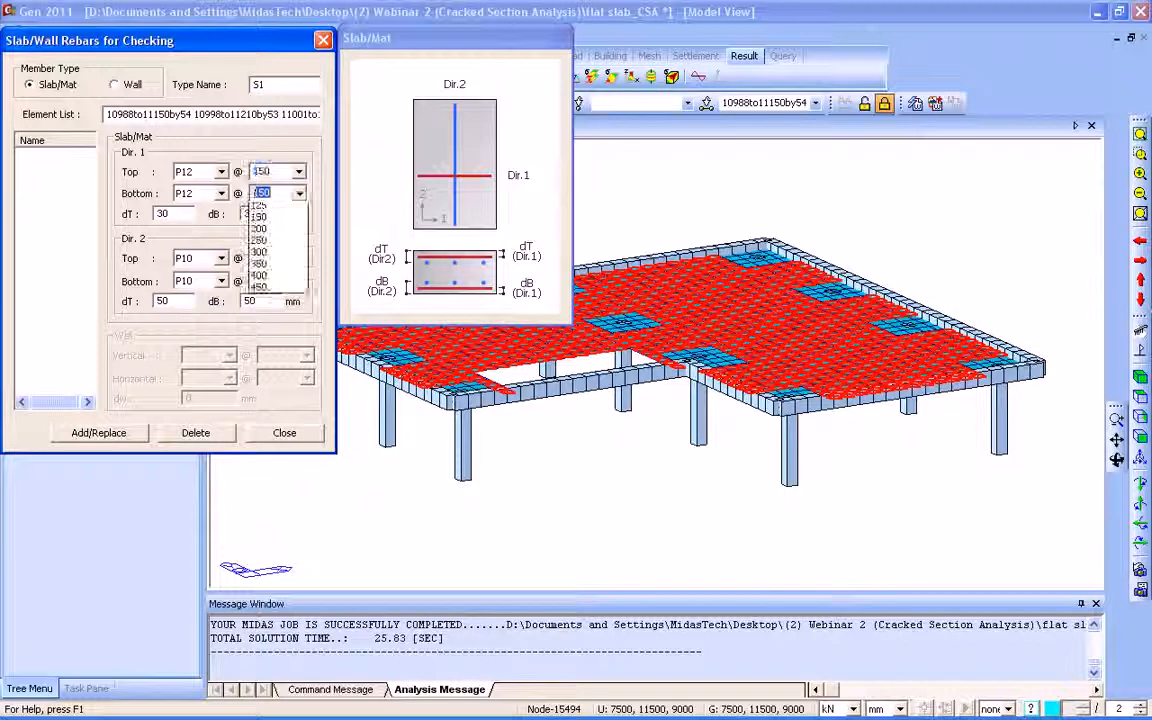
pyautogui.click(259, 217)
# - Set the Dir. 2 top and bottom rebars to P12 at 150 mm and add the S1 rebar type
pyautogui.click(221, 258)
pyautogui.click(190, 344)
pyautogui.click(221, 281)
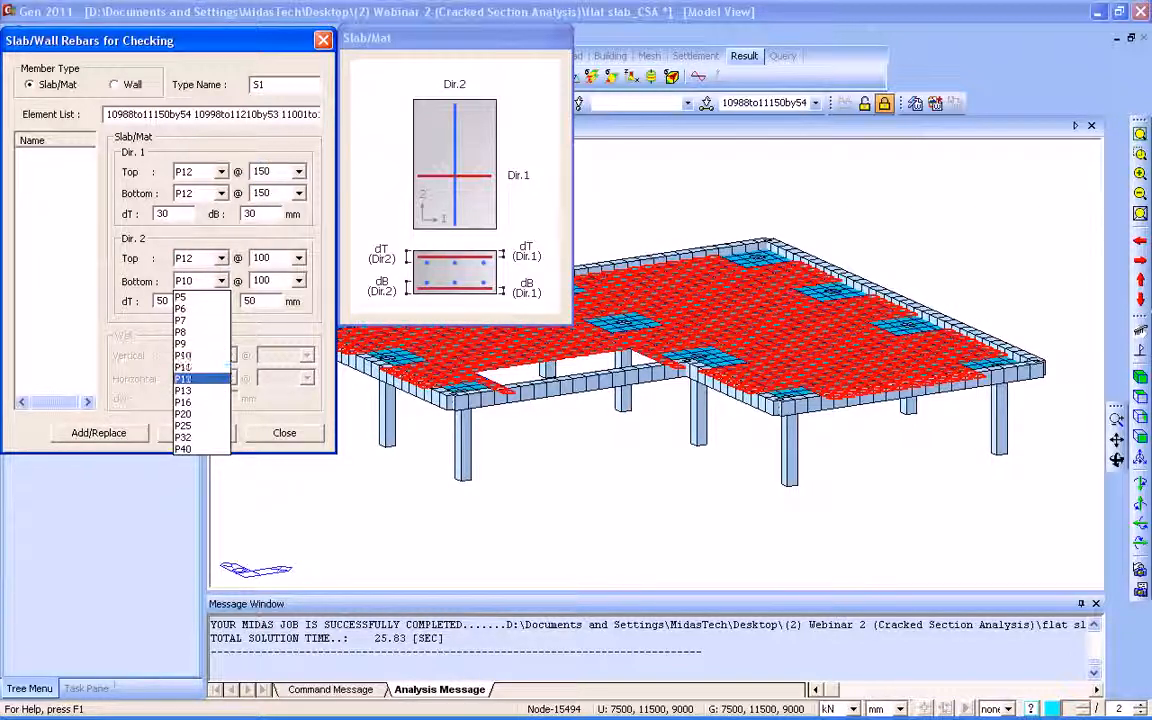
pyautogui.click(183, 379)
pyautogui.click(298, 258)
pyautogui.click(258, 297)
pyautogui.click(298, 281)
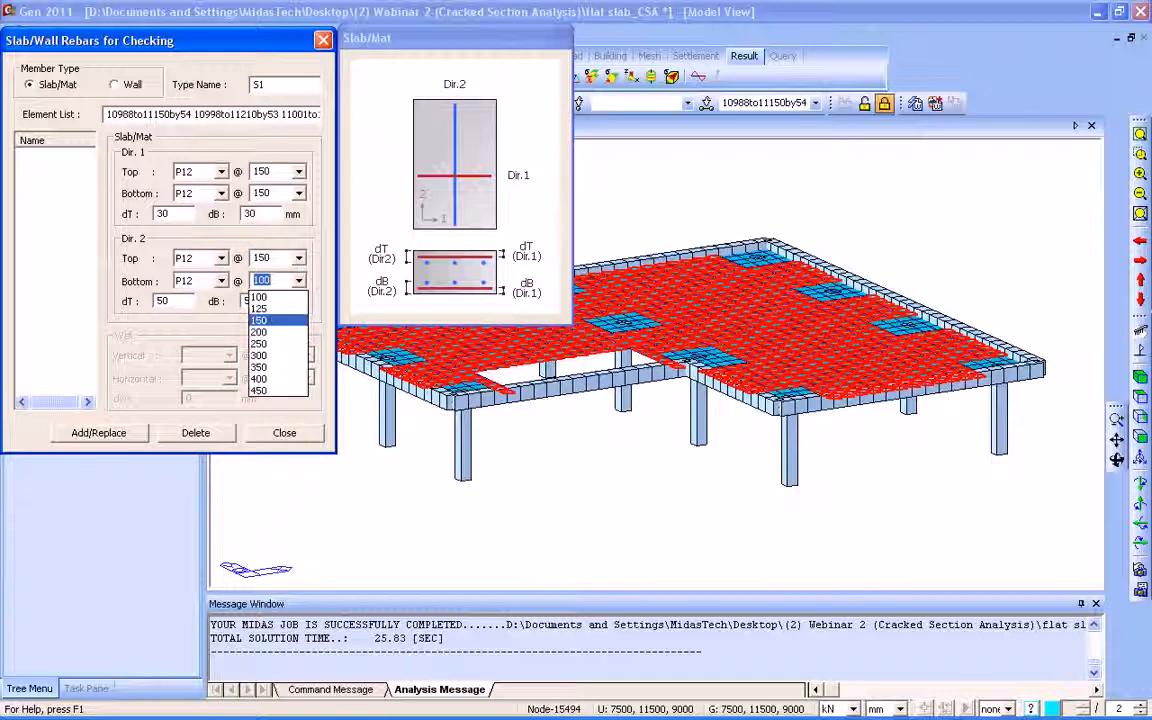
pyautogui.click(259, 320)
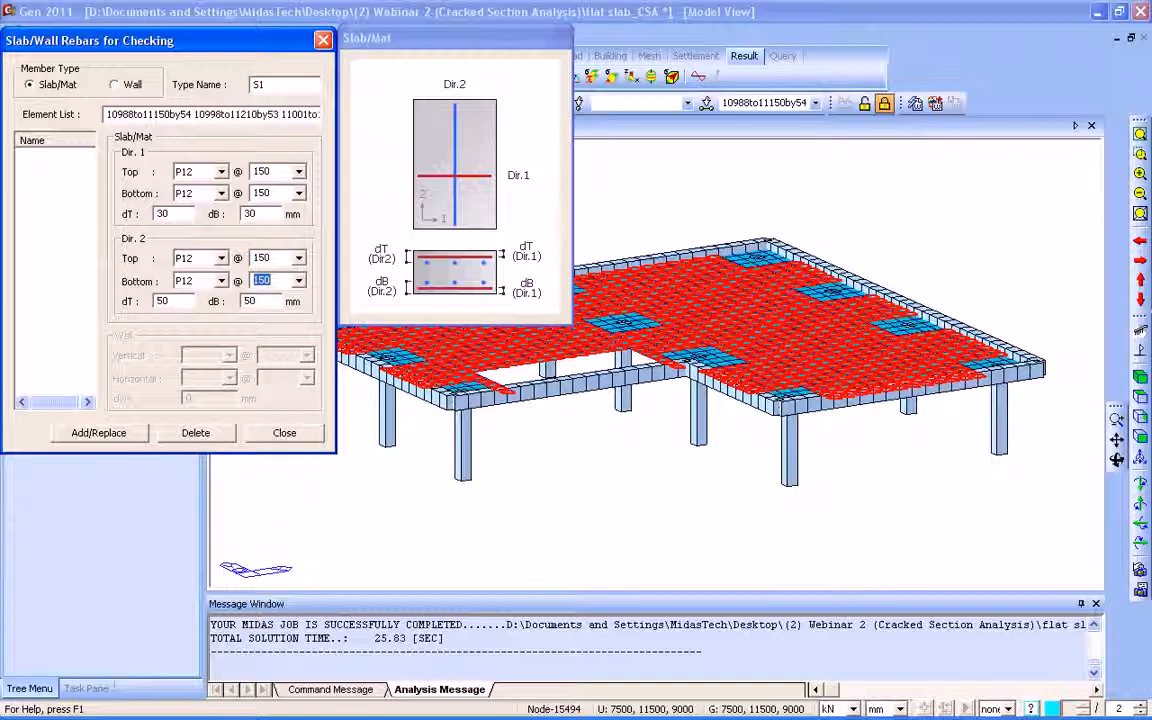
pyautogui.click(98, 432)
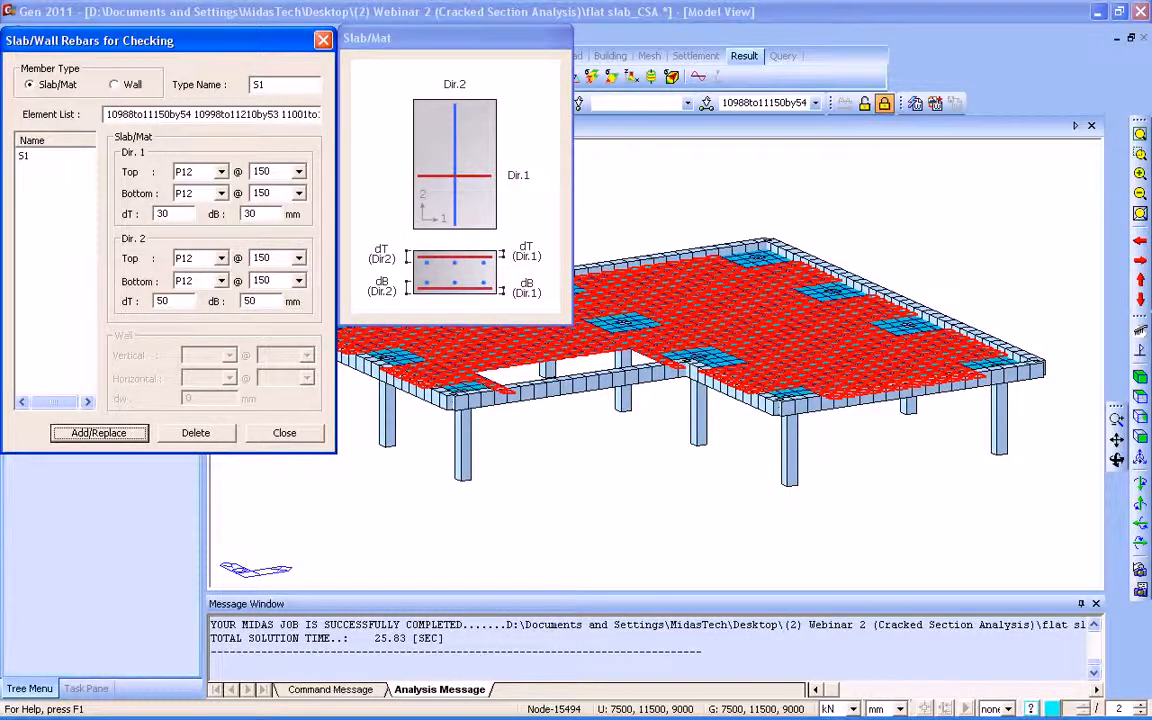
# - Define rebar type S2 for the elements of structure group S2, with Dir. 1 top and bottom spacing of 100 mm
pyautogui.doubleClick(259, 84)
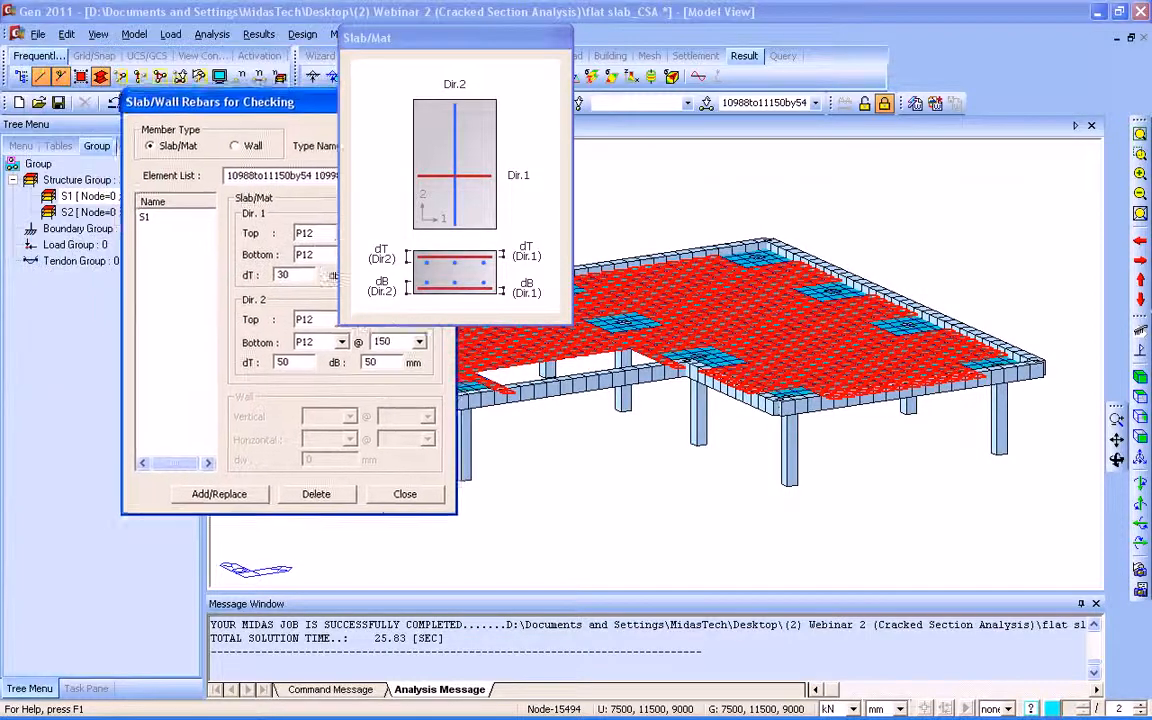
pyautogui.moveTo(245, 98); pyautogui.dragTo(127, 62)
pyautogui.click(307, 192)
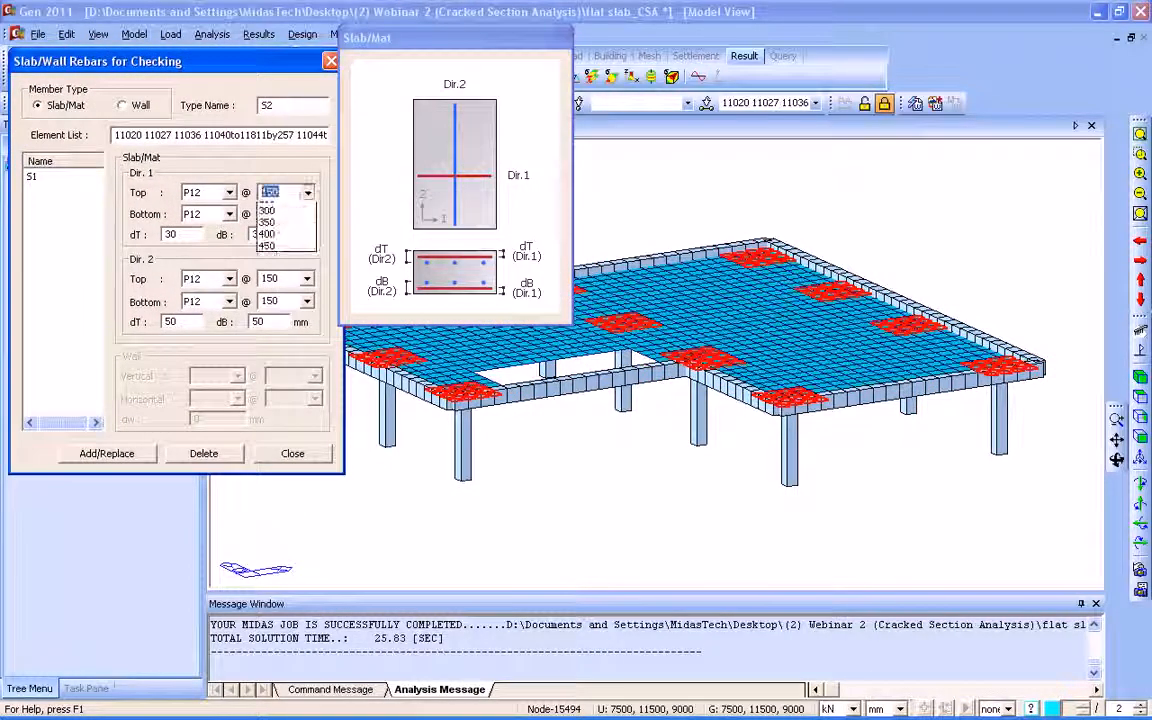
pyautogui.click(280, 206)
pyautogui.click(307, 213)
pyautogui.click(280, 229)
# - Set the Dir. 2 top and bottom spacing to 100 mm, add the S2 rebar type and finish the rebar definition
pyautogui.click(307, 279)
pyautogui.click(280, 294)
pyautogui.click(307, 301)
pyautogui.click(280, 317)
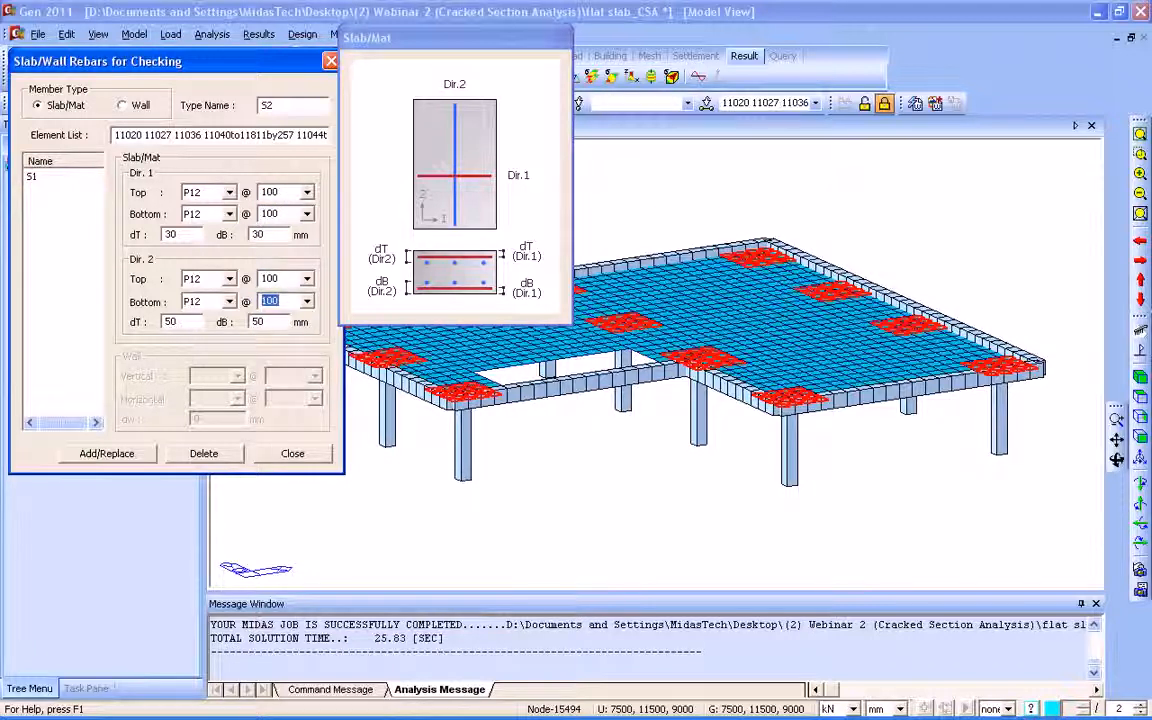
pyautogui.click(106, 453)
pyautogui.moveTo(180, 62)
pyautogui.mouseDown()
pyautogui.moveTo(307, 71)
pyautogui.moveTo(243, 79)
pyautogui.moveTo(192, 63)
pyautogui.mouseUp()
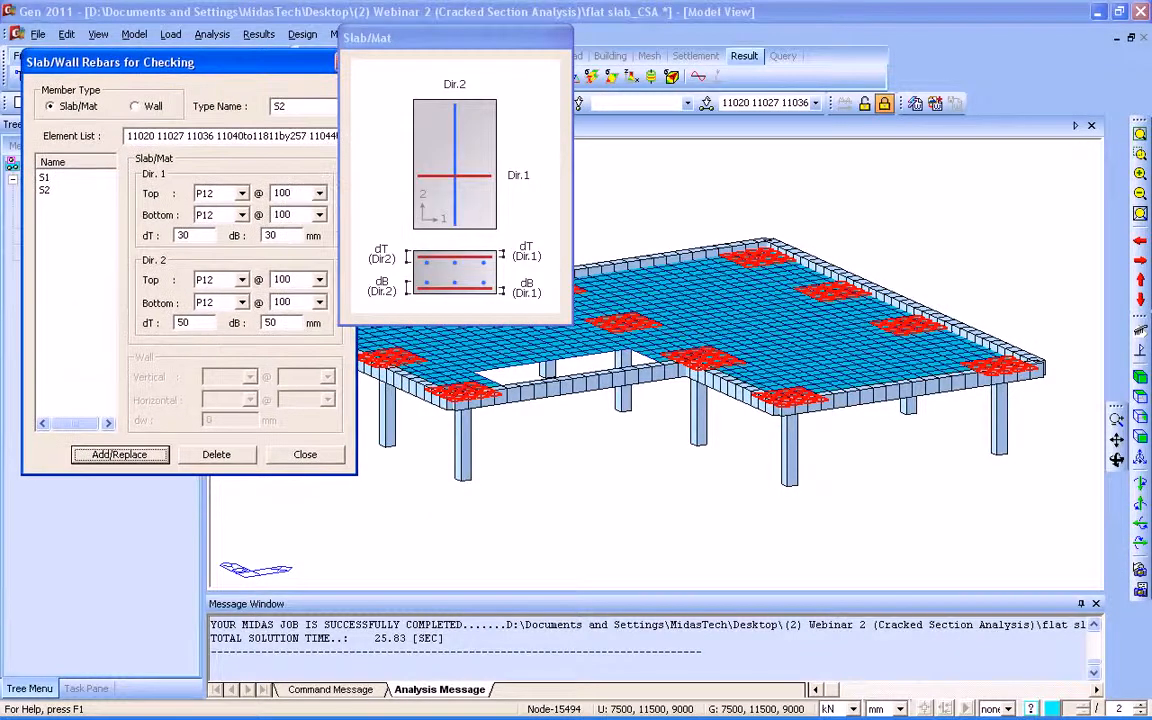
pyautogui.click(305, 455)
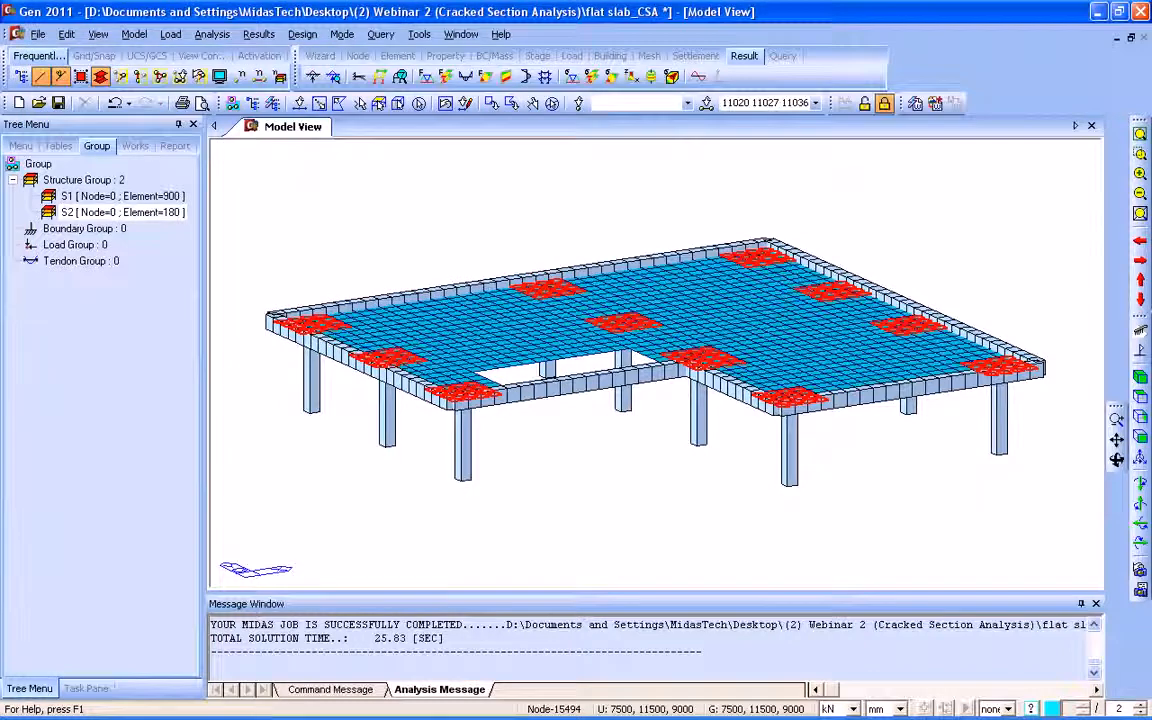
# - Review the meshed slab rebar data for S1 and S2 in the works tree, including the S2 properties
pyautogui.click(135, 146)
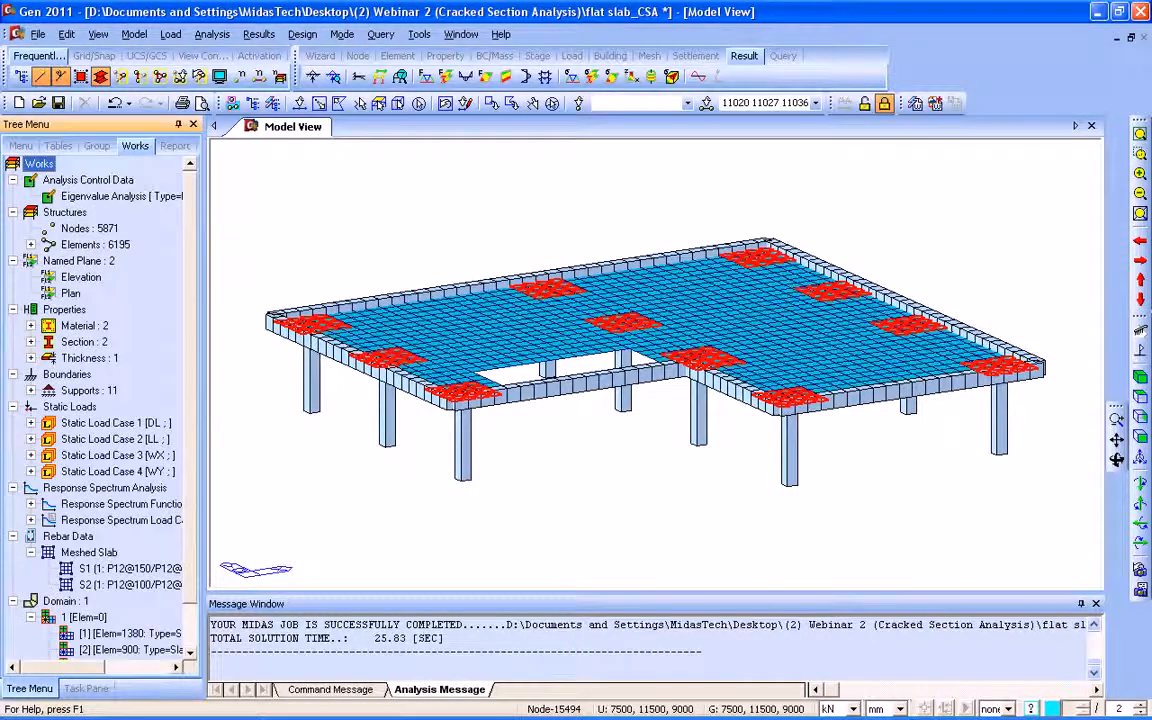
pyautogui.scroll(-1, 100, 400)
pyautogui.click(120, 520)
pyautogui.click(120, 536)
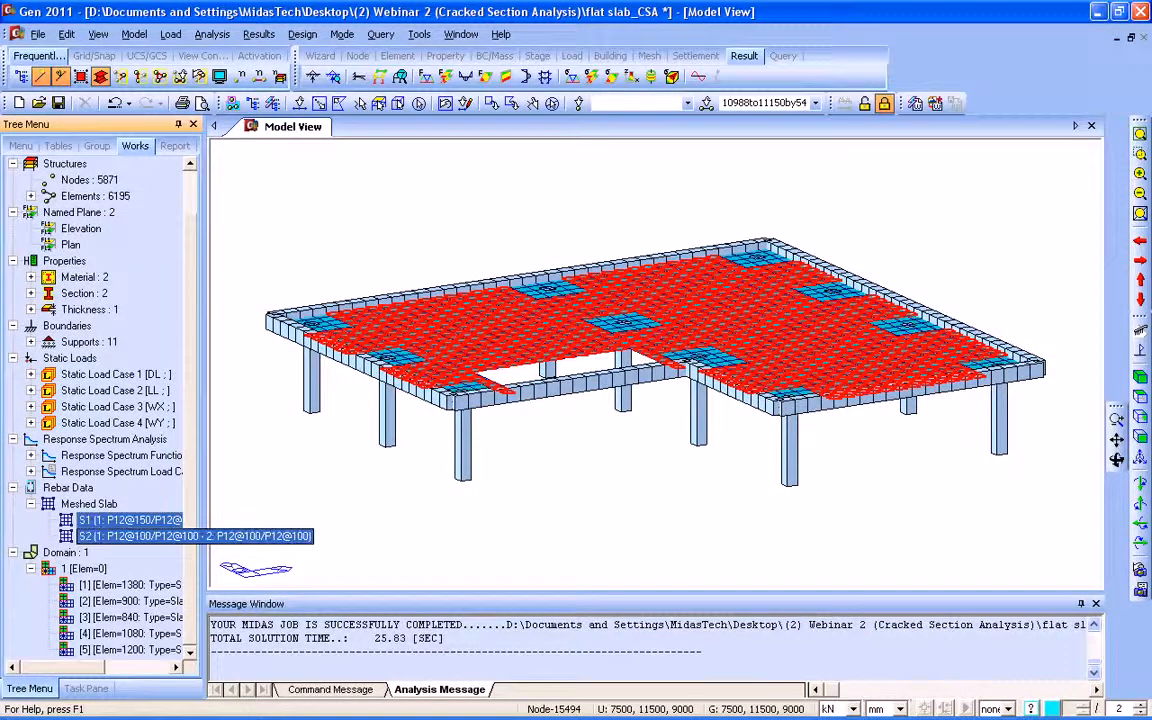
pyautogui.rightClick(145, 536)
pyautogui.click(200, 527)
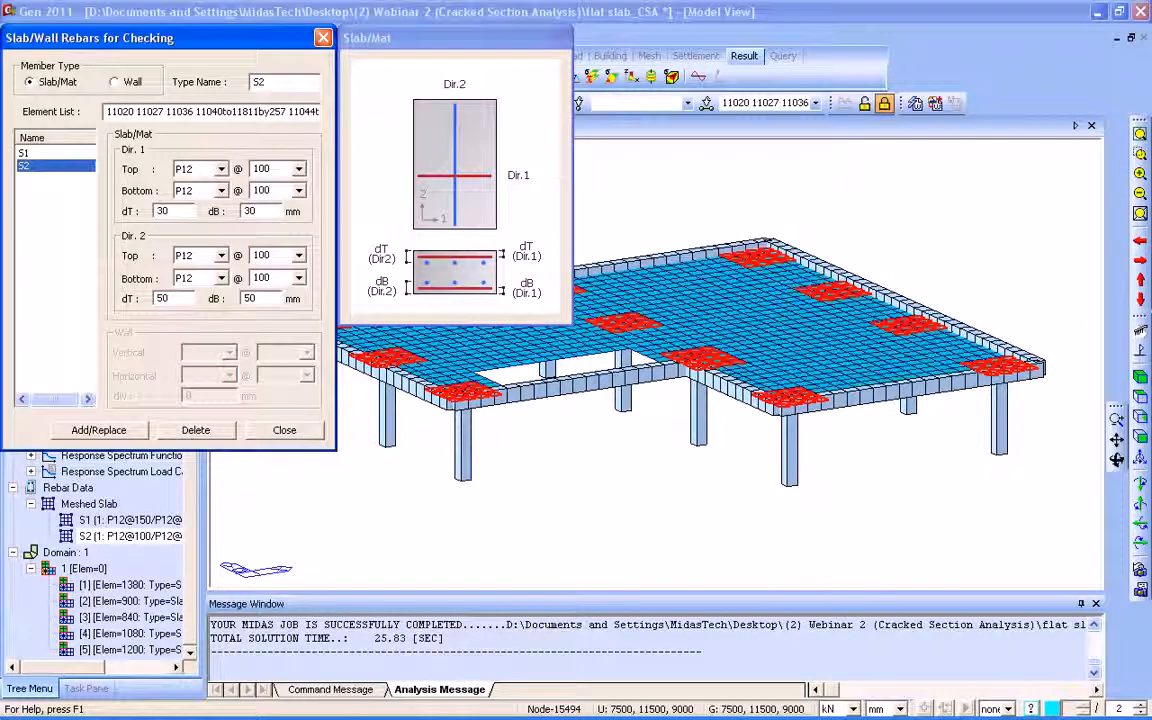
pyautogui.press('Escape')
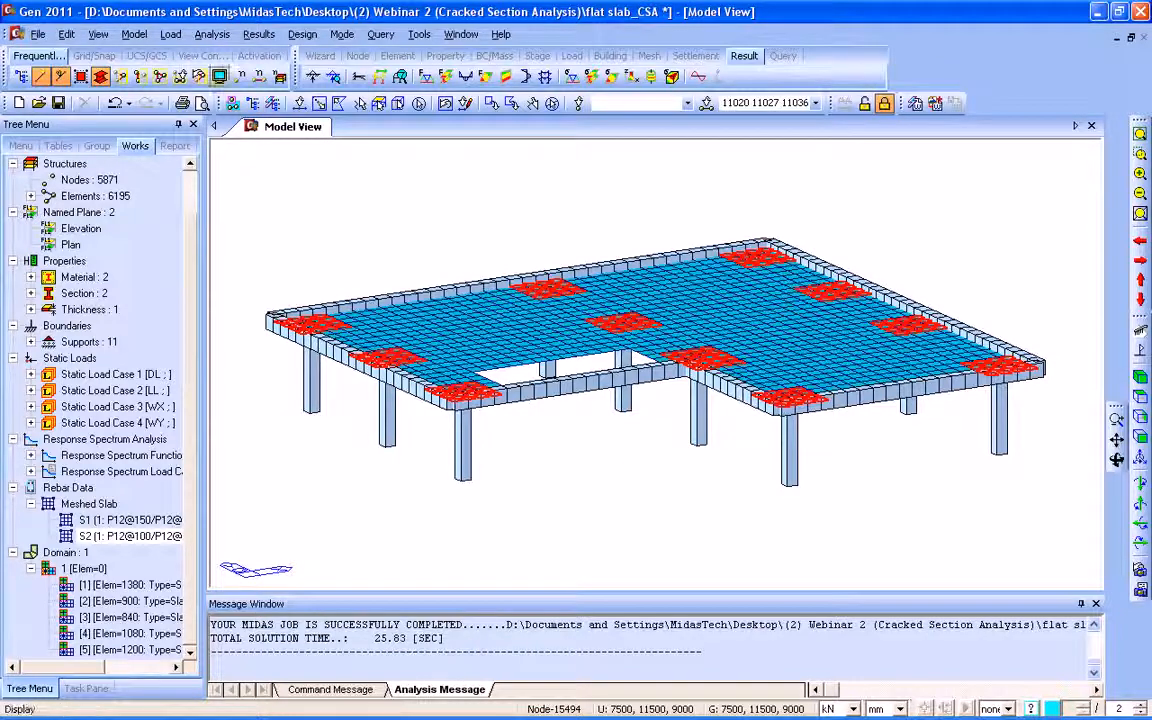
# - Display the sub-domain rebar directions and meshed slab rebar data on the model, and clear the element selection
pyautogui.click(219, 77)
pyautogui.moveTo(520, 135); pyautogui.dragTo(285, 91)
pyautogui.click(439, 123)
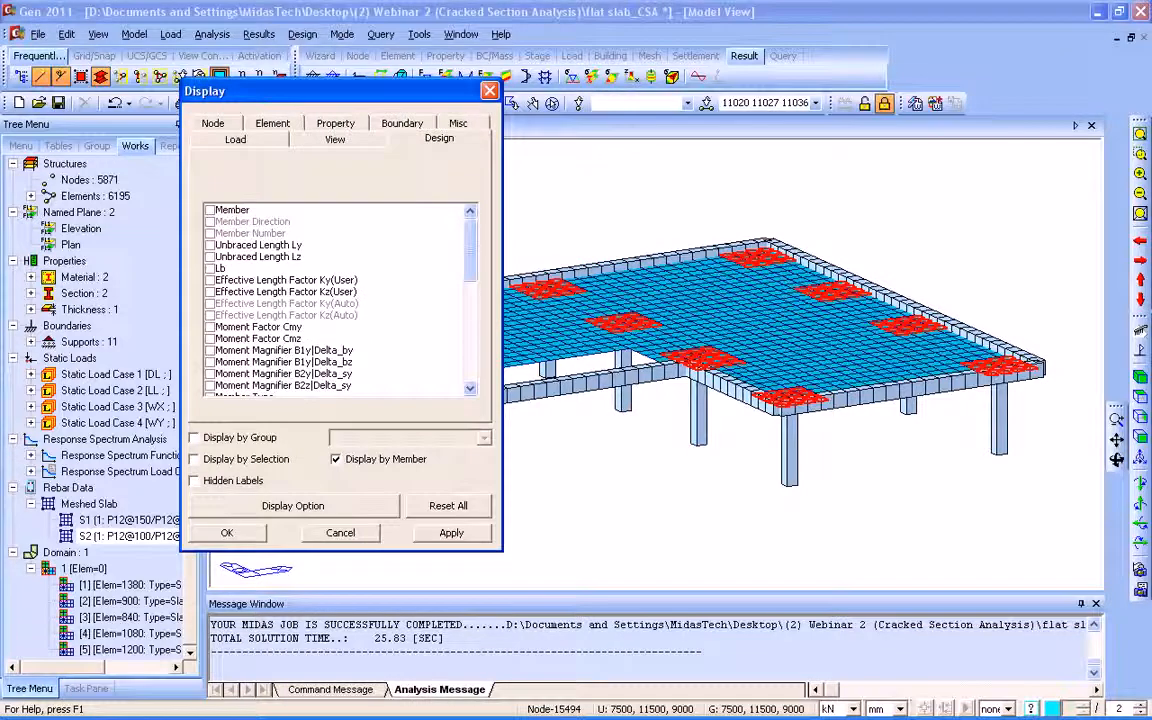
pyautogui.moveTo(470, 250); pyautogui.dragTo(470, 352)
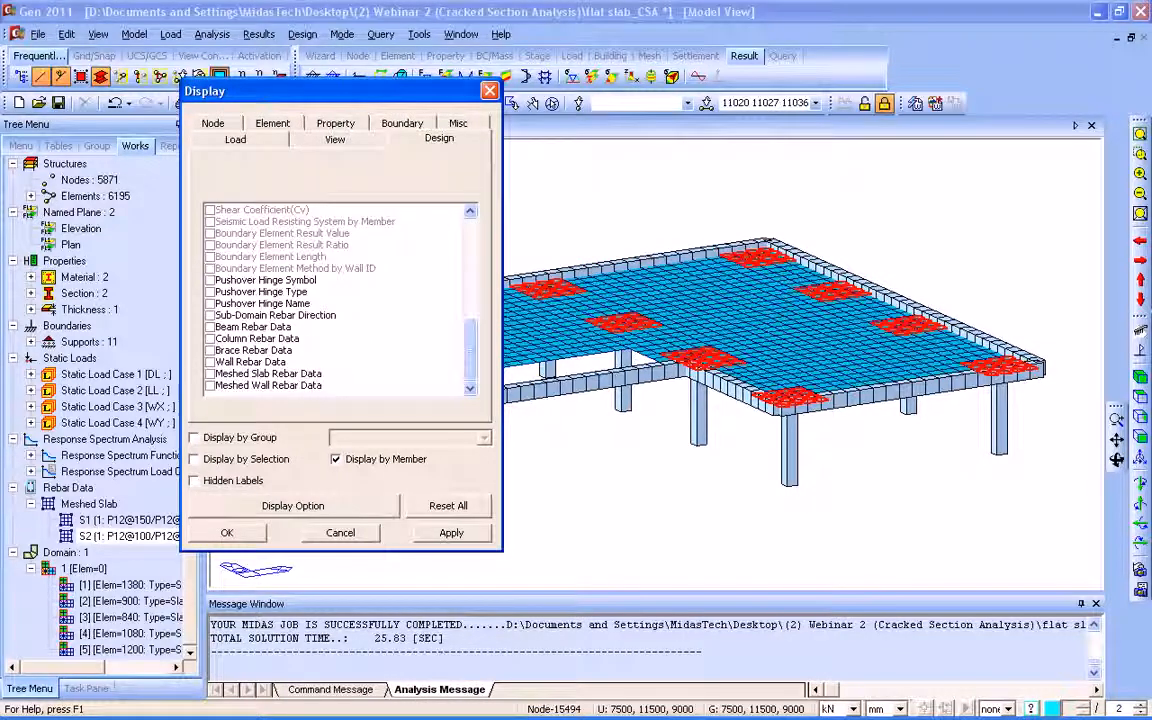
pyautogui.click(210, 315)
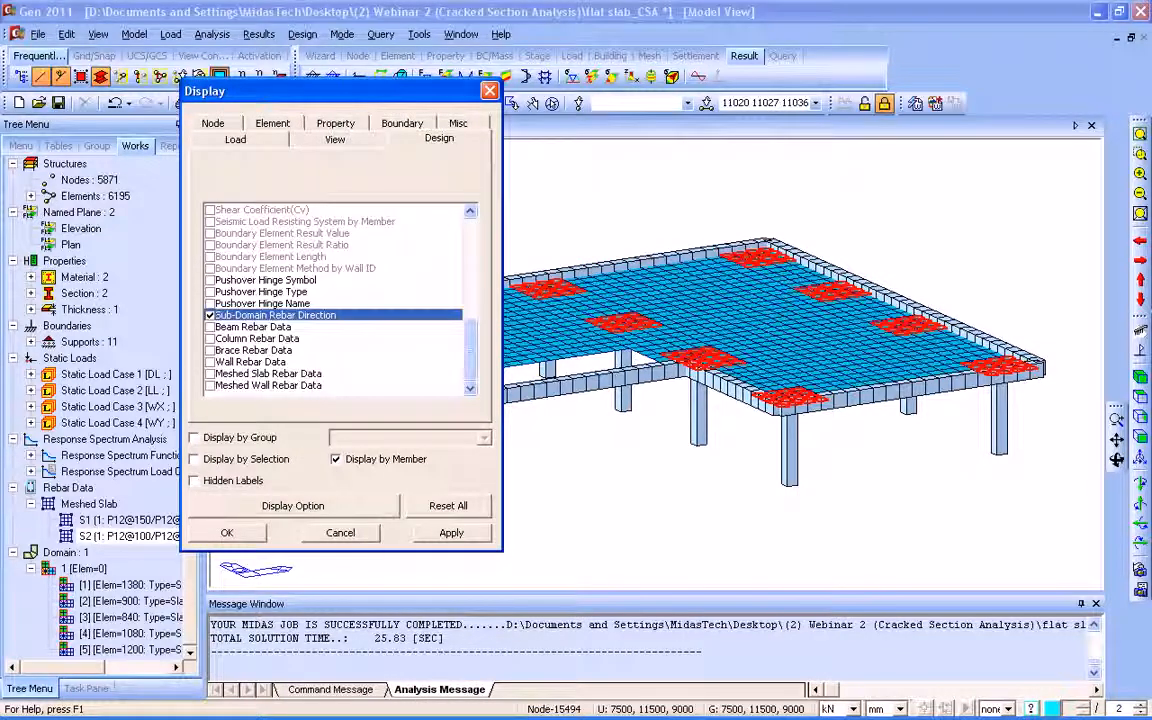
pyautogui.click(210, 374)
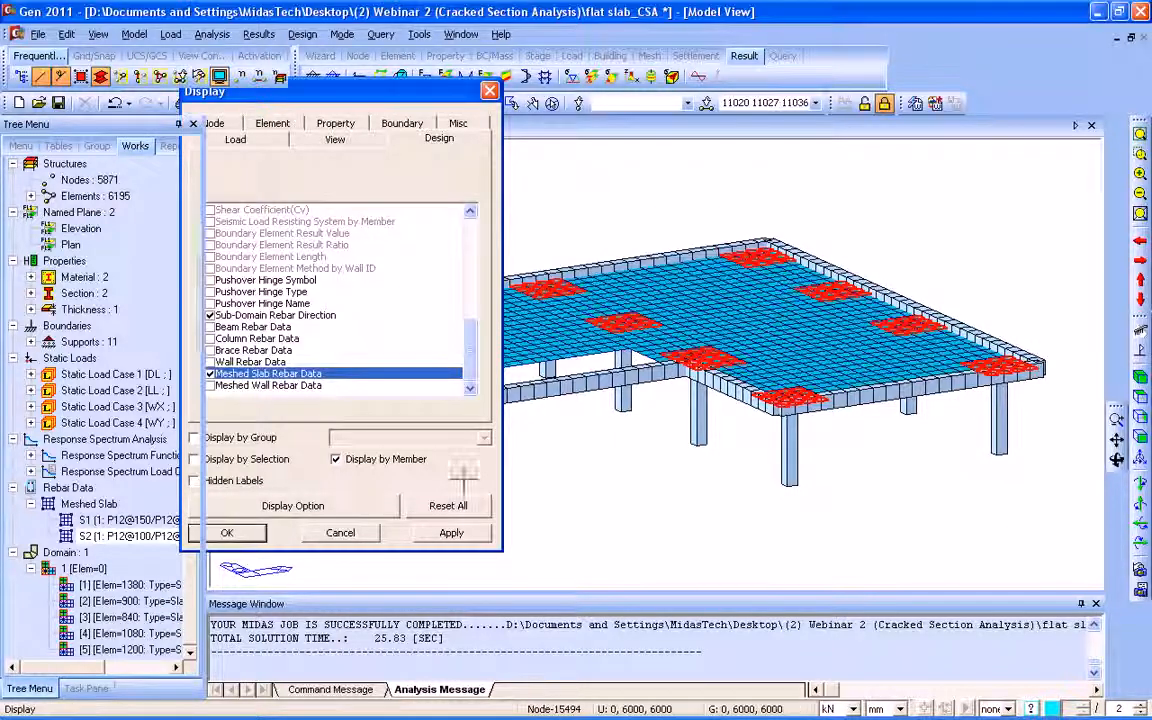
pyautogui.click(227, 532)
pyautogui.click(552, 103)
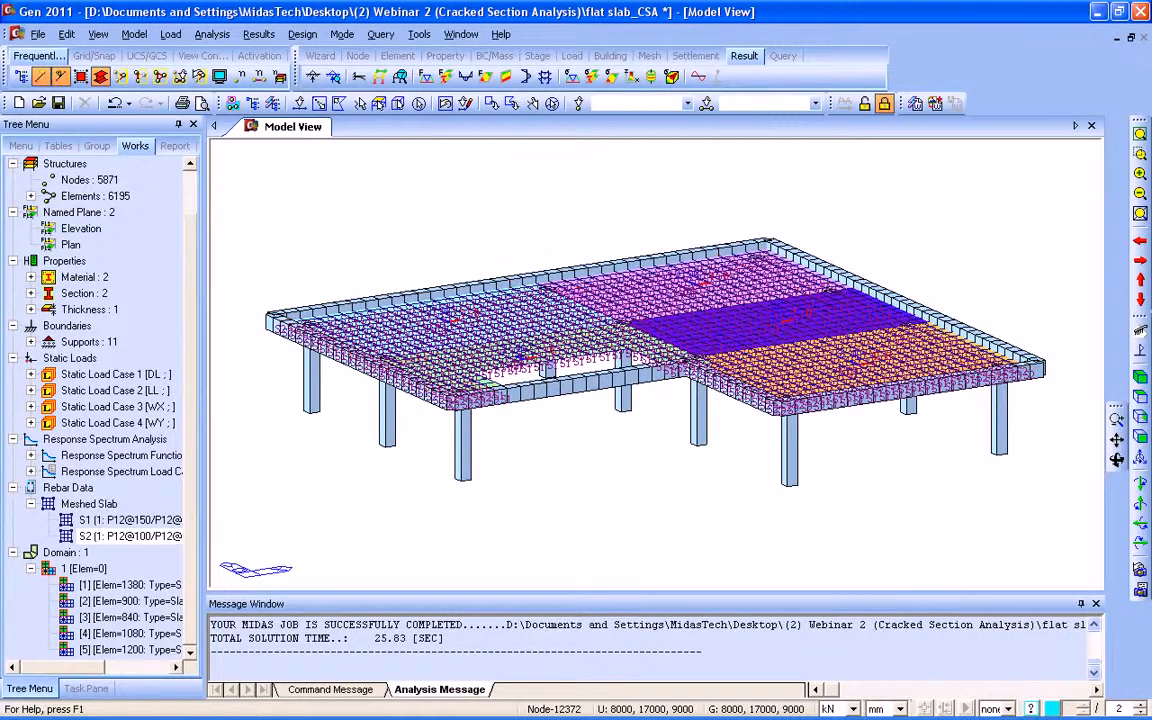
# - Examine the S1 and S2 rebar labels in plan around the slab's upper-right corner, and return to the isometric view
pyautogui.click(1140, 395)
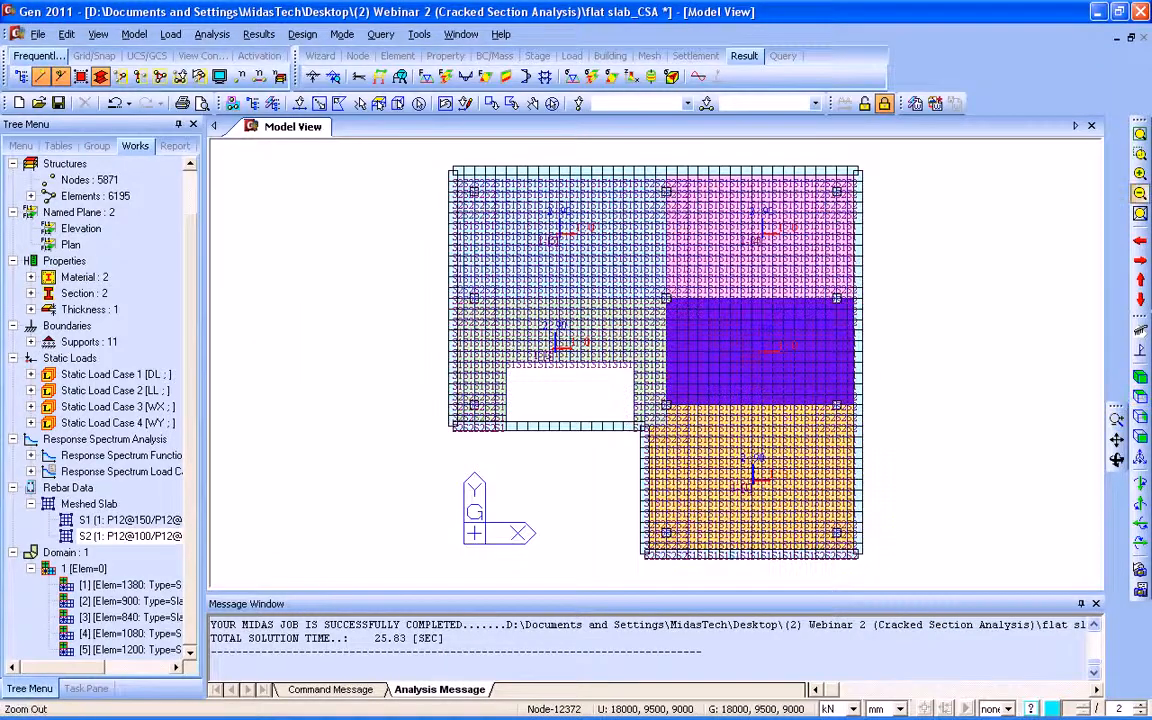
pyautogui.click(1140, 153)
pyautogui.moveTo(677, 138); pyautogui.dragTo(806, 269)
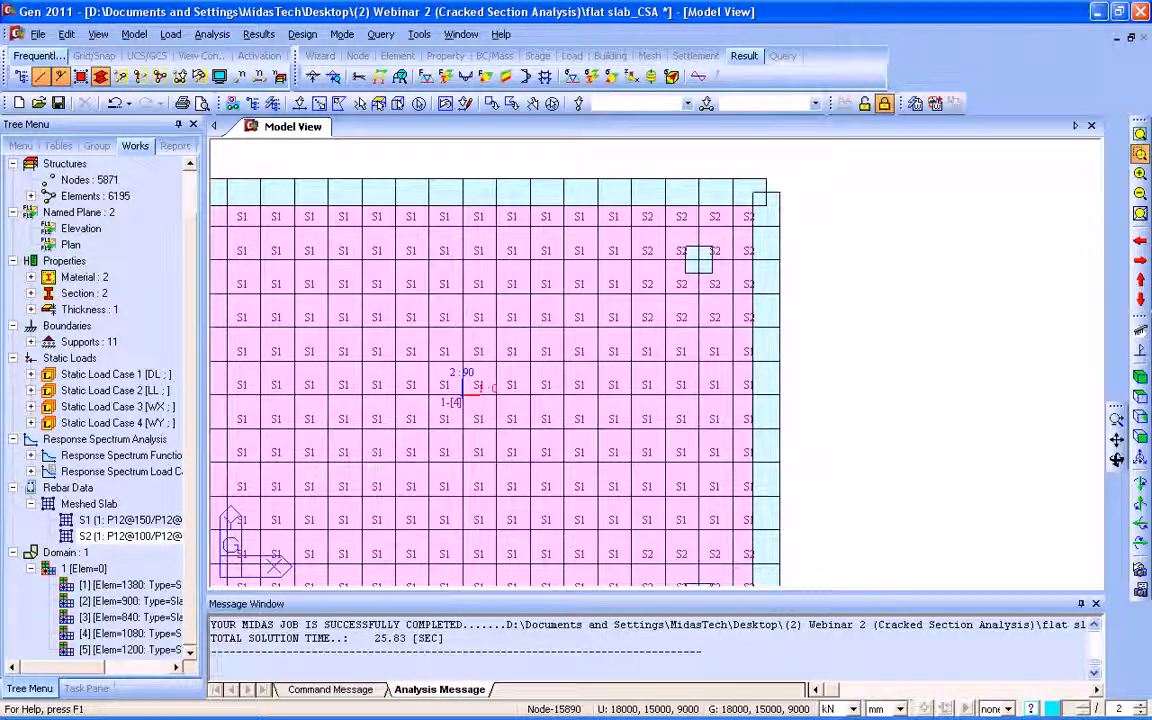
pyautogui.click(1140, 134)
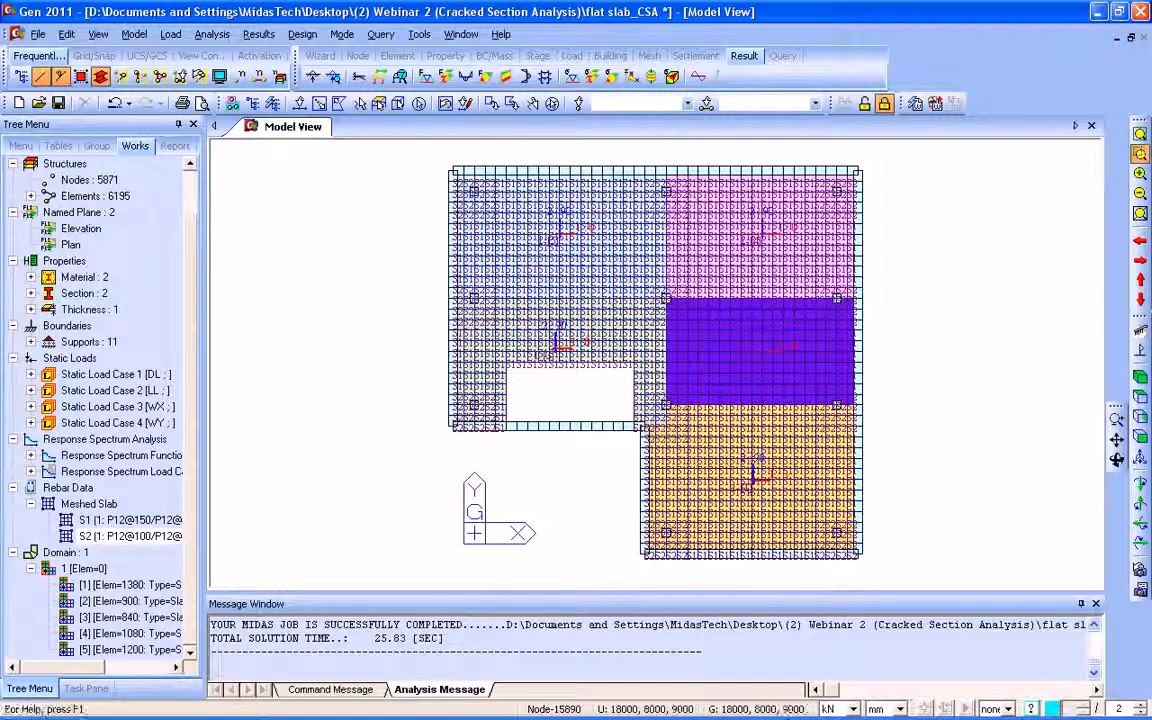
pyautogui.click(1140, 378)
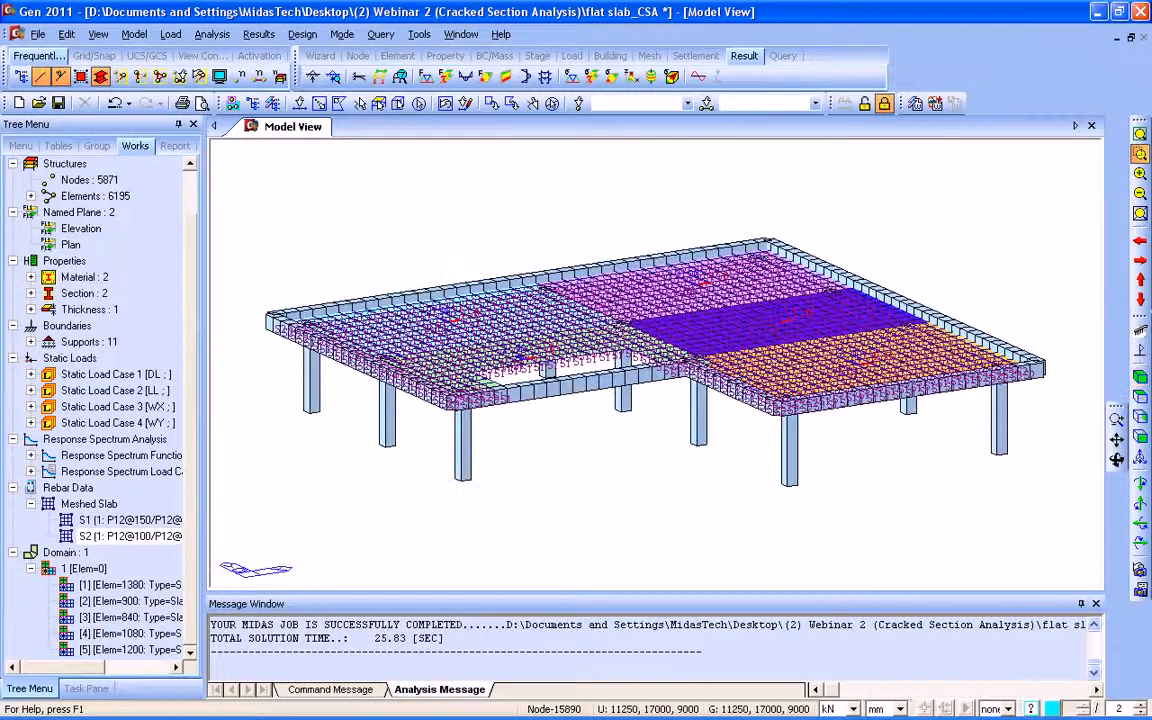
# - Turn off the display of sub-domain rebar directions and meshed slab rebar data
pyautogui.click(219, 76)
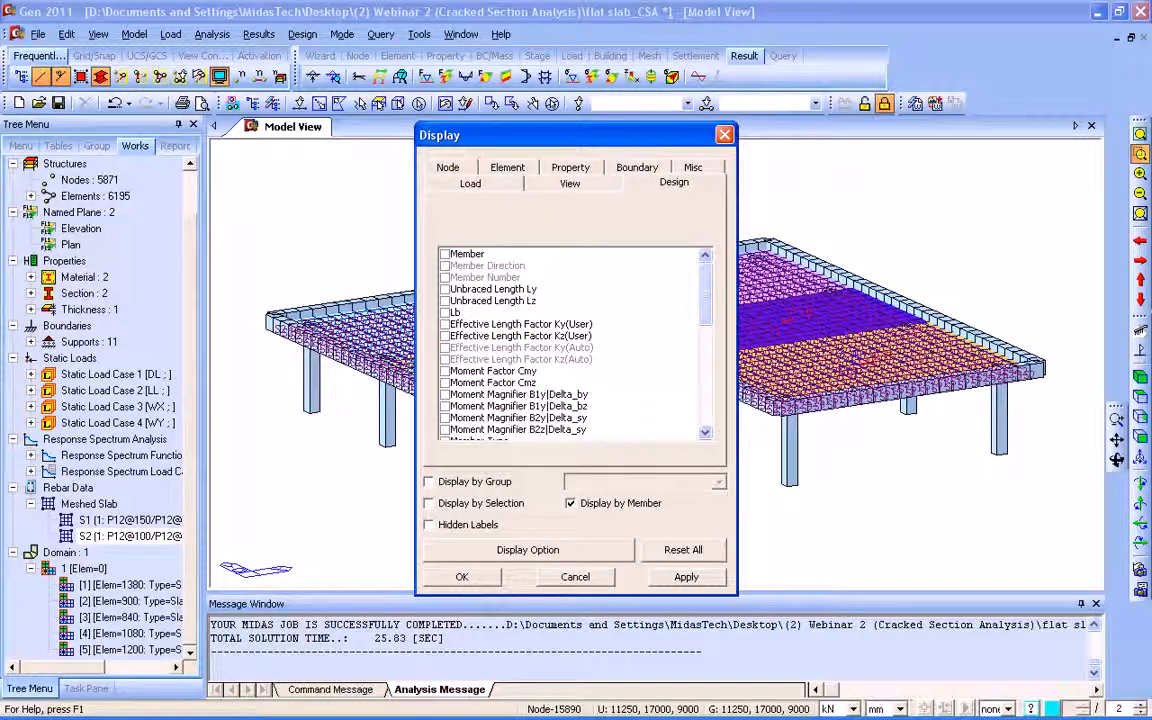
pyautogui.scroll(-5, 575, 340)
pyautogui.click(445, 359)
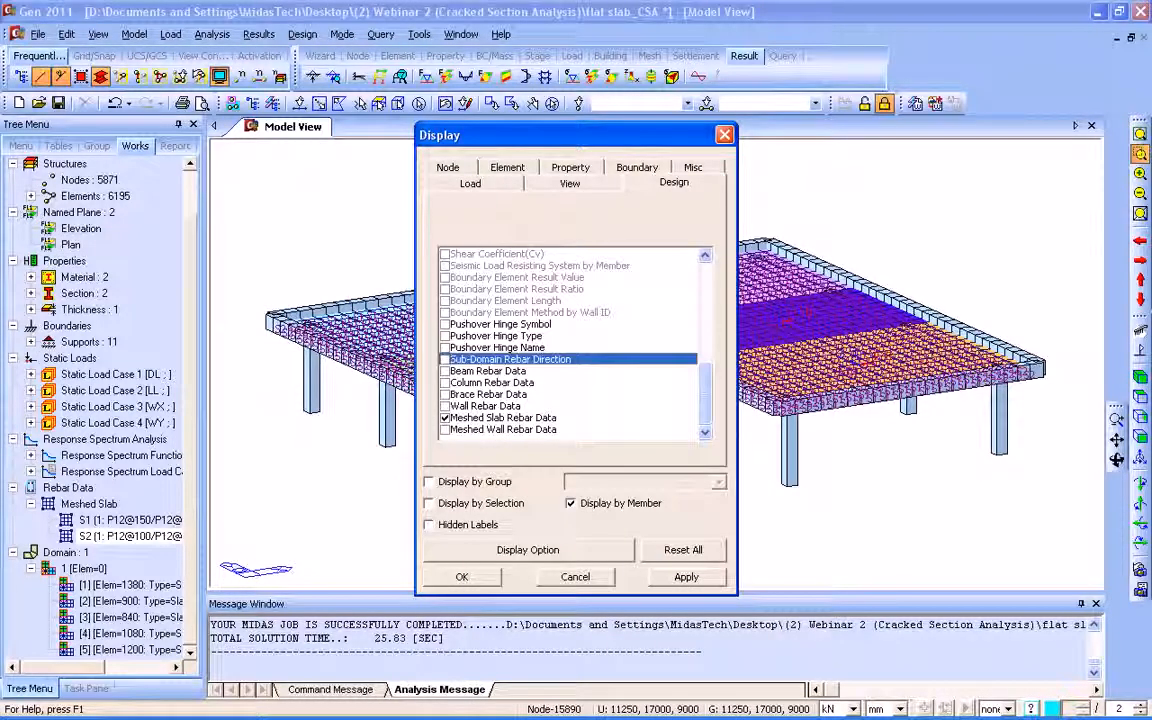
pyautogui.click(445, 418)
pyautogui.click(462, 577)
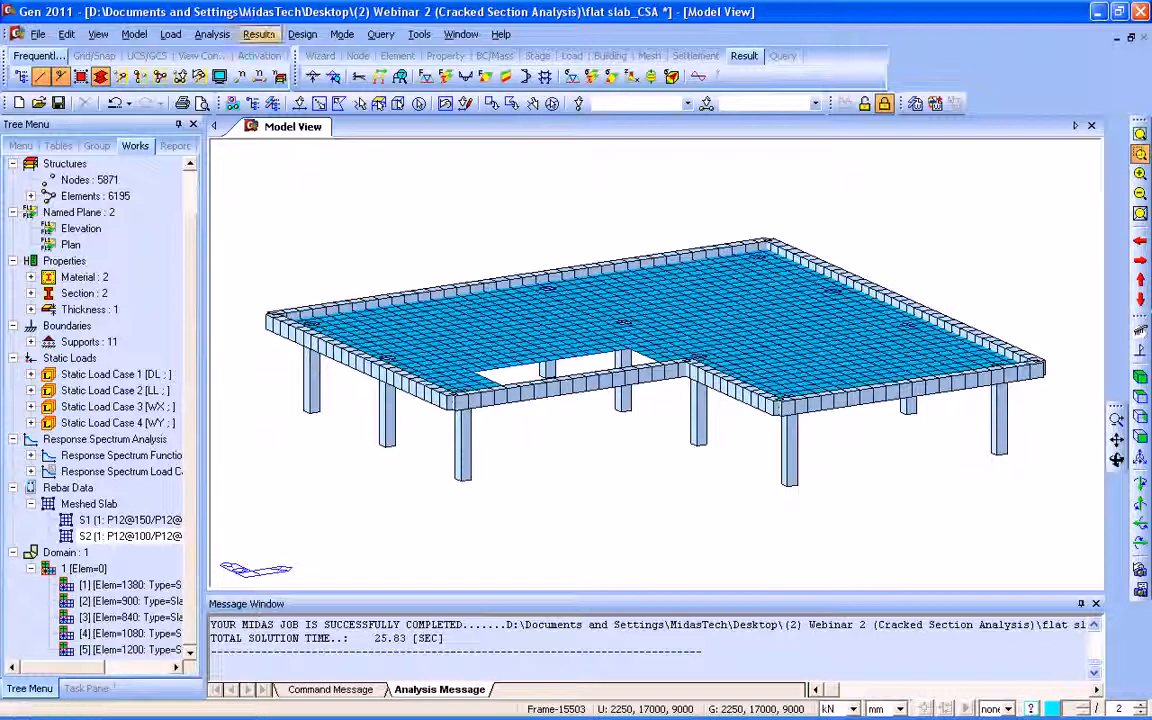
# - Confirm the cracked section analysis control with 20 iterations per load case and 0.01 convergence tolerance, and perform the cracked section analysis
pyautogui.click(302, 34)
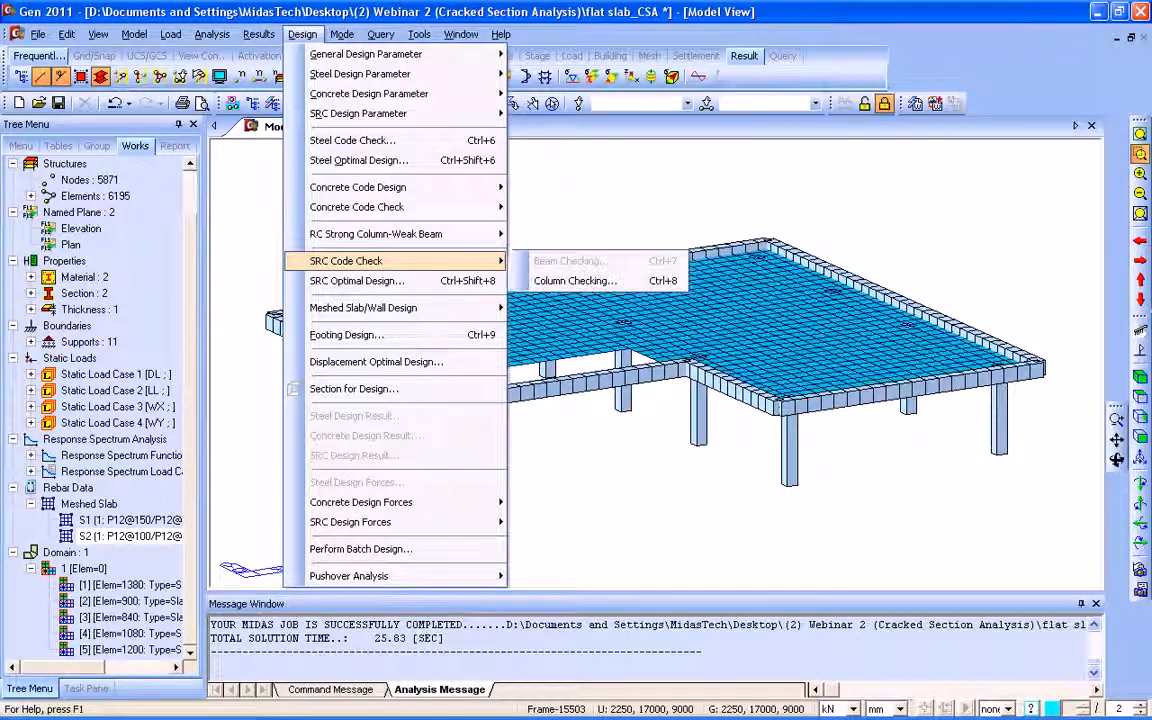
pyautogui.moveTo(400, 307)
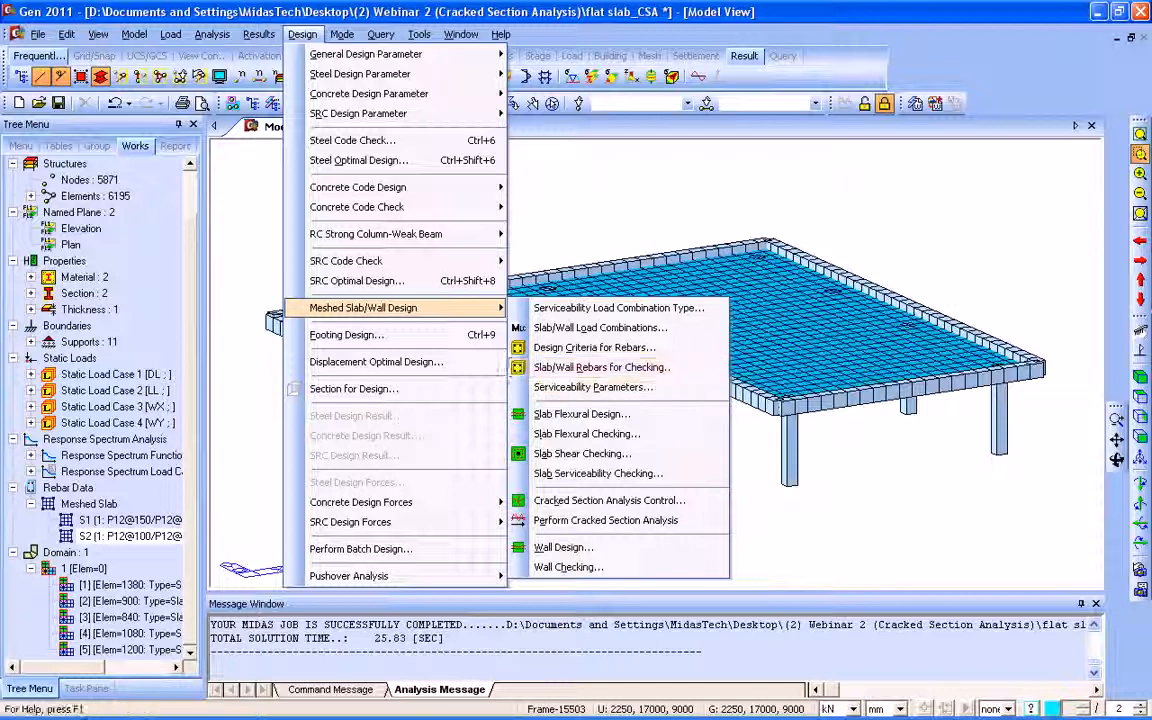
pyautogui.press('Return')
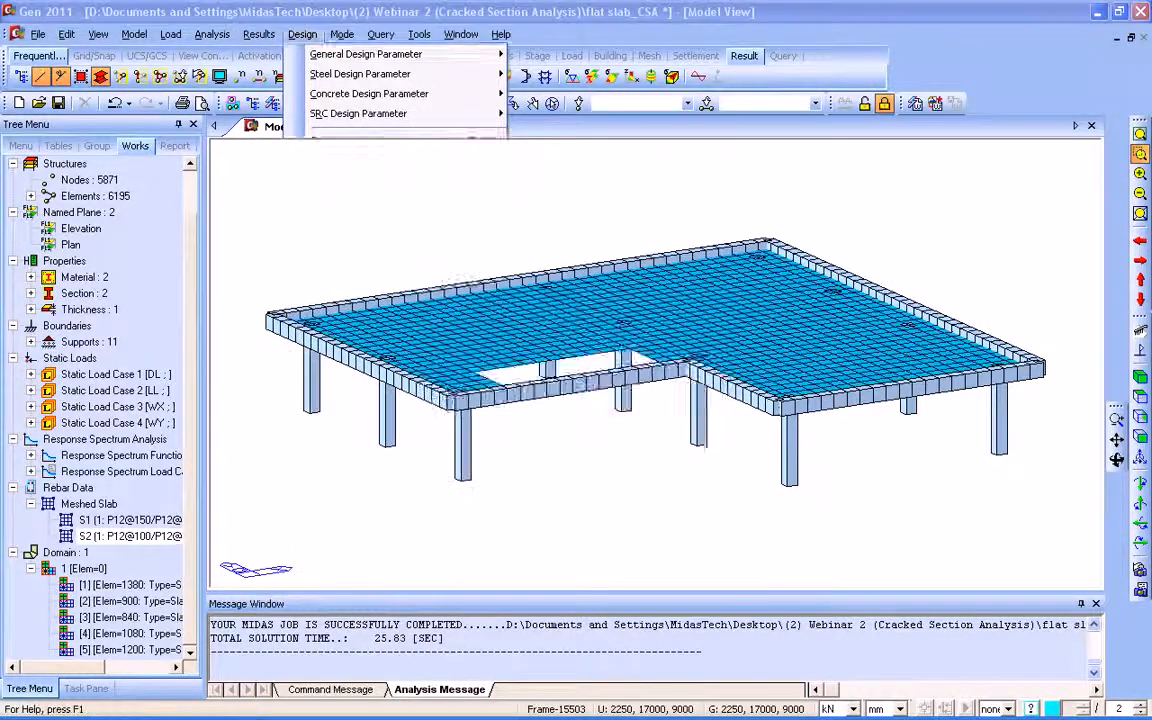
pyautogui.press('Tab')
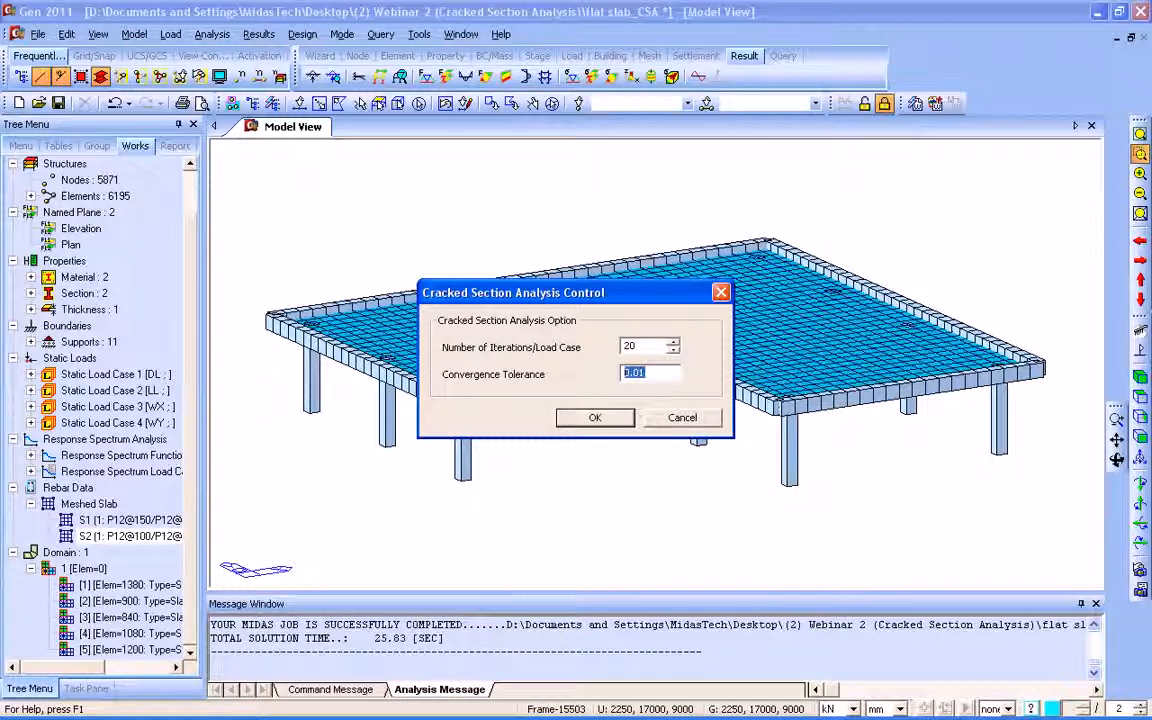
pyautogui.click(595, 418)
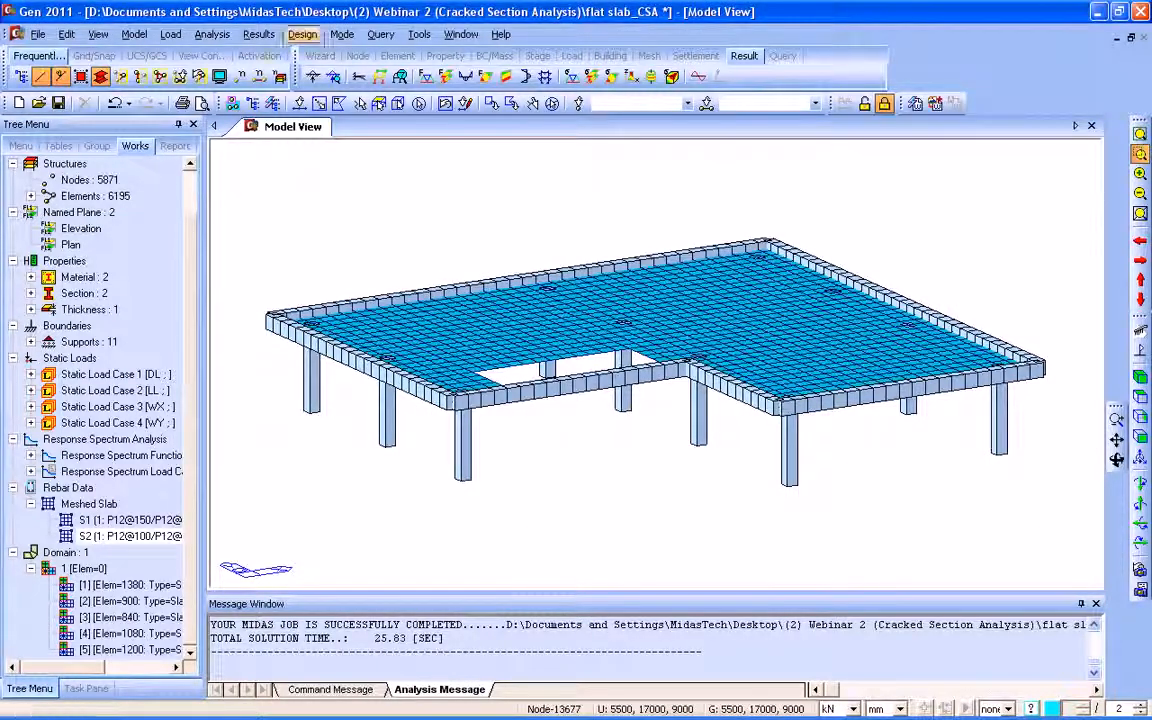
pyautogui.click(302, 34)
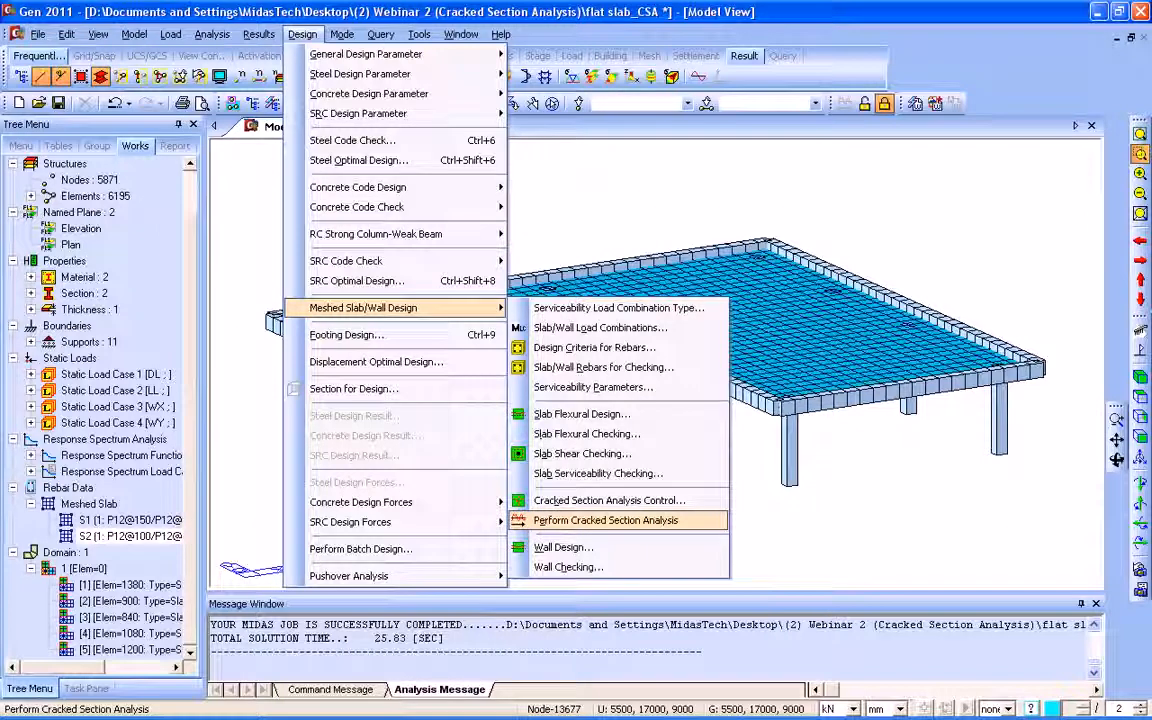
pyautogui.click(606, 520)
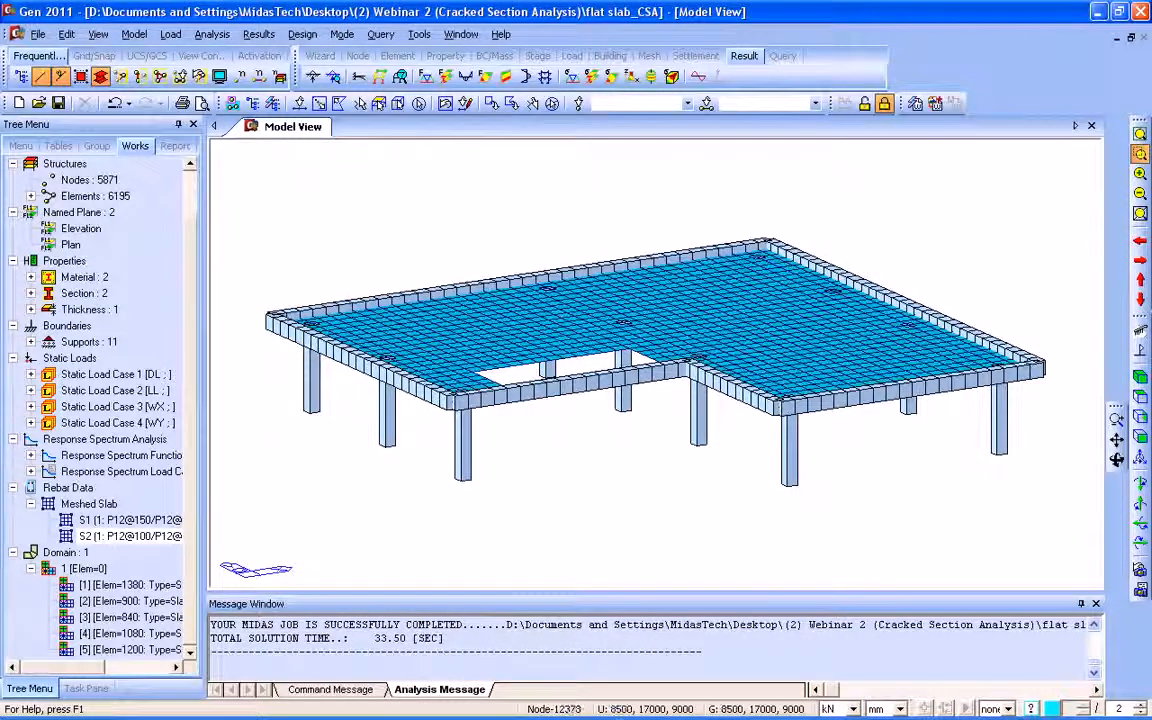
# - Plot the cracked slab deflection with crack points for all combinations in slab serviceability checking, first as value and then as ratio
pyautogui.click(302, 34)
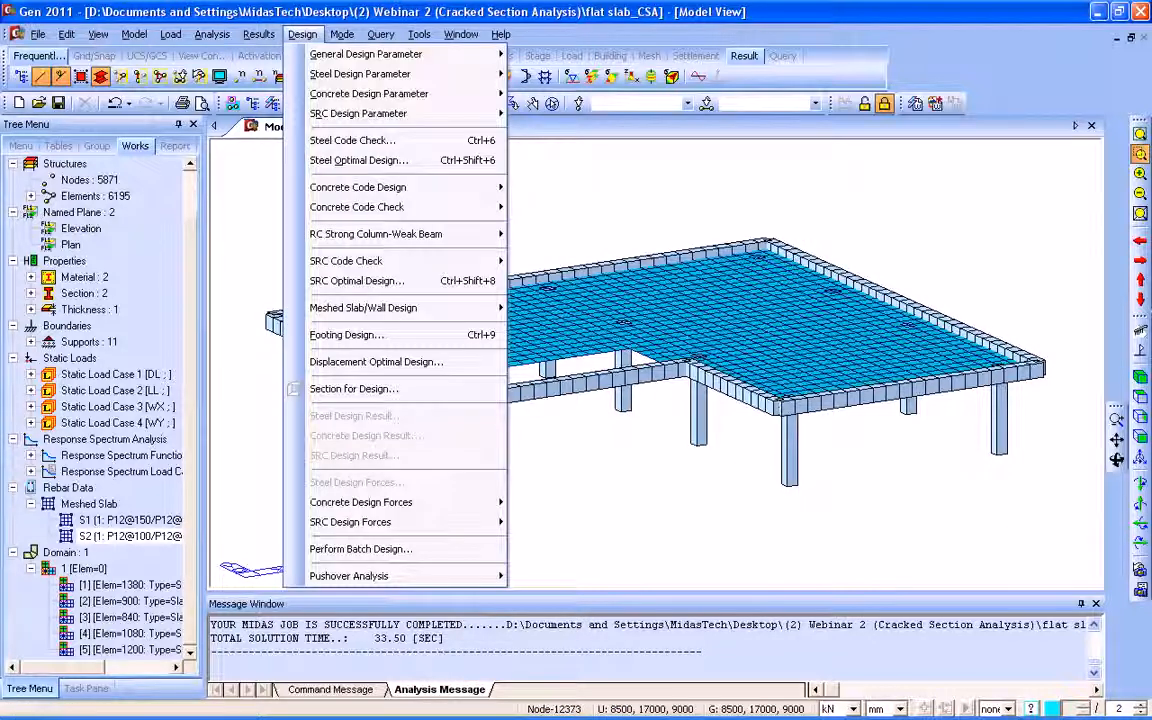
pyautogui.moveTo(363, 307)
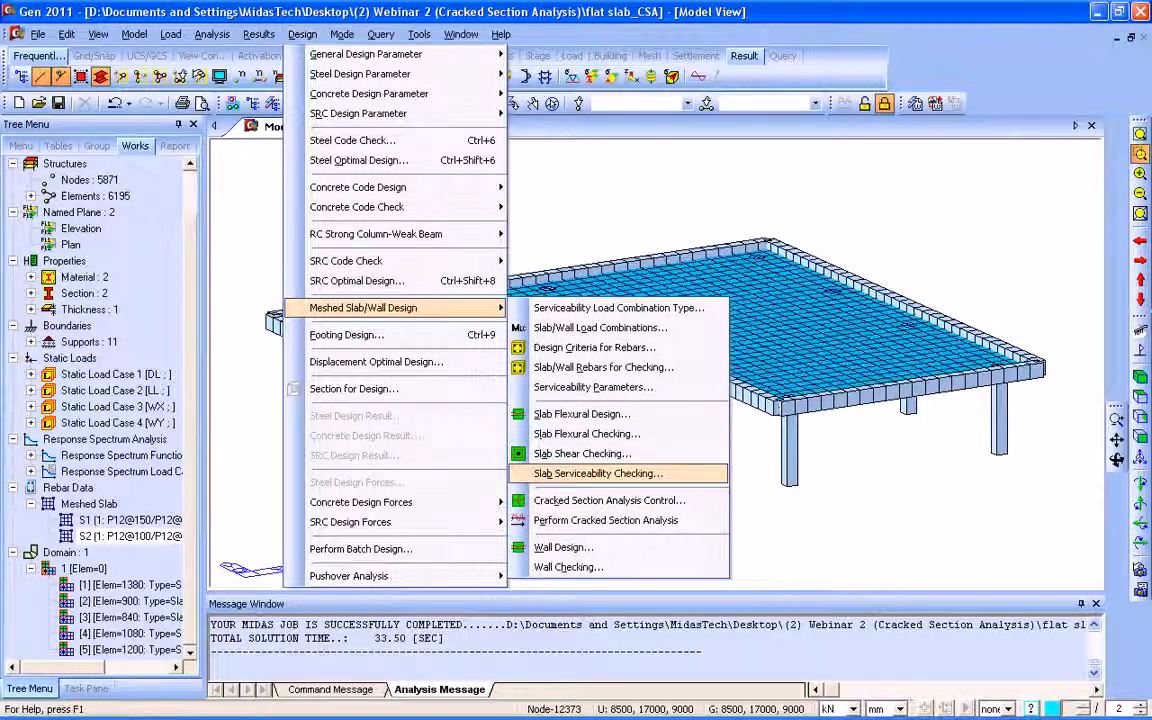
pyautogui.press('Return')
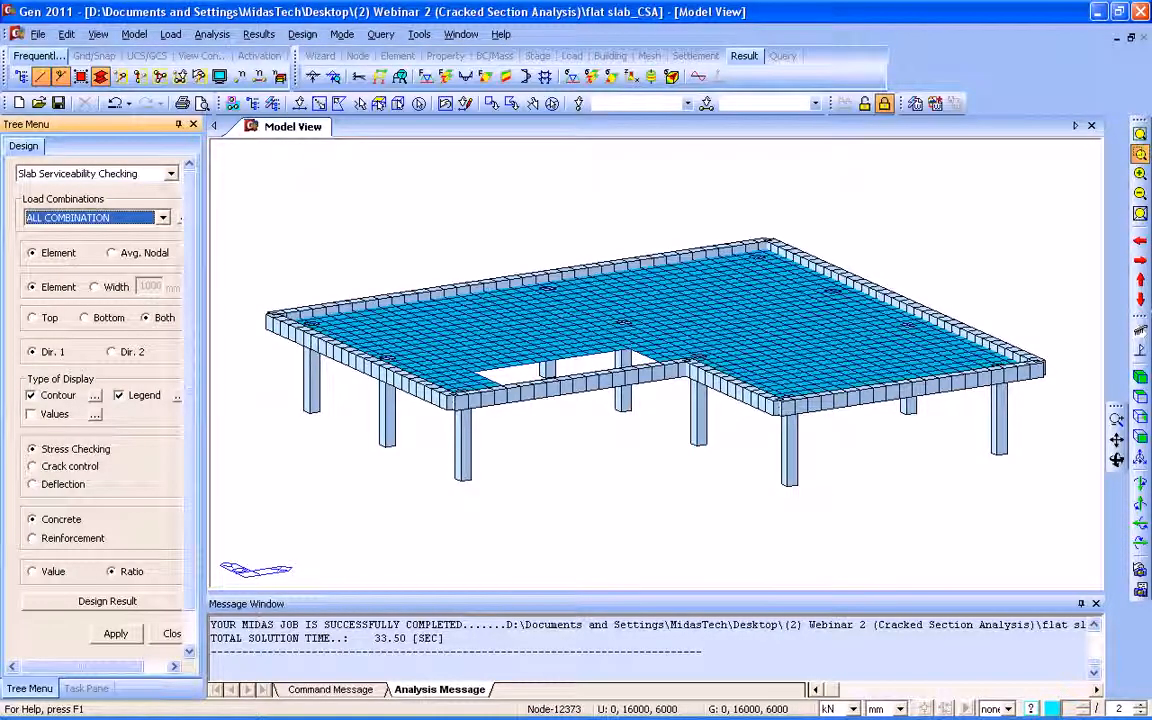
pyautogui.scroll(-2, 100, 380)
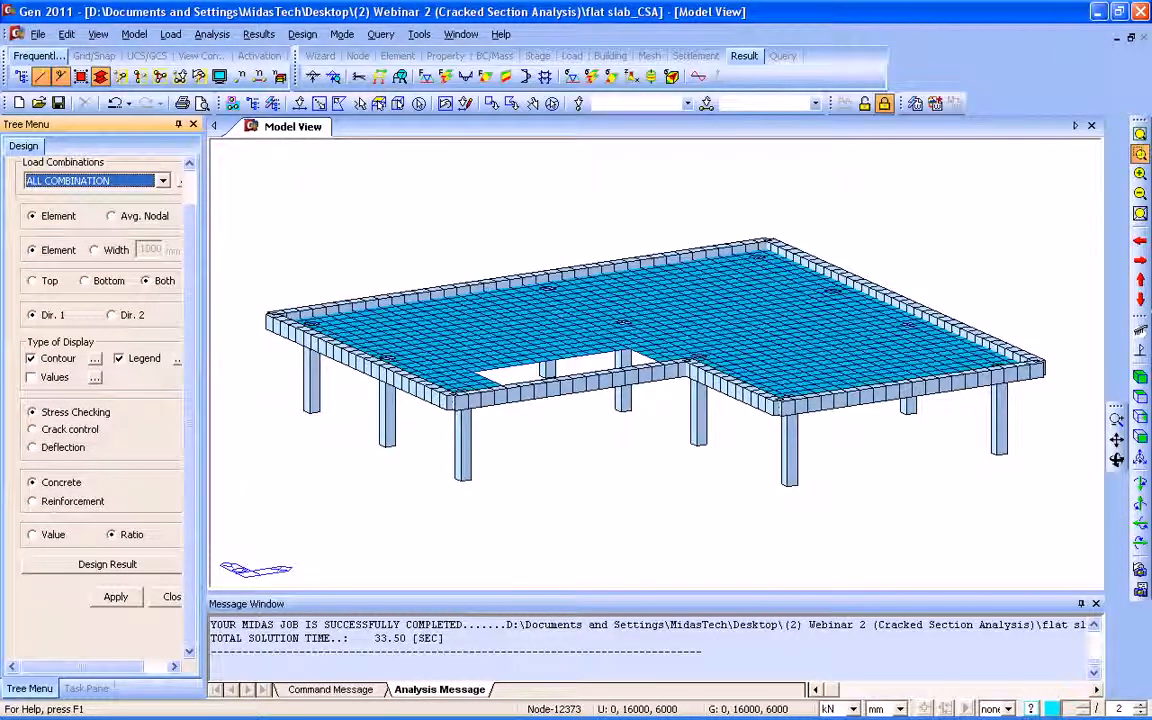
pyautogui.click(63, 447)
pyautogui.click(136, 482)
pyautogui.click(119, 377)
pyautogui.click(33, 535)
pyautogui.click(116, 597)
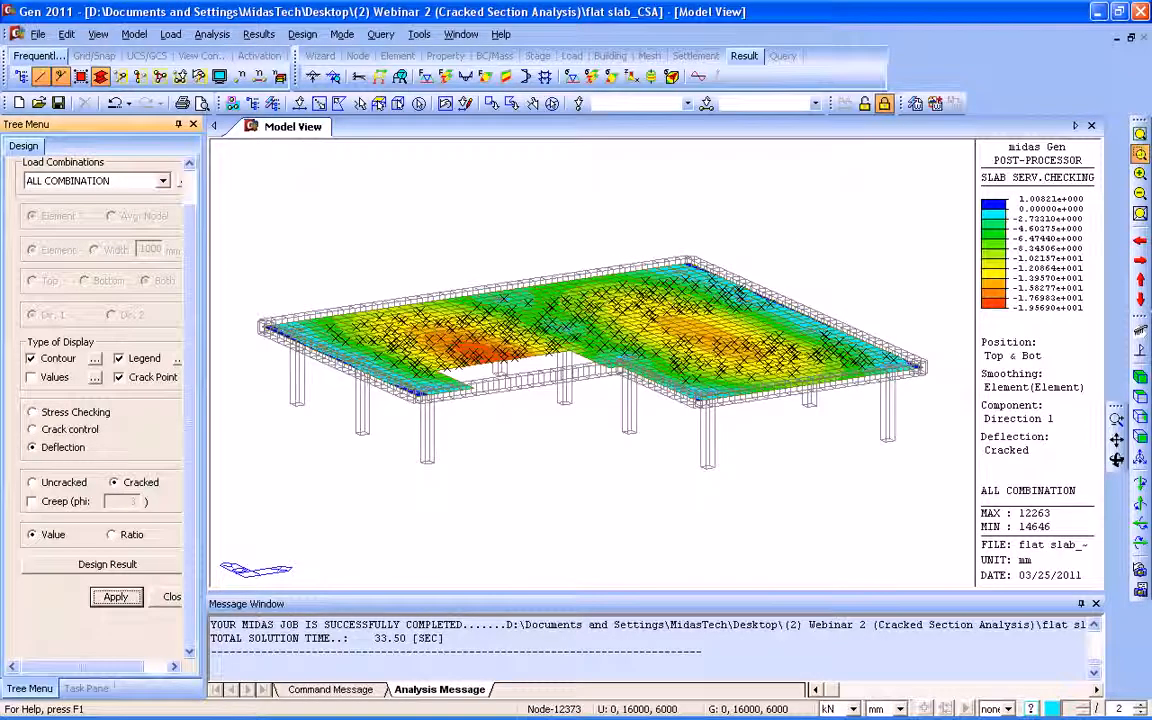
pyautogui.click(112, 535)
pyautogui.click(116, 597)
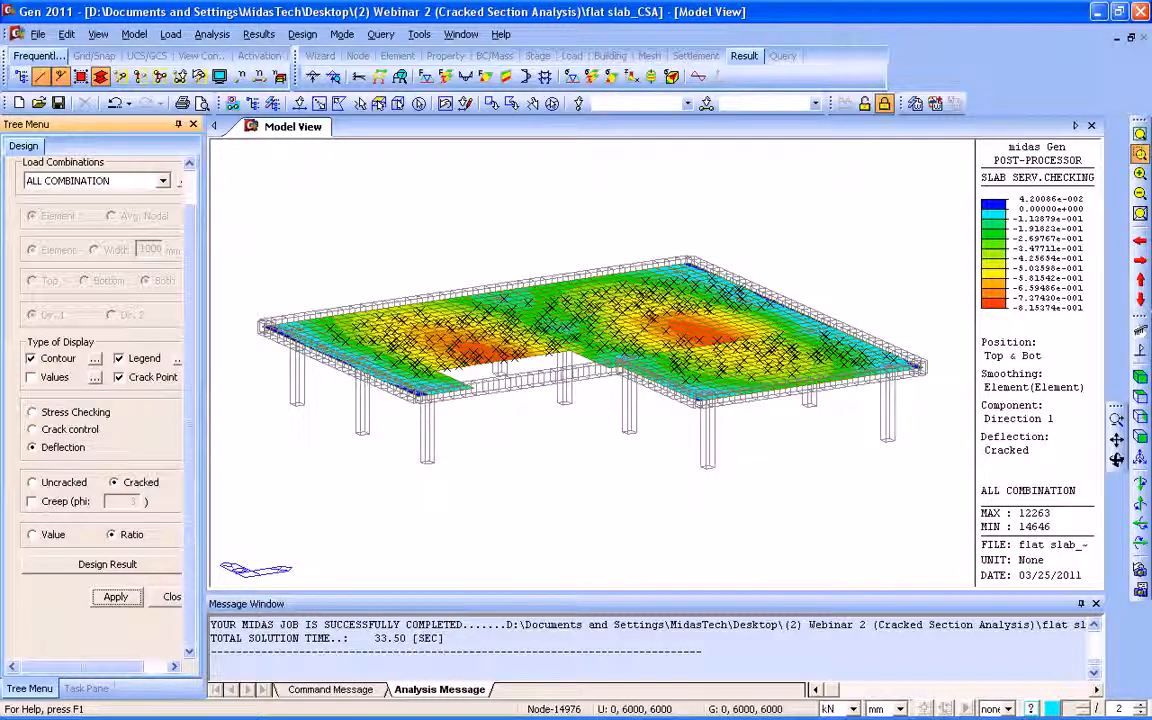
# - Open the slab serviceability design result report, examine the deflection checks of sub-domains 1-[1] to 1-[3], and close it without saving
pyautogui.click(107, 564)
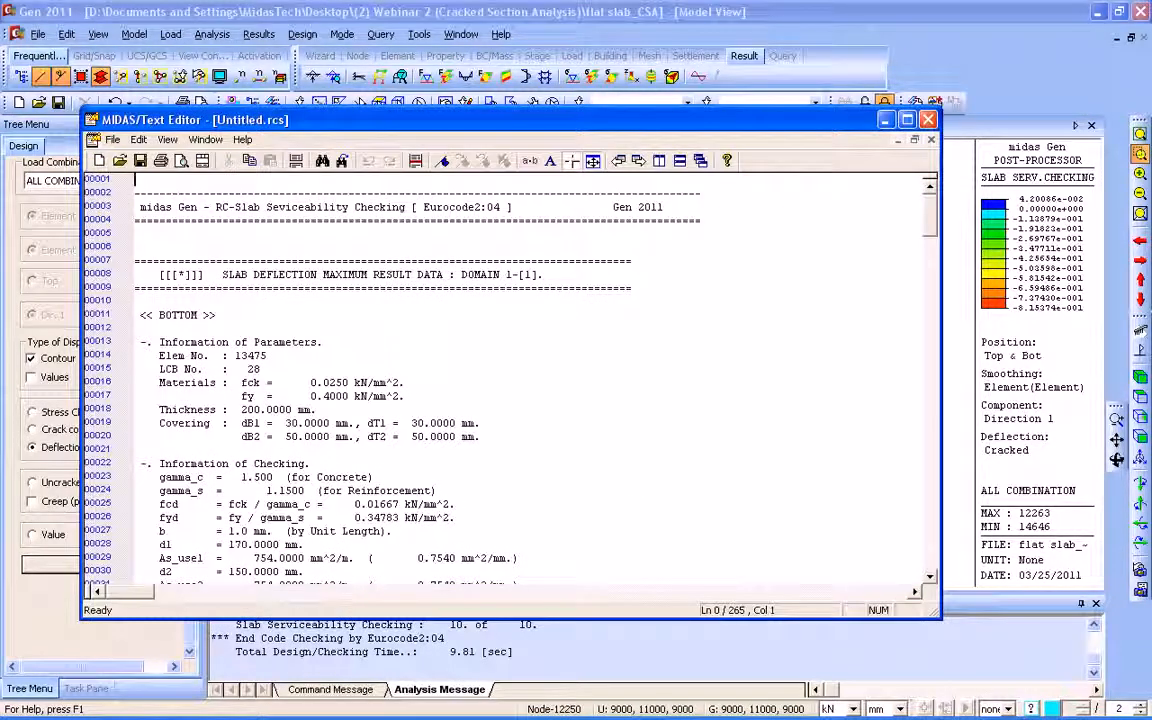
pyautogui.click(461, 368)
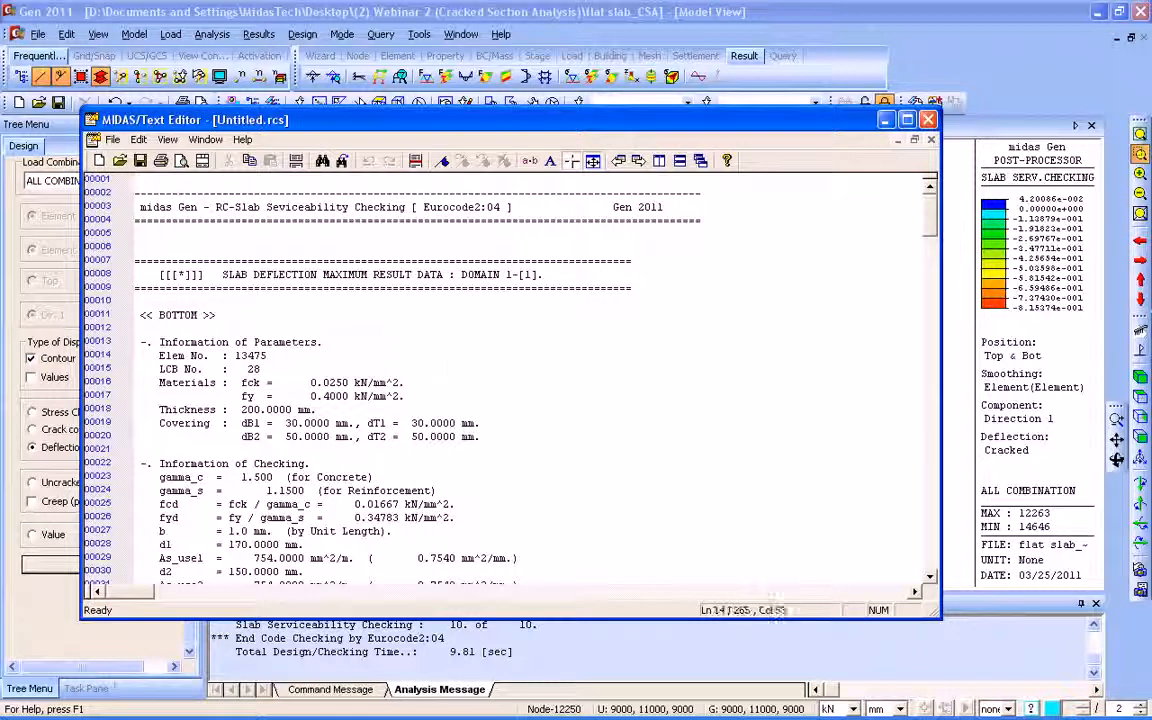
pyautogui.scroll(-5, 510, 380)
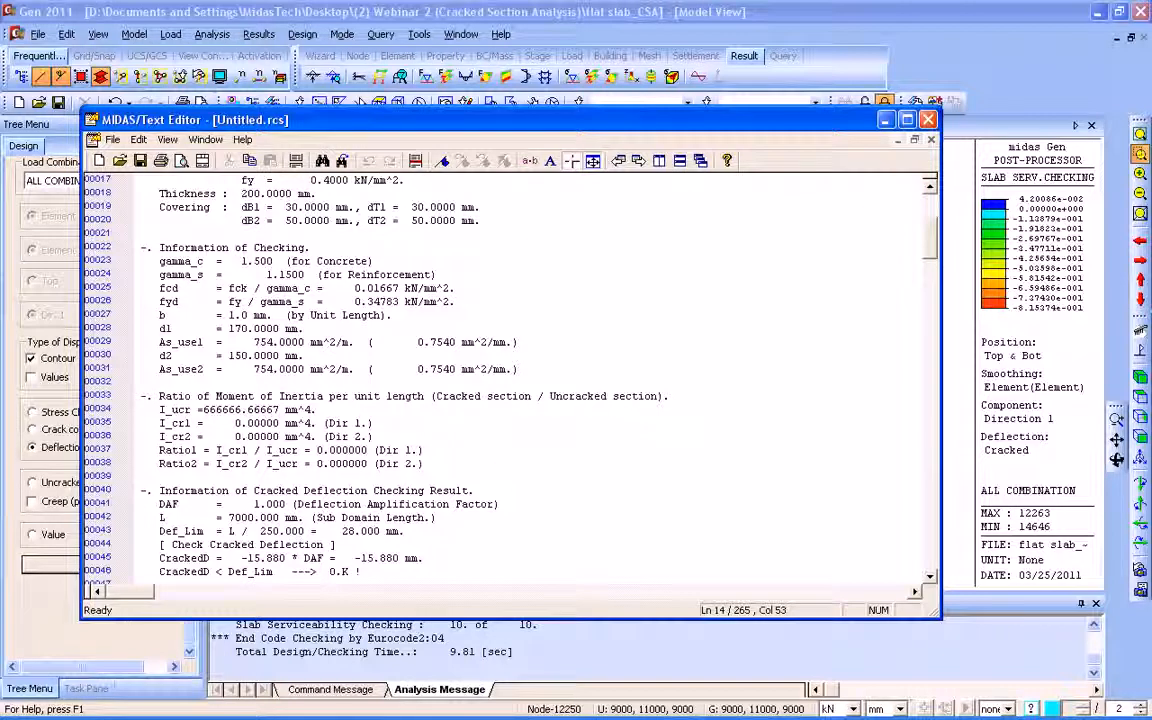
pyautogui.scroll(-5, 510, 380)
pyautogui.scroll(-8, 510, 380)
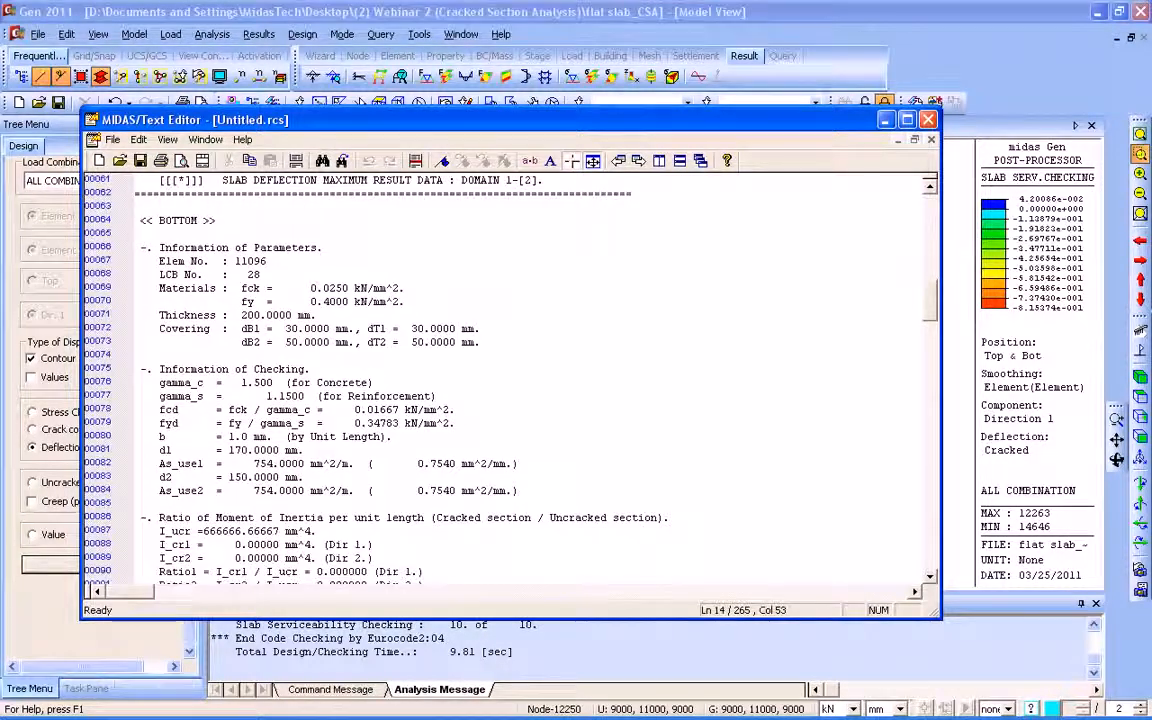
pyautogui.scroll(-3, 510, 380)
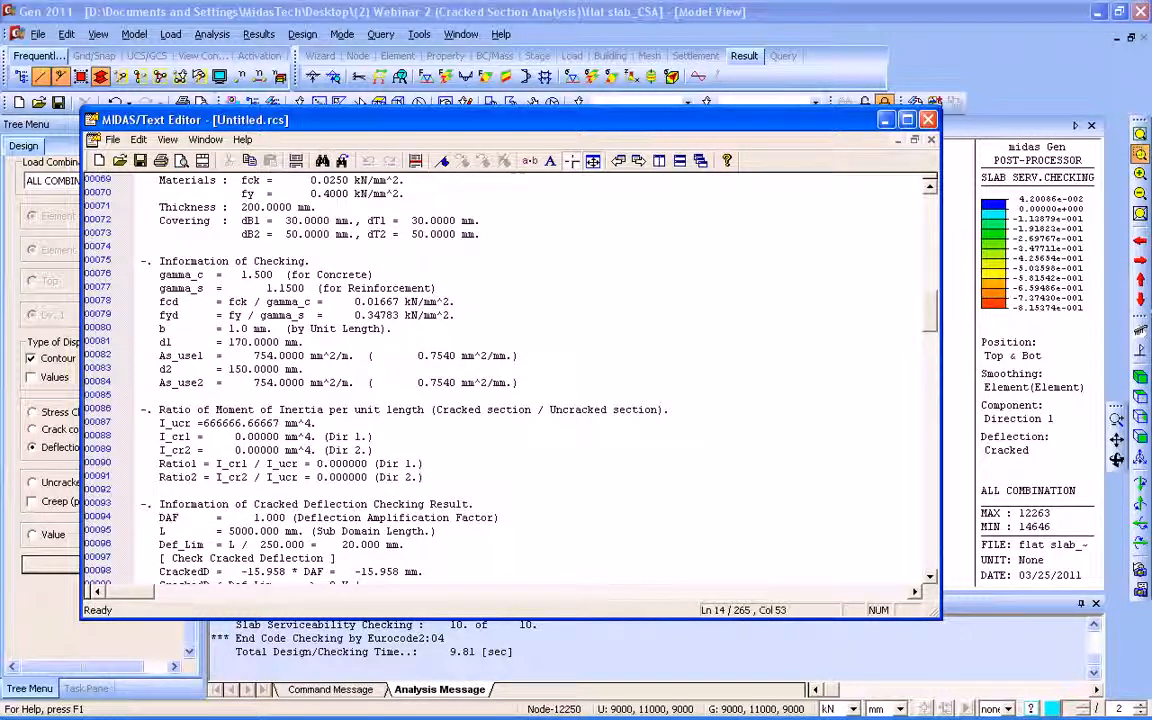
pyautogui.scroll(-4, 510, 380)
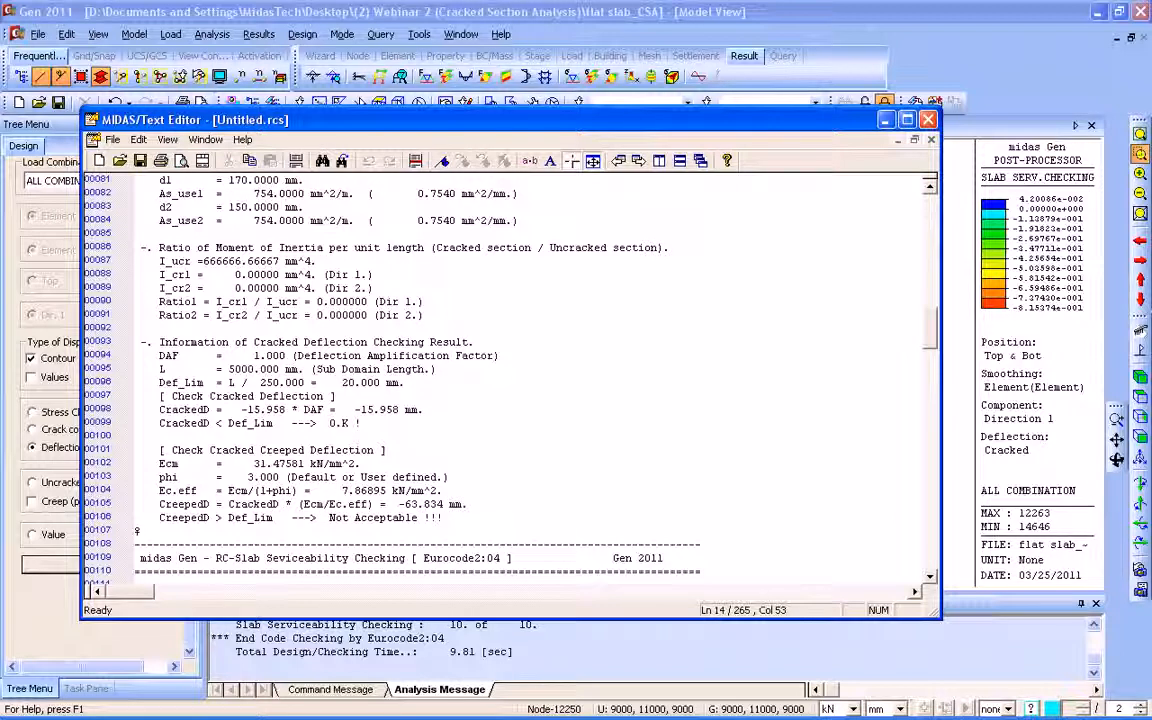
pyautogui.scroll(-10, 510, 380)
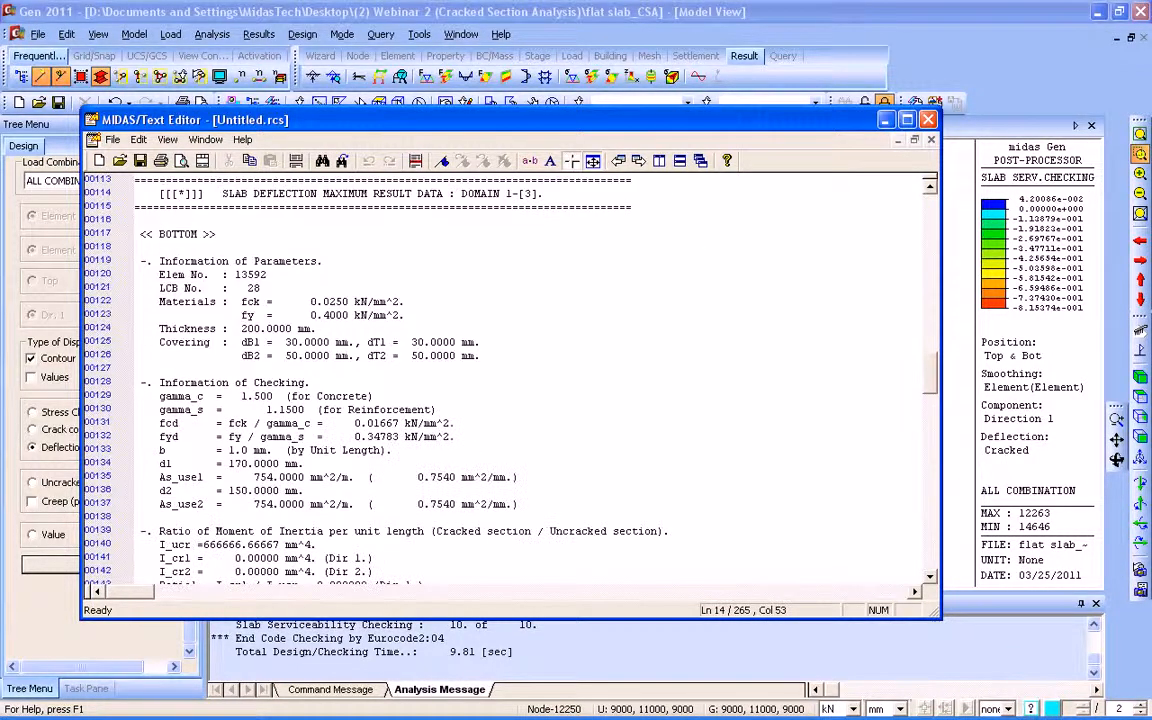
pyautogui.scroll(-1, 510, 380)
pyautogui.scroll(-3, 510, 380)
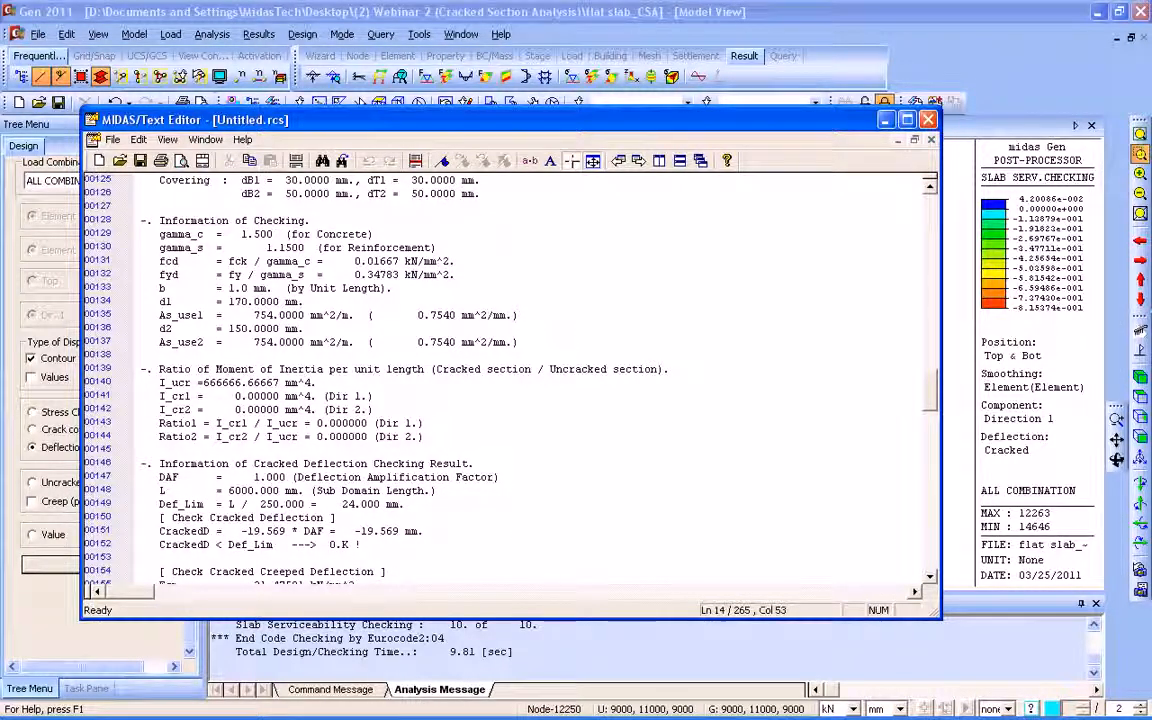
pyautogui.hotkey('alt', 'F4')
pyautogui.press('n')
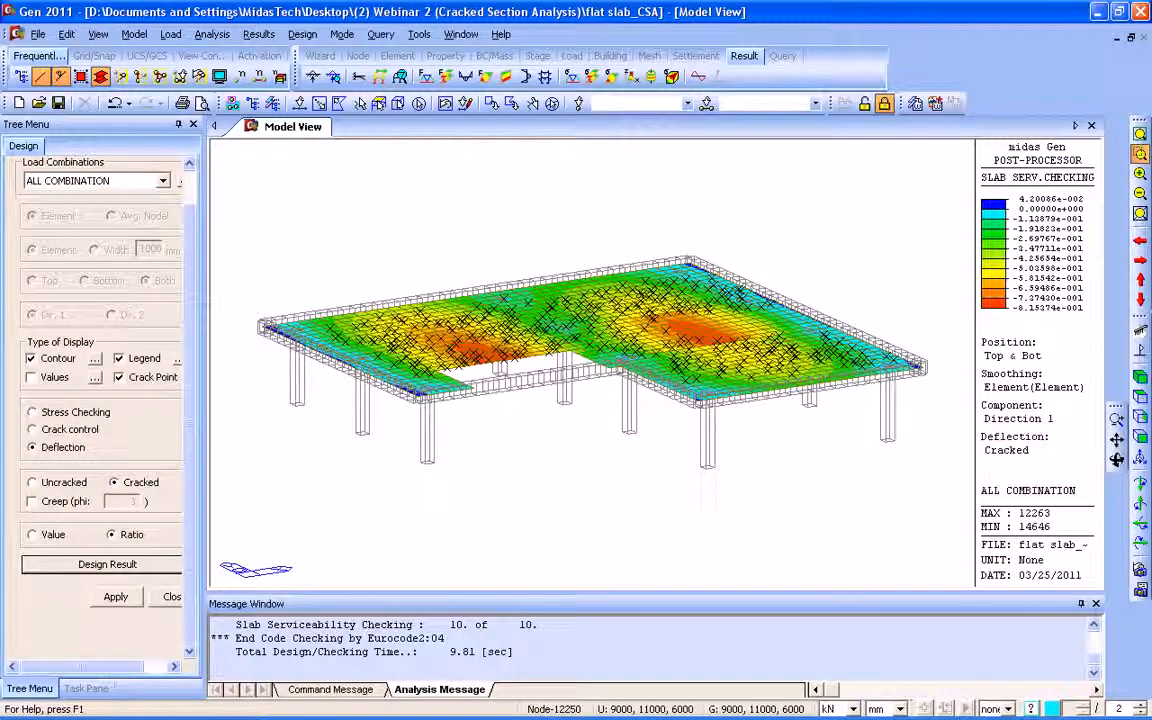
# - Plot the cracked slab deflection including creep with phi 3, as value, for all combinations
pyautogui.click(32, 502)
pyautogui.click(32, 535)
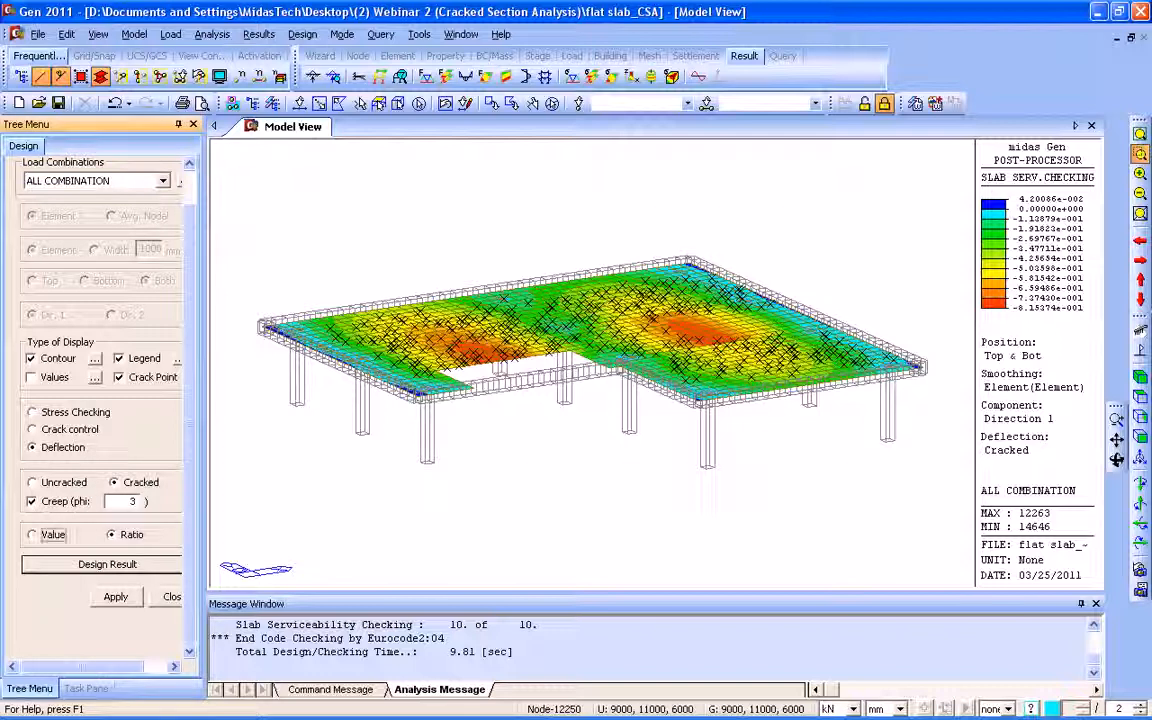
pyautogui.click(115, 596)
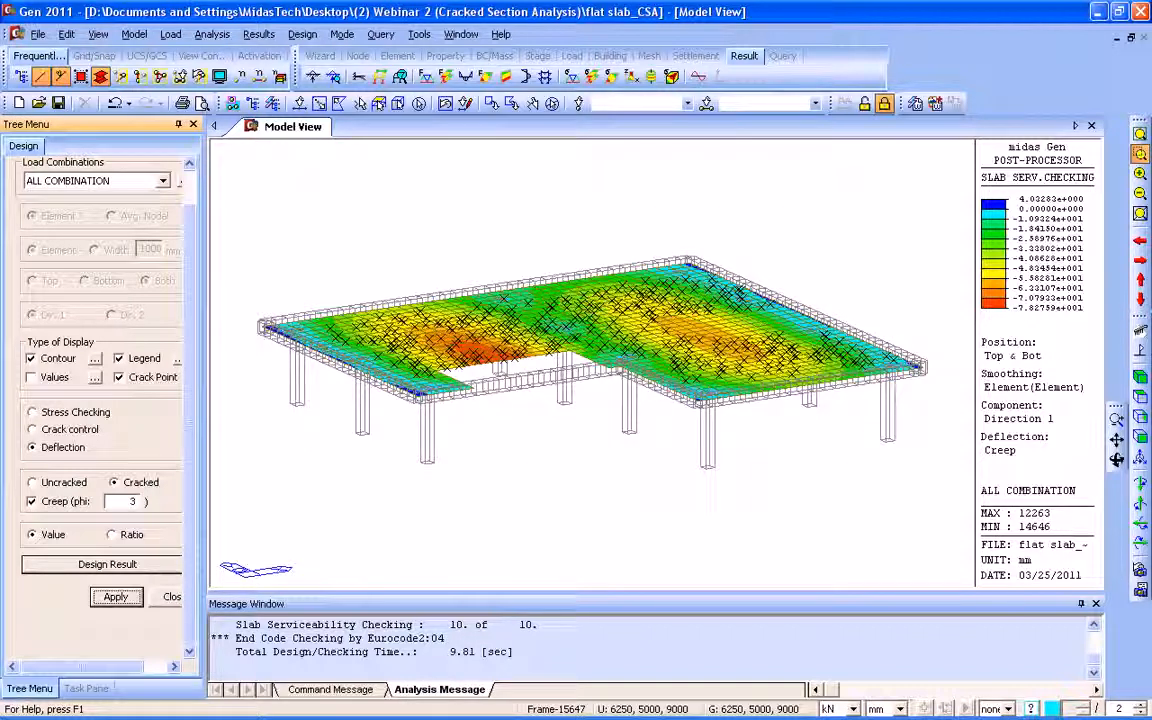
# - Switch to the PowerPoint slide show and advance to the slide on capacity design for RC buildings
pyautogui.hotkey('alt', 'Tab')
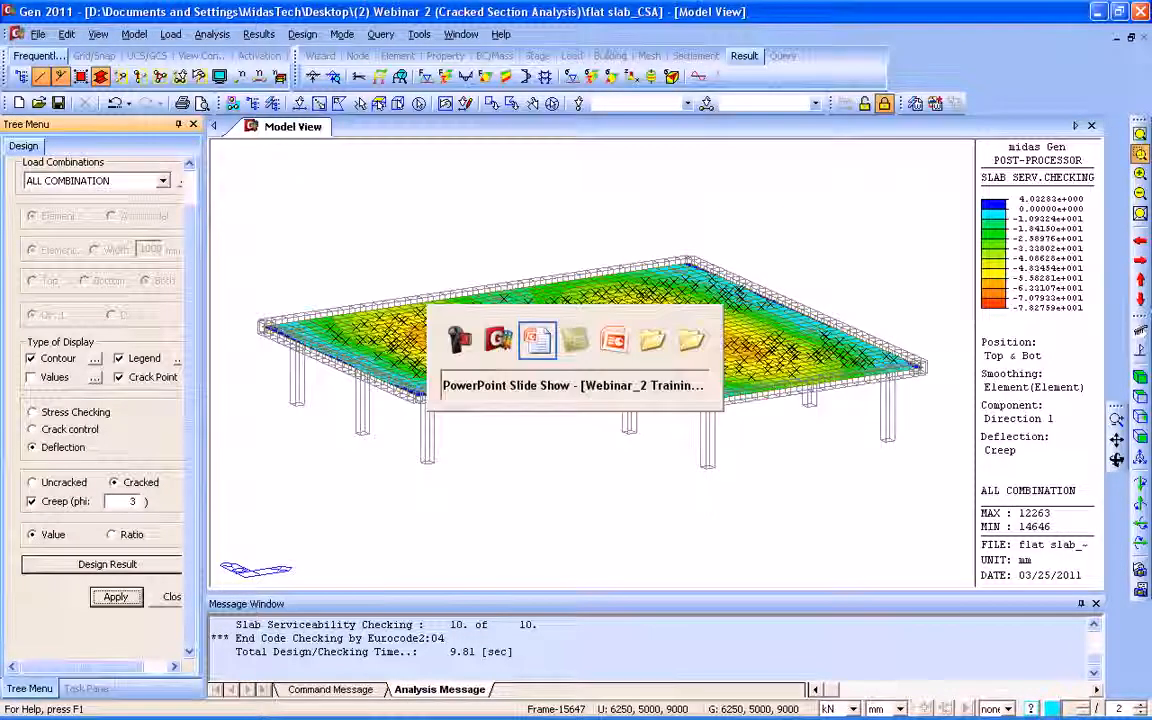
pyautogui.press('Right')
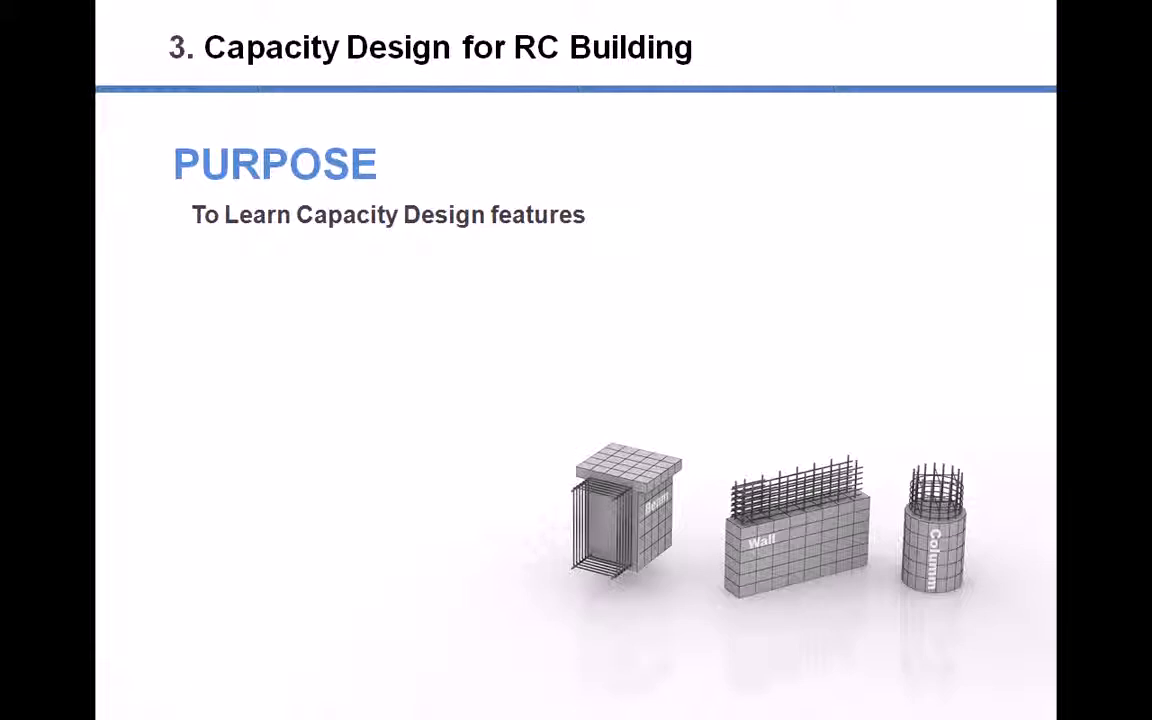
# - Switch to the file folders and open Capacity Design.mgb from "(3) Webinar 2 (Capacity Design as per EC8)" in midas Gen
pyautogui.hotkey('alt', 'Tab')
pyautogui.hotkey('alt', 'Tab')
pyautogui.hotkey('alt', 'Tab')
pyautogui.hotkey('alt', 'Tab')
pyautogui.hotkey('alt', 'Tab')
pyautogui.hotkey('alt', 'Tab')
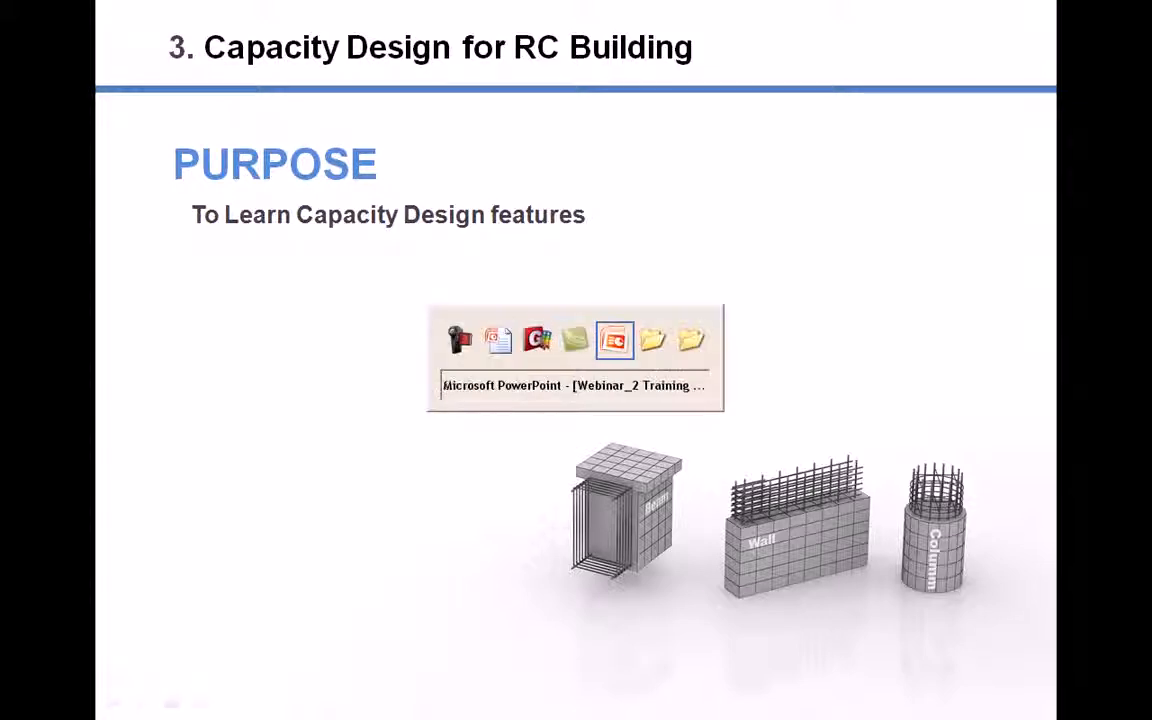
pyautogui.click(135, 215)
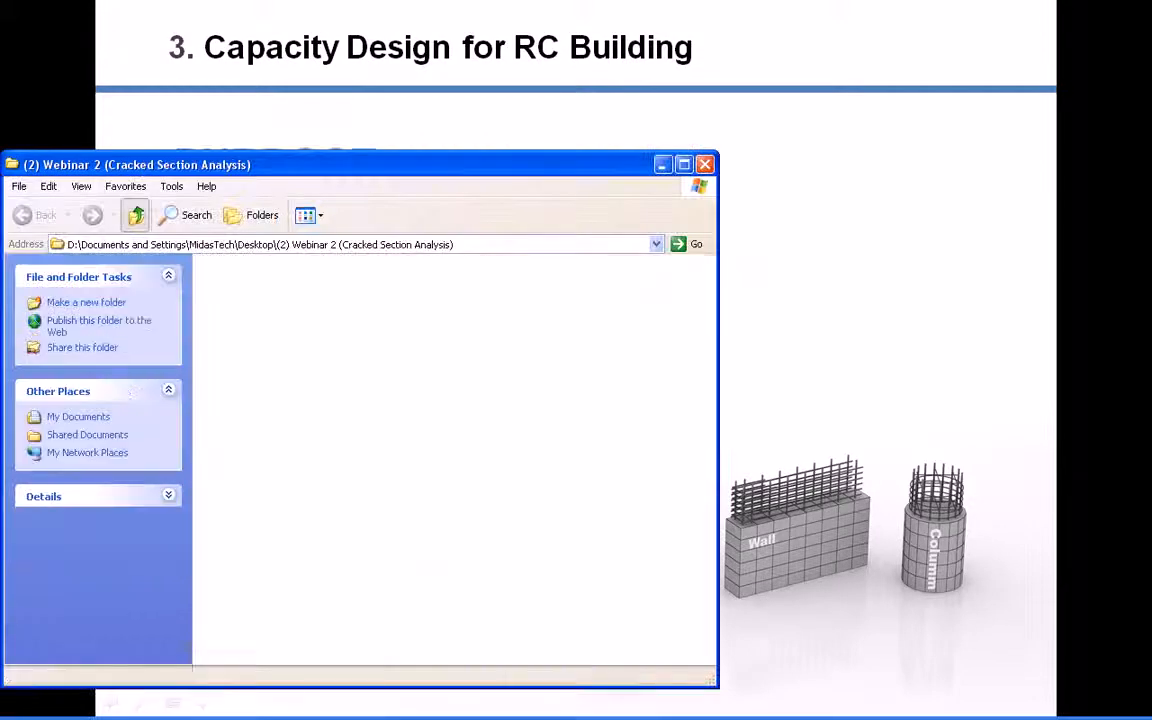
pyautogui.doubleClick(305, 402)
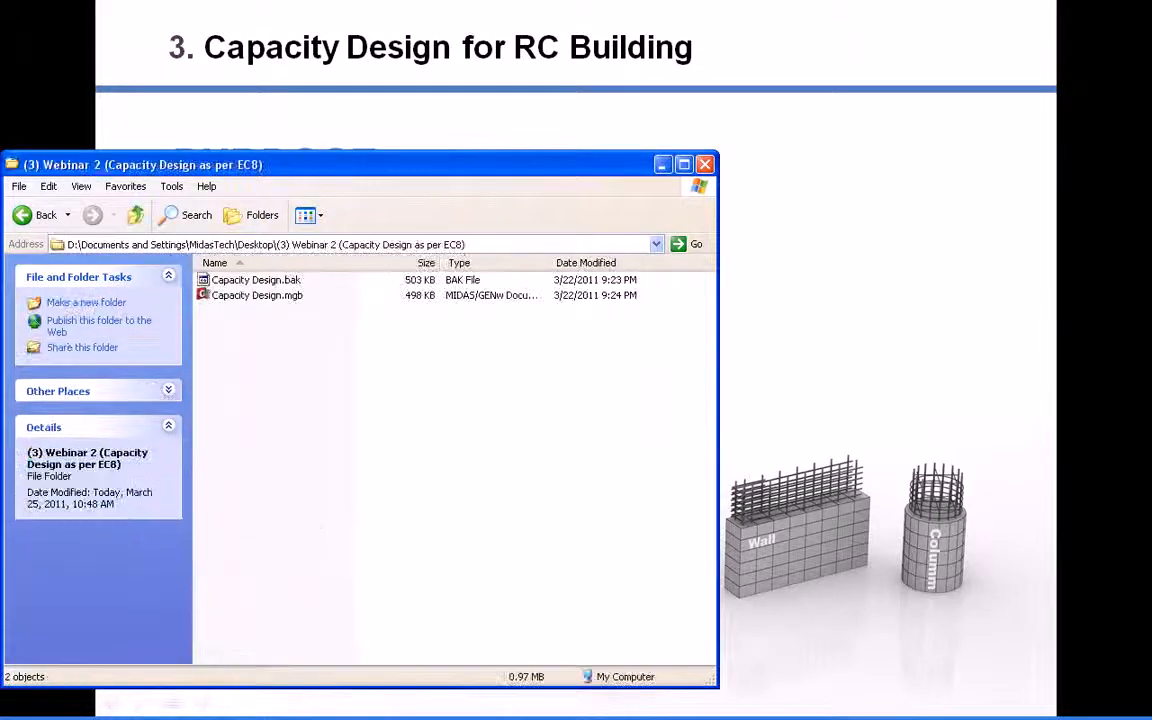
pyautogui.hotkey('alt', 'Tab')
pyautogui.hotkey('alt', 'Tab')
pyautogui.hotkey('alt', 'Tab')
pyautogui.doubleClick(257, 295)
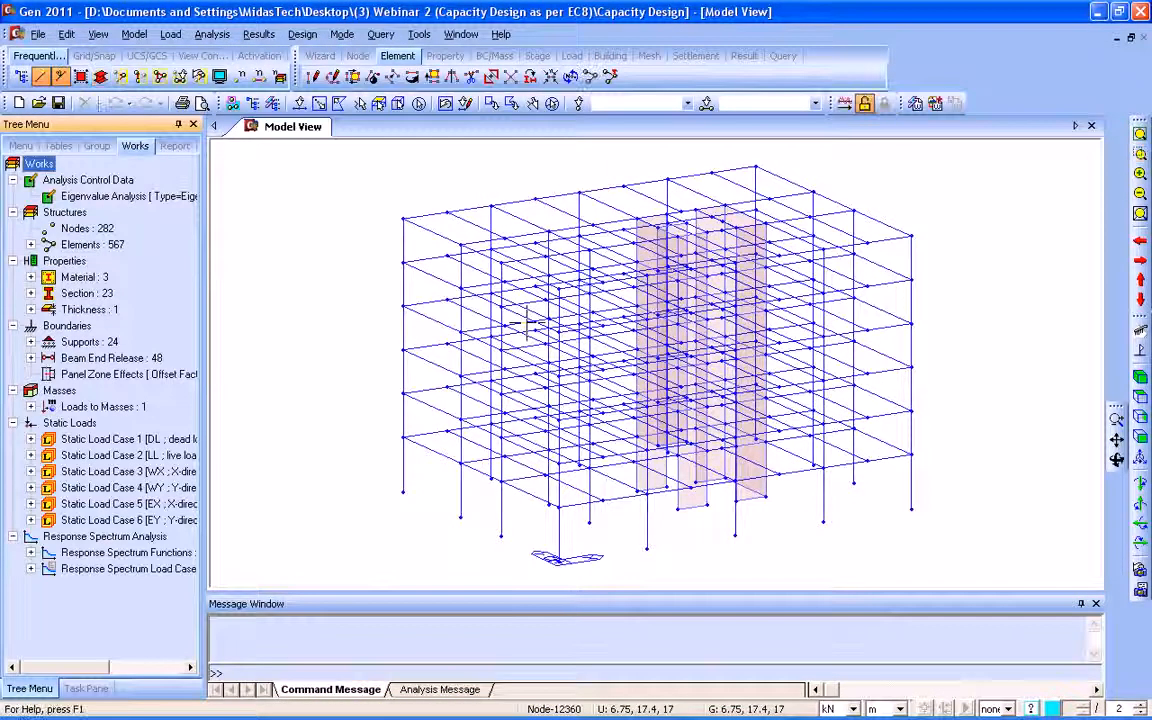
# - Turn off the display of nodes and show the building frame as solid members with hidden lines removed
pyautogui.click(219, 77)
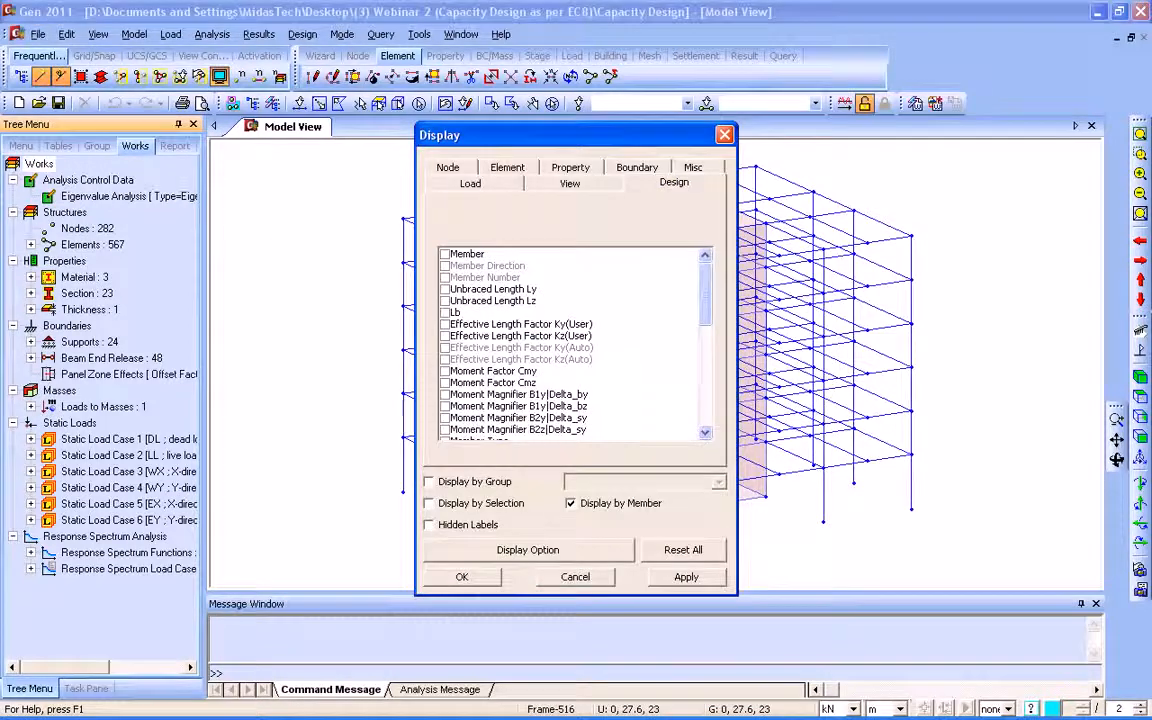
pyautogui.click(569, 183)
pyautogui.click(470, 183)
pyautogui.click(448, 168)
pyautogui.click(443, 260)
pyautogui.click(462, 577)
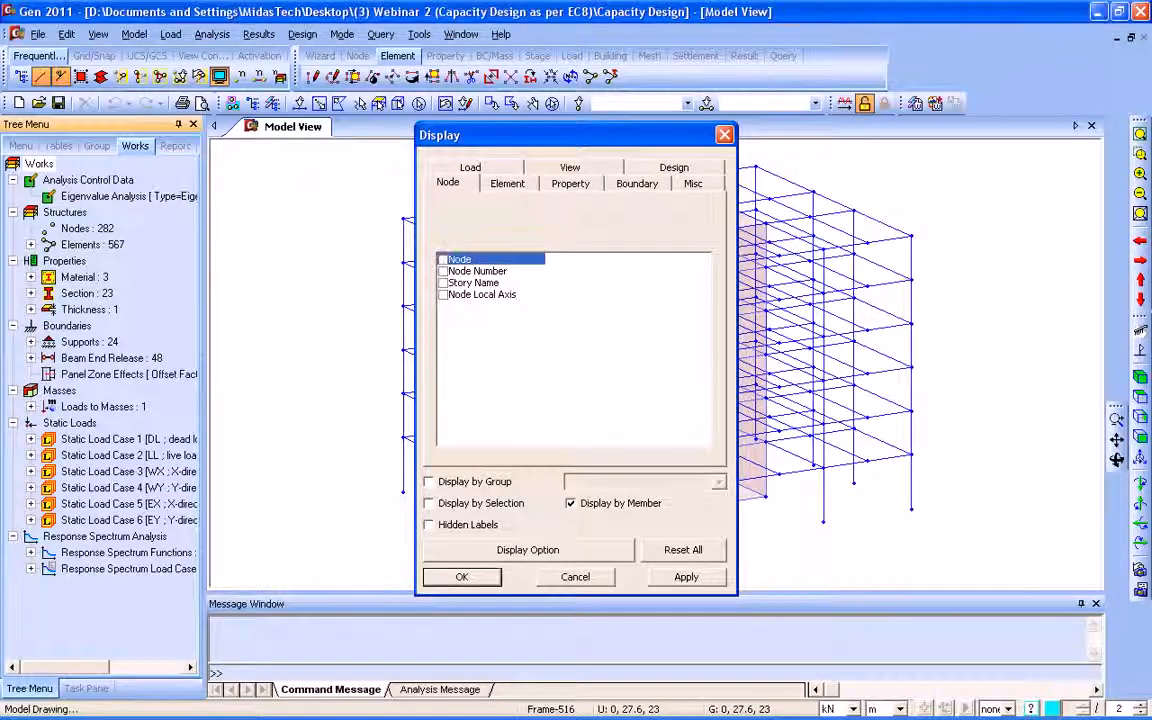
pyautogui.click(101, 77)
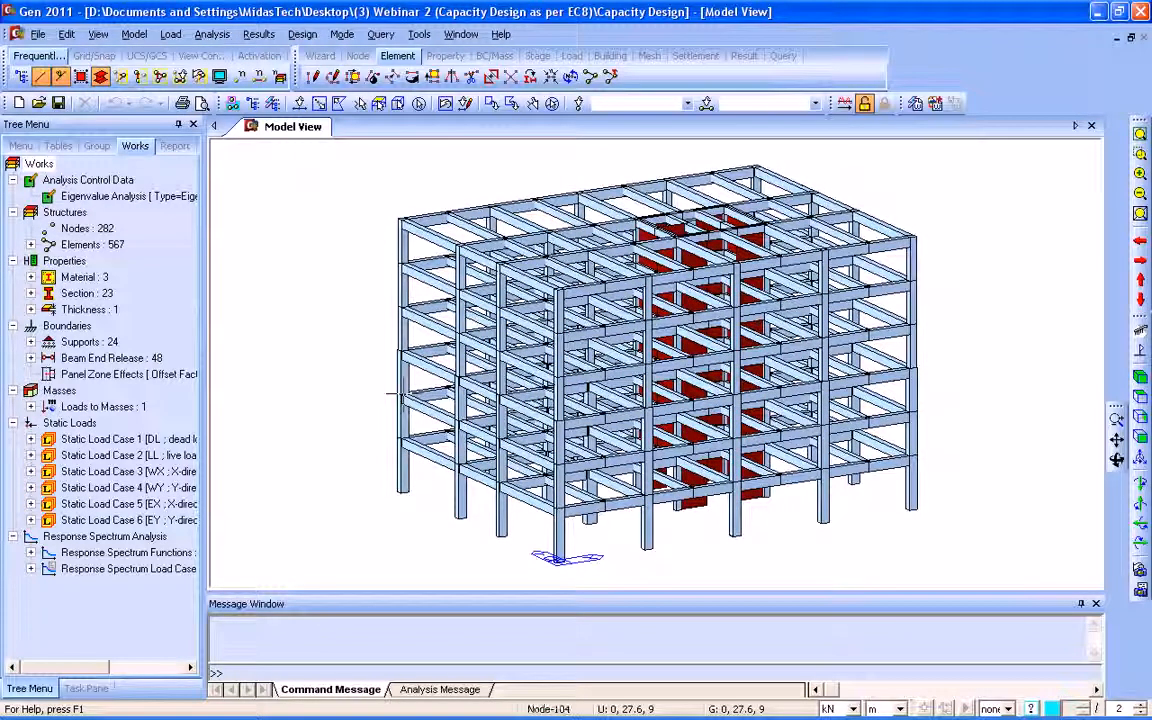
# - Switch to the PowerPoint slide show and advance to the seismic design procedure as per EN1998-1:2004
pyautogui.hotkey('alt', 'Tab')
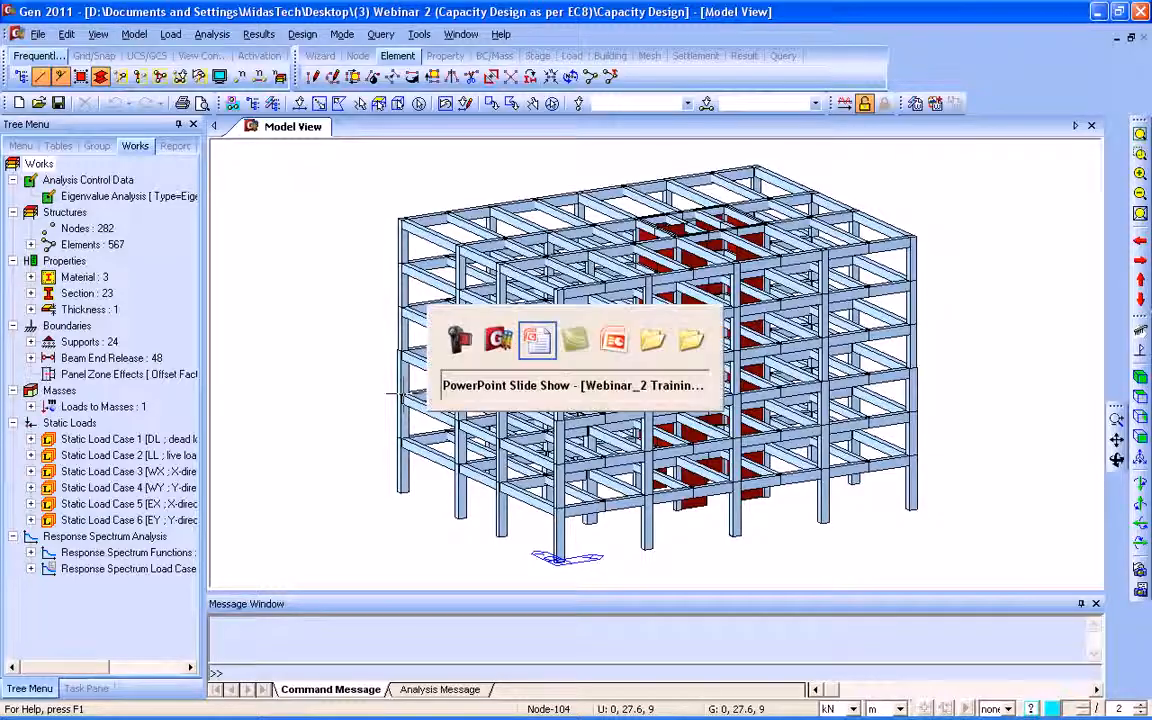
pyautogui.press('Right')
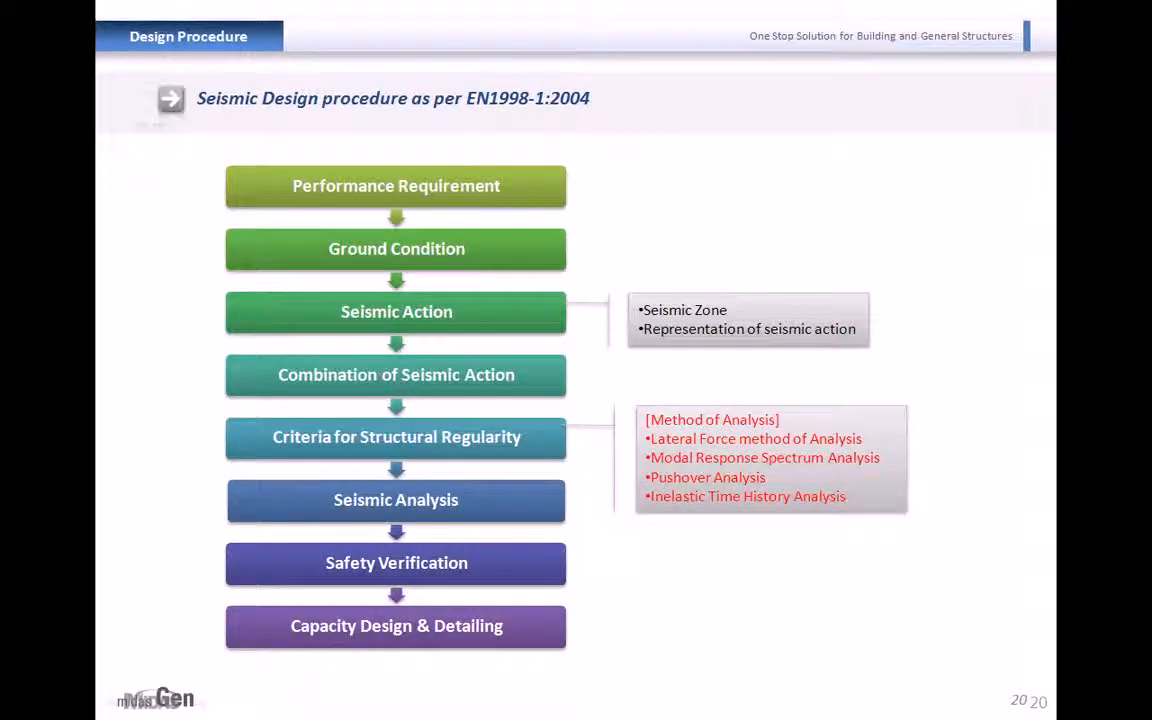
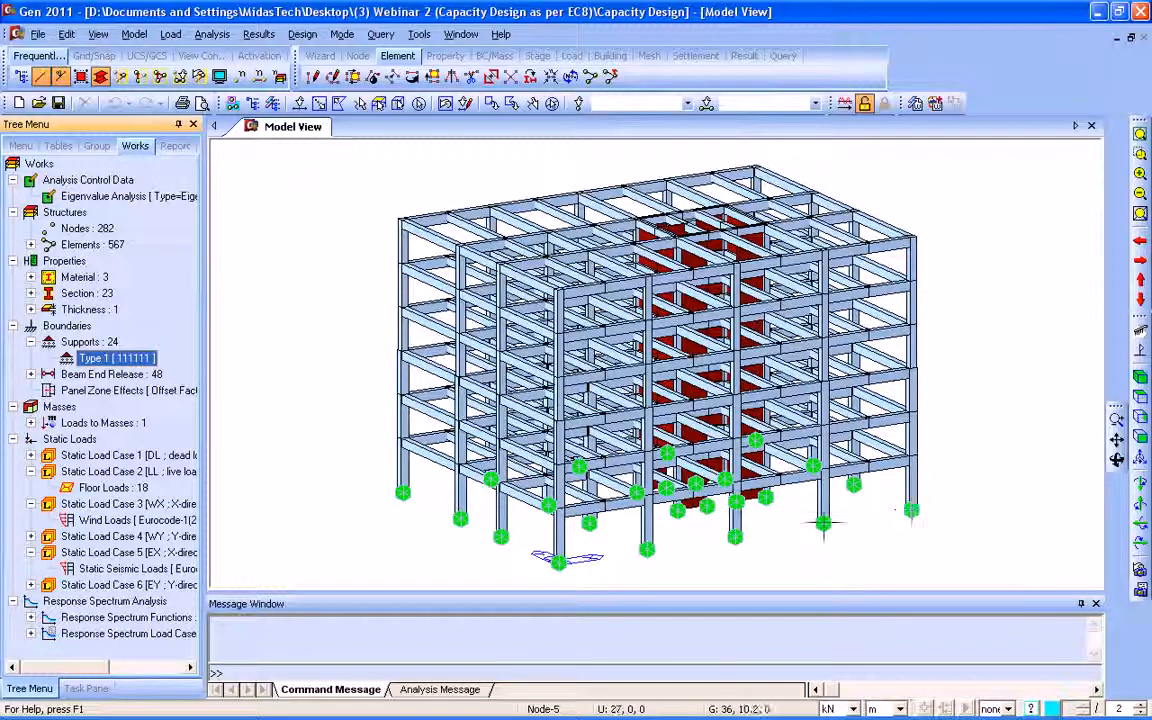
# - Undisplay the Type 1 [111111] supports and run the structural analysis of the building
pyautogui.rightClick(145, 358)
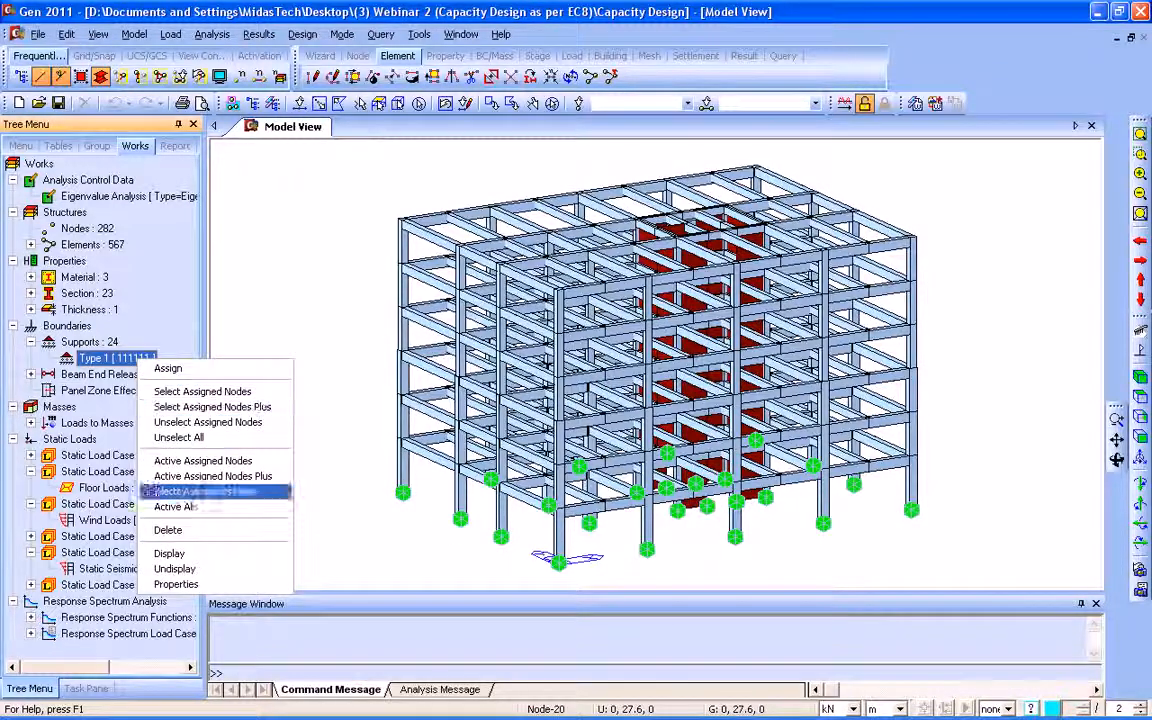
pyautogui.click(200, 568)
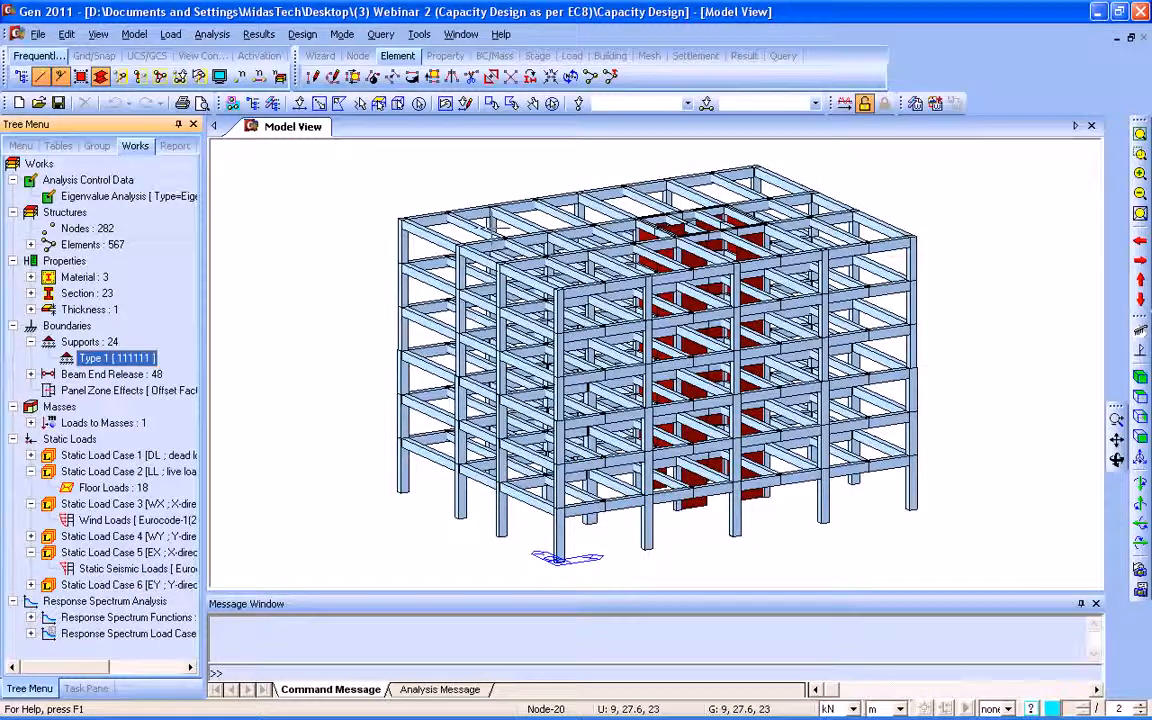
pyautogui.click(846, 104)
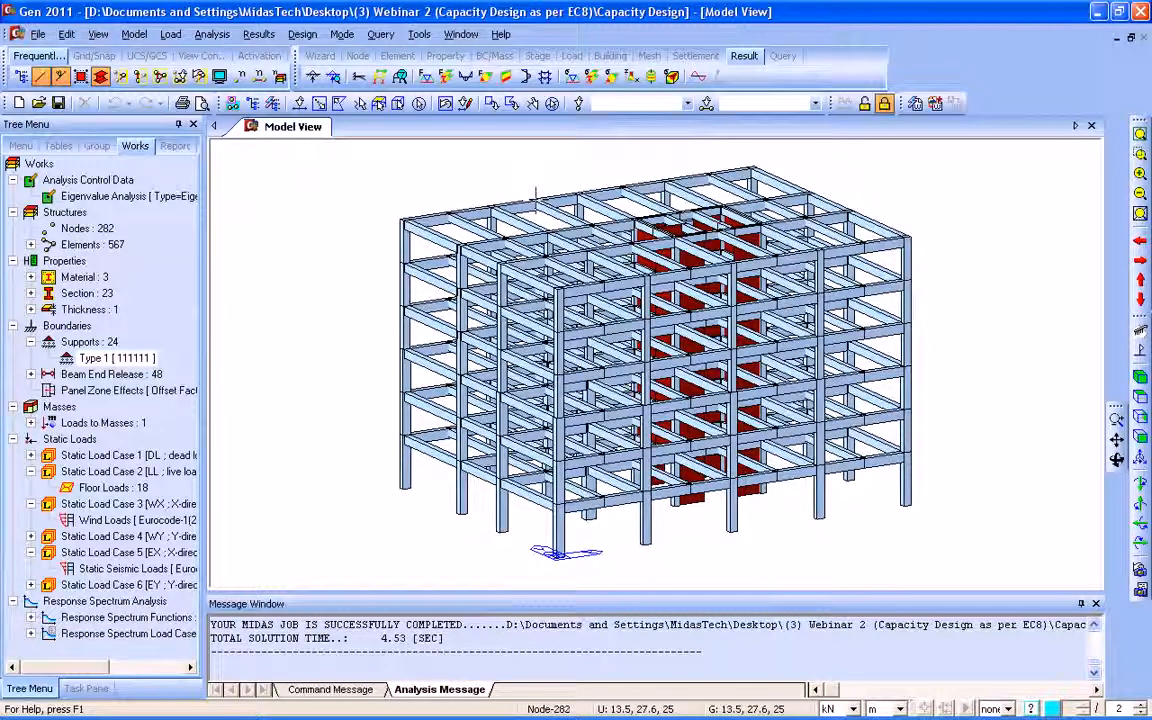
# - Inspect the split beams up close and assign design members automatically for all elements
pyautogui.moveTo(535, 195)
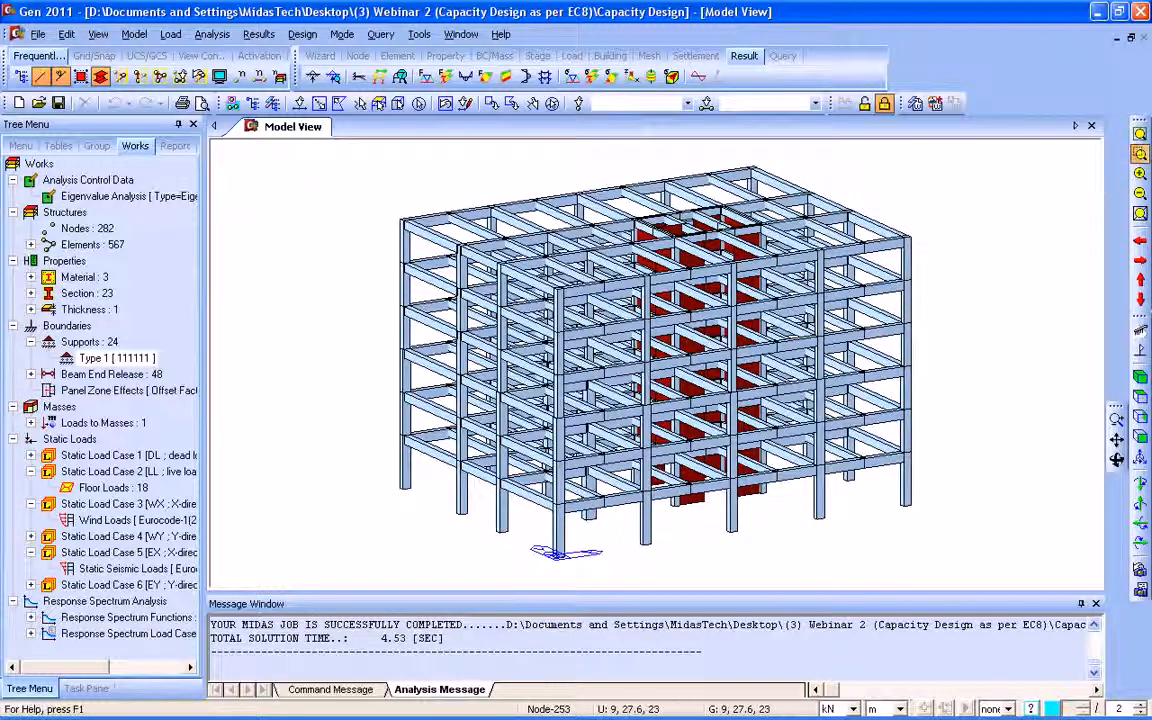
pyautogui.click(1140, 154)
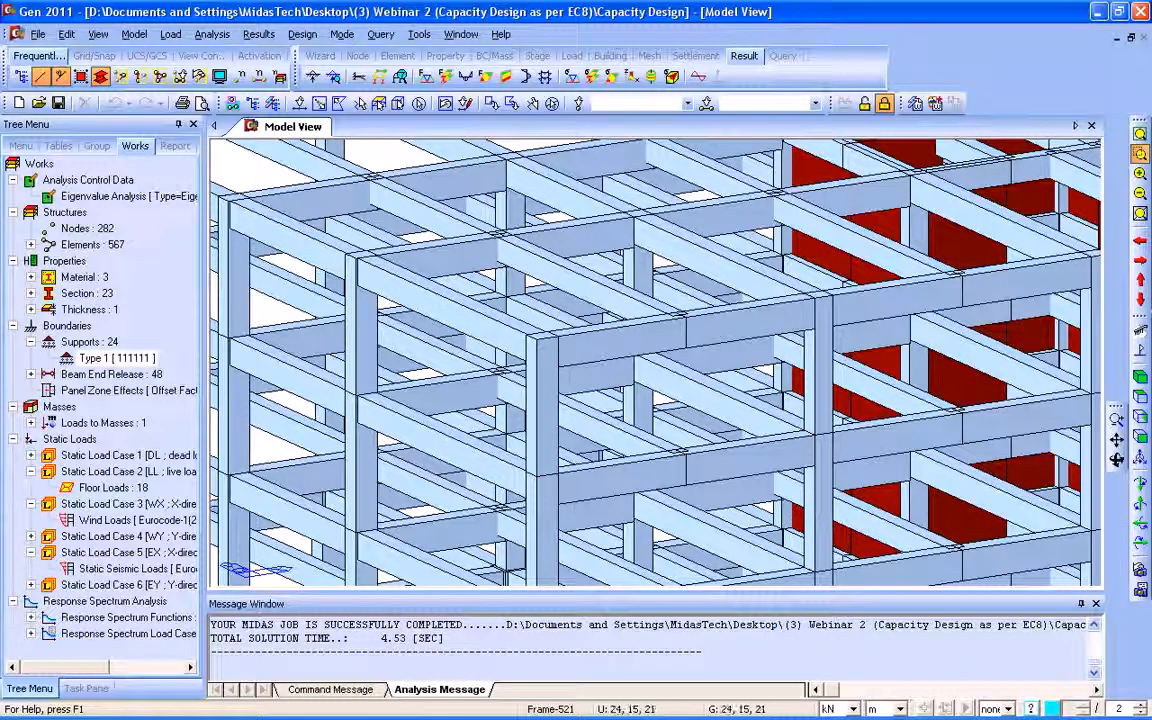
pyautogui.click(1140, 134)
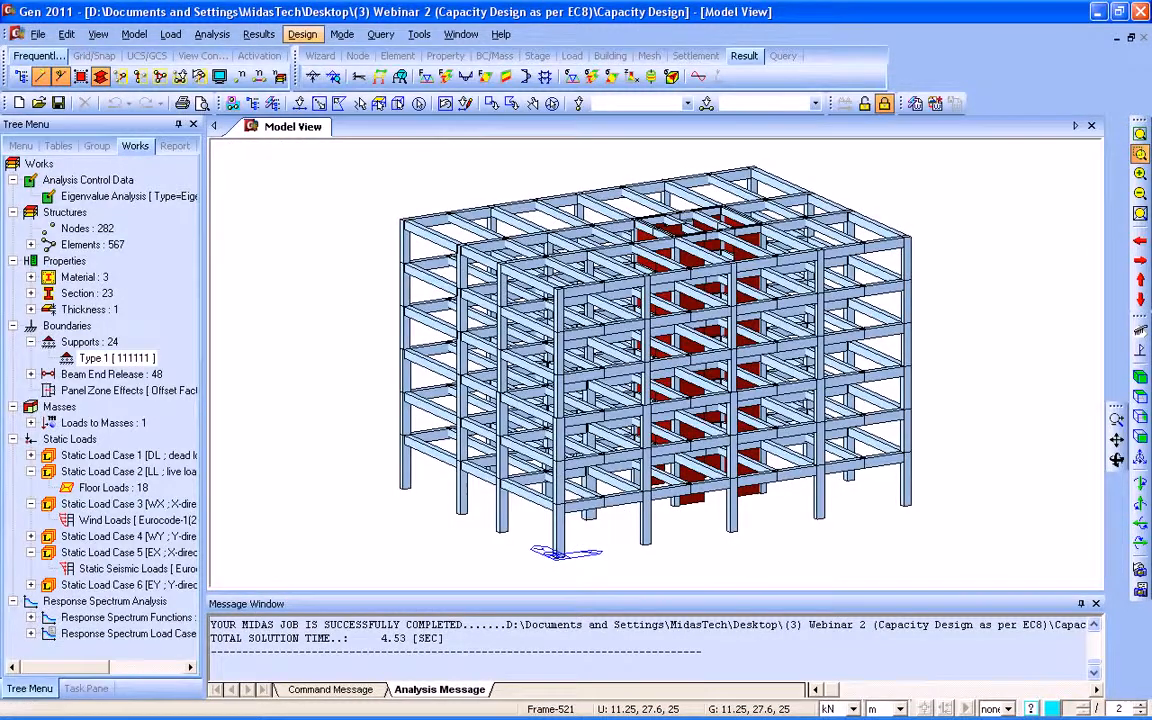
pyautogui.click(302, 34)
pyautogui.moveTo(366, 54)
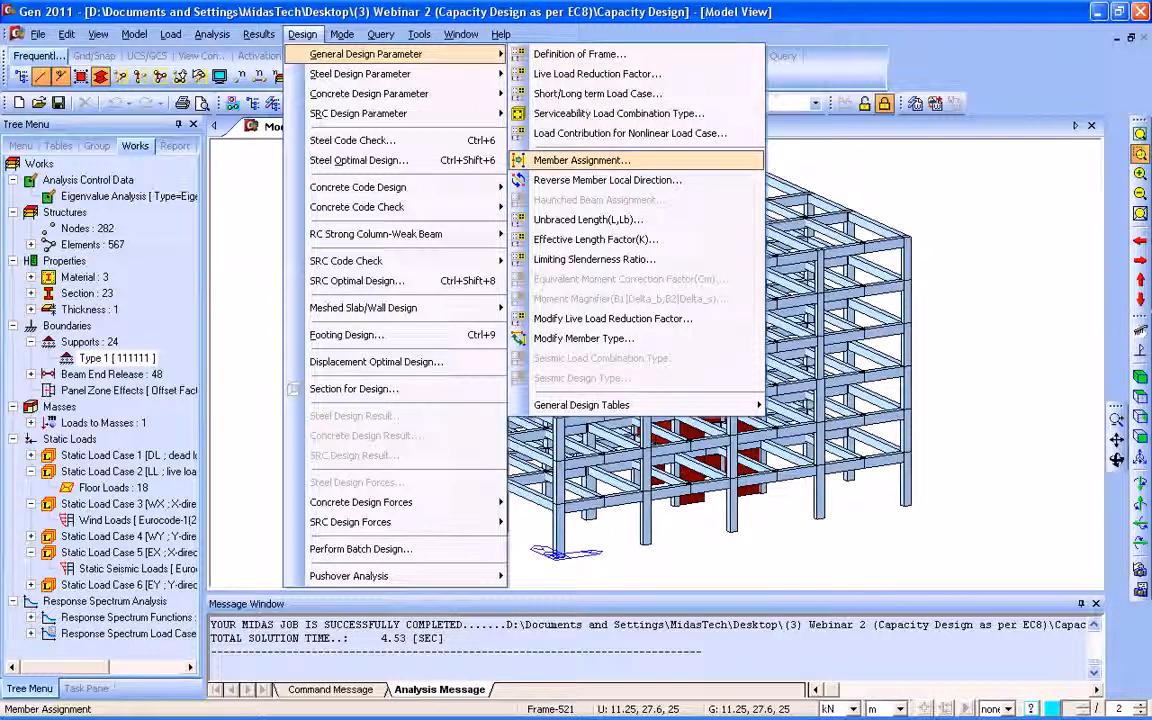
pyautogui.press('Return')
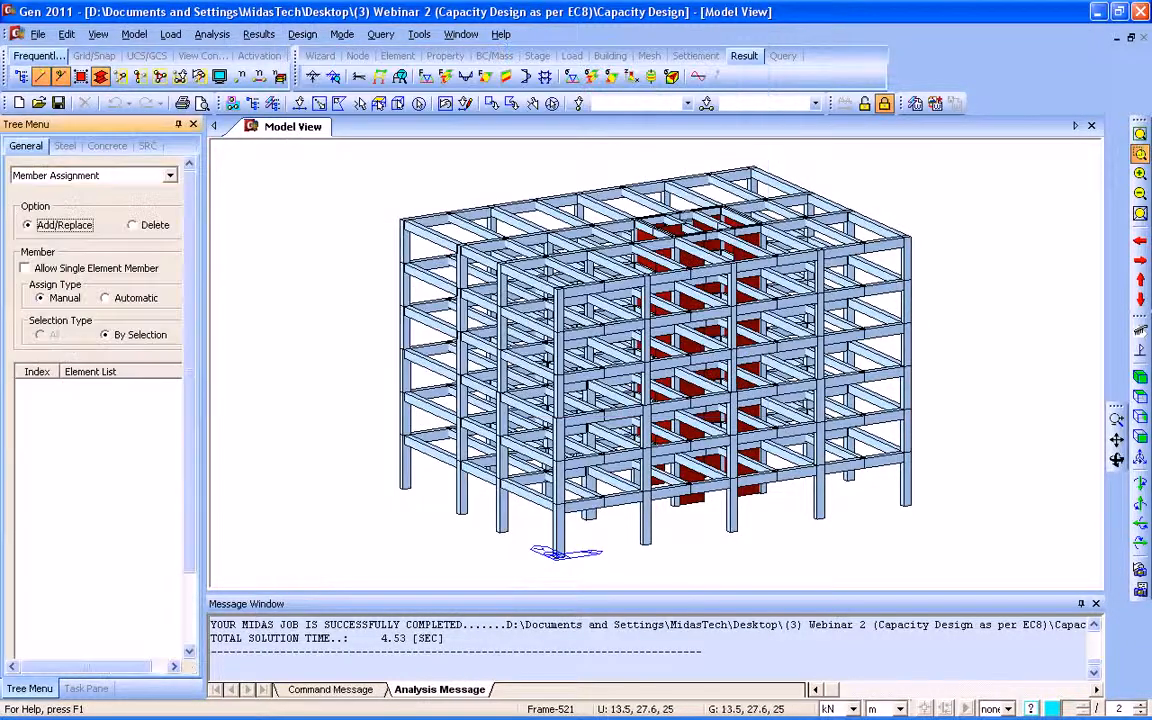
pyautogui.click(106, 298)
pyautogui.click(41, 335)
pyautogui.moveTo(190, 372); pyautogui.dragTo(190, 446)
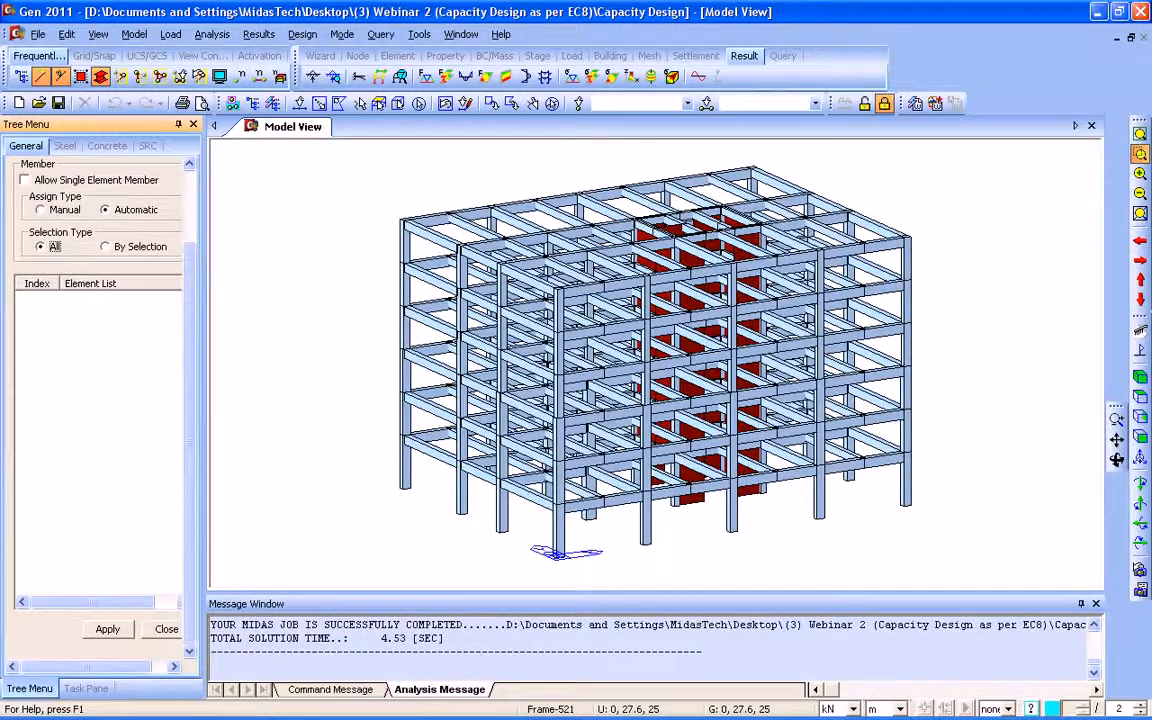
pyautogui.click(107, 629)
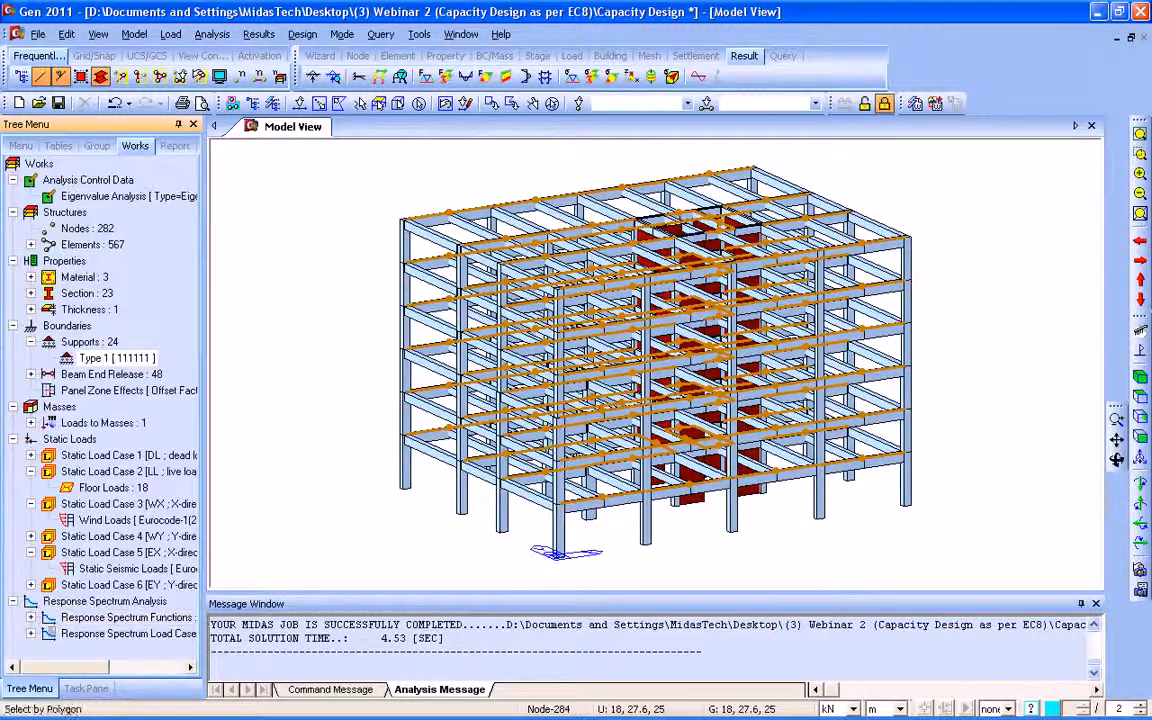
# - In the Eurocode2:04 concrete design code settings, set the national annex to Recommended with EC8:04 capacity design applied
pyautogui.click(302, 34)
pyautogui.moveTo(369, 93)
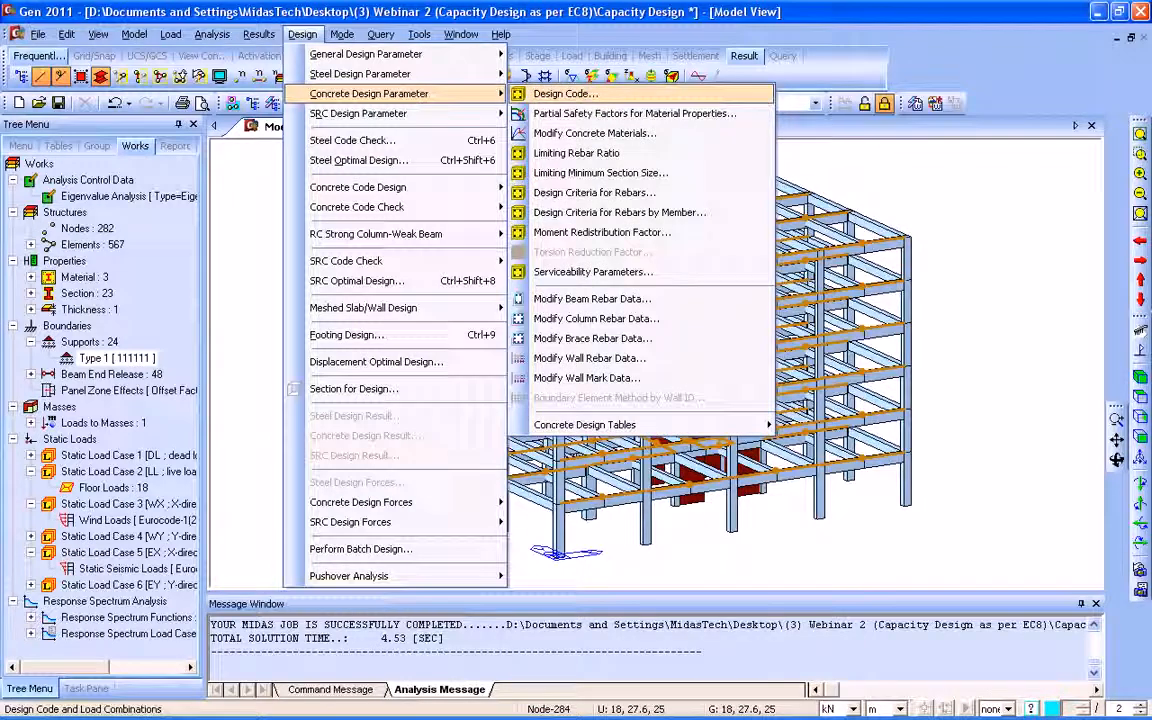
pyautogui.click(565, 93)
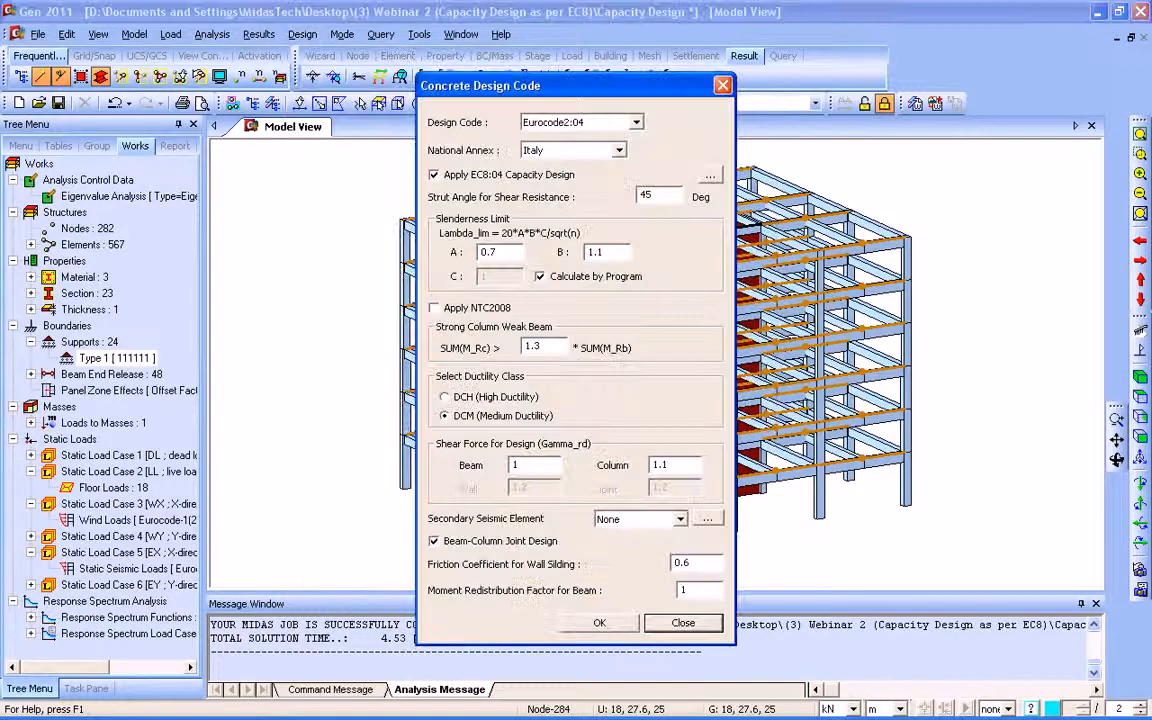
pyautogui.click(434, 175)
pyautogui.click(434, 175)
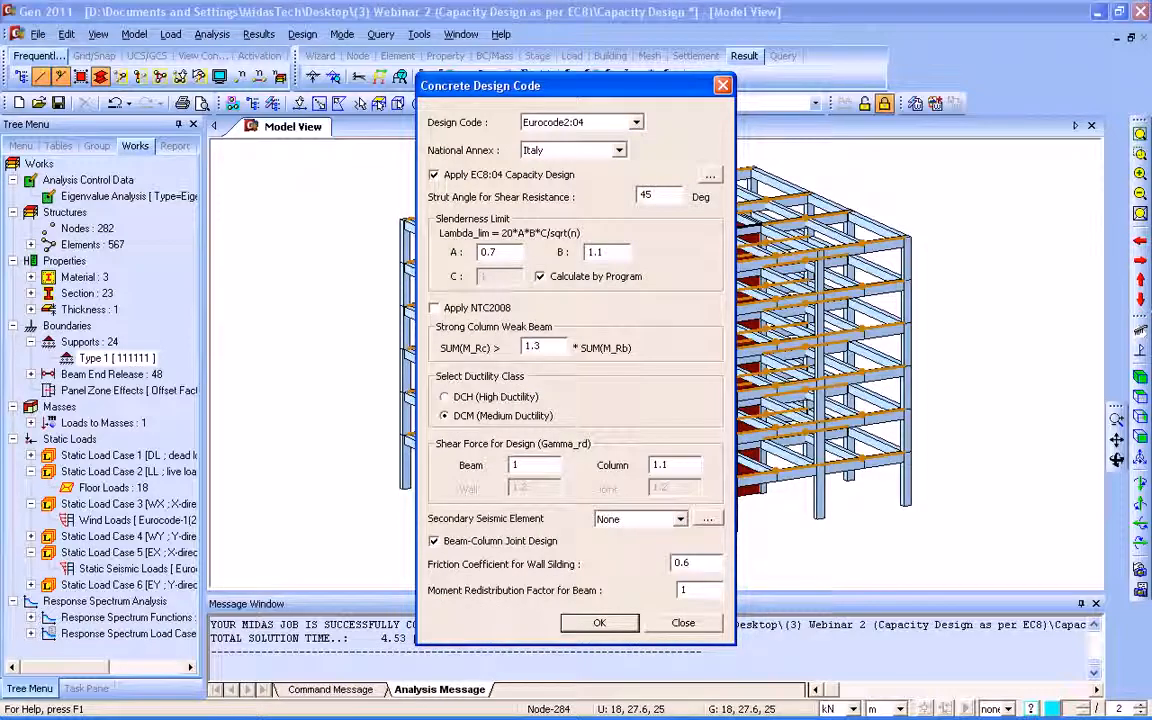
pyautogui.click(619, 150)
pyautogui.click(556, 178)
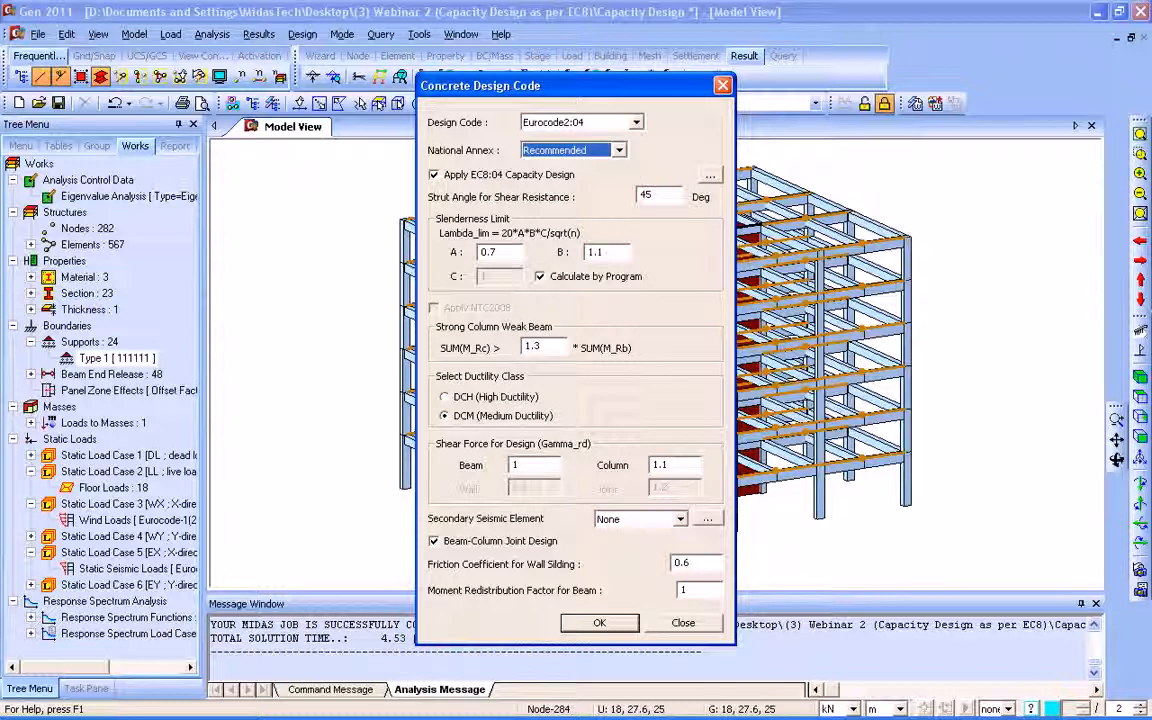
pyautogui.click(434, 175)
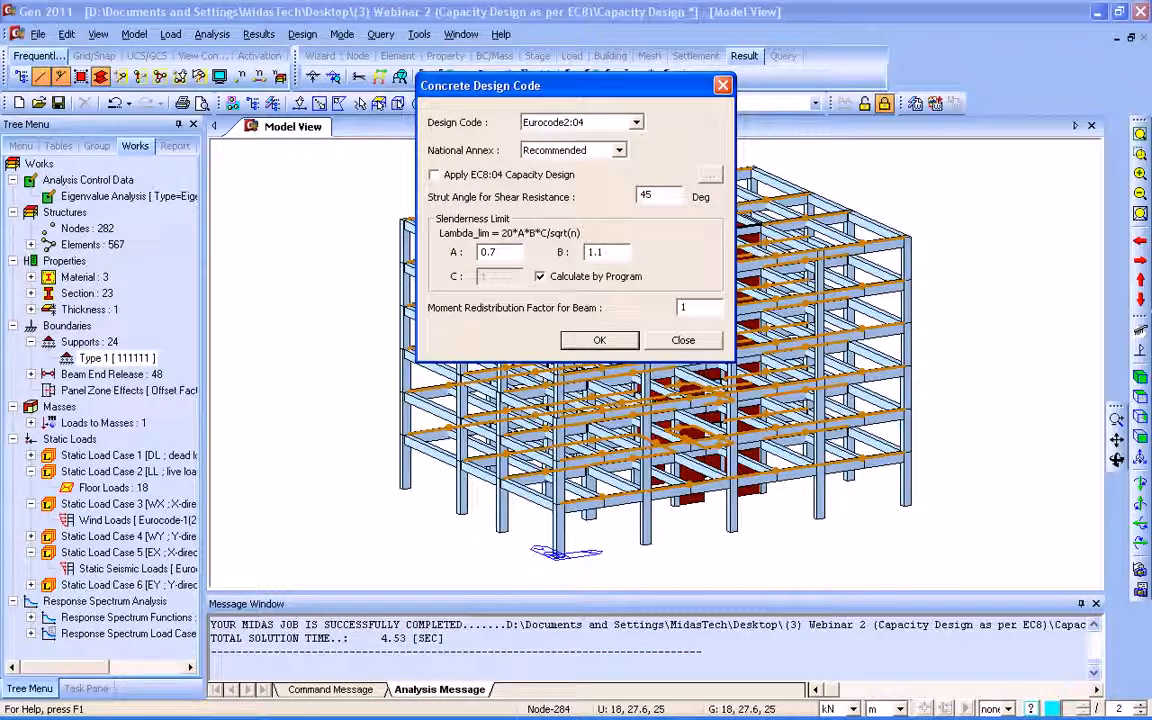
pyautogui.click(434, 175)
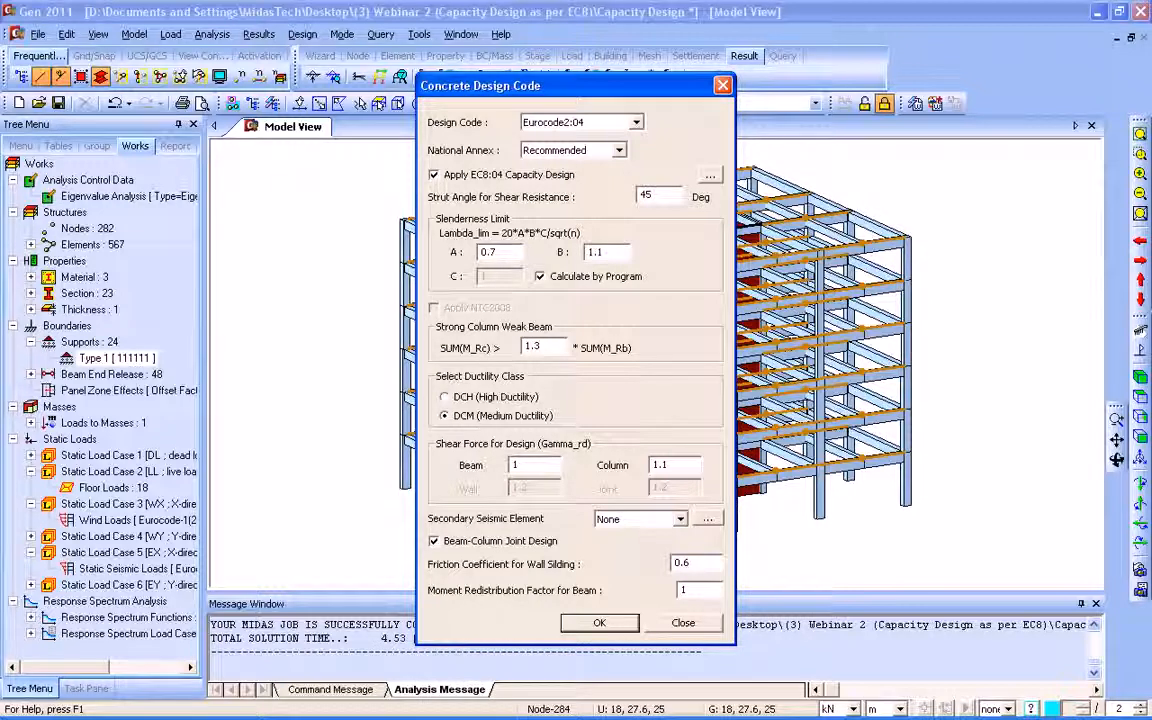
# - In the EC8:04 capacity design settings, choose Dual System as the structure type and have the behavior factor calculated by the program
pyautogui.click(710, 175)
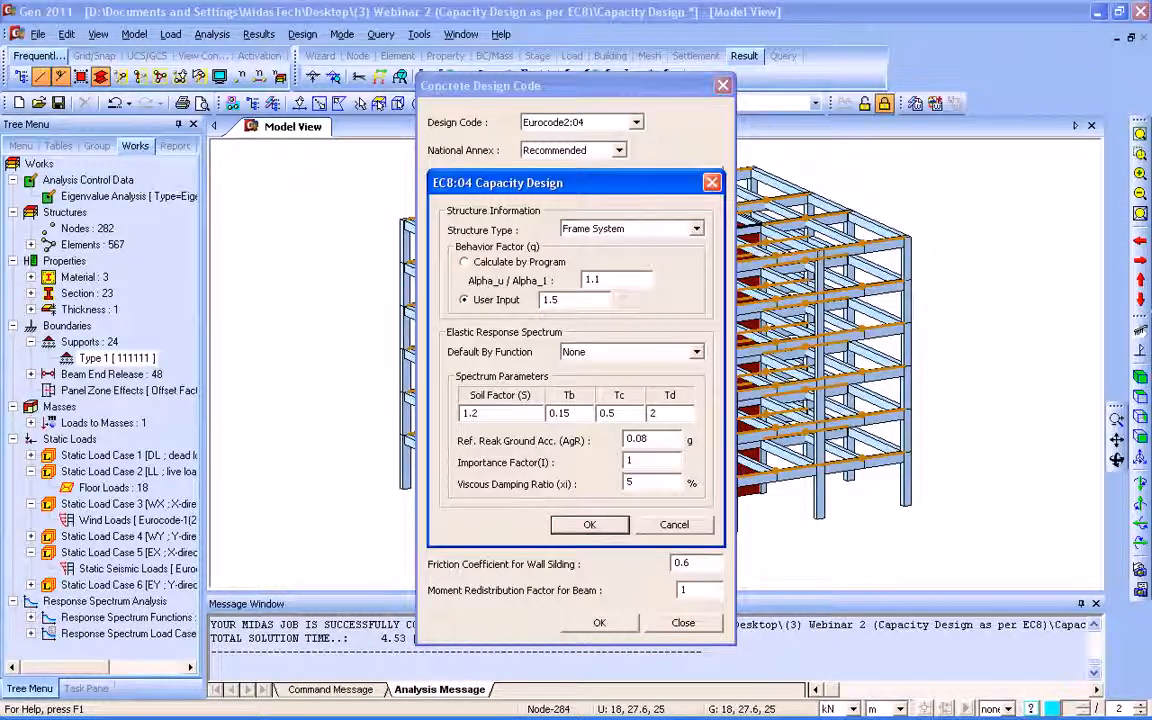
pyautogui.moveTo(600, 183); pyautogui.dragTo(553, 153)
pyautogui.click(648, 198)
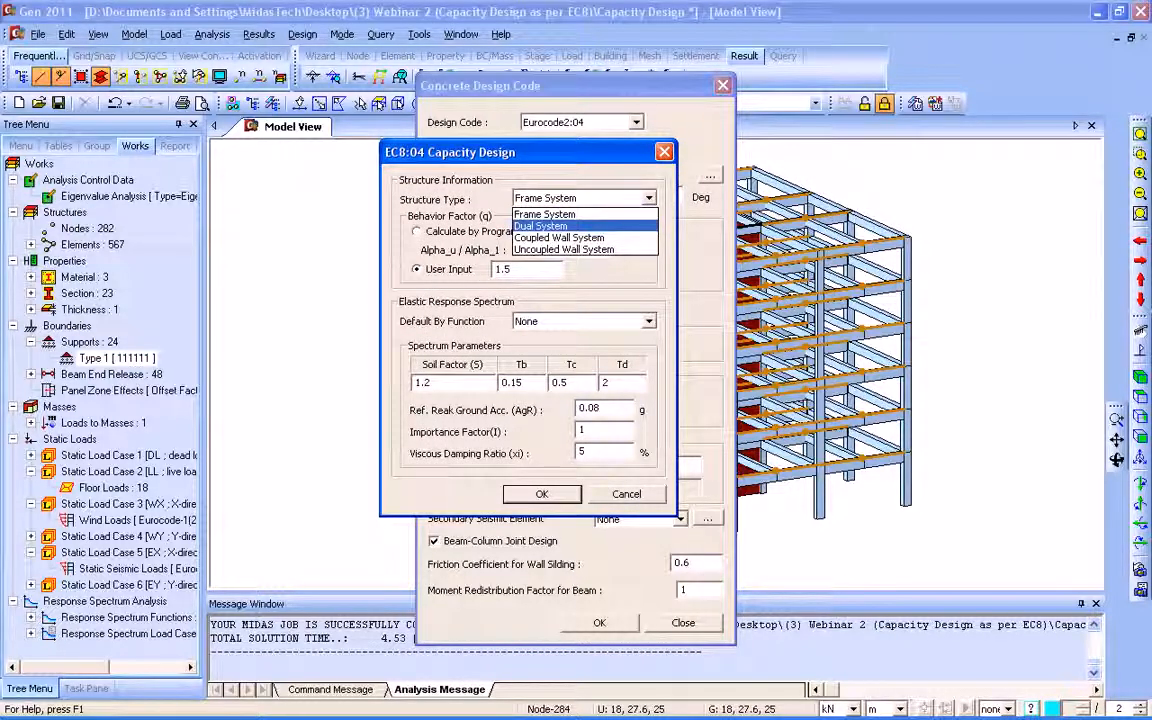
pyautogui.click(541, 226)
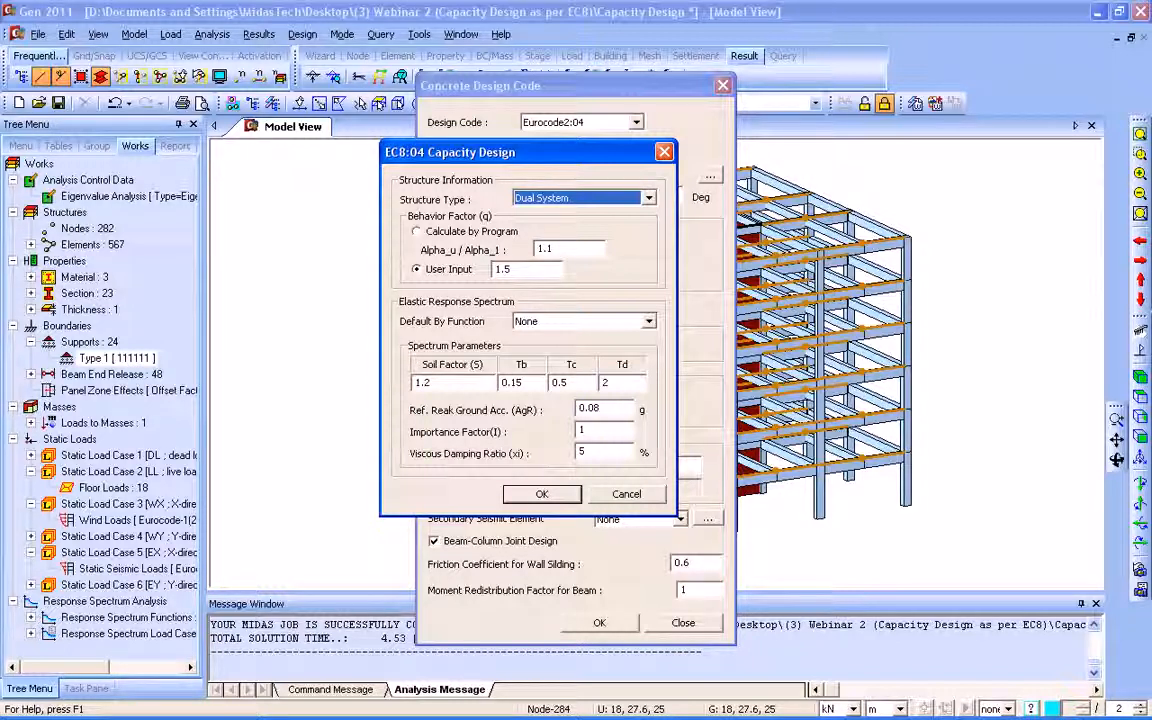
pyautogui.click(468, 231)
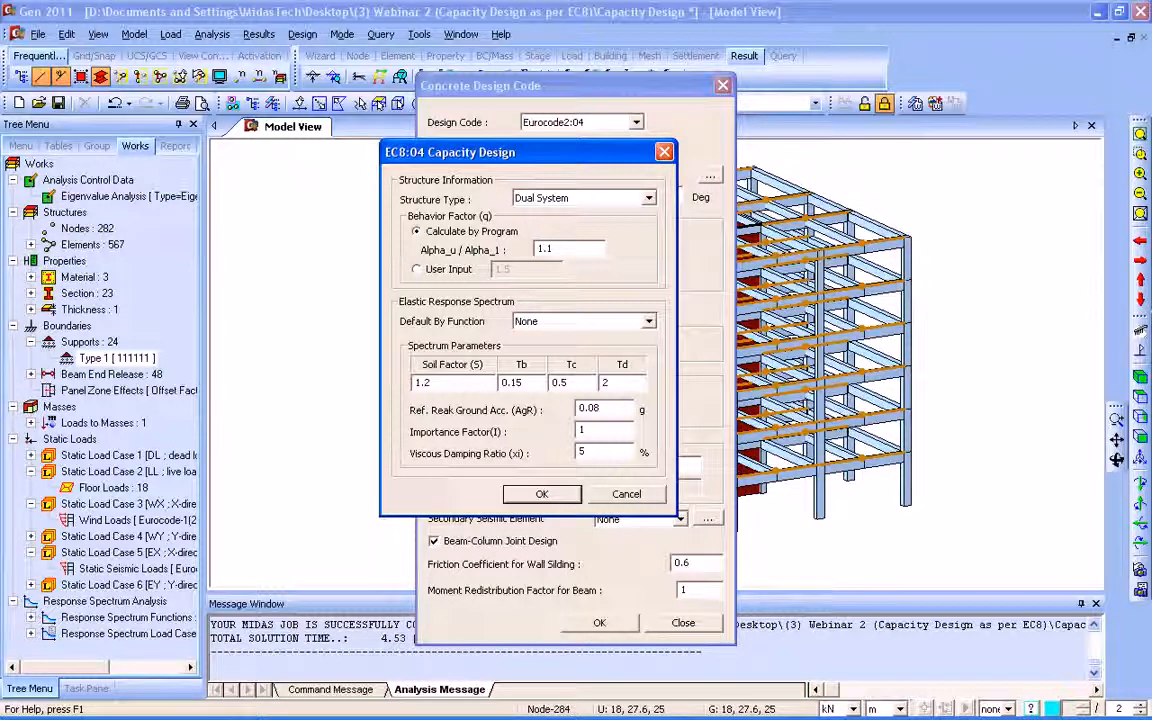
# - Base the elastic response spectrum on the EURO2004 H-ELASTIC function, confirm the capacity design settings and close the concrete design code settings
pyautogui.click(648, 321)
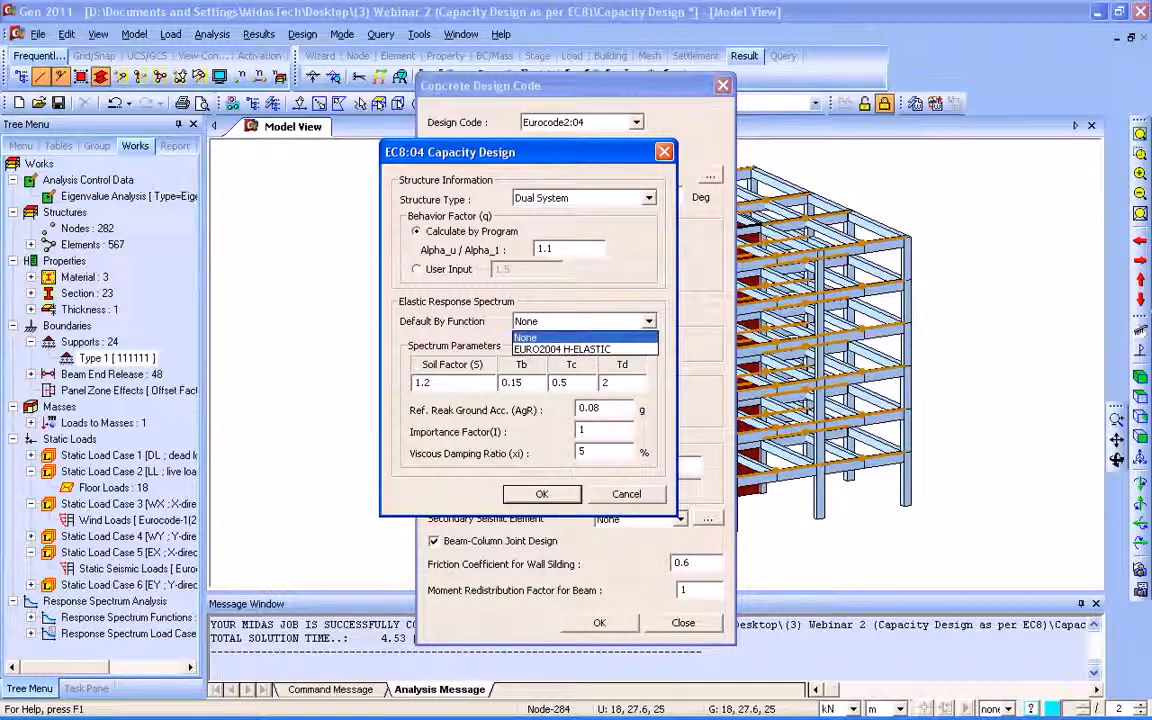
pyautogui.click(562, 349)
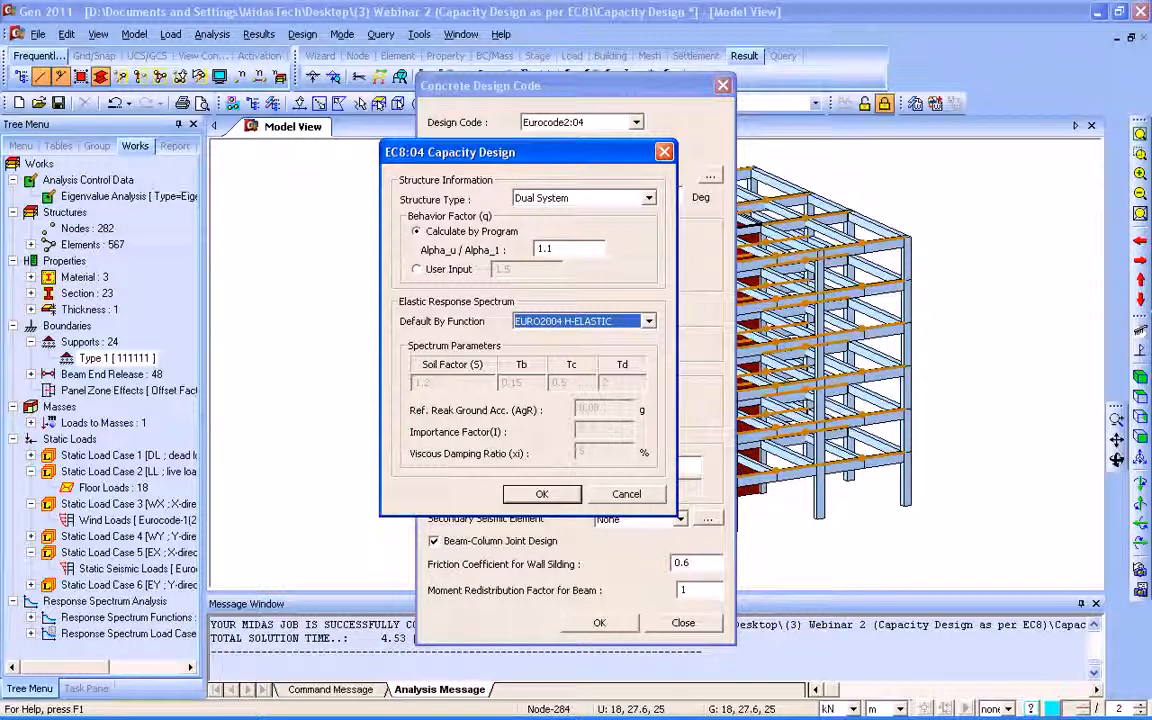
pyautogui.click(542, 494)
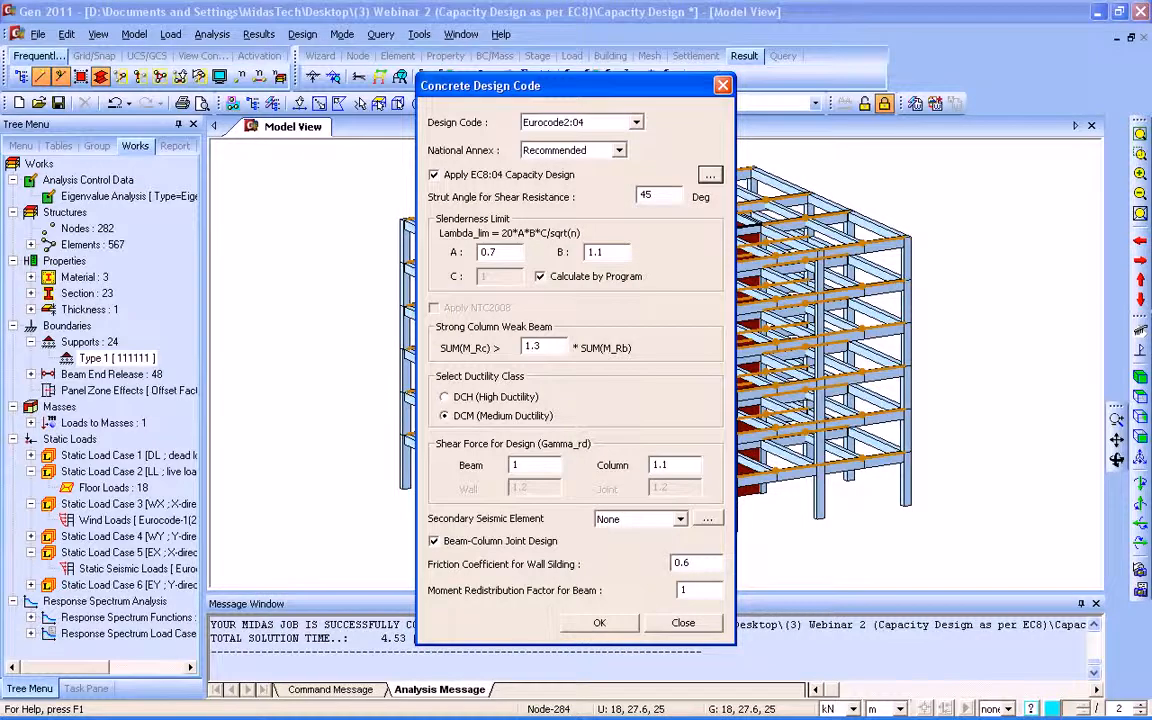
pyautogui.press('Escape')
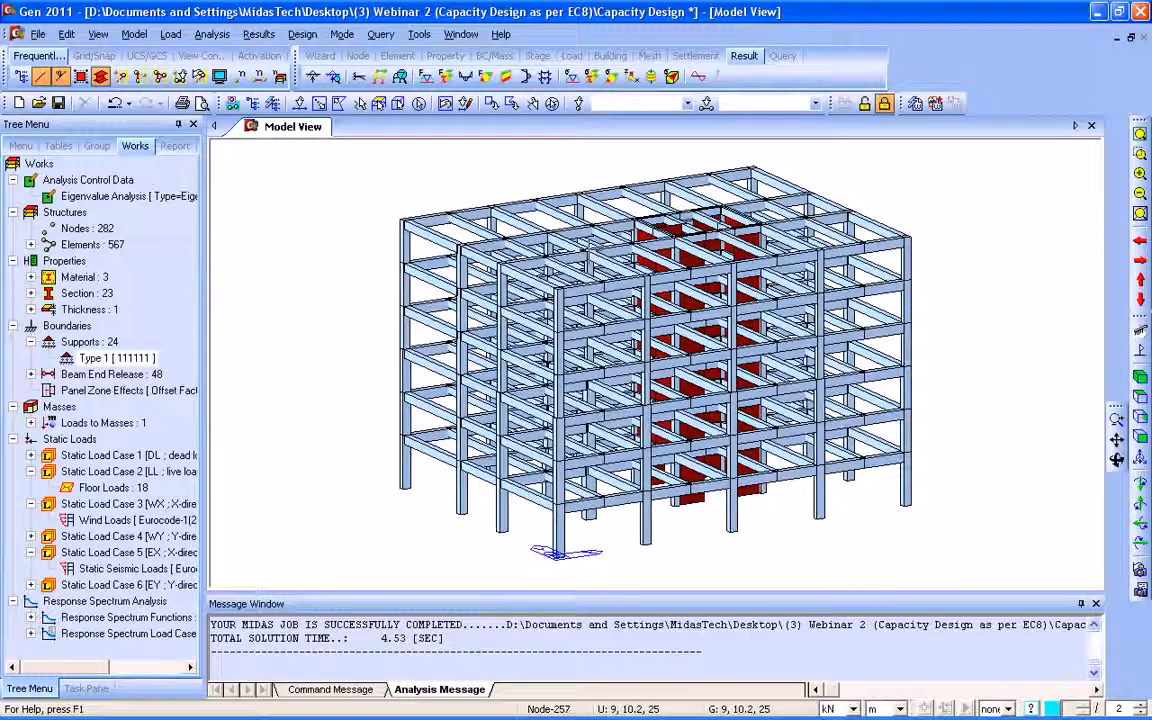
# - Review and confirm the rebar design criteria with main bars P20, P25, P32 for beams and P25, P32, P40 for columns
pyautogui.click(302, 34)
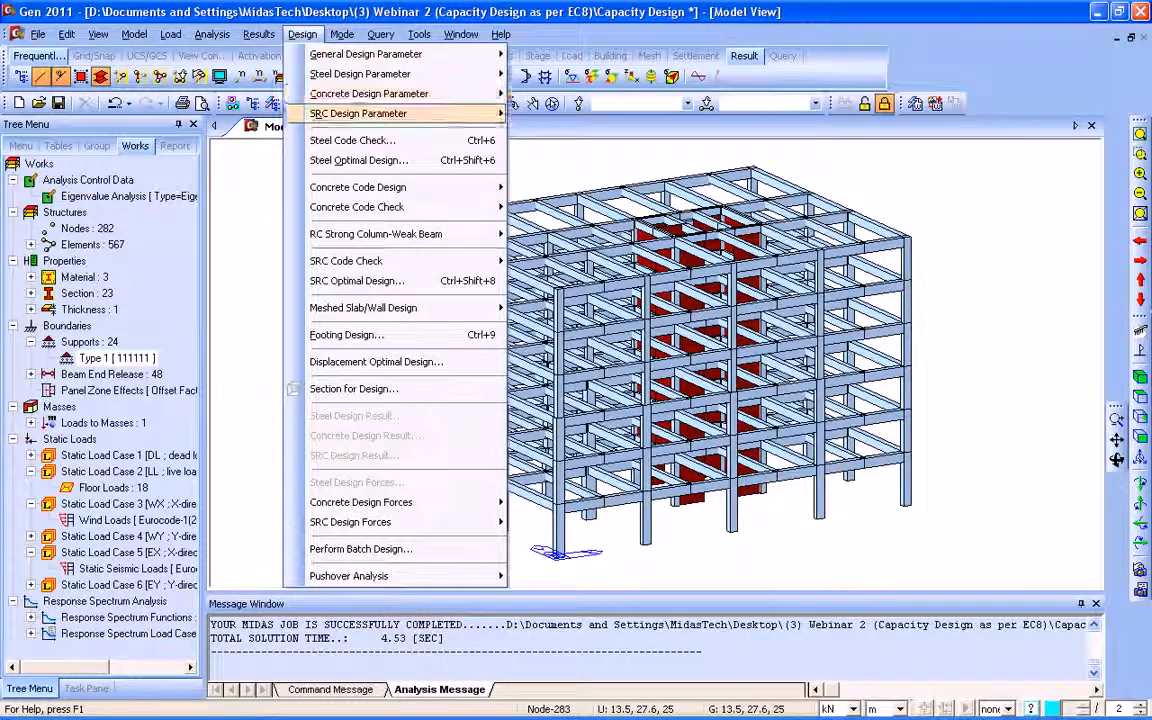
pyautogui.moveTo(368, 93)
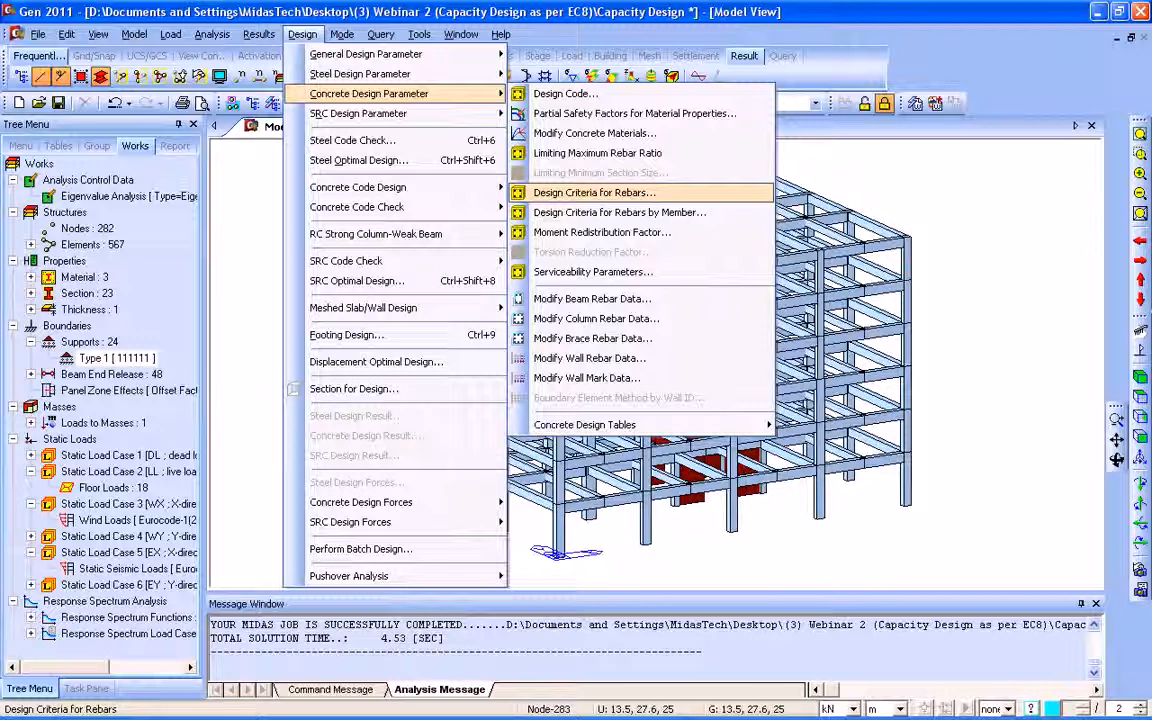
pyautogui.click(595, 193)
pyautogui.moveTo(576, 46); pyautogui.dragTo(402, 31)
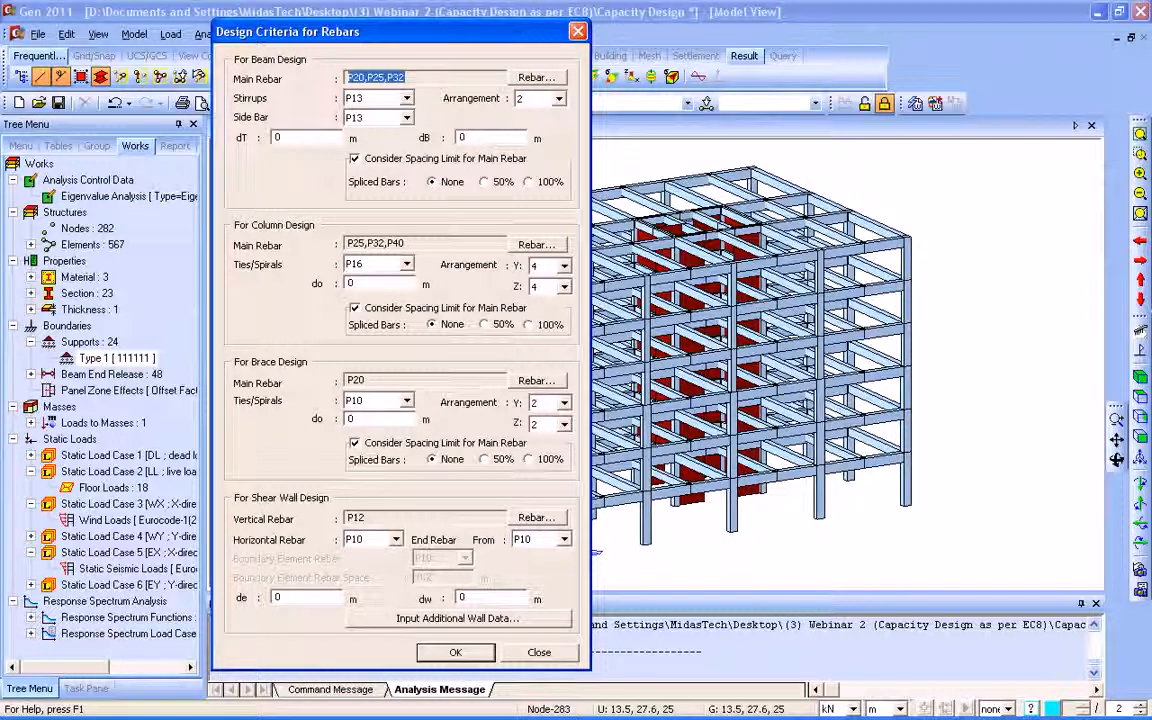
pyautogui.click(537, 78)
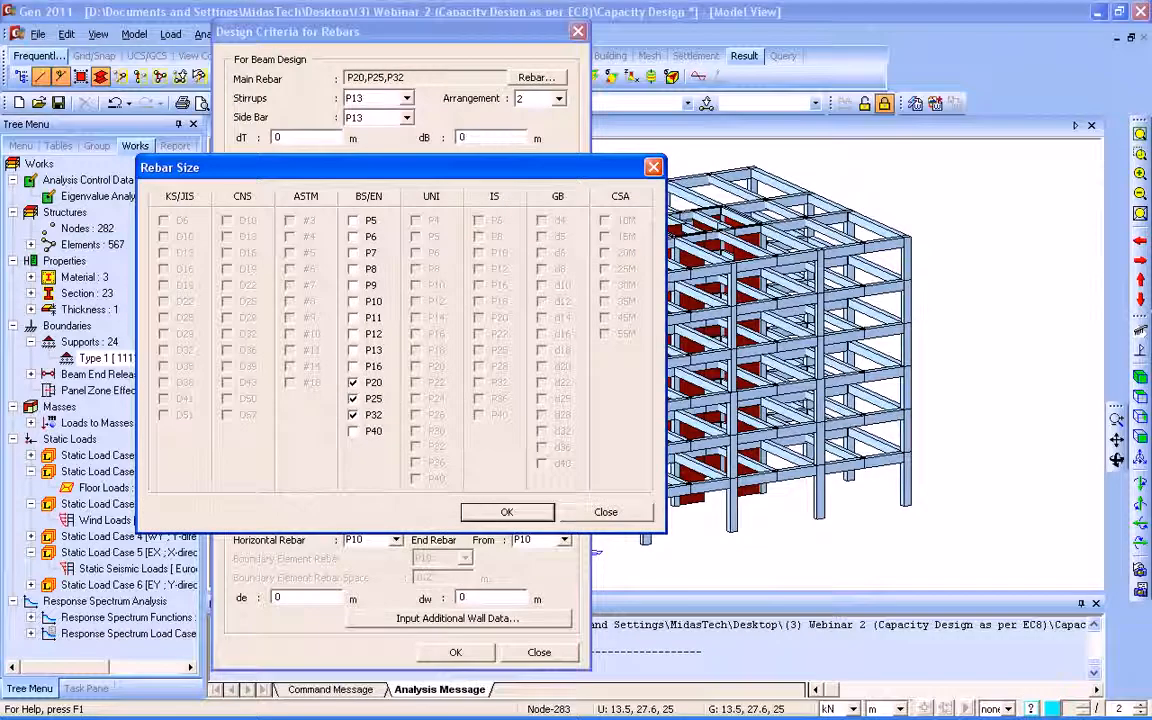
pyautogui.press('Escape')
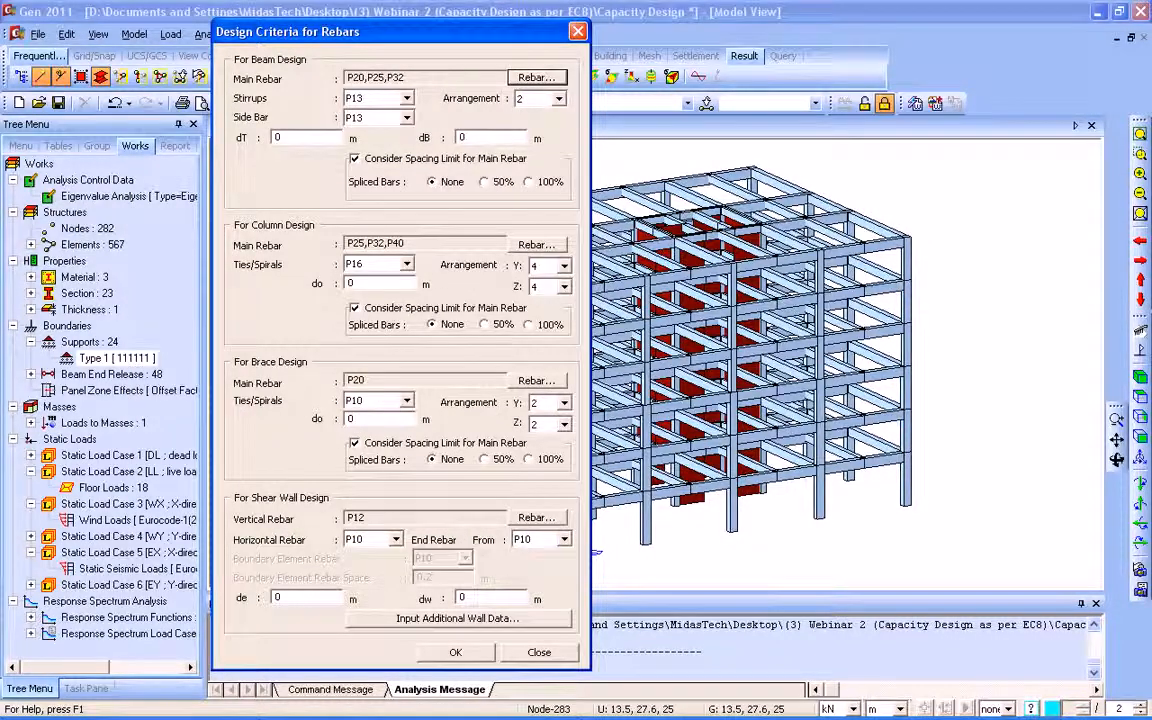
pyautogui.click(537, 245)
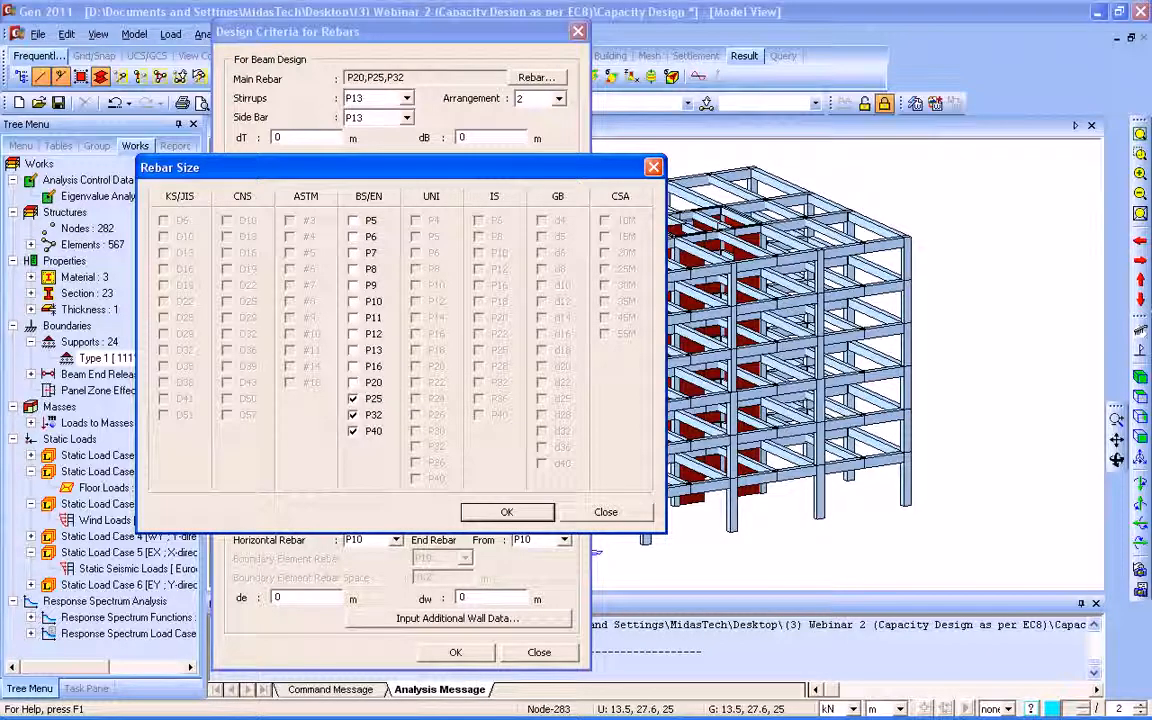
pyautogui.press('Return')
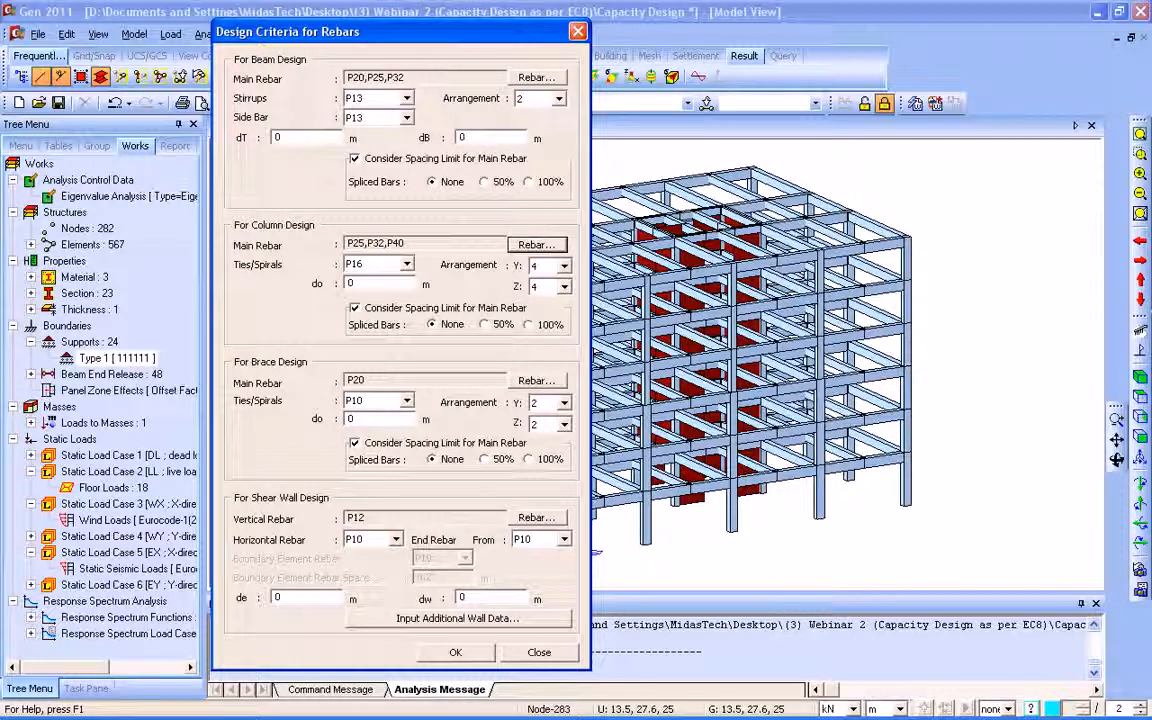
pyautogui.click(456, 652)
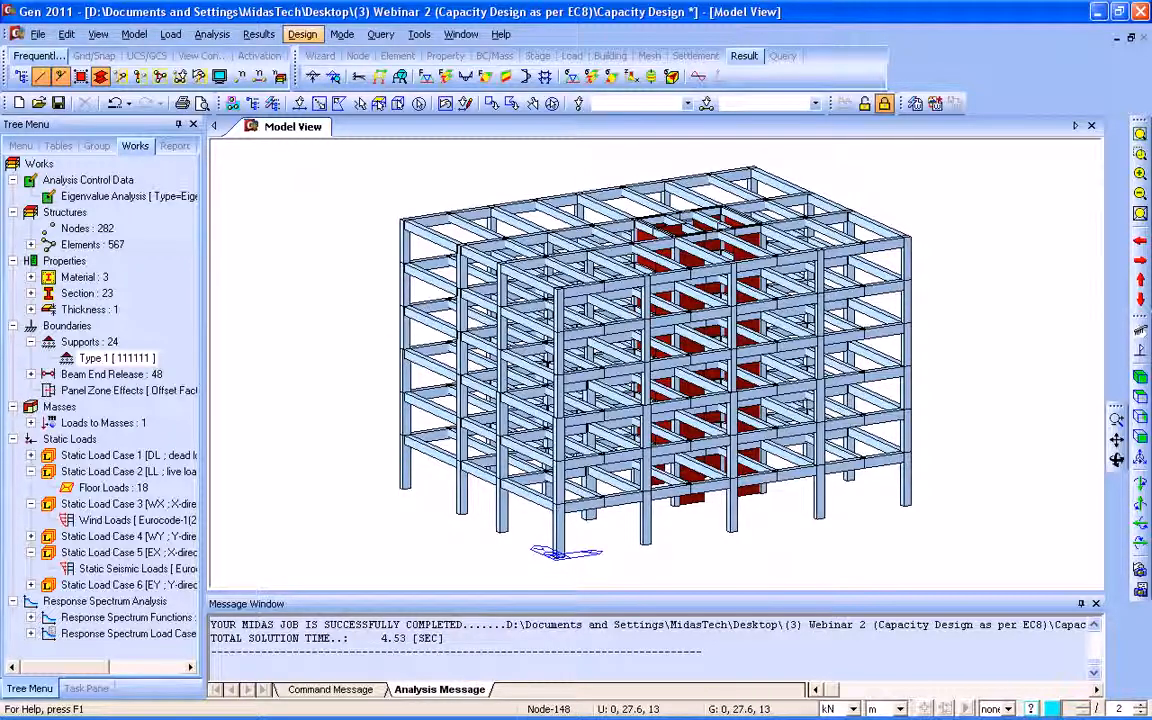
# - Run the RC strong column-weak beam ductile design and minimize the column and beam design result windows
pyautogui.click(302, 34)
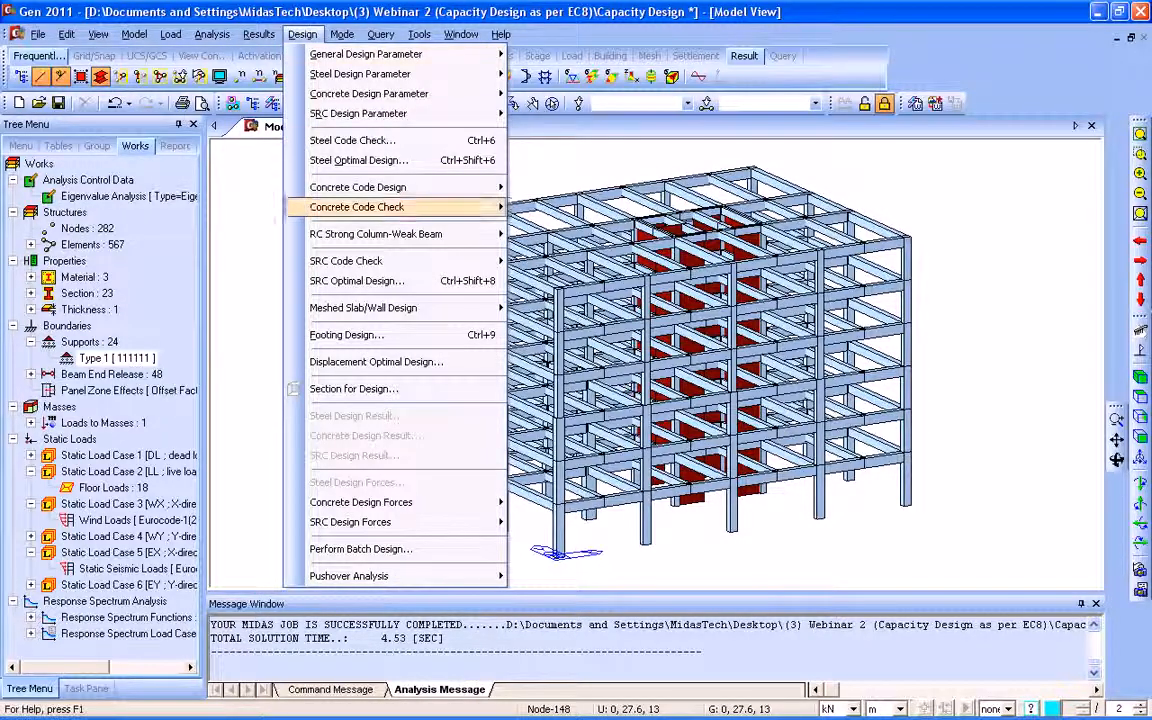
pyautogui.moveTo(376, 234)
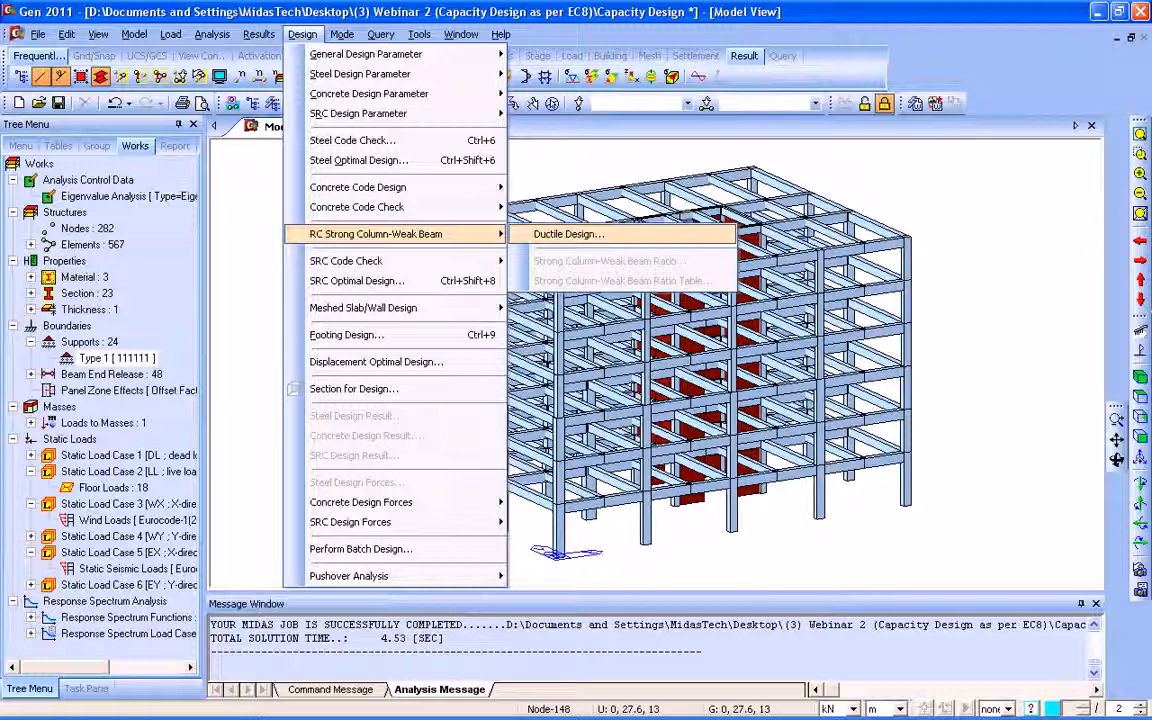
pyautogui.click(569, 234)
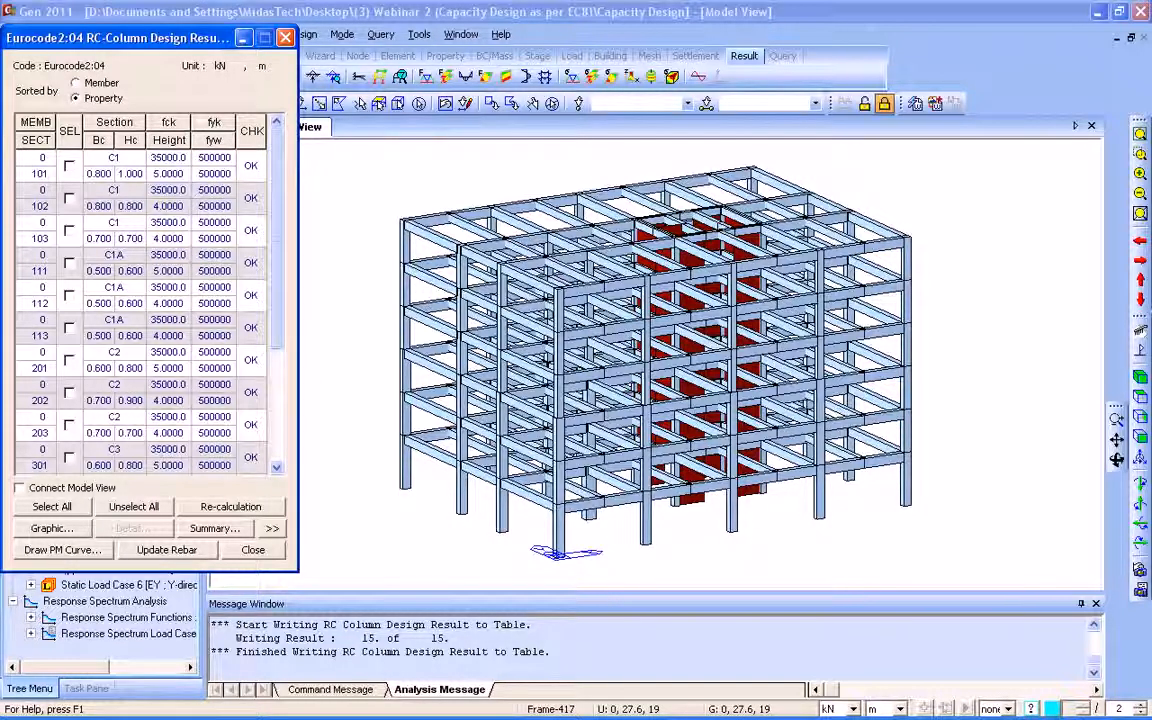
pyautogui.click(244, 38)
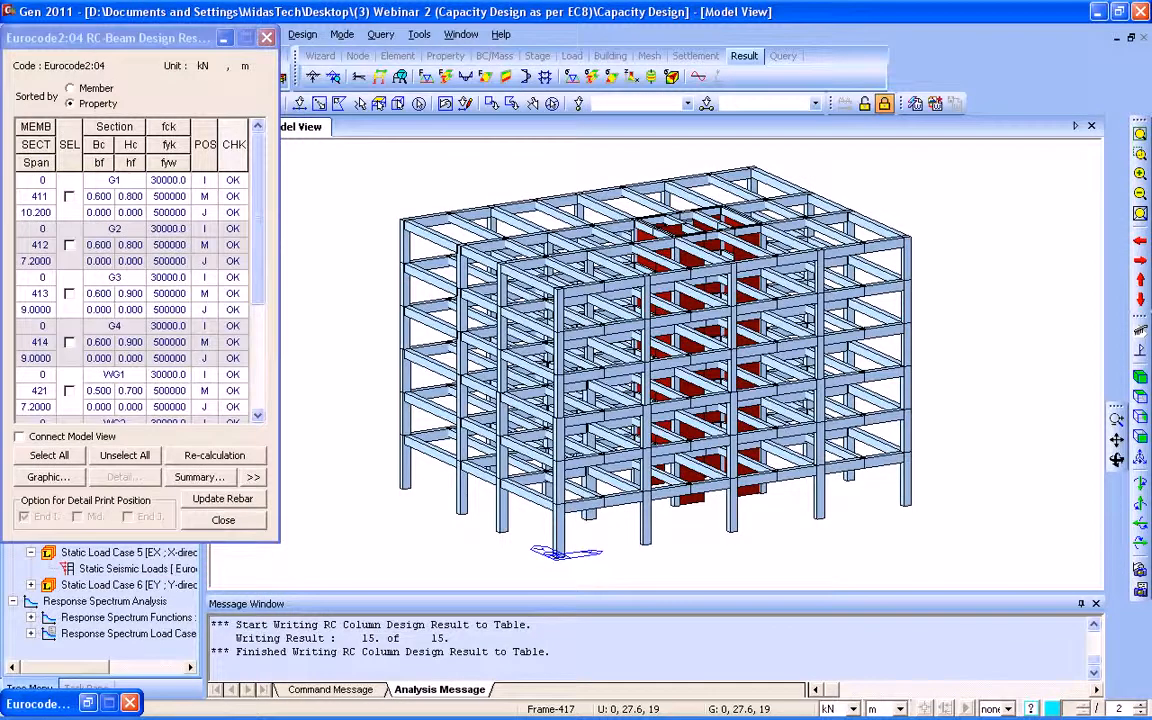
pyautogui.click(225, 38)
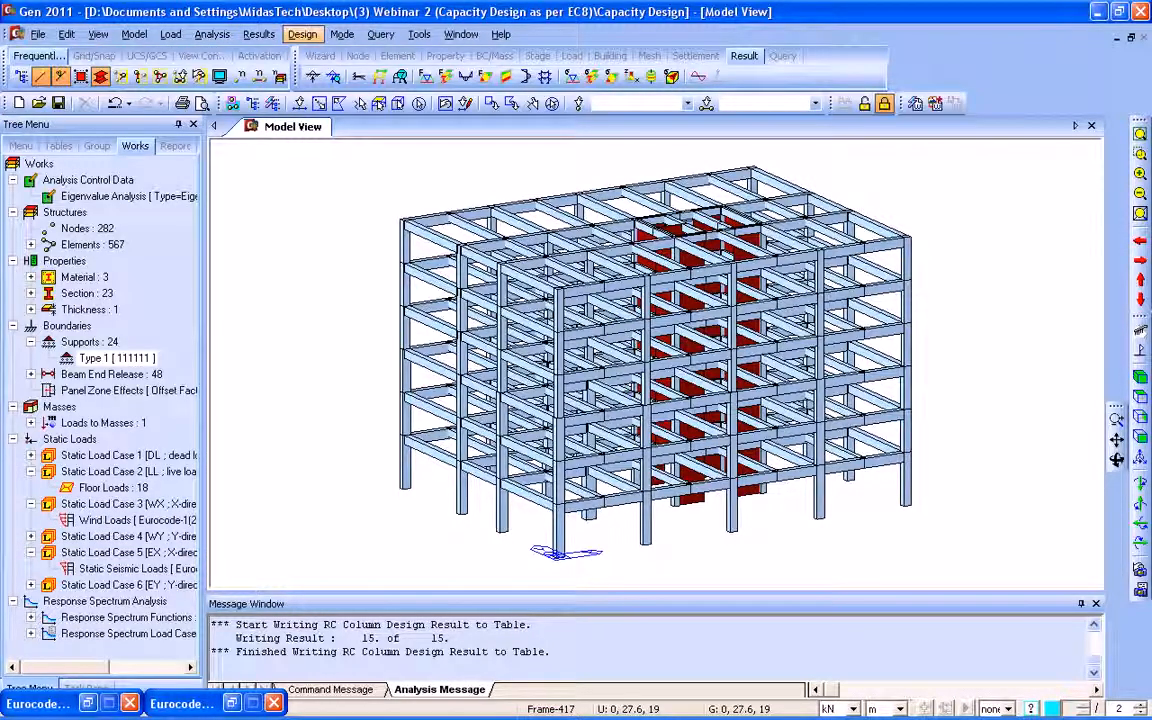
# - Display the strong column-weak beam ratios on the model for all capacity ratios at a global-axis angle of 0 degrees, with values and legend
pyautogui.click(302, 34)
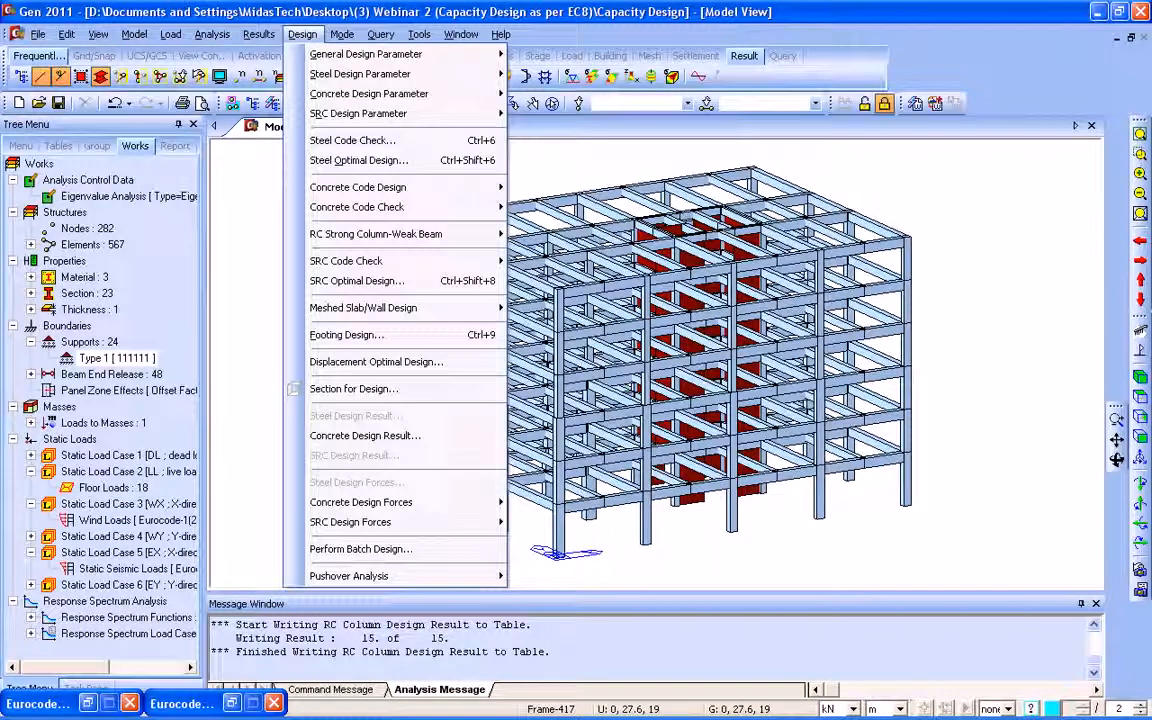
pyautogui.moveTo(400, 187)
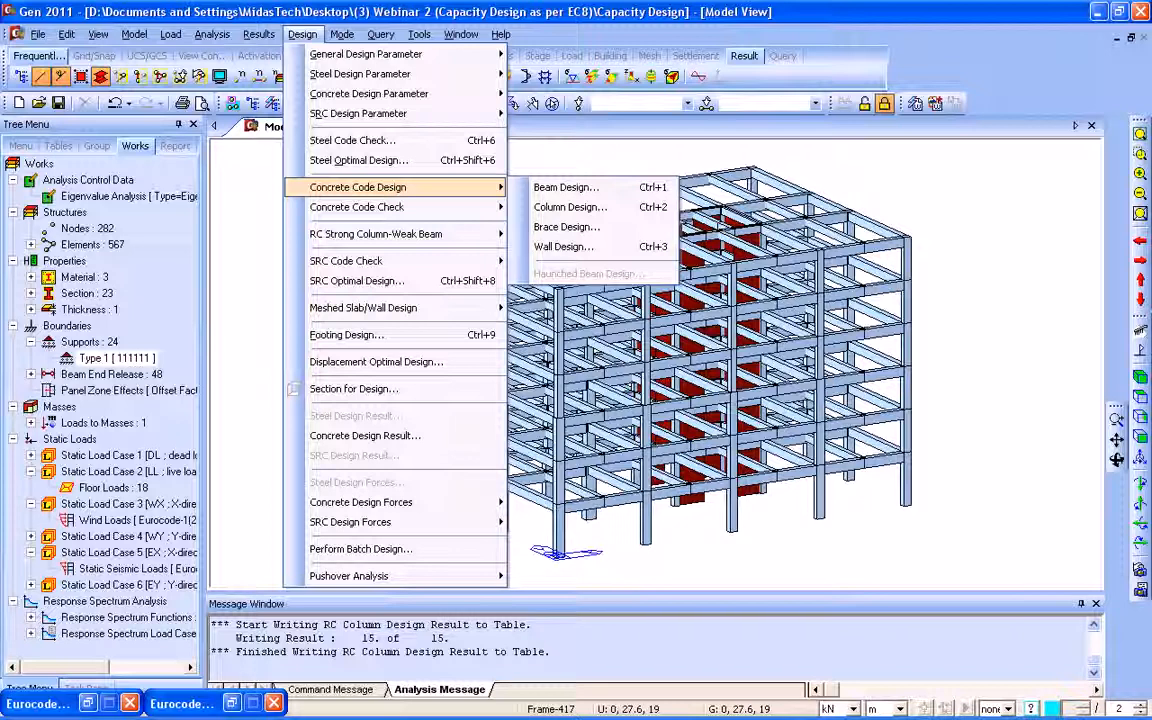
pyautogui.moveTo(395, 234)
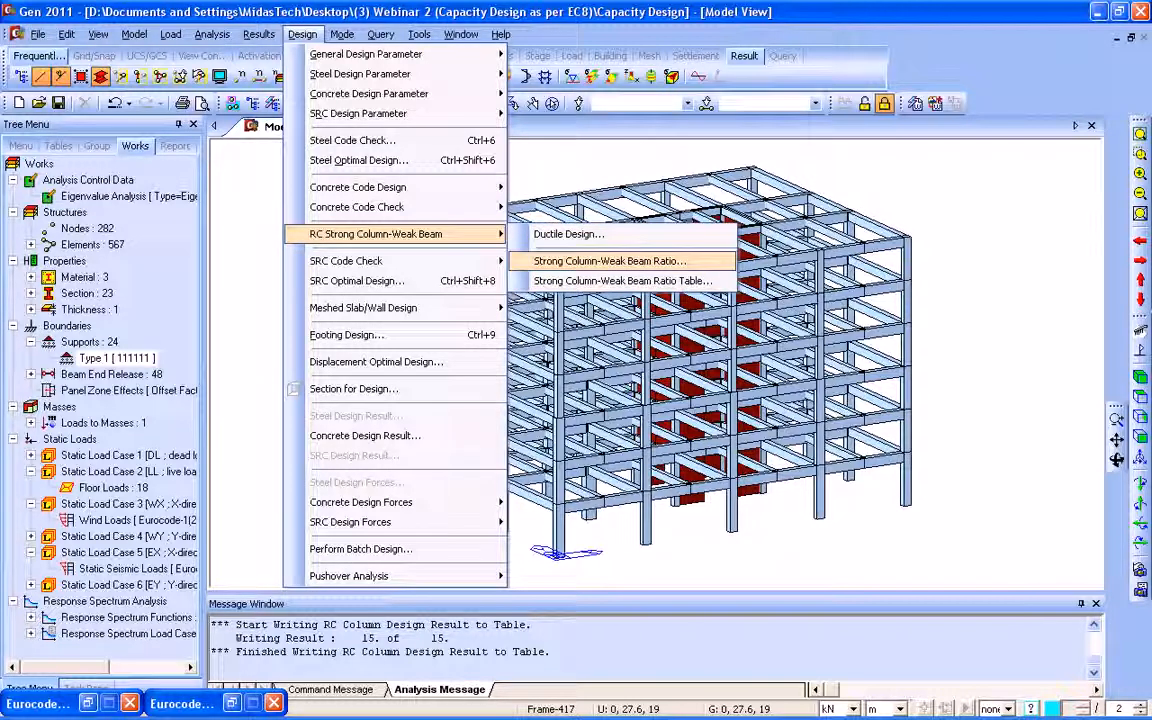
pyautogui.click(609, 260)
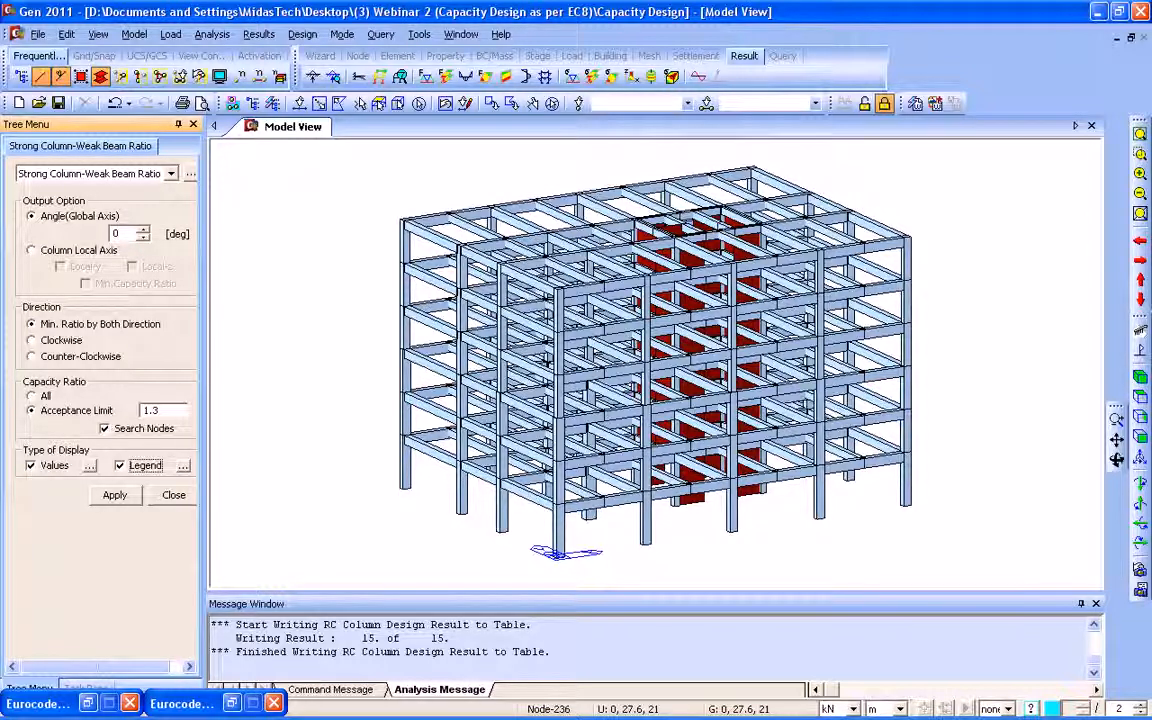
pyautogui.doubleClick(151, 410)
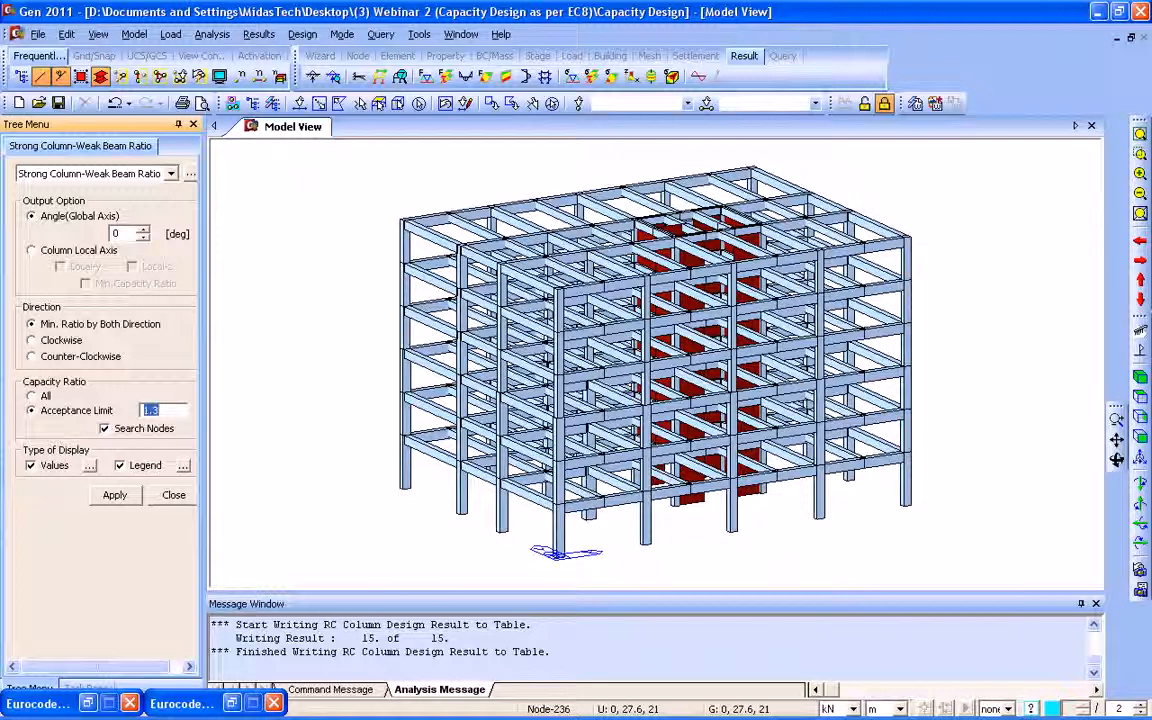
pyautogui.doubleClick(151, 410)
pyautogui.doubleClick(151, 410)
pyautogui.click(45, 396)
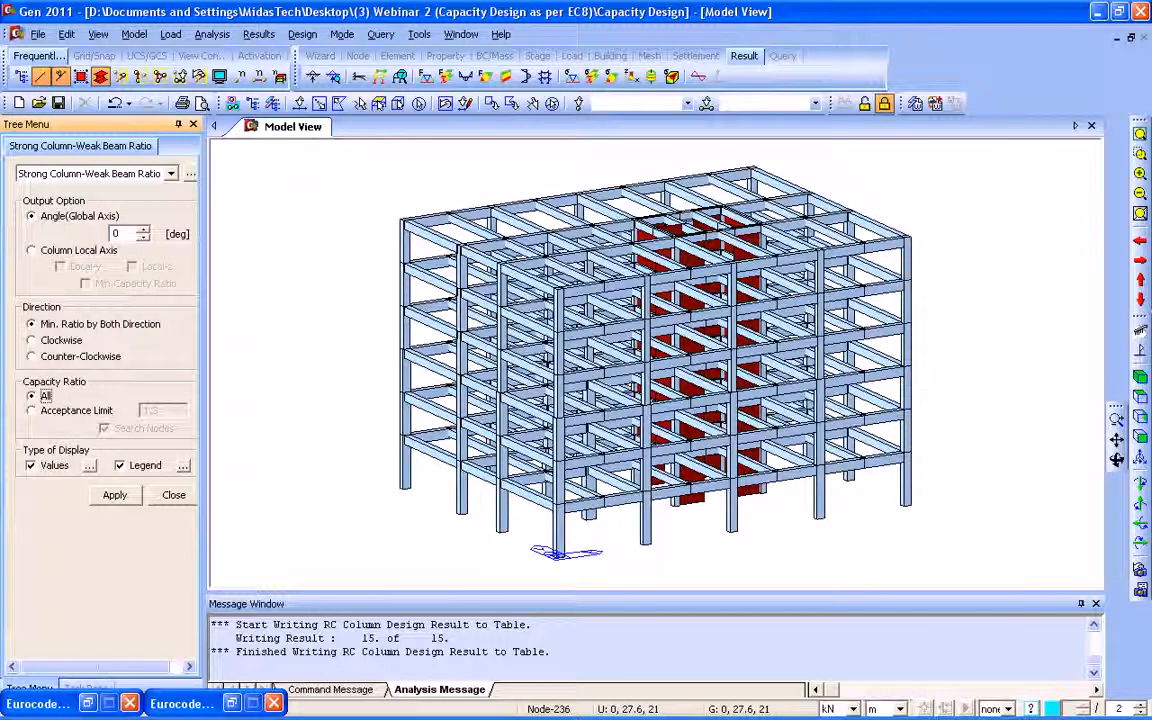
pyautogui.click(115, 495)
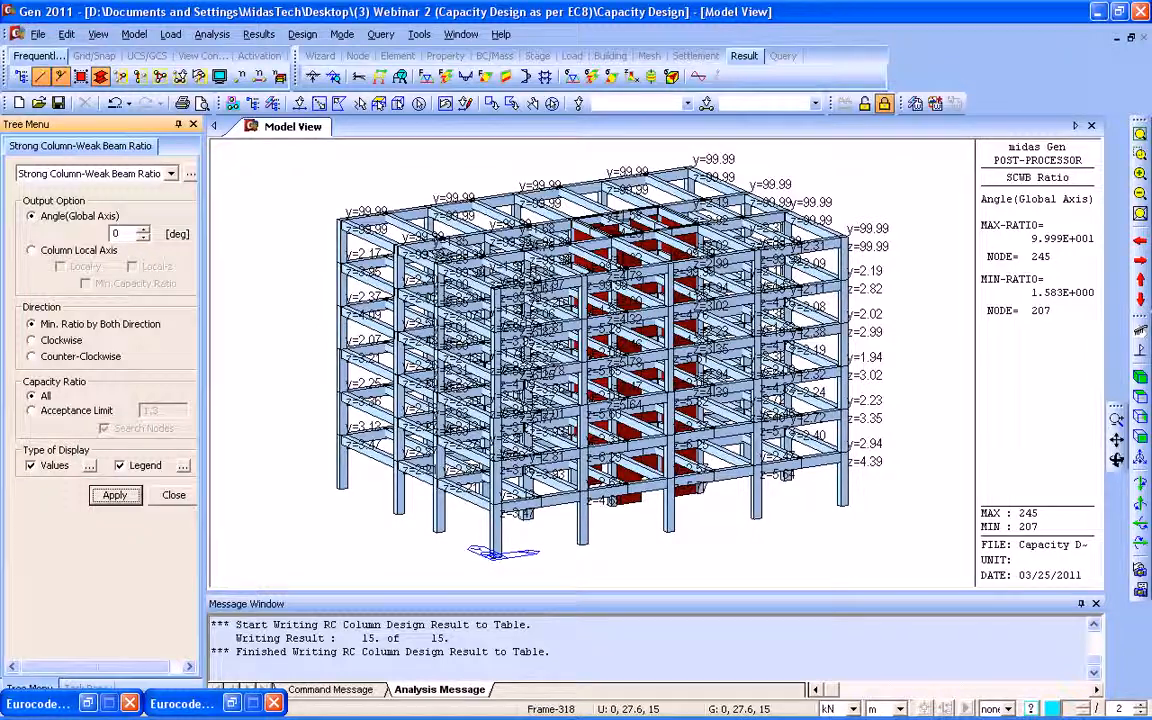
# - Review the strong column-weak beam ratio table for the preselected nodes, close it and clear the ratio display from the model
pyautogui.click(302, 34)
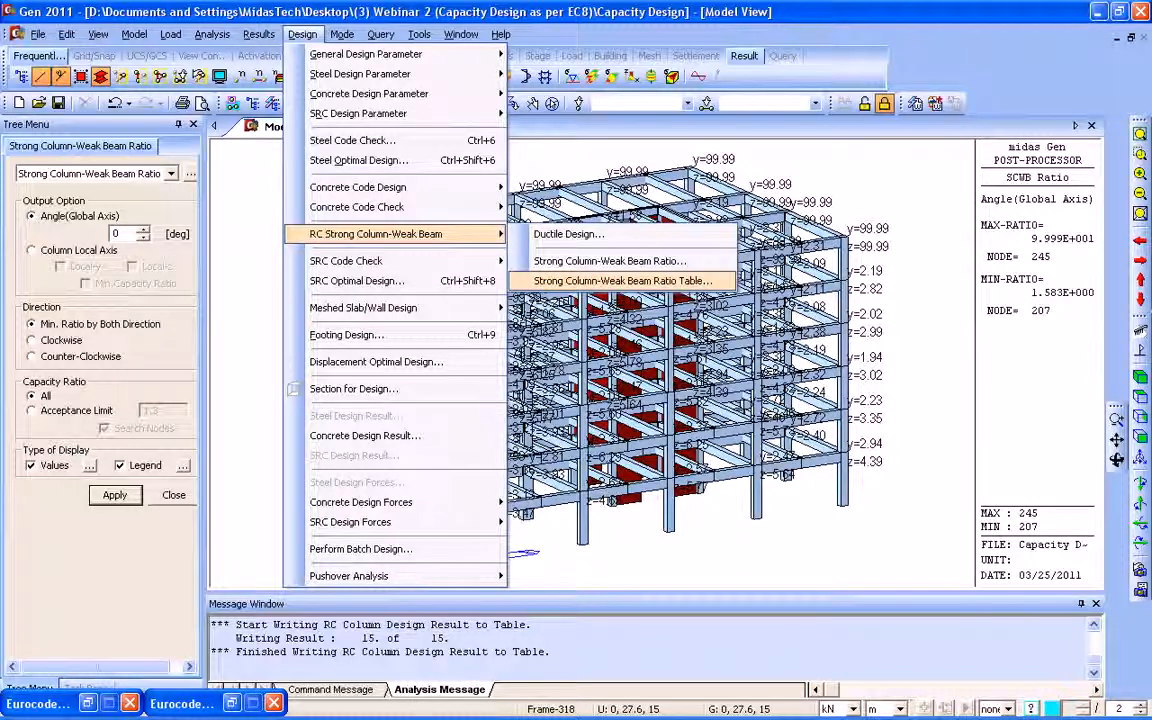
pyautogui.click(622, 281)
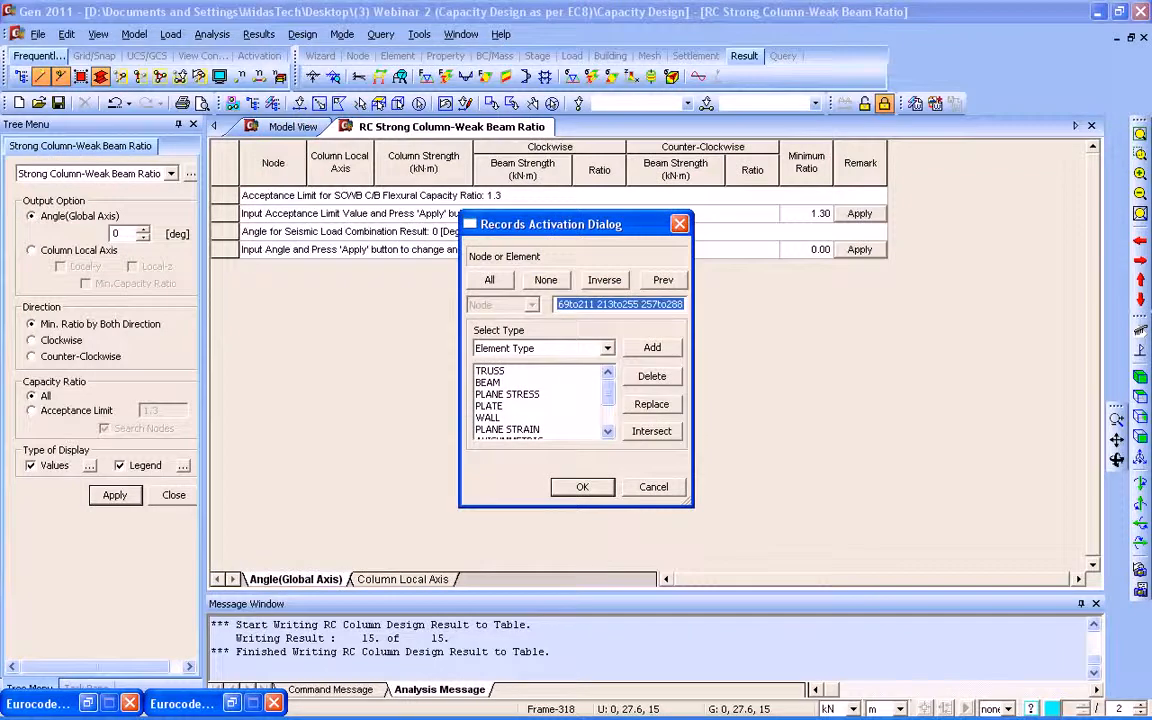
pyautogui.press('Return')
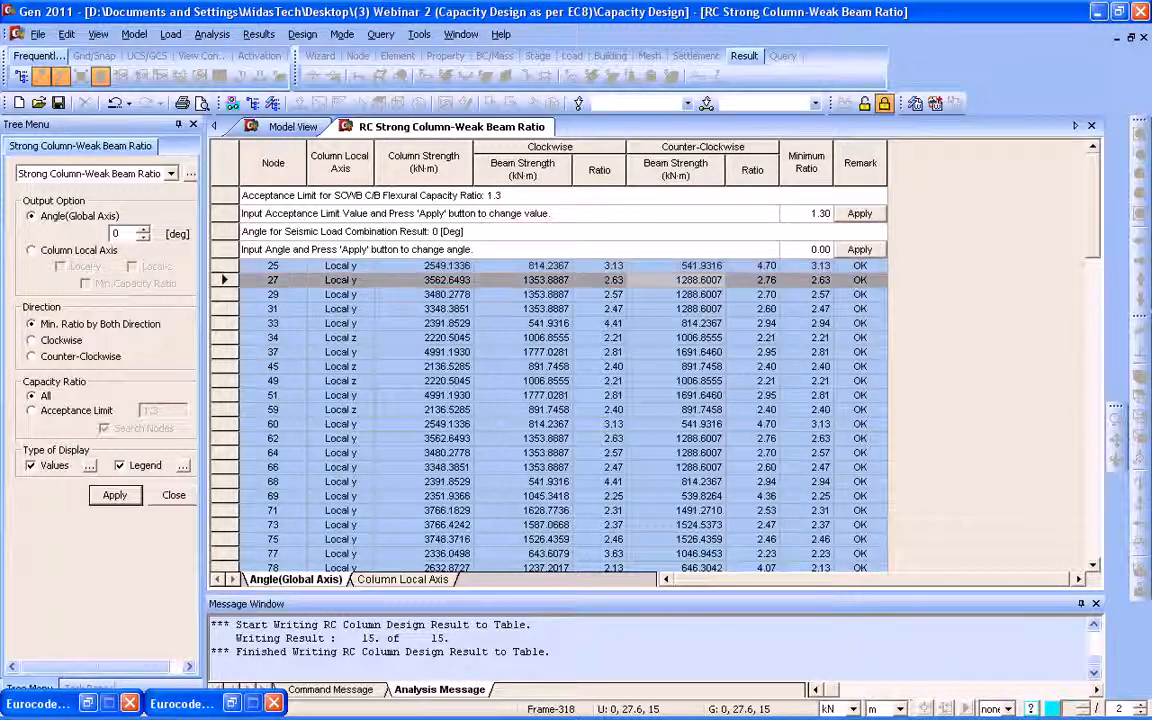
pyautogui.scroll(-7, 550, 380)
pyautogui.scroll(7, 550, 380)
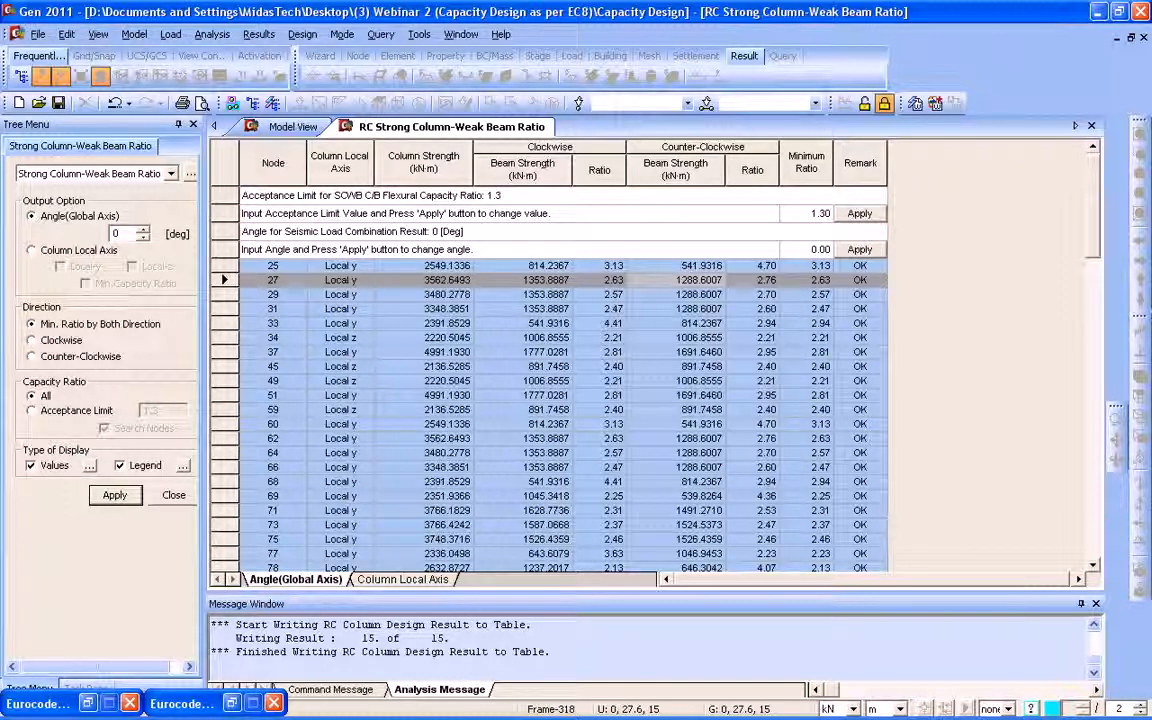
pyautogui.scroll(-20, 550, 380)
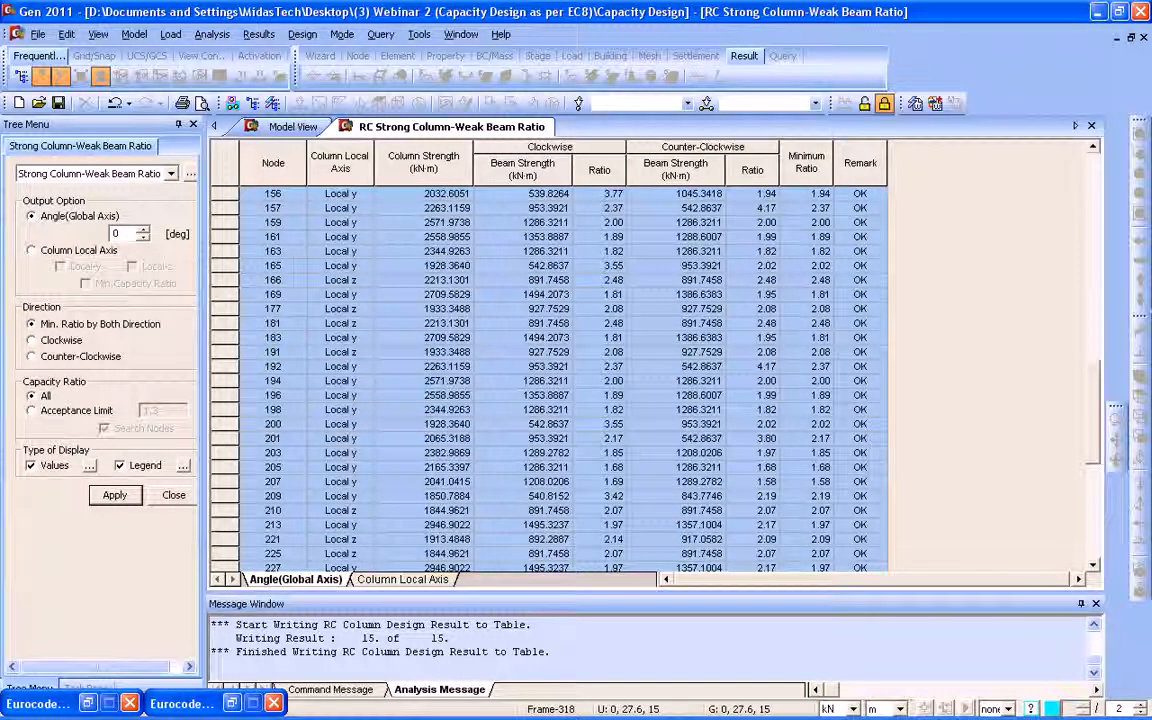
pyautogui.click(1091, 126)
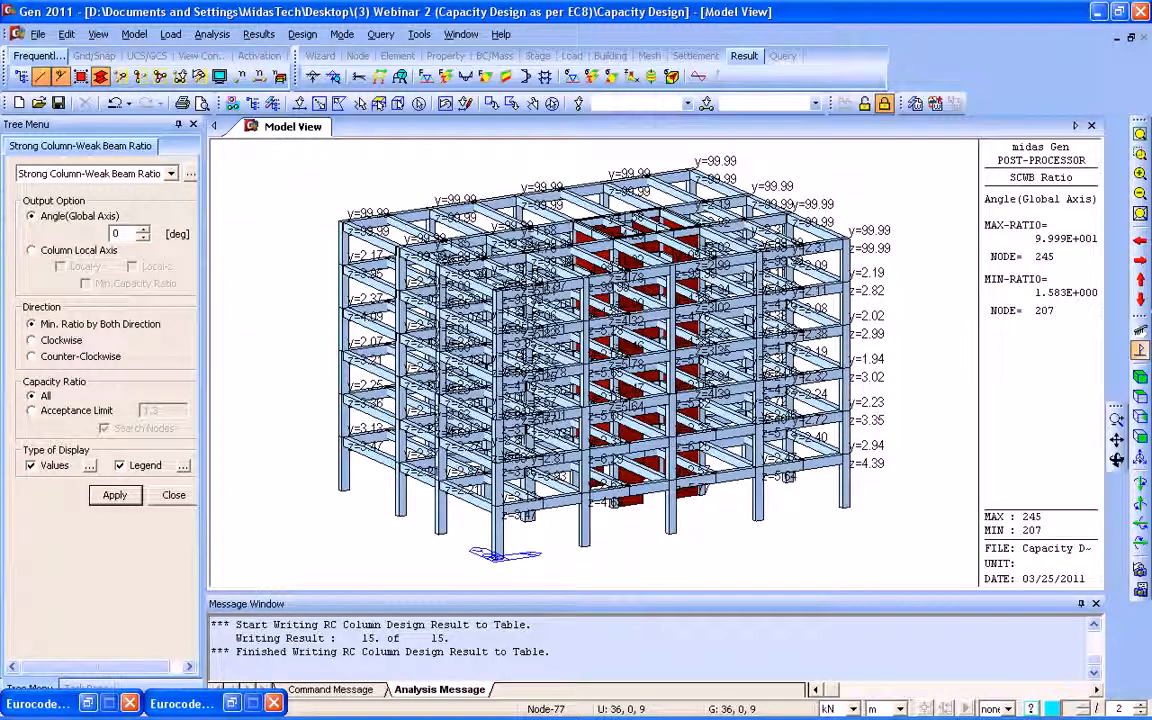
pyautogui.click(1140, 350)
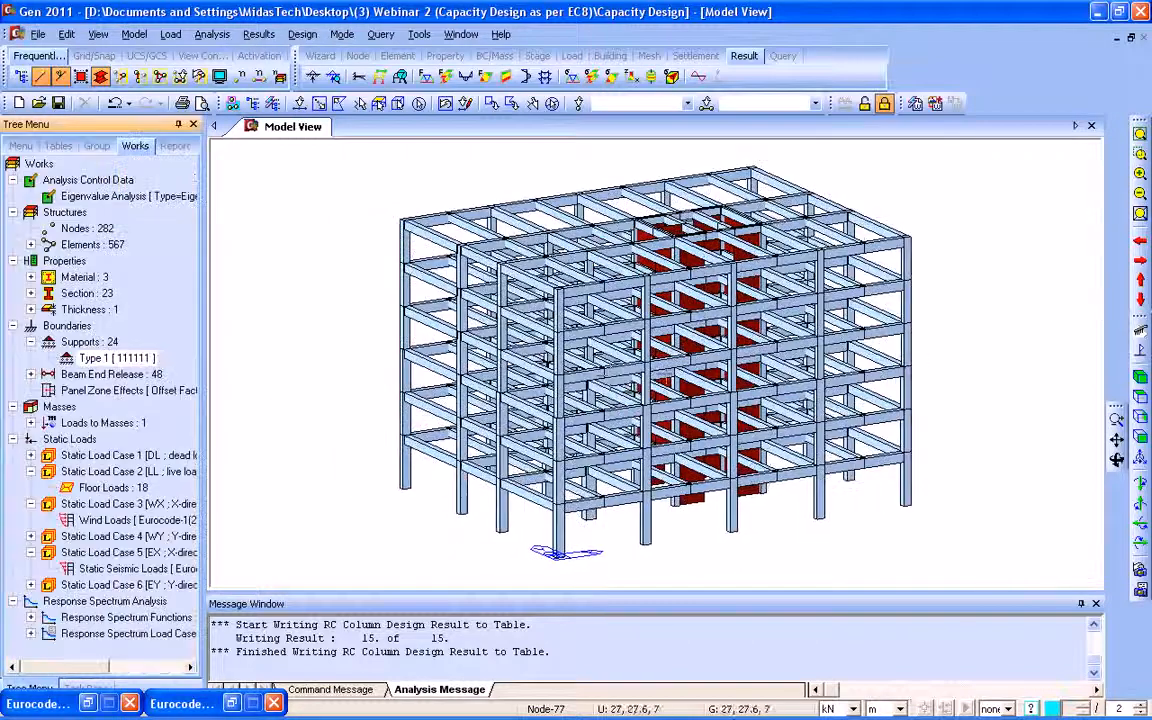
# - Restore the column and beam design result windows, list the beams by member and generate the detailed report for beam 26
pyautogui.click(232, 703)
pyautogui.click(232, 703)
pyautogui.moveTo(150, 37); pyautogui.dragTo(253, 38)
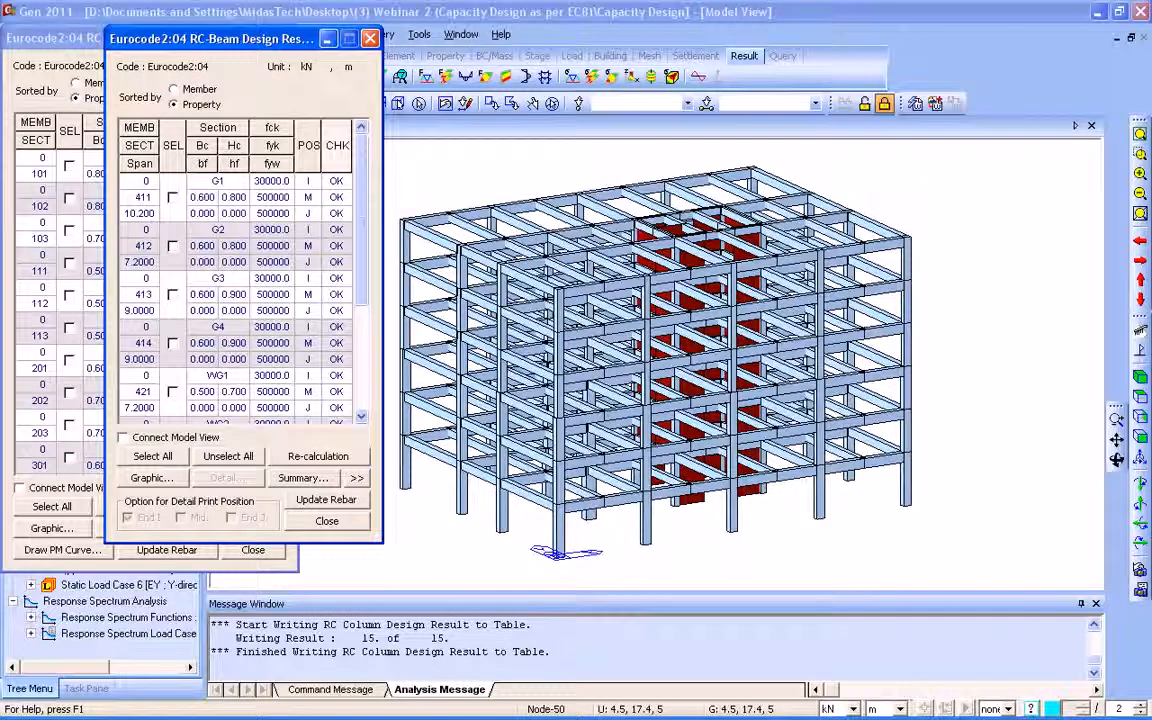
pyautogui.moveTo(253, 38)
pyautogui.mouseDown()
pyautogui.moveTo(528, 39)
pyautogui.moveTo(308, 10)
pyautogui.moveTo(248, 42)
pyautogui.mouseUp()
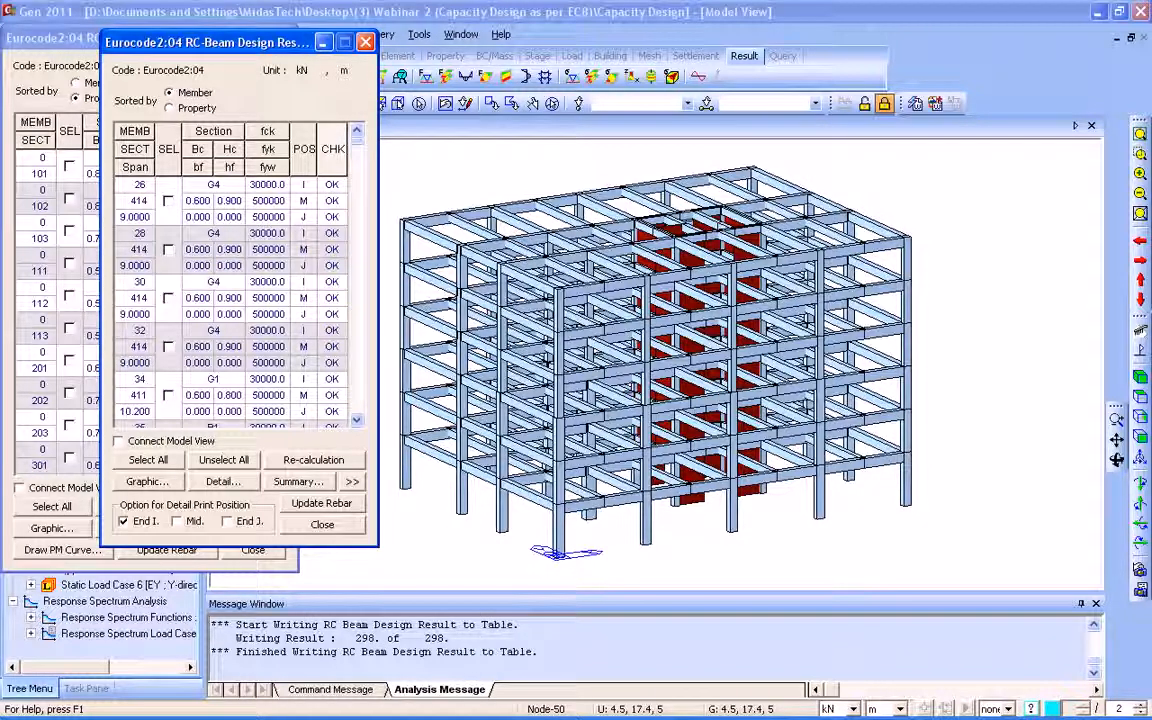
pyautogui.click(168, 200)
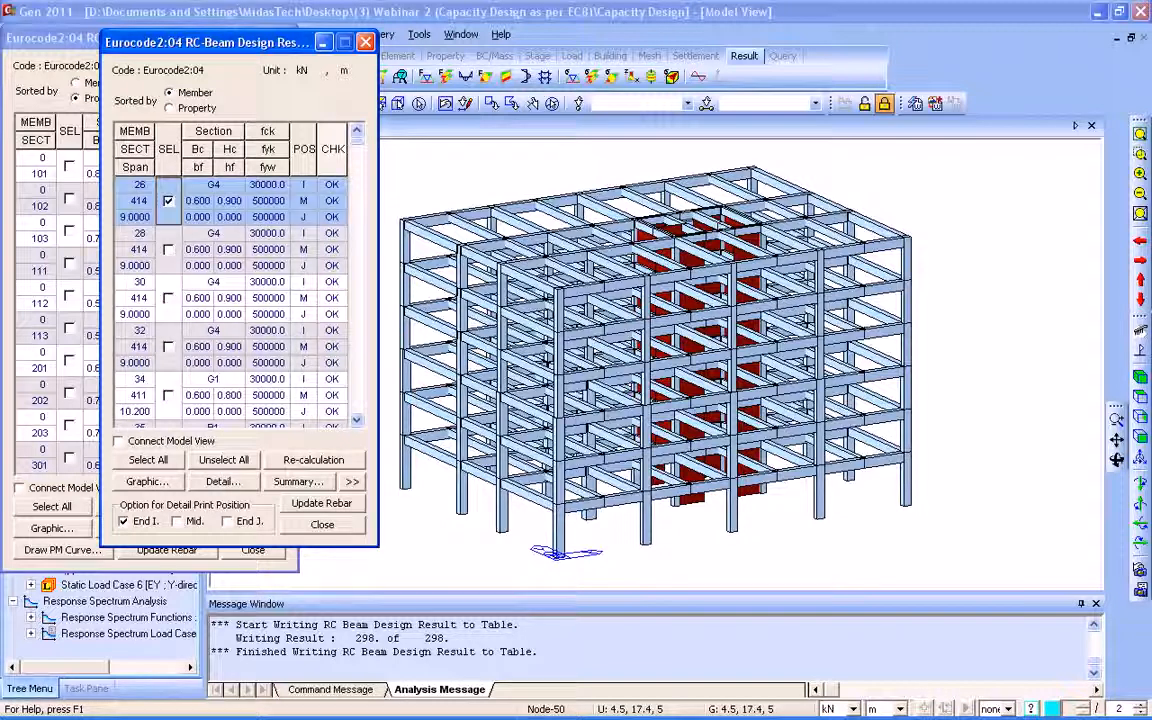
pyautogui.click(222, 481)
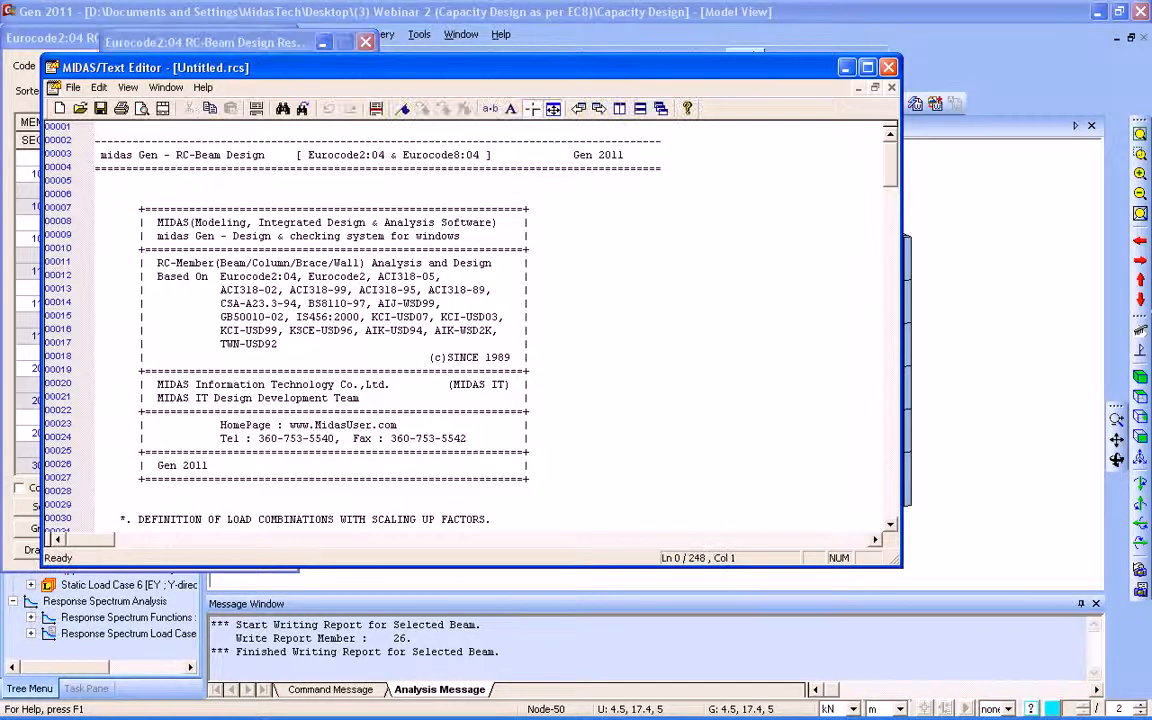
# - Search the beam report for "special pro", highlight the seismic design provisions line and close the report without saving
pyautogui.hotkey('ctrl', 'f')
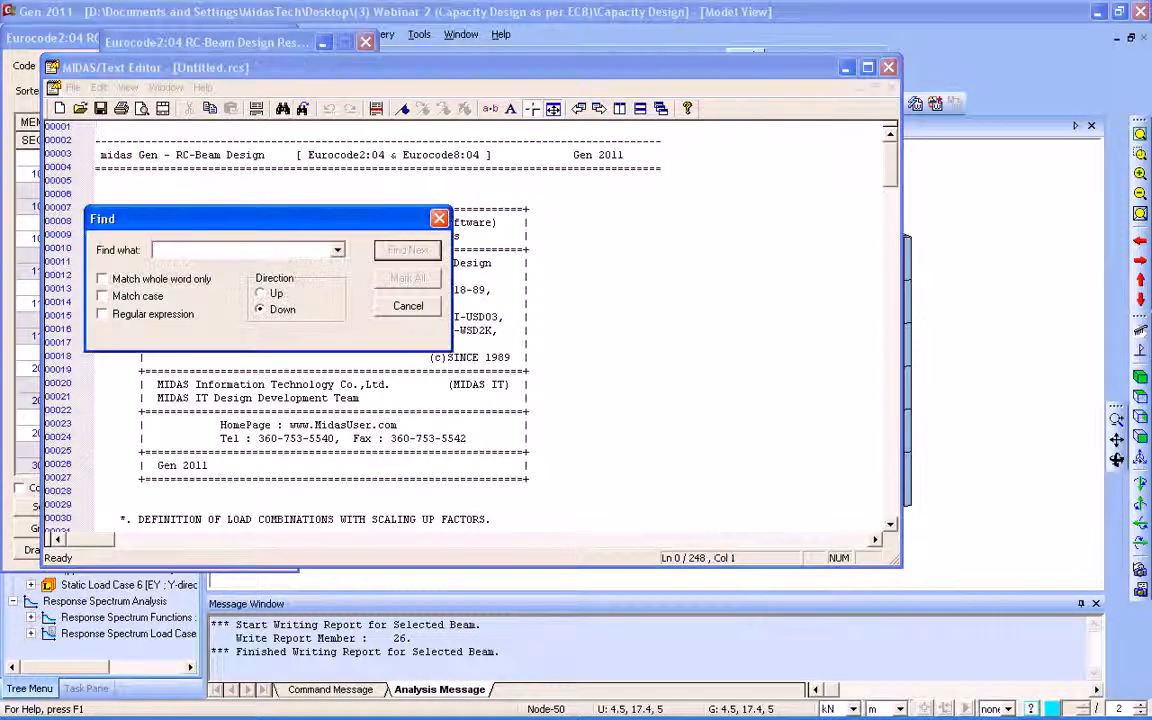
pyautogui.write('spec')
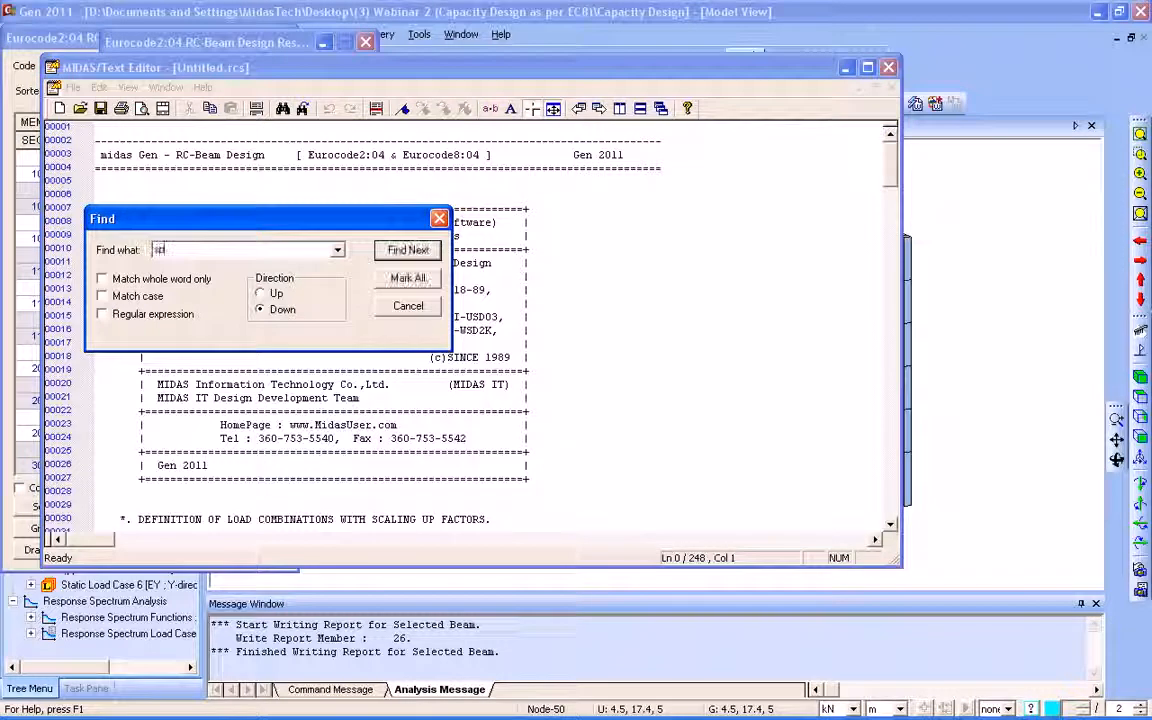
pyautogui.write('ial pro')
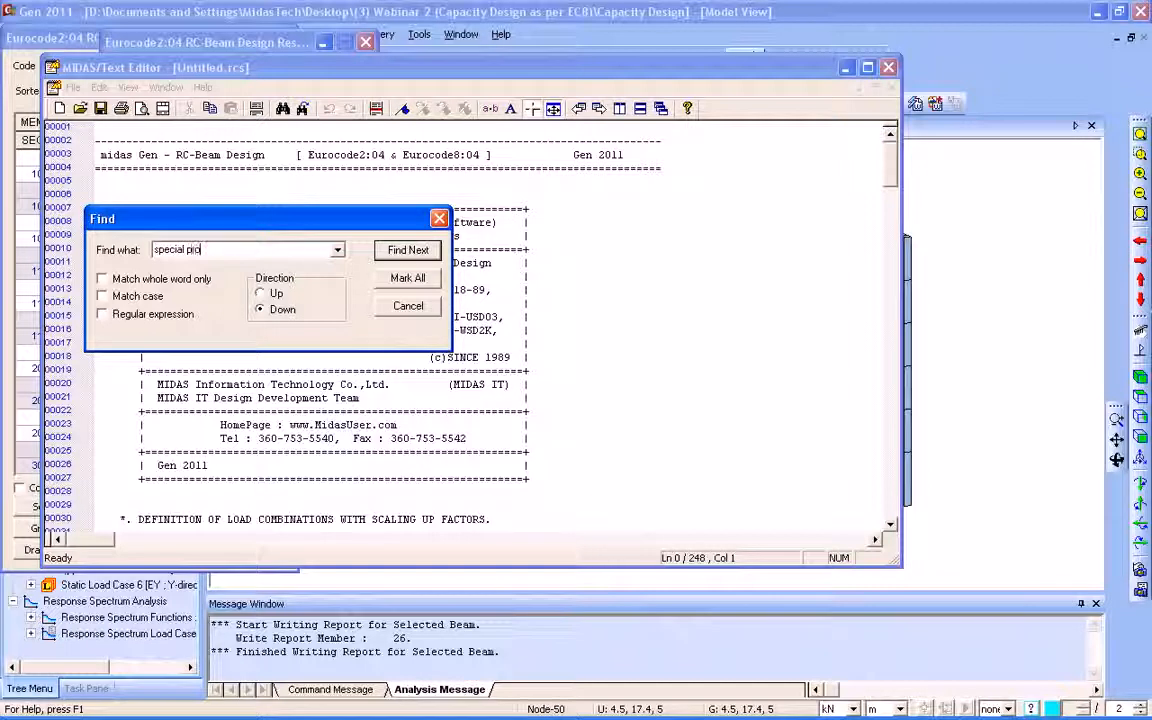
pyautogui.press('Return')
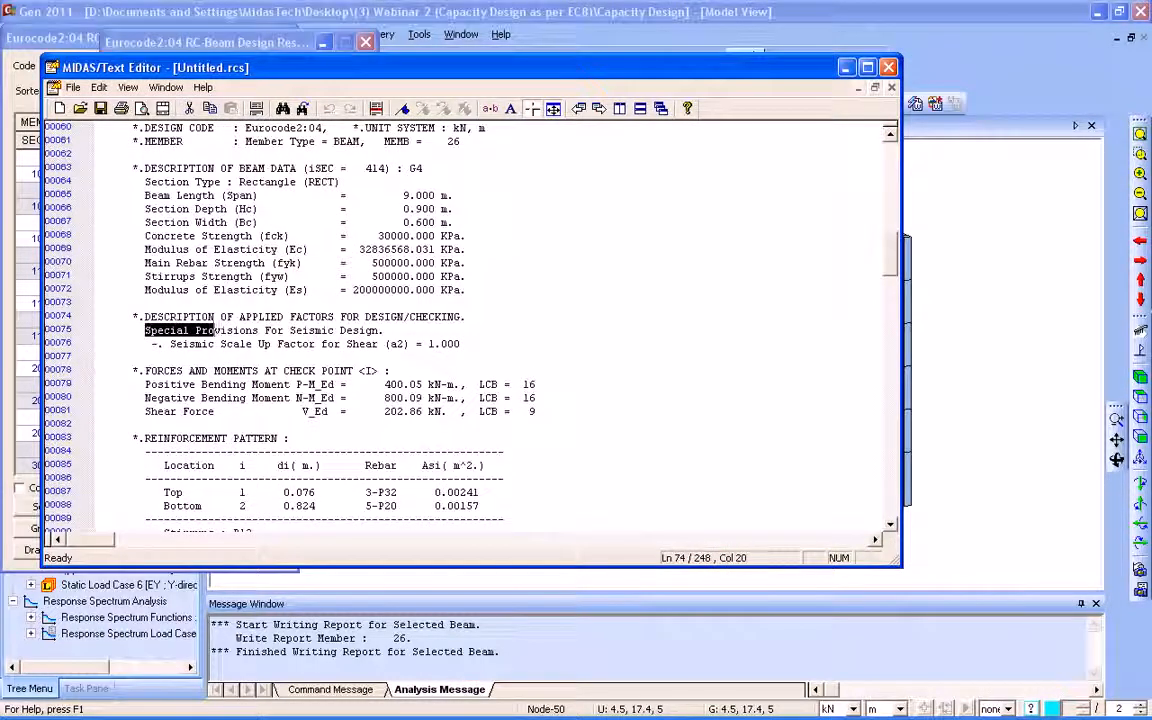
pyautogui.click(146, 331)
pyautogui.moveTo(146, 331); pyautogui.dragTo(428, 331)
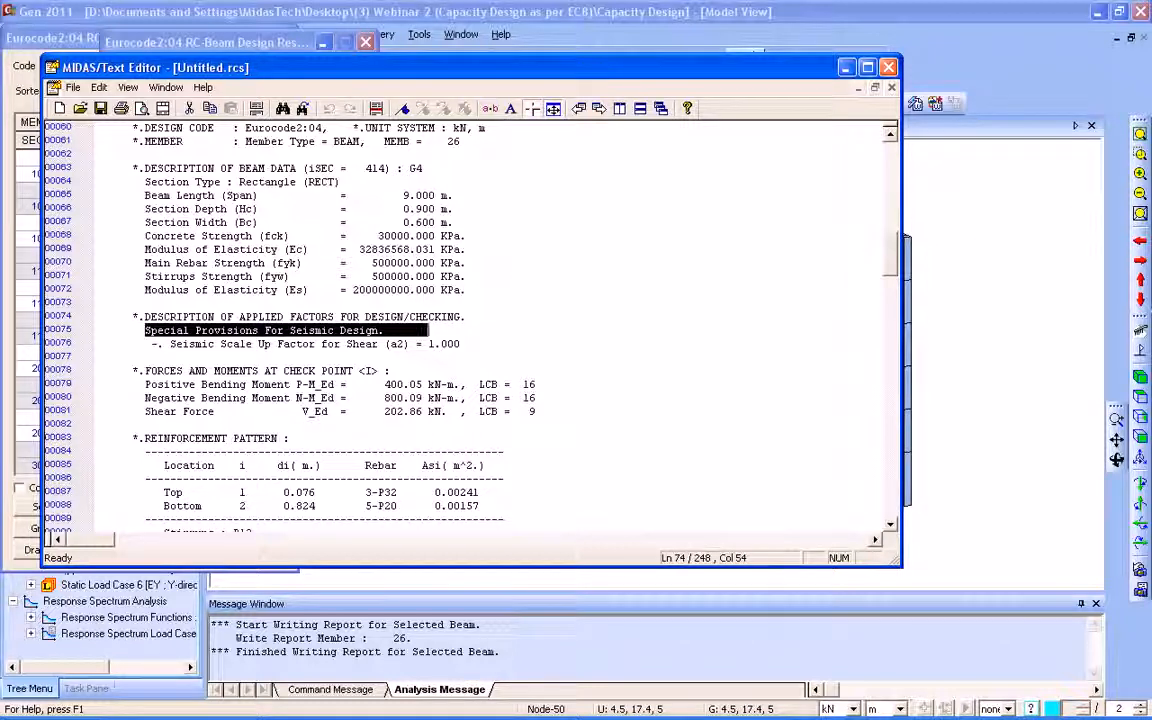
pyautogui.click(888, 67)
pyautogui.click(500, 343)
# - List the column design results by member and generate the detailed report for column 1
pyautogui.moveTo(58, 38); pyautogui.dragTo(130, 47)
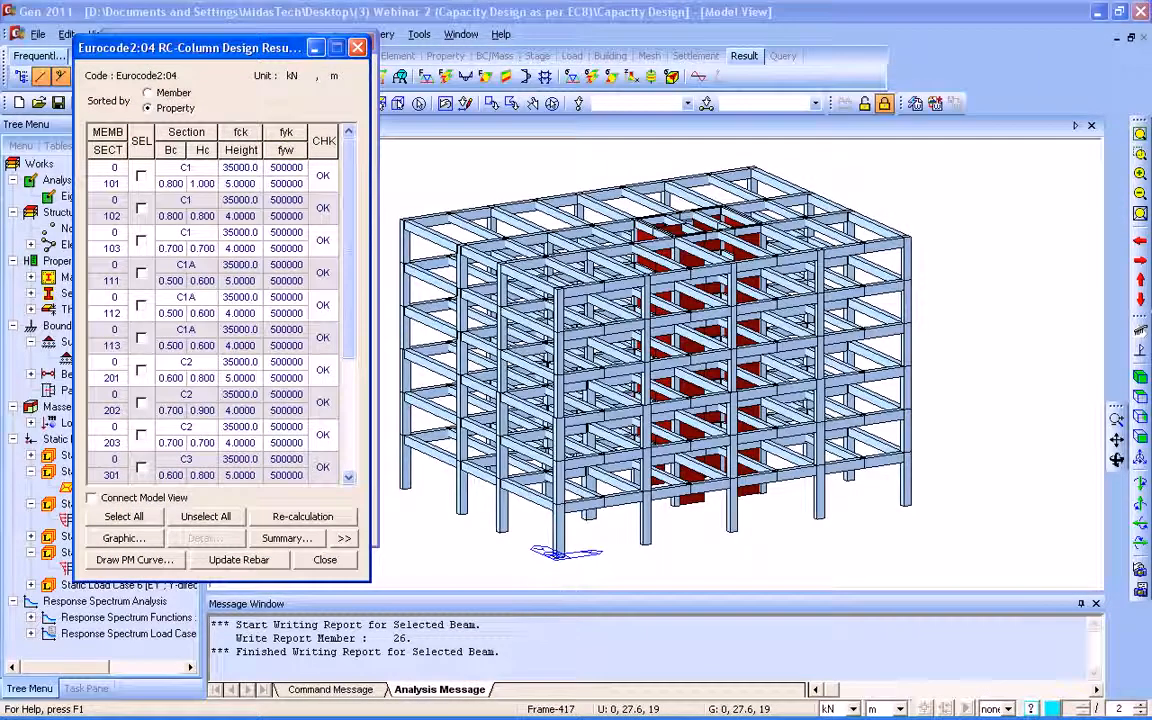
pyautogui.click(148, 92)
pyautogui.click(141, 175)
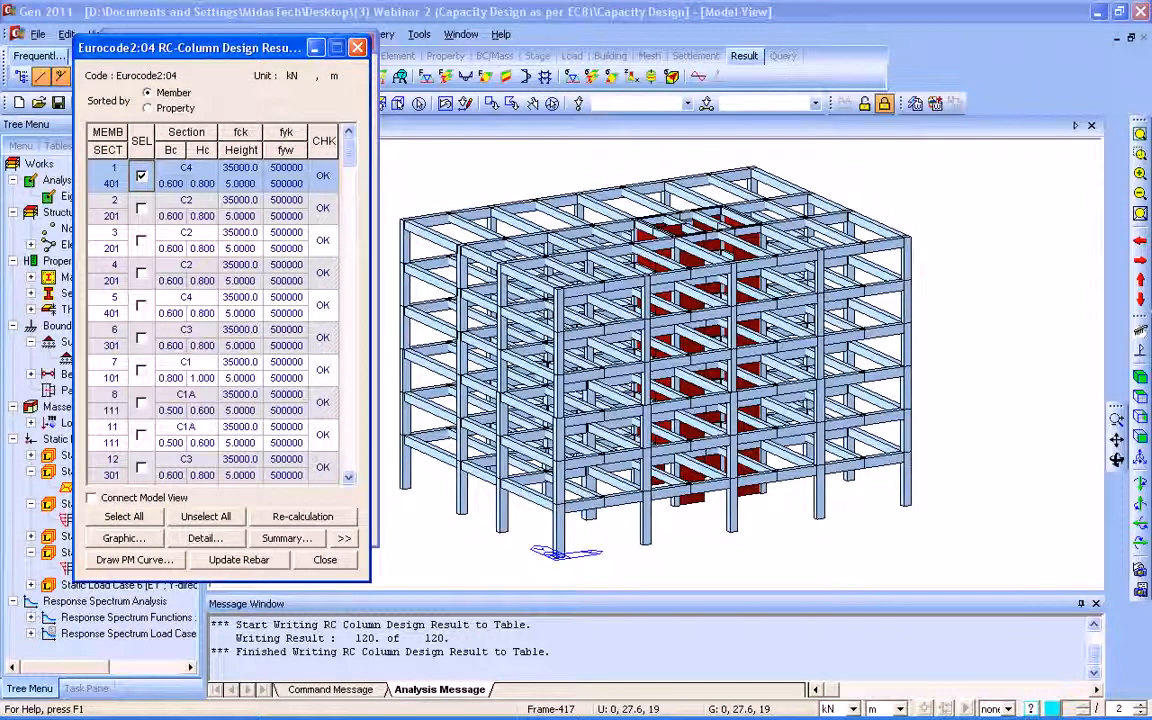
pyautogui.click(204, 538)
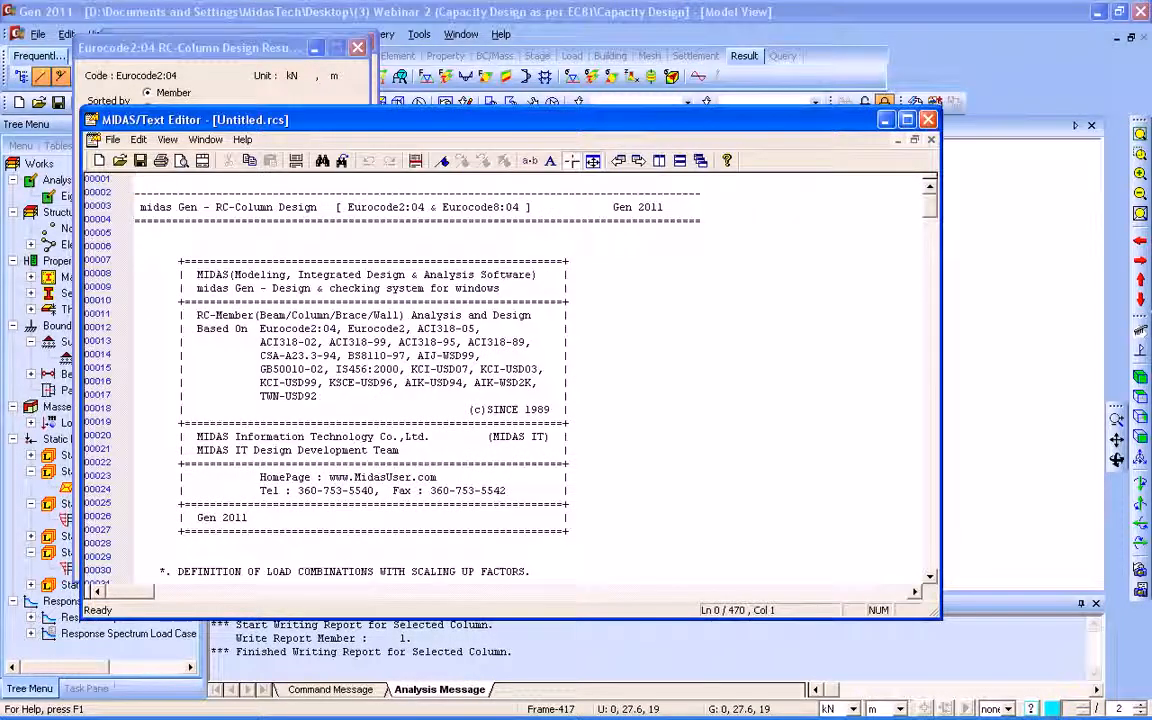
# - Read through the column report to the biaxial capacity section and highlight the y-direction design moment for ductile design
pyautogui.click(556, 369)
pyautogui.scroll(-2, 556, 369)
pyautogui.scroll(-11, 510, 380)
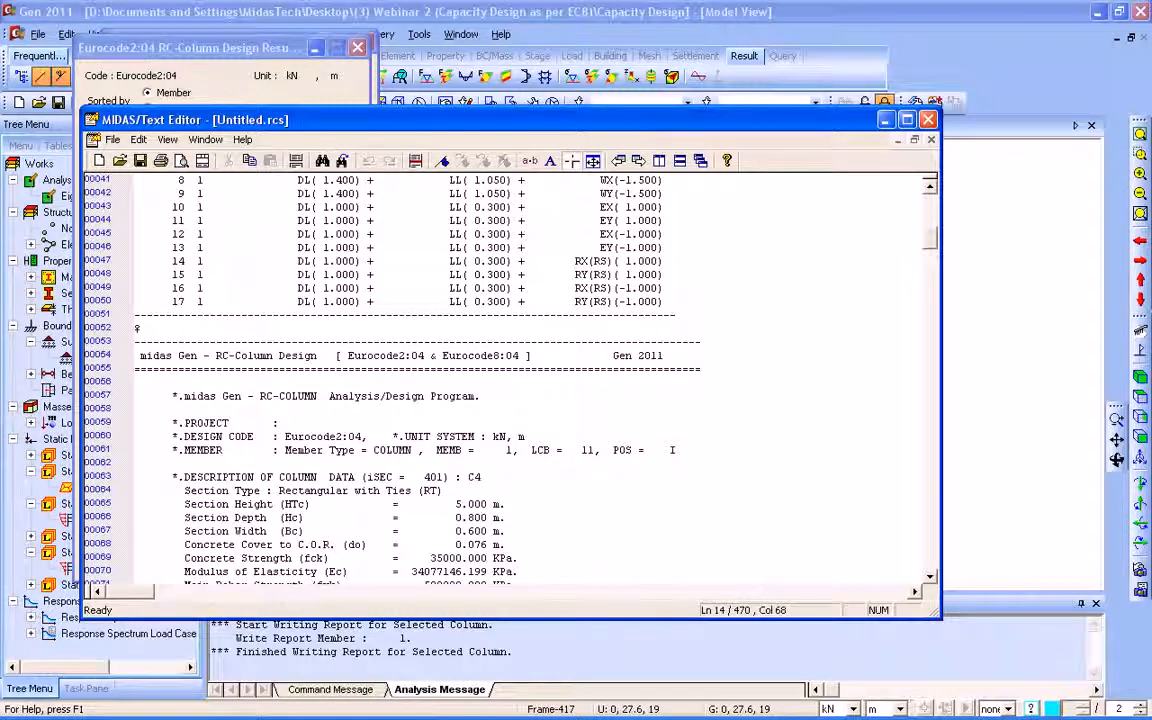
pyautogui.scroll(-1, 510, 380)
pyautogui.scroll(-18, 510, 380)
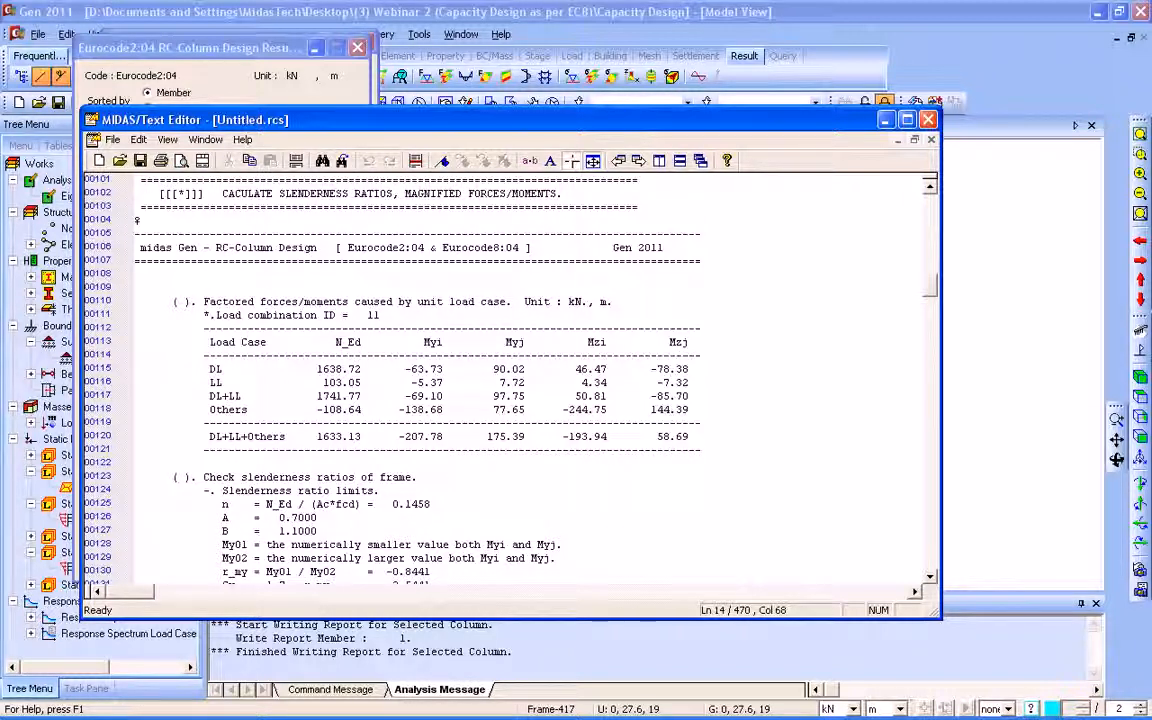
pyautogui.scroll(-4, 530, 380)
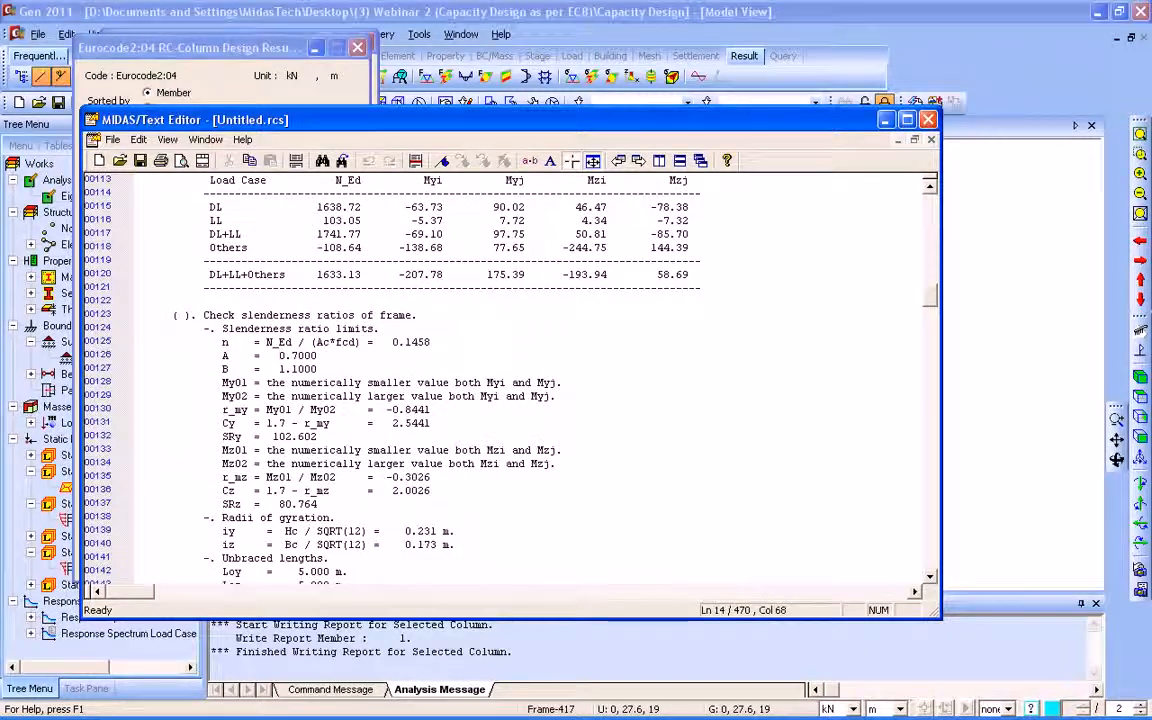
pyautogui.scroll(-15, 530, 380)
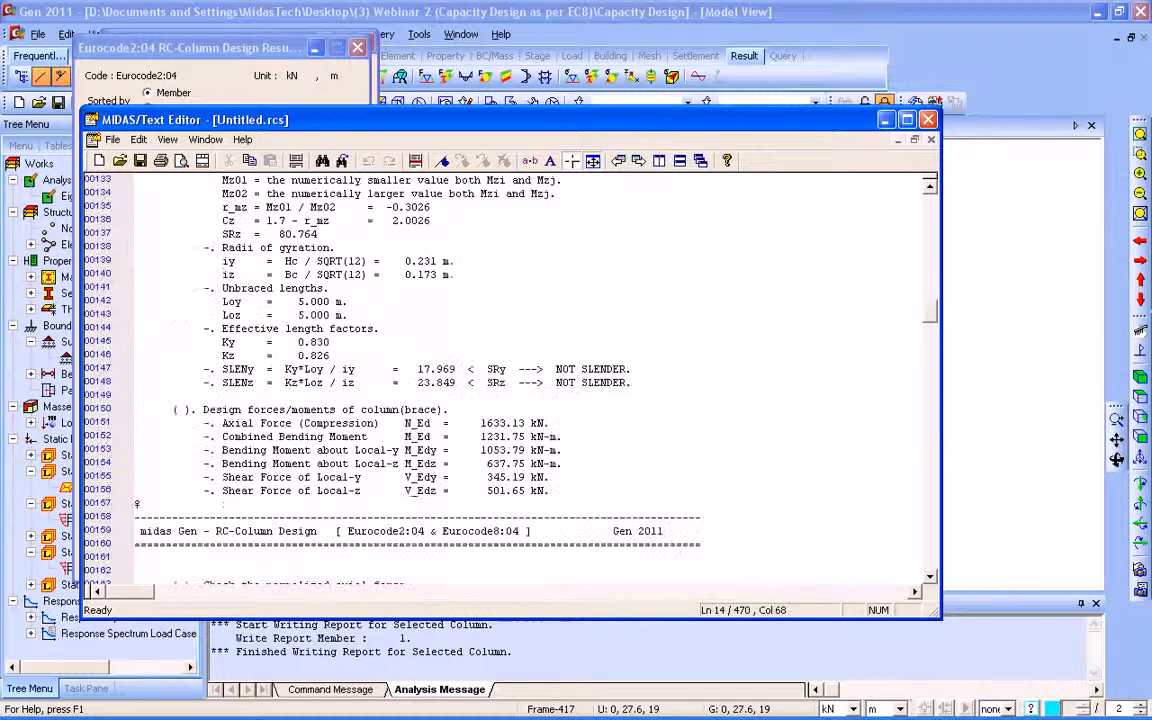
pyautogui.scroll(-3, 400, 320)
pyautogui.moveTo(203, 261); pyautogui.dragTo(631, 313)
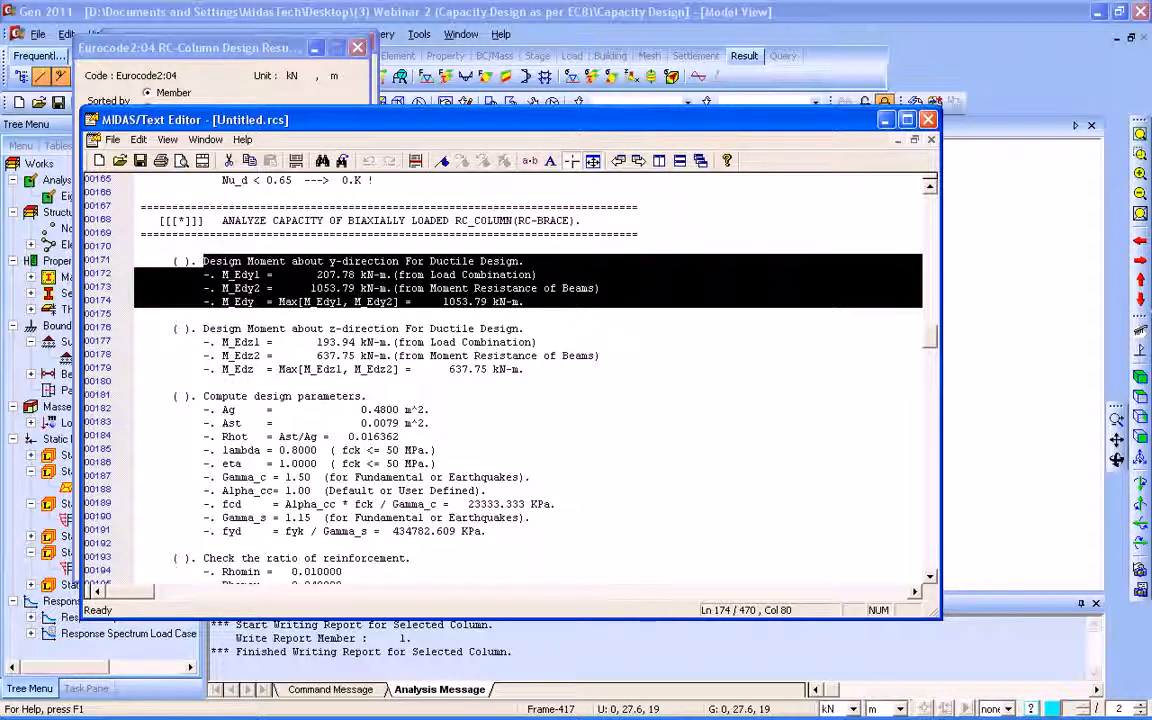
# - Examine how the maximum M_Edy is chosen between load combination and beam moment resistance, then close the column report without saving
pyautogui.click(281, 301)
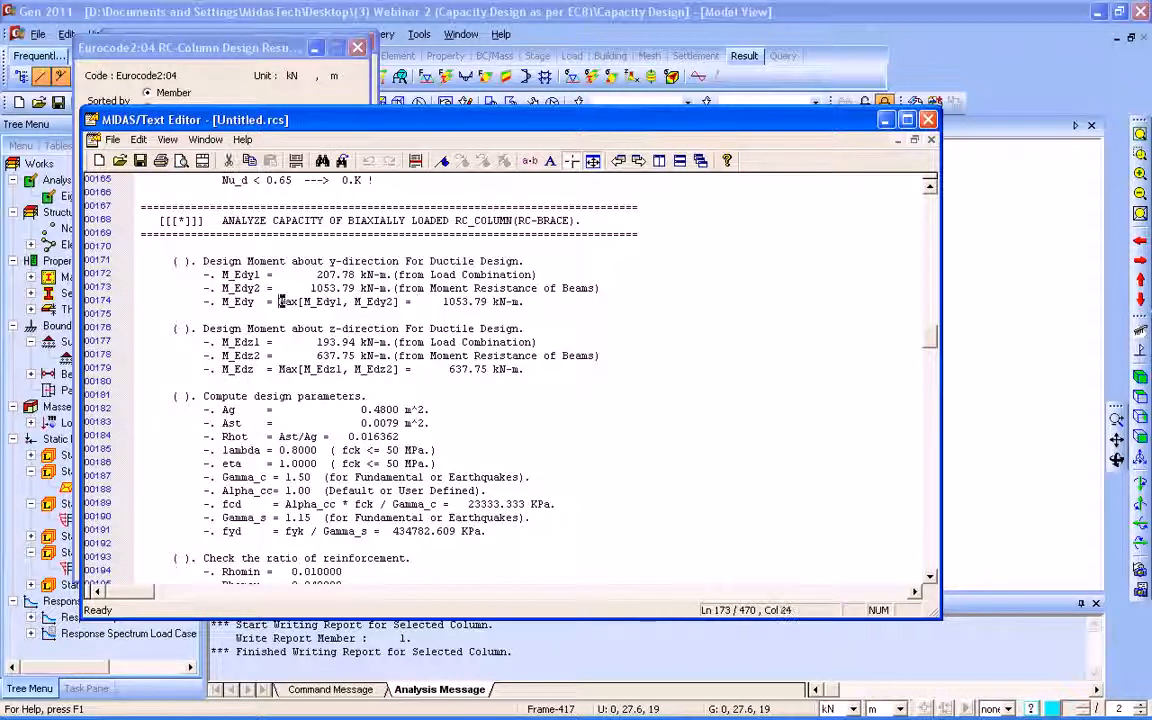
pyautogui.doubleClick(286, 301)
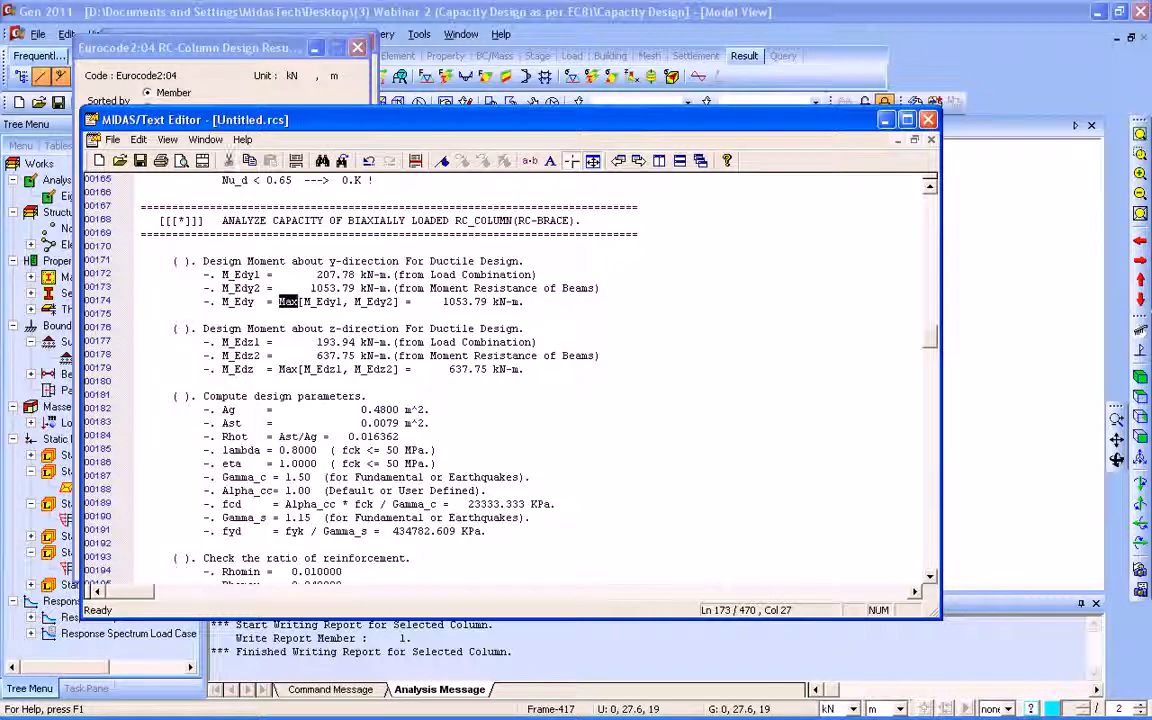
pyautogui.moveTo(443, 301); pyautogui.dragTo(530, 301)
pyautogui.click(437, 288)
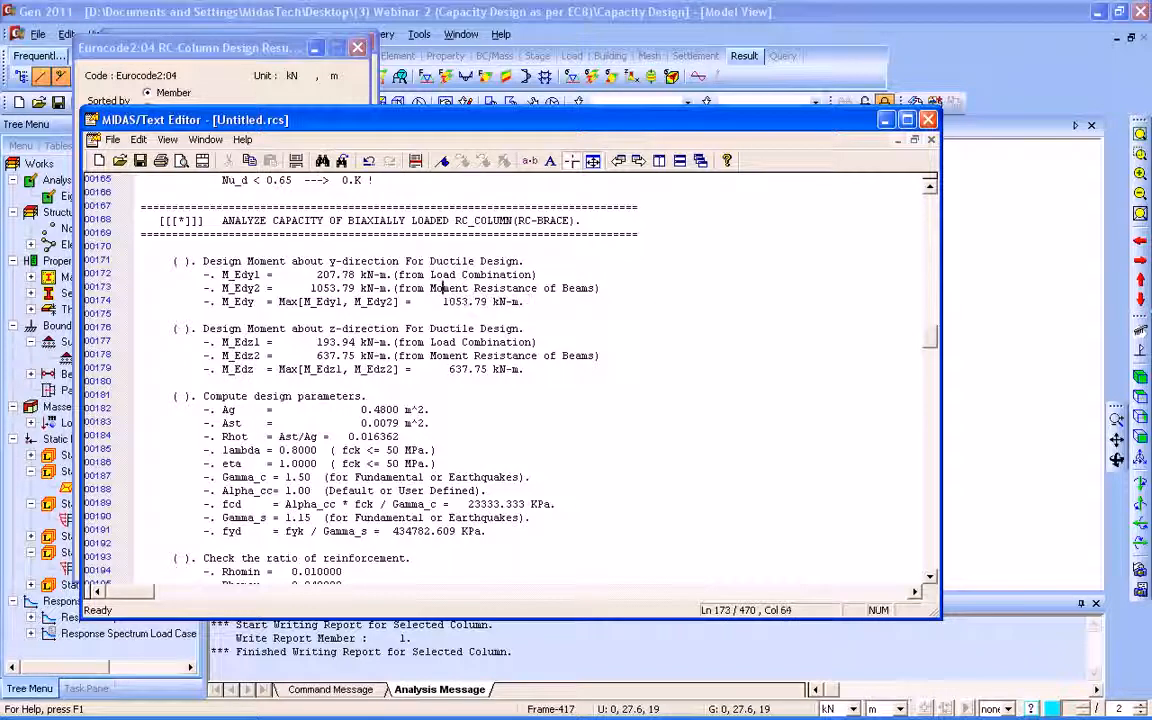
pyautogui.scroll(-3, 437, 288)
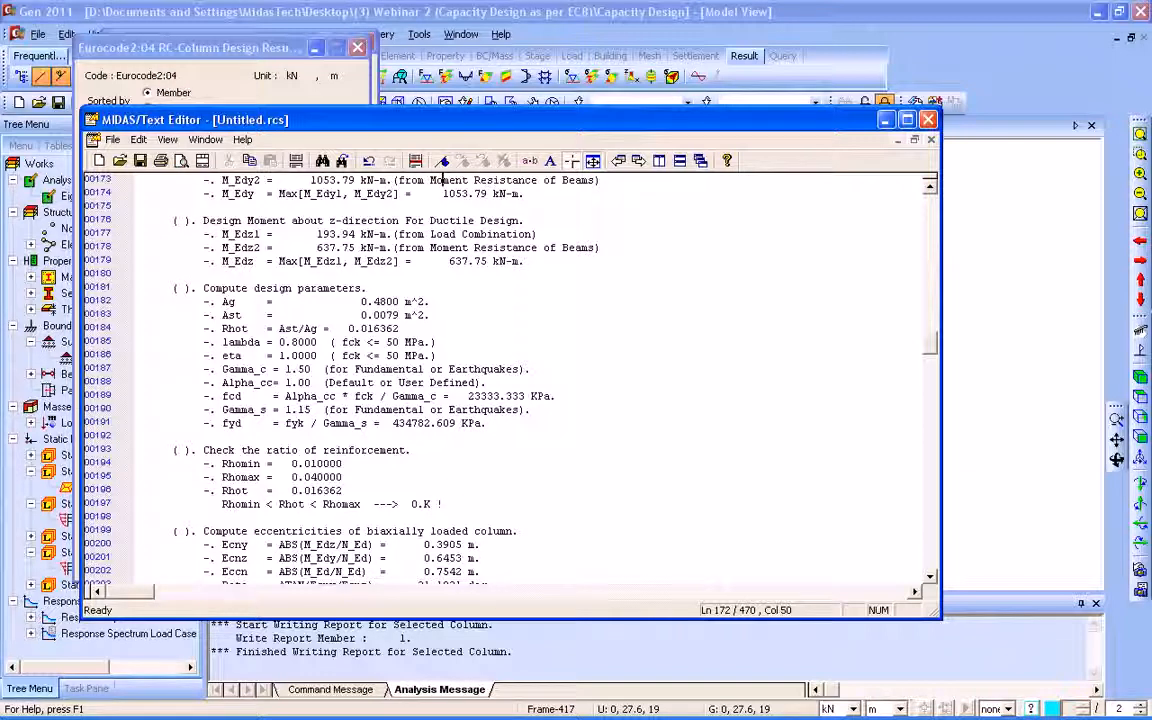
pyautogui.click(928, 120)
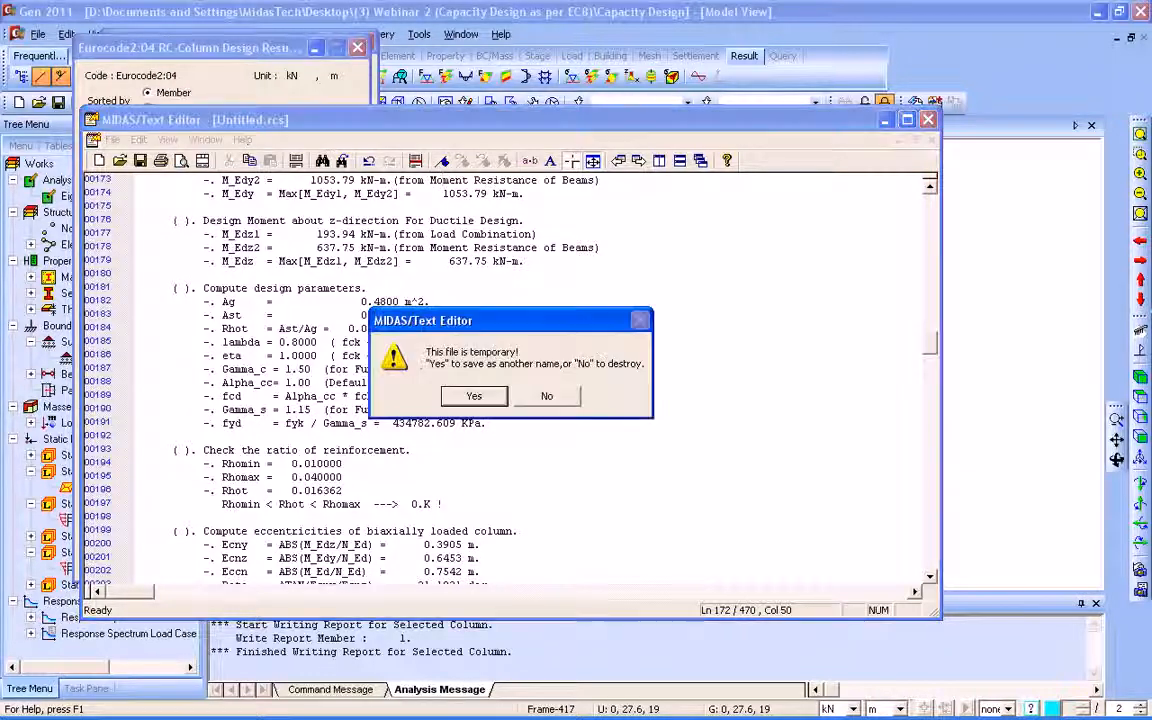
pyautogui.click(545, 395)
# - List the column and beam design results by property and update the rebar for all column sections
pyautogui.moveTo(190, 47); pyautogui.dragTo(502, 36)
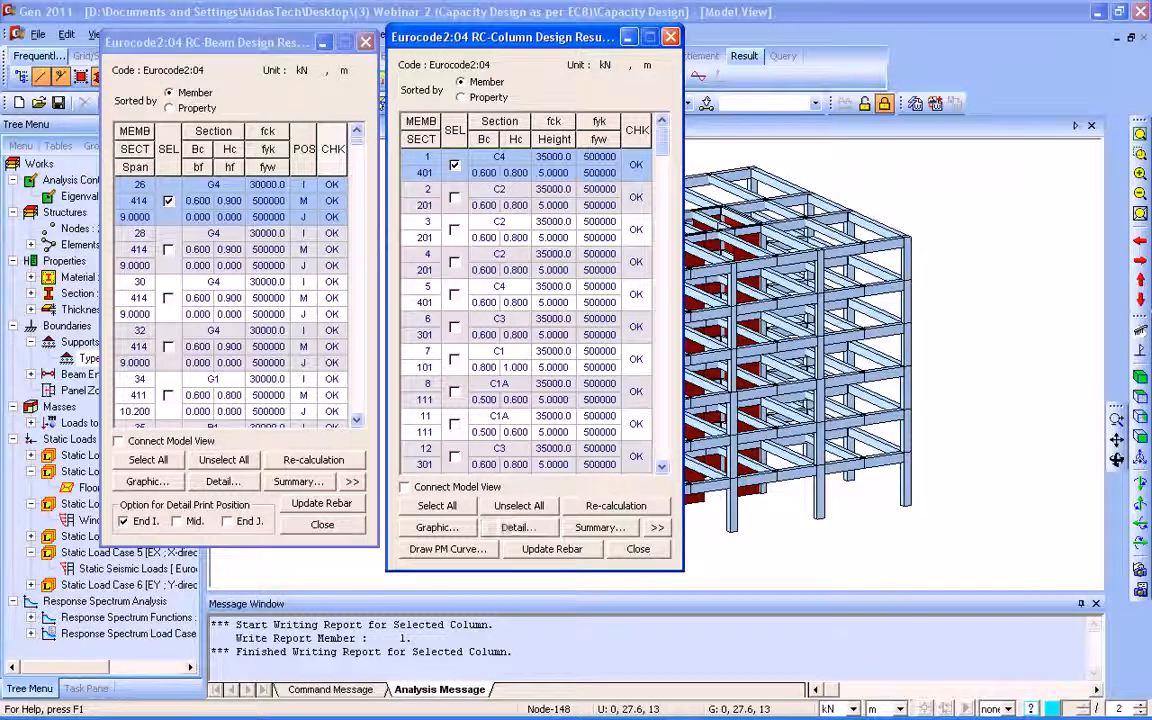
pyautogui.click(461, 97)
pyautogui.click(169, 108)
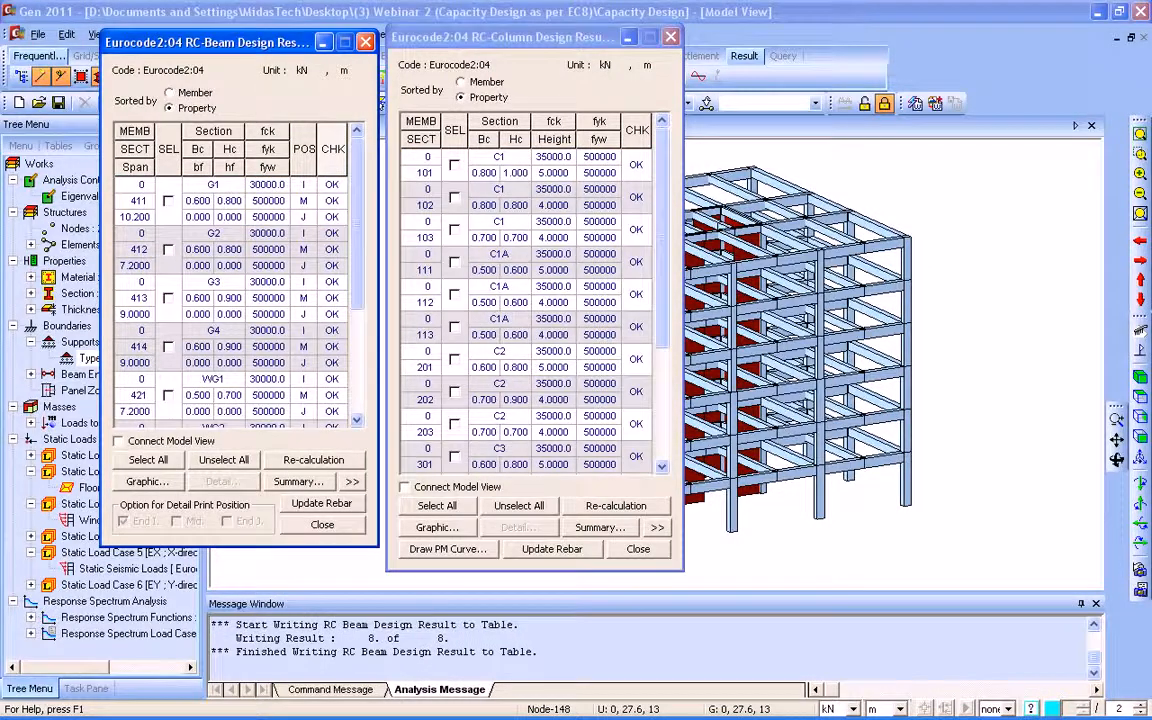
pyautogui.click(437, 505)
pyautogui.click(552, 549)
pyautogui.press('Return')
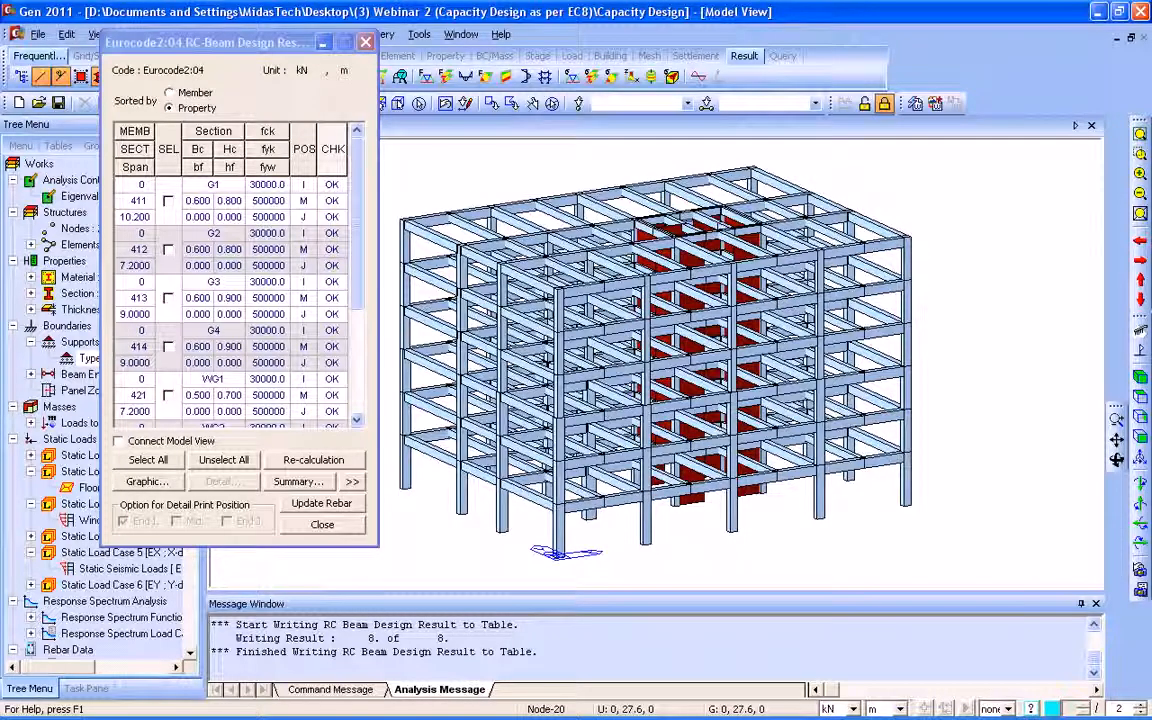
# - Update the rebar for all beam sections and accept closing the beam design results
pyautogui.click(148, 459)
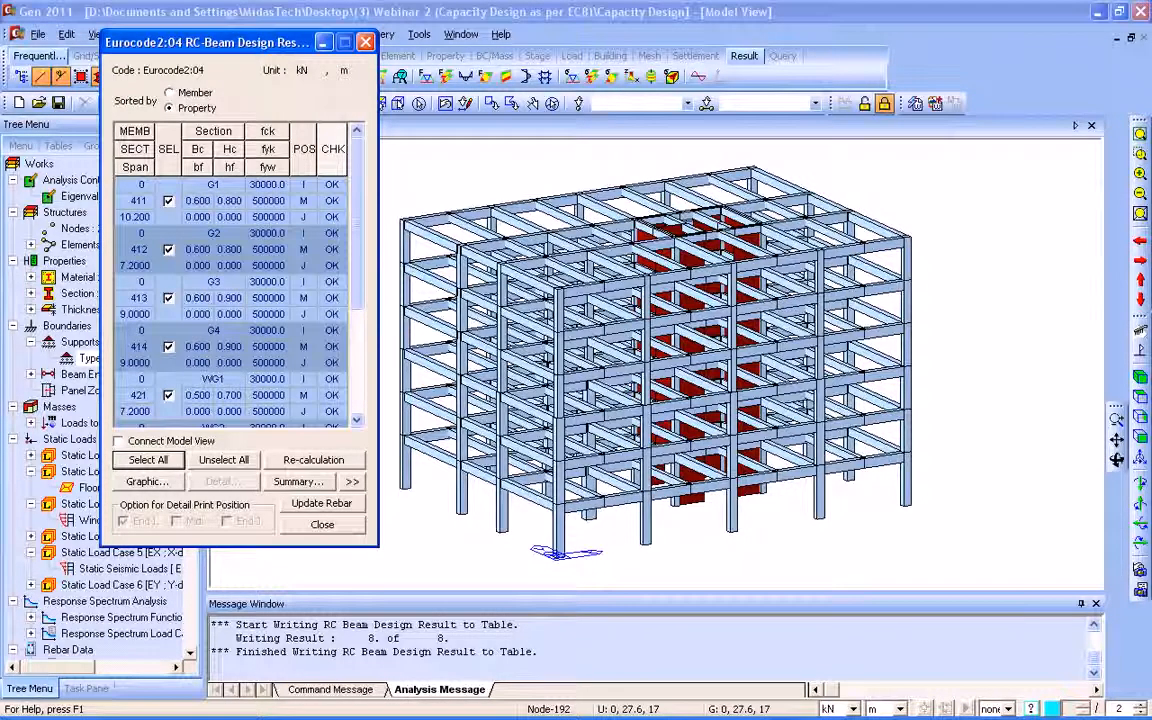
pyautogui.click(313, 459)
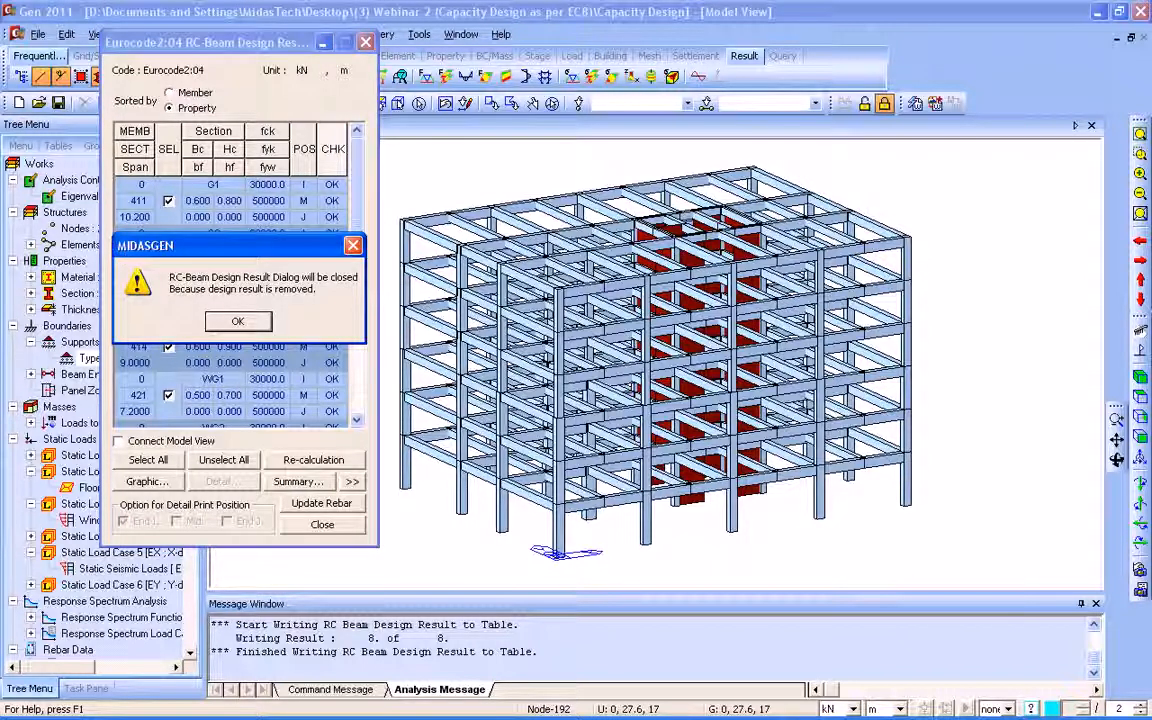
pyautogui.click(237, 321)
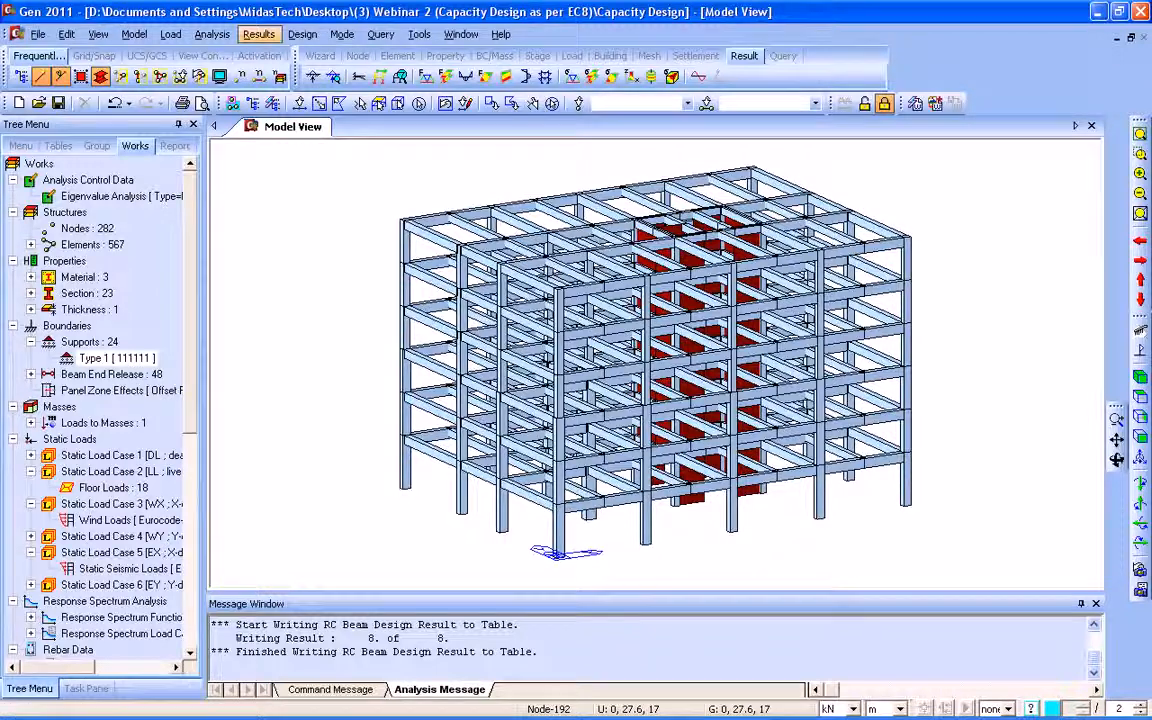
# - Run the concrete code design for the walls
pyautogui.click(258, 34)
pyautogui.moveTo(302, 34)
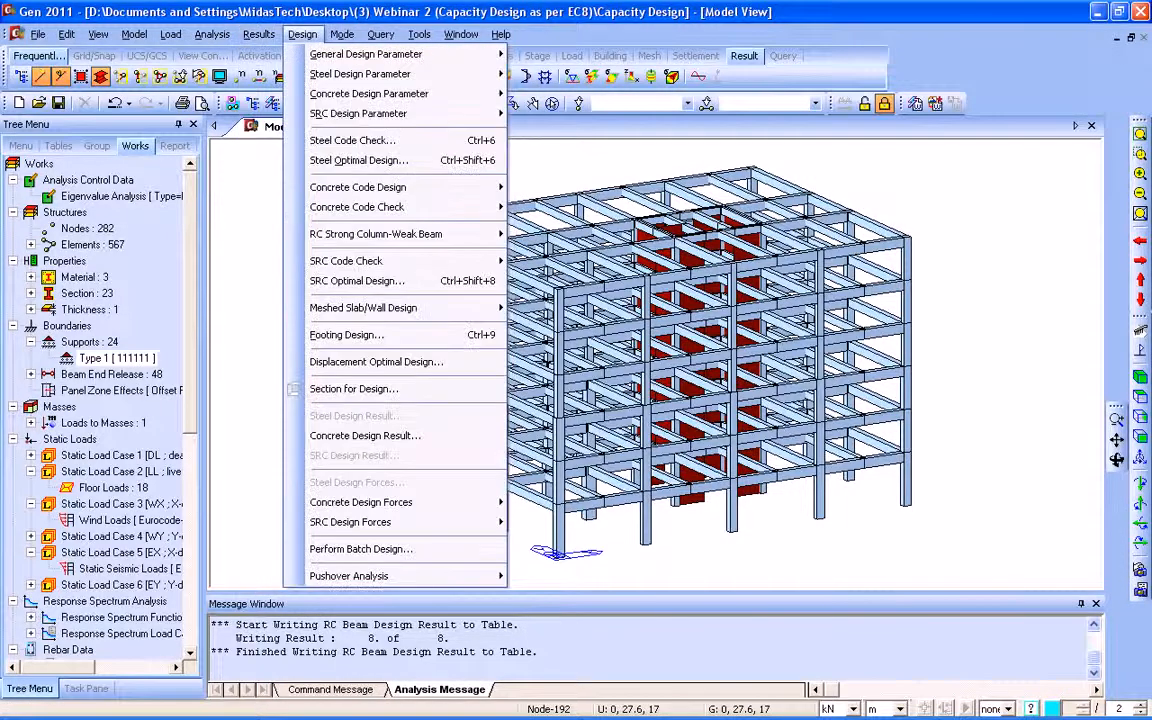
pyautogui.moveTo(358, 187)
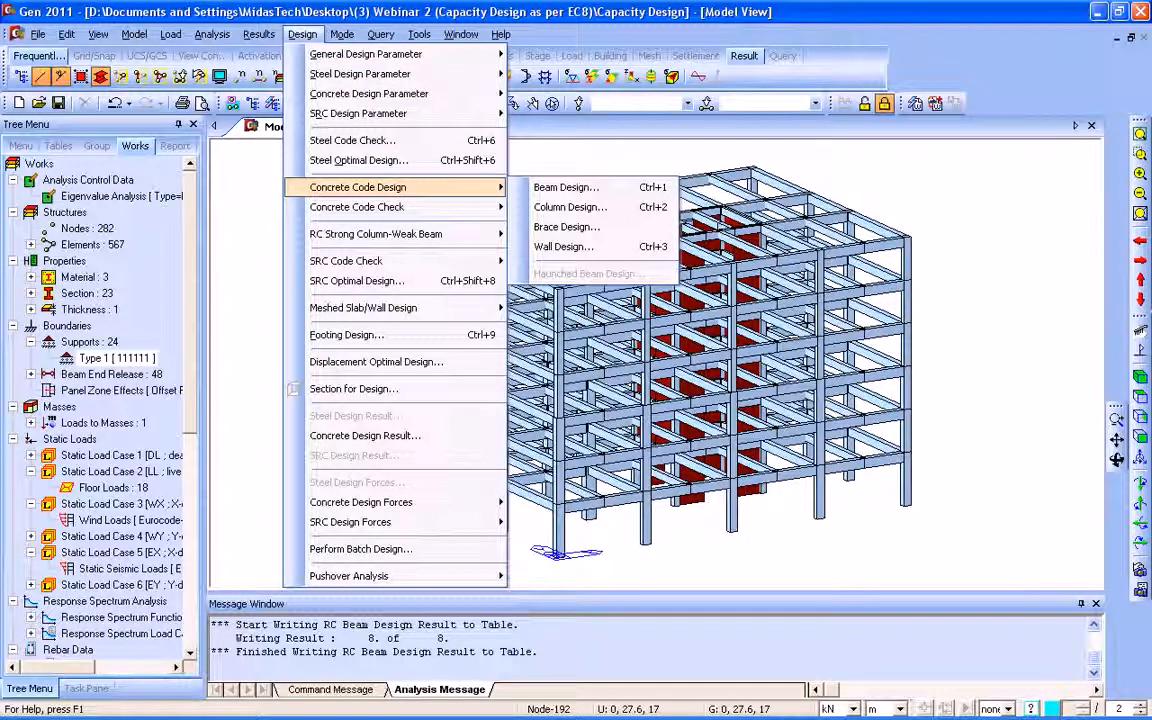
pyautogui.click(563, 246)
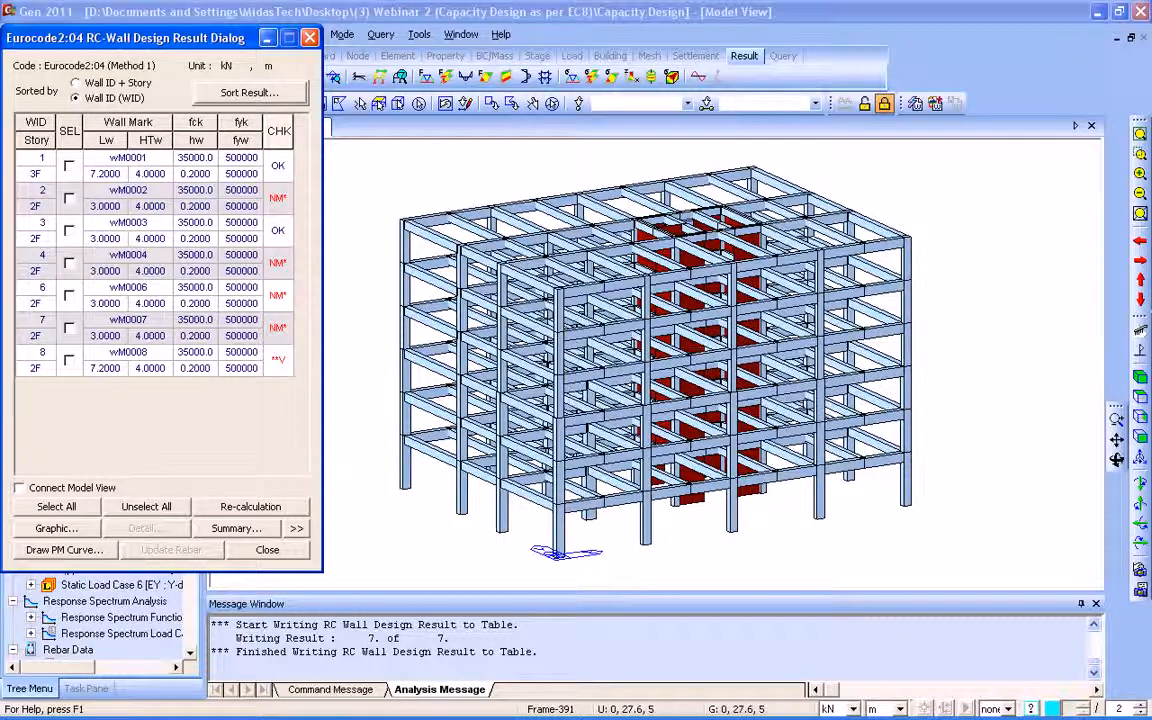
# - List the wall design results by wall ID and story, and review the graphic report for wall 1 on story 2F
pyautogui.click(76, 83)
pyautogui.click(69, 166)
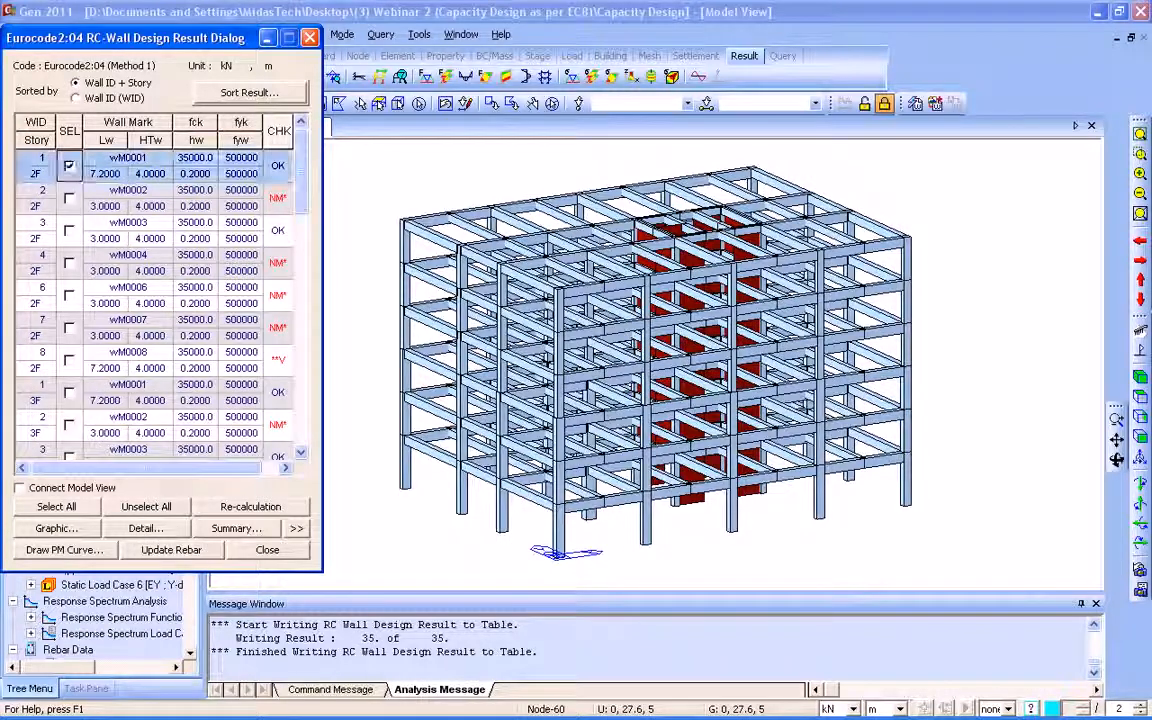
pyautogui.click(57, 528)
pyautogui.scroll(-10, 305, 286)
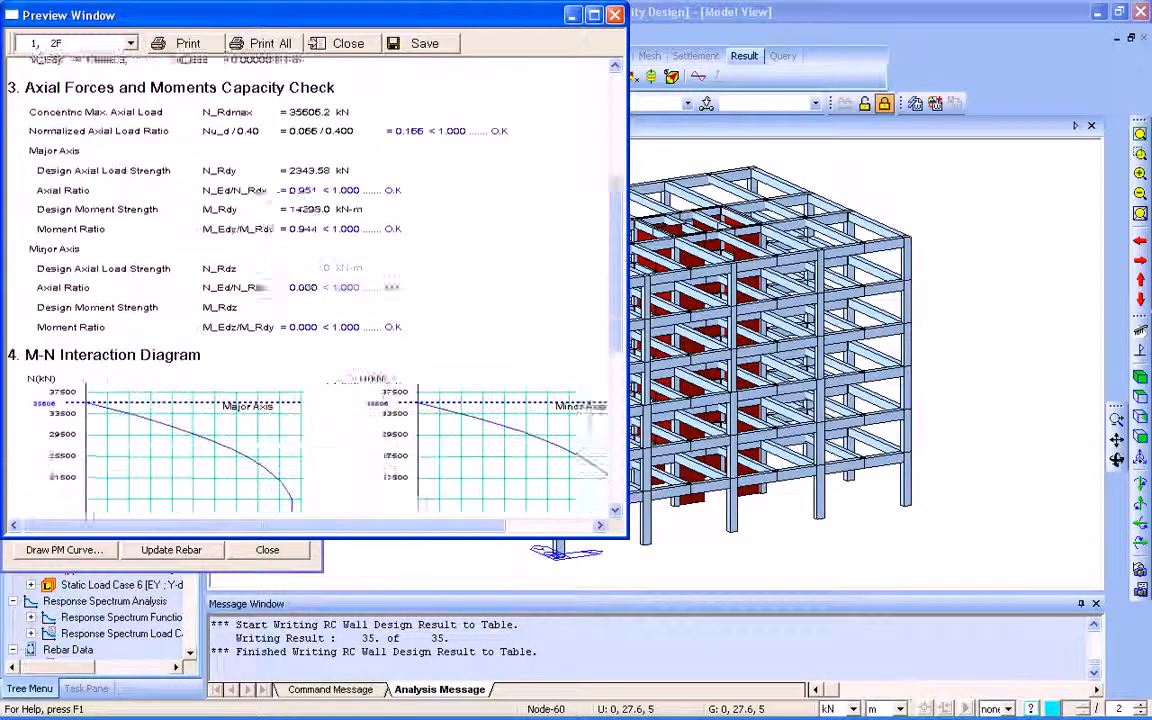
pyautogui.click(615, 15)
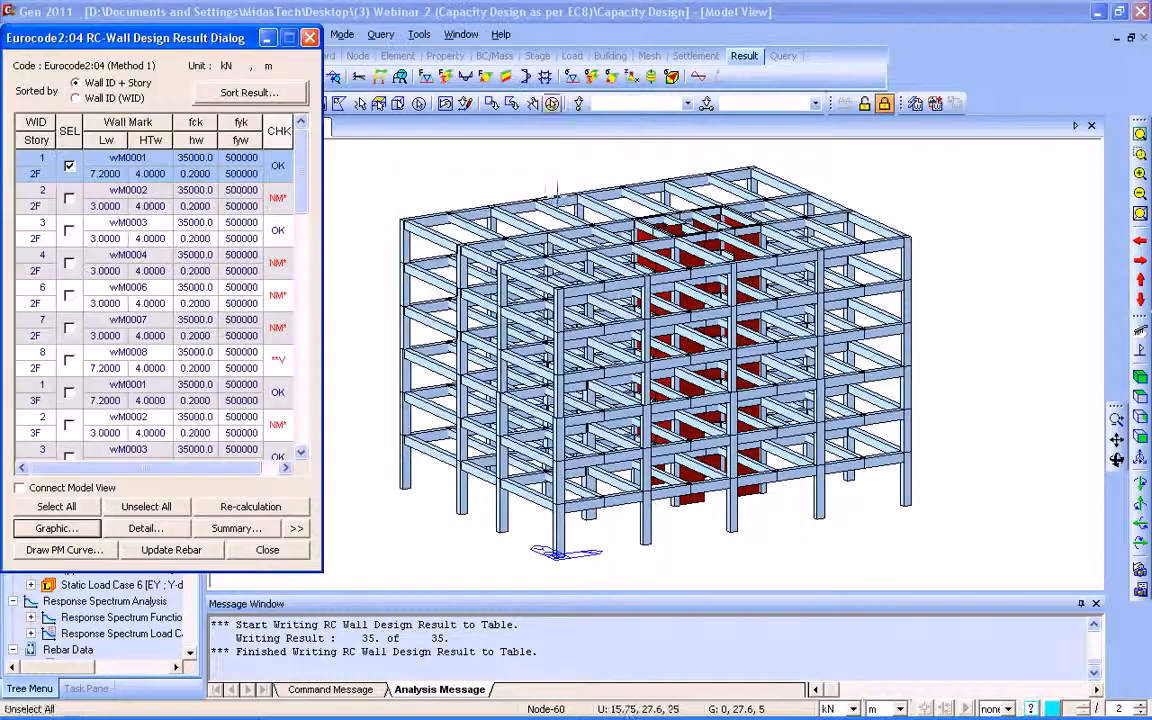
# - Review the detailed calculation report for wall 1 on story 2F, discard the temporary file and close the wall design results
pyautogui.click(146, 528)
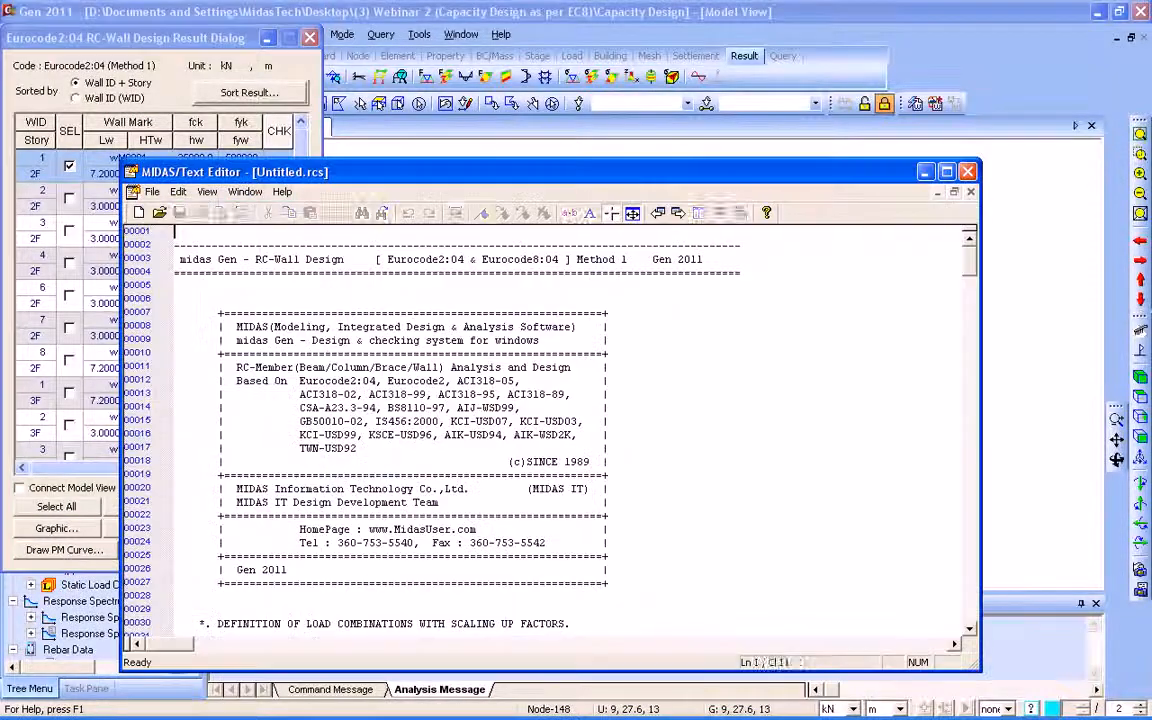
pyautogui.click(591, 352)
pyautogui.scroll(-3, 591, 352)
pyautogui.scroll(-20, 550, 430)
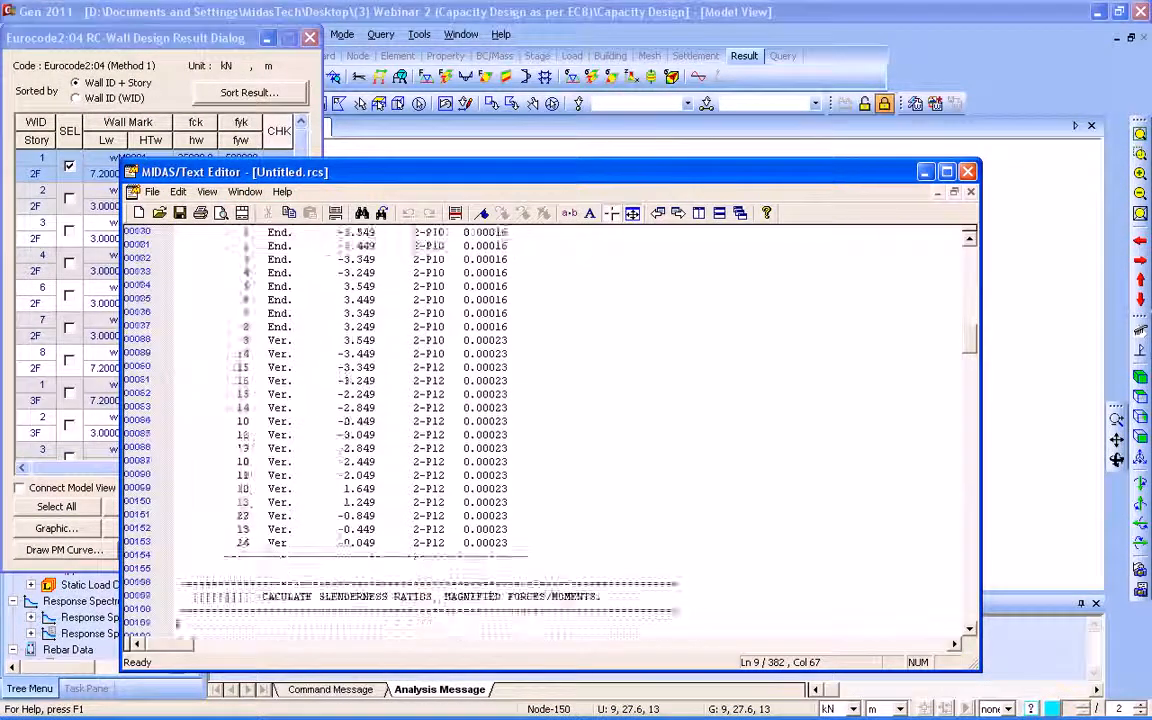
pyautogui.scroll(-6, 176, 597)
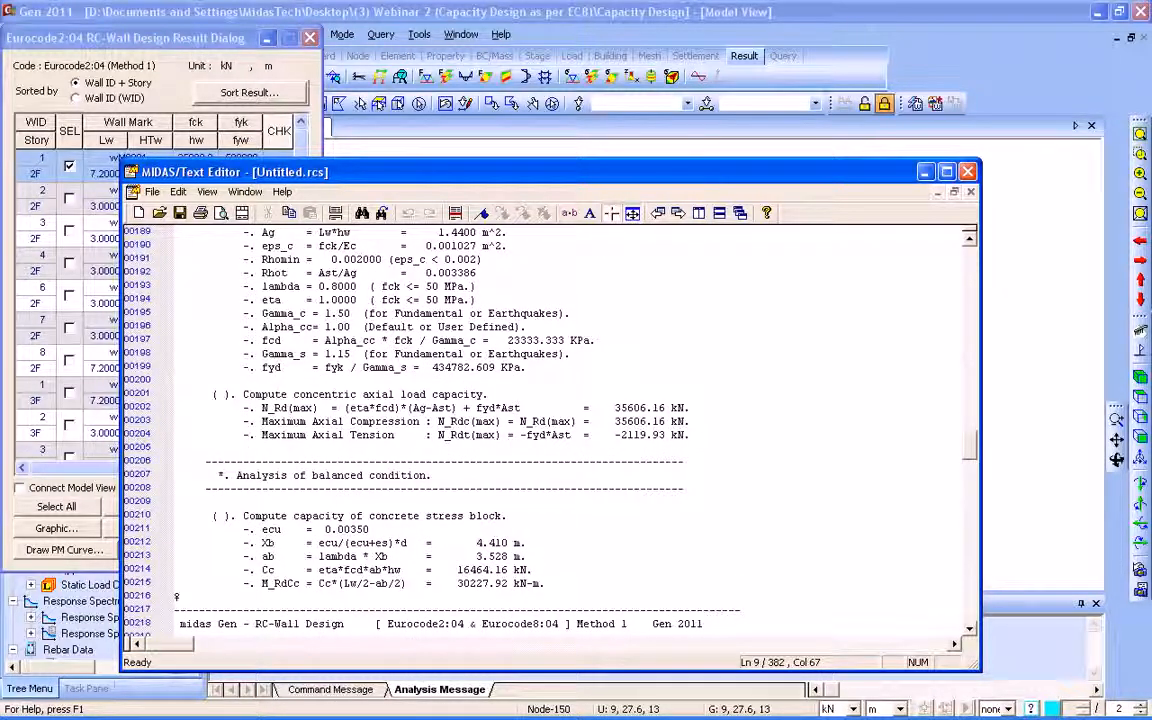
pyautogui.click(970, 172)
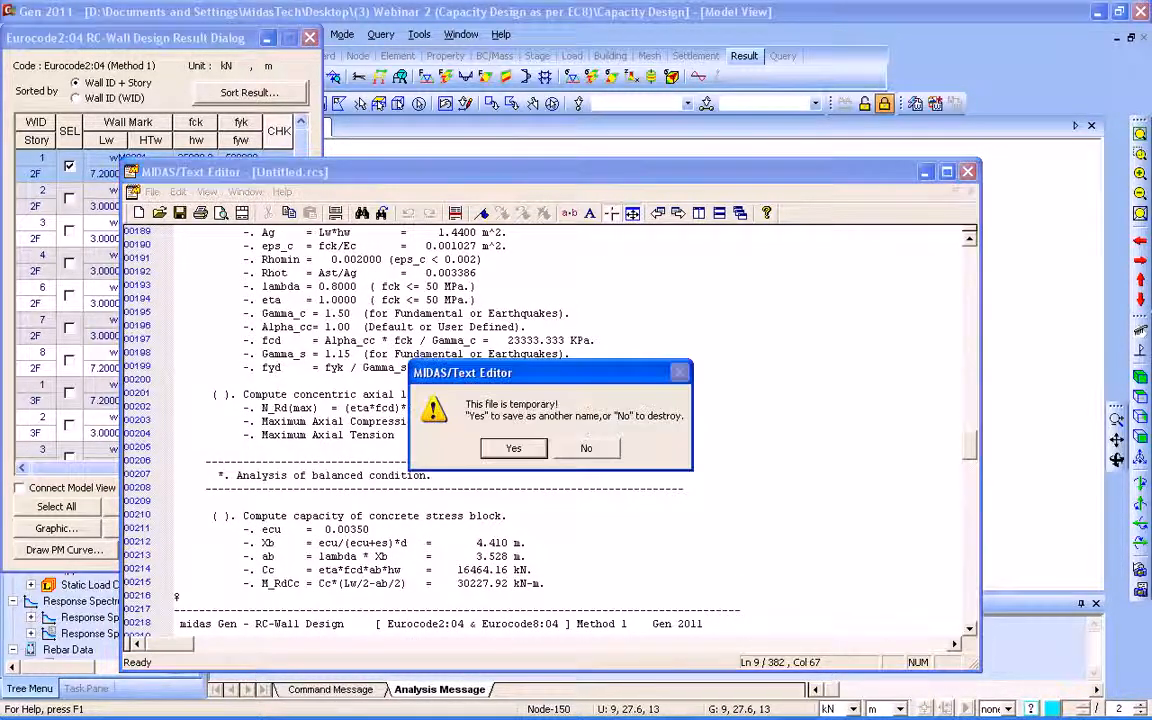
pyautogui.click(530, 405)
pyautogui.click(267, 550)
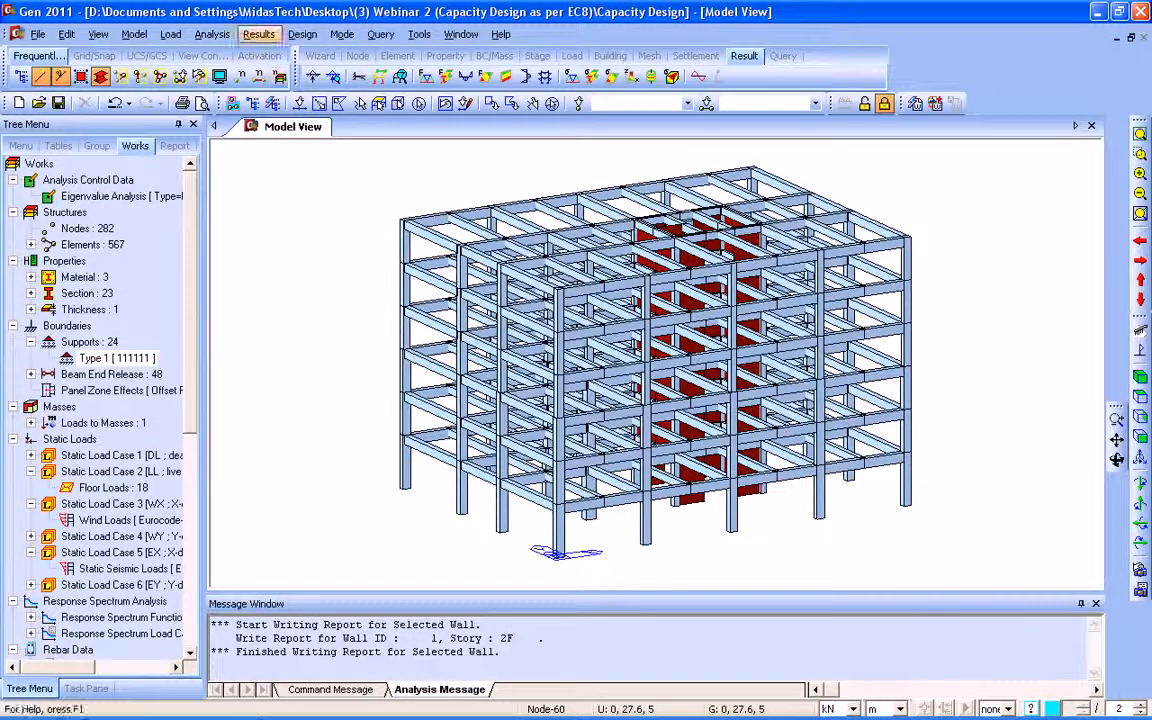
# - Open the beam rebar data for modification and display the rebar of section G1
pyautogui.click(258, 34)
pyautogui.moveTo(302, 34)
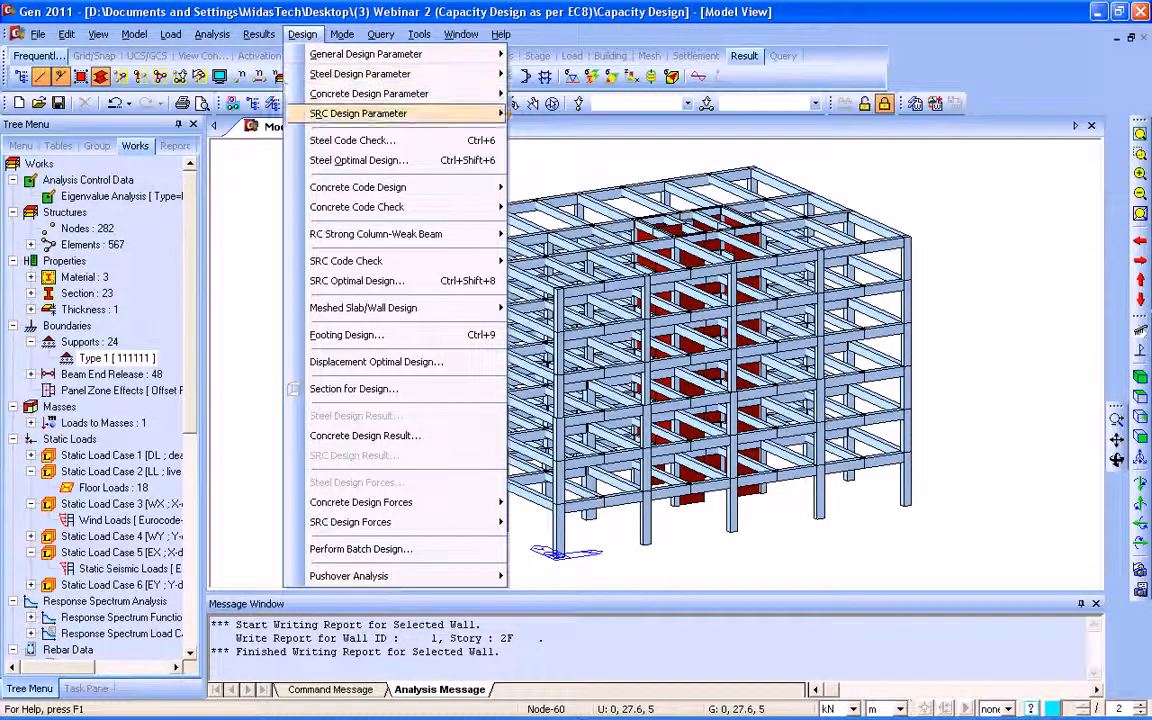
pyautogui.moveTo(368, 93)
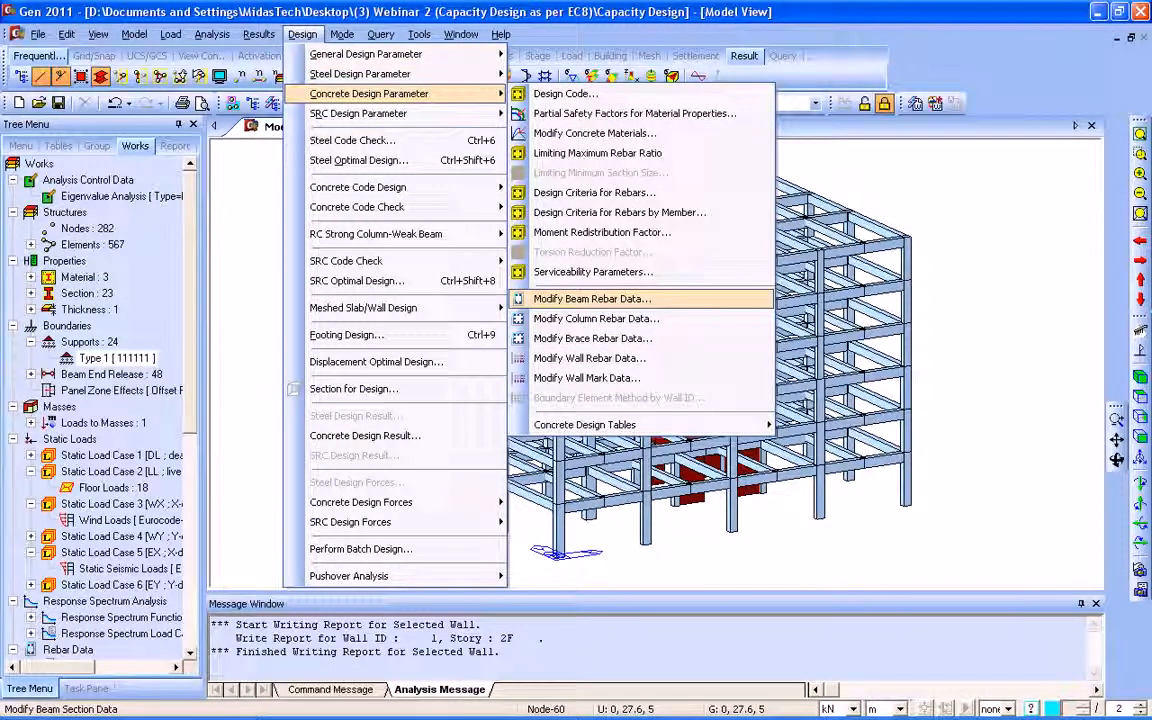
pyautogui.click(592, 298)
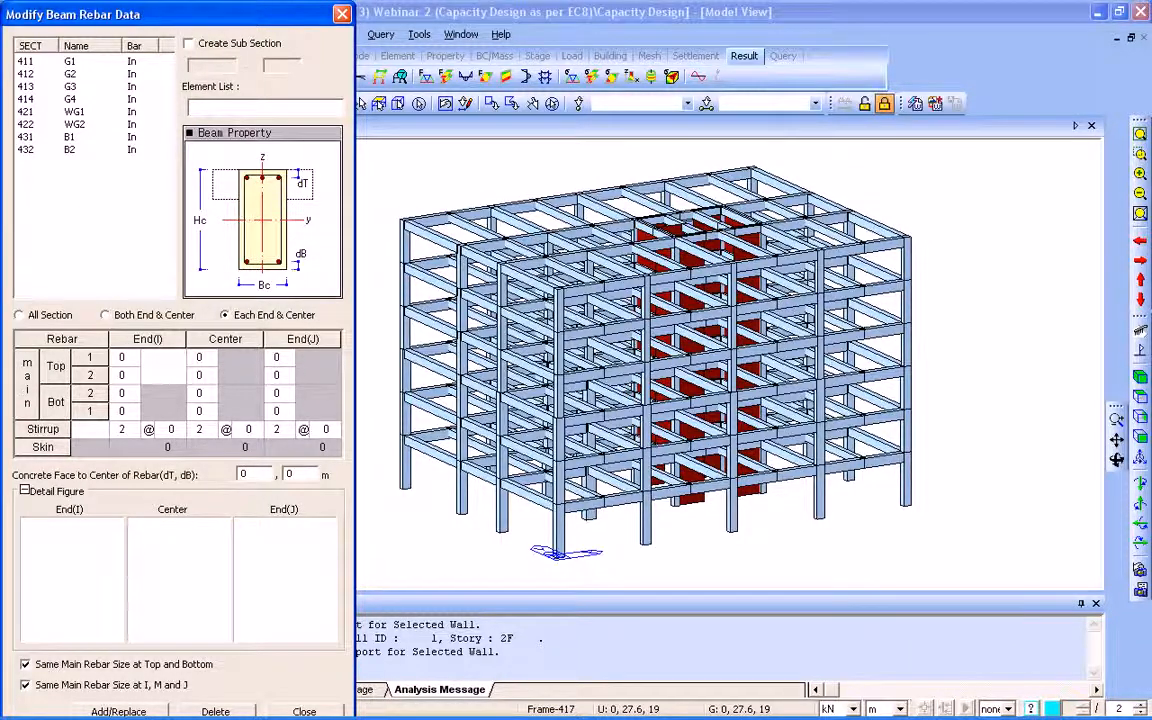
pyautogui.click(70, 62)
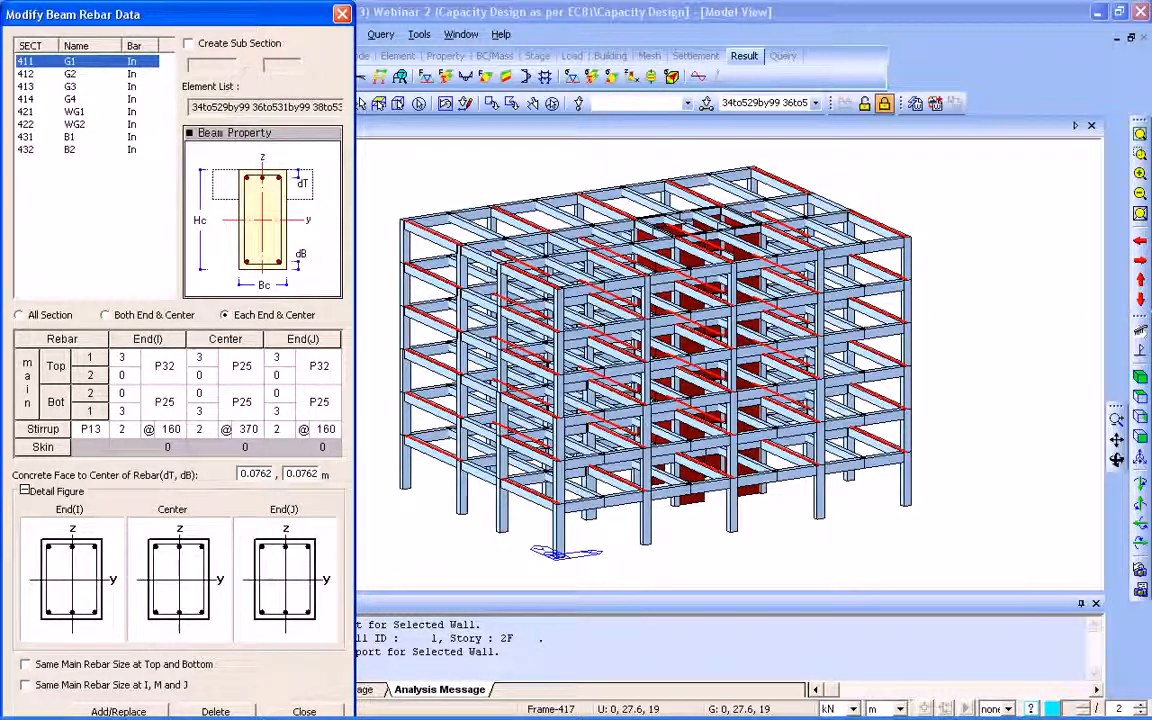
# - Set beam section G3's stirrup spacing to 150 at both ends and 200 at the center, and replace its rebar data
pyautogui.click(69, 86)
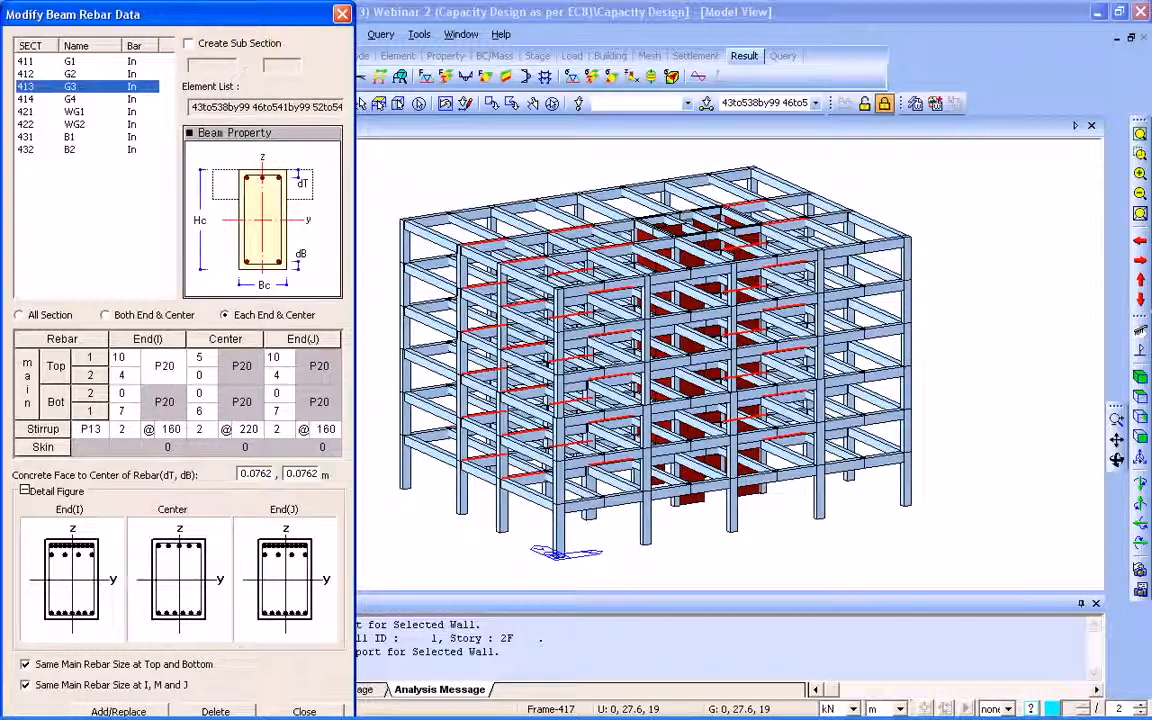
pyautogui.click(170, 429)
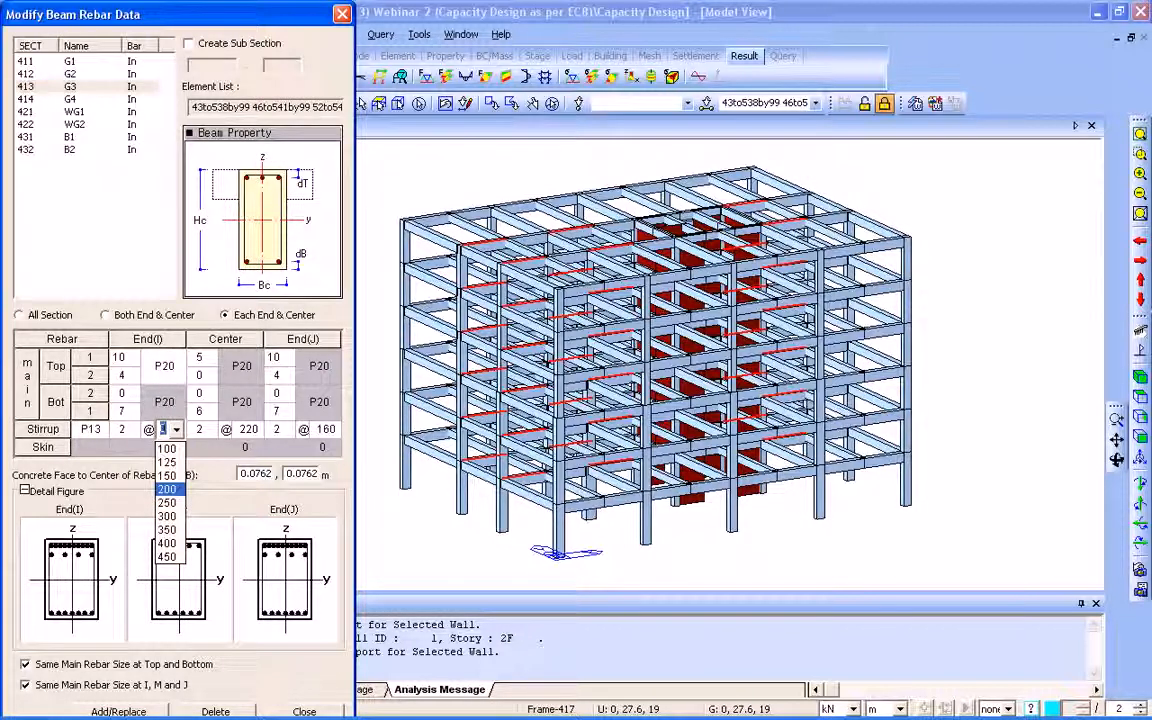
pyautogui.click(167, 448)
pyautogui.click(245, 429)
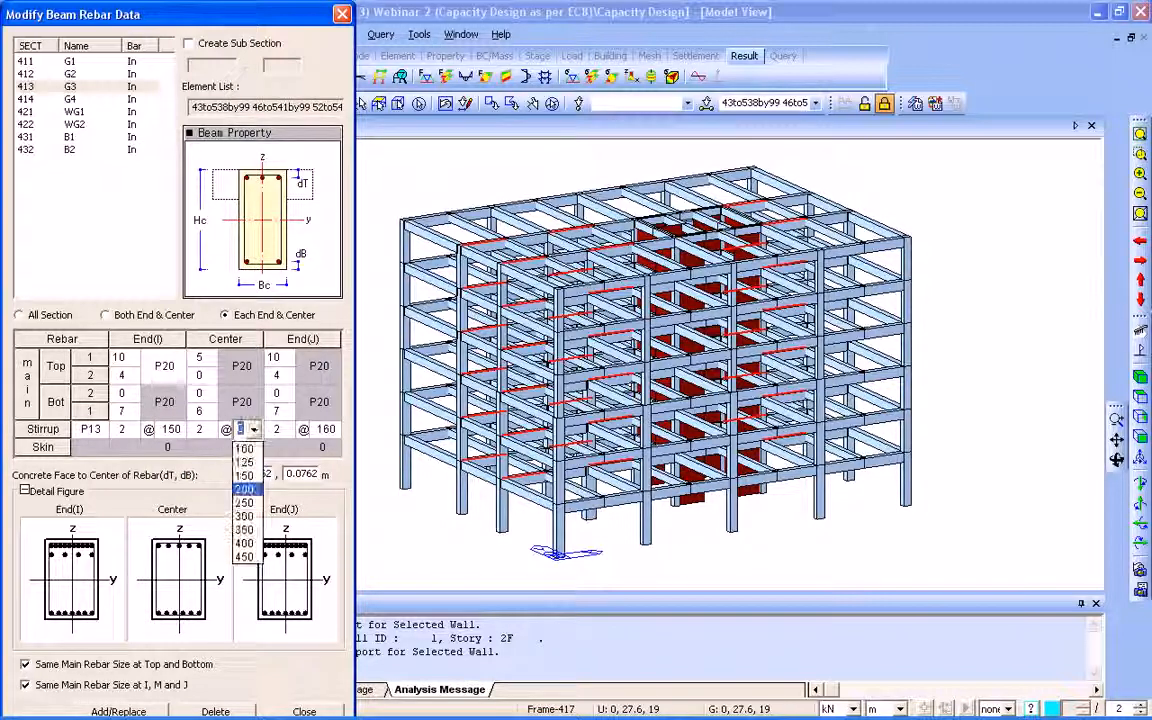
pyautogui.click(245, 447)
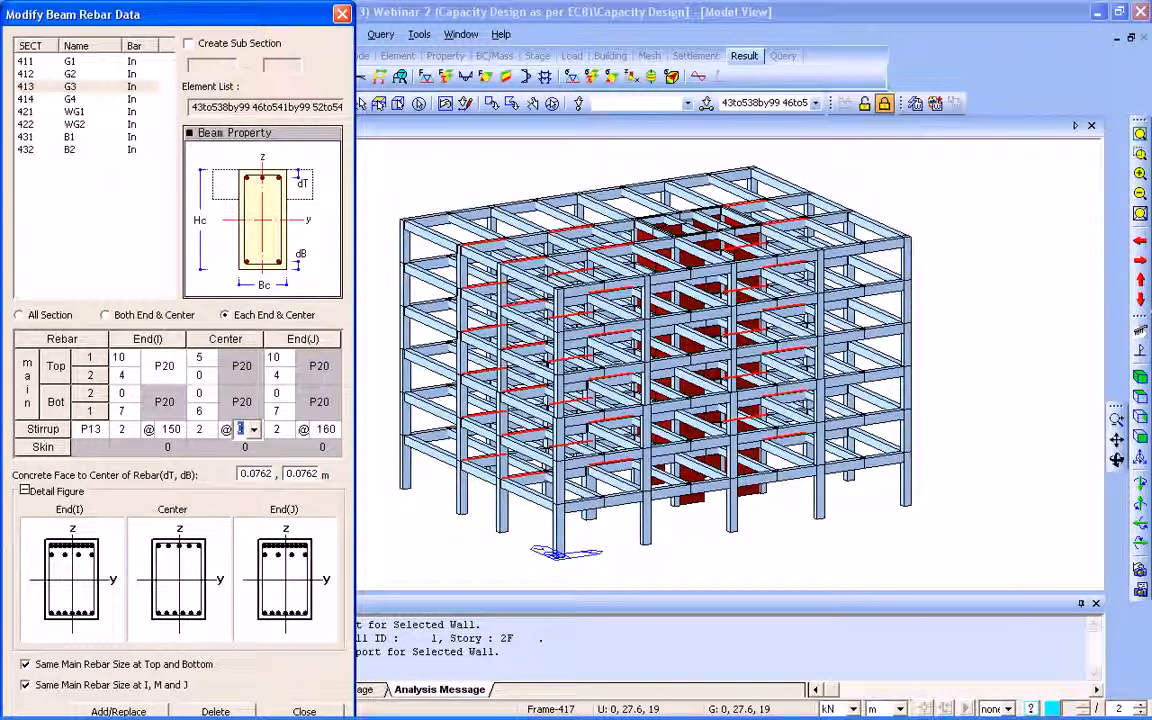
pyautogui.click(317, 428)
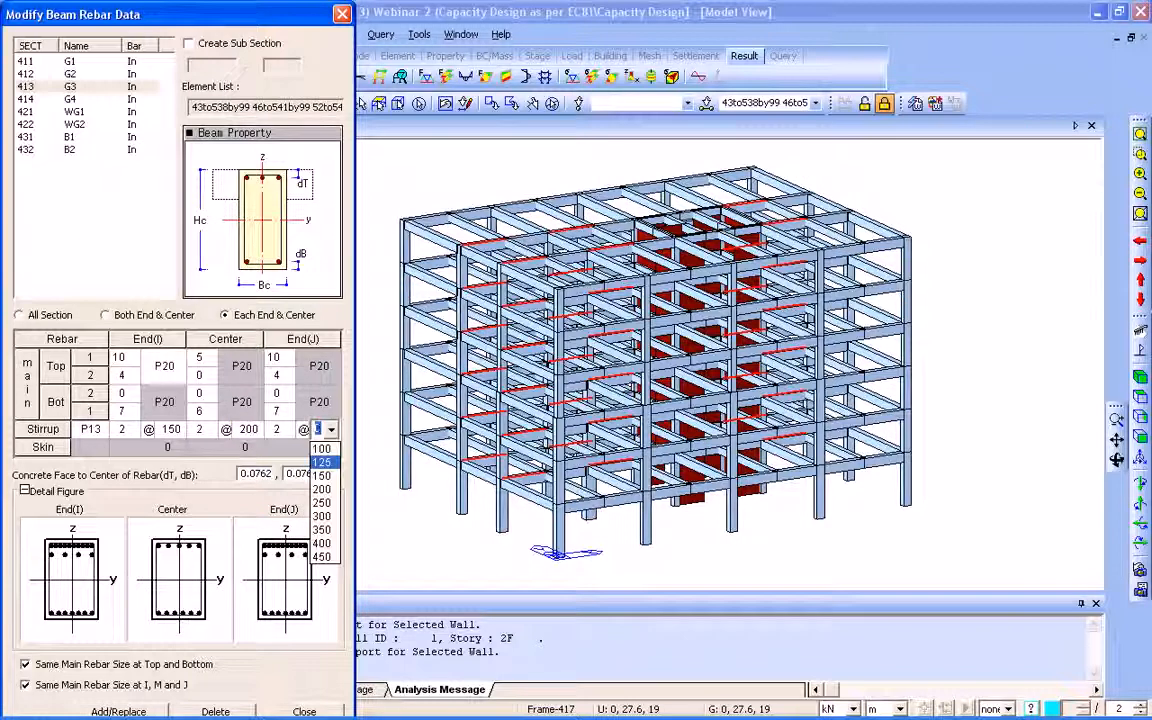
pyautogui.press('Return')
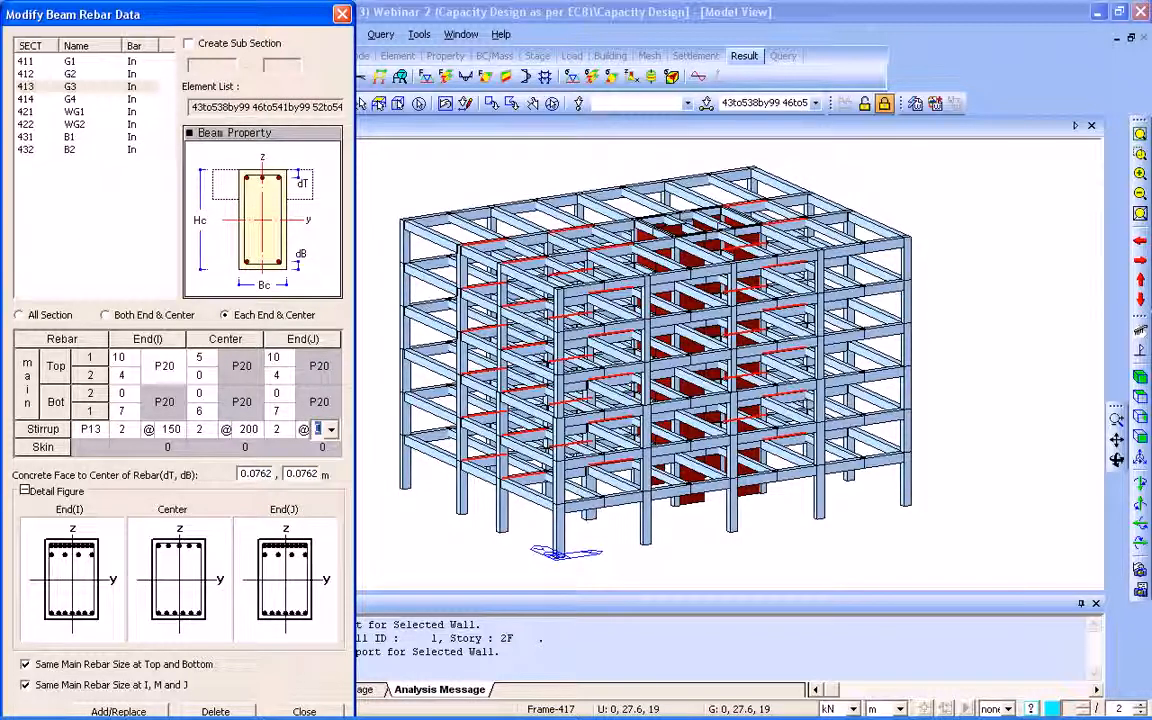
pyautogui.click(118, 711)
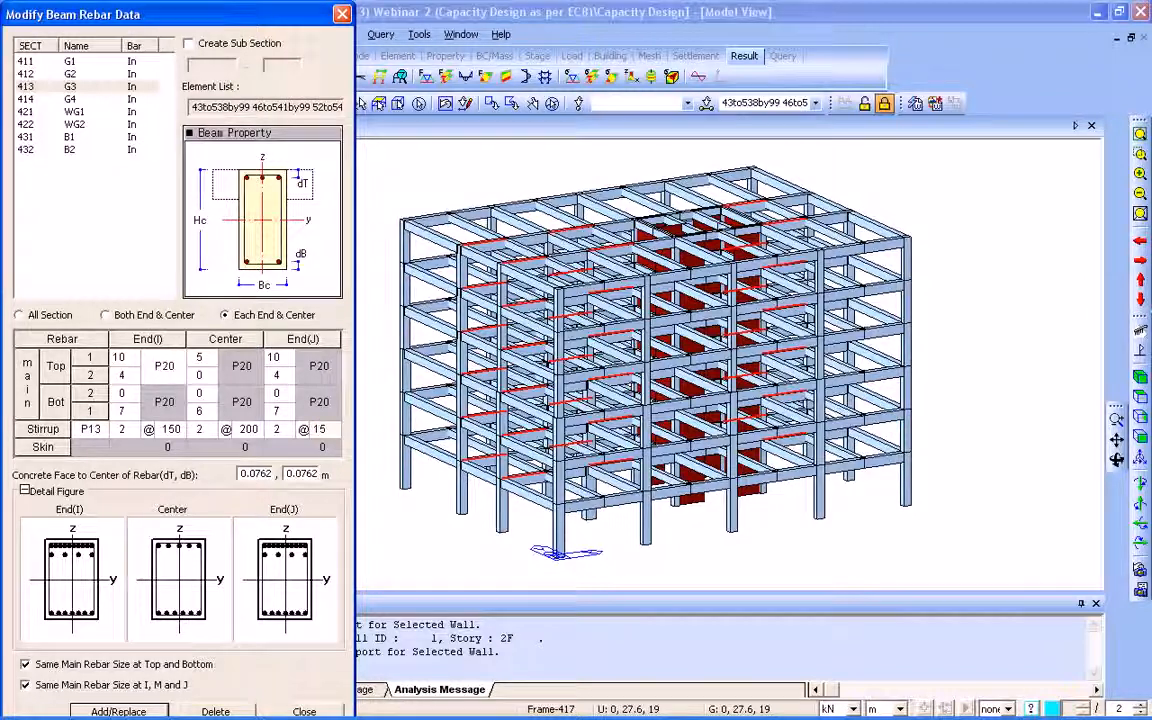
# - Set beam section G4's stirrup spacing to 150 at both ends and 300 at the center, replace its rebar data and finish the rebar modification
pyautogui.click(70, 99)
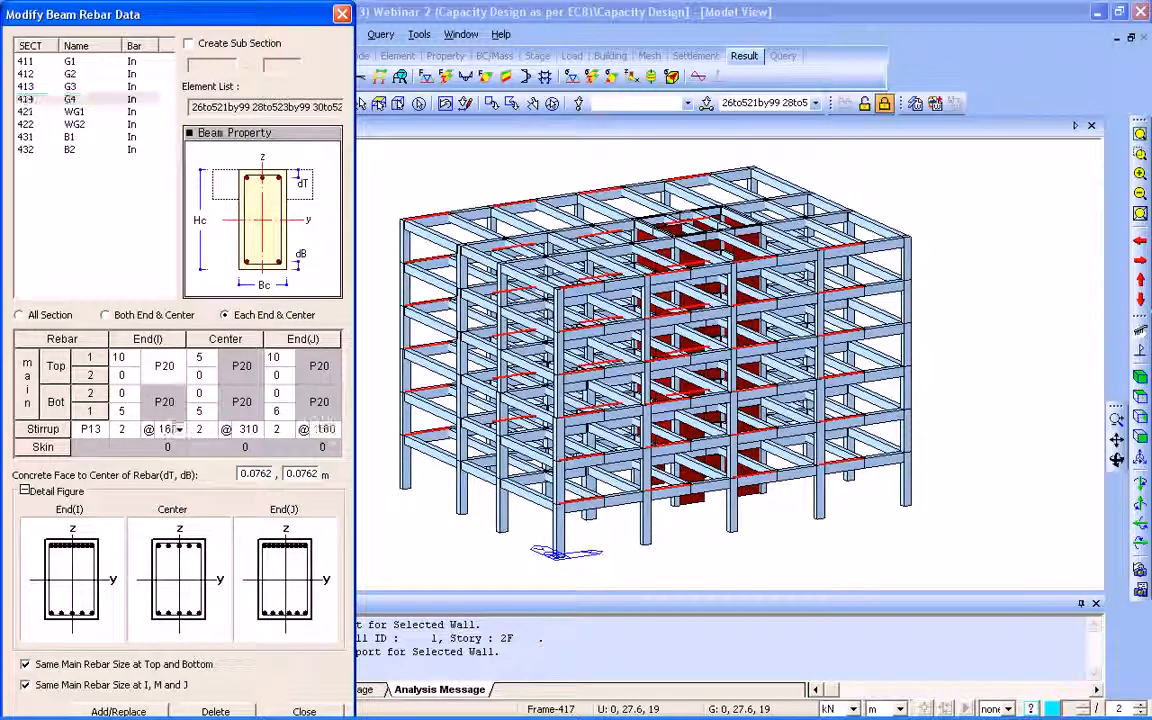
pyautogui.click(163, 429)
pyautogui.click(166, 475)
pyautogui.click(245, 429)
pyautogui.click(256, 429)
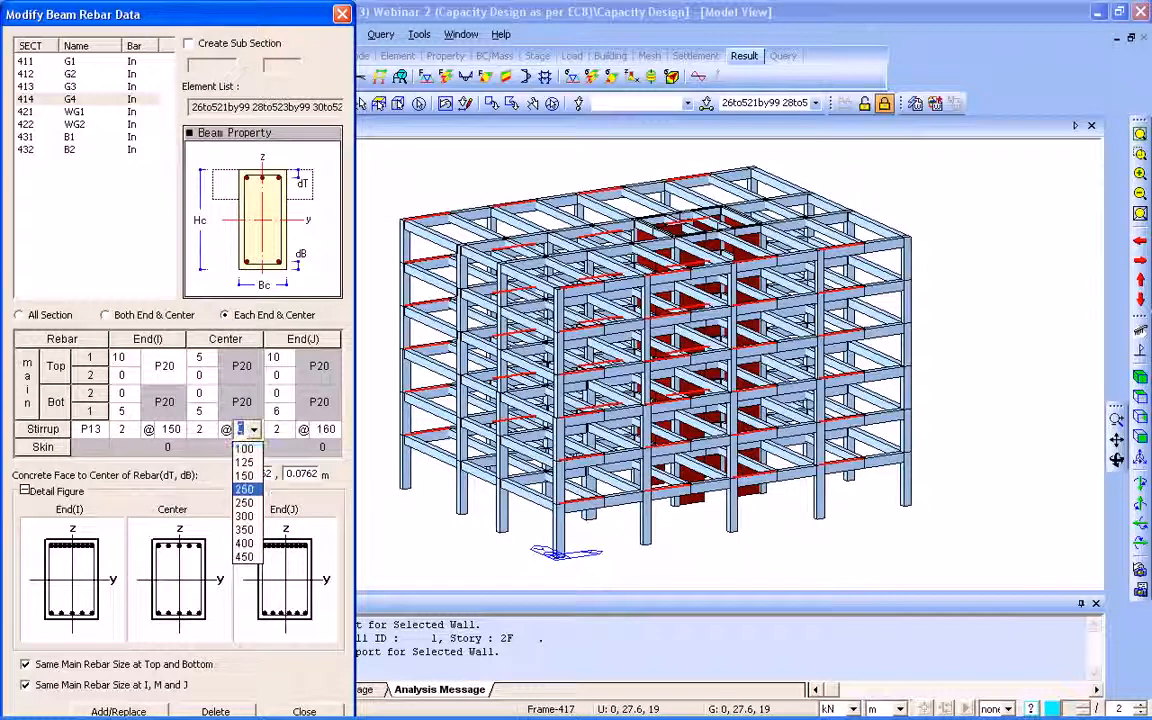
pyautogui.click(260, 516)
pyautogui.click(321, 429)
pyautogui.click(332, 429)
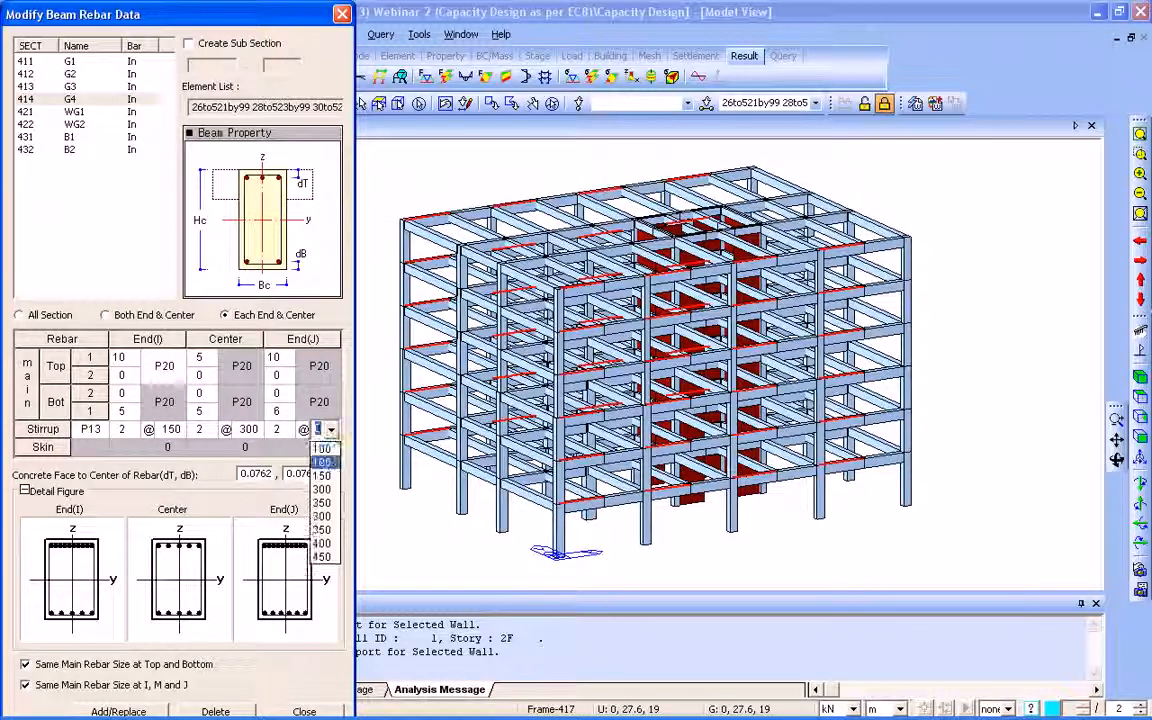
pyautogui.click(322, 476)
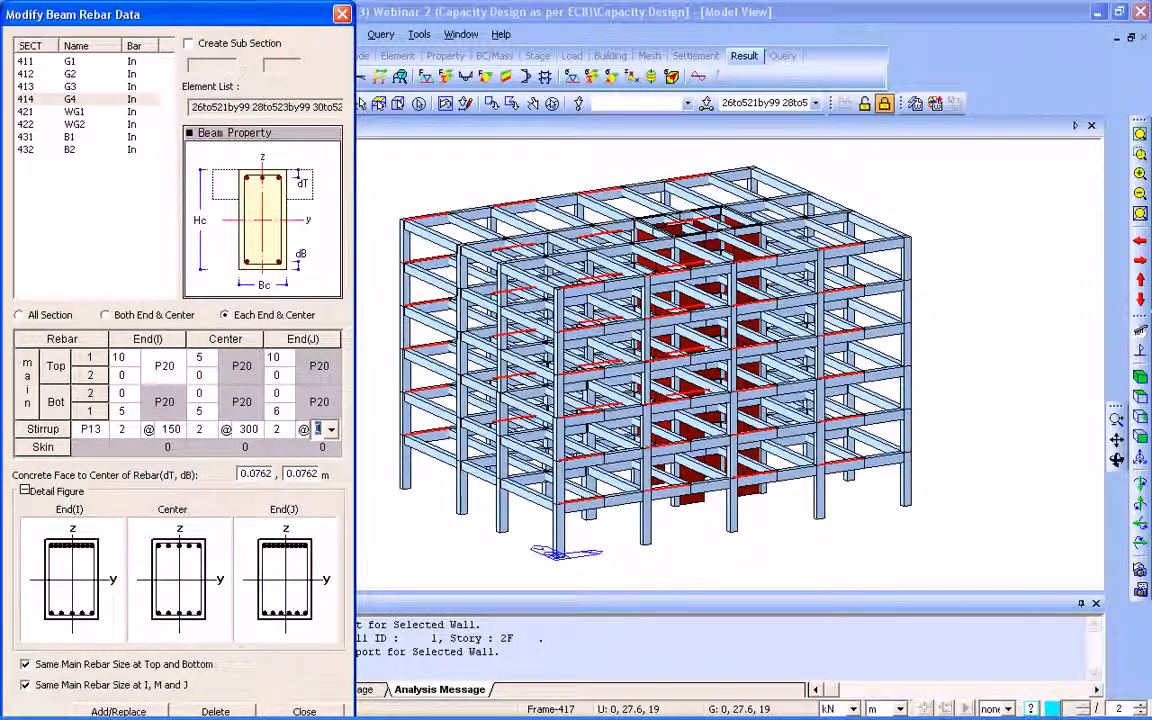
pyautogui.click(118, 711)
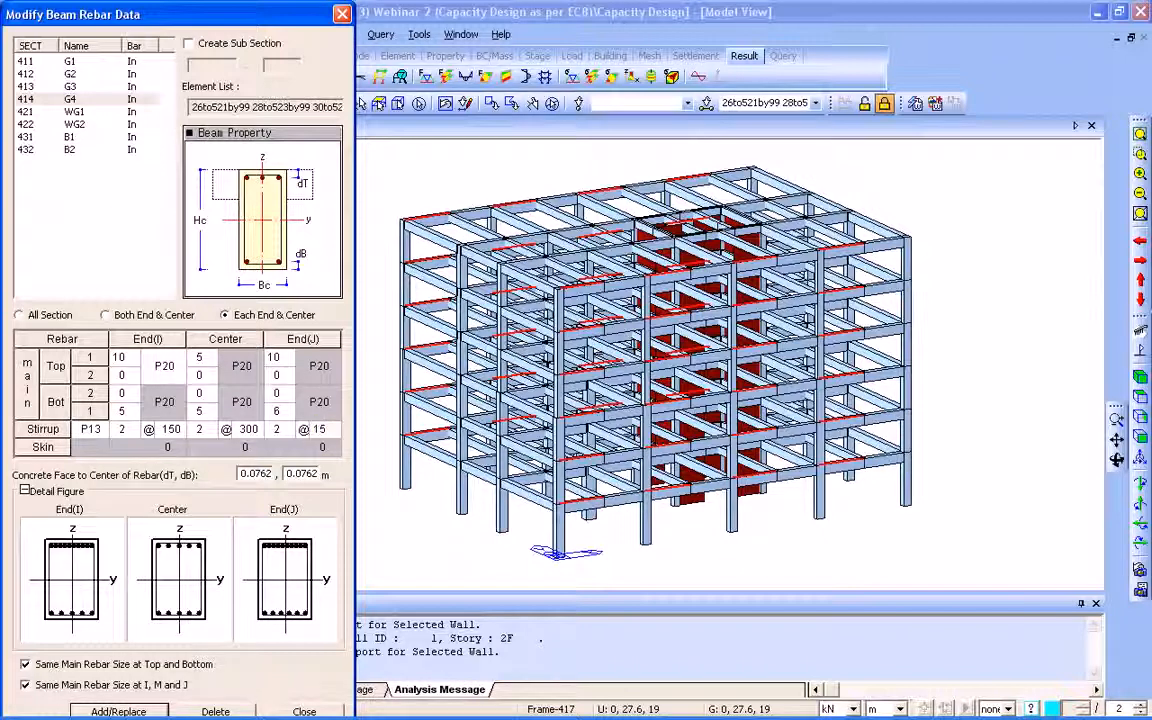
pyautogui.click(304, 711)
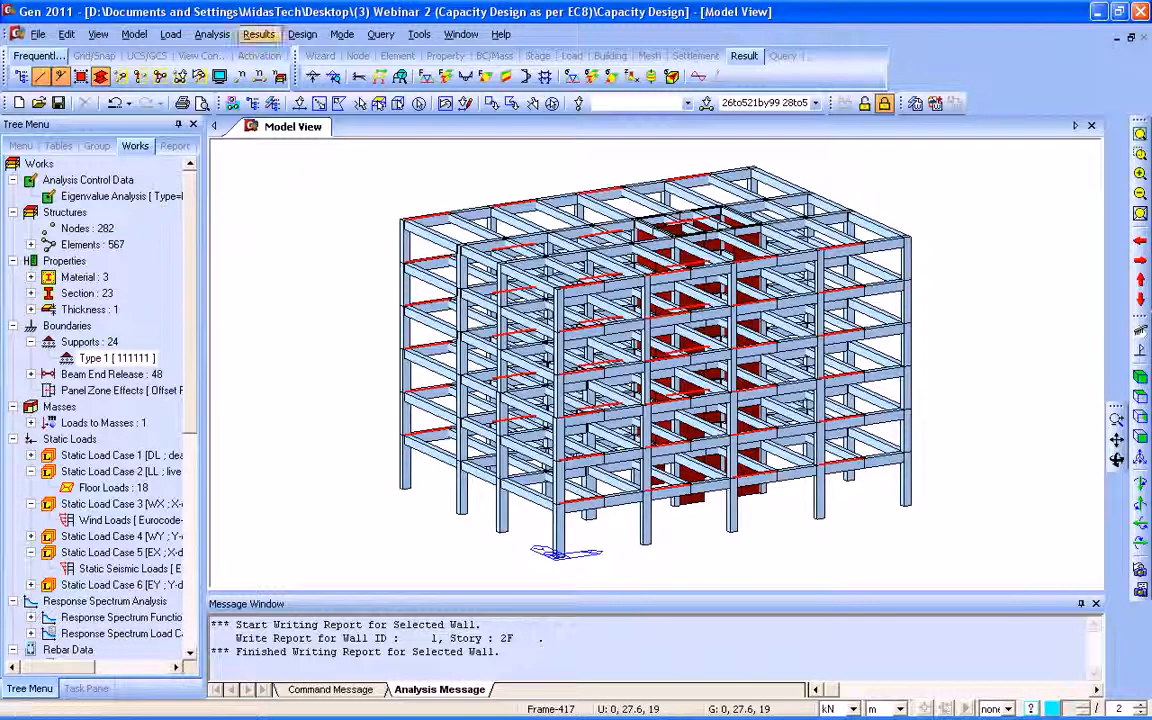
# - Run the concrete code check for the selected G4 beams and list the checking results by property
pyautogui.click(302, 34)
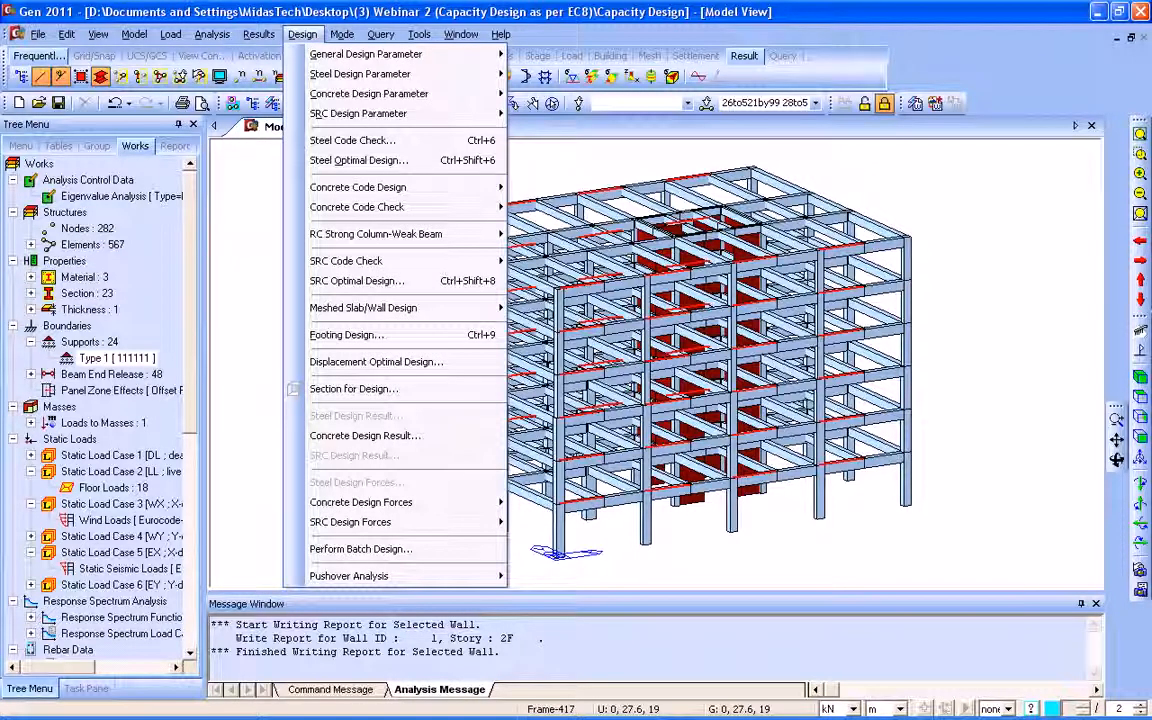
pyautogui.moveTo(360, 207)
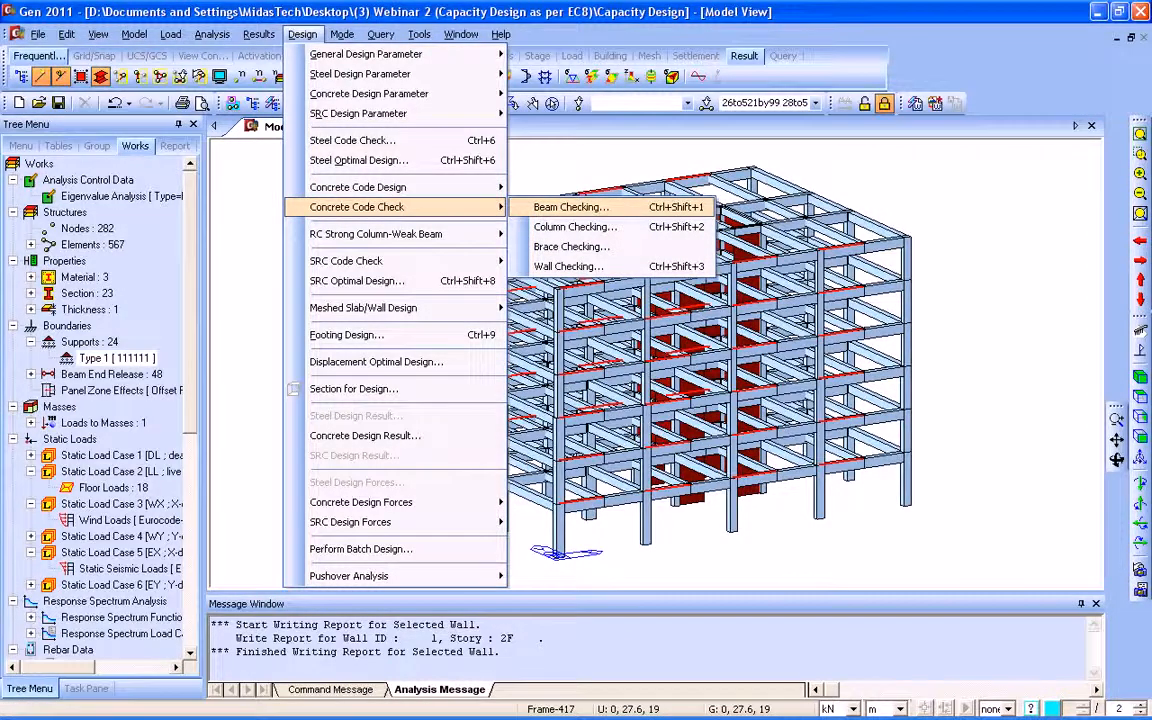
pyautogui.click(570, 207)
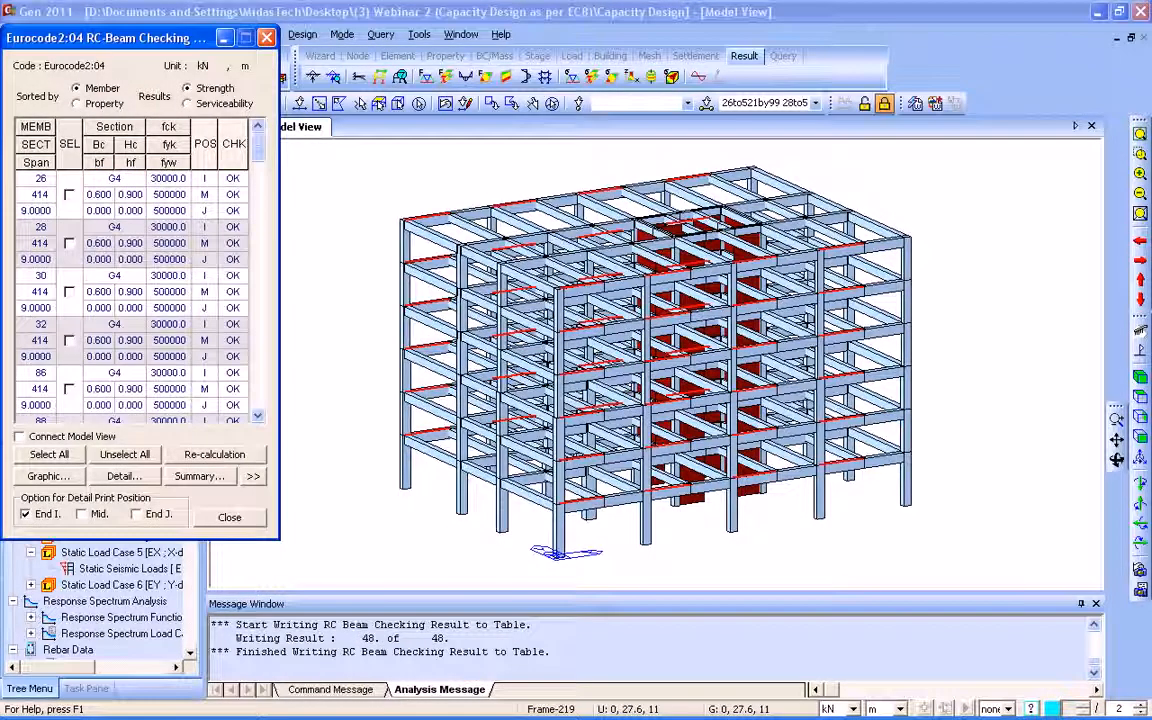
pyautogui.click(77, 104)
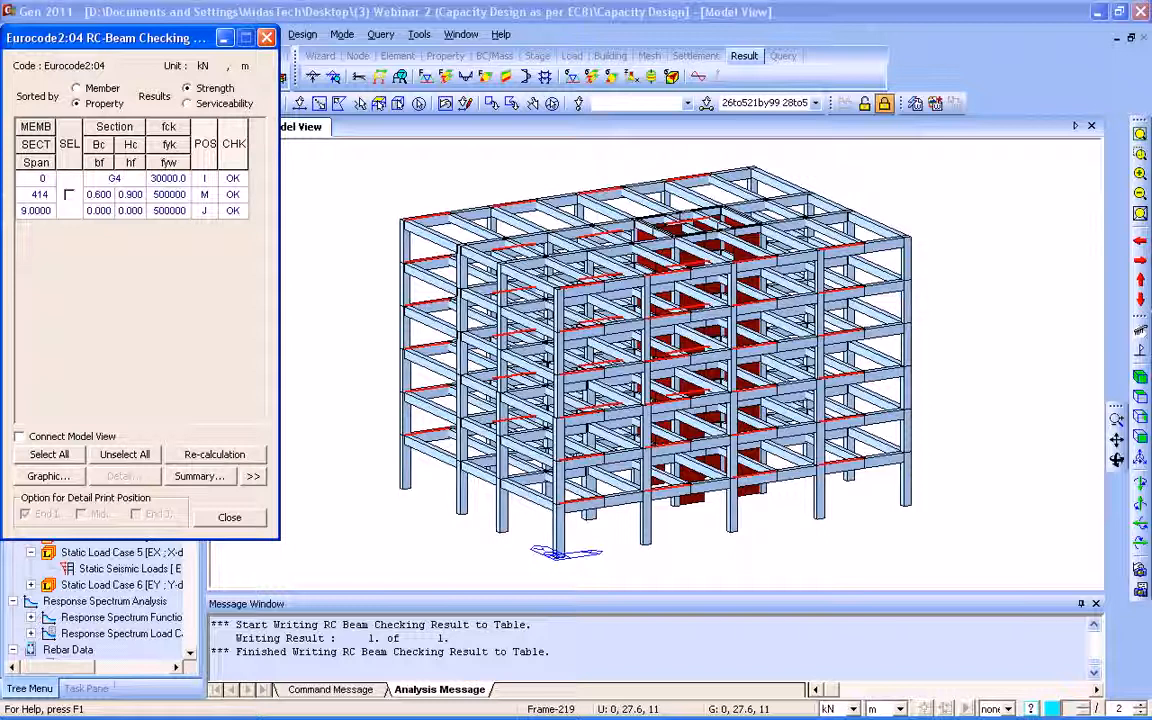
# - List the beam checking results by member and review the graphic report for member 26, including its bending and shear capacity
pyautogui.click(77, 88)
pyautogui.click(69, 195)
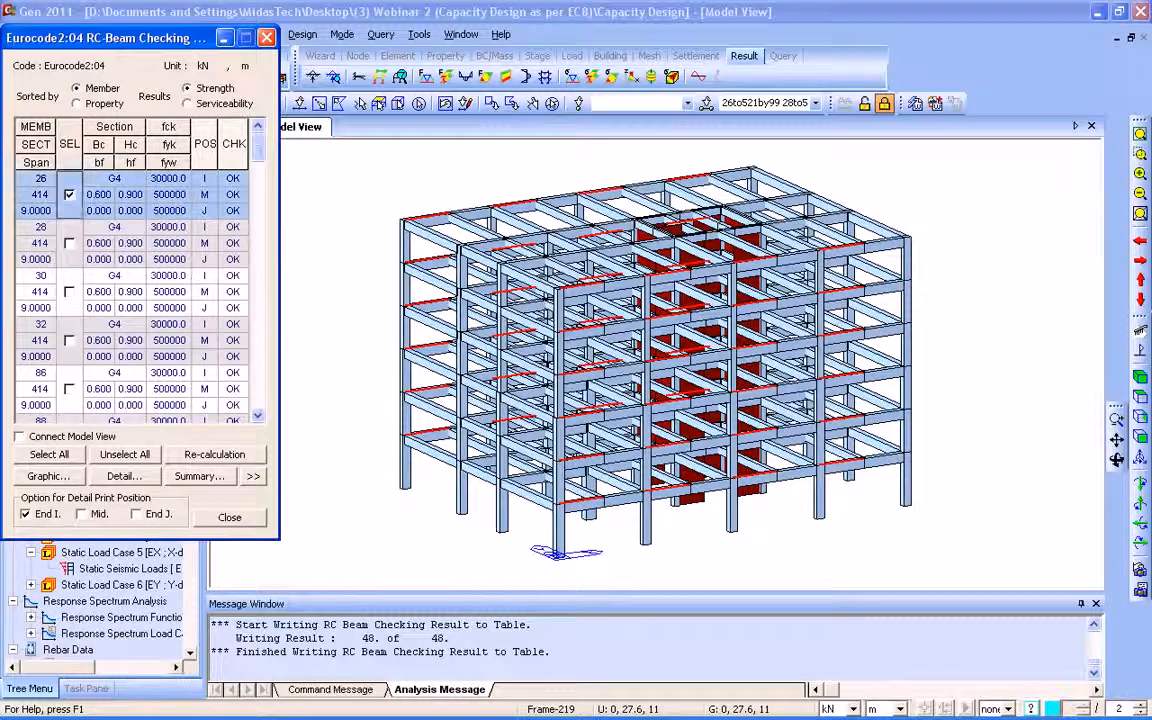
pyautogui.click(49, 477)
pyautogui.scroll(-3, 310, 290)
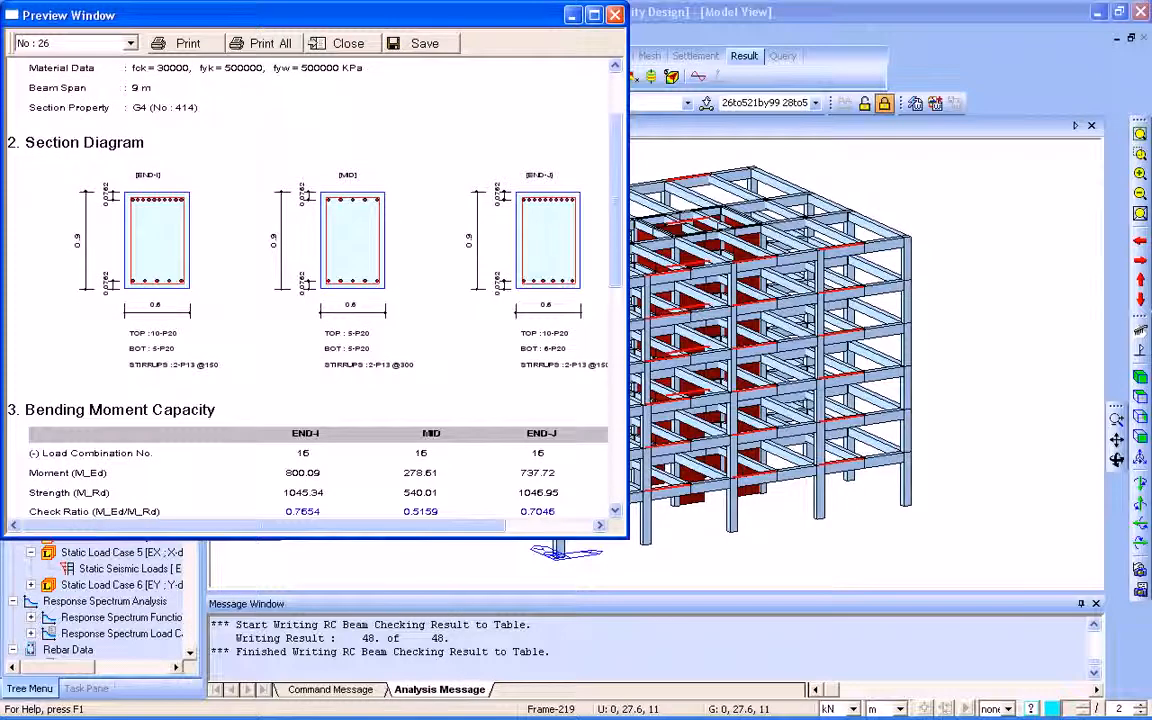
pyautogui.scroll(-7, 310, 290)
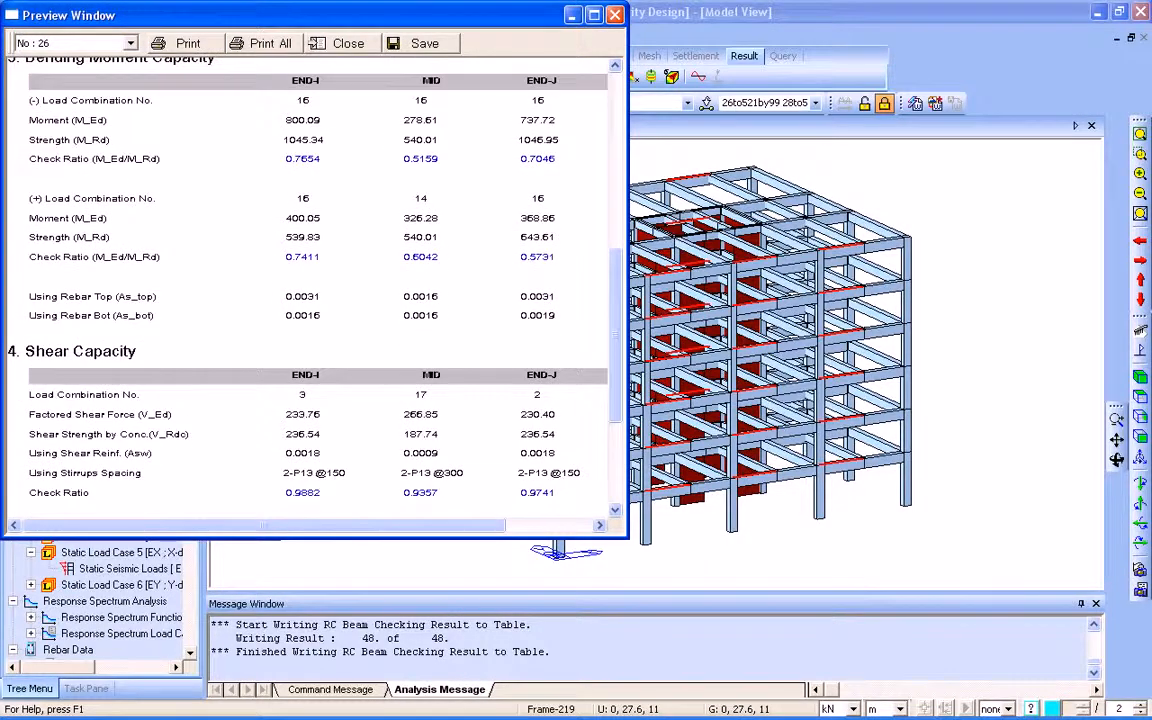
pyautogui.click(615, 15)
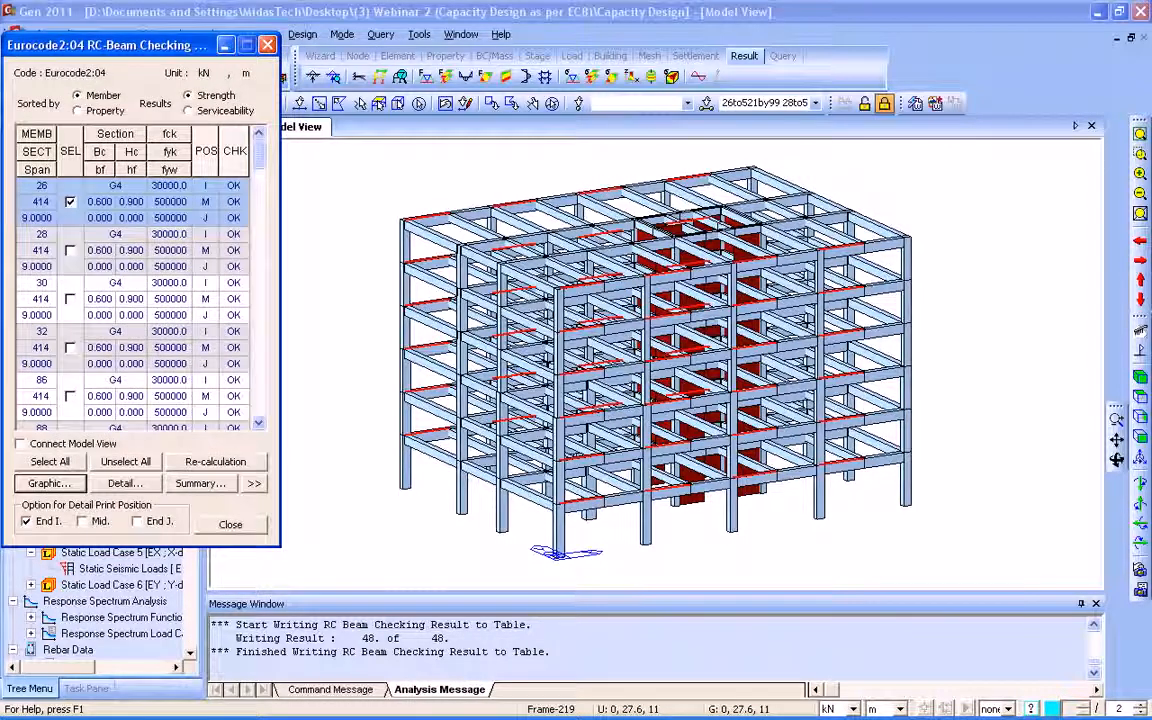
# - Review the detailed checking report for beam member 26 at end I, discard the temporary file and close the beam checking results
pyautogui.click(124, 476)
pyautogui.scroll(-20, 97, 519)
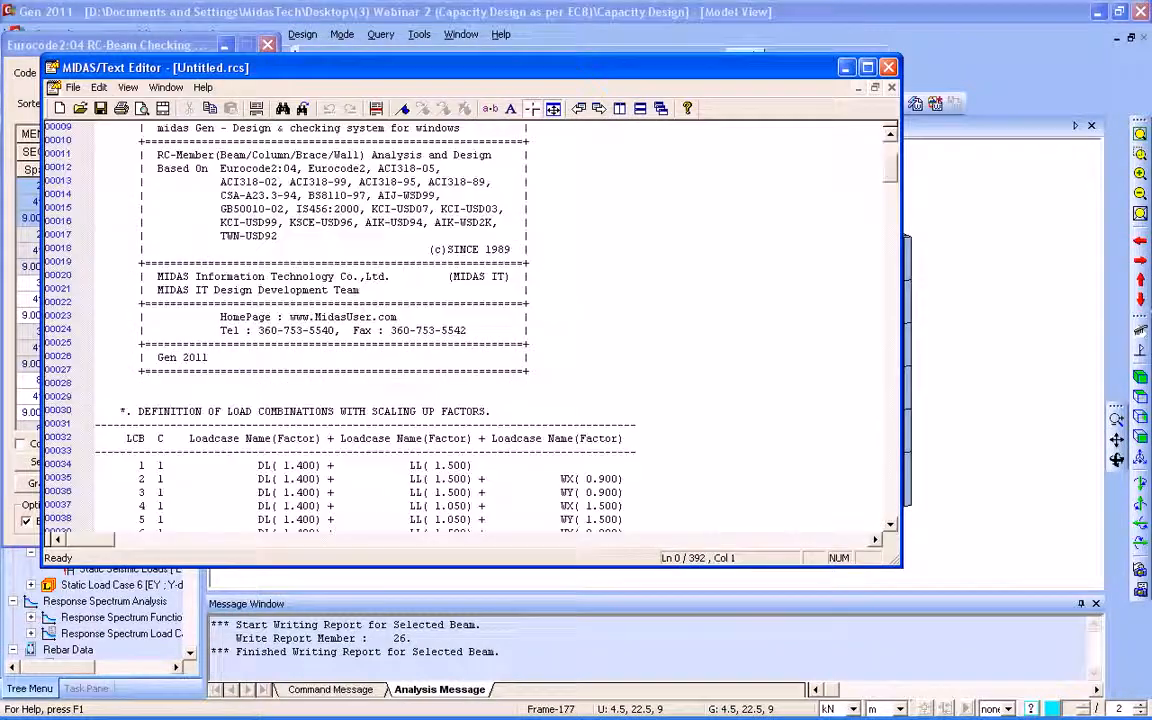
pyautogui.scroll(-7, 470, 325)
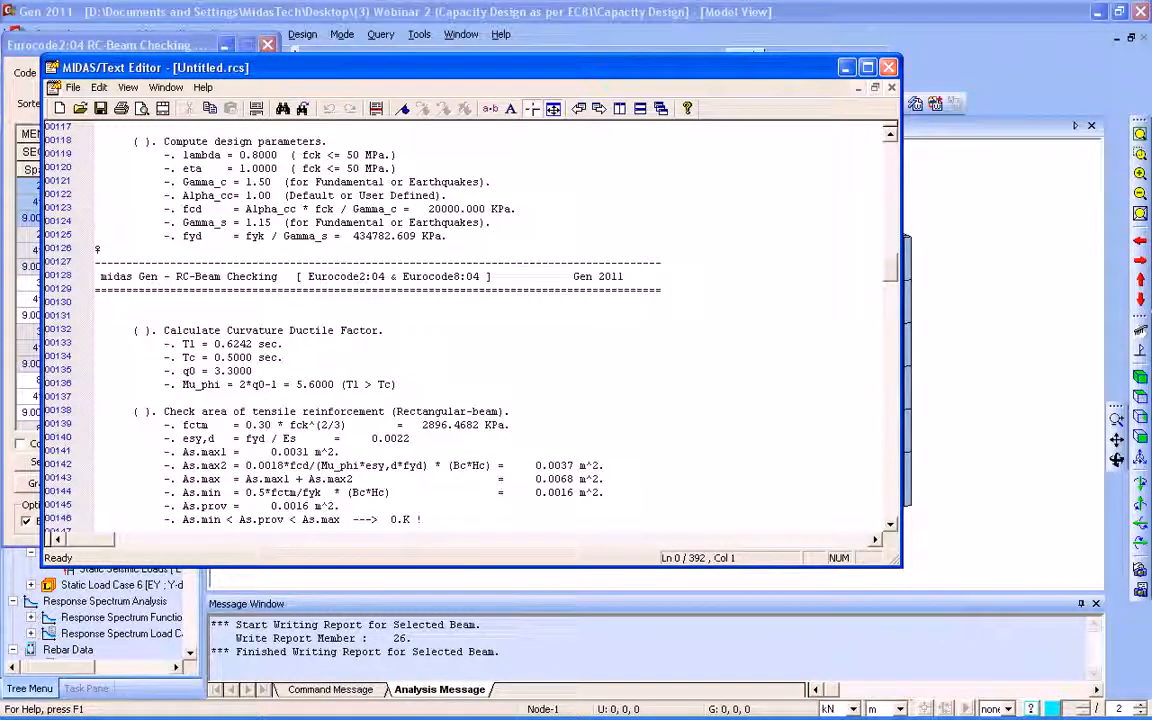
pyautogui.click(889, 67)
pyautogui.click(507, 344)
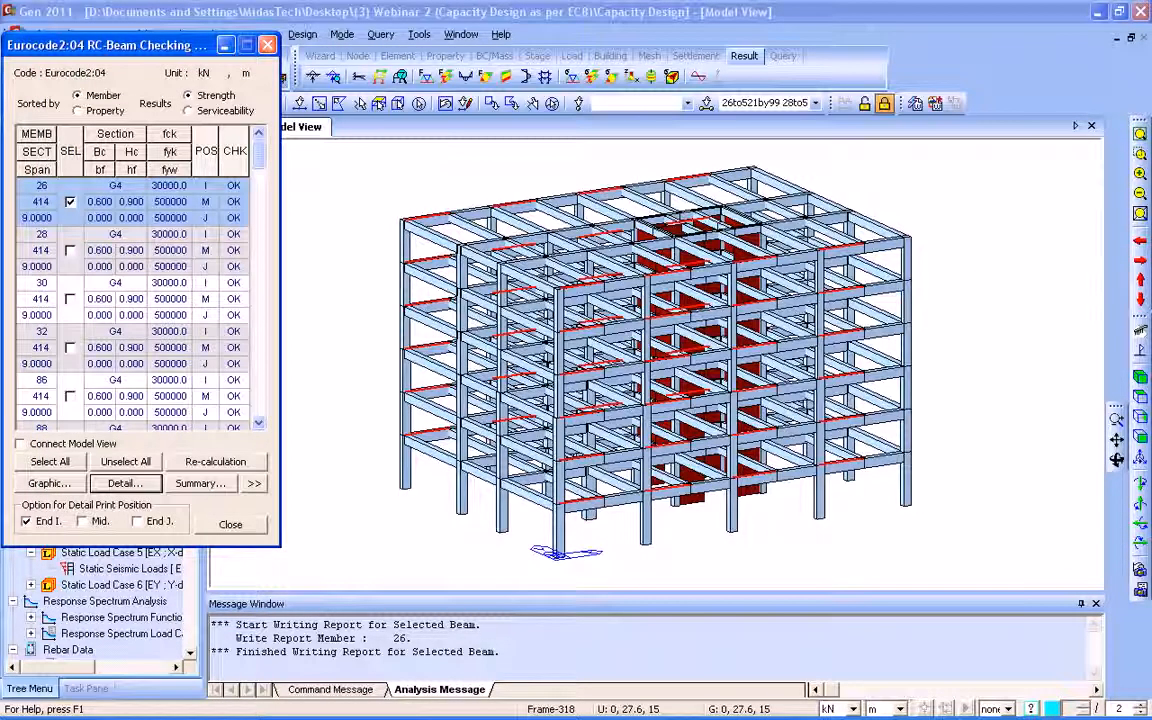
pyautogui.click(267, 45)
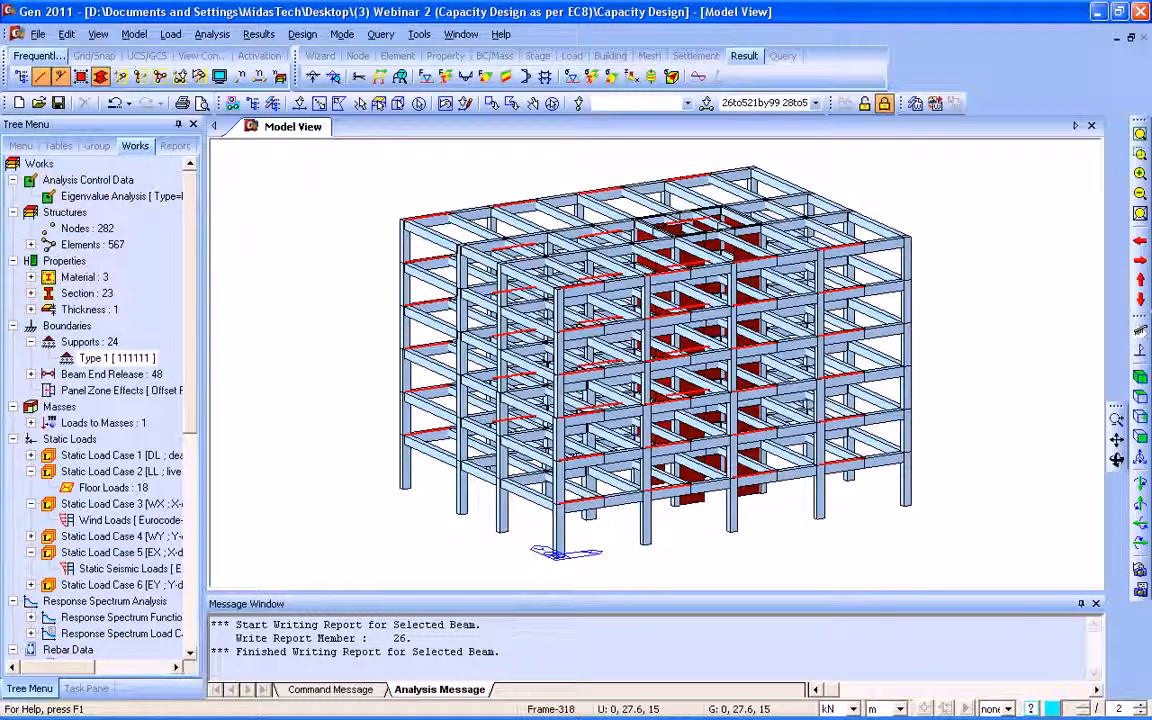
# - Examine the rebar data of column section 103 (C1), including its main bars, ties and element list, without changing it
pyautogui.scroll(-8, 100, 520)
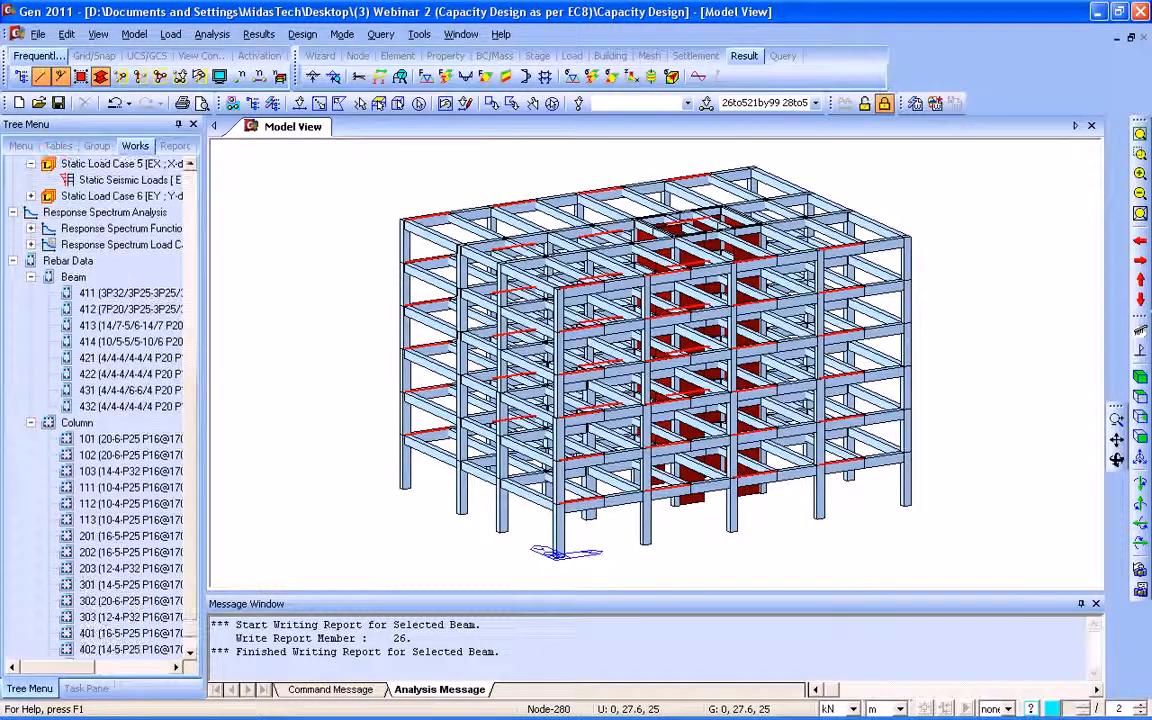
pyautogui.click(130, 454)
pyautogui.rightClick(172, 454)
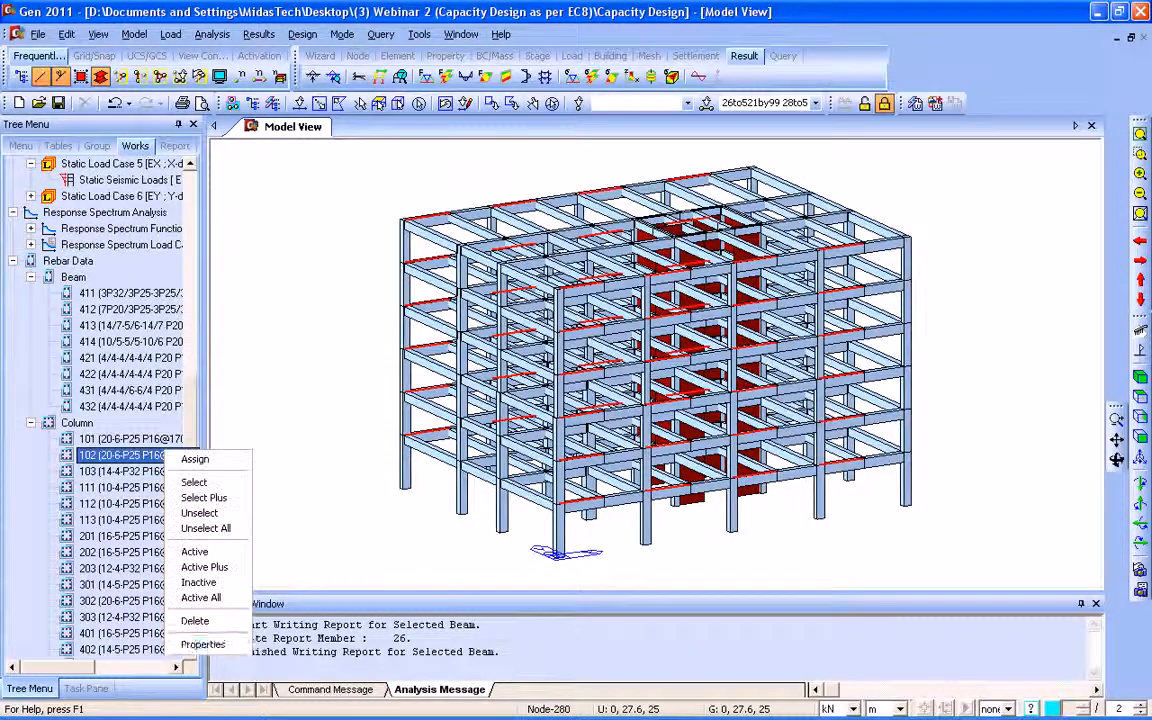
pyautogui.click(200, 581)
pyautogui.click(72, 87)
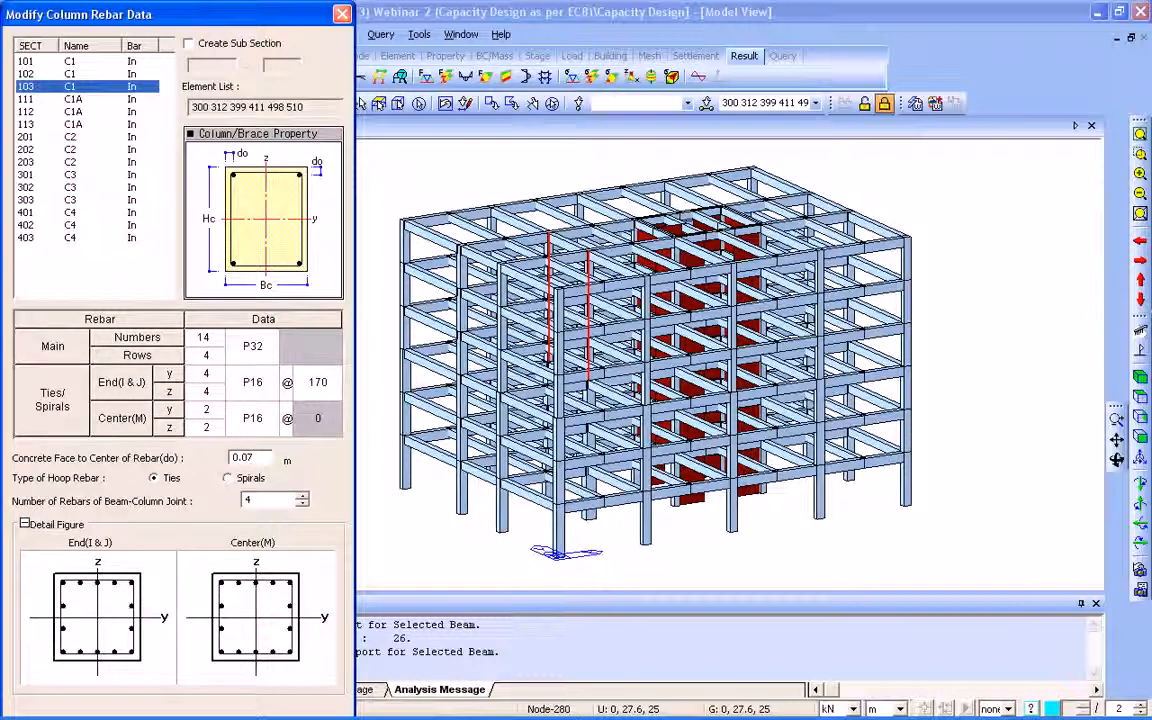
pyautogui.press('Escape')
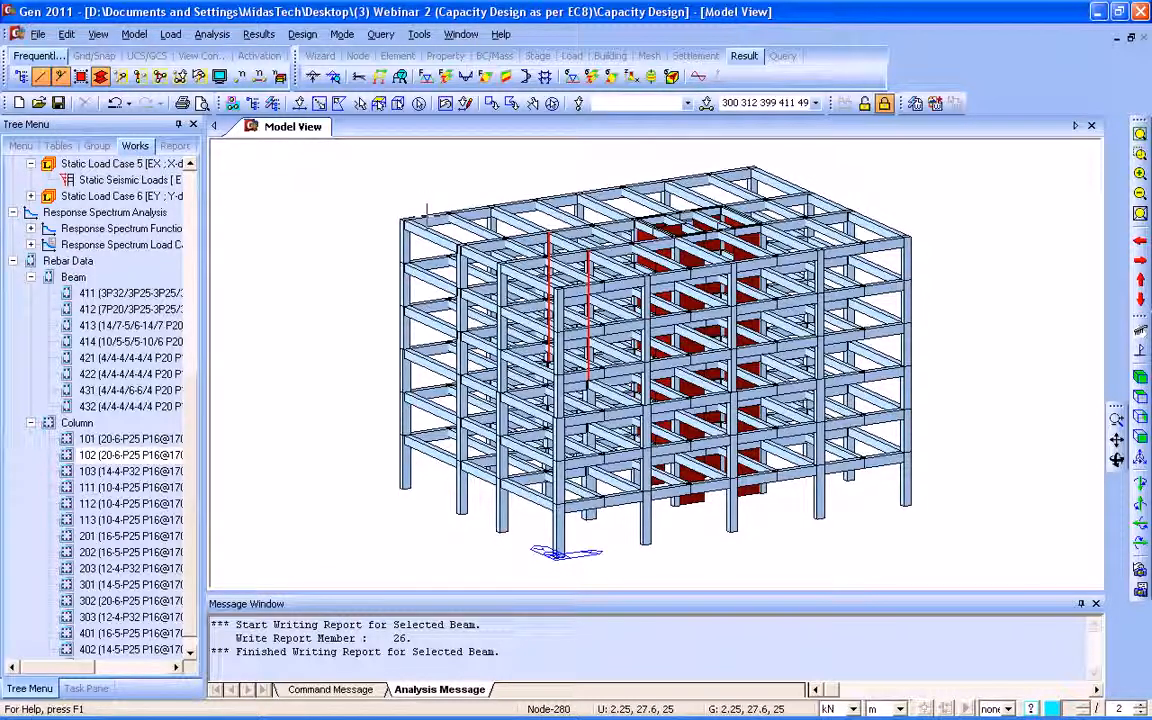
# - Switch to the PowerPoint slide show and present the GSD (General Section Designer) slide
pyautogui.hotkey('alt', 'Tab')
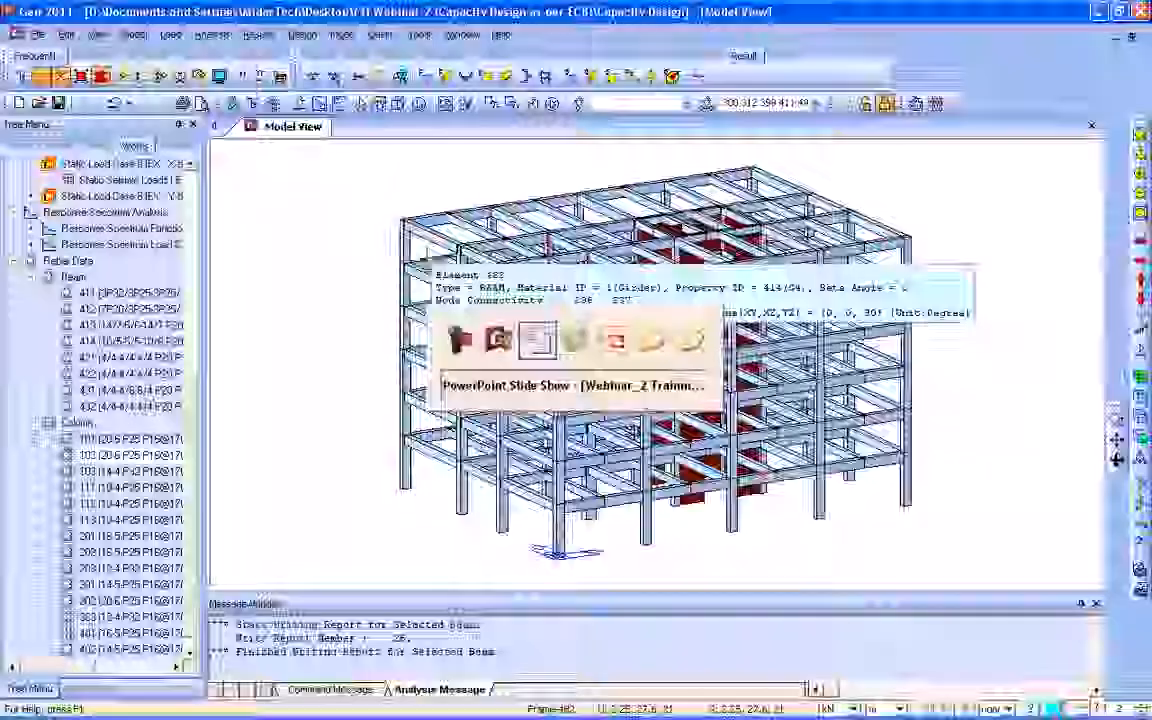
pyautogui.press('Right')
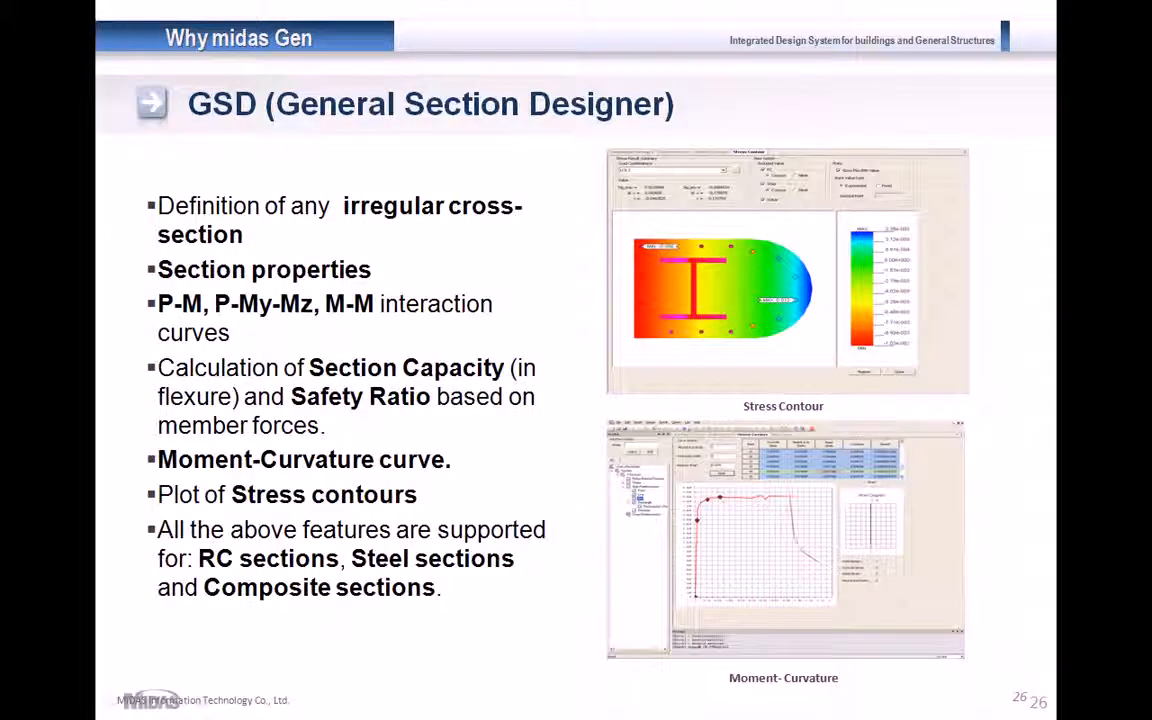
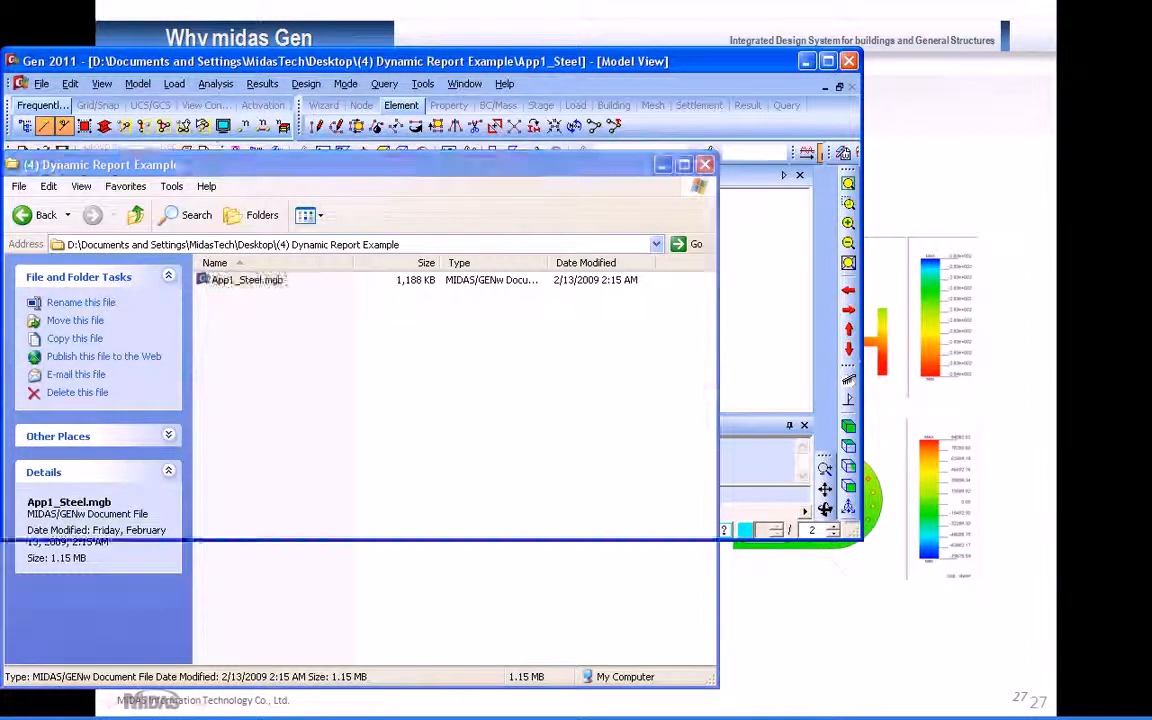
# - In Gen 2011, display the App1_Steel model maximized, without node markers, with solid members and fitted to the view
pyautogui.click(828, 61)
pyautogui.click(219, 77)
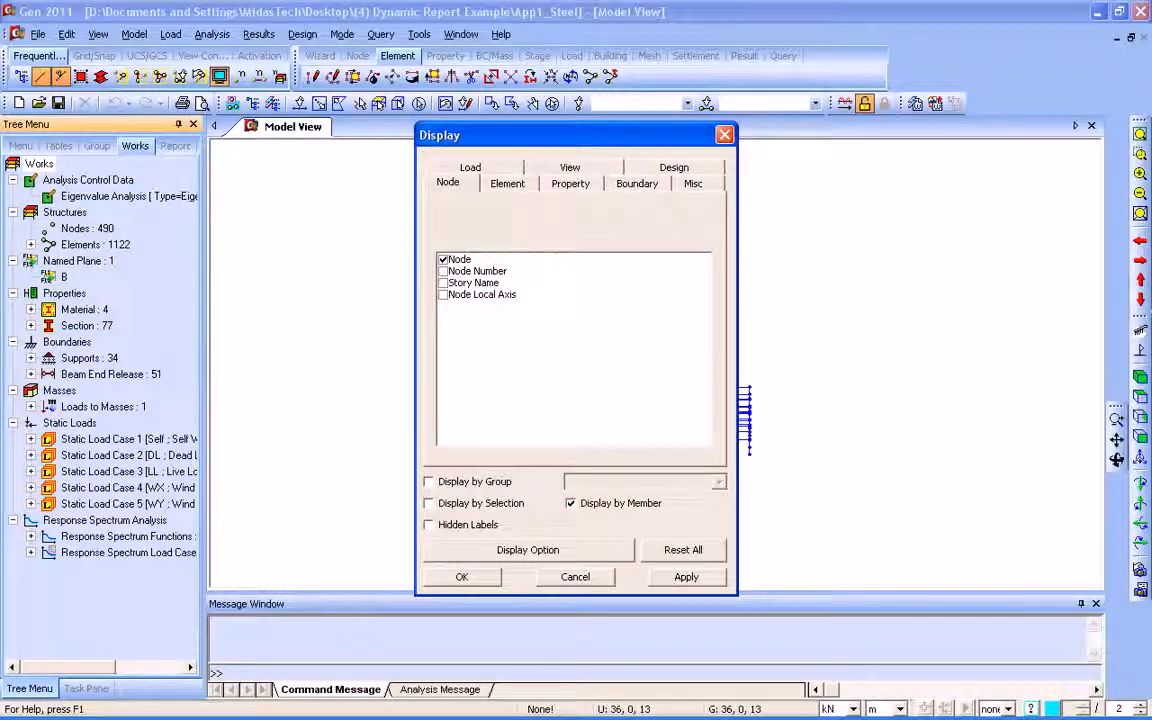
pyautogui.click(461, 577)
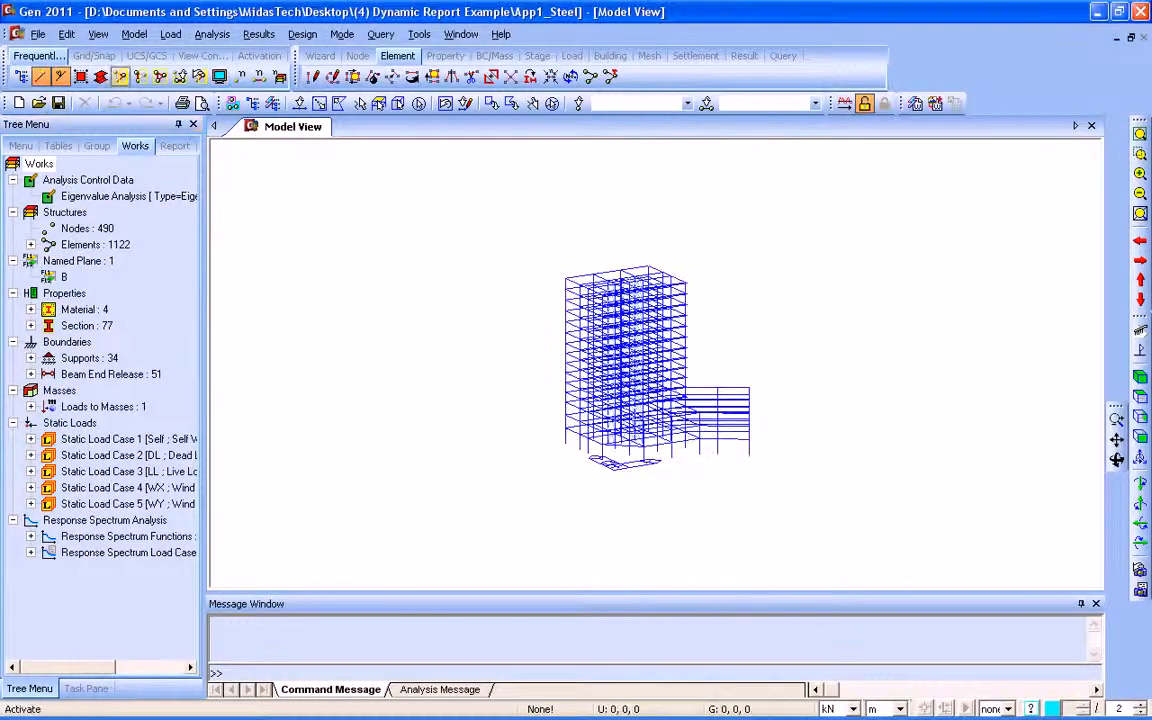
pyautogui.click(1140, 134)
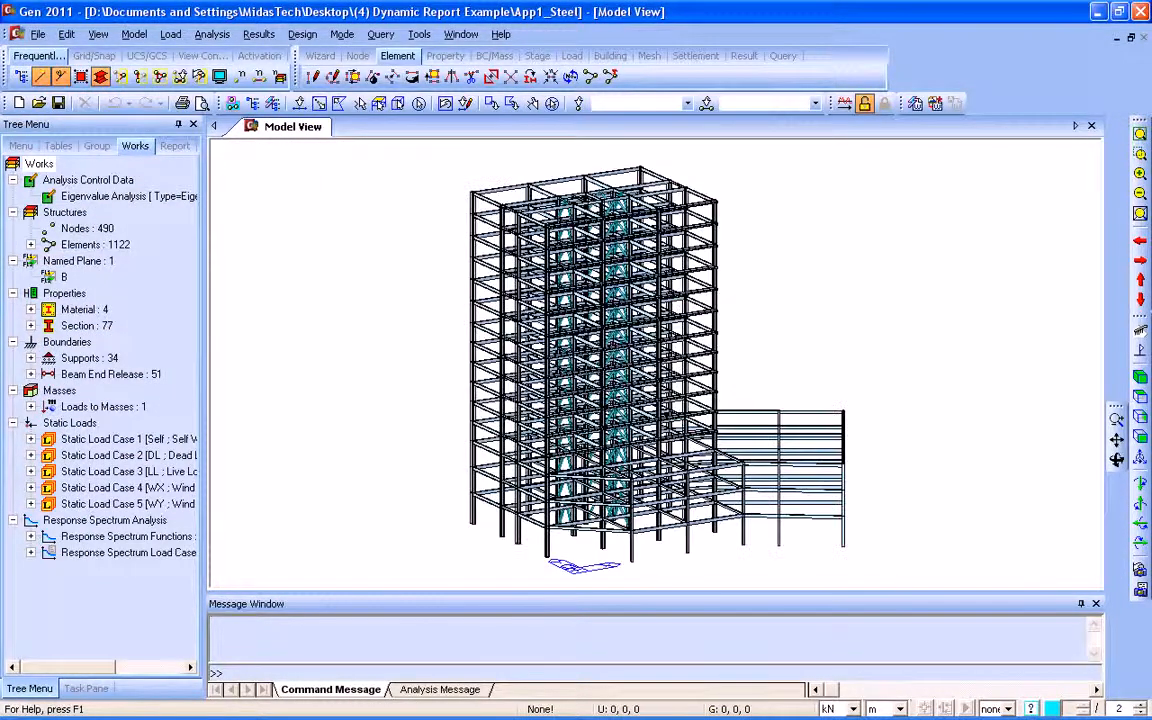
# - Launch the General Section Designer from the App1_Steel model and look over its modeling commands
pyautogui.click(419, 34)
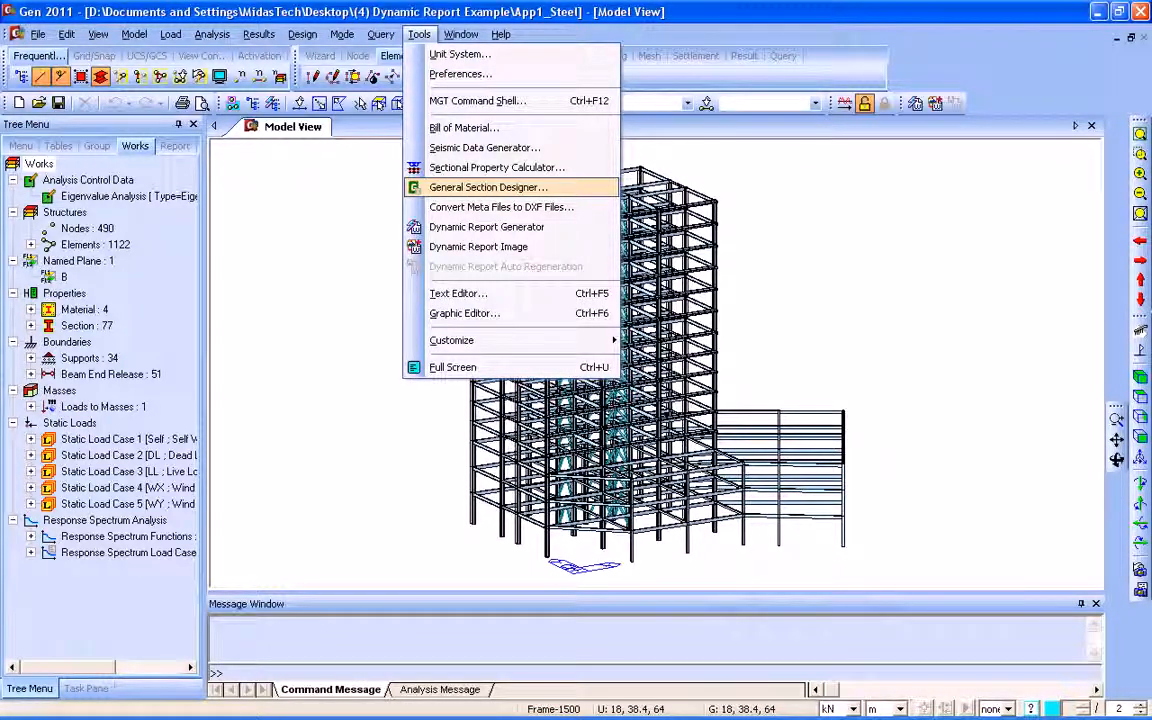
pyautogui.click(488, 187)
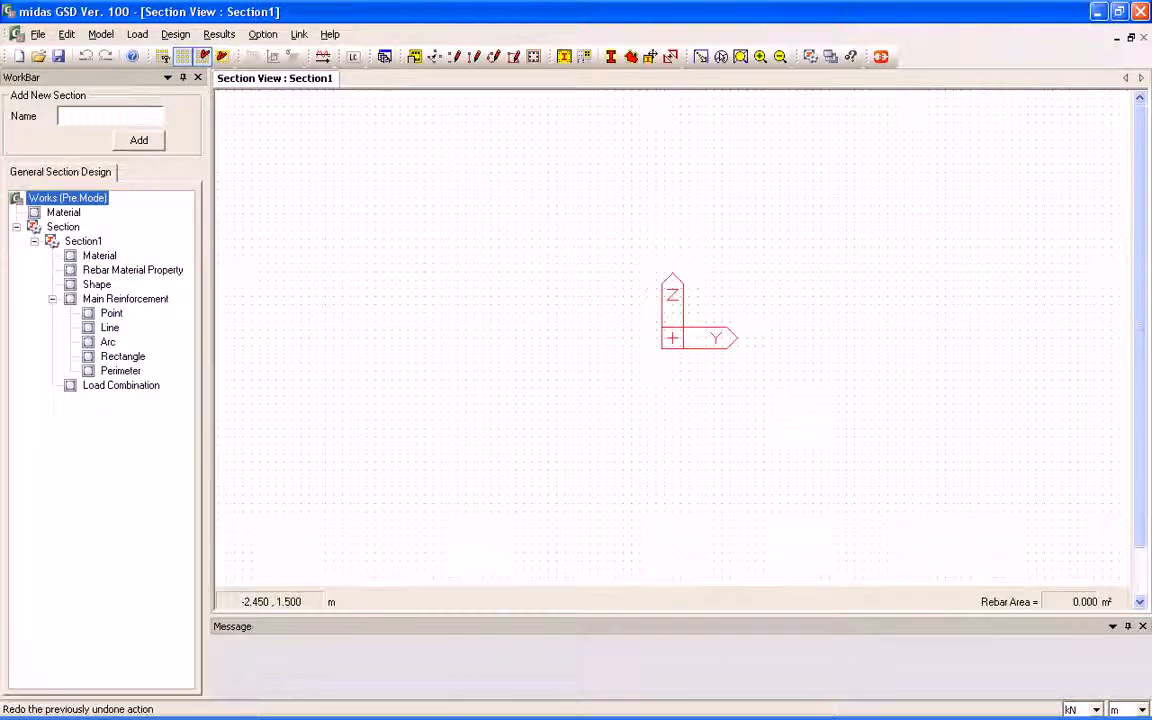
pyautogui.click(100, 34)
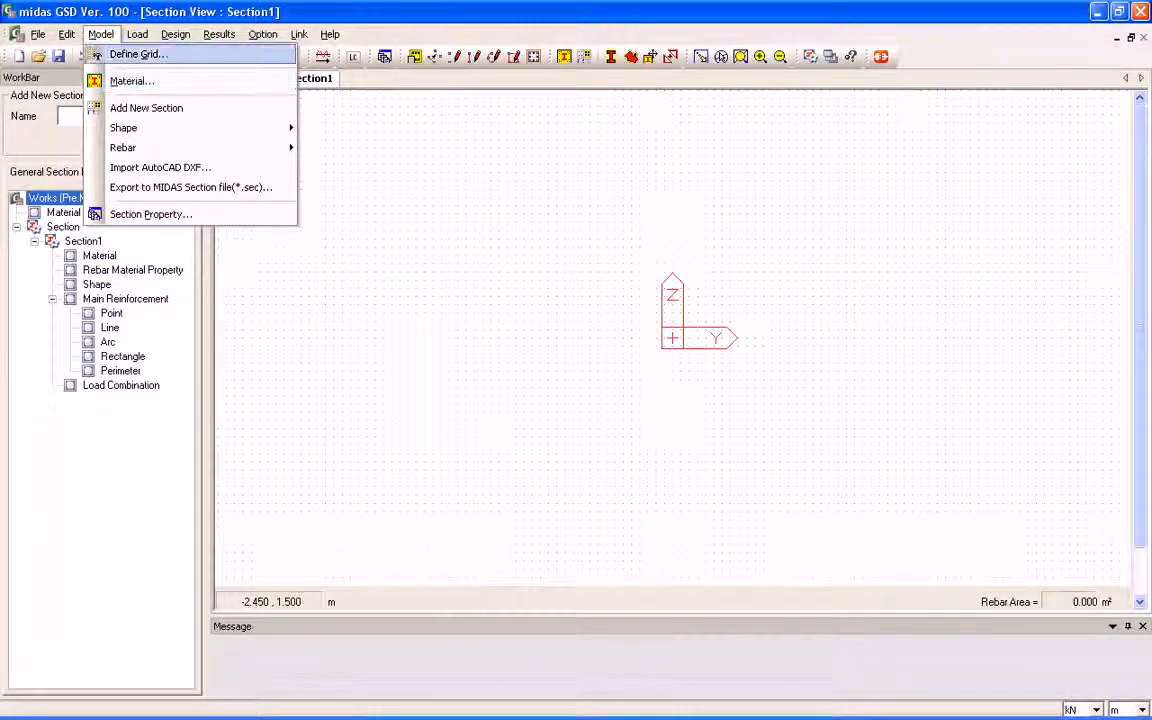
pyautogui.click(100, 34)
# - Add an RC material using the EN04(RC) standard with concrete grade C30/37
pyautogui.click(100, 34)
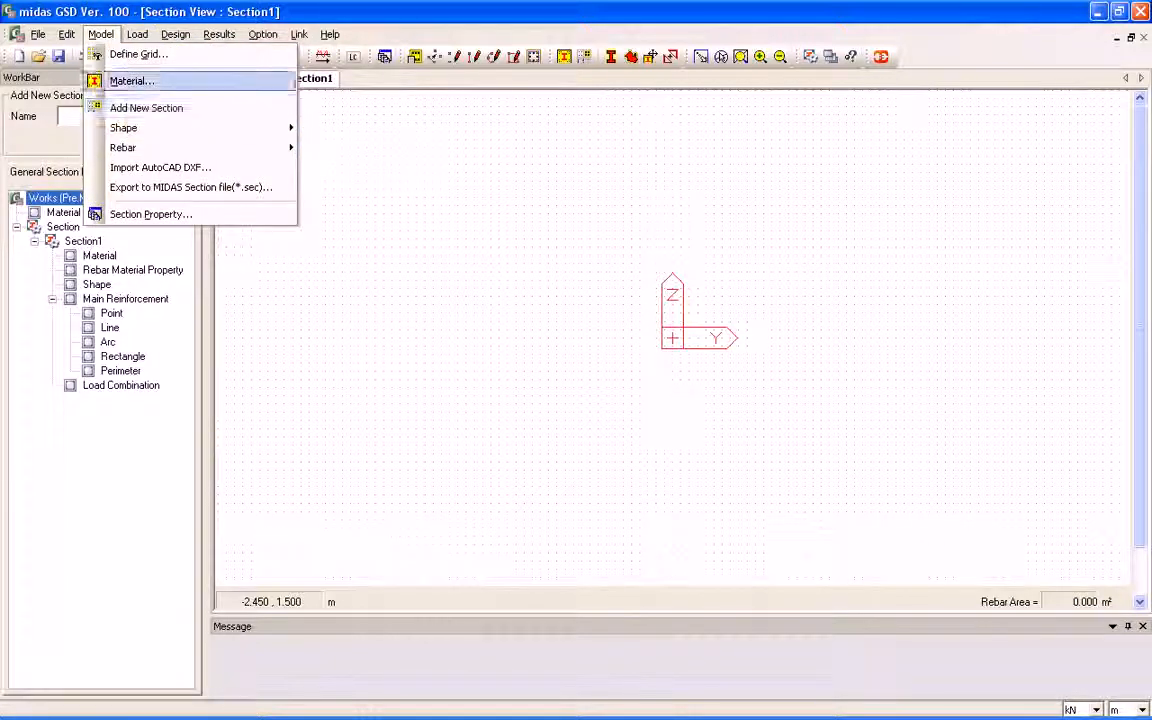
pyautogui.click(130, 81)
pyautogui.click(356, 118)
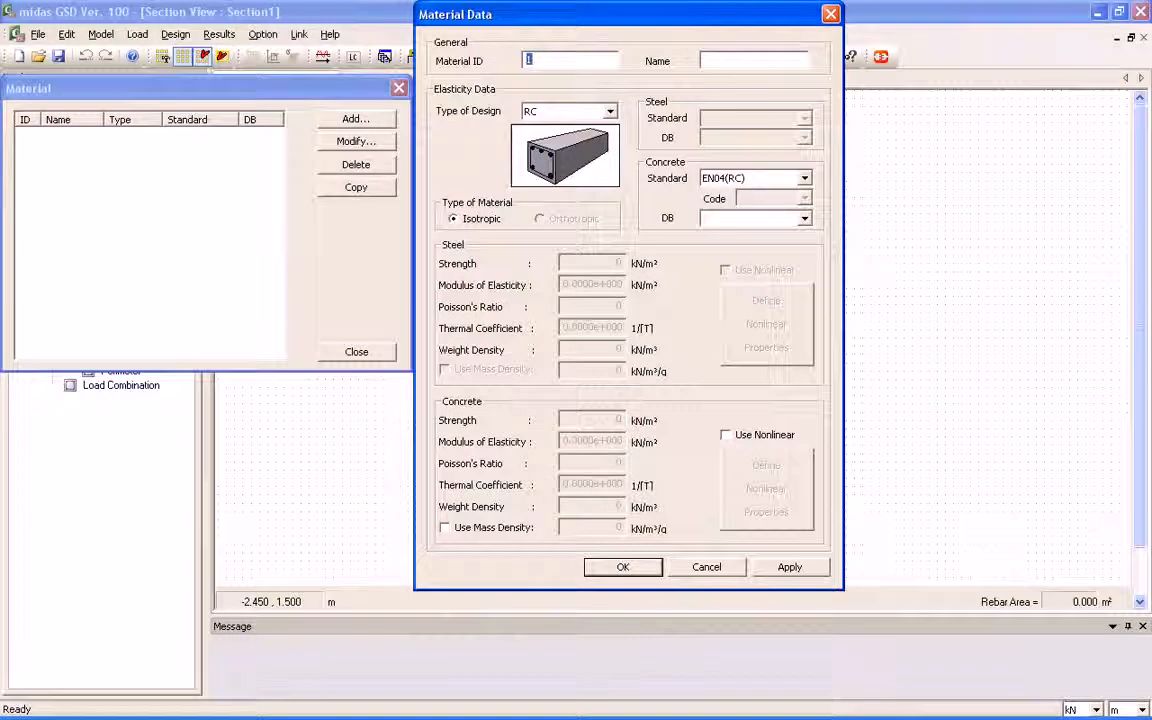
pyautogui.click(804, 218)
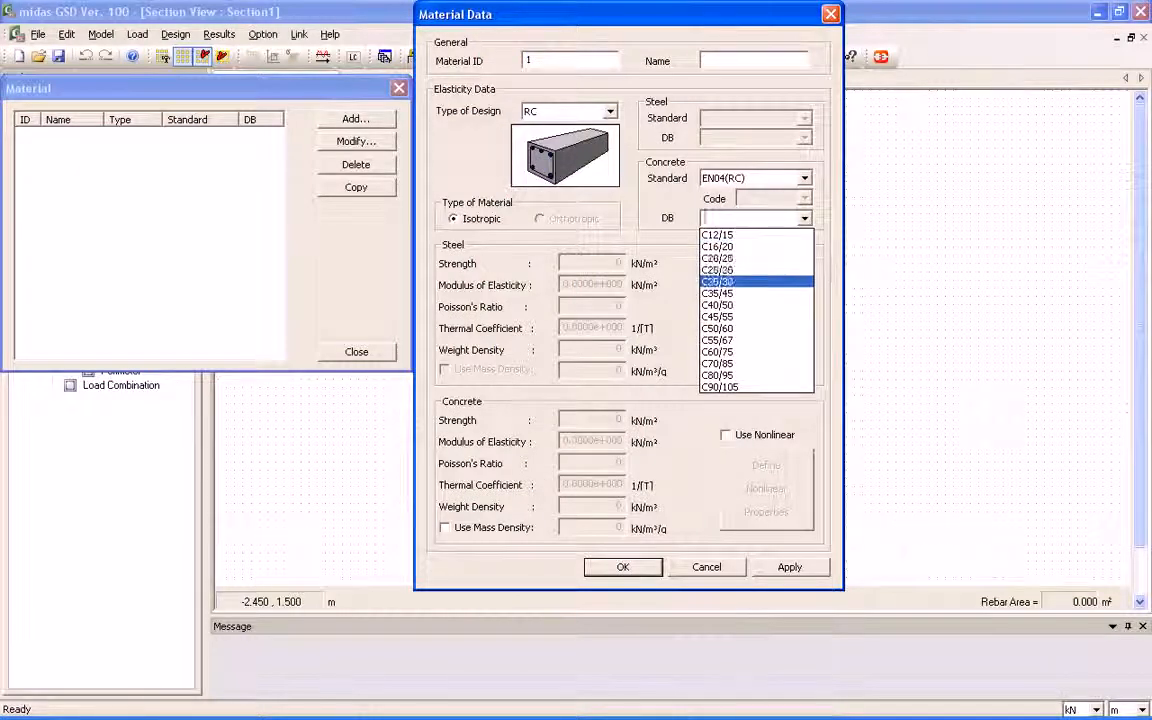
pyautogui.click(745, 277)
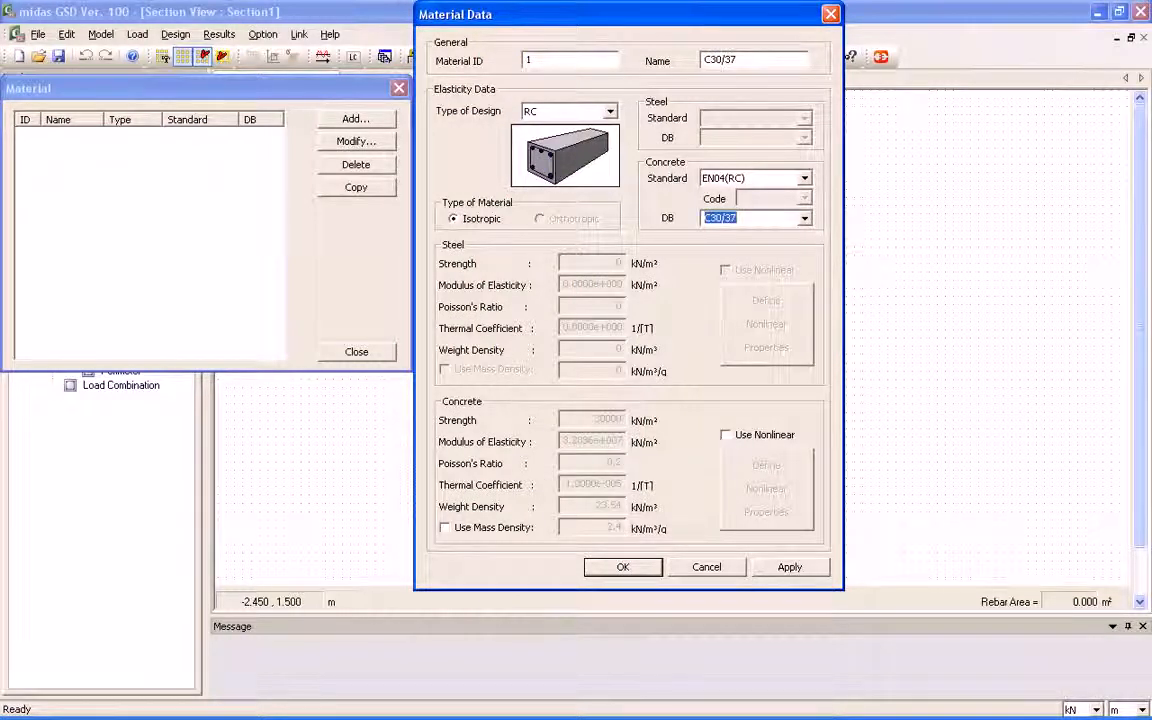
pyautogui.click(804, 218)
pyautogui.click(745, 280)
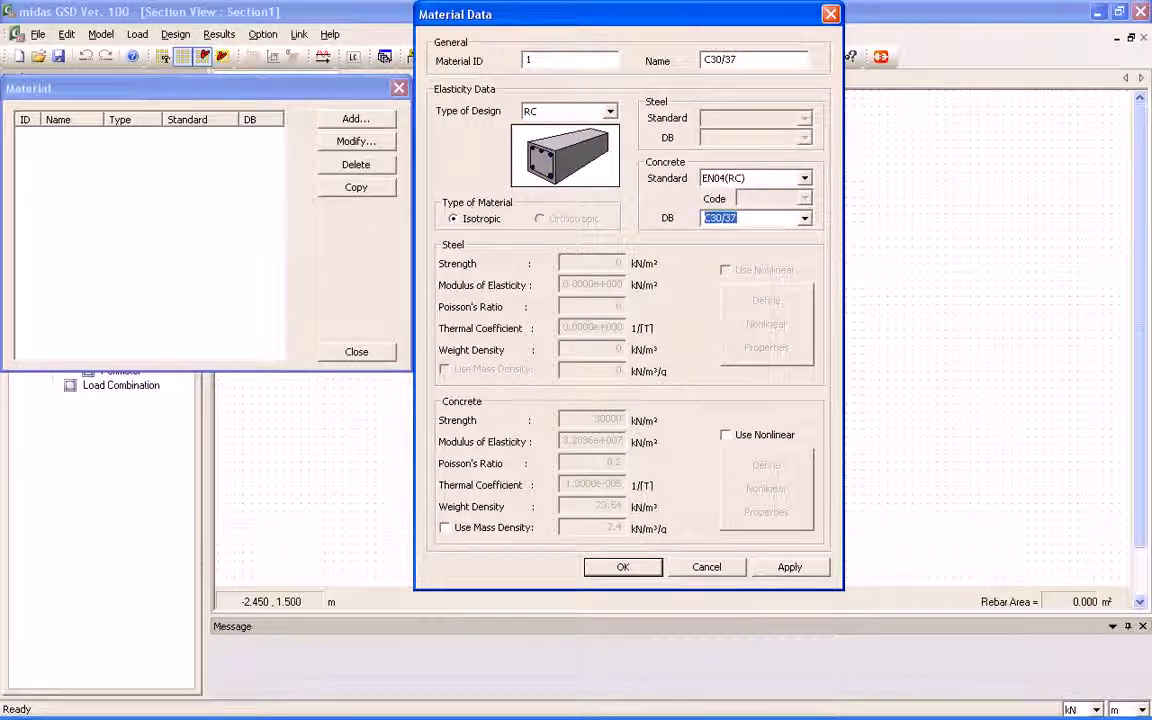
pyautogui.click(622, 567)
pyautogui.click(356, 352)
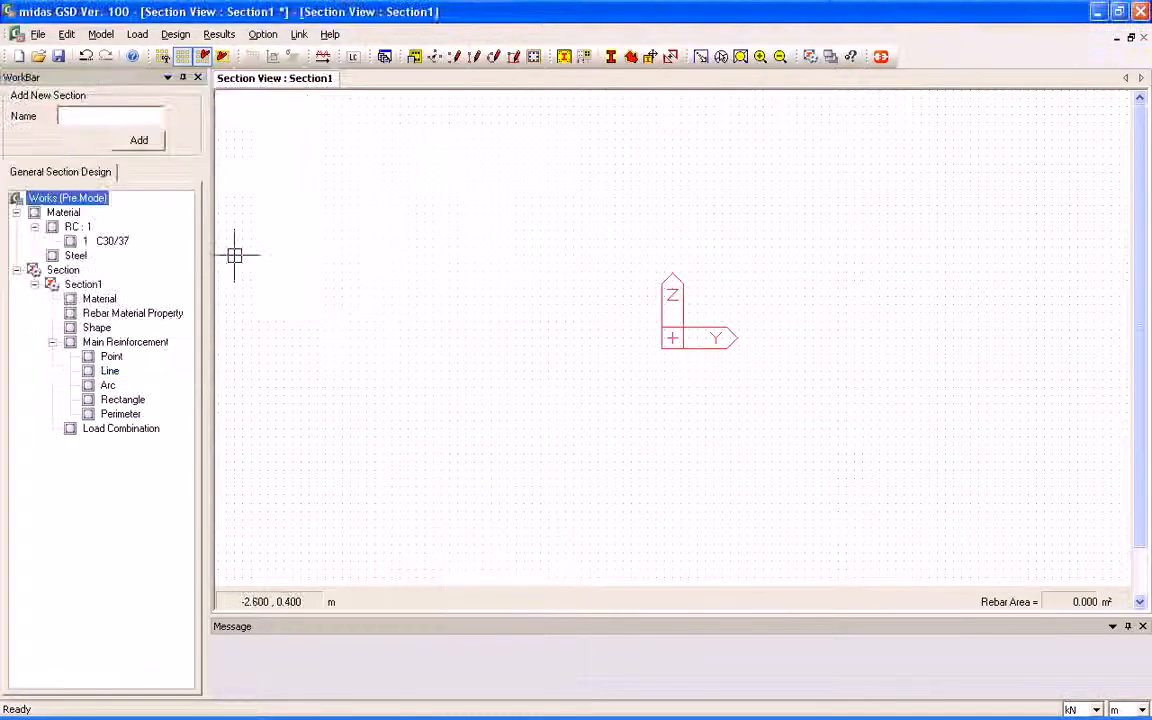
# - Start a general C30/37 shape at the origin, outlining it through (1.45, 0), (1.45, 0.75), (1.10, 0.75), (1.10, 0.15) and about (0.65, 0.15) m
pyautogui.click(100, 34)
pyautogui.moveTo(180, 127)
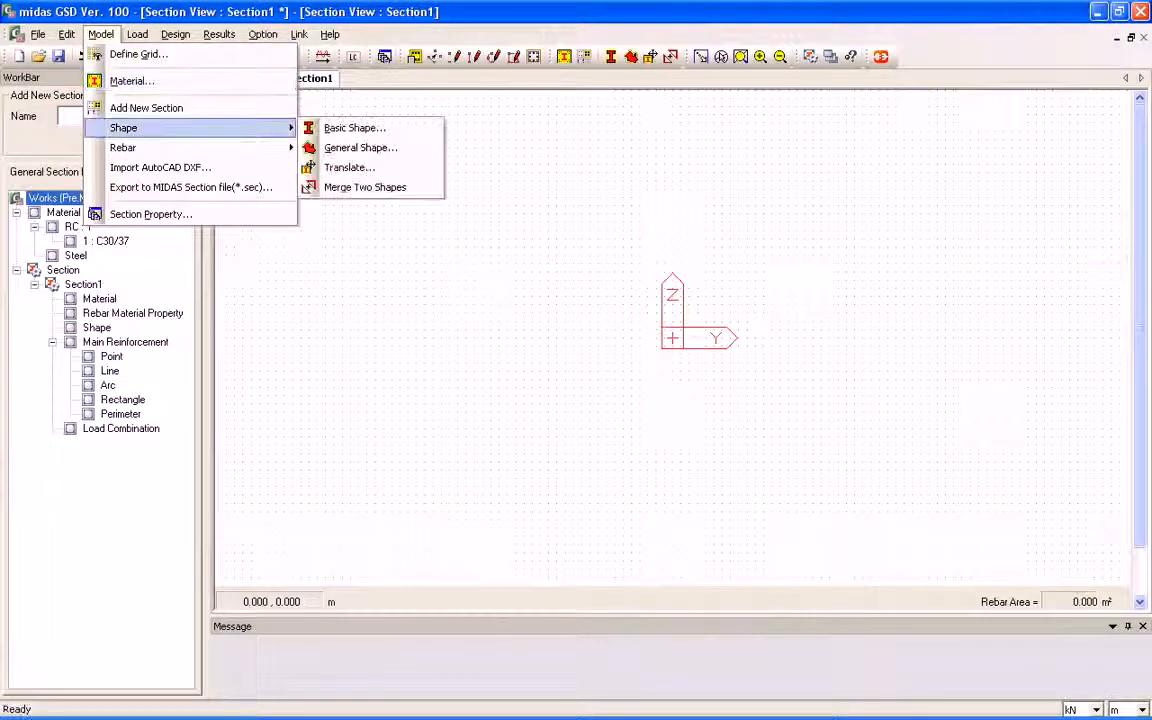
pyautogui.click(360, 147)
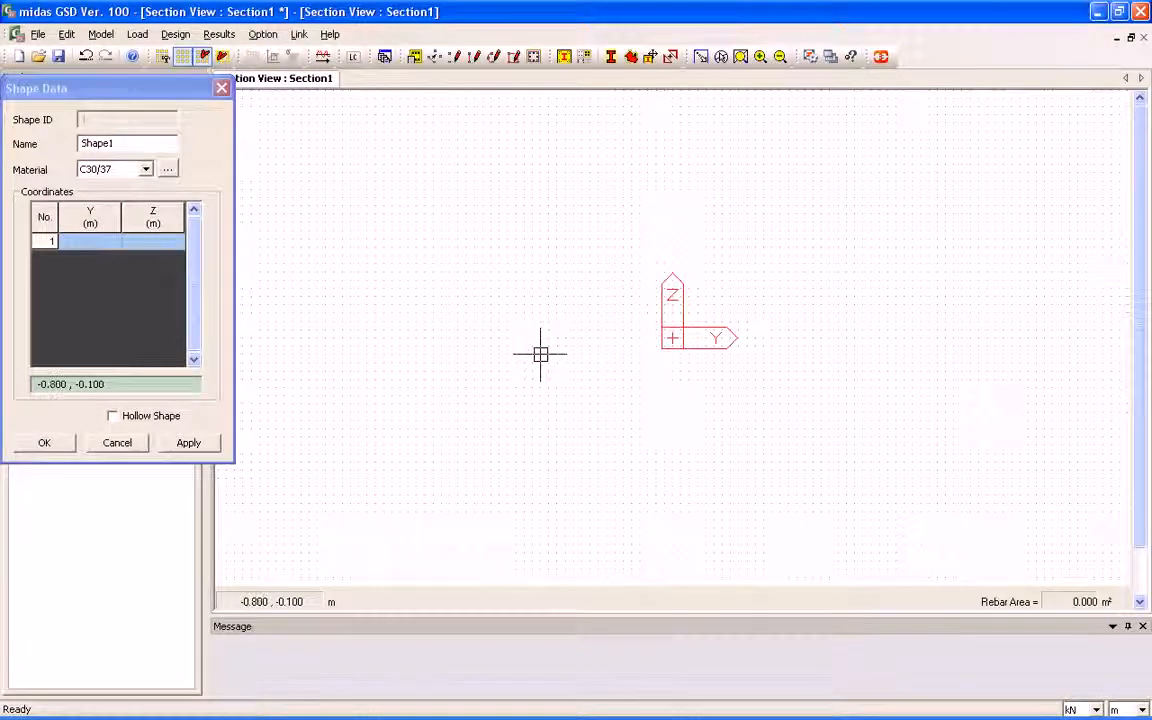
pyautogui.click(671, 338)
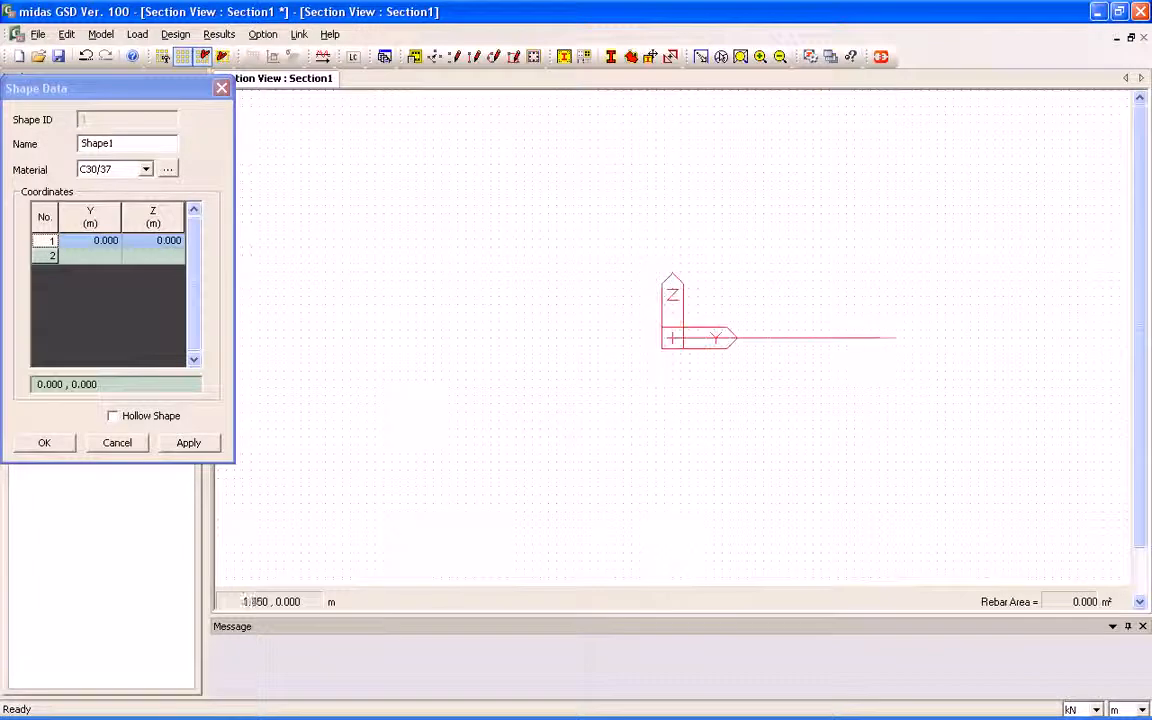
pyautogui.click(911, 338)
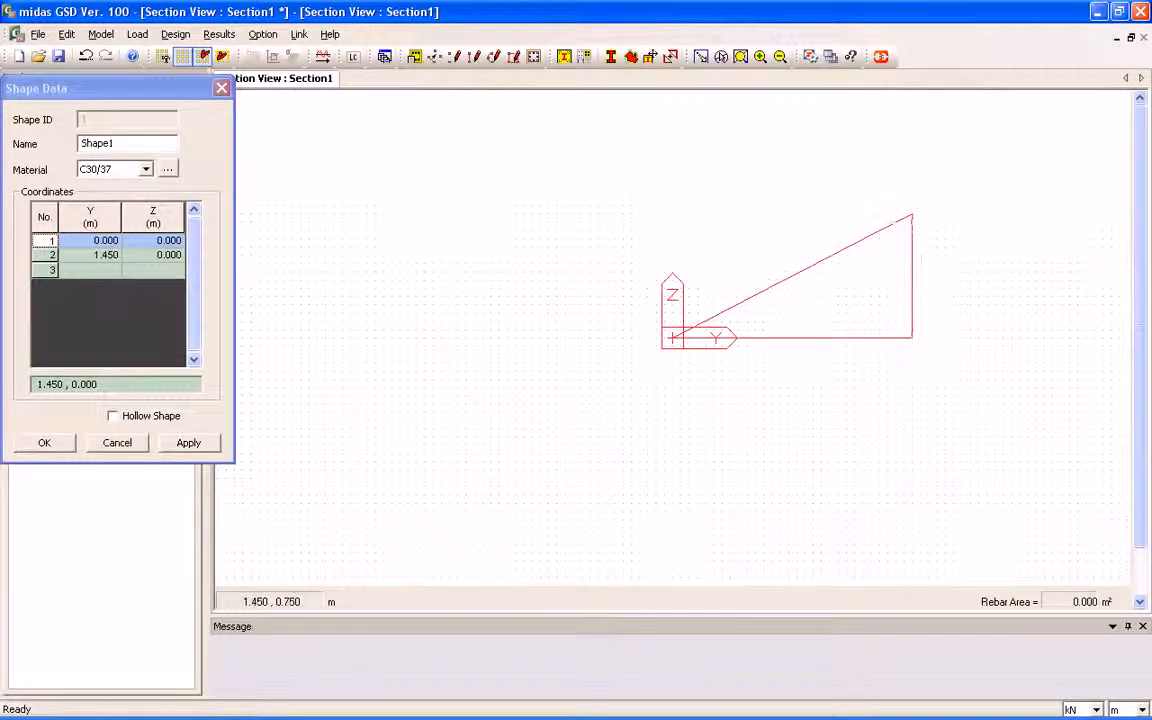
pyautogui.click(911, 214)
pyautogui.click(853, 214)
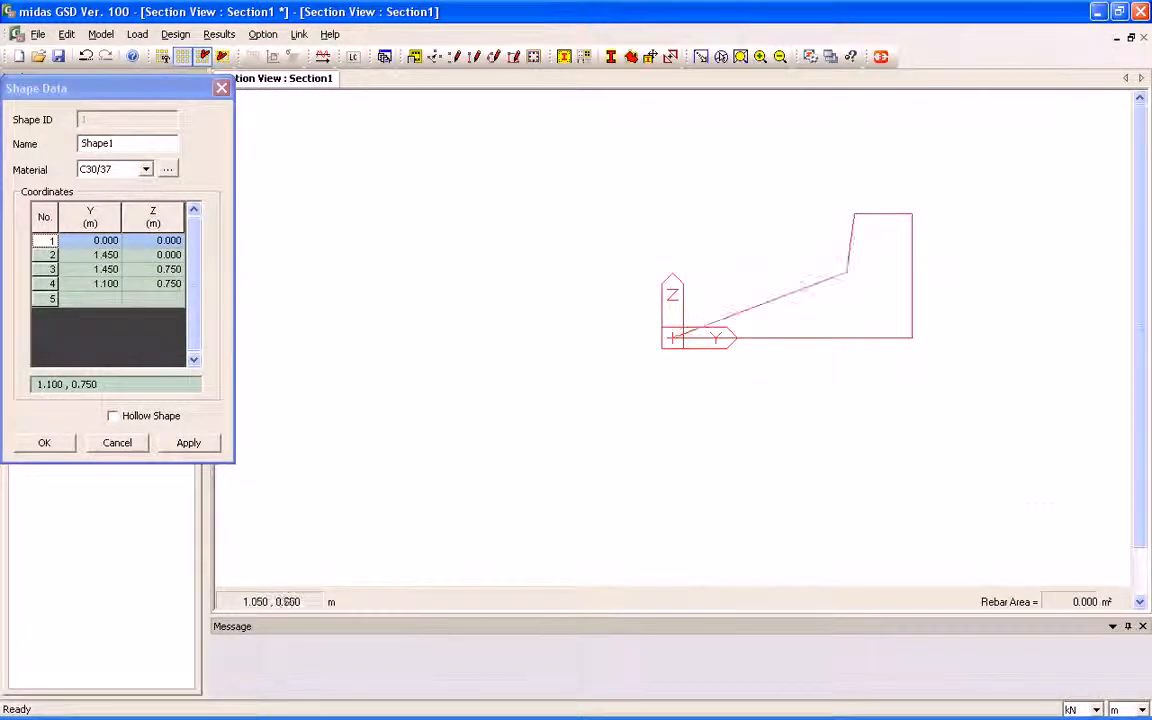
pyautogui.click(853, 313)
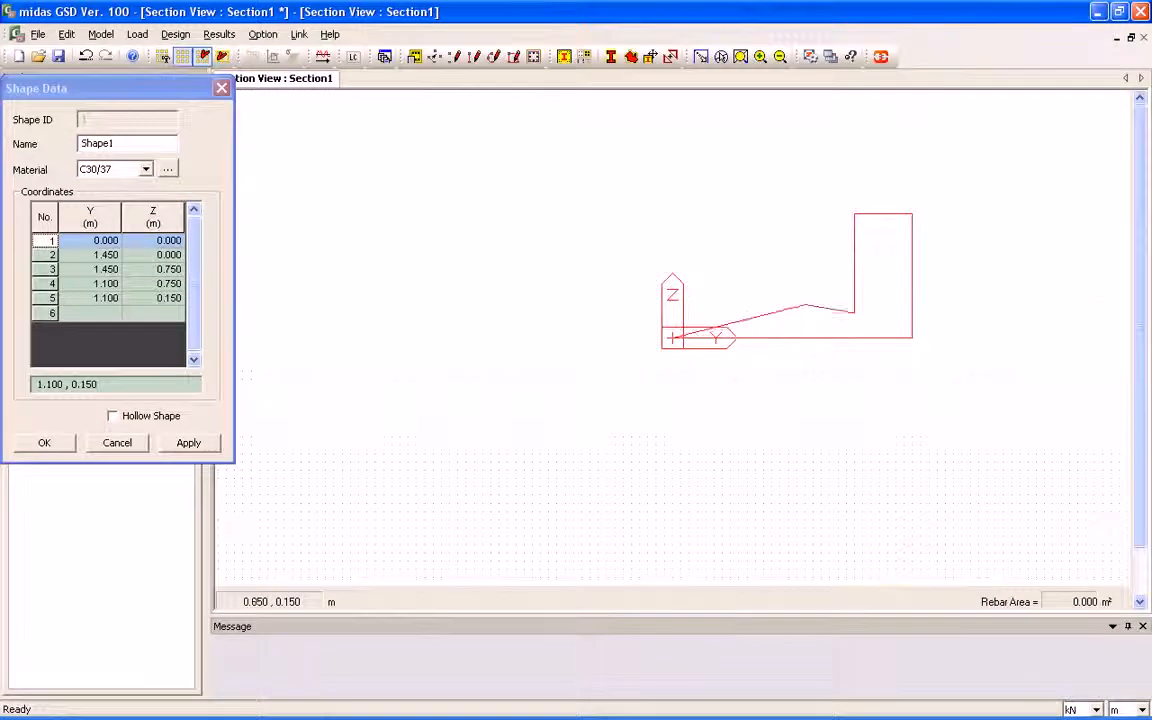
pyautogui.click(780, 313)
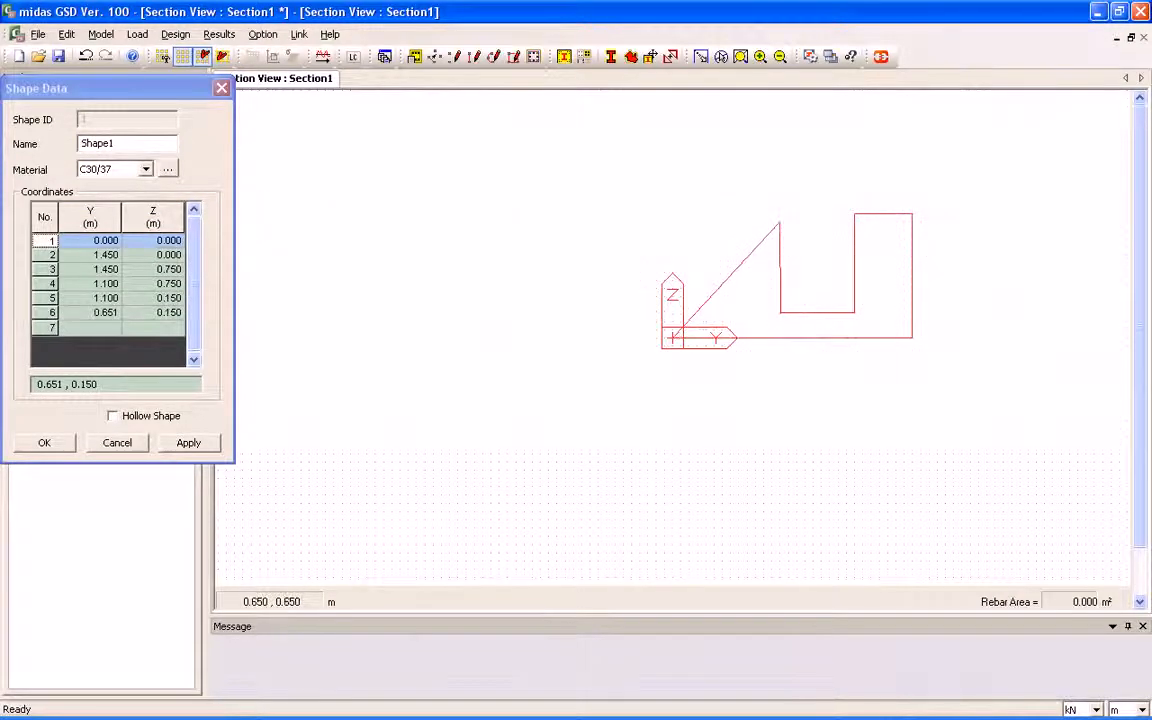
# - Complete the shape outline through (0.65, 0.75), (-0.15, 0.75), (-0.70, 0.30) and a lower-left corner, and create only this shape
pyautogui.click(780, 214)
pyautogui.click(647, 213)
pyautogui.click(557, 290)
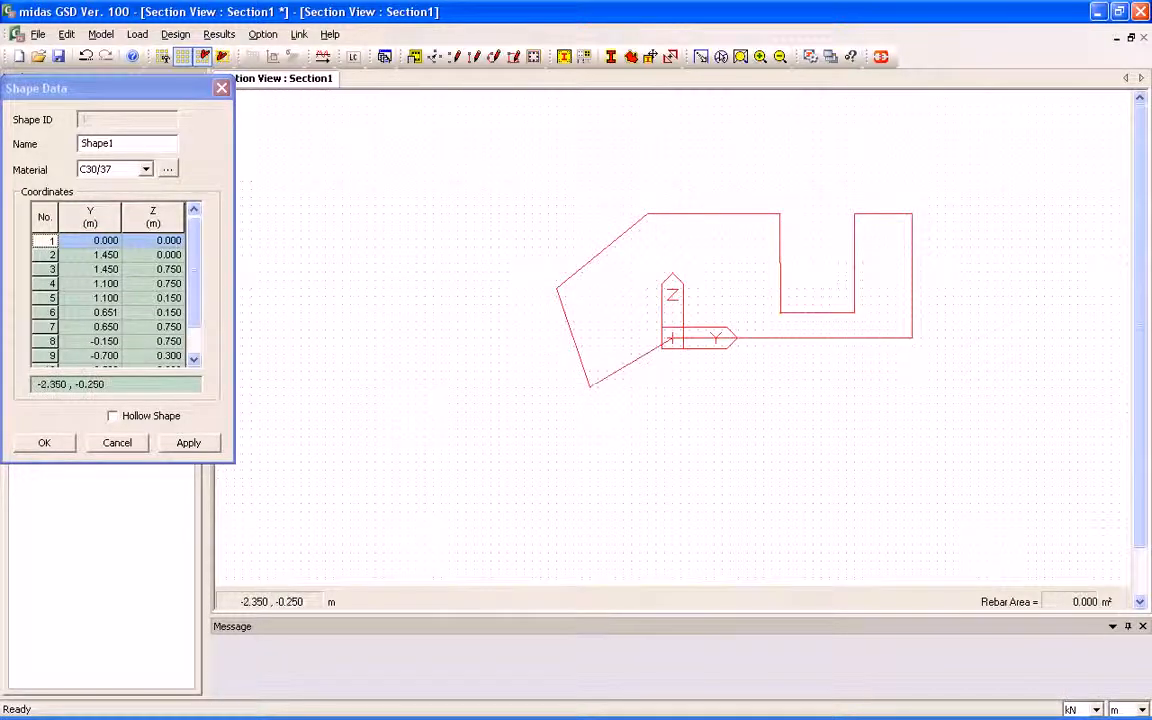
pyautogui.click(188, 443)
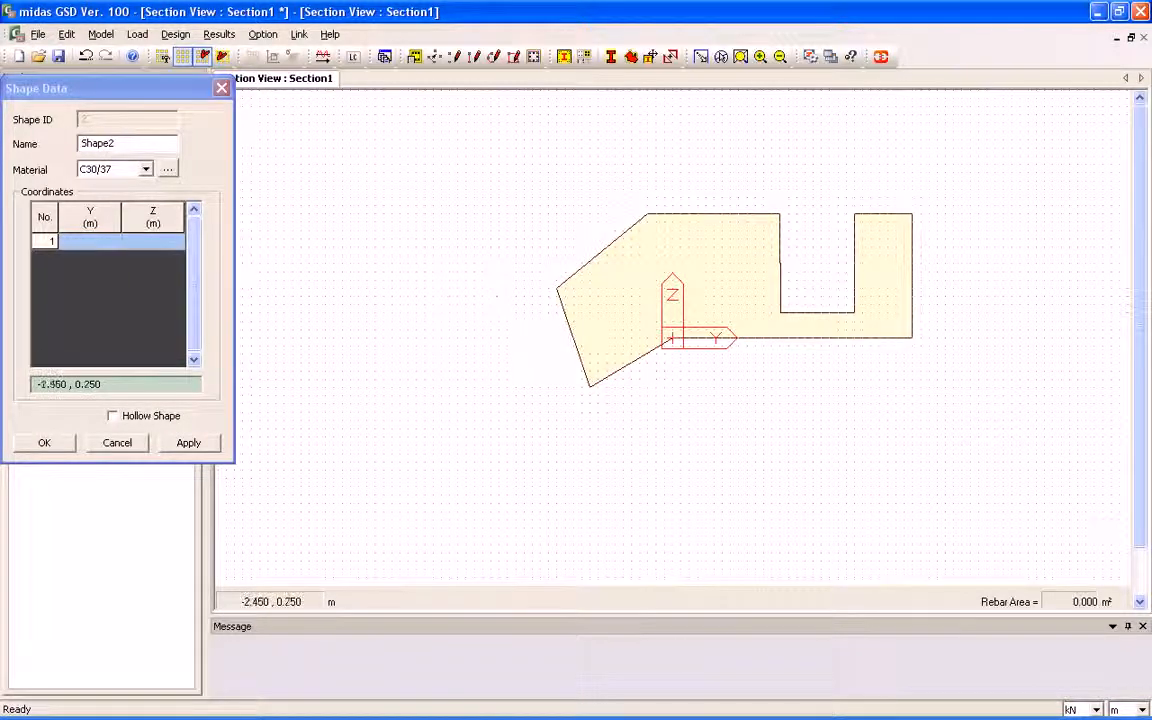
pyautogui.click(44, 443)
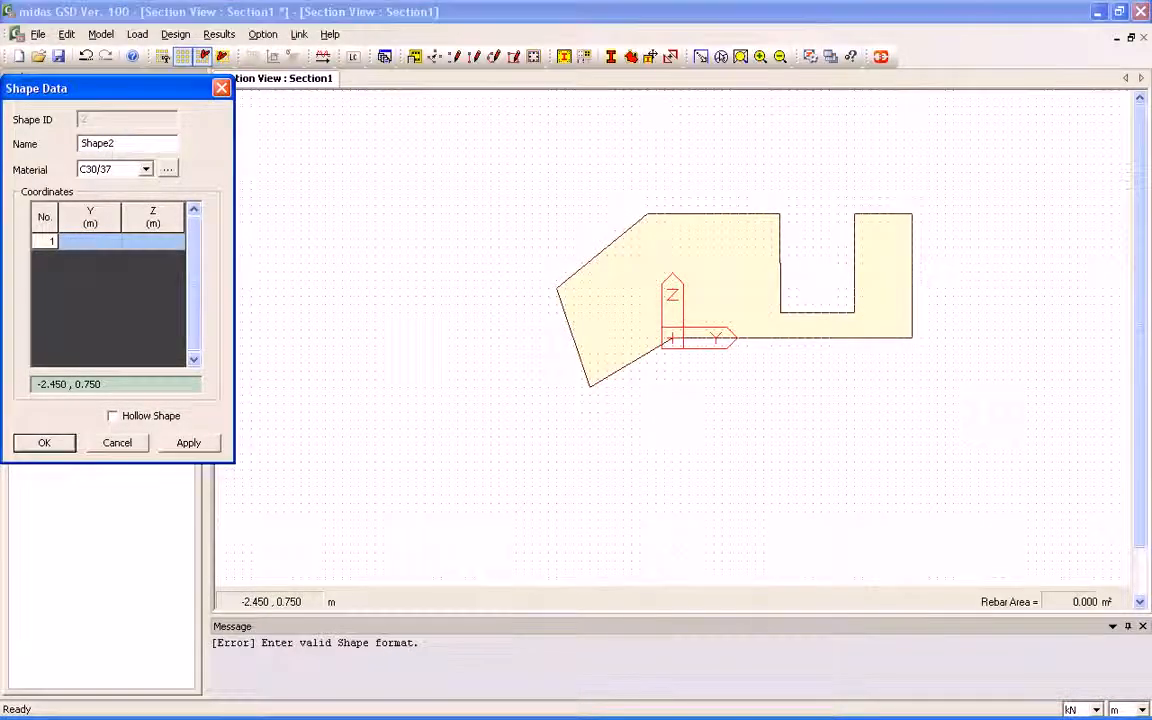
pyautogui.click(221, 88)
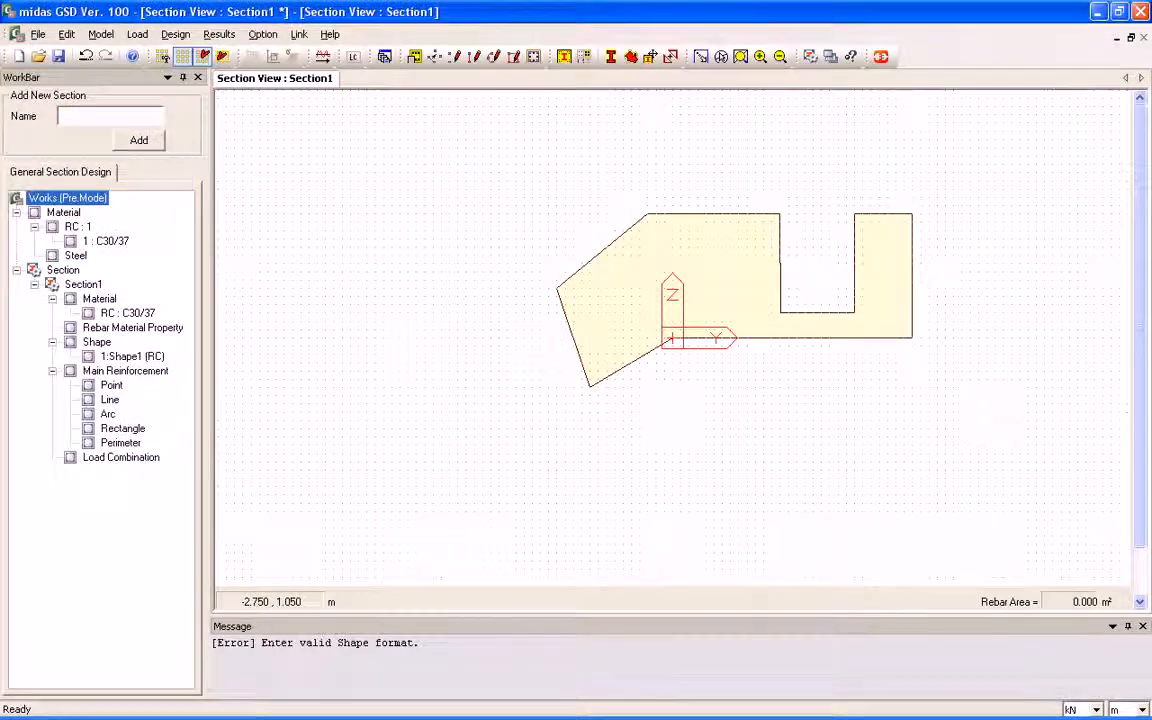
# - Add five P22 point rebars at (-0.15, 0.55), (0.10, 0.60), (0.25, 0.55), (-0.15, 0.25) and (-0.40, 0.10) m
pyautogui.click(100, 34)
pyautogui.moveTo(150, 147)
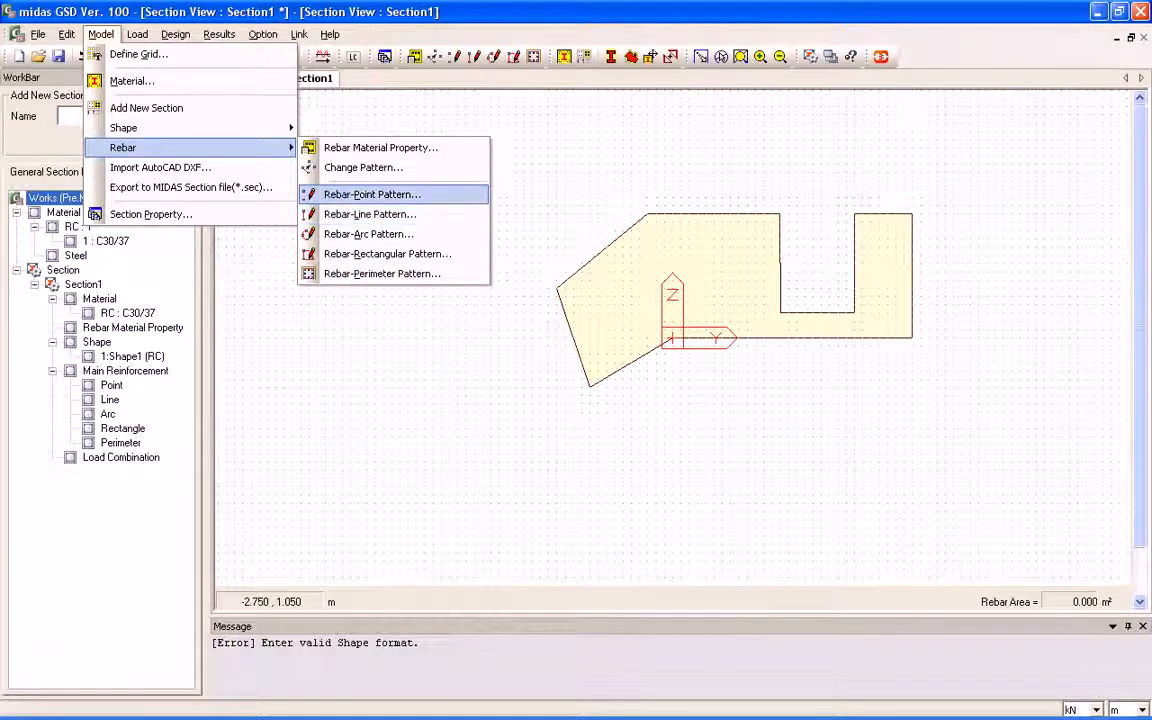
pyautogui.click(370, 194)
pyautogui.click(648, 247)
pyautogui.click(689, 240)
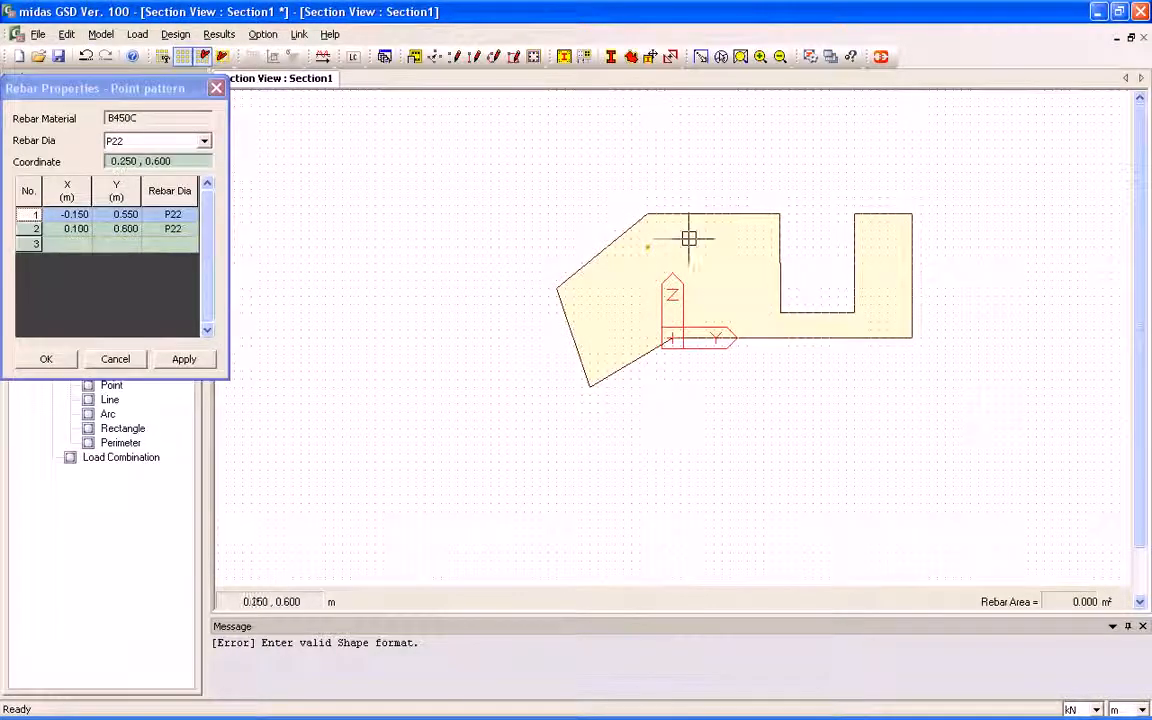
pyautogui.click(714, 247)
pyautogui.click(648, 296)
pyautogui.click(607, 321)
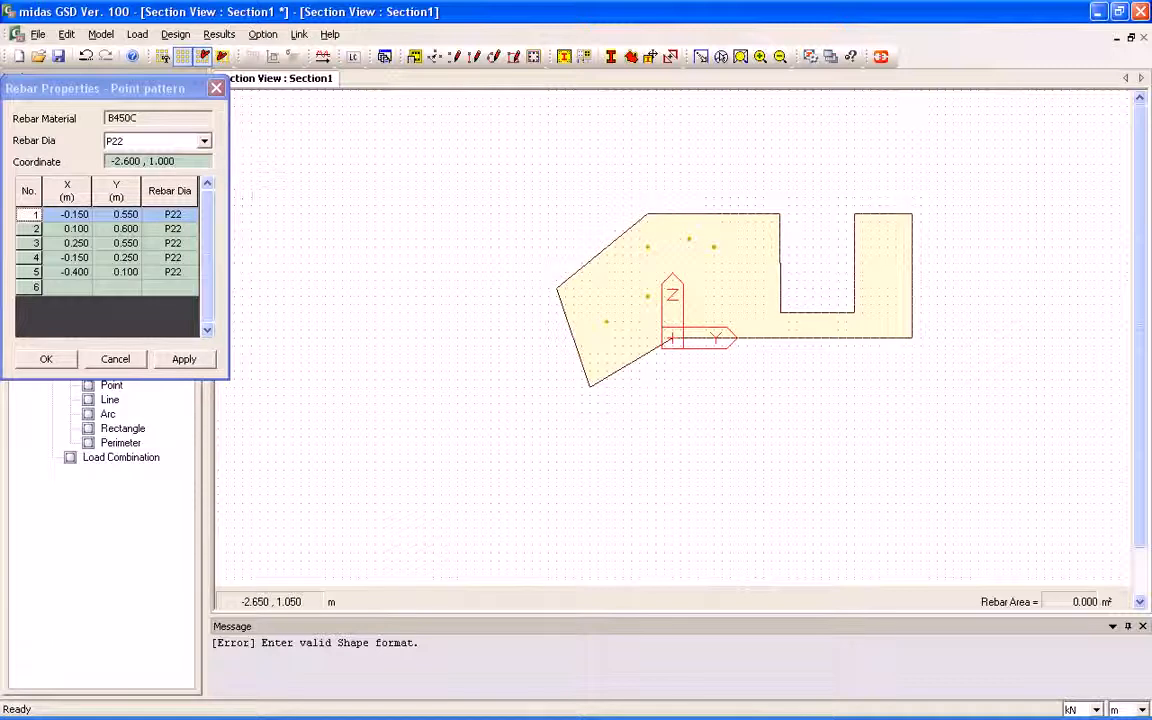
pyautogui.click(204, 141)
pyautogui.click(150, 192)
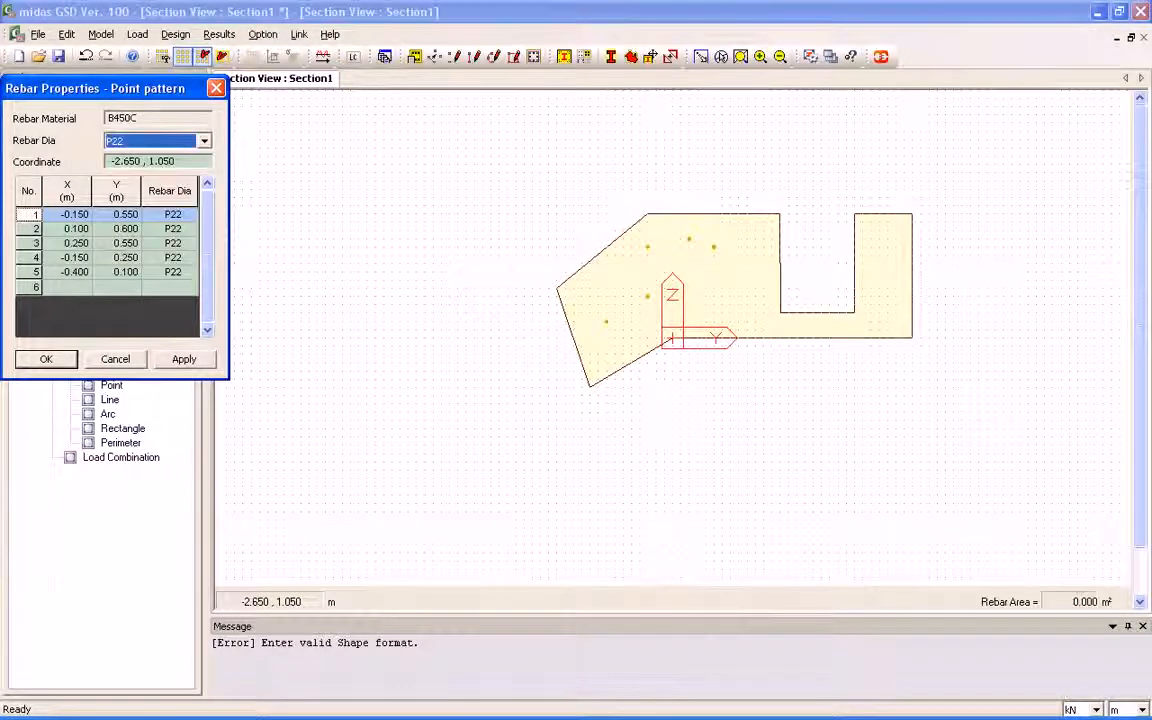
pyautogui.click(46, 359)
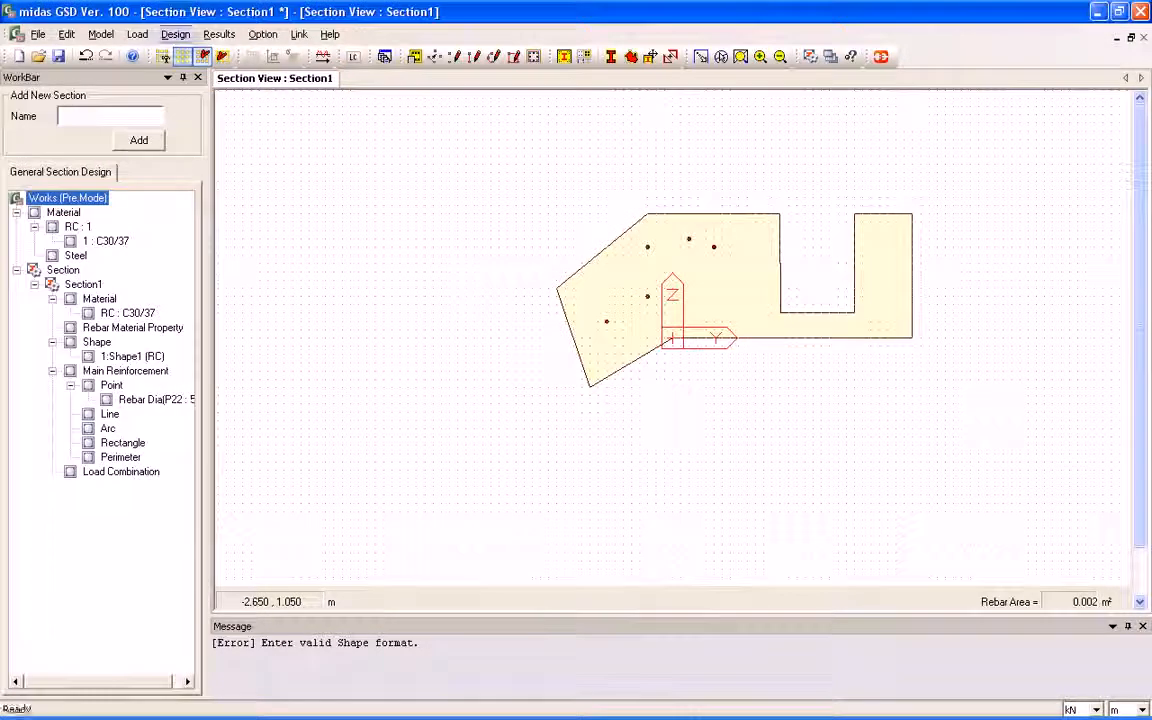
# - Add a P22 line rebar pattern from (0.30, 0.05) to (1.35, 0.05) m with a start rebar and 2 interior rebars
pyautogui.click(100, 34)
pyautogui.moveTo(123, 147)
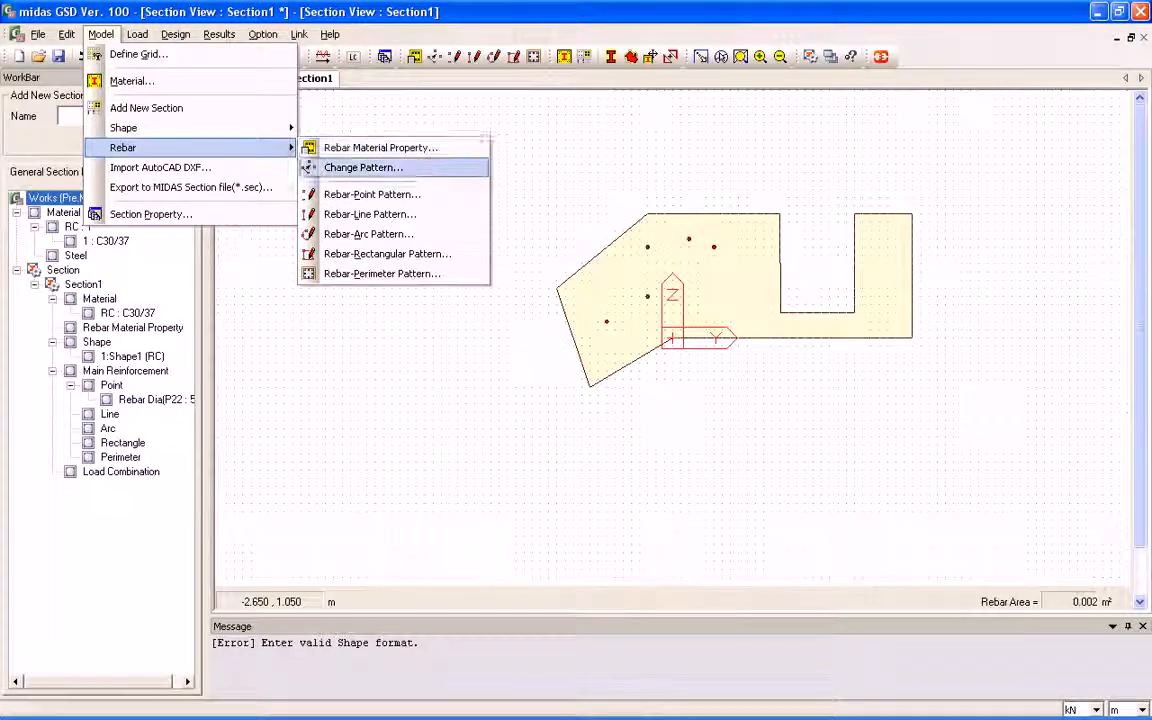
pyautogui.click(370, 214)
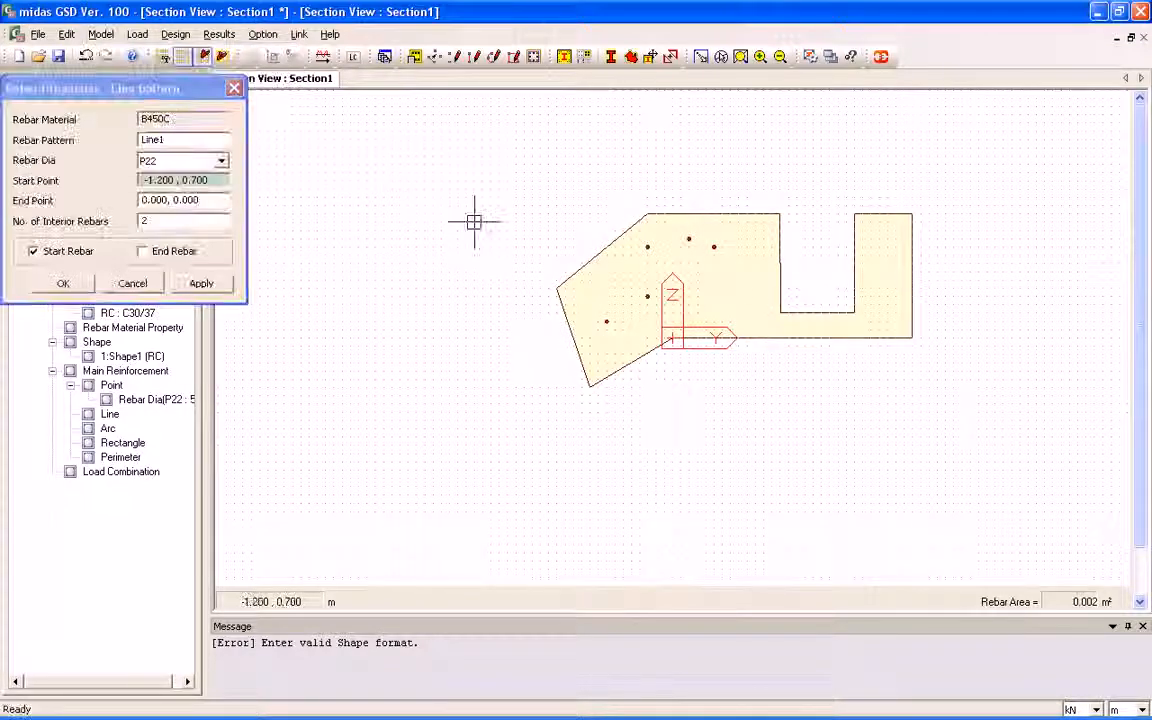
pyautogui.click(722, 330)
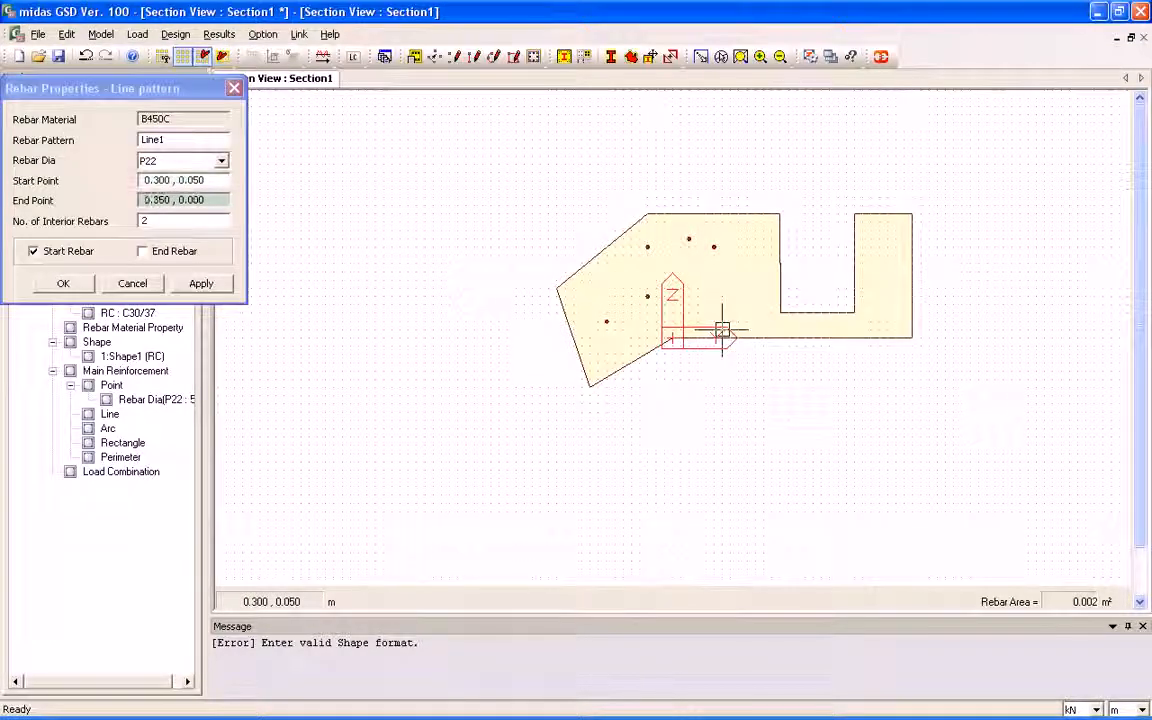
pyautogui.click(897, 330)
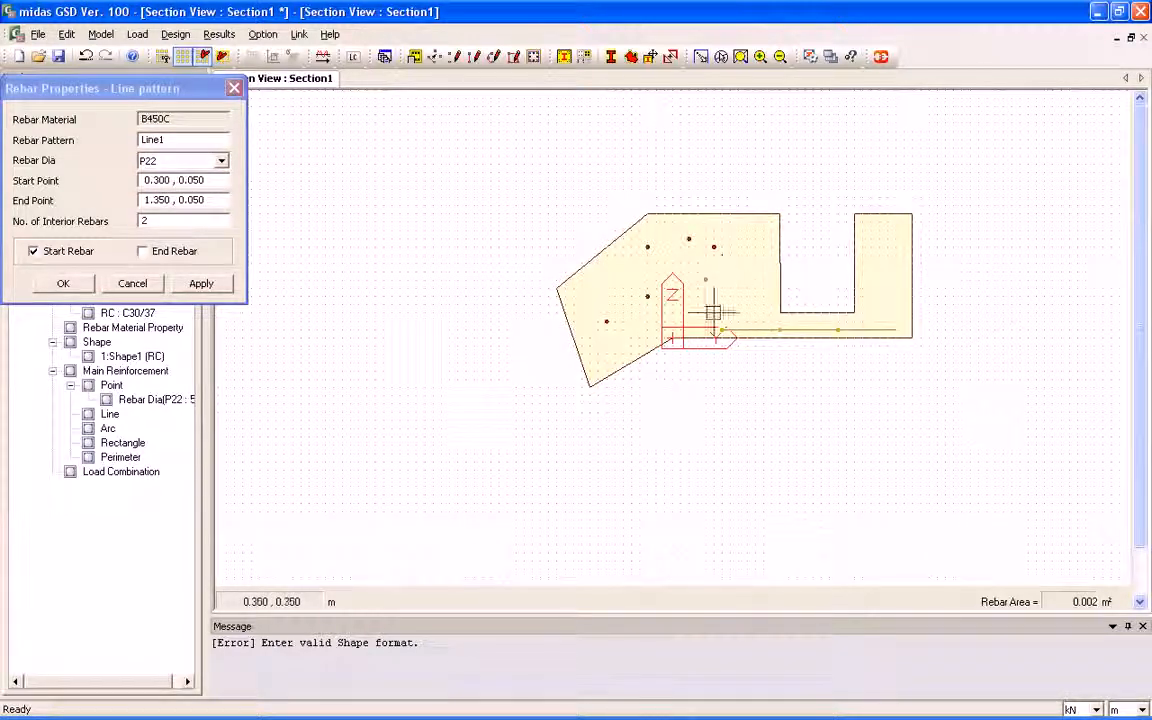
pyautogui.click(222, 161)
pyautogui.click(163, 212)
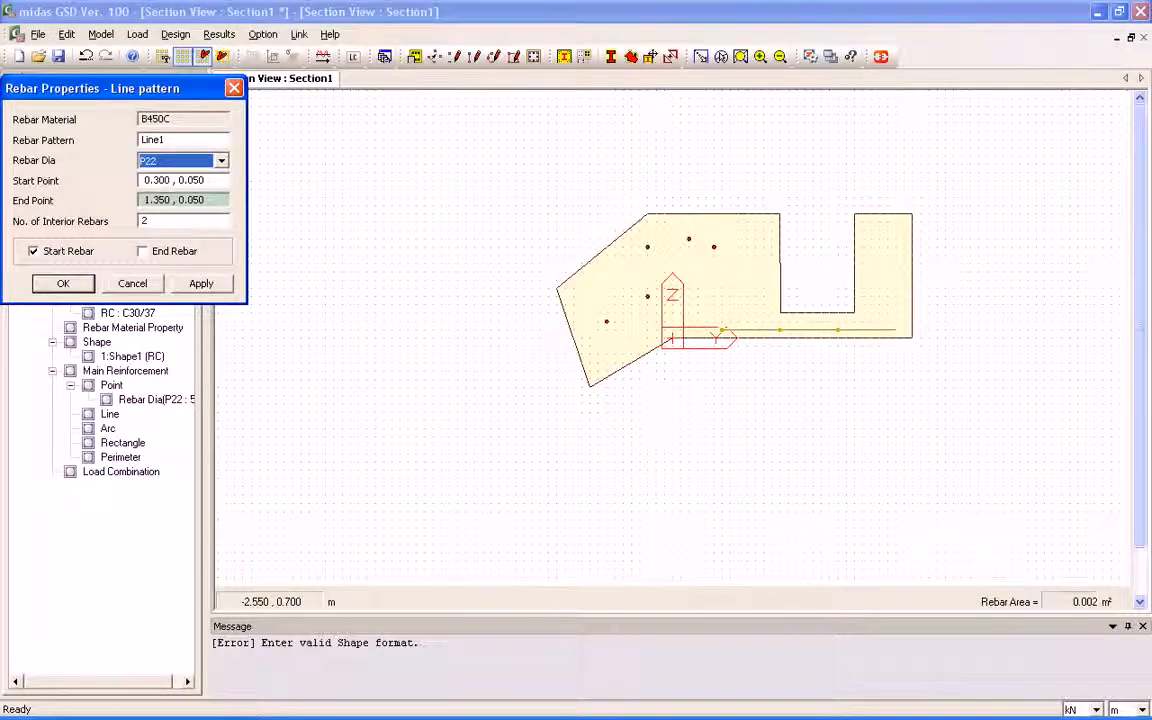
pyautogui.click(152, 221)
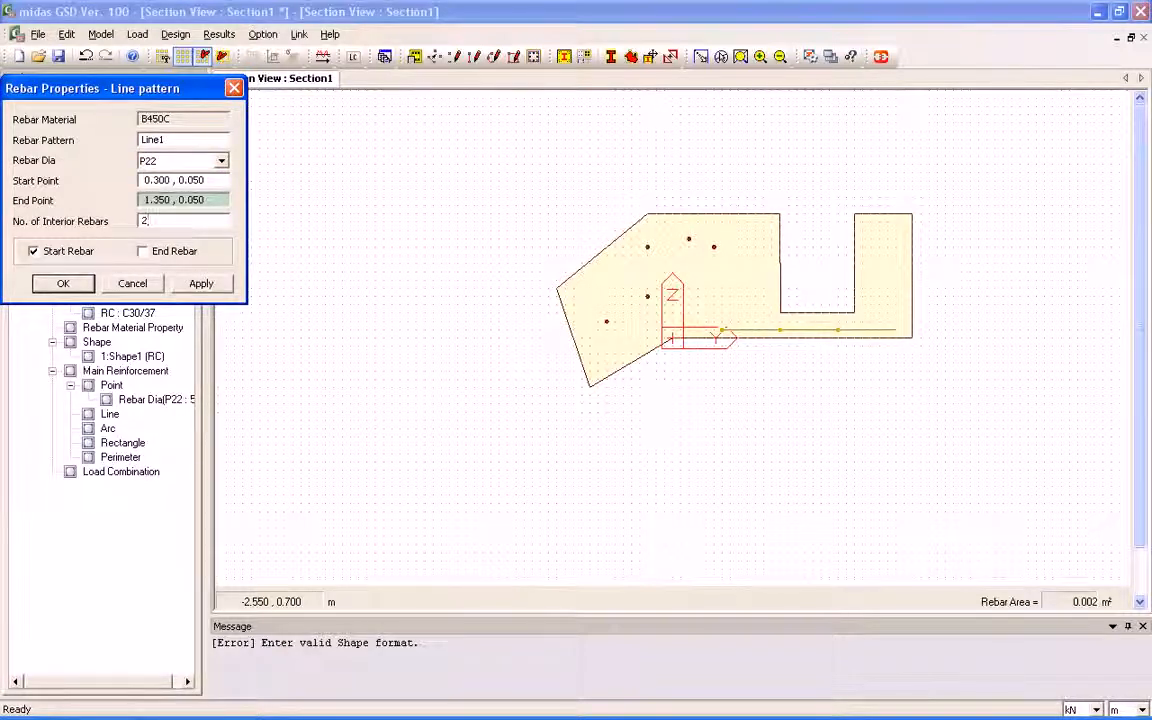
pyautogui.press('Return')
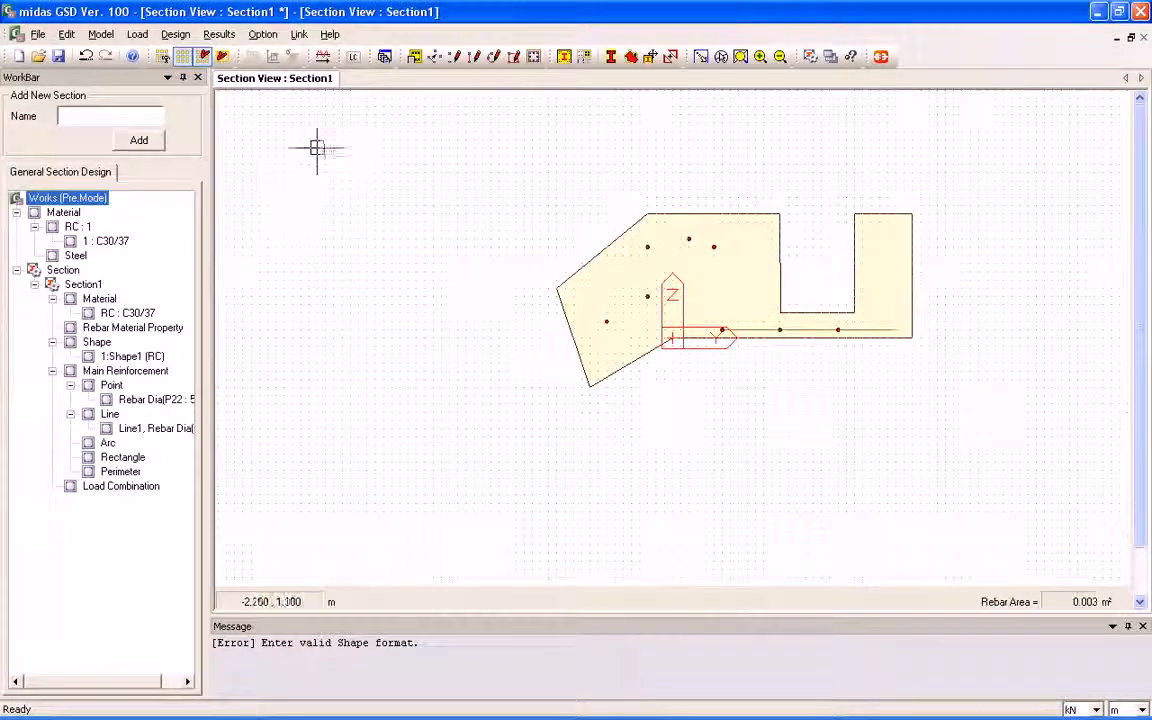
# - Add a P22 rectangular rebar pattern between corners (1.15, 0.70) and (1.40, 0.10) m with 2 interior rebars on every side
pyautogui.click(101, 34)
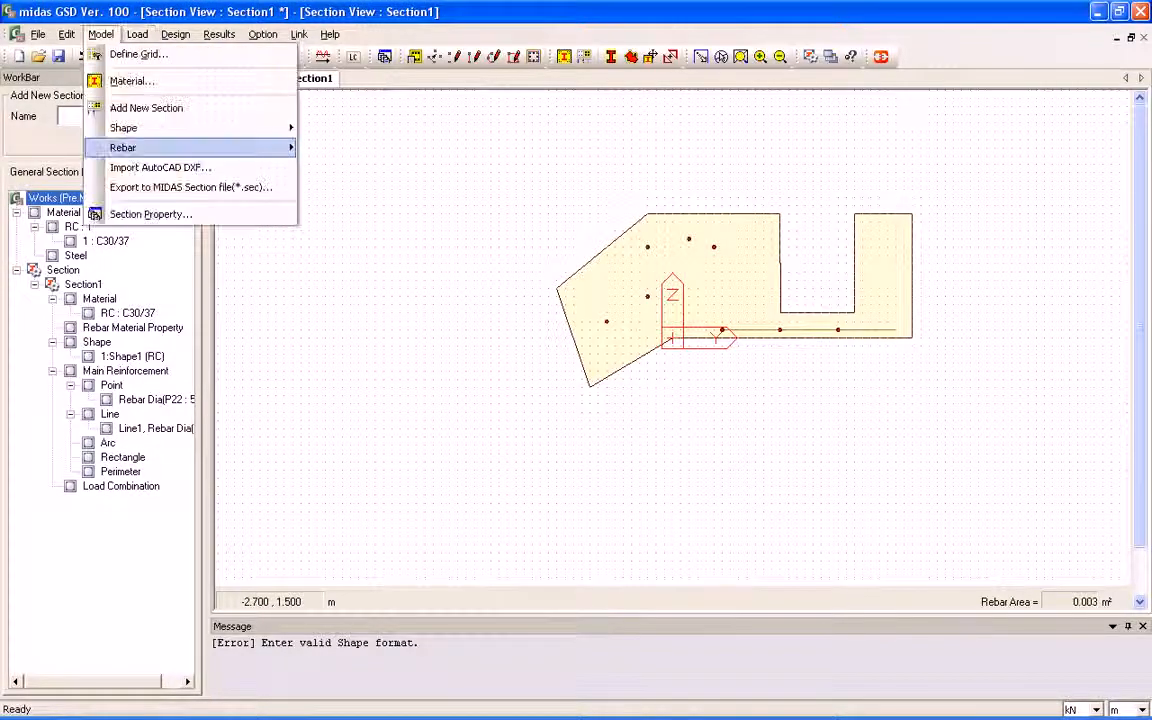
pyautogui.moveTo(123, 147)
pyautogui.click(350, 231)
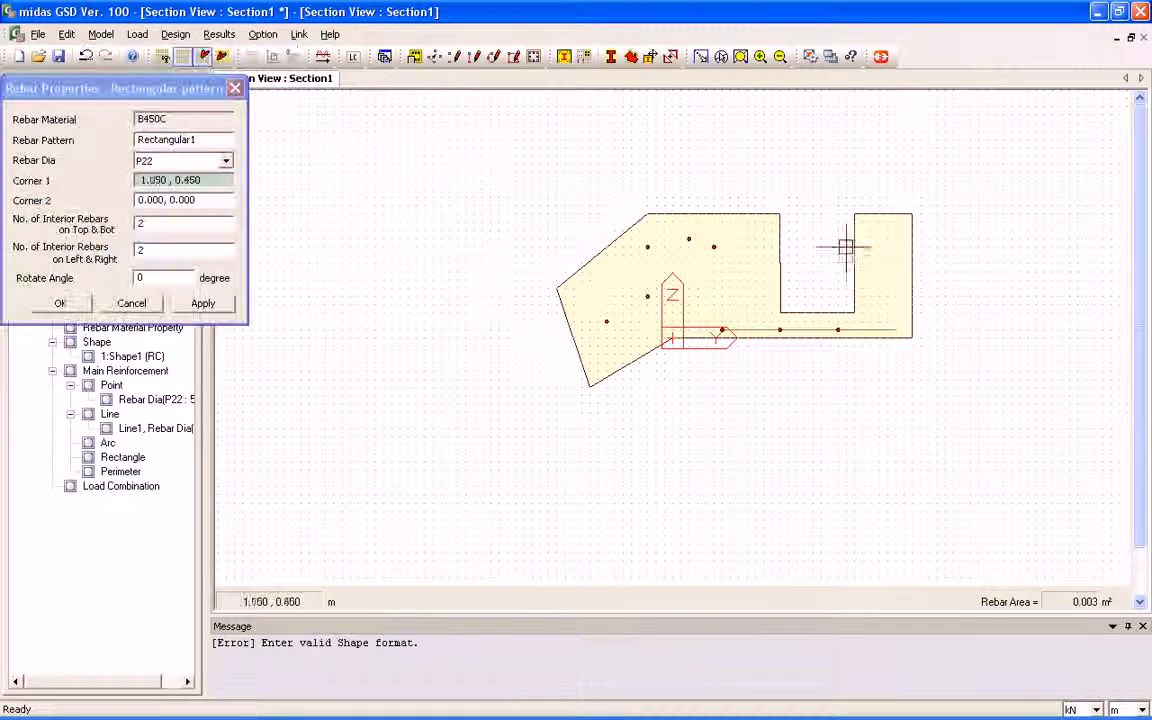
pyautogui.click(856, 217)
pyautogui.click(904, 321)
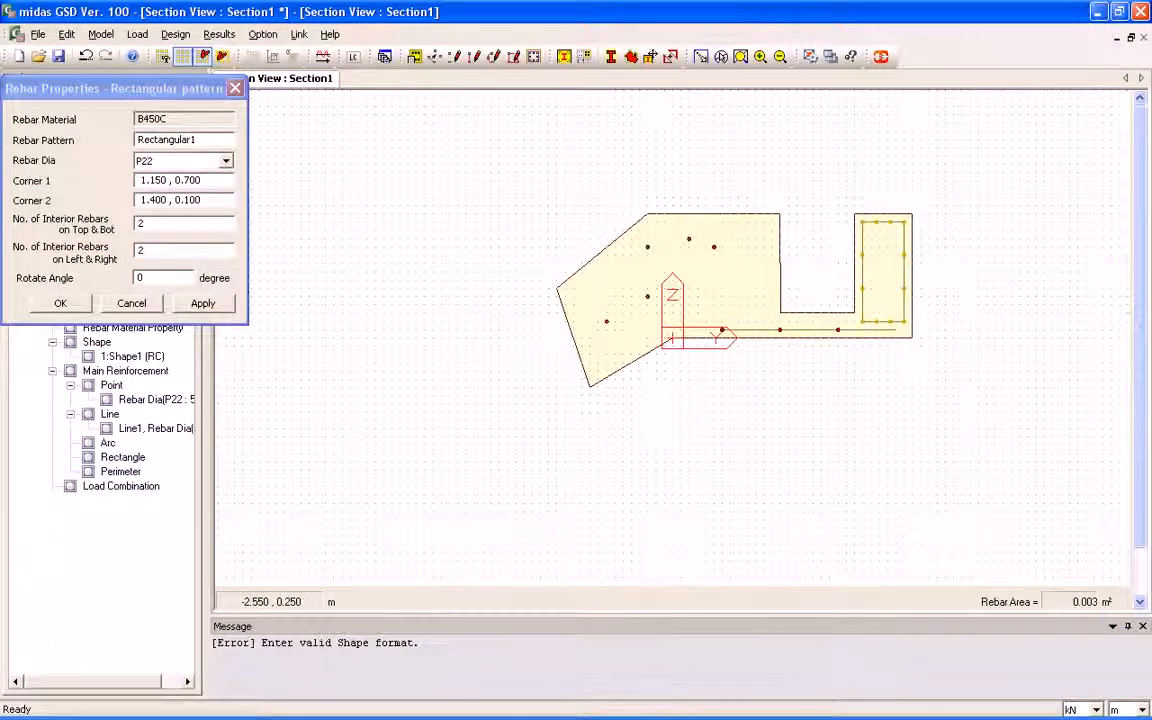
pyautogui.press('Return')
# - Add a P22 arc rebar pattern centred at (0.15, 0.30), from (0.40, 0.35) to about (0.36, 0.16) m, with 2 interior rebars
pyautogui.click(101, 35)
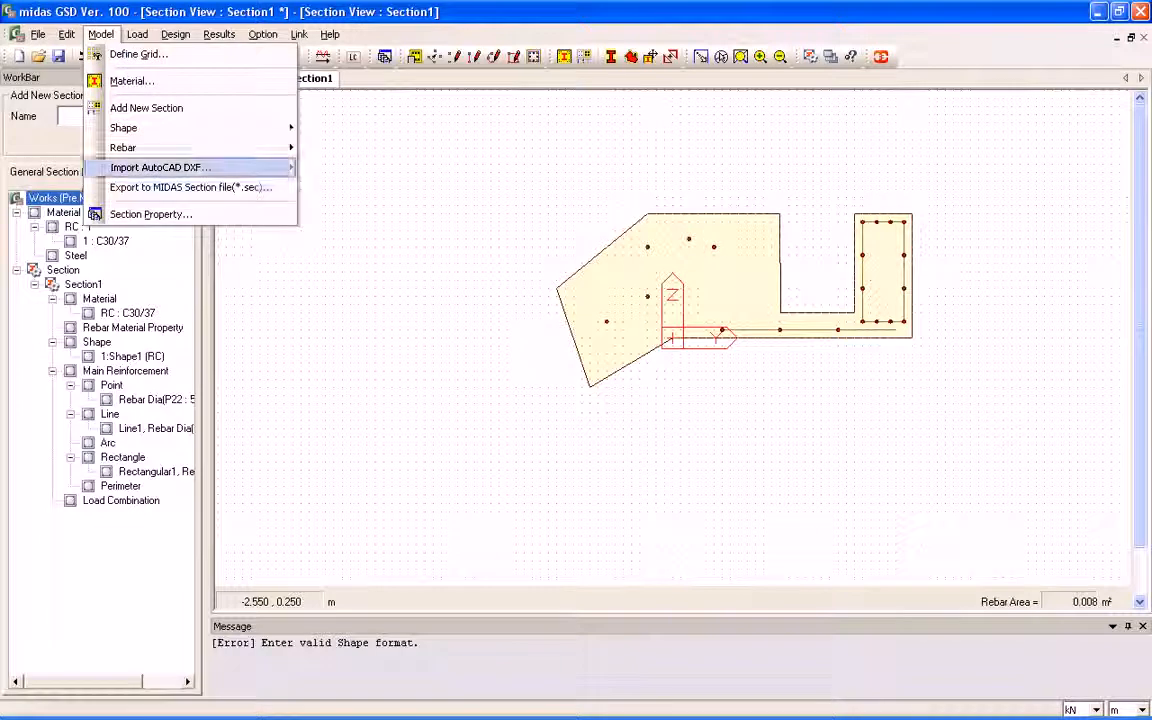
pyautogui.moveTo(262, 148)
pyautogui.click(368, 234)
pyautogui.click(738, 281)
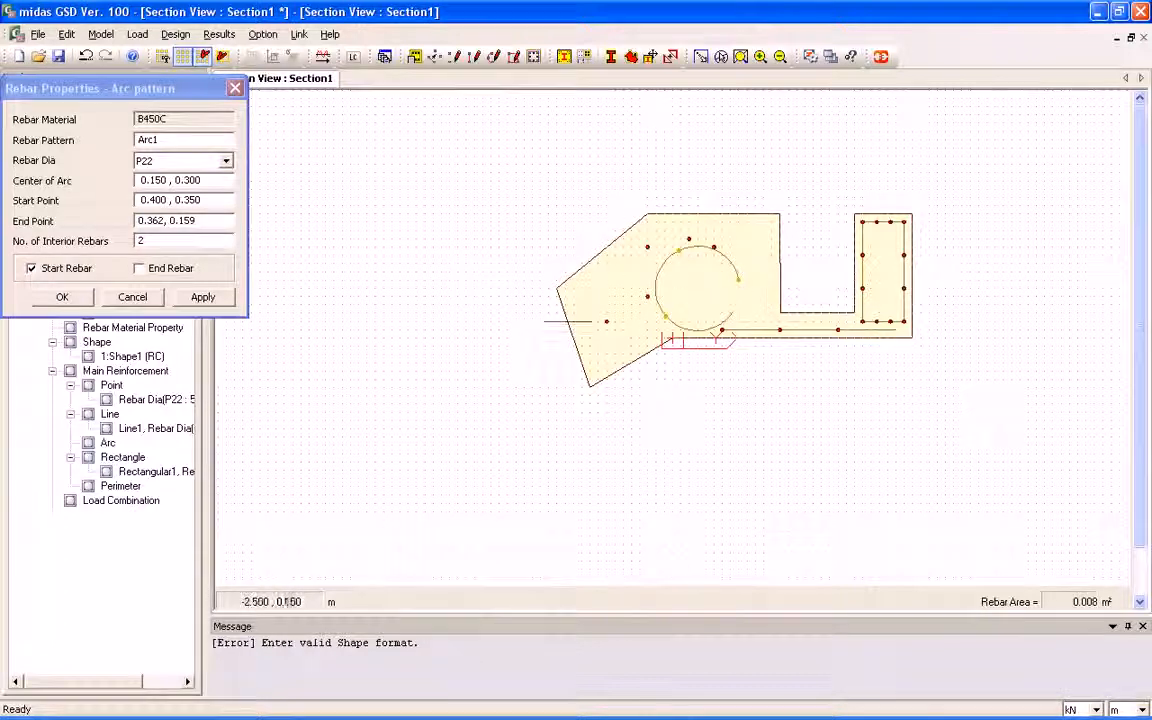
pyautogui.click(203, 297)
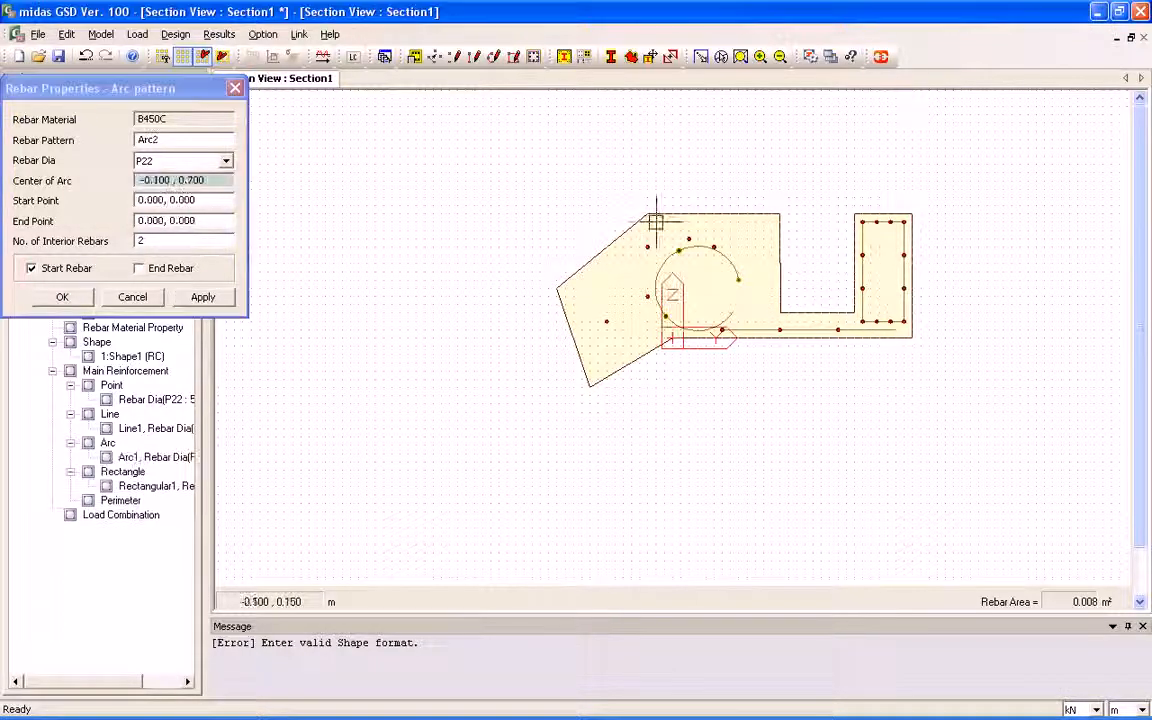
pyautogui.click(235, 88)
# - Define a load combination with P 1 kN, My 10 kN·m and Mz 10 kN·m
pyautogui.click(137, 34)
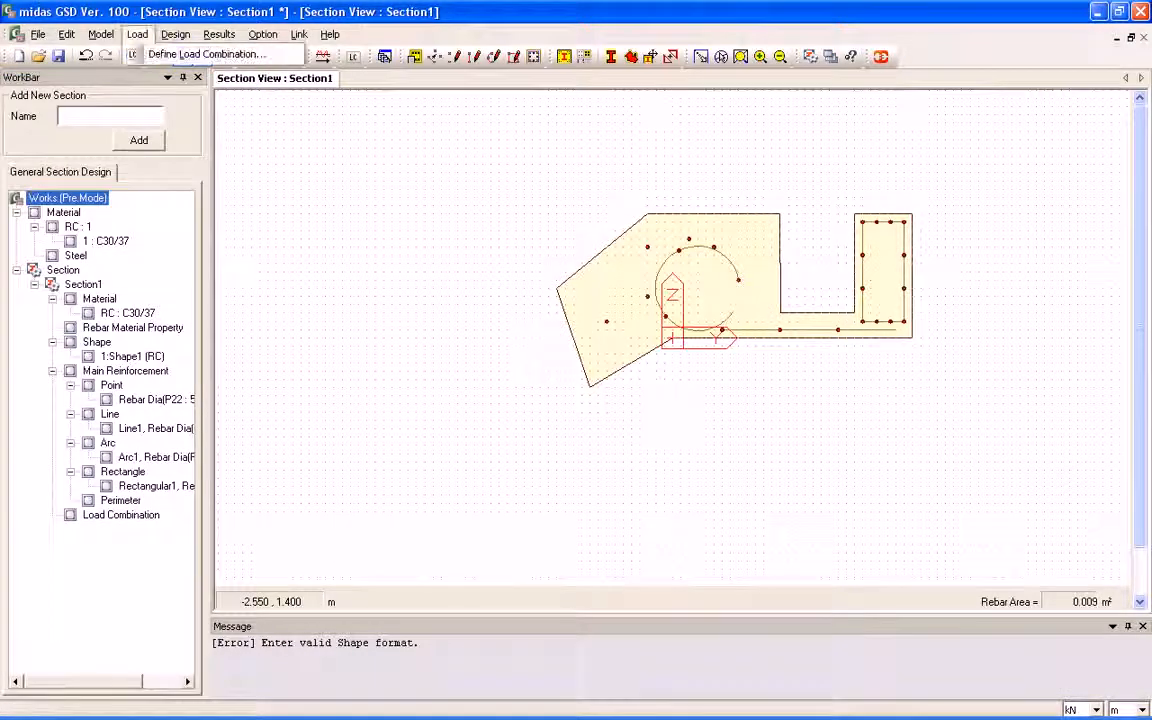
pyautogui.click(207, 54)
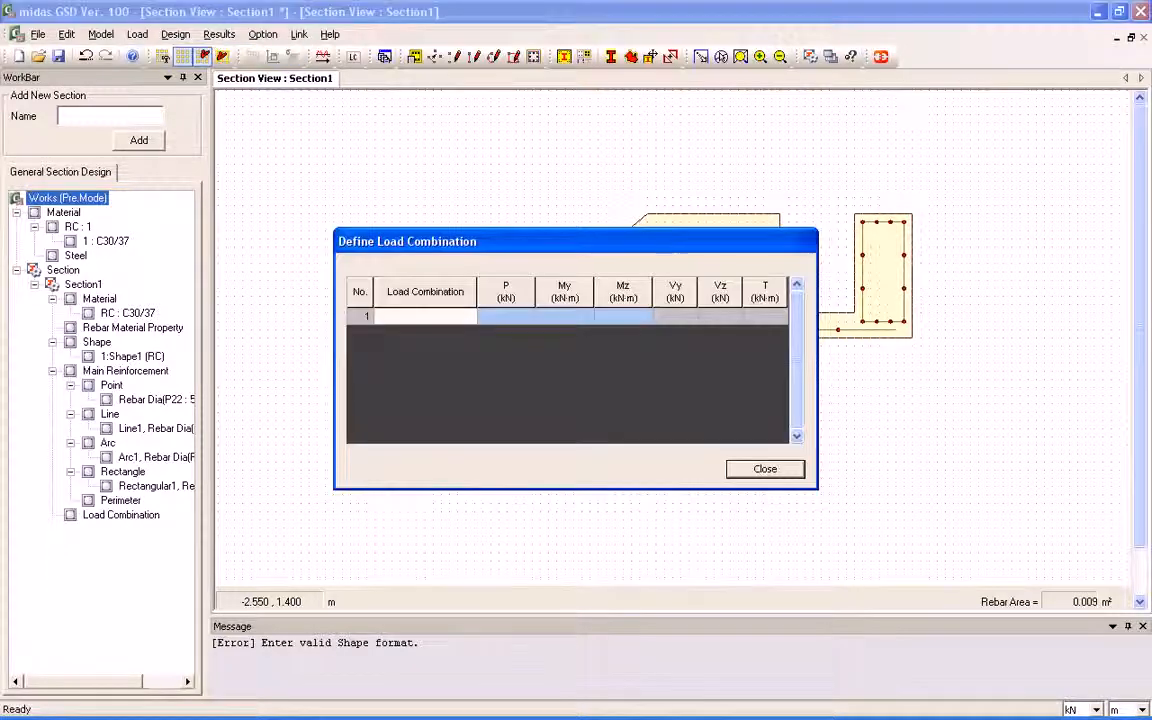
pyautogui.click(506, 316)
pyautogui.write('1')
pyautogui.press('Tab')
pyautogui.write('10')
pyautogui.press('Tab')
pyautogui.write('10')
pyautogui.press('Return')
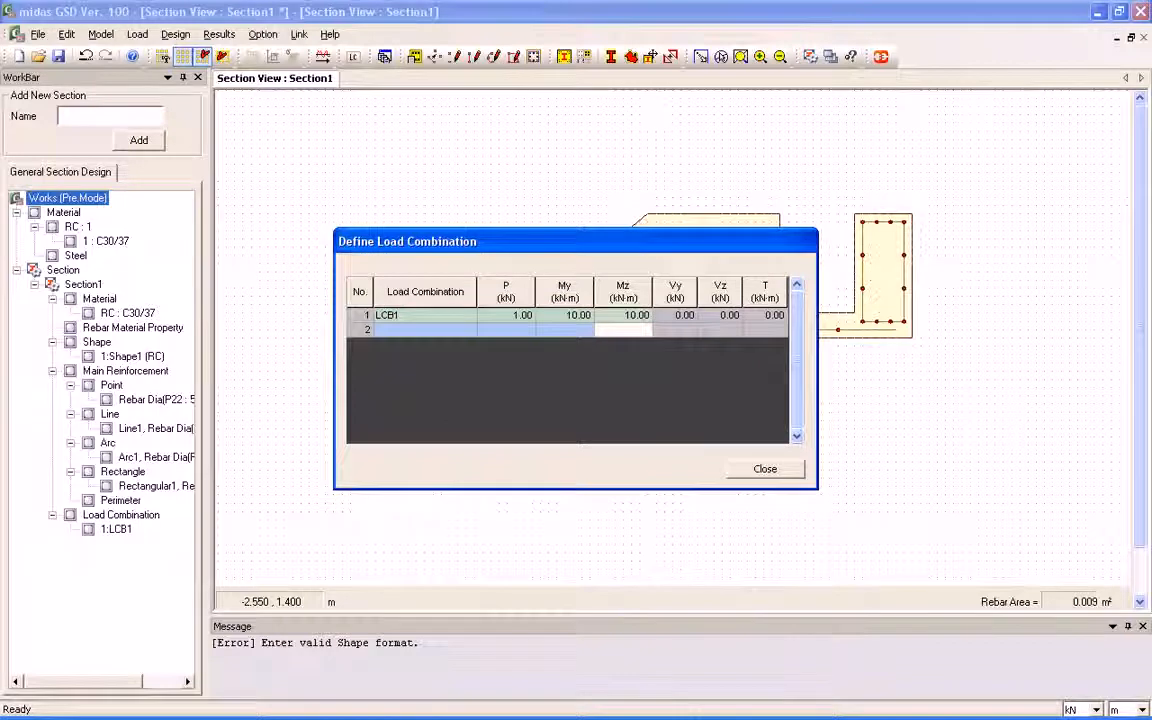
pyautogui.click(765, 469)
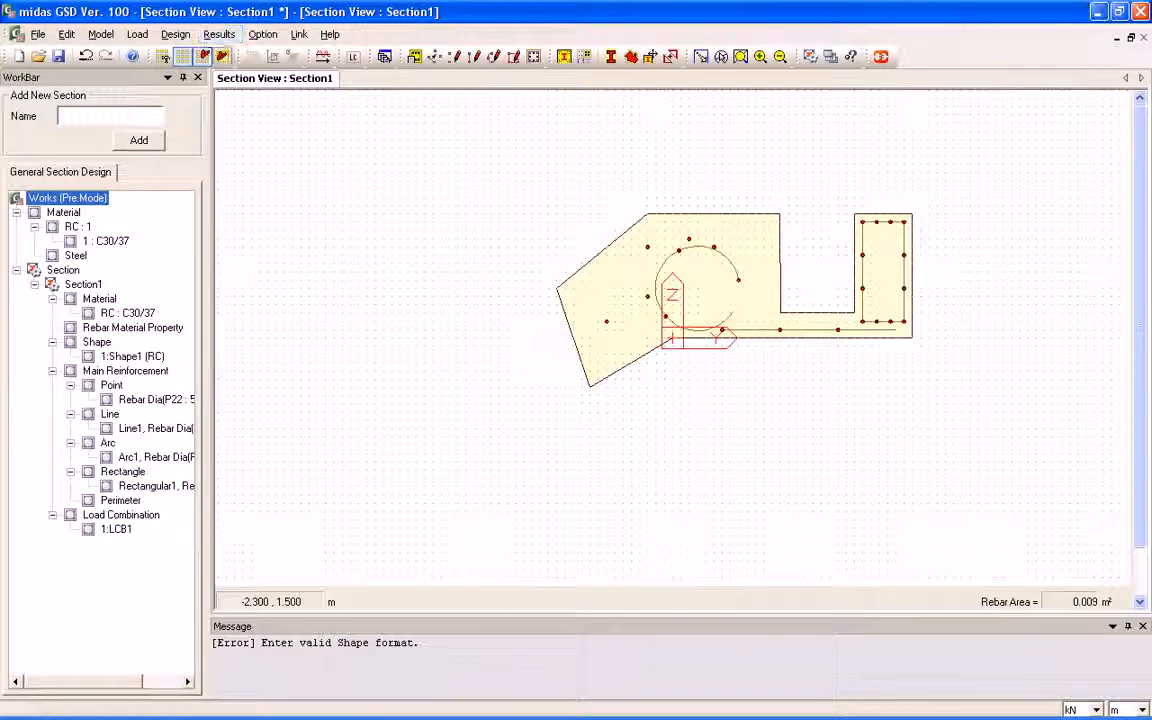
# - Save the section file as Section.mgs over the existing file and run the section calculation
pyautogui.hotkey('ctrl', 's')
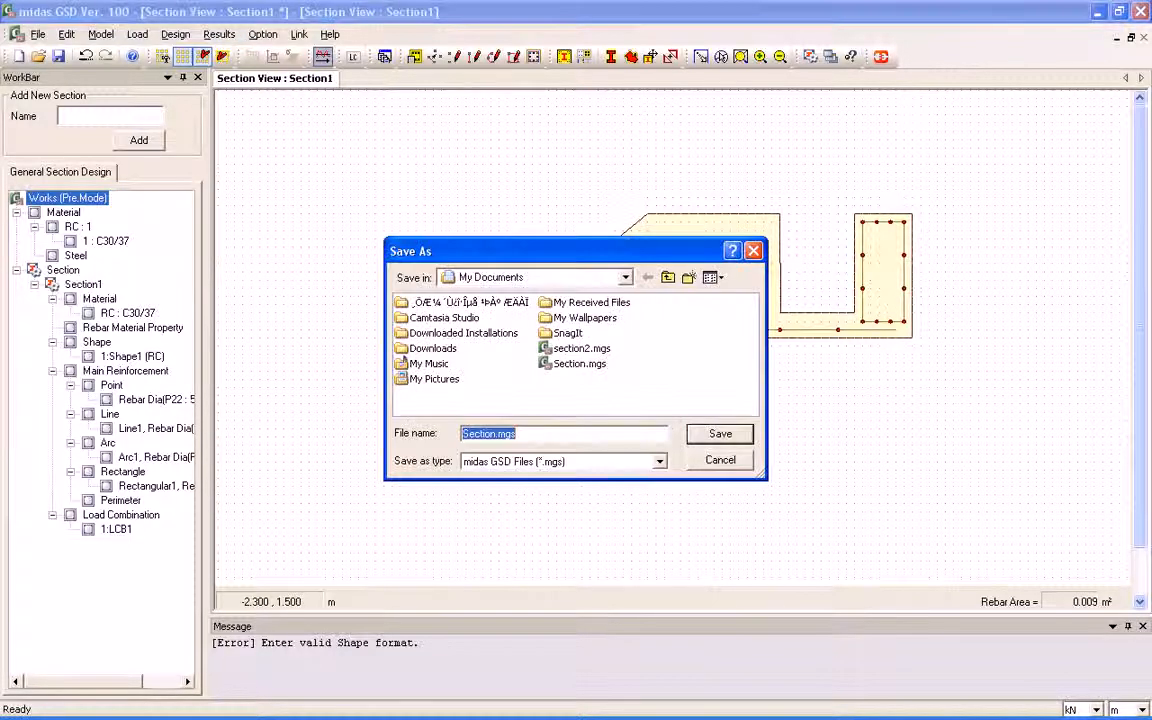
pyautogui.press('Return')
pyautogui.press('Return')
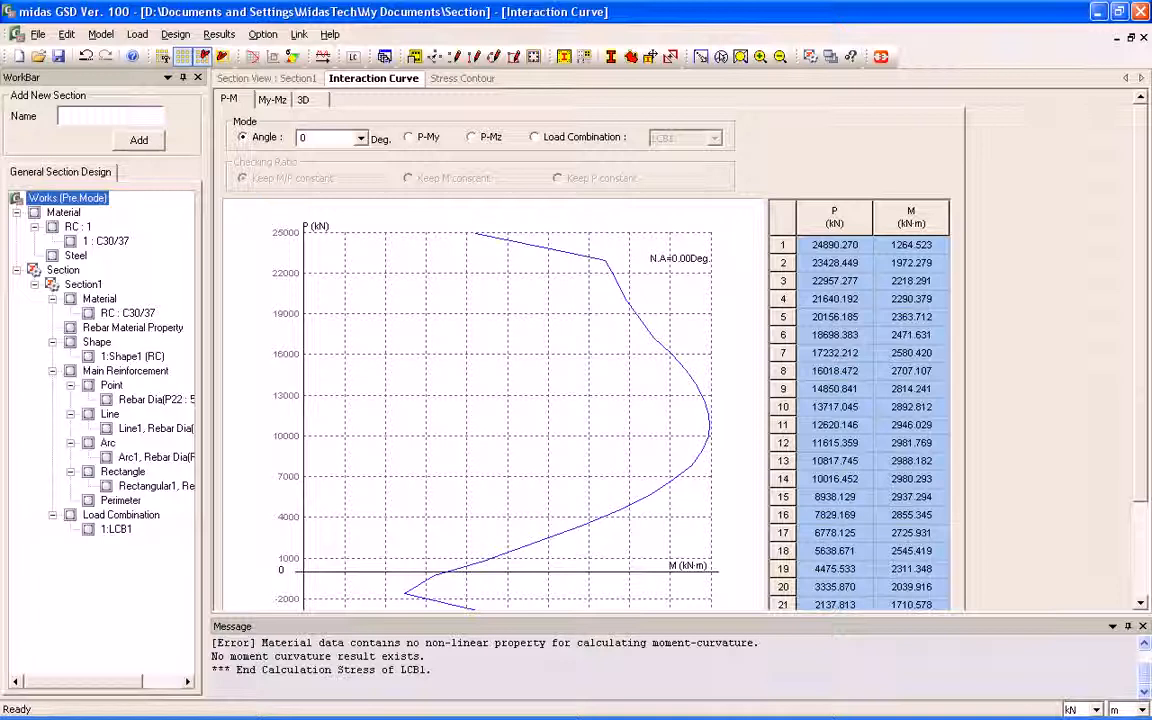
# - Review the My-Mz interaction curve and rotate the 3D interaction surface
pyautogui.click(272, 100)
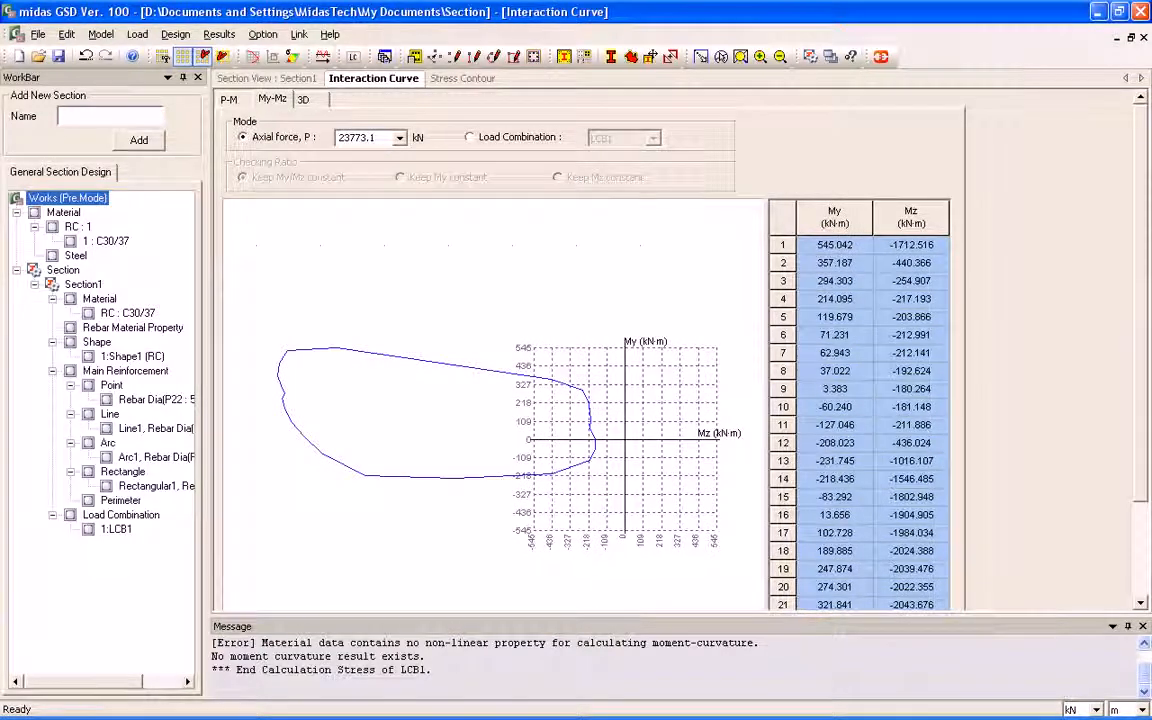
pyautogui.click(303, 99)
pyautogui.moveTo(400, 480); pyautogui.dragTo(460, 440)
# - Examine the stress contour for LCB1, toggling the concrete mesh and comparing the combined, P, My and Mz components
pyautogui.click(462, 78)
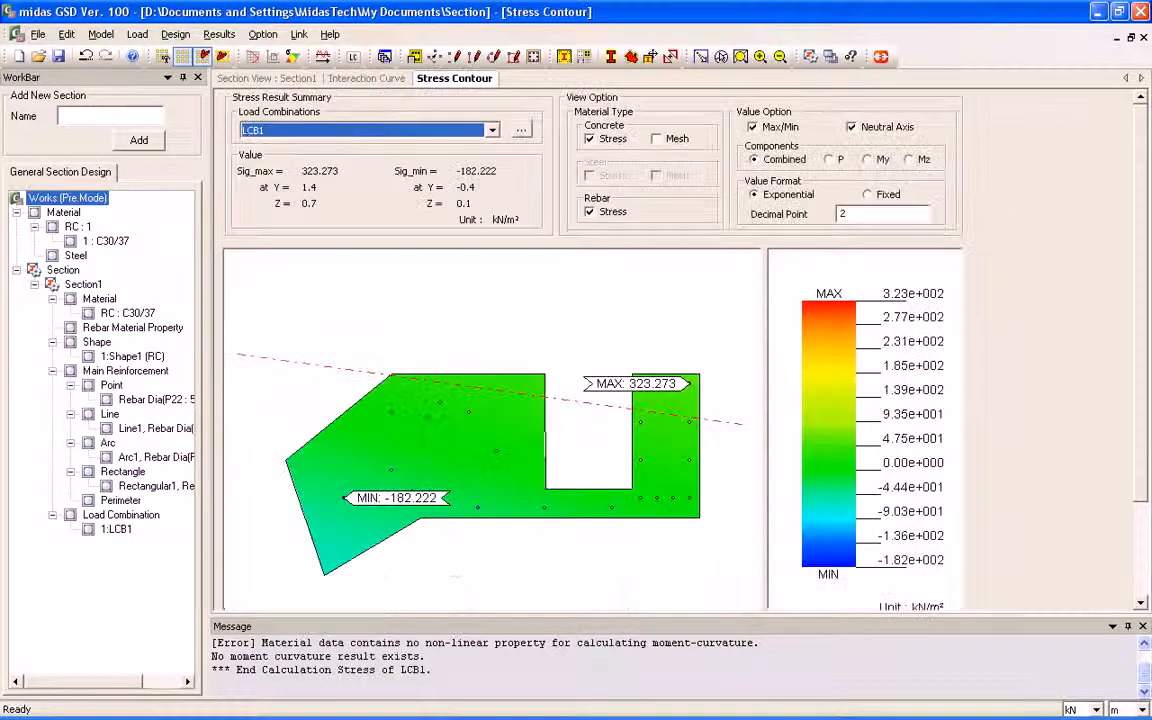
pyautogui.click(656, 138)
pyautogui.click(656, 138)
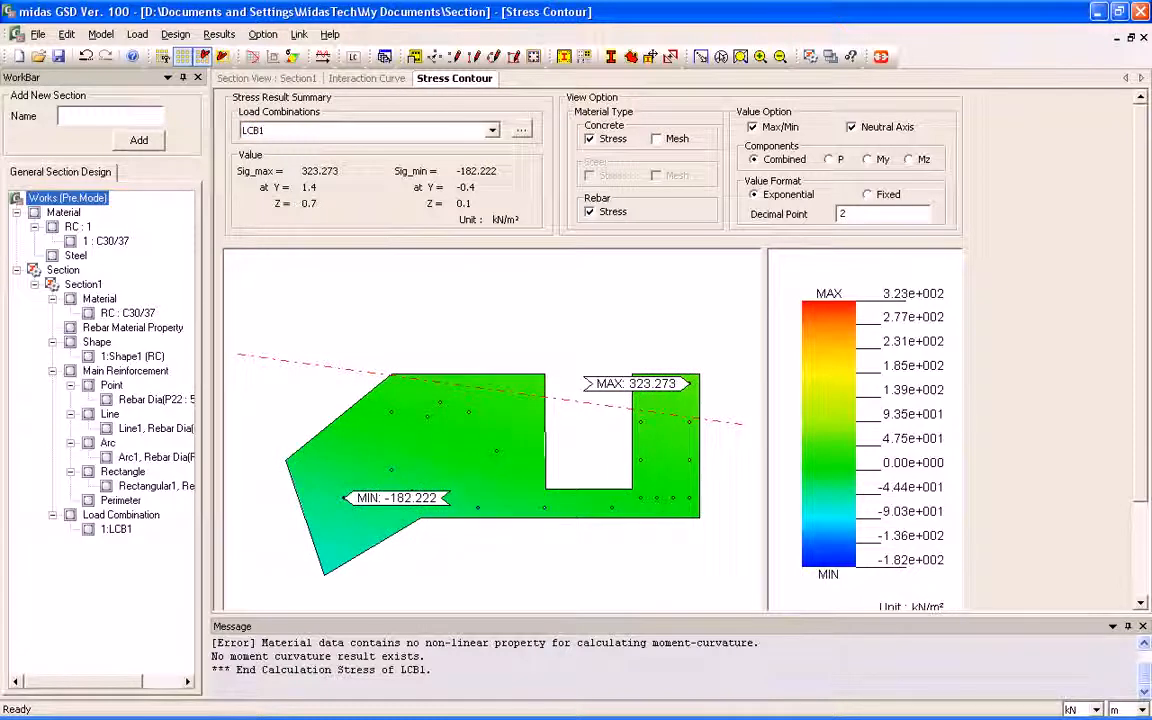
pyautogui.click(829, 159)
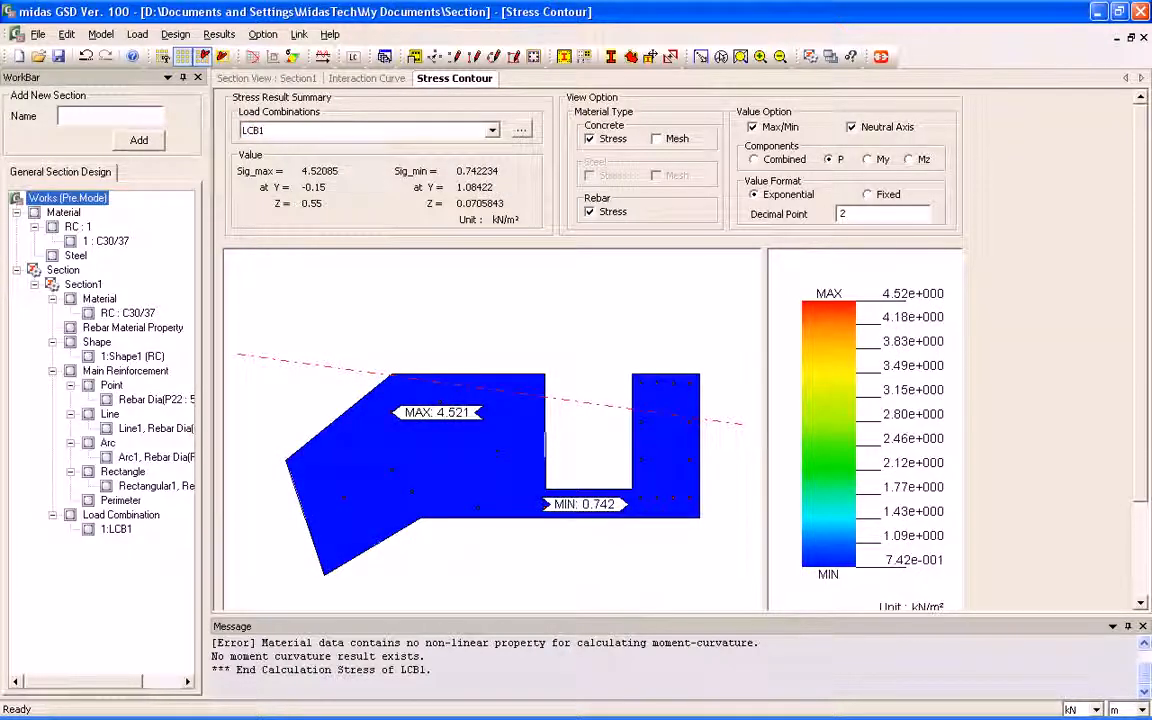
pyautogui.click(868, 159)
pyautogui.click(908, 159)
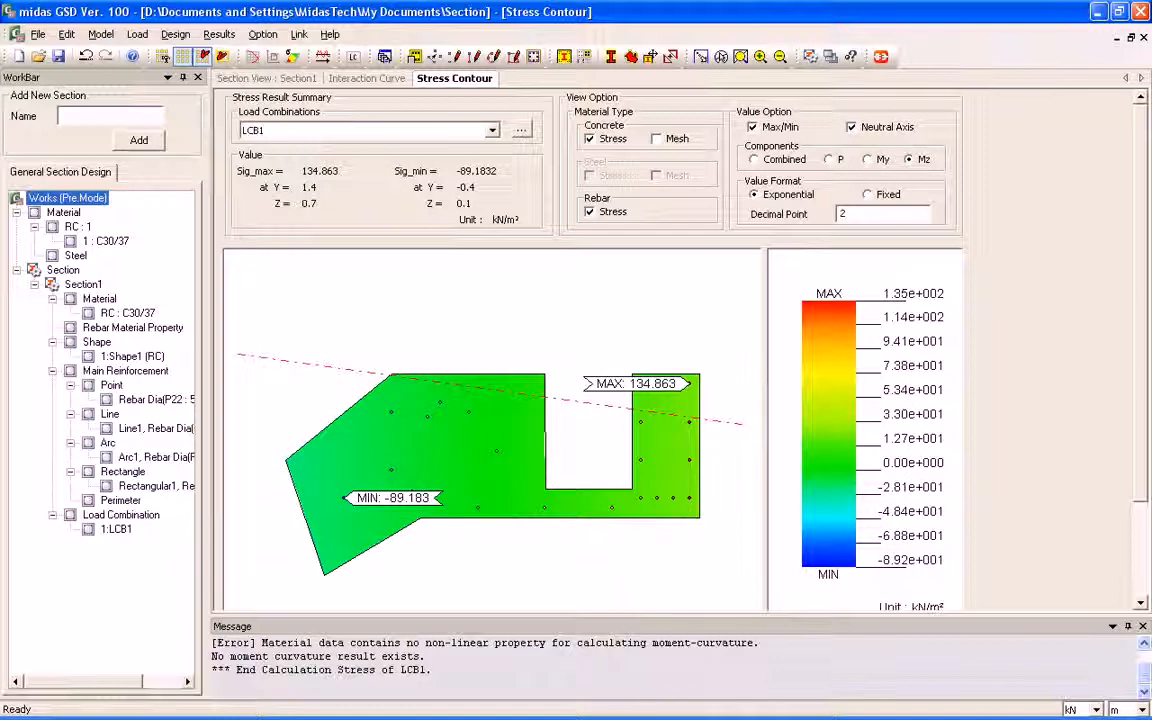
pyautogui.click(754, 159)
pyautogui.click(829, 159)
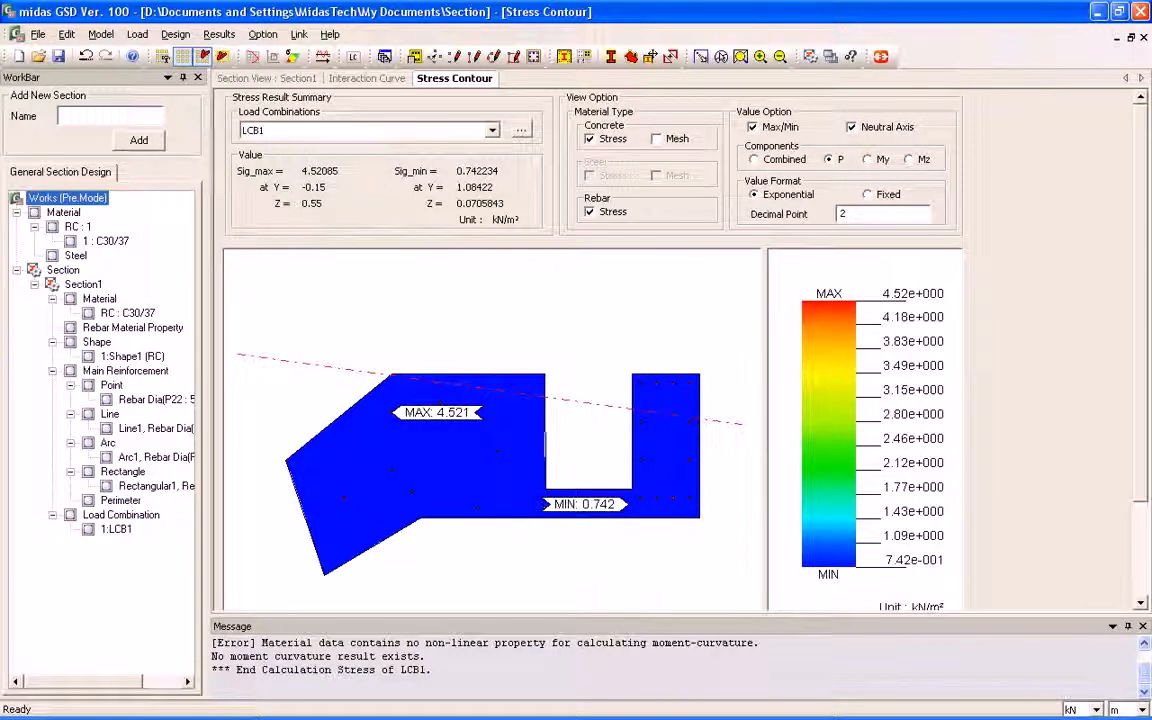
pyautogui.click(754, 159)
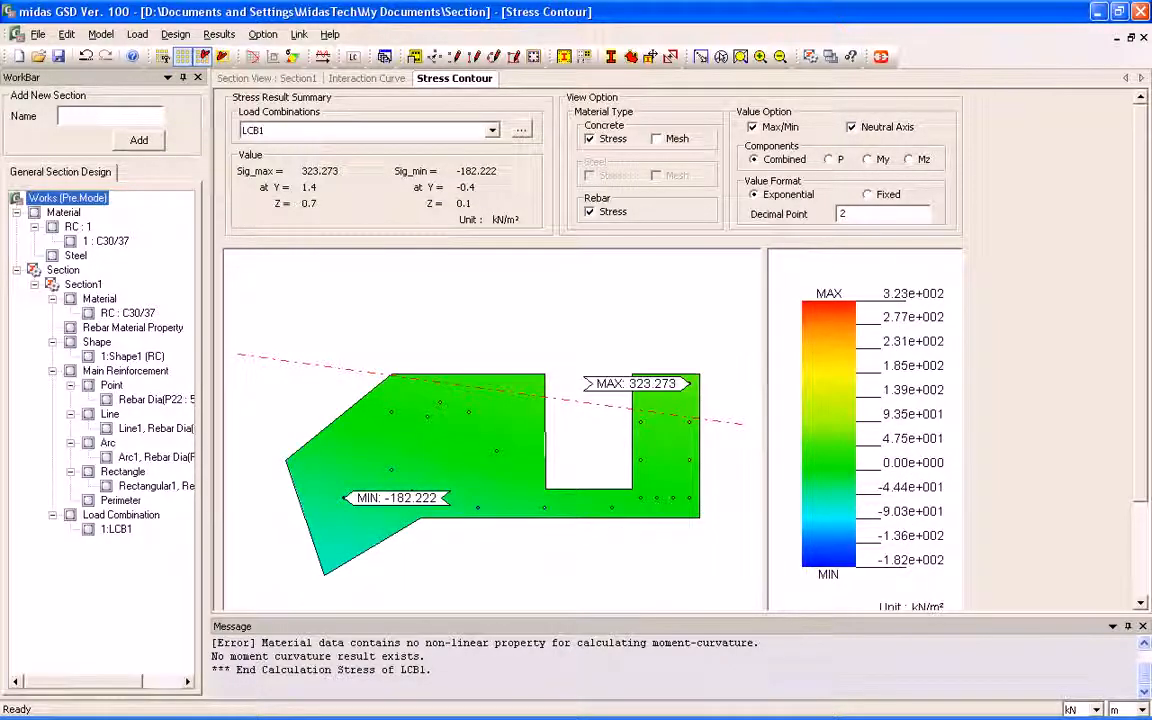
# - Calculate and review the section properties of Section1 from its section view
pyautogui.click(266, 78)
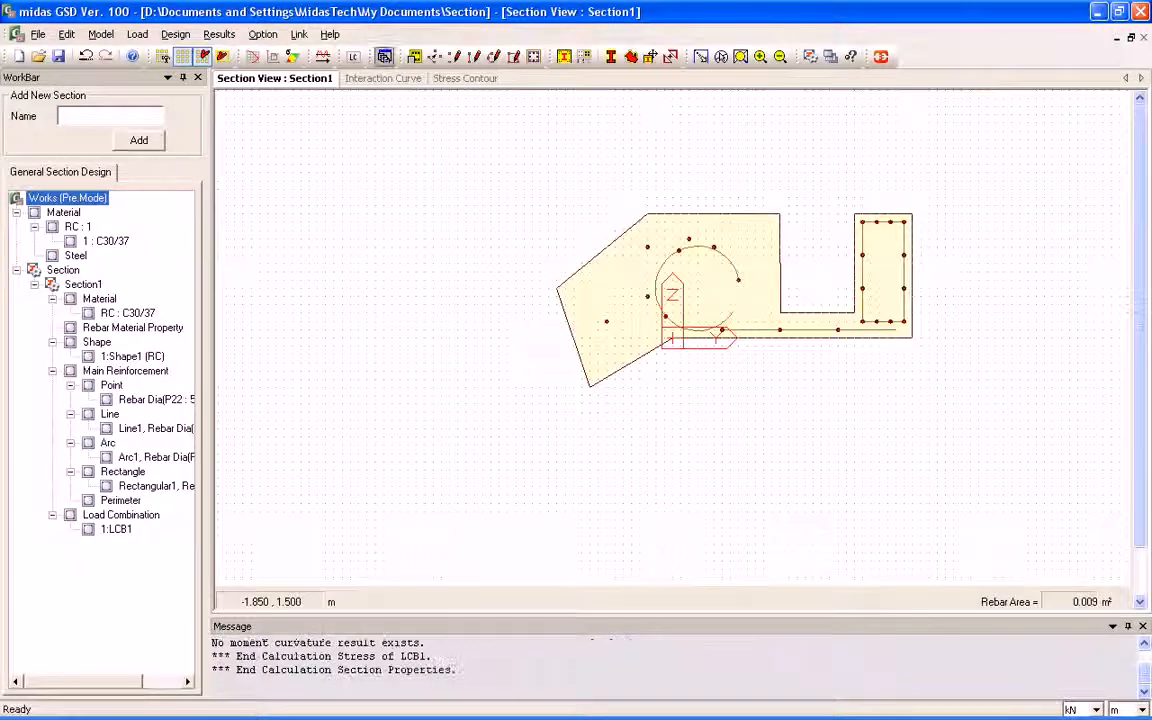
pyautogui.click(385, 57)
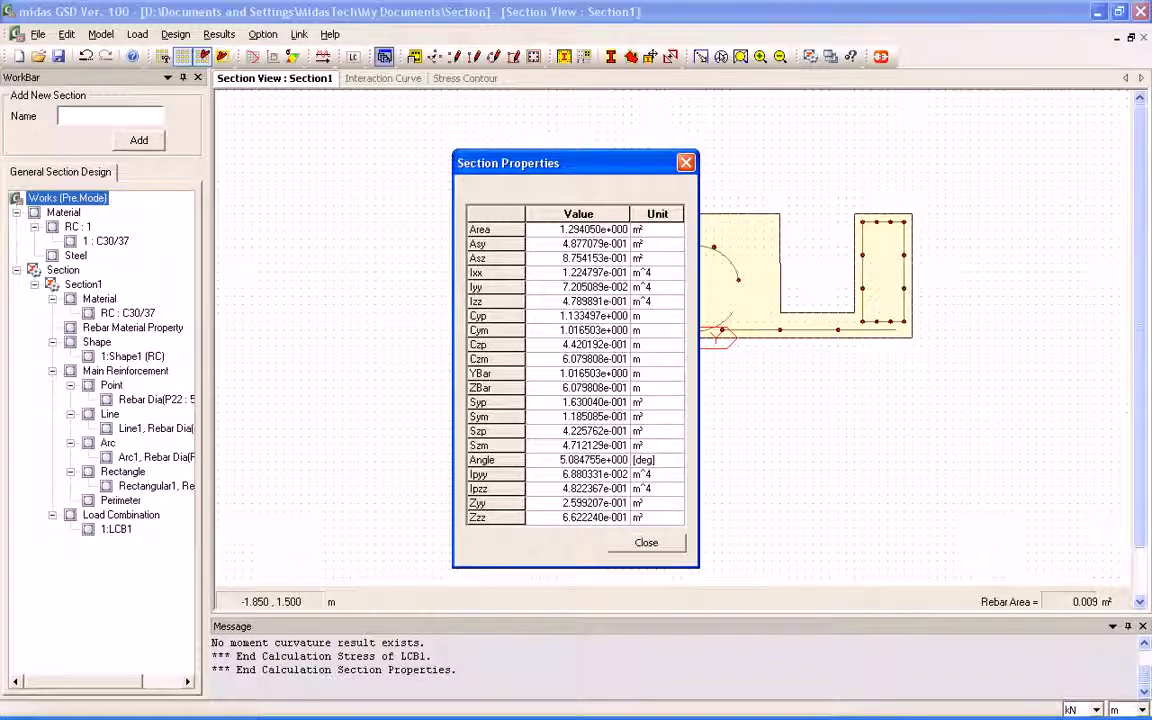
pyautogui.click(686, 162)
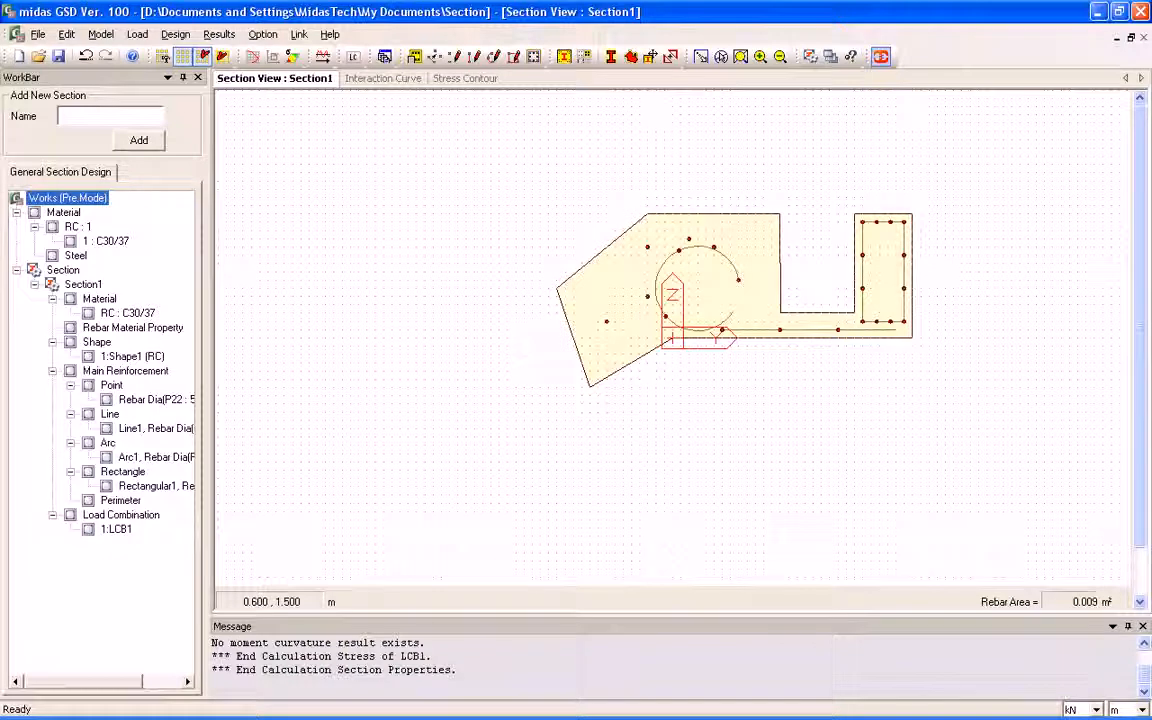
# - Link with the Gen 2011 model open in midas Gen and export the section using member 11
pyautogui.click(882, 56)
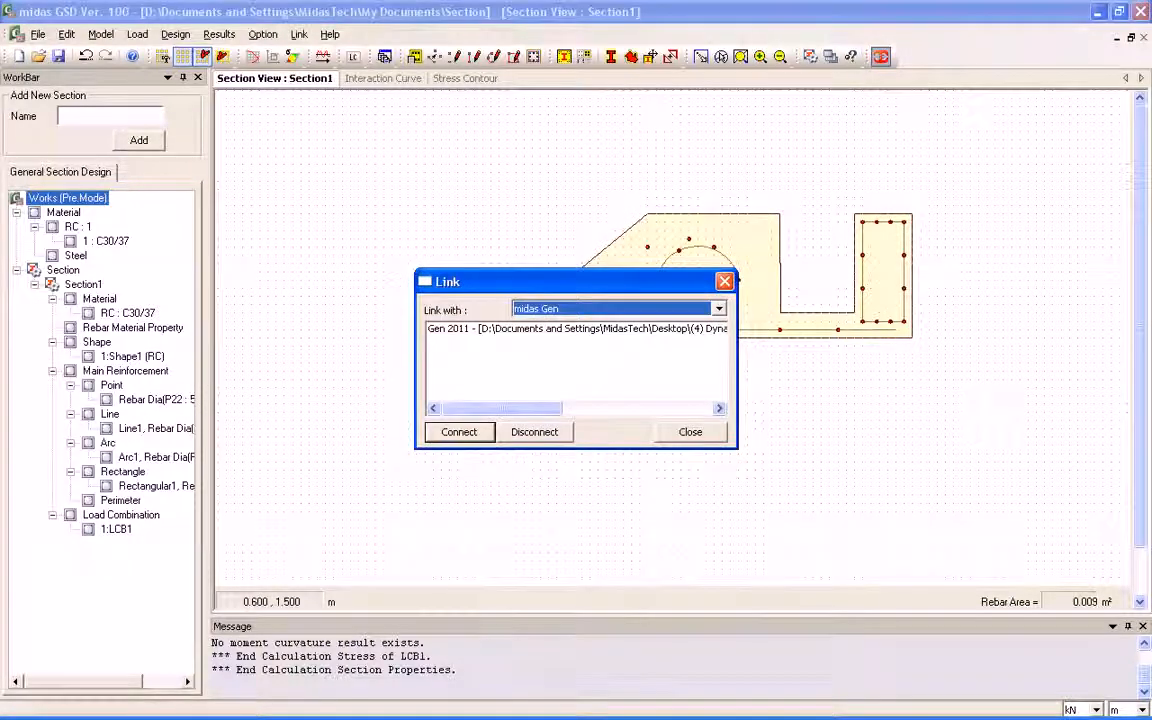
pyautogui.moveTo(555, 281); pyautogui.dragTo(593, 214)
pyautogui.click(593, 260)
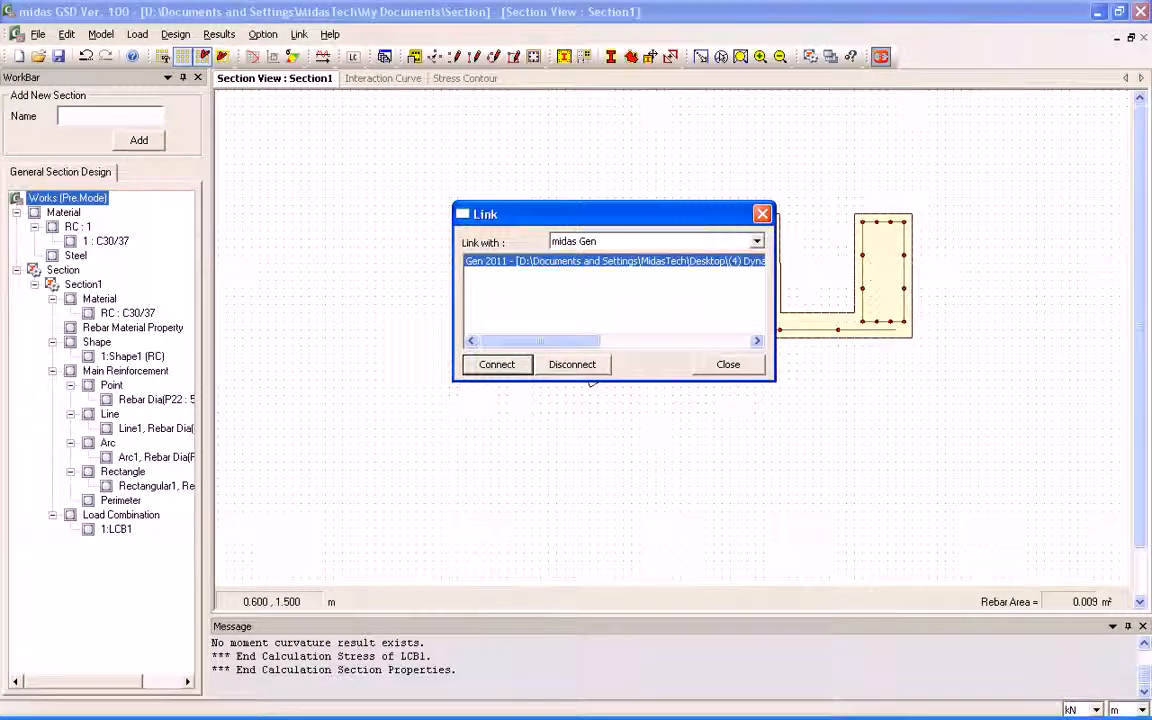
pyautogui.click(497, 364)
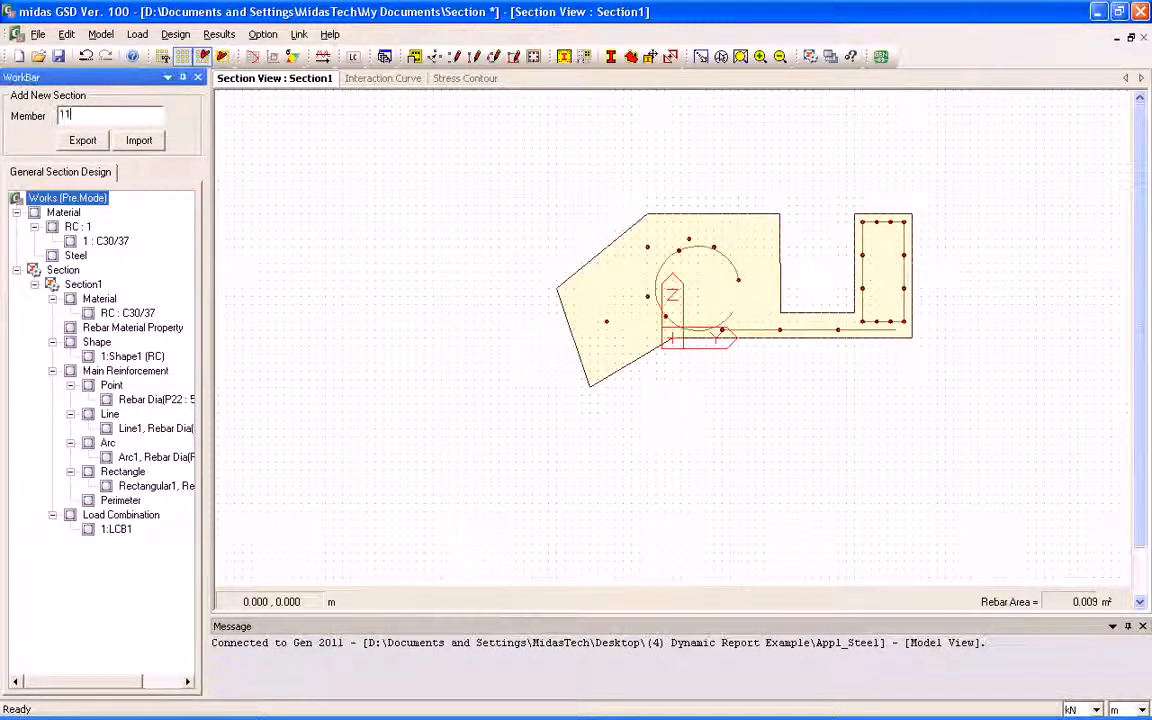
pyautogui.click(83, 140)
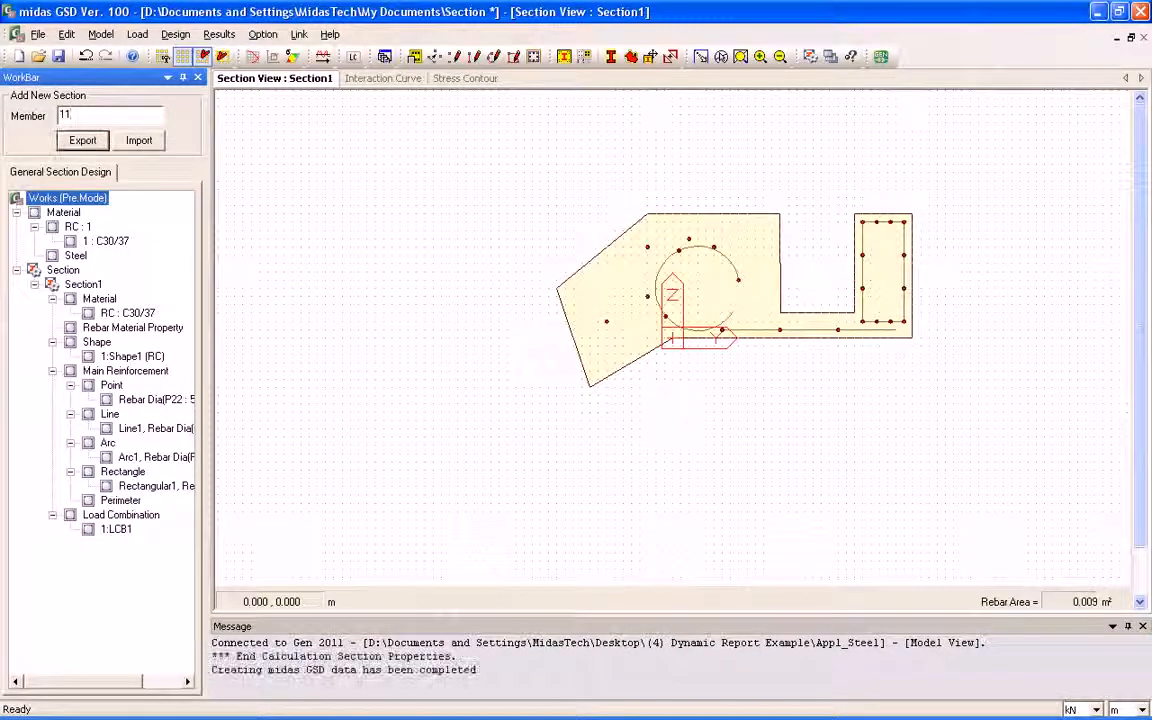
# - Switch to midas Gen and review the properties of the imported Section1 in its section data
pyautogui.hotkey('alt', 'Tab')
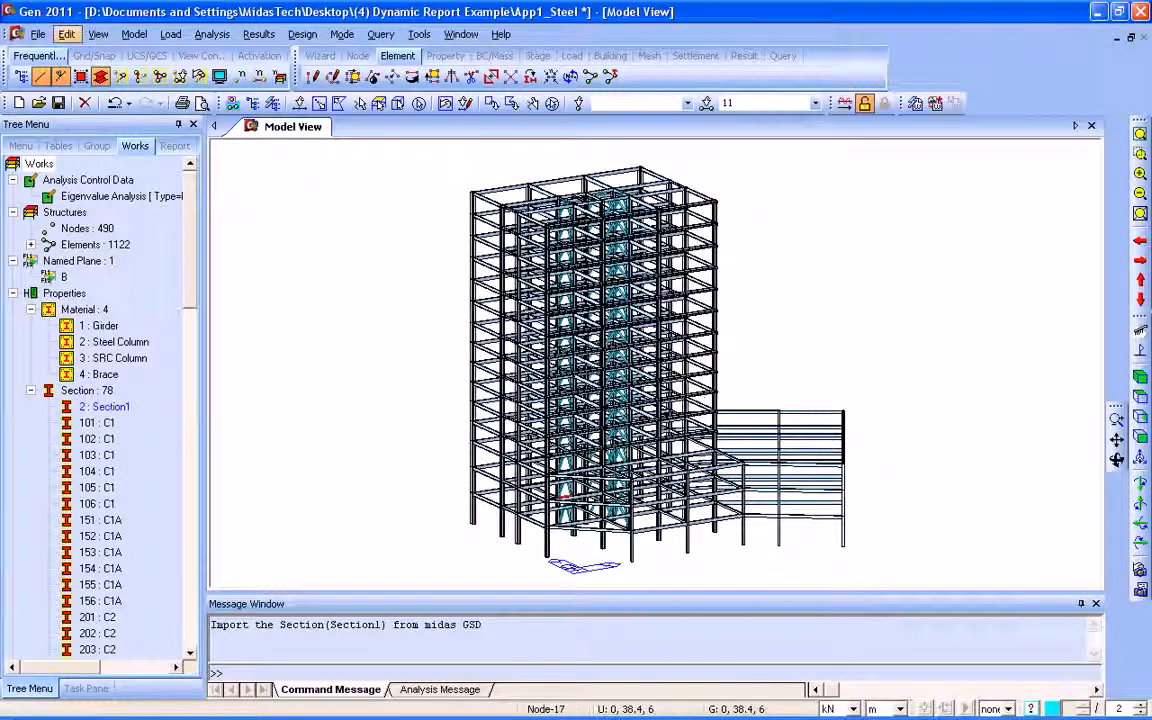
pyautogui.click(133, 34)
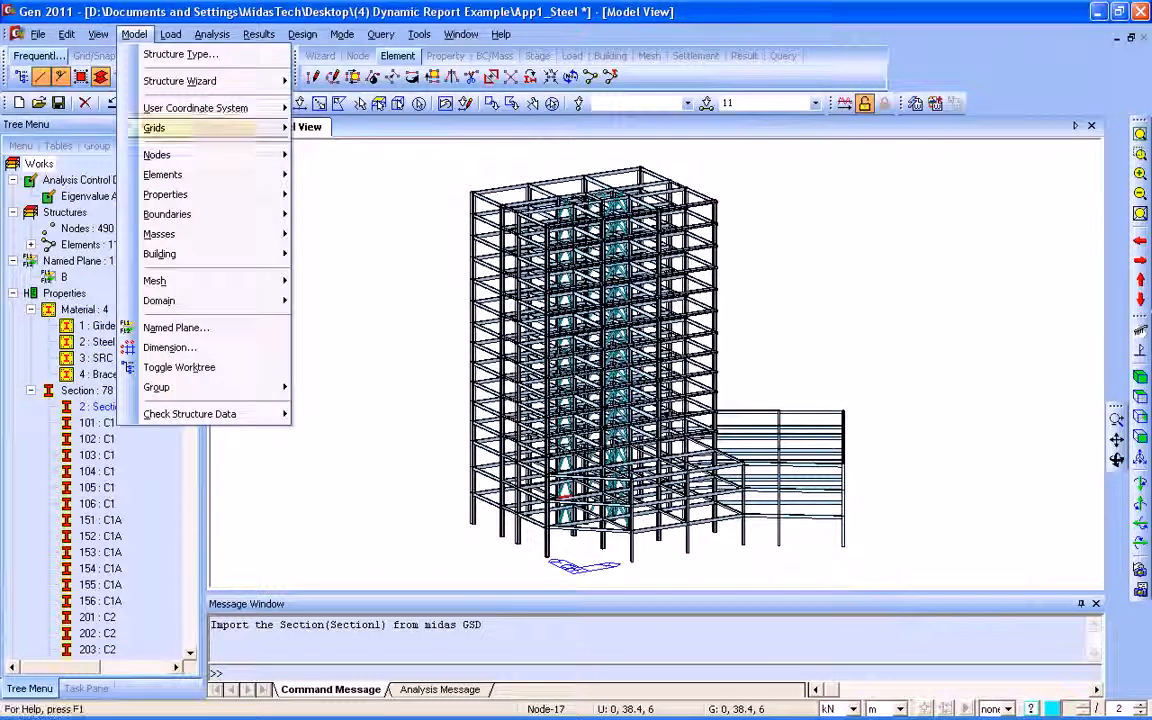
pyautogui.moveTo(180, 214)
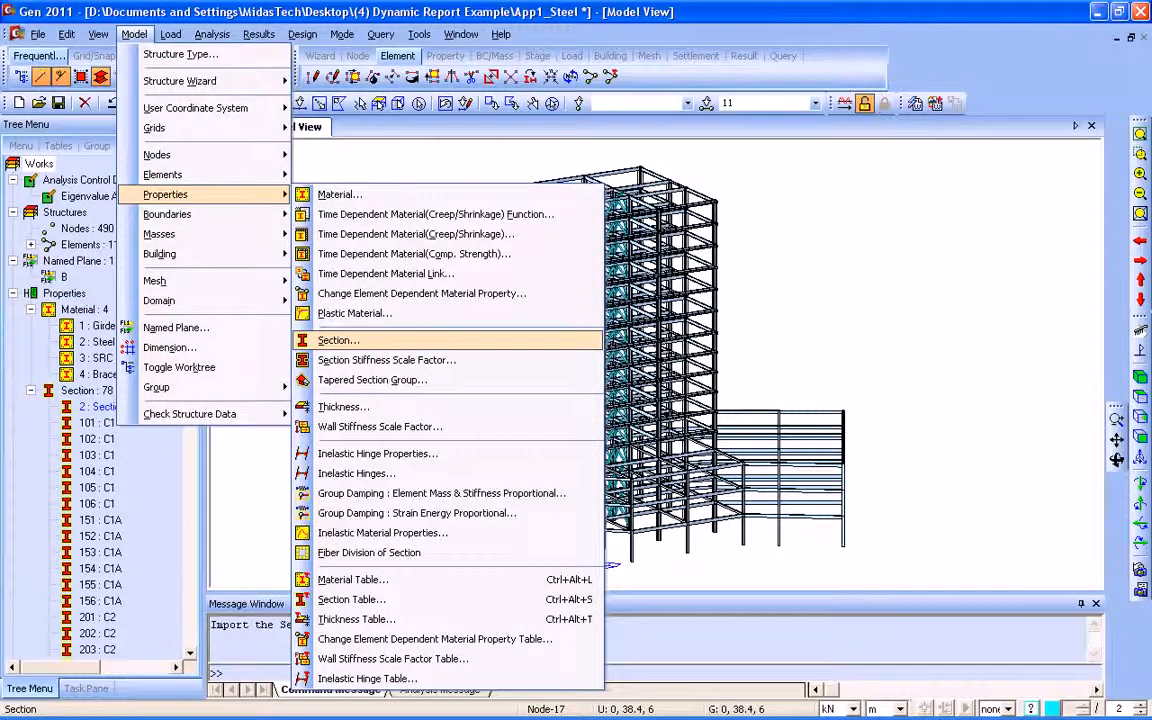
pyautogui.click(338, 340)
pyautogui.click(90, 114)
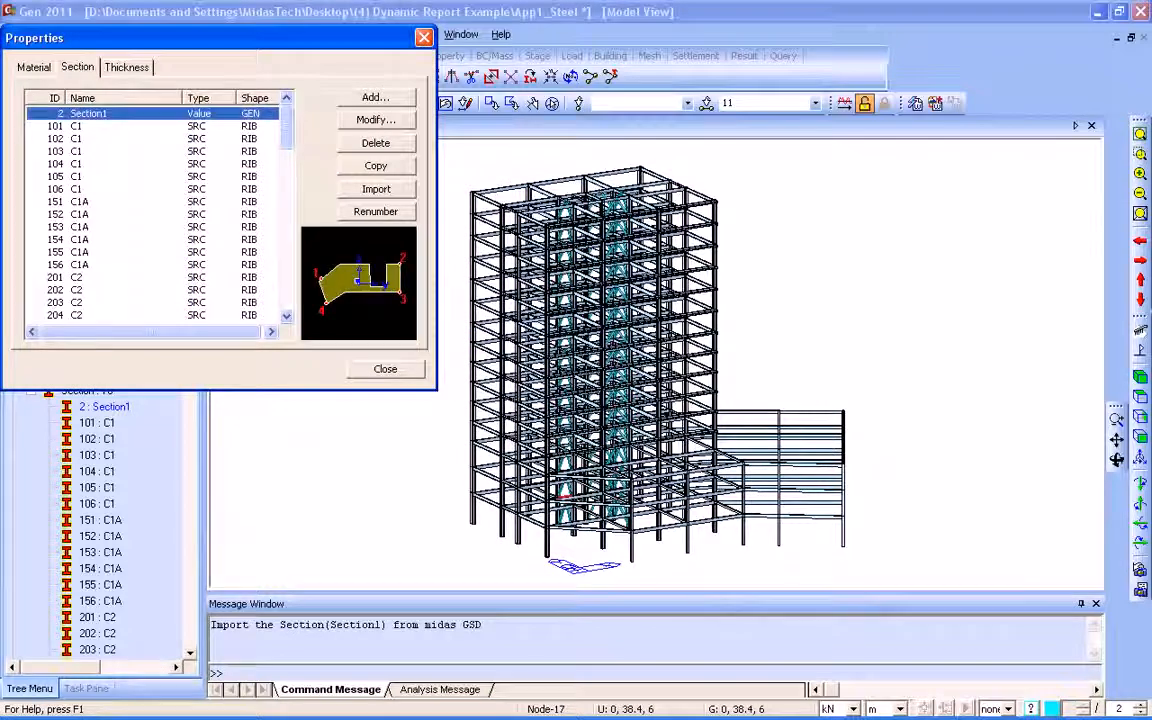
pyautogui.click(376, 119)
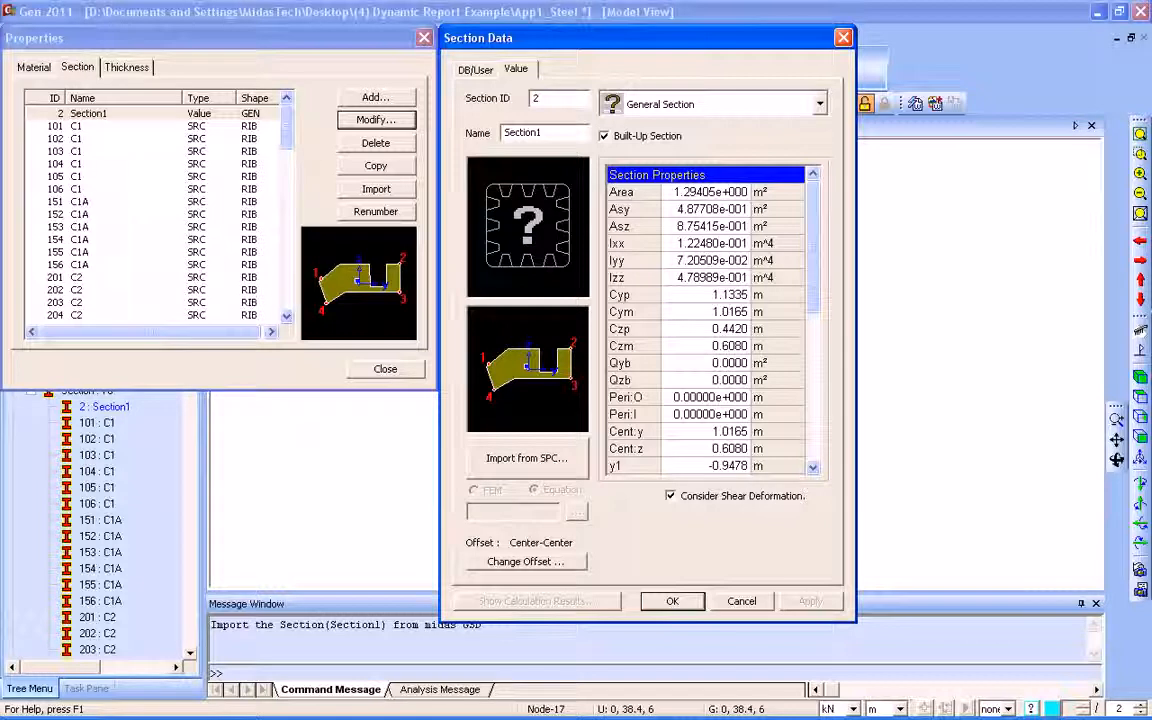
pyautogui.scroll(-3, 710, 320)
pyautogui.scroll(3, 710, 320)
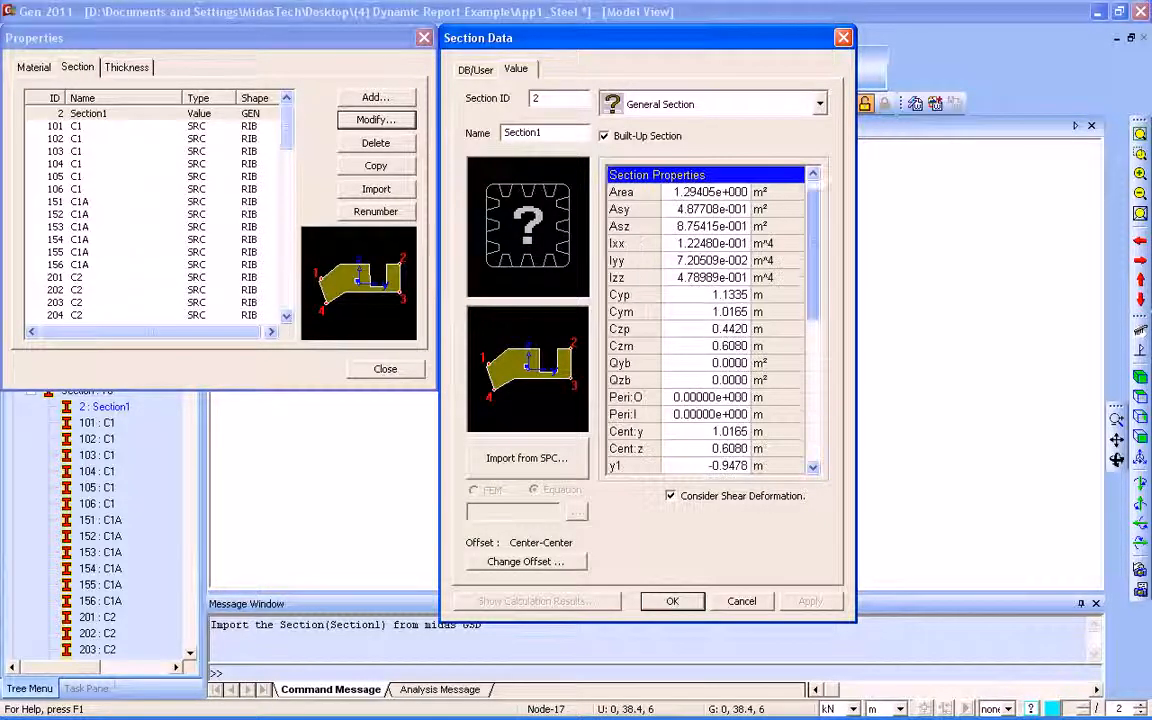
pyautogui.press('Return')
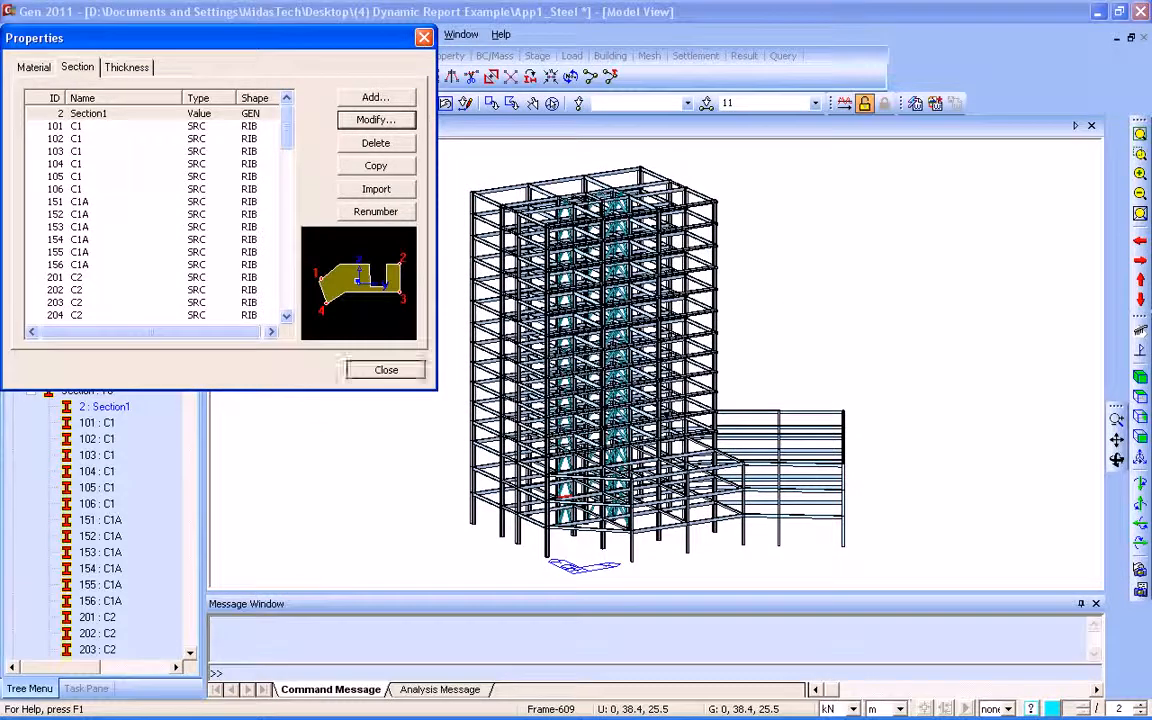
pyautogui.press('Escape')
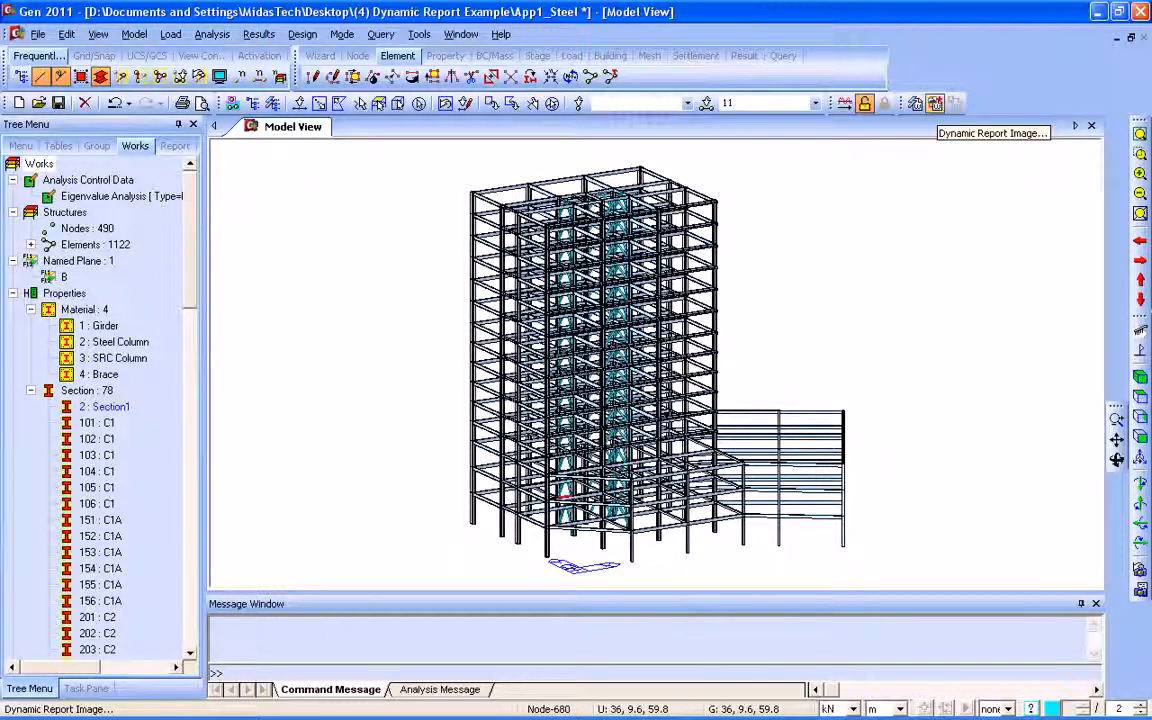
# - Save the isometric model view as dynamic report image 1 and the top view as image 2
pyautogui.click(935, 103)
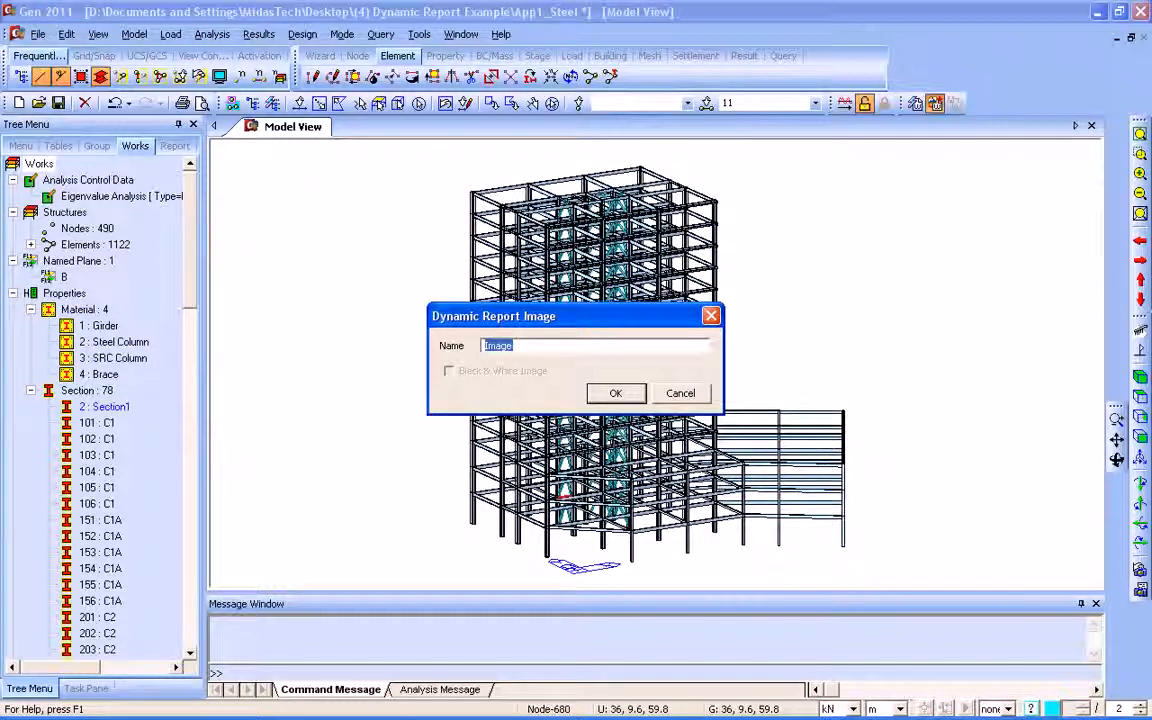
pyautogui.write('1')
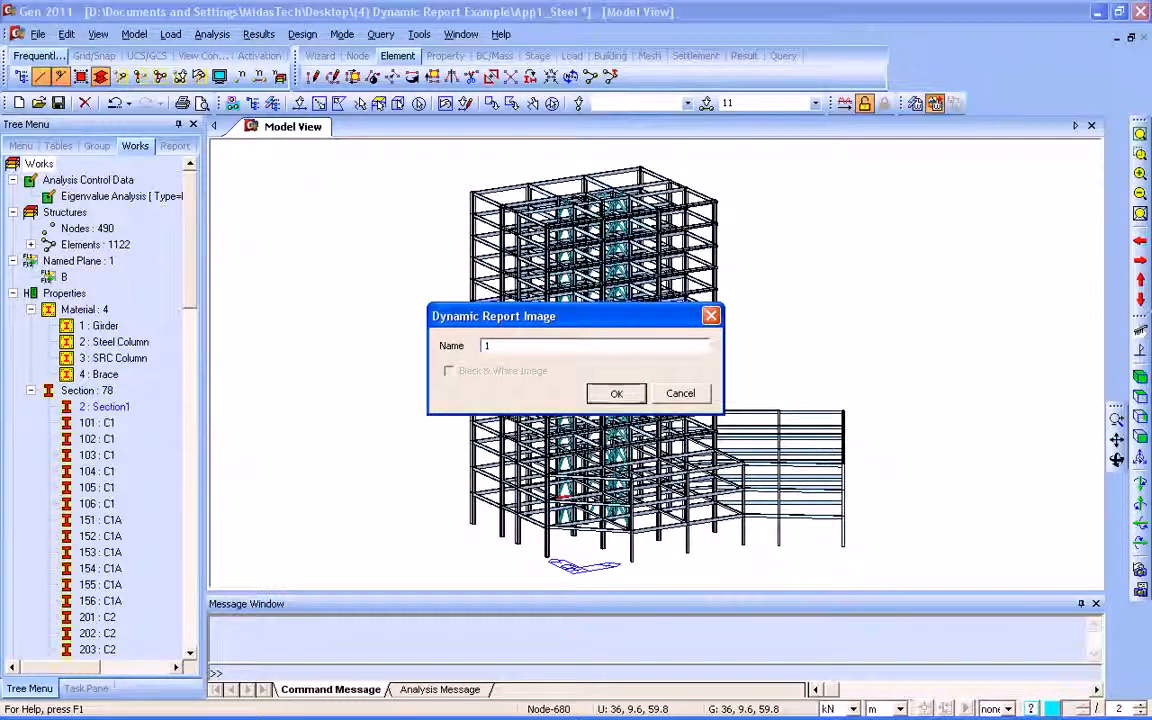
pyautogui.press('Return')
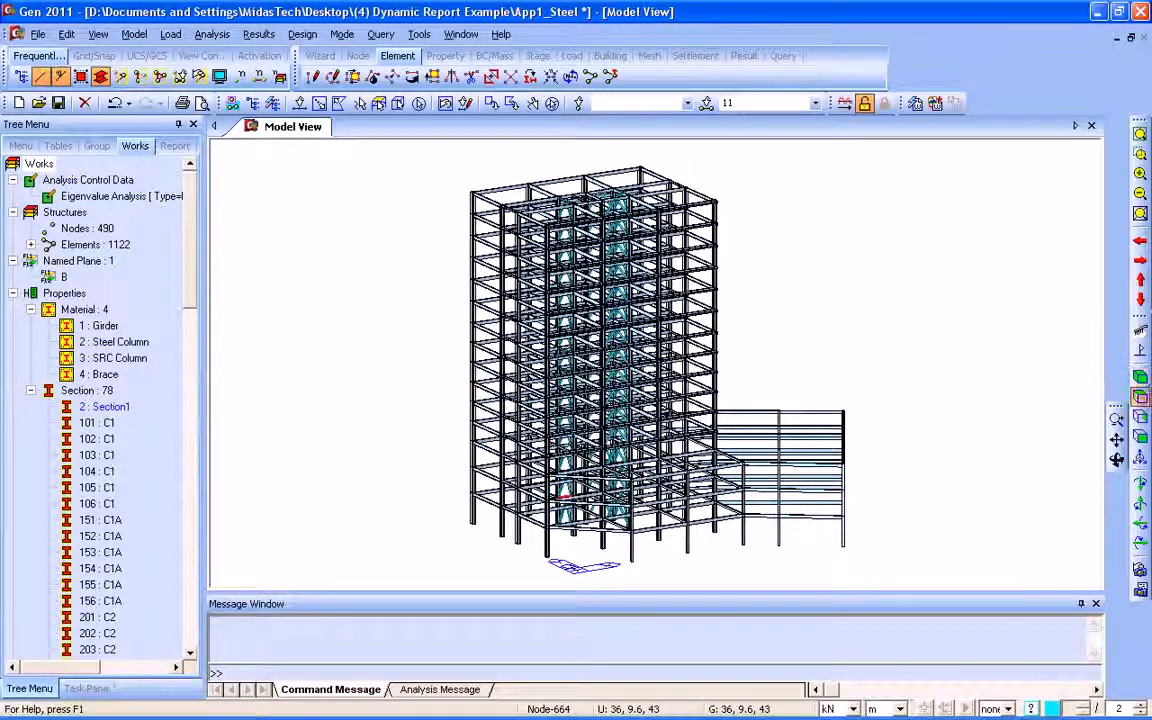
pyautogui.click(1141, 398)
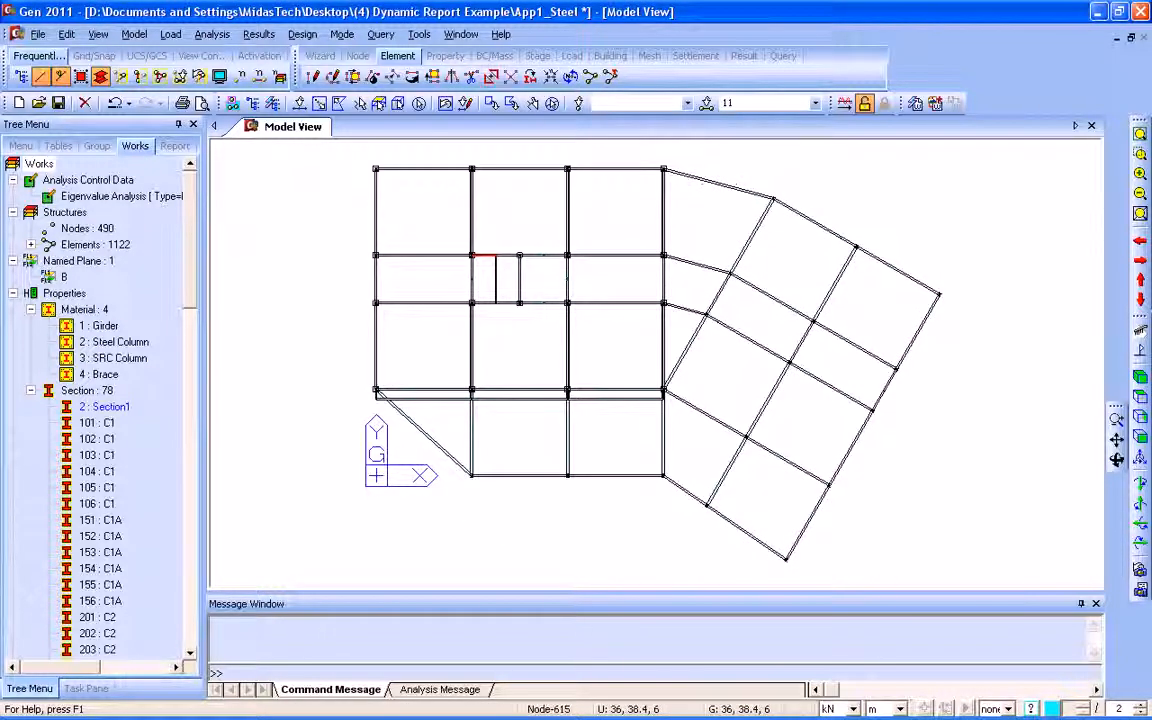
pyautogui.click(935, 103)
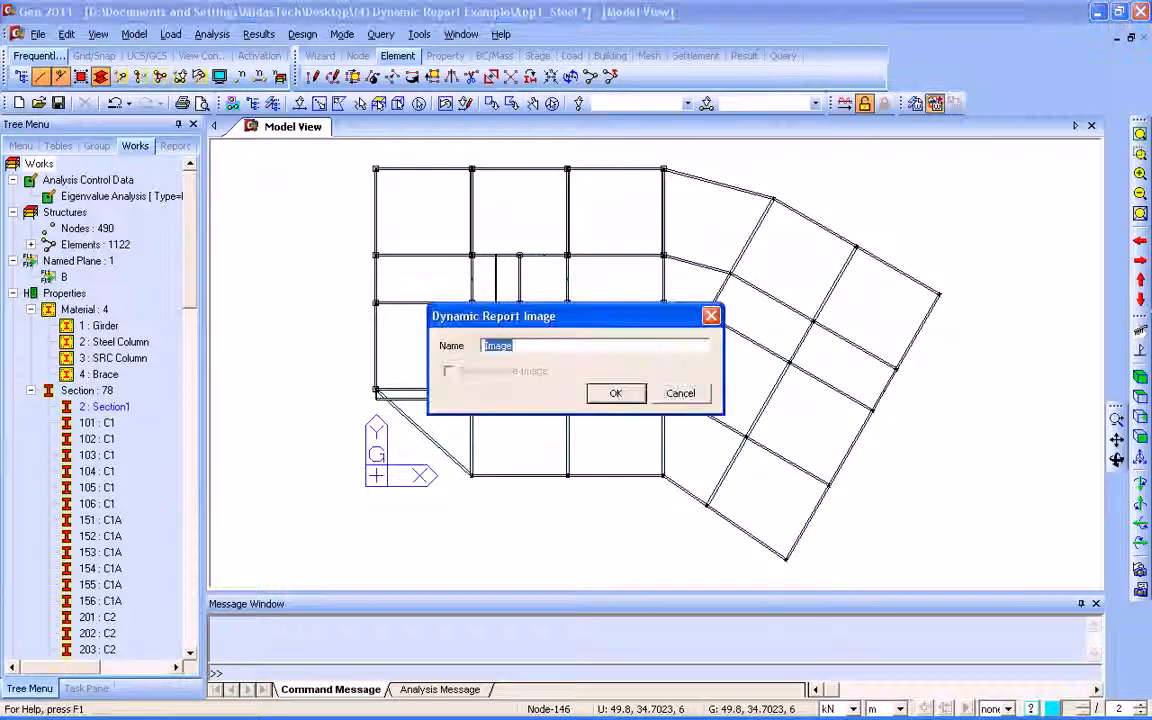
pyautogui.write('2')
pyautogui.press('Return')
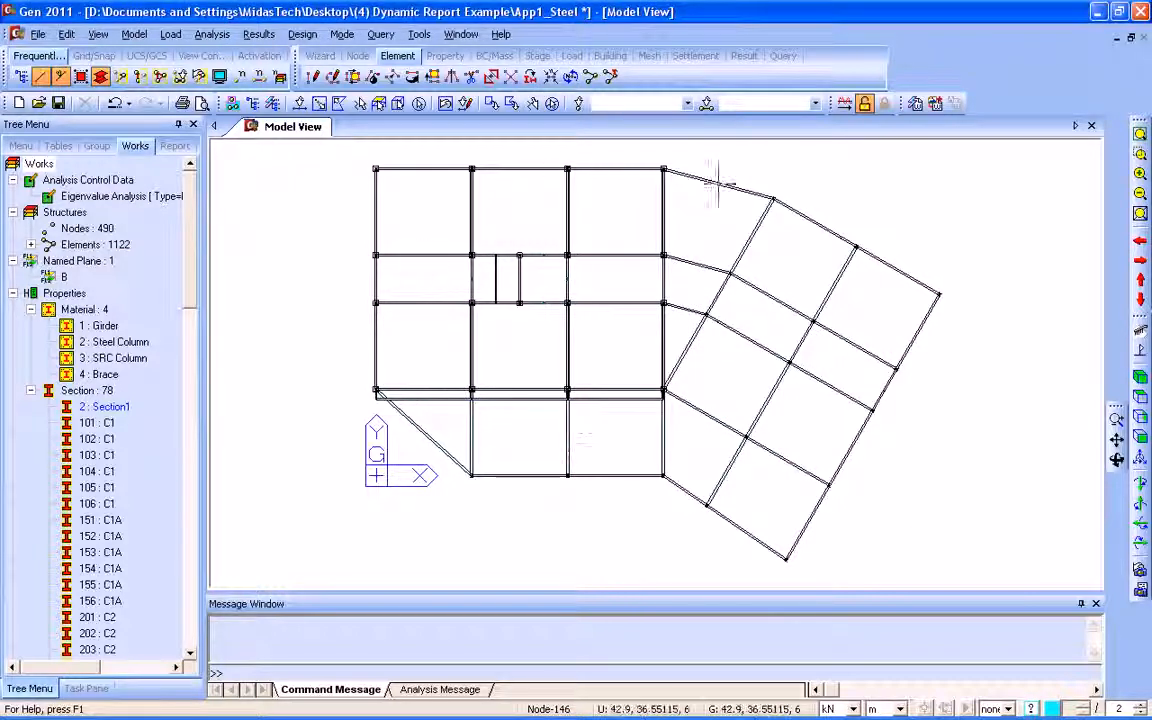
# - Save the front elevation of the model as dynamic report image 3 and return to the isometric view
pyautogui.click(1141, 437)
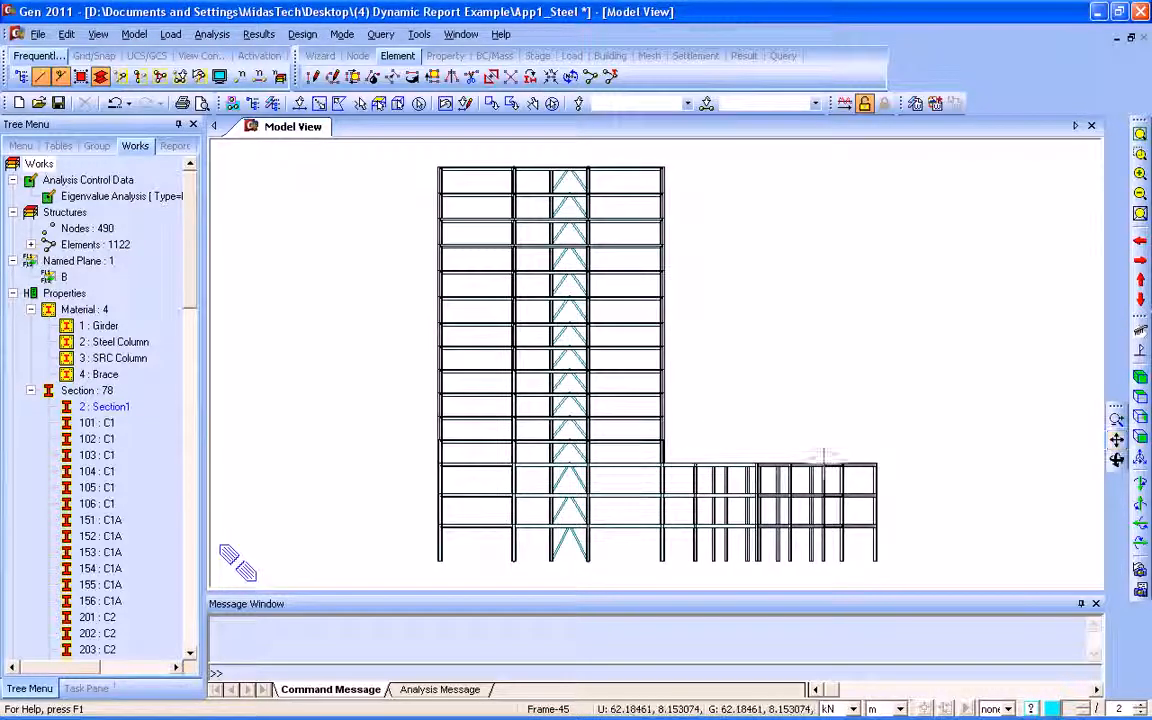
pyautogui.click(935, 103)
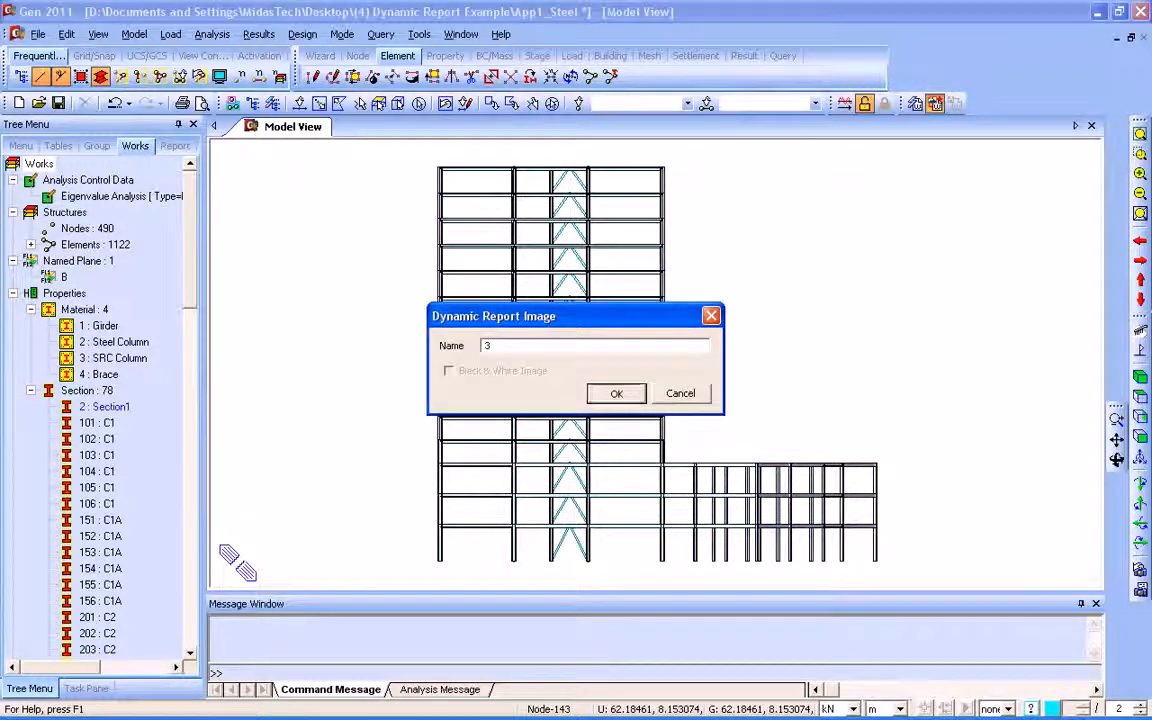
pyautogui.press('Return')
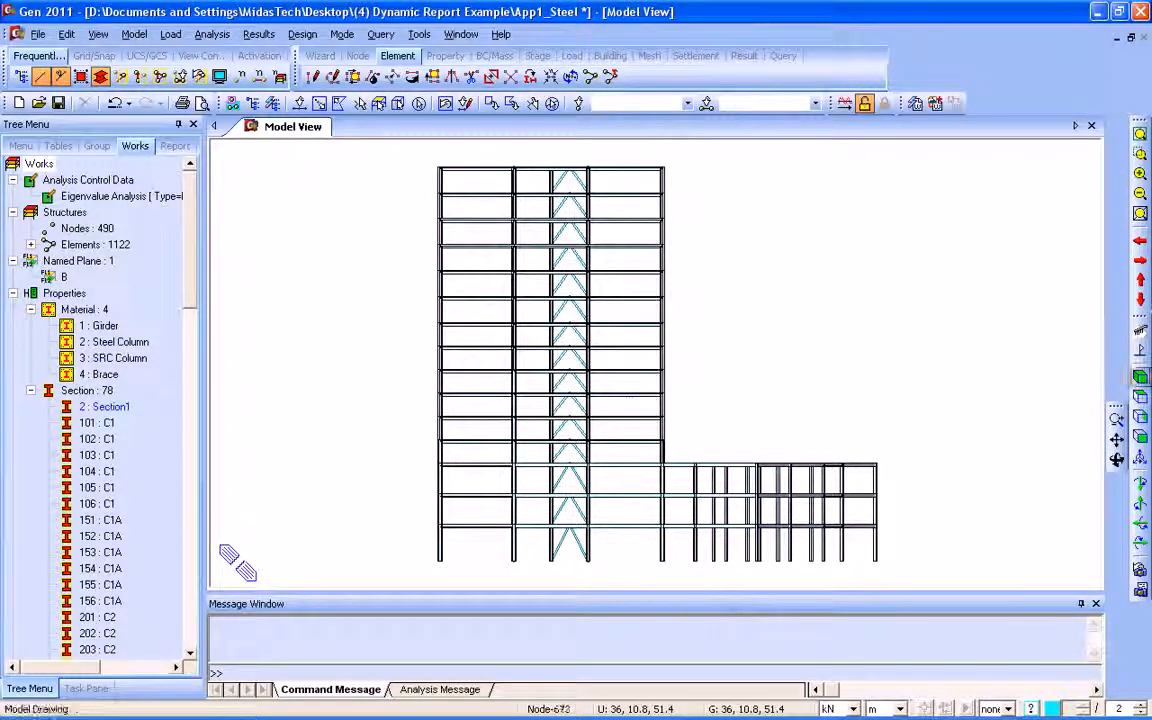
pyautogui.click(1141, 377)
# - Open a new dynamic report in the Report Editor and insert user-defined image 1 on its page
pyautogui.click(915, 103)
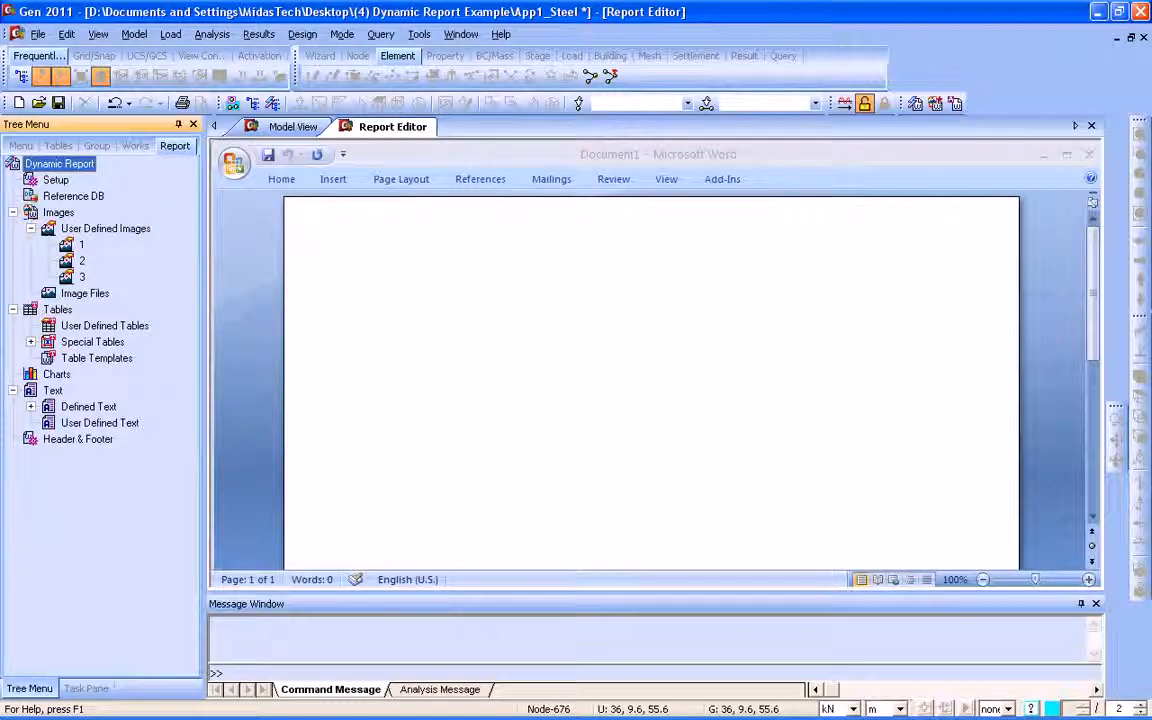
pyautogui.click(82, 245)
pyautogui.moveTo(82, 245); pyautogui.dragTo(640, 340)
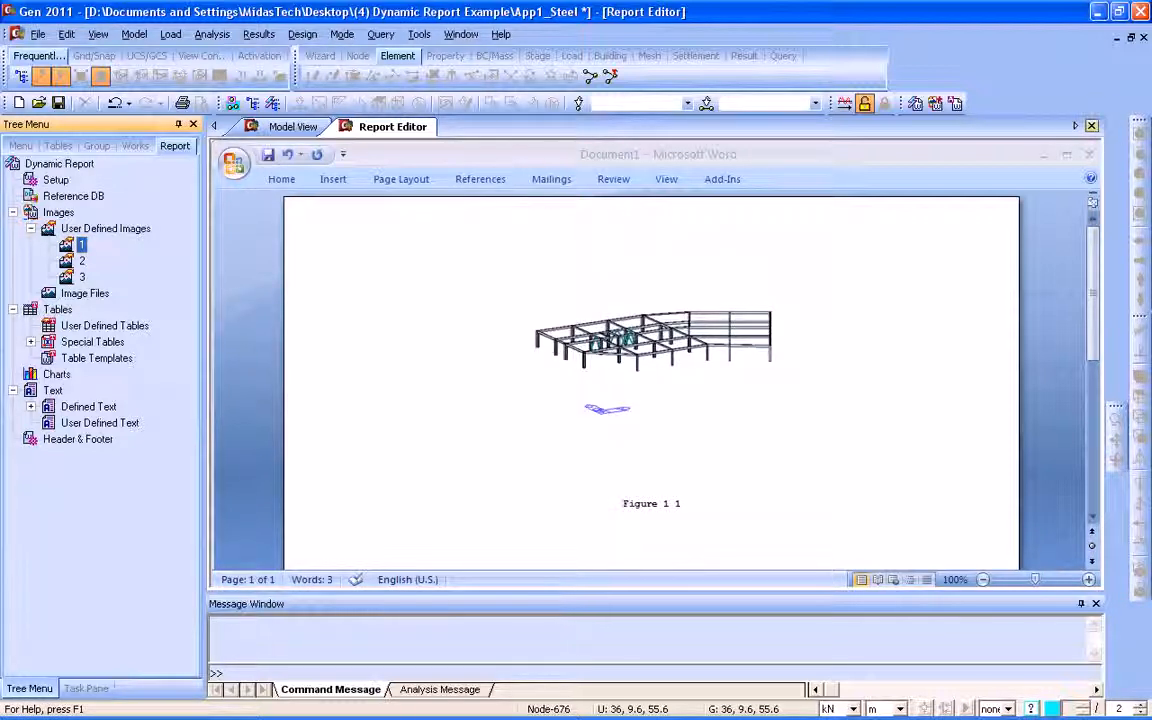
# - Delete the inserted figure and its caption from the report page
pyautogui.click(645, 342)
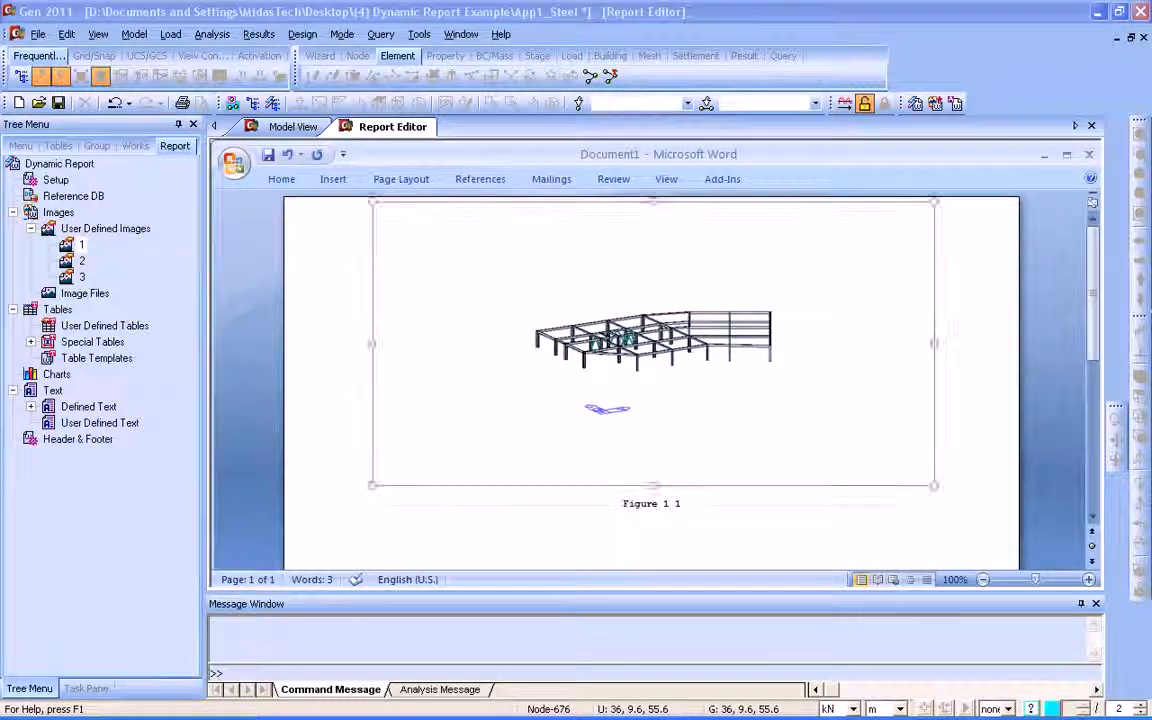
pyautogui.press('Delete')
pyautogui.hotkey('ctrl', 'a')
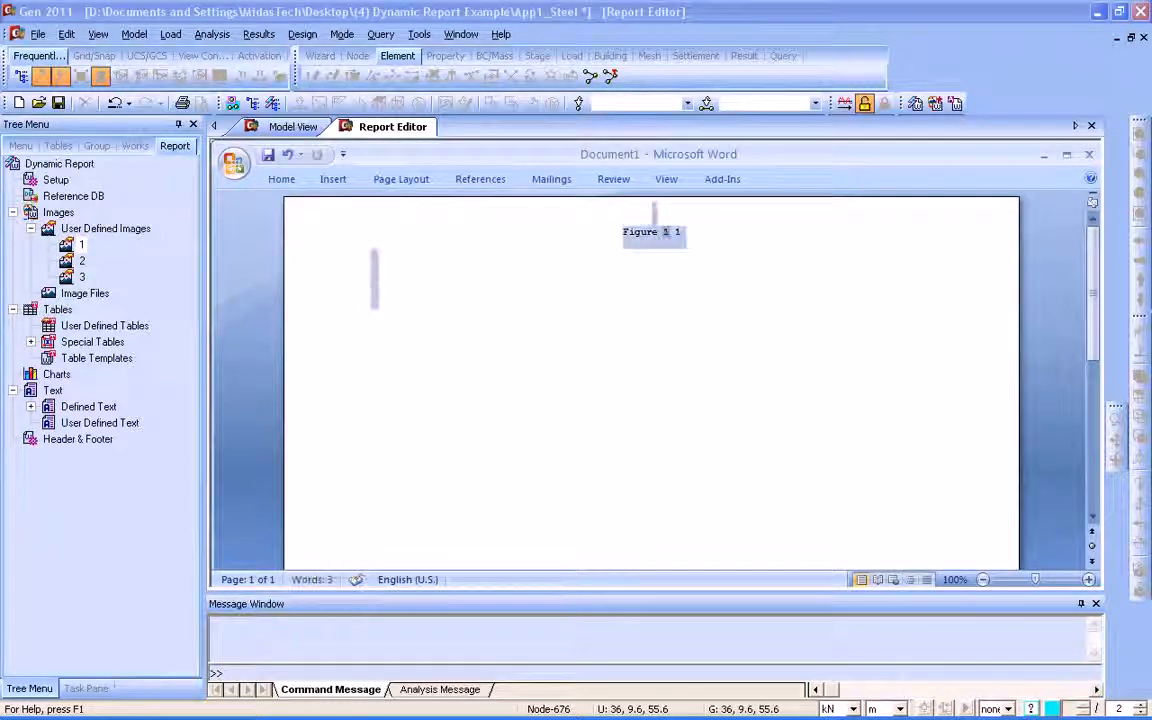
pyautogui.press('Delete')
# - Reactivate the whole structure in the model view and save its isometric view as a dynamic report image named Image
pyautogui.click(292, 127)
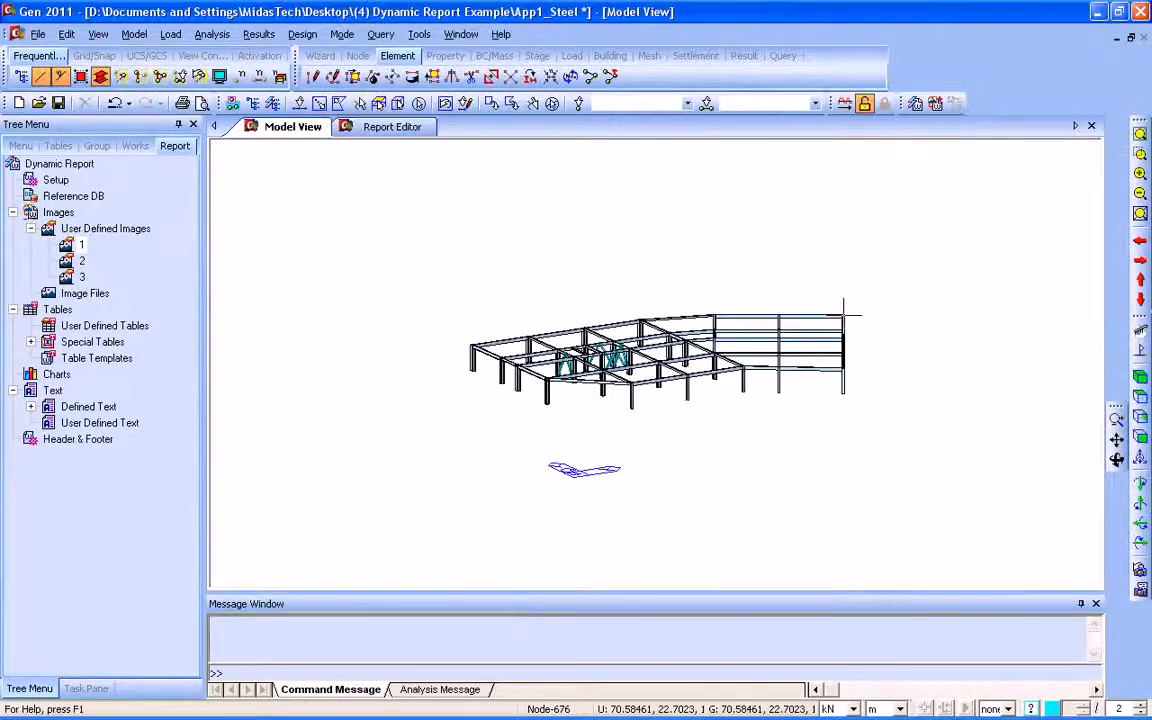
pyautogui.click(1140, 134)
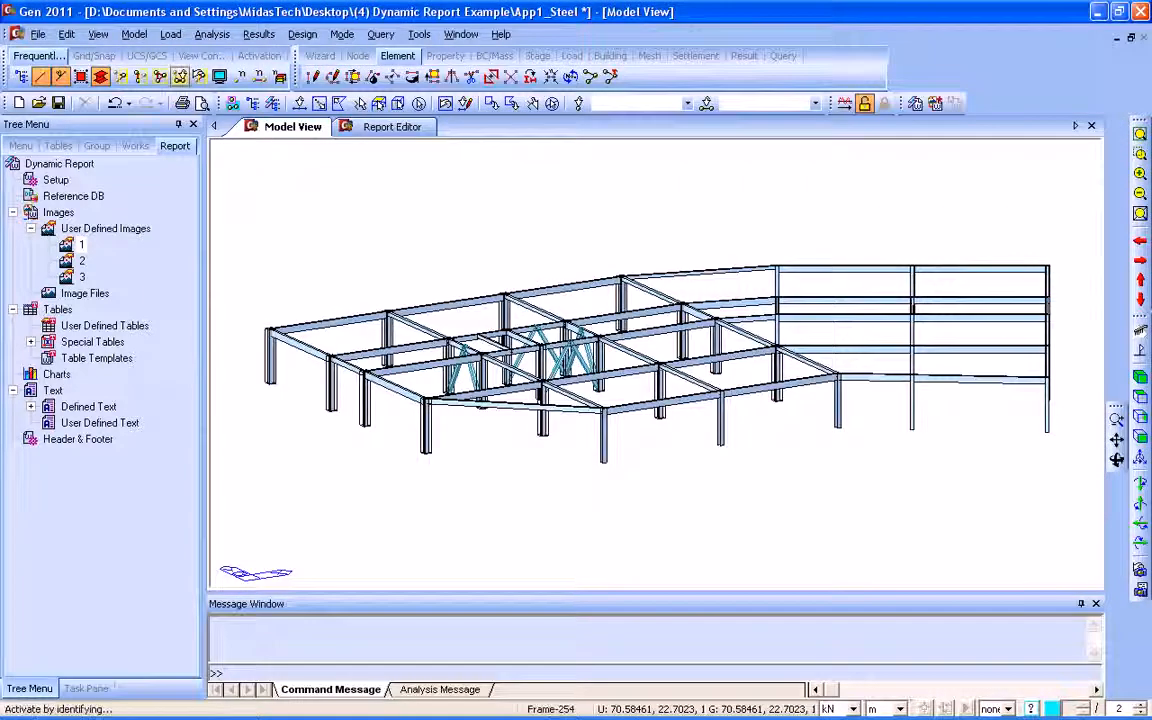
pyautogui.click(160, 77)
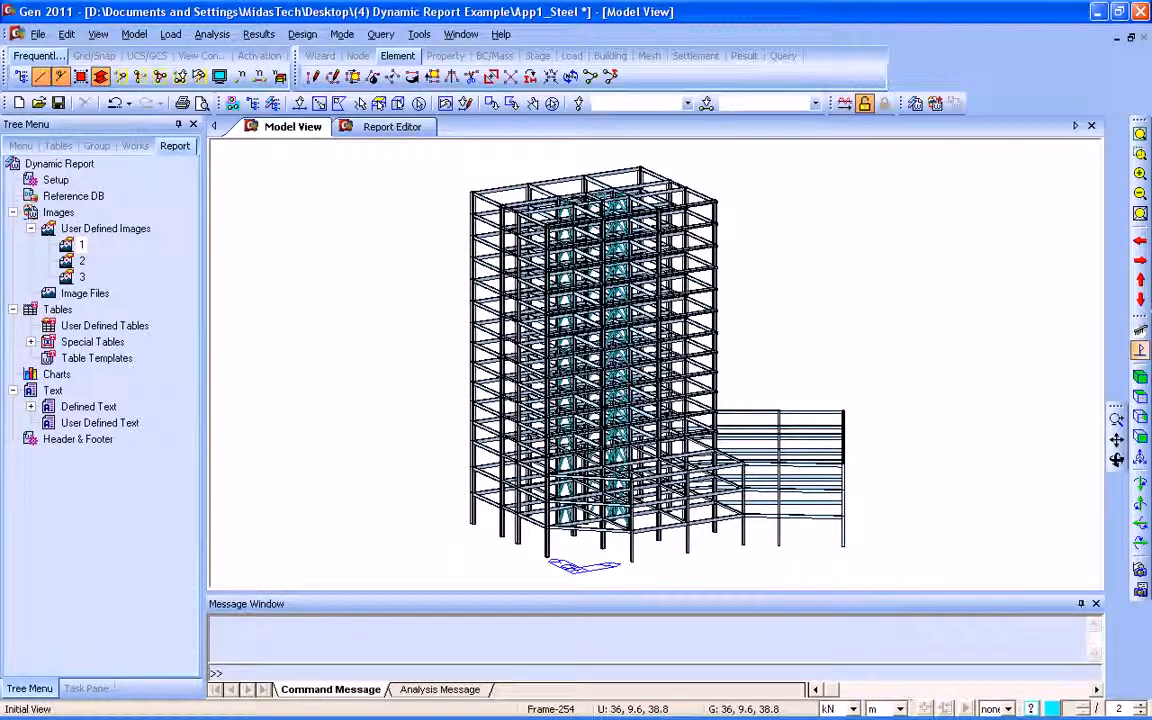
pyautogui.click(935, 103)
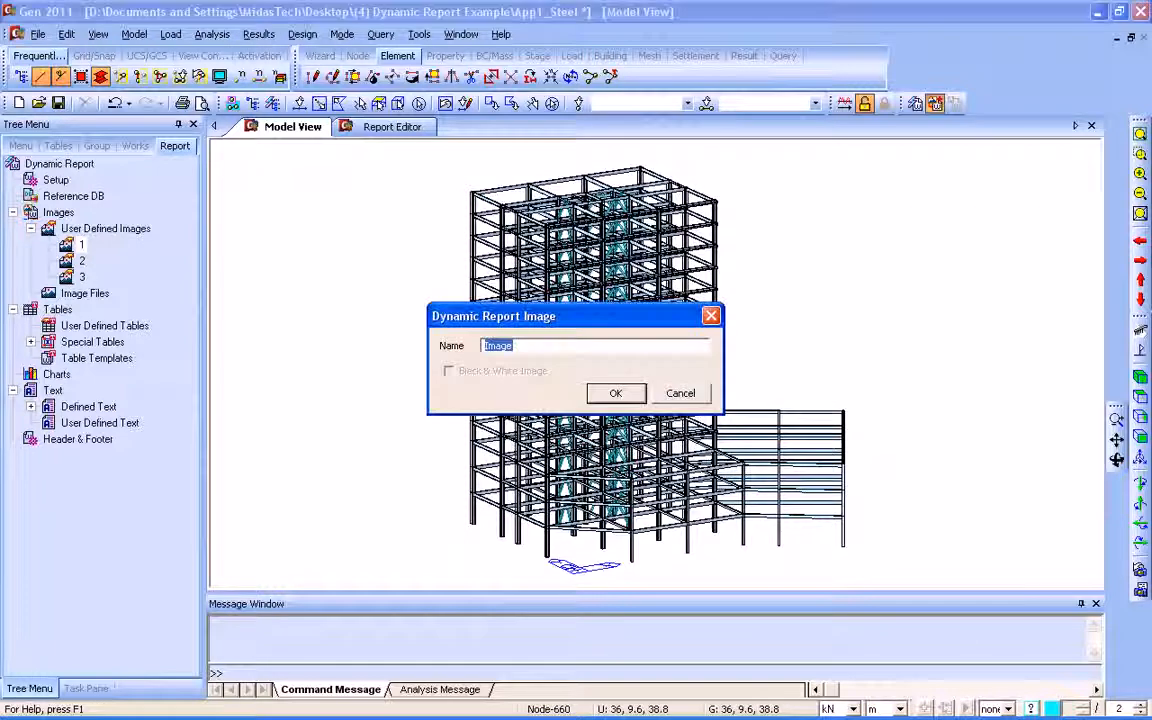
pyautogui.press('Return')
pyautogui.click(935, 103)
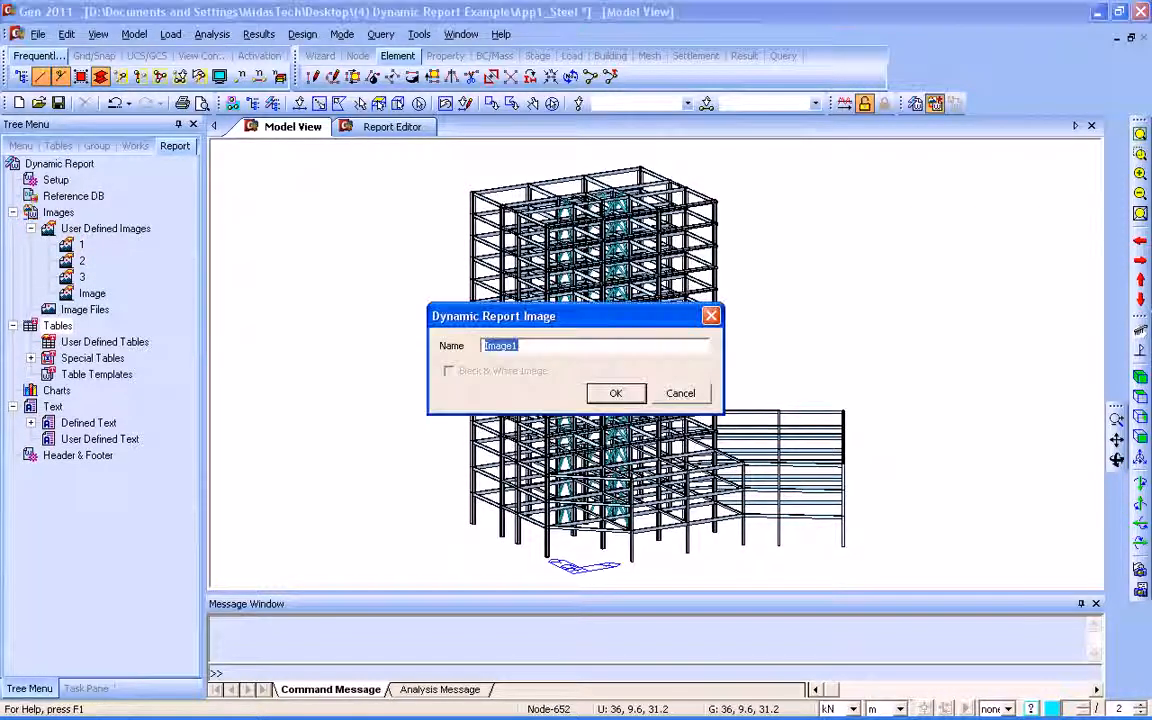
pyautogui.click(711, 315)
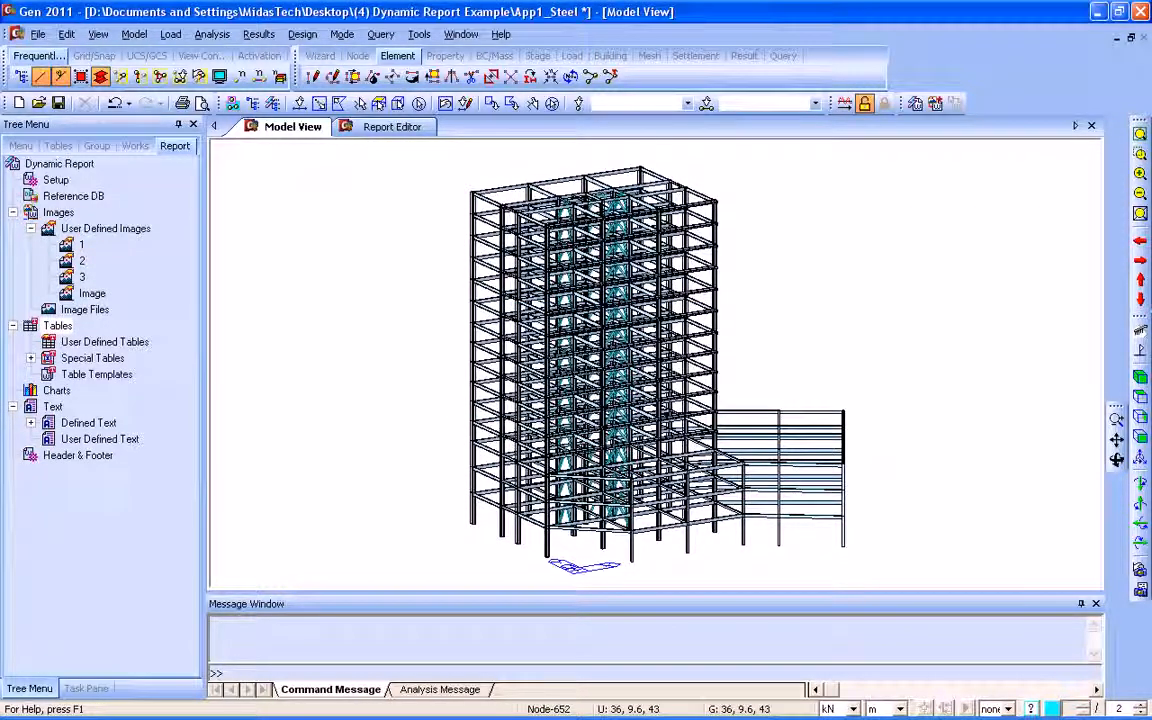
# - Save the top view as dynamic report image Image1 and the front elevation as Image2
pyautogui.click(1140, 396)
pyautogui.click(935, 103)
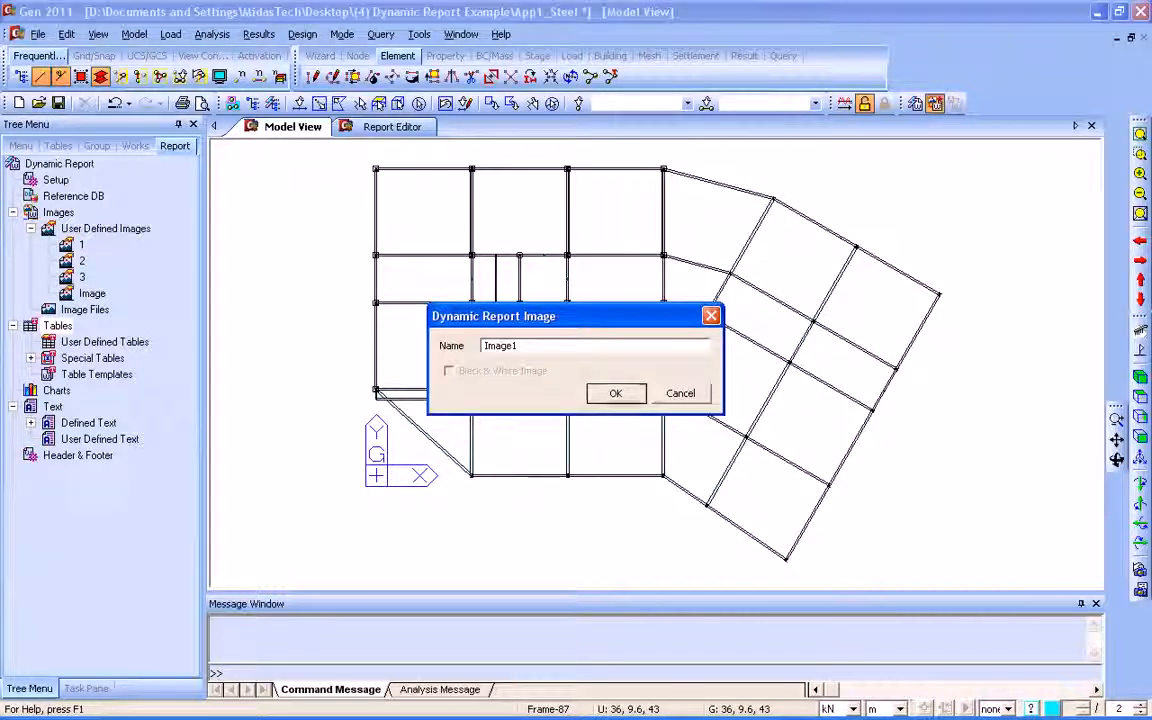
pyautogui.press('Return')
pyautogui.click(1140, 416)
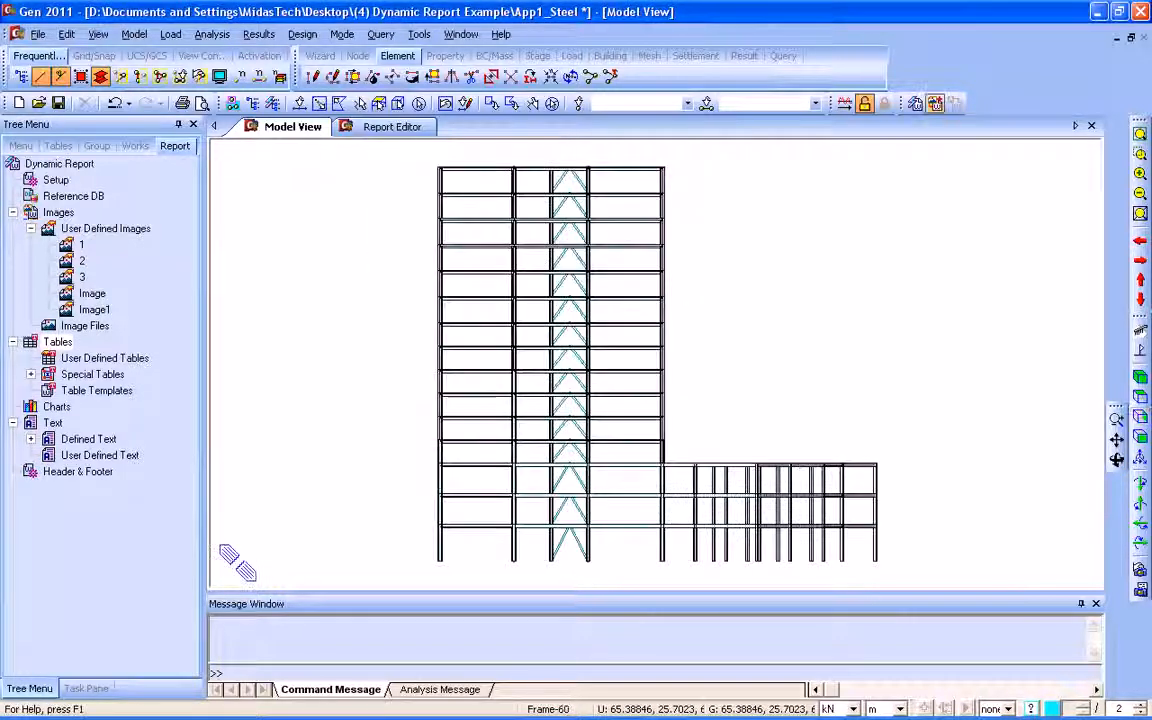
pyautogui.click(935, 103)
pyautogui.press('Return')
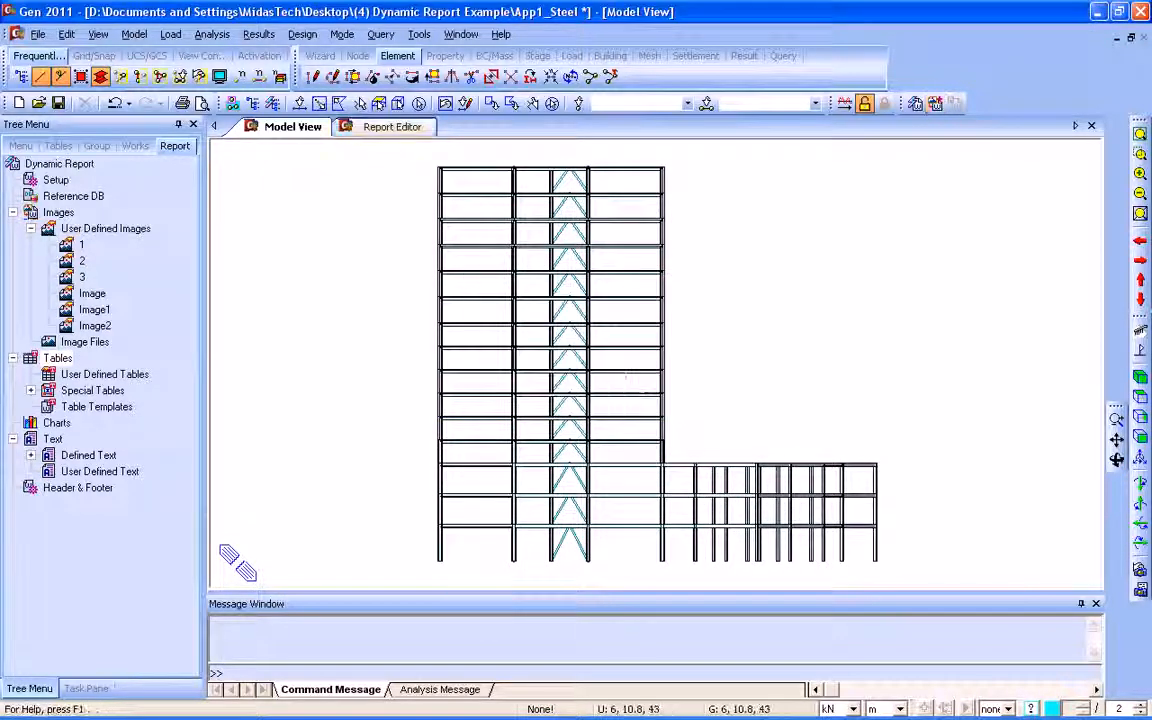
# - Insert the user-defined images Image, Image1 and Image2 one below the other in the report document
pyautogui.click(391, 127)
pyautogui.moveTo(92, 293); pyautogui.dragTo(420, 300)
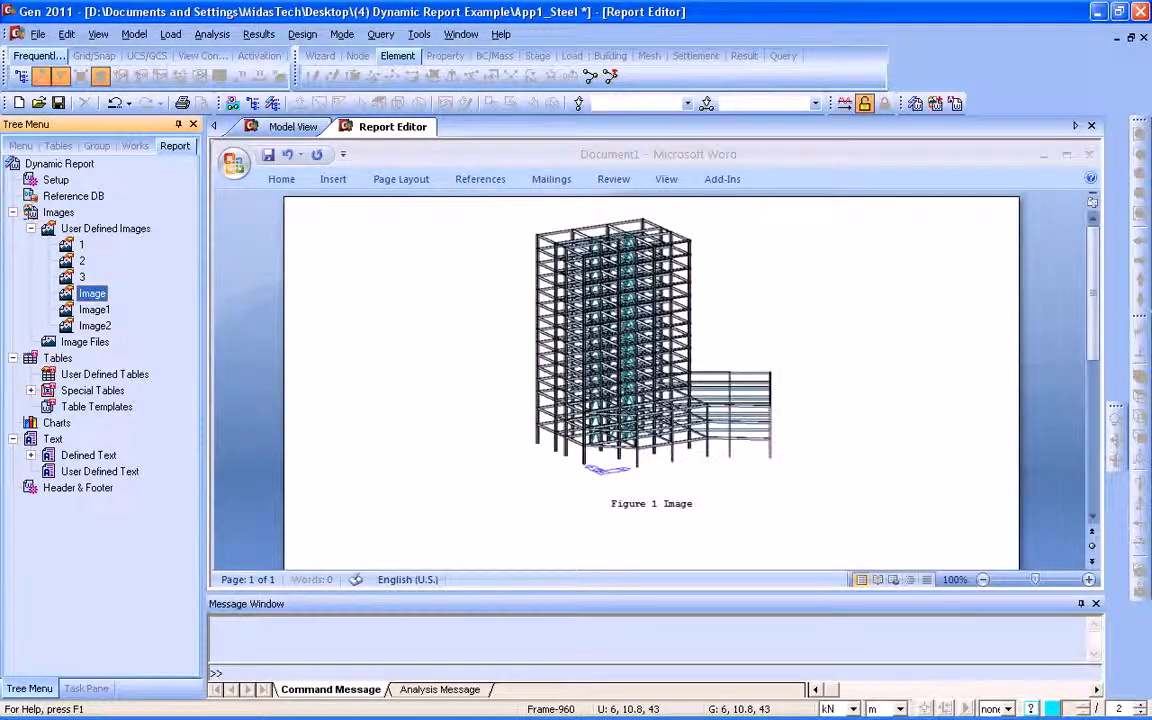
pyautogui.click(94, 310)
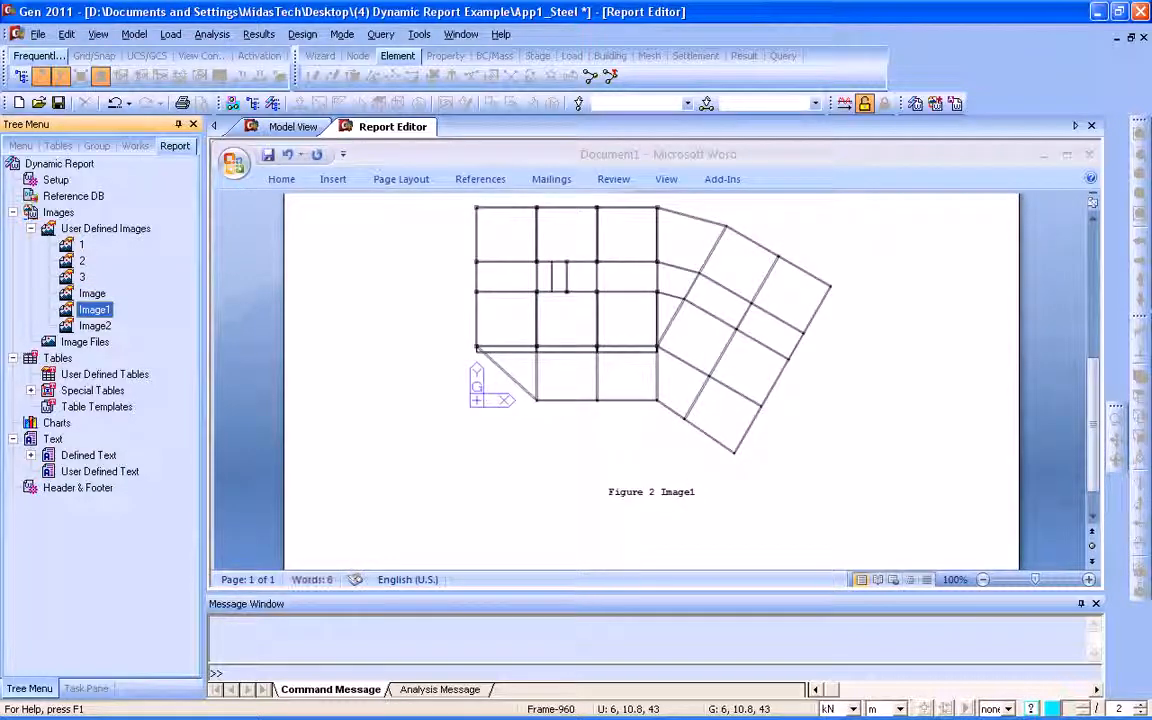
pyautogui.click(94, 326)
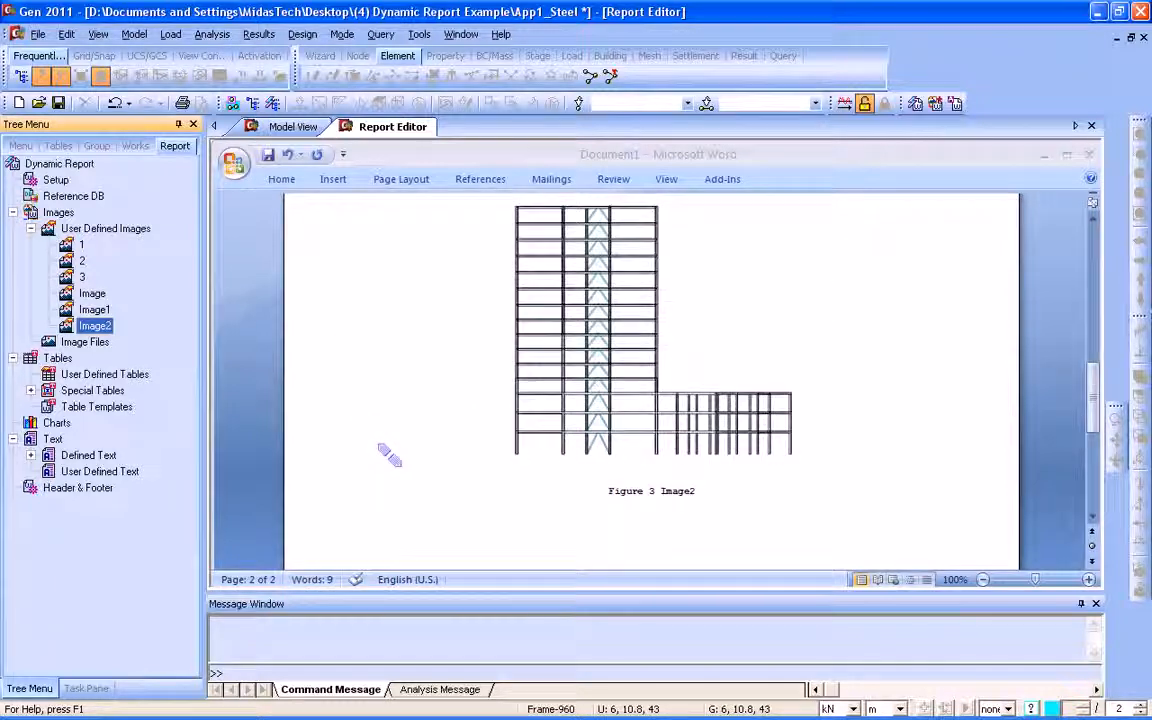
# - Insert the defined text Story into the report document below the Figure 3 image
pyautogui.moveTo(1093, 391)
pyautogui.mouseDown()
pyautogui.moveTo(1093, 455)
pyautogui.moveTo(1093, 252)
pyautogui.moveTo(1093, 411)
pyautogui.mouseUp()
pyautogui.click(31, 455)
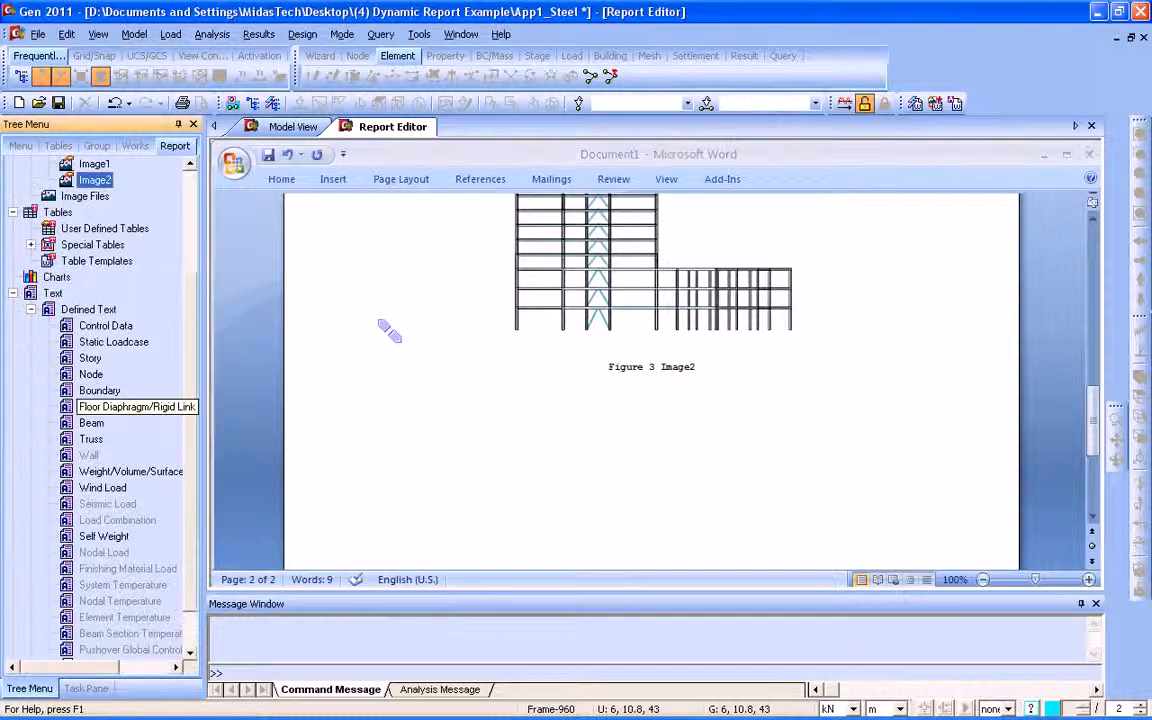
pyautogui.scroll(-1, 120, 404)
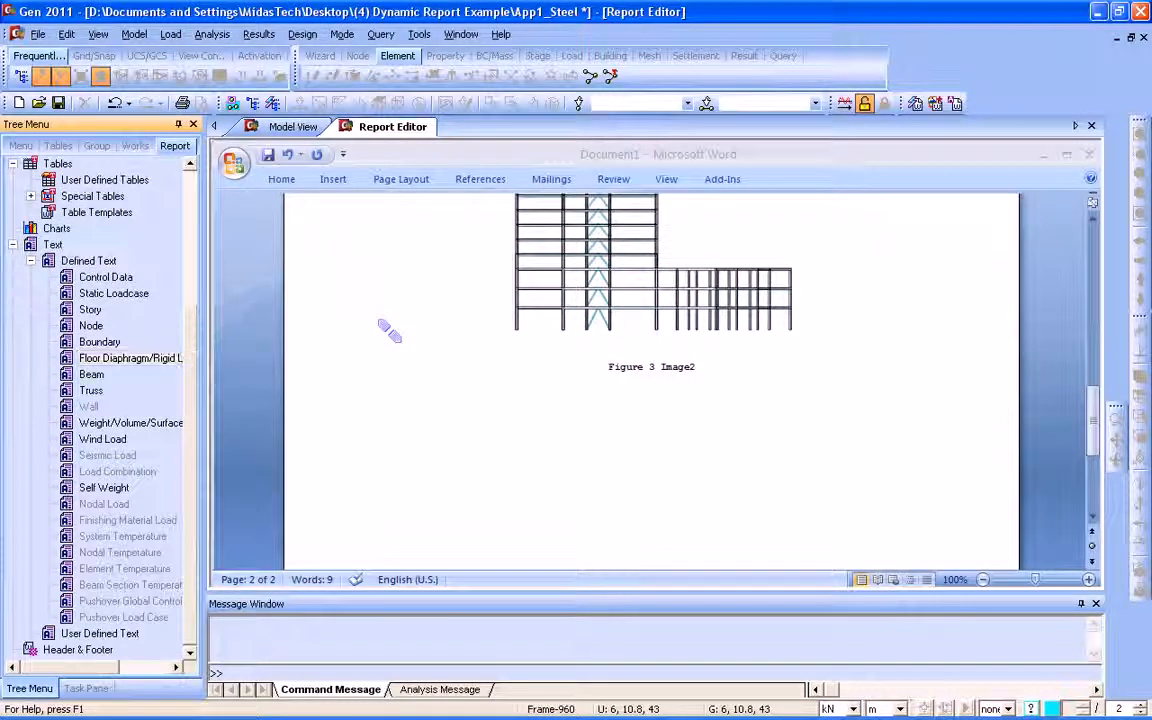
pyautogui.press('Up')
pyautogui.press('Up')
pyautogui.press('Up')
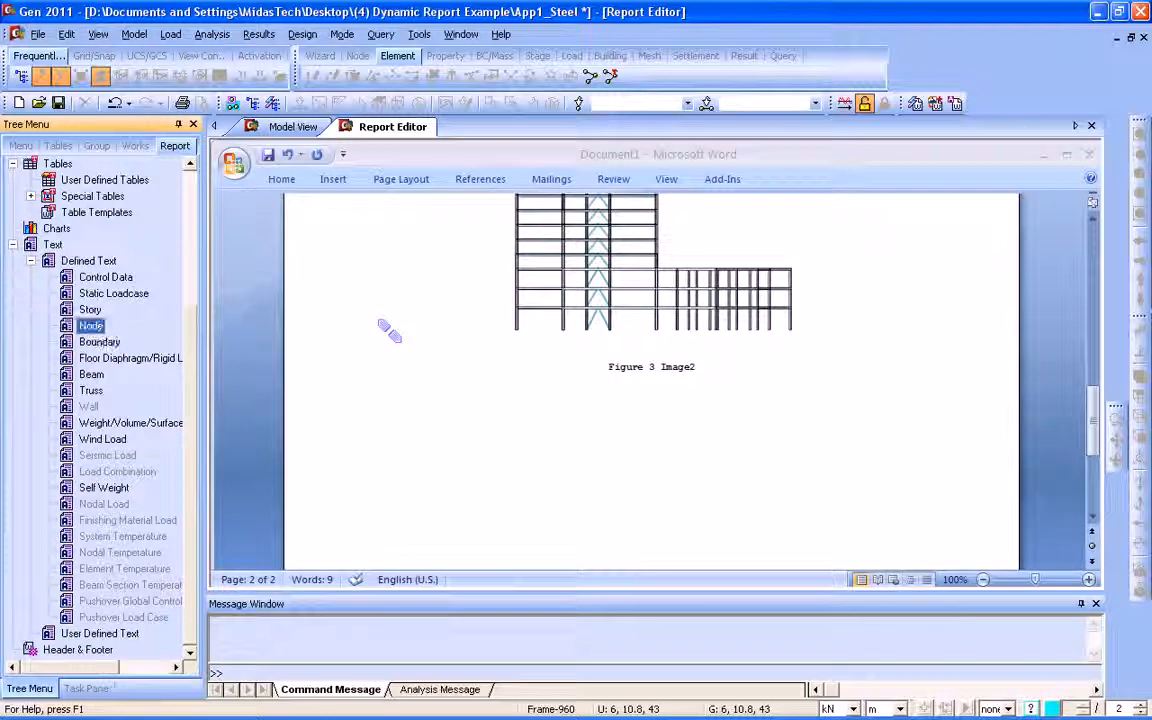
pyautogui.moveTo(389, 330); pyautogui.dragTo(390, 331)
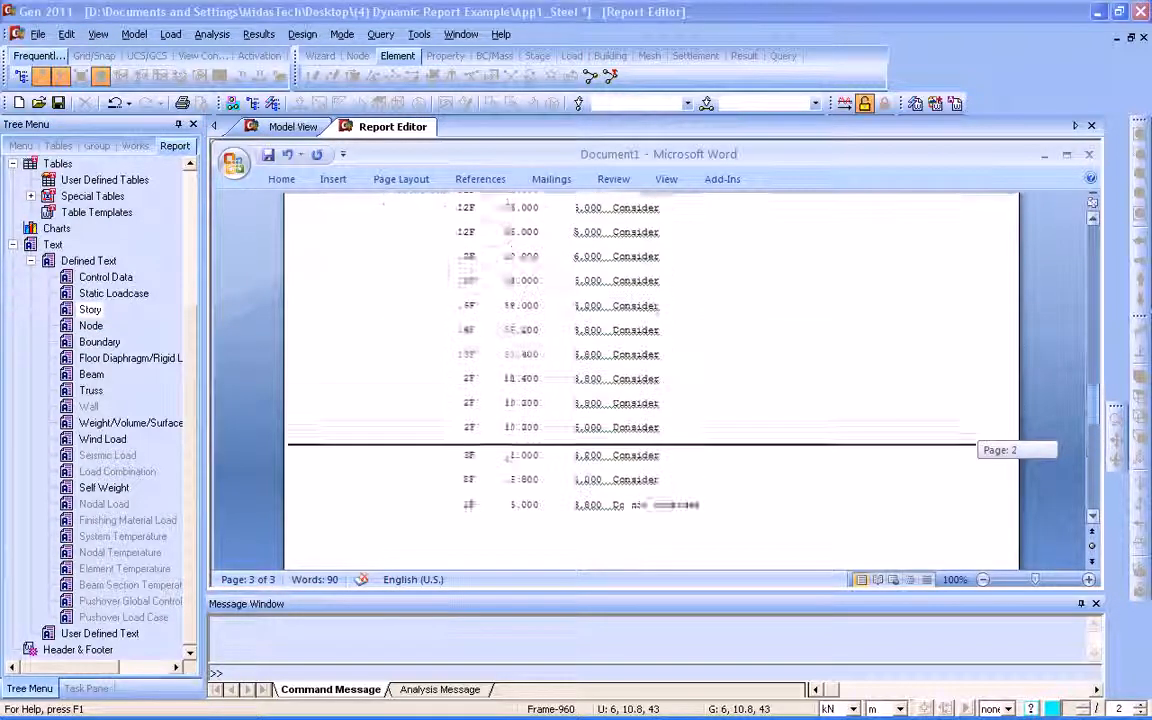
pyautogui.moveTo(1093, 384); pyautogui.dragTo(1093, 427)
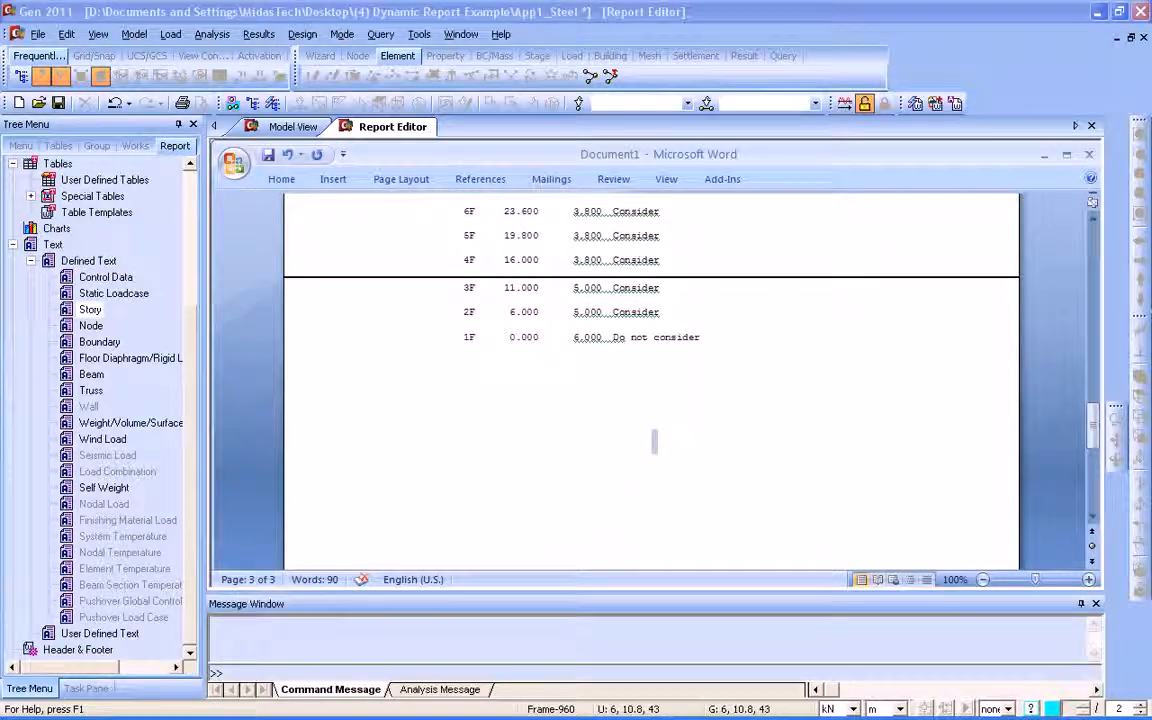
# - Insert the defined texts Truss and Self Weight at the end of the report document
pyautogui.moveTo(91, 390); pyautogui.dragTo(580, 428)
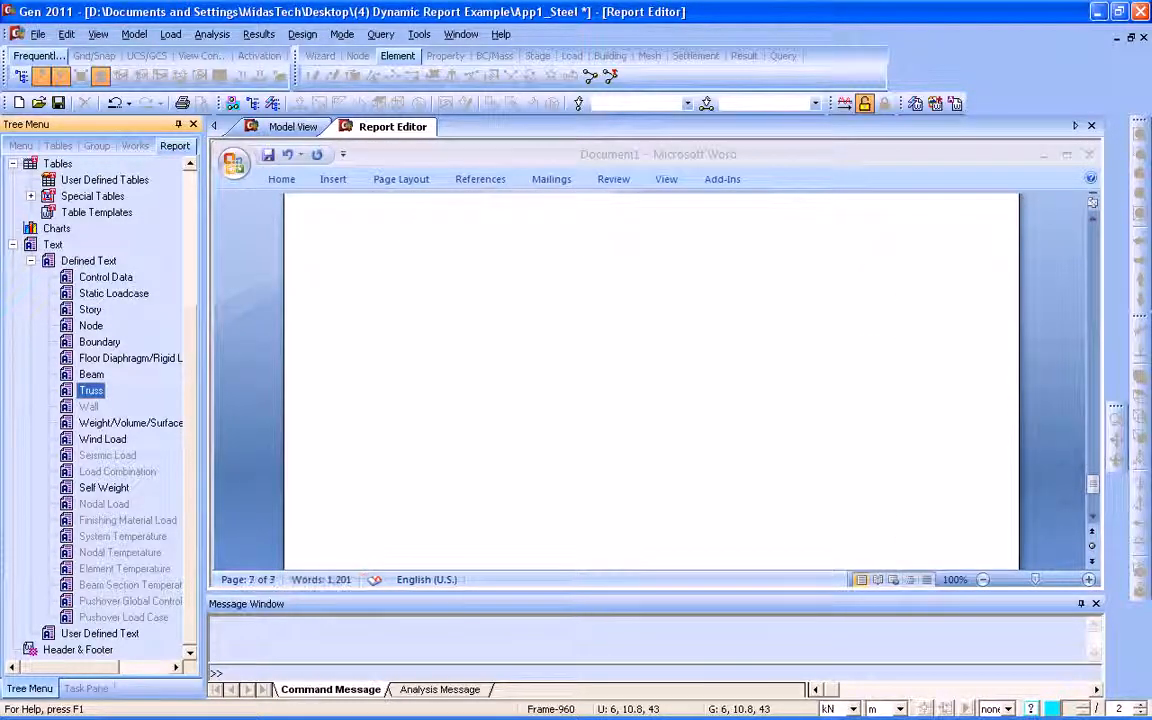
pyautogui.moveTo(104, 488); pyautogui.dragTo(490, 366)
pyautogui.moveTo(1092, 484); pyautogui.dragTo(1092, 230)
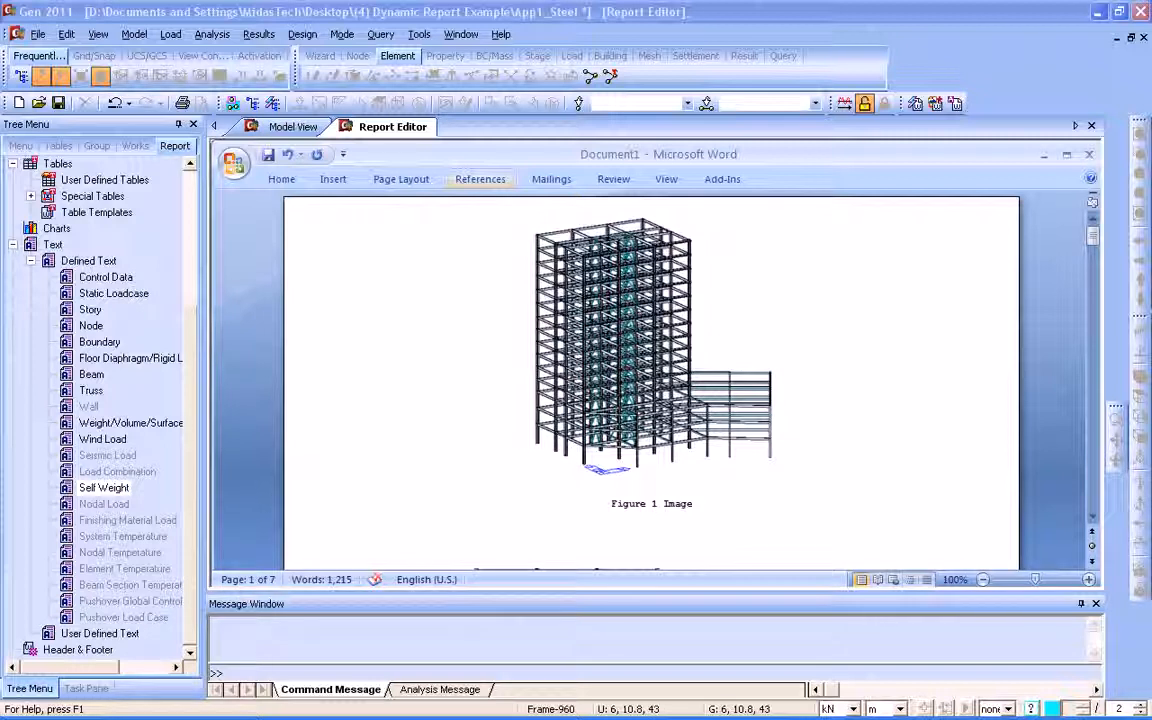
# - In the model's top view, select the low-rise wing extending beyond the tower in the X direction and remove it
pyautogui.click(292, 126)
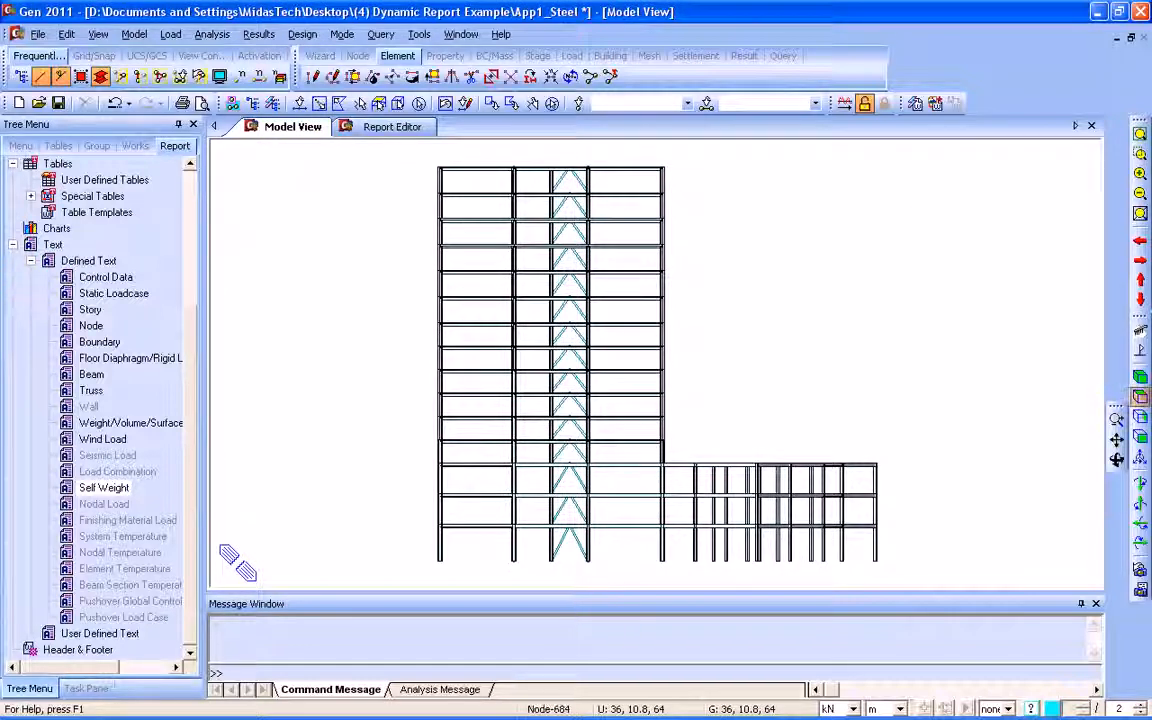
pyautogui.click(1140, 397)
pyautogui.click(299, 103)
pyautogui.moveTo(712, 187); pyautogui.dragTo(692, 166)
pyautogui.hotkey('ctrl', 'F2')
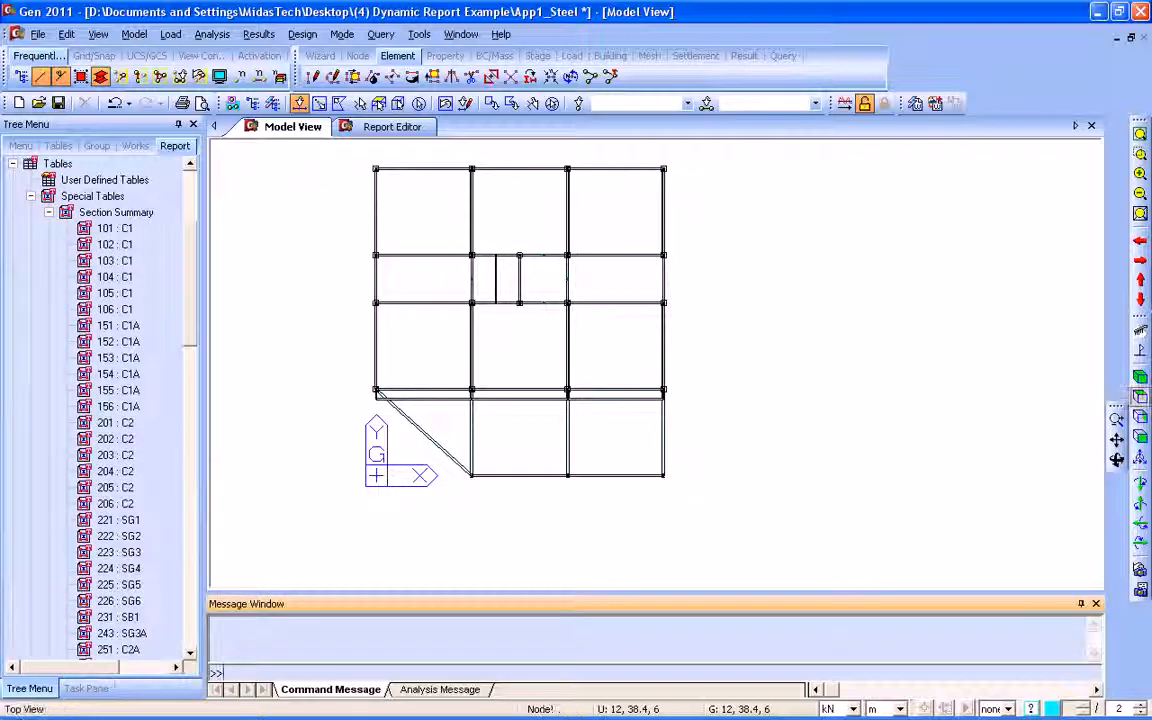
# - In the front elevation, select the tower's upper eight stories and remove them
pyautogui.click(1141, 437)
pyautogui.moveTo(874, 347); pyautogui.dragTo(546, 166)
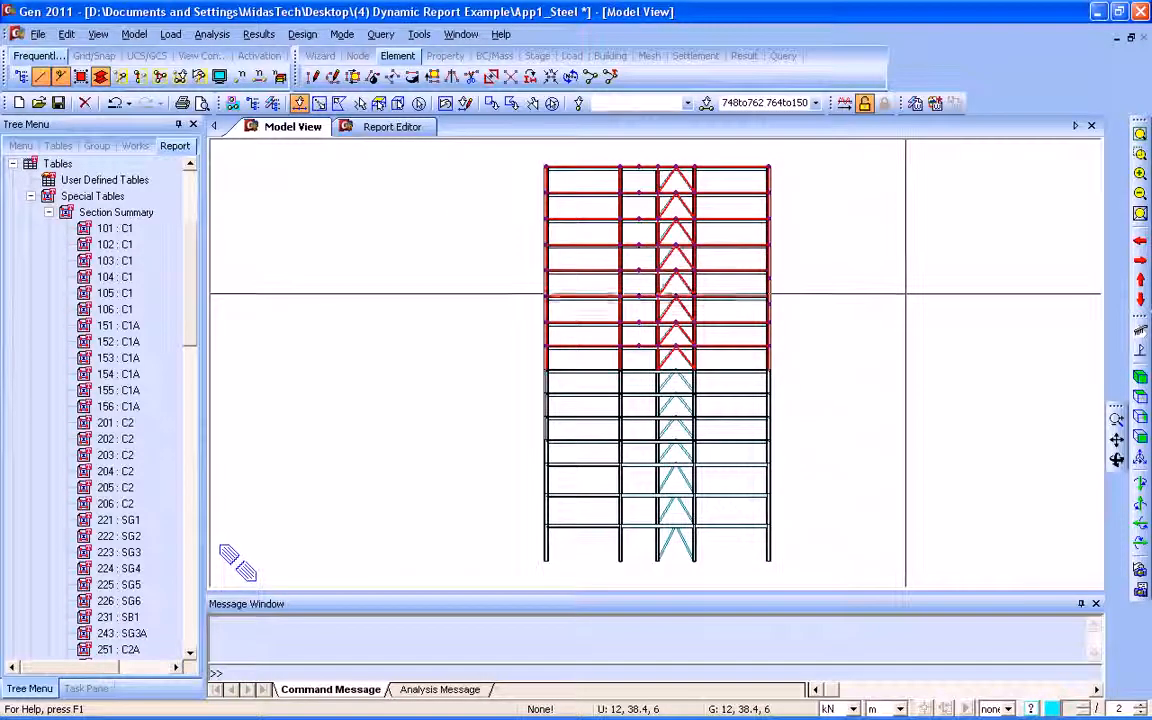
pyautogui.hotkey('ctrl', 'F2')
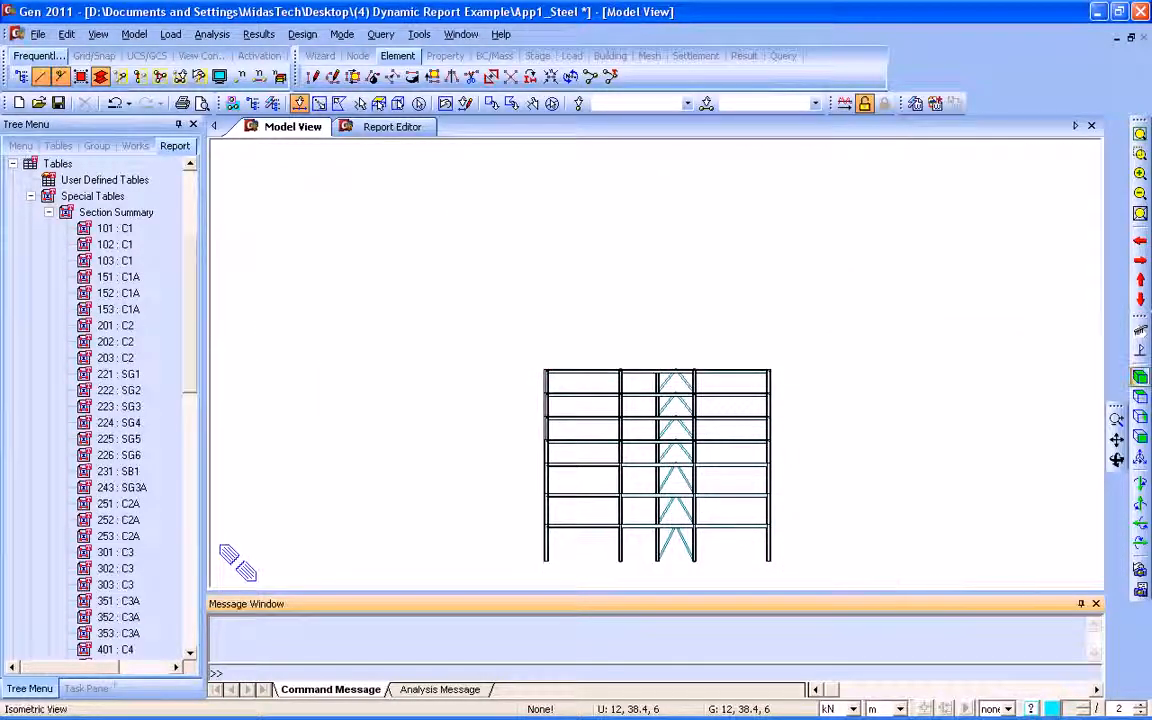
# - Save the isometric view of the reduced model as a dynamic report image named Image3
pyautogui.click(1140, 378)
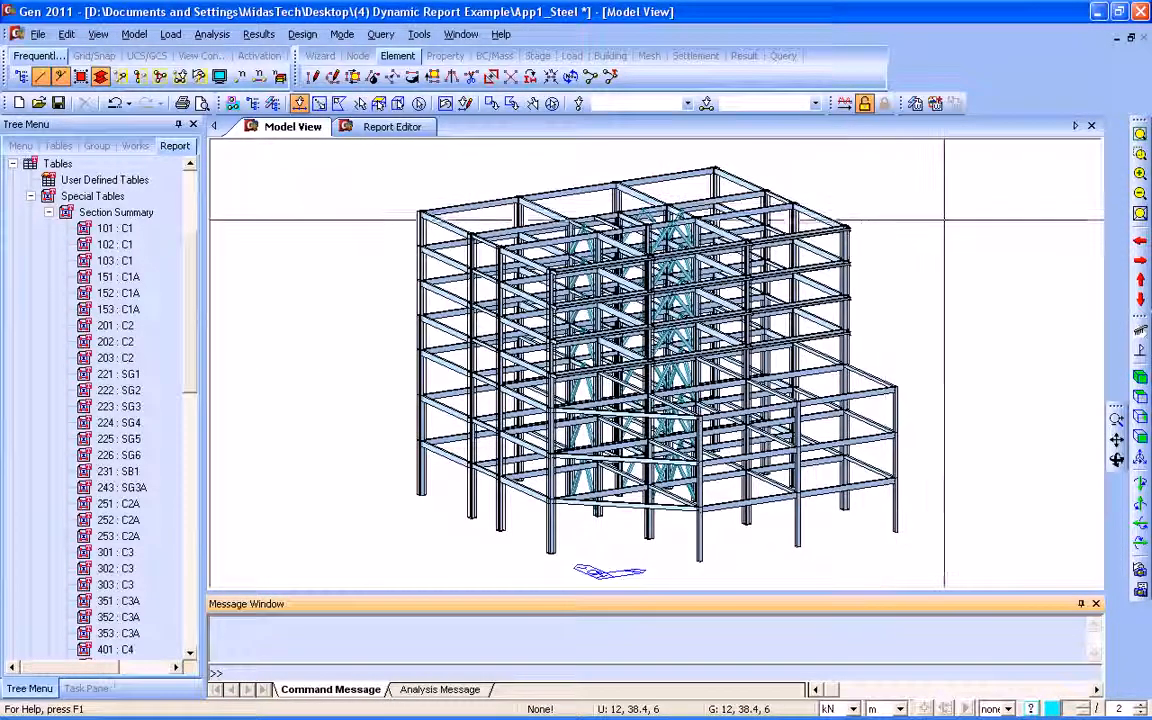
pyautogui.click(934, 103)
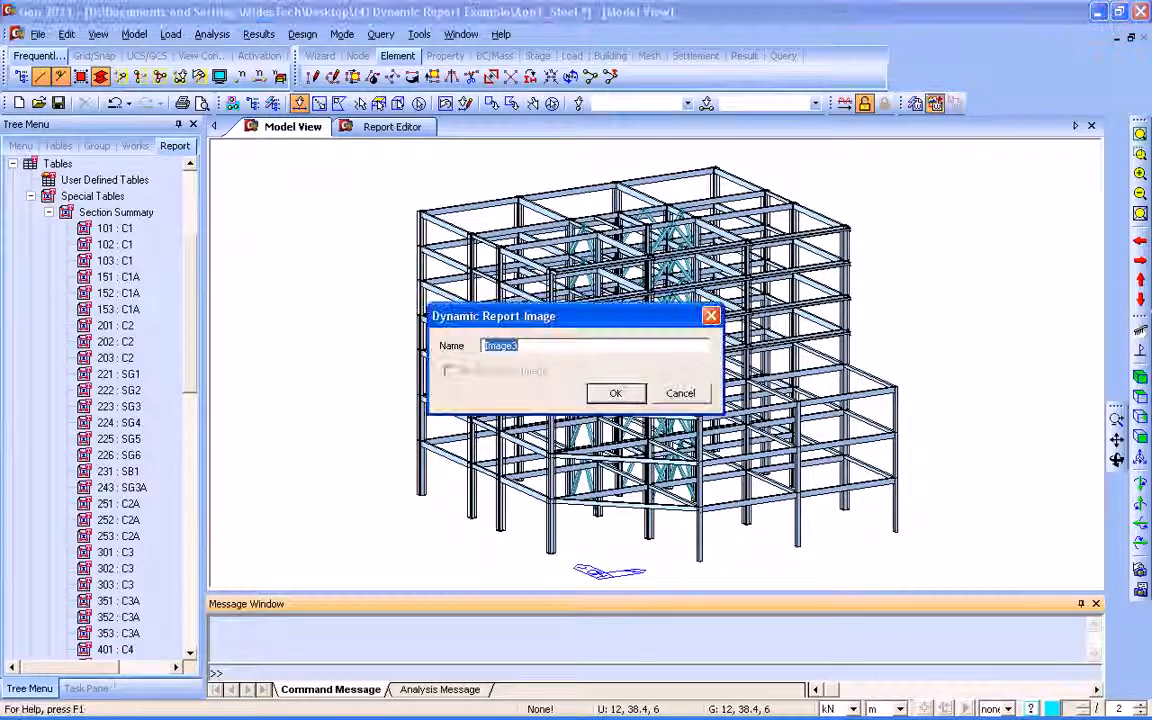
pyautogui.press('Return')
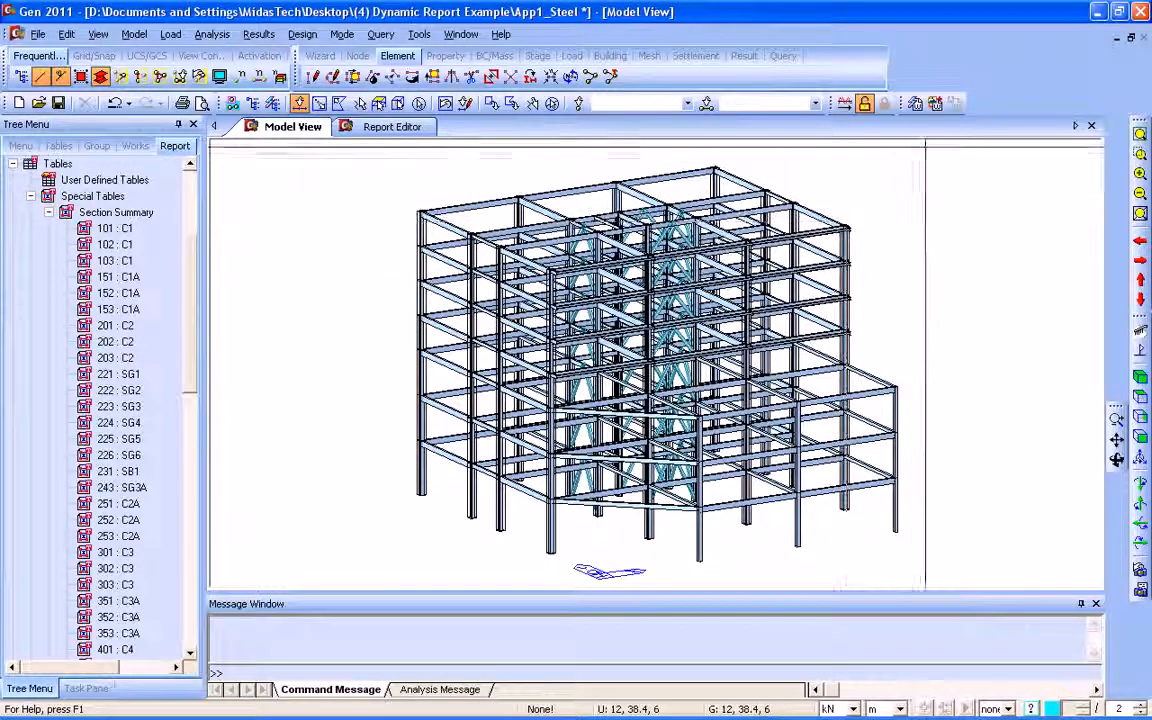
# - Regenerate Figure 1 Image, Figure 2 Image1 and Figure 3 Image2 in the report and review the updated figures
pyautogui.click(392, 127)
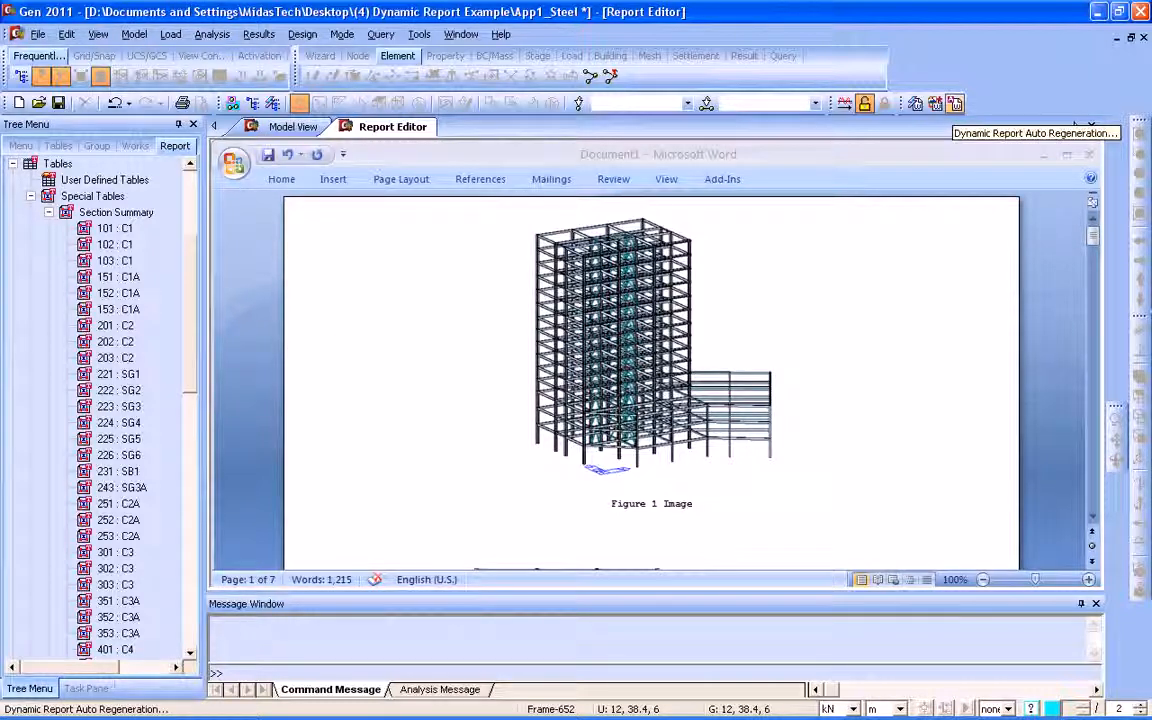
pyautogui.click(955, 103)
pyautogui.click(56, 109)
pyautogui.click(56, 124)
pyautogui.click(56, 139)
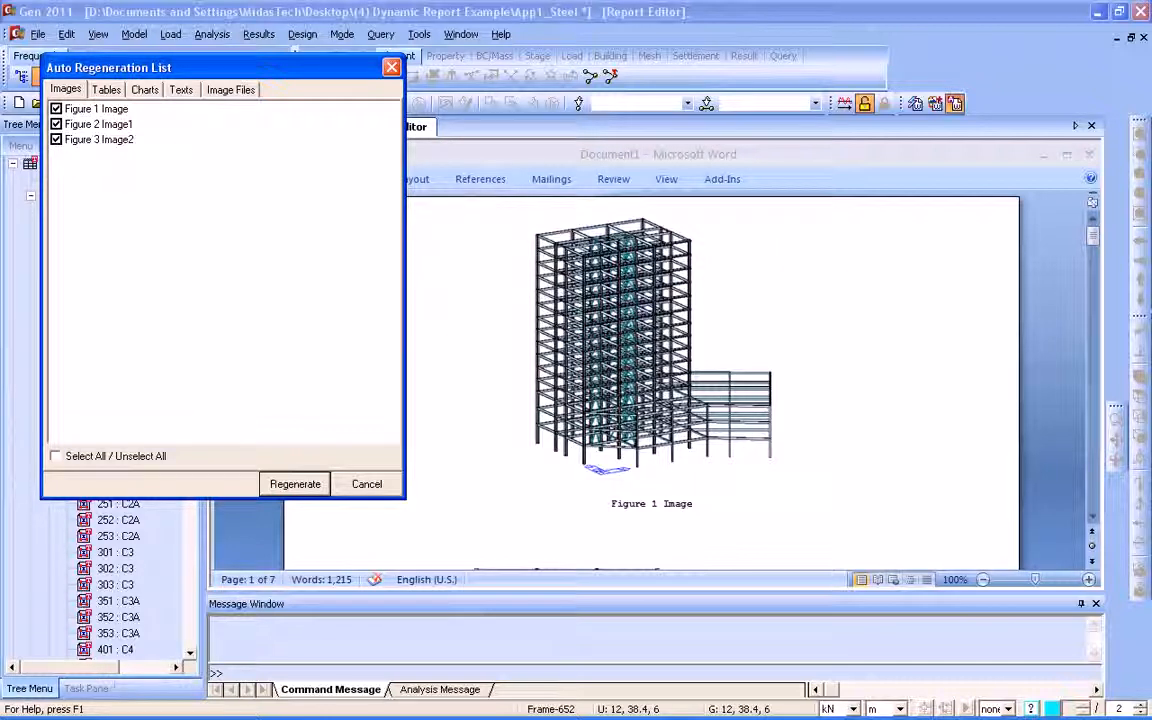
pyautogui.click(295, 484)
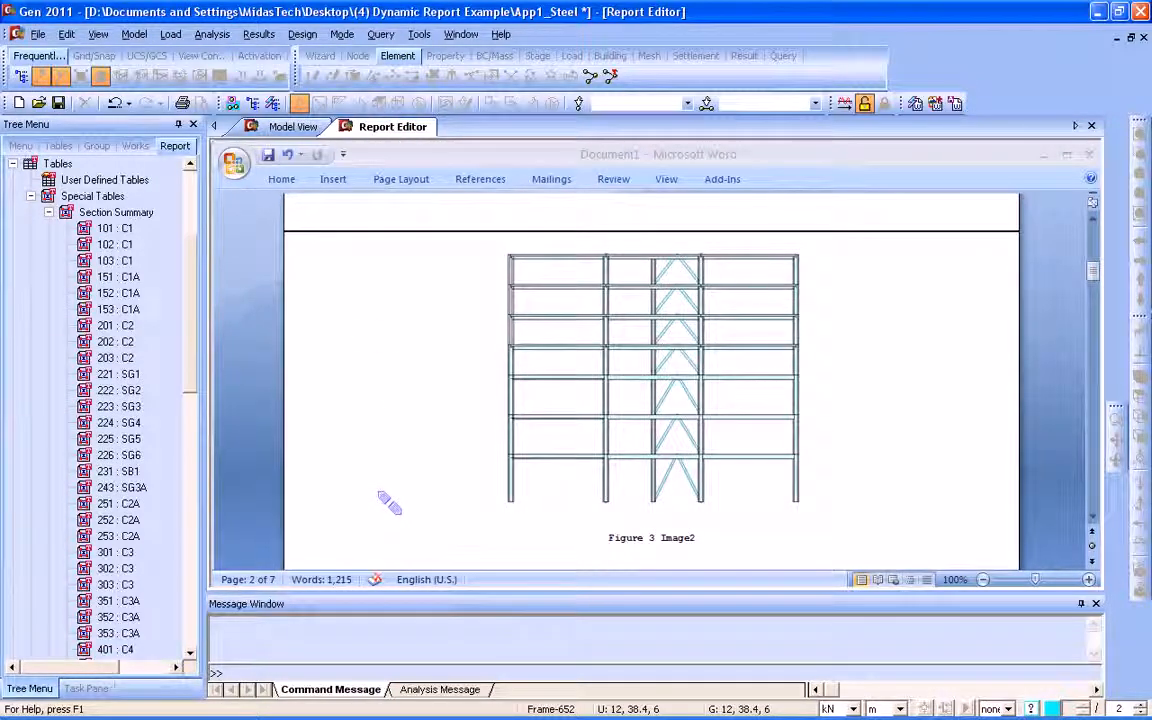
pyautogui.moveTo(1092, 272); pyautogui.dragTo(1092, 243)
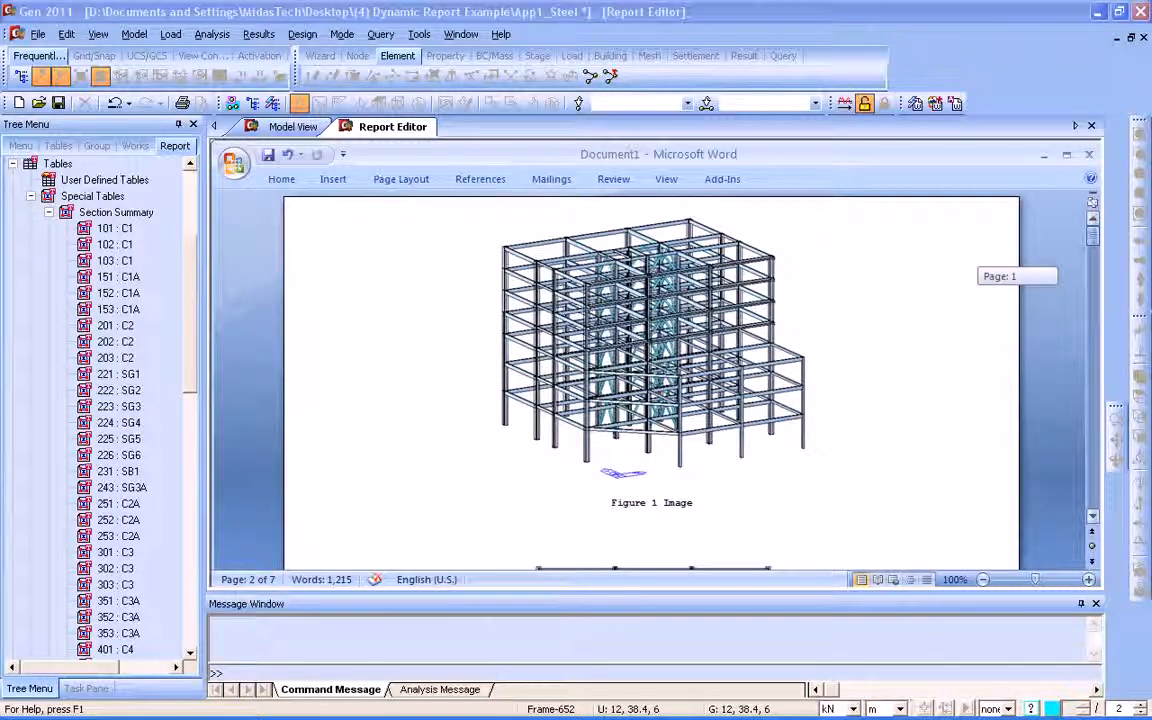
pyautogui.moveTo(1093, 237); pyautogui.dragTo(1093, 270)
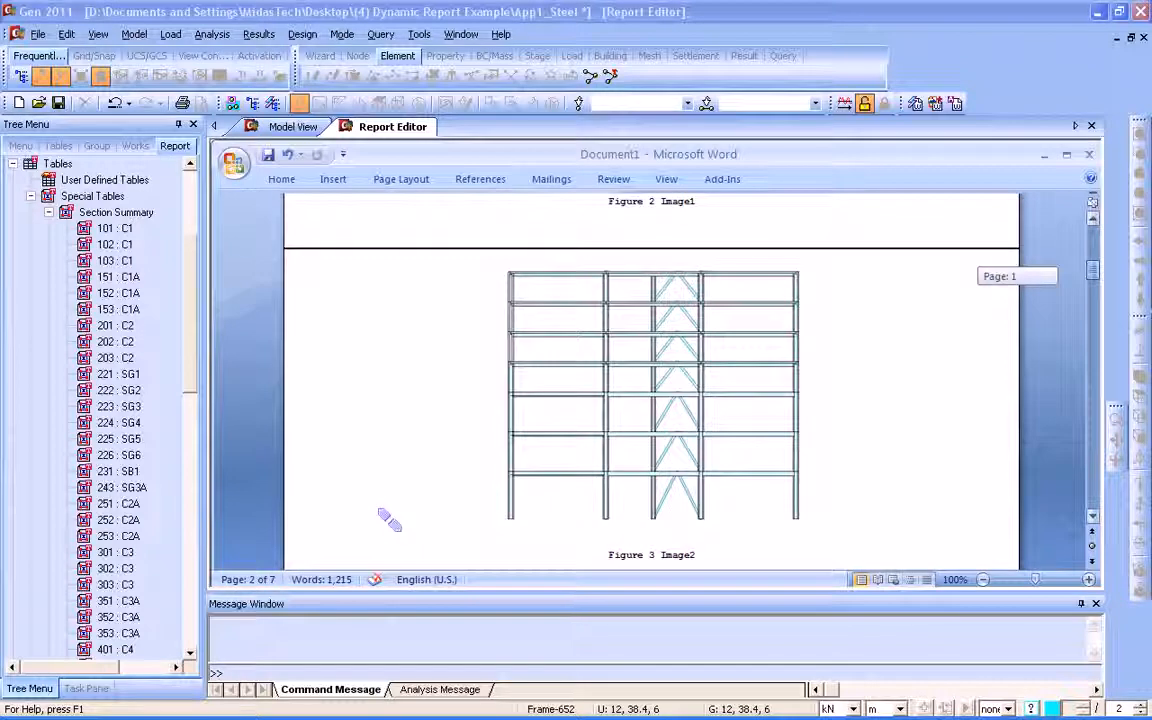